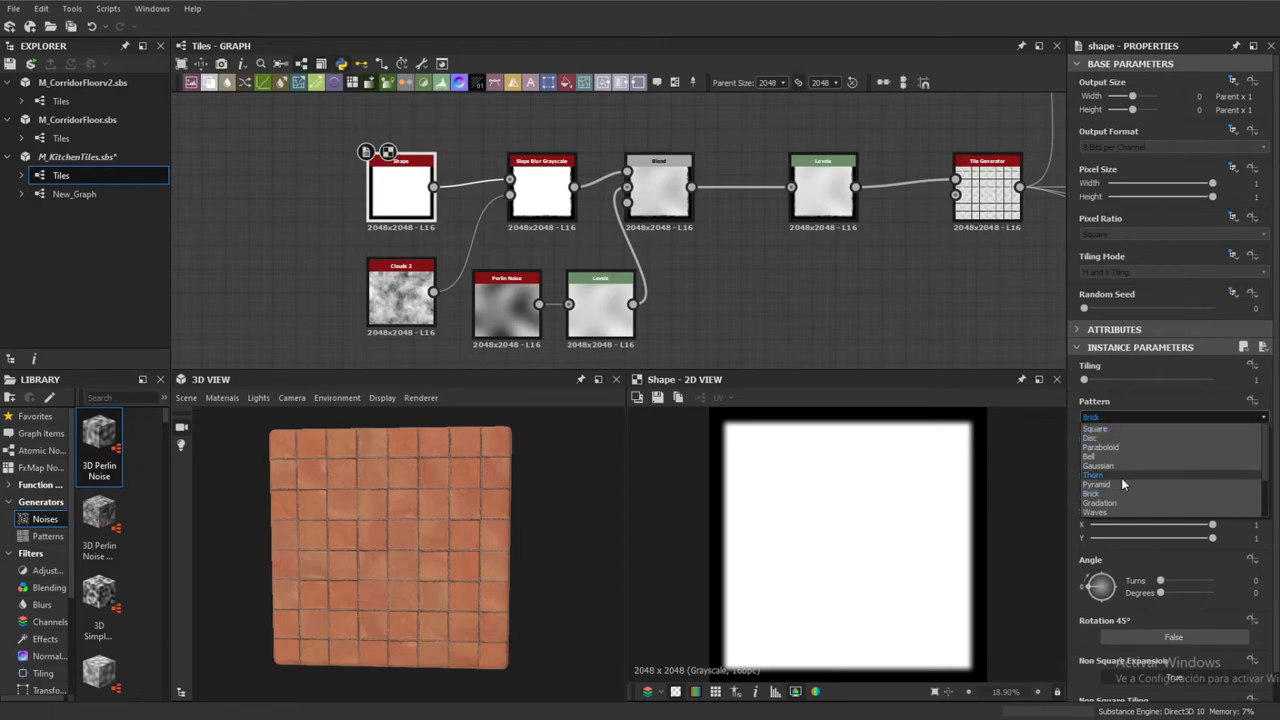
Review the Shape node's available patterns and keep Brick selected
{"action": "left_click", "coordinate": [1092, 493]}
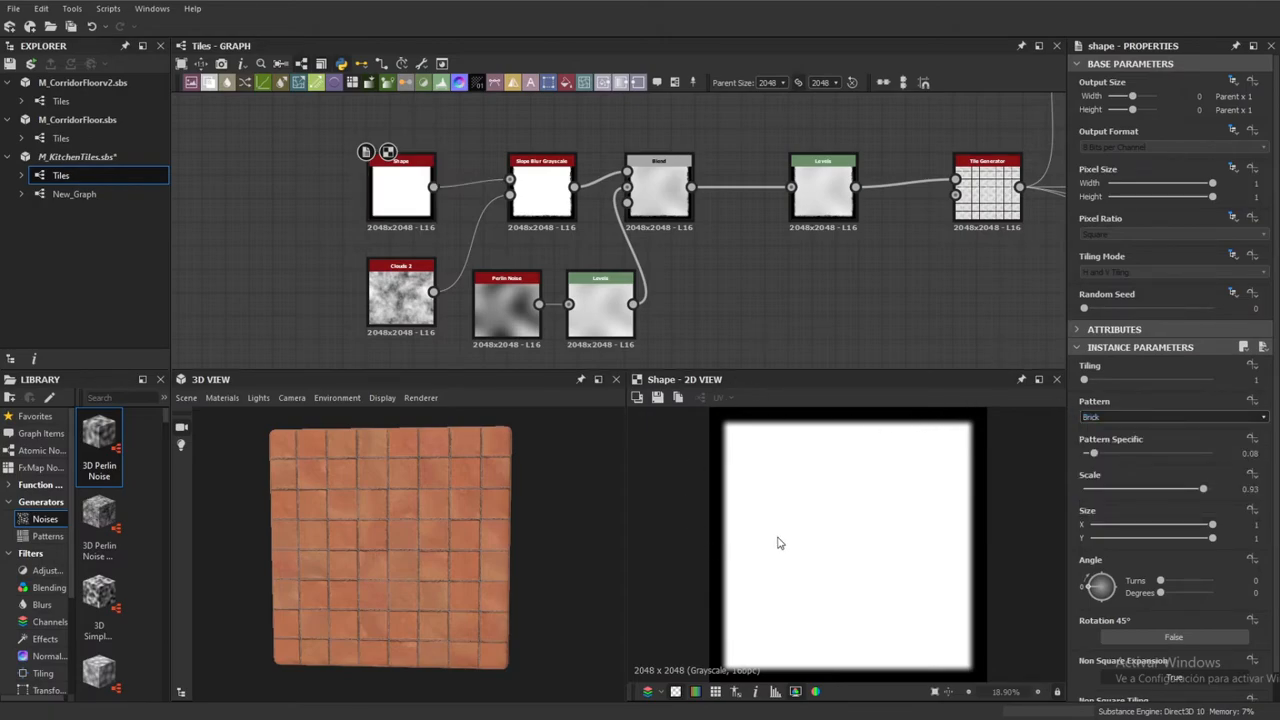
{"action": "left_click", "coordinate": [1143, 416]}
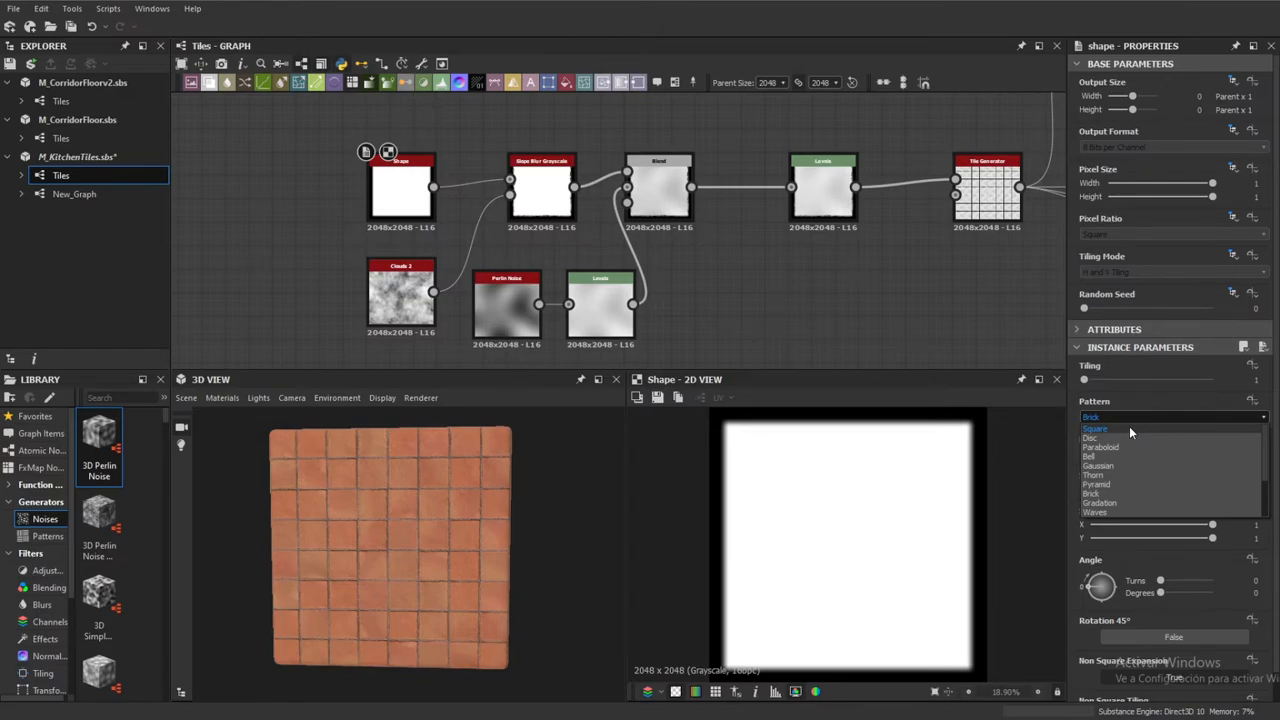
{"action": "left_click", "coordinate": [1100, 493]}
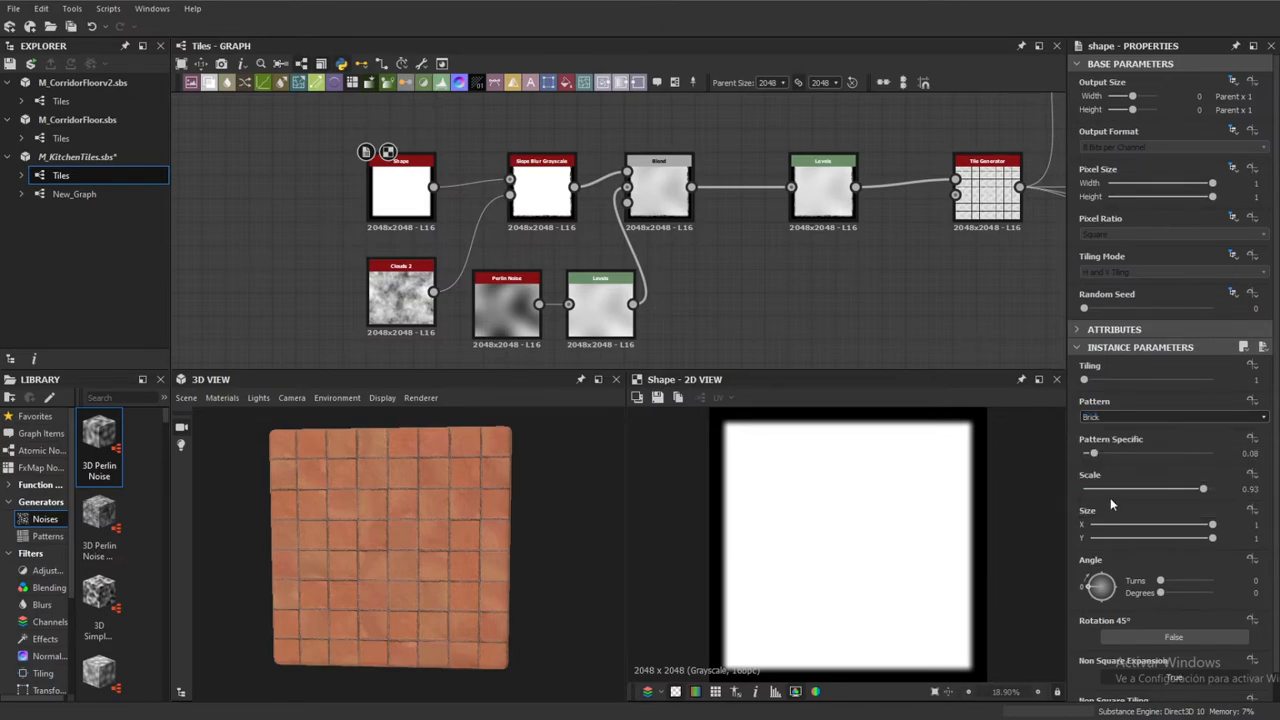
{"action": "scroll", "coordinate": [1142, 481], "scroll_direction": "down", "scroll_amount": 1}
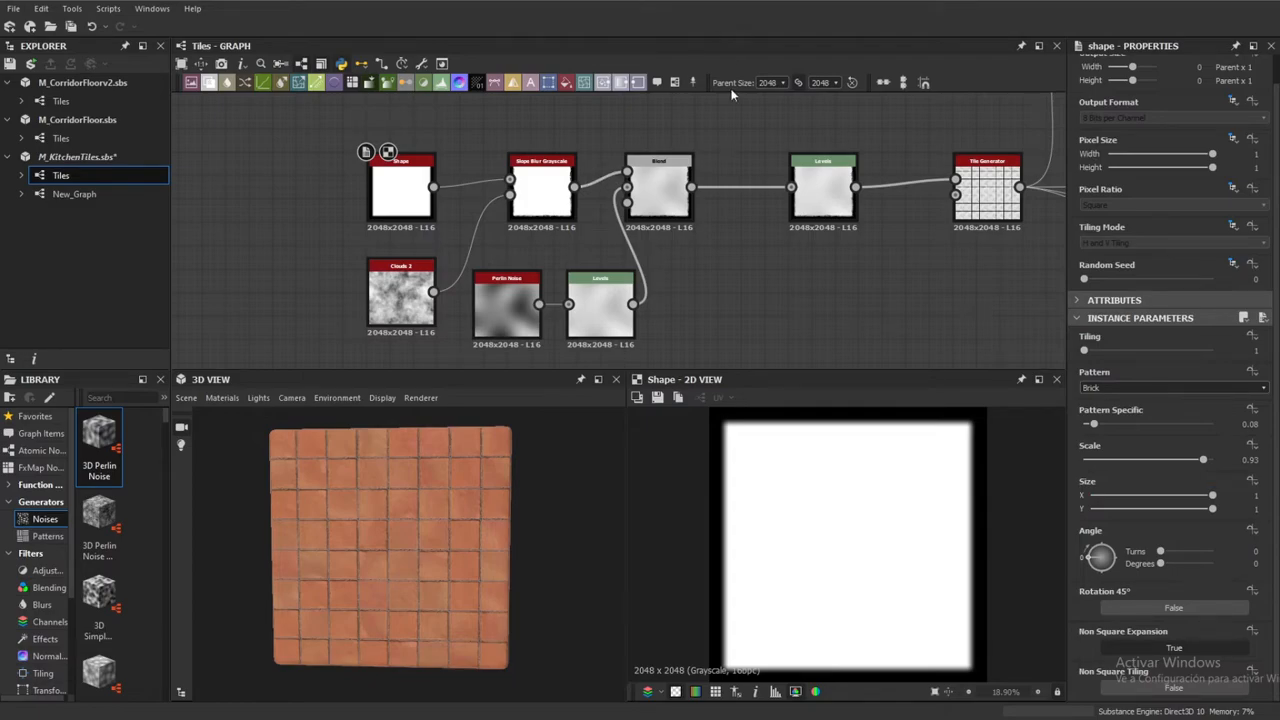
Survey the whole Tiles graph, from the Shape node through the Tile Generator to the downstream branches
{"action": "middle_click_drag", "start_coordinate": [574, 260], "coordinate": [558, 256]}
{"action": "middle_click_drag", "start_coordinate": [743, 297], "coordinate": [718, 299]}
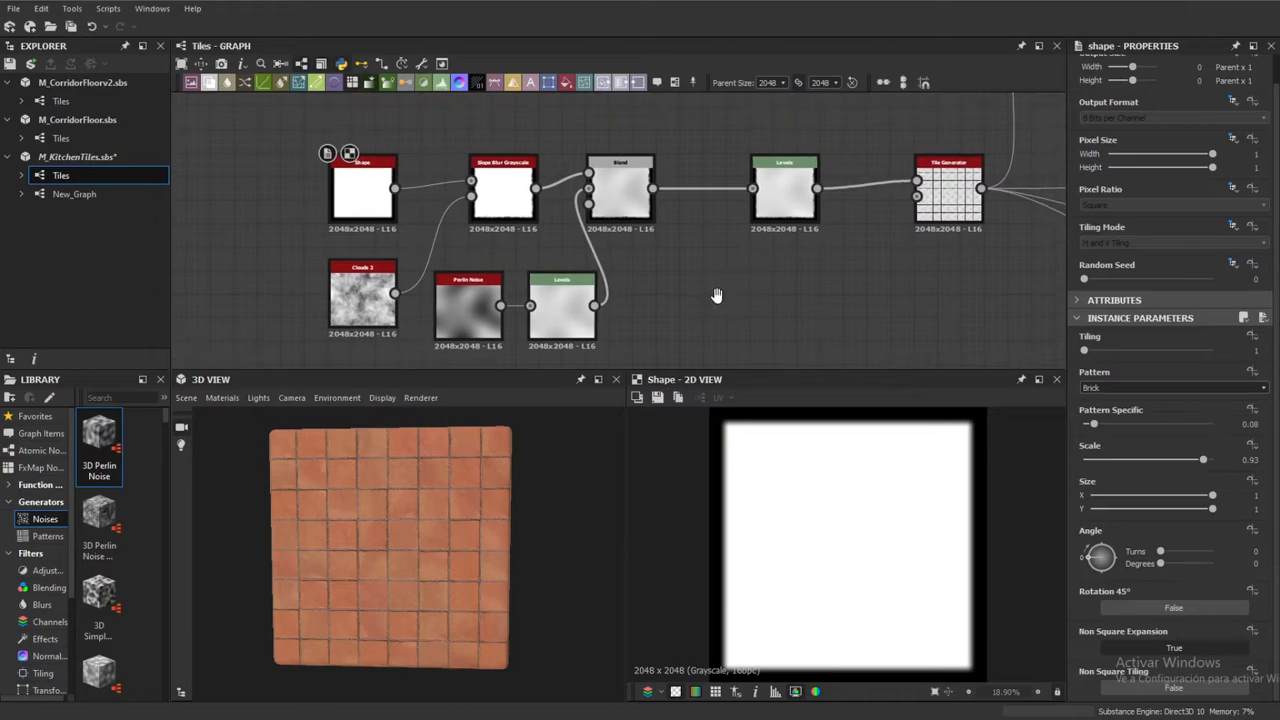
{"action": "scroll", "coordinate": [848, 302], "scroll_direction": "down", "scroll_amount": 2}
{"action": "scroll", "coordinate": [848, 297], "scroll_direction": "down", "scroll_amount": 3}
{"action": "left_click_drag", "start_coordinate": [915, 262], "coordinate": [780, 229]}
{"action": "scroll", "coordinate": [780, 229], "scroll_direction": "down", "scroll_amount": 4}
{"action": "middle_click_drag", "start_coordinate": [850, 239], "coordinate": [566, 238]}
{"action": "scroll", "coordinate": [625, 233], "scroll_direction": "down", "scroll_amount": 2}
{"action": "middle_click_drag", "start_coordinate": [738, 201], "coordinate": [664, 220]}
{"action": "scroll", "coordinate": [347, 231], "scroll_direction": "up", "scroll_amount": 2}
{"action": "scroll", "coordinate": [345, 229], "scroll_direction": "up", "scroll_amount": 1}
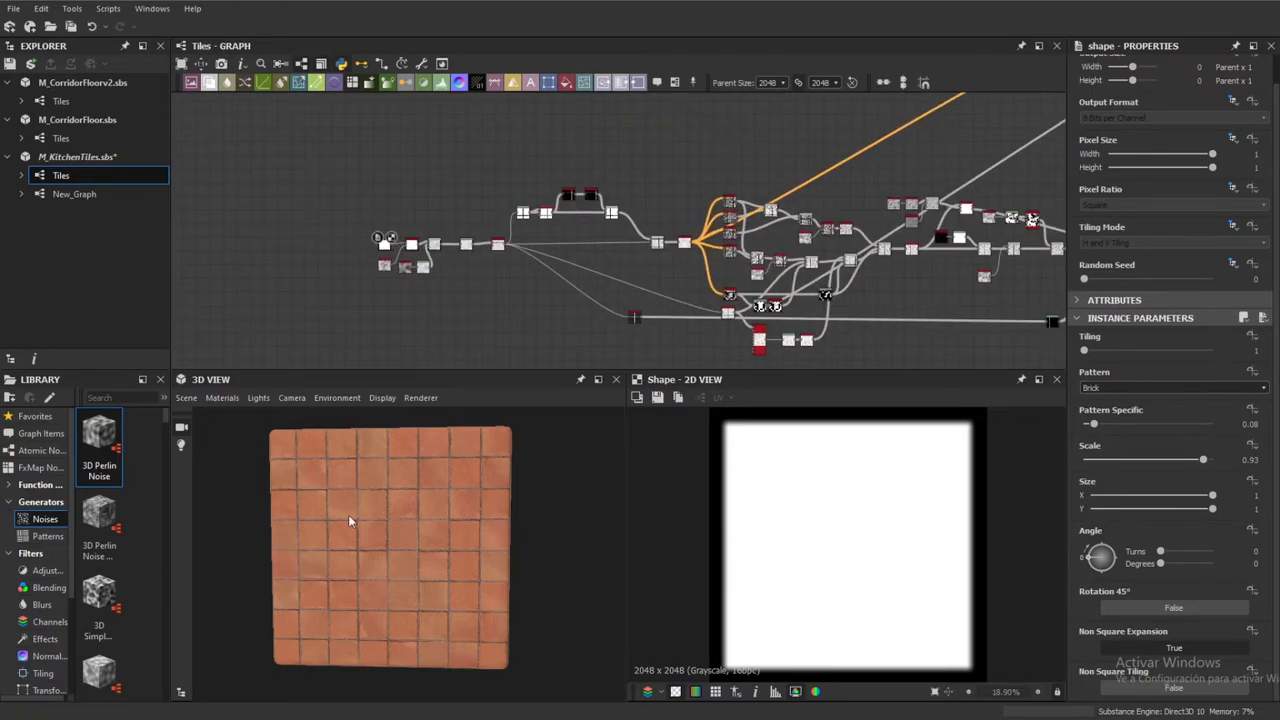
Inspect the tile surface up close in the 3D preview and return to the Shape node in the graph
{"action": "scroll", "coordinate": [353, 555], "scroll_direction": "up", "scroll_amount": 5}
{"action": "left_click_drag", "start_coordinate": [375, 524], "coordinate": [418, 504]}
{"action": "scroll", "coordinate": [379, 260], "scroll_direction": "up", "scroll_amount": 4}
{"action": "middle_click_drag", "start_coordinate": [347, 274], "coordinate": [663, 233]}
{"action": "scroll", "coordinate": [663, 233], "scroll_direction": "up", "scroll_amount": 4}
{"action": "left_click", "coordinate": [485, 224]}
{"action": "middle_click_drag", "start_coordinate": [572, 240], "coordinate": [549, 206]}
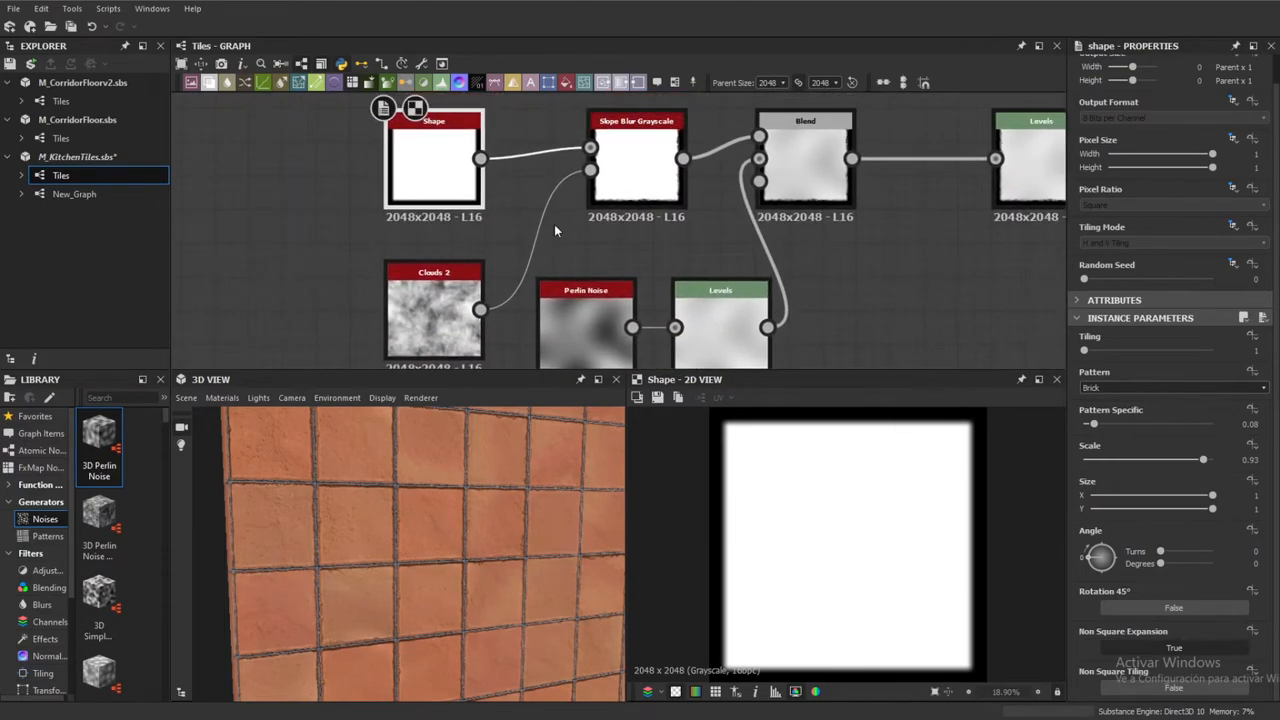
Preview the Slope Blur Grayscale node's output and examine the edges of the tile shape up close
{"action": "left_click", "coordinate": [660, 200]}
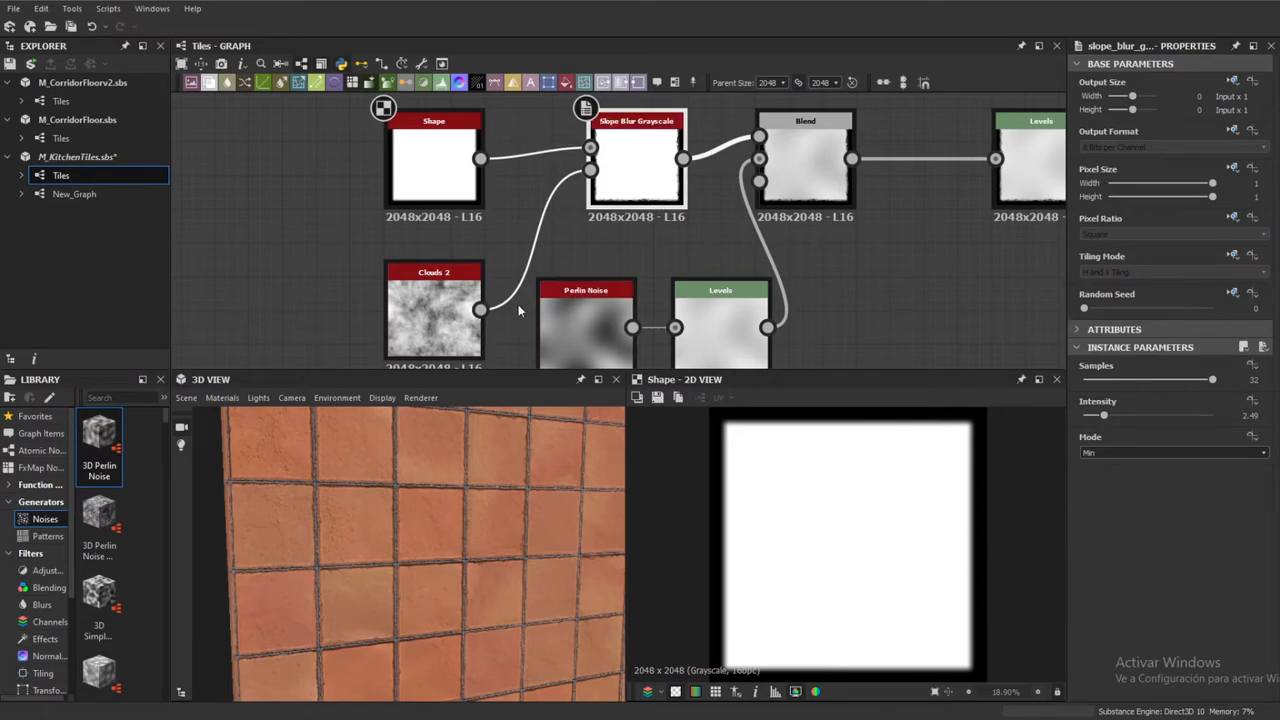
{"action": "scroll", "coordinate": [695, 483], "scroll_direction": "up", "scroll_amount": 4}
{"action": "scroll", "coordinate": [691, 479], "scroll_direction": "up", "scroll_amount": 4}
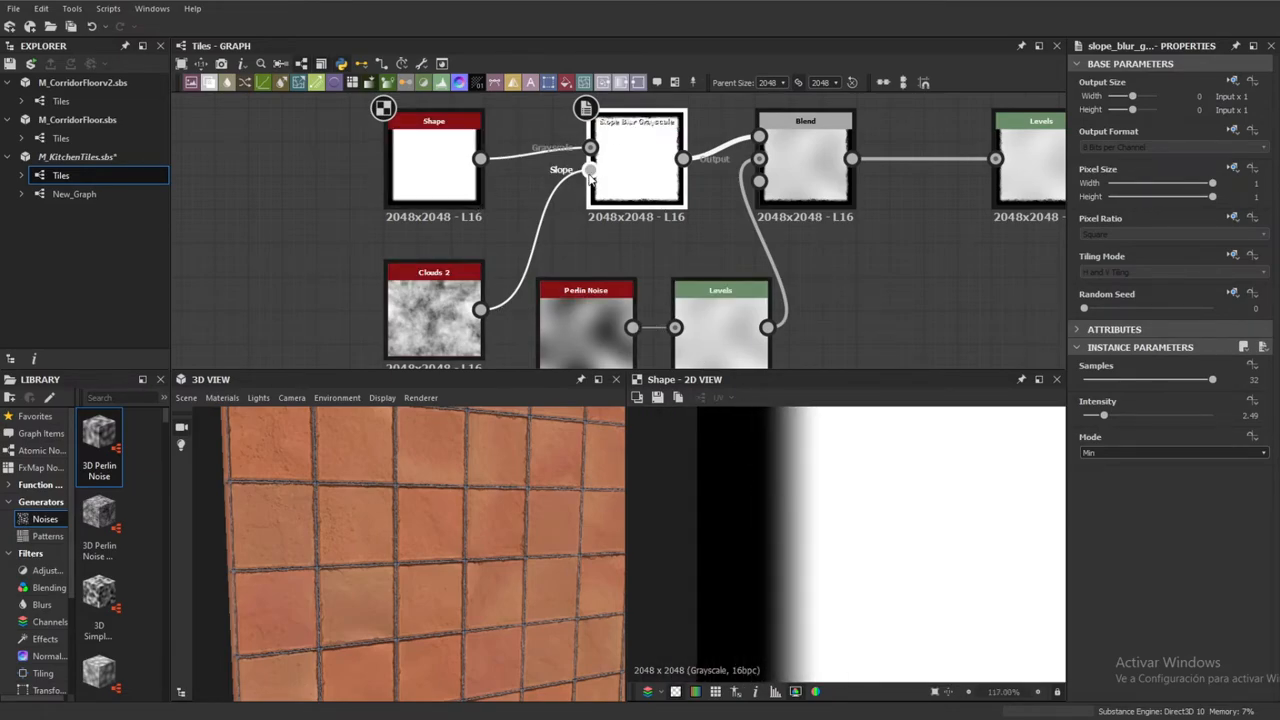
{"action": "double_click", "coordinate": [643, 177]}
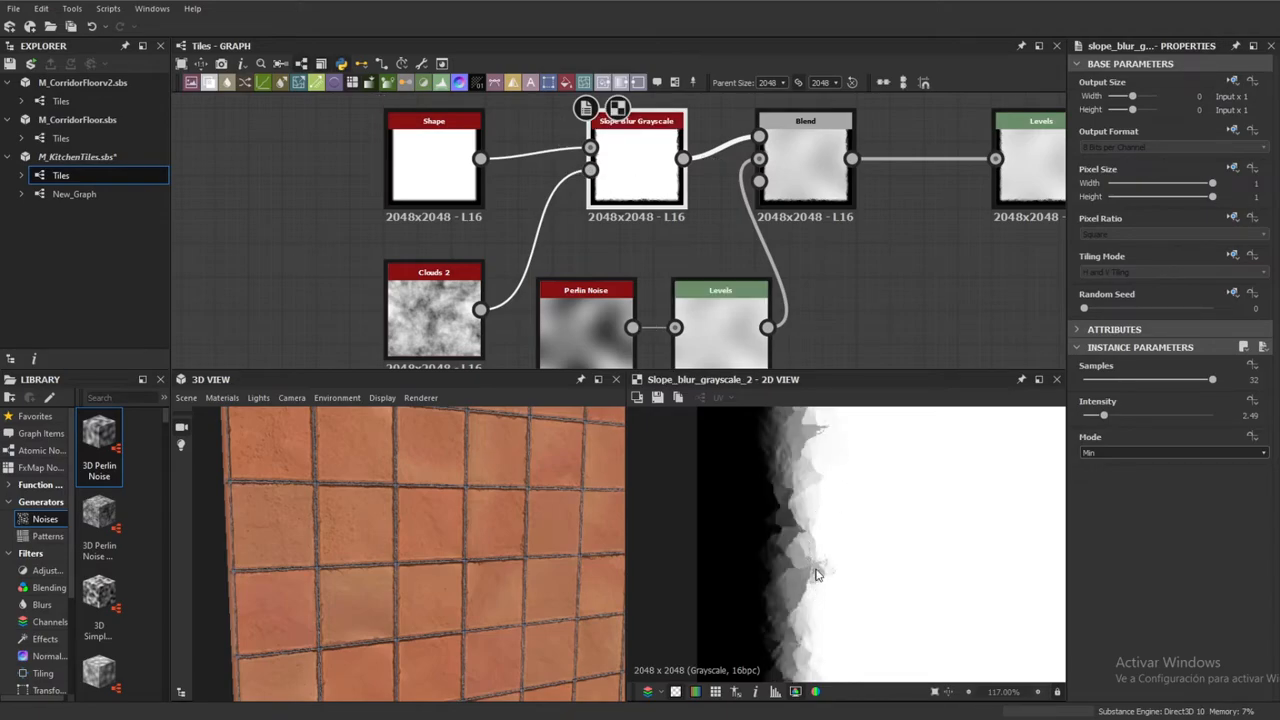
{"action": "scroll", "coordinate": [826, 541], "scroll_direction": "down", "scroll_amount": 5}
{"action": "scroll", "coordinate": [826, 541], "scroll_direction": "up", "scroll_amount": 3}
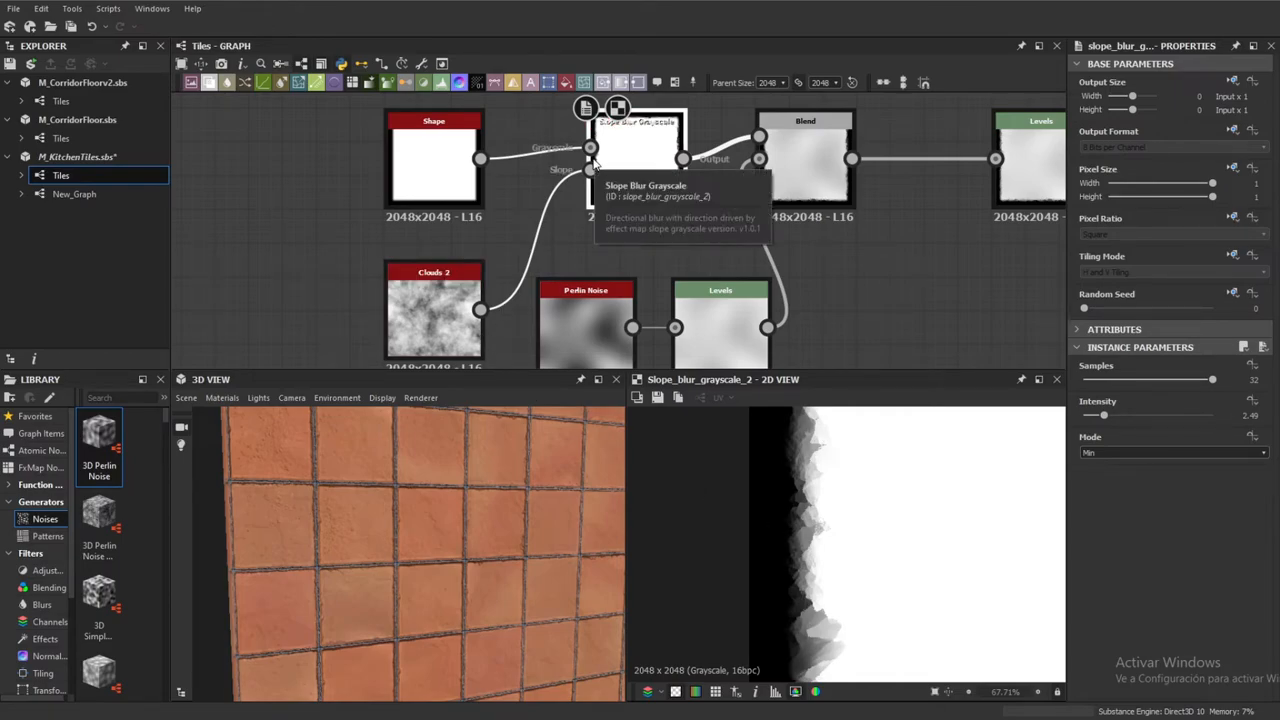
Examine the tile edges in the 3D preview alongside the Slope Blur Grayscale node and its inputs
{"action": "scroll", "coordinate": [387, 461], "scroll_direction": "up", "scroll_amount": 5}
{"action": "left_click_drag", "start_coordinate": [387, 461], "coordinate": [400, 528]}
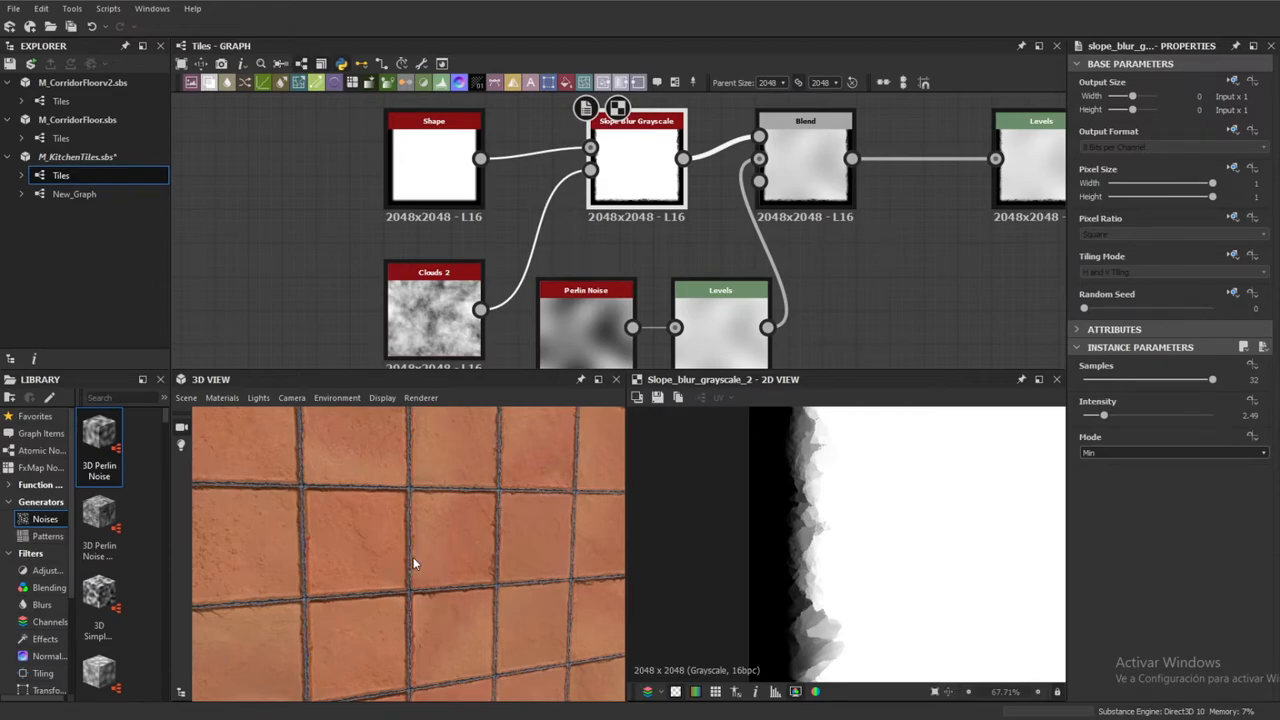
{"action": "middle_click_drag", "start_coordinate": [420, 303], "coordinate": [393, 273]}
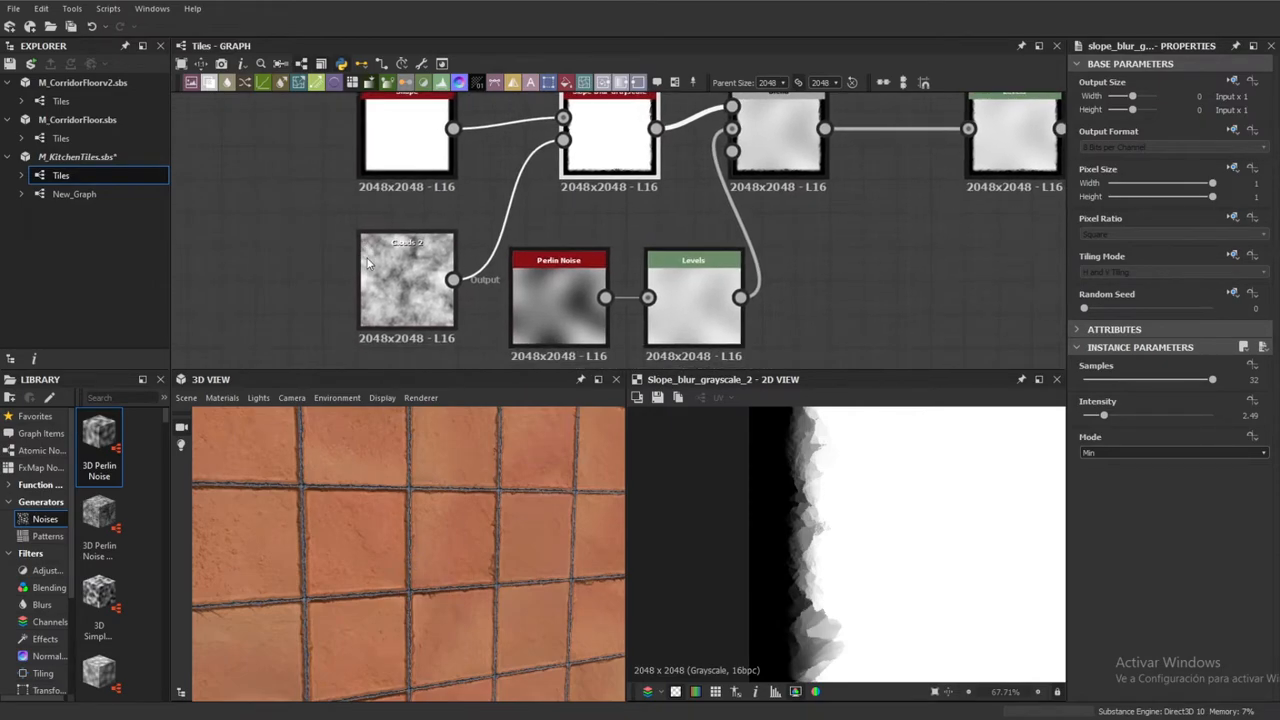
{"action": "middle_click_drag", "start_coordinate": [580, 266], "coordinate": [587, 299]}
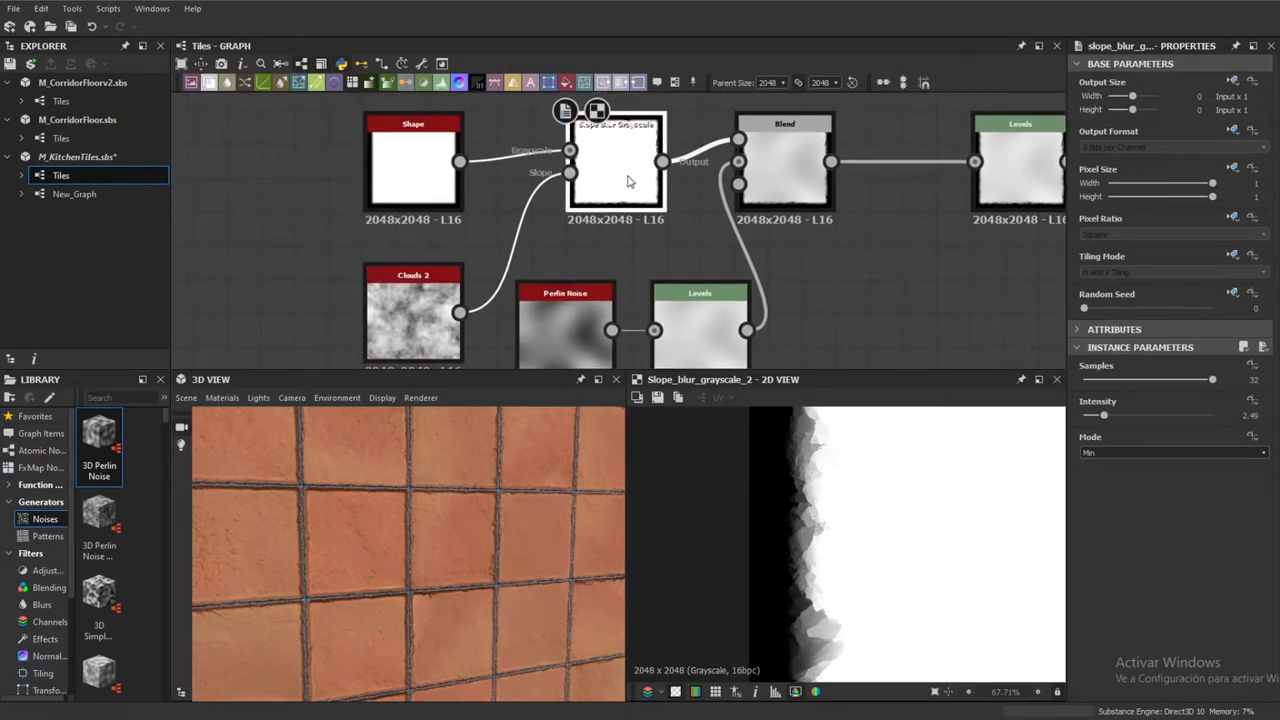
{"action": "middle_click_drag", "start_coordinate": [616, 223], "coordinate": [607, 216]}
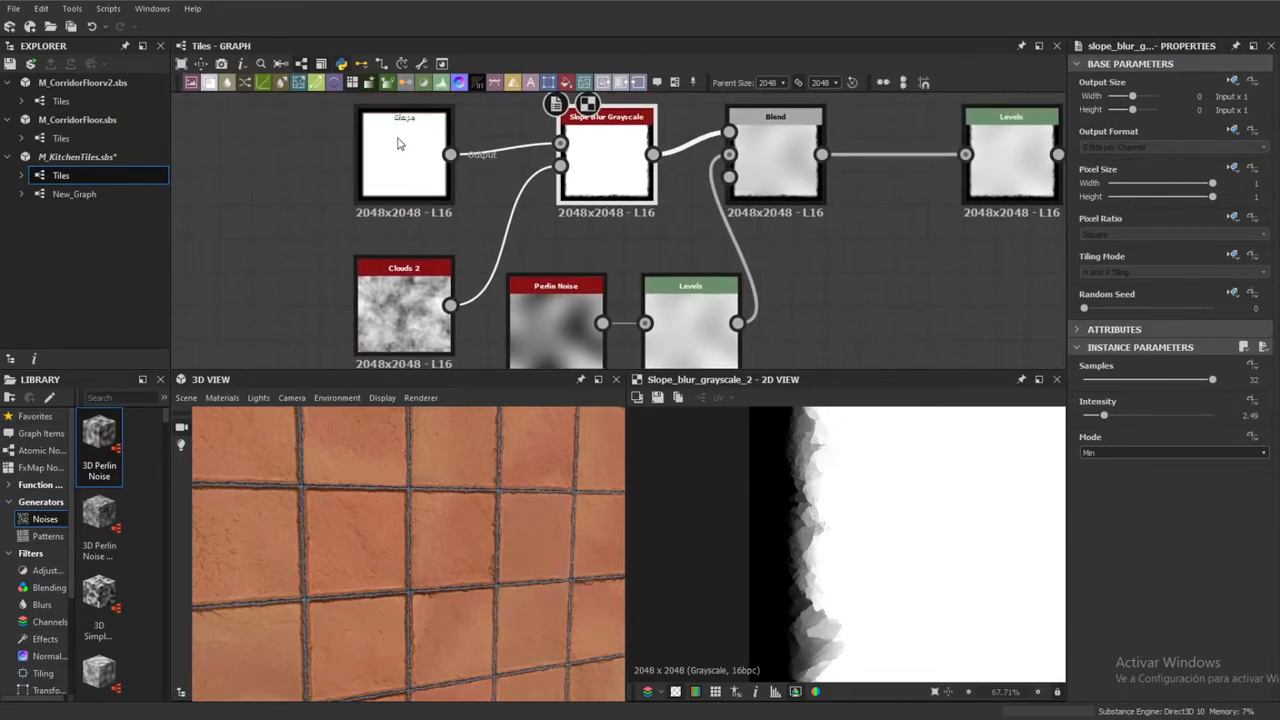
Preview the Shape node's output with the entire tile in view
{"action": "left_click", "coordinate": [397, 144]}
{"action": "double_click", "coordinate": [397, 150]}
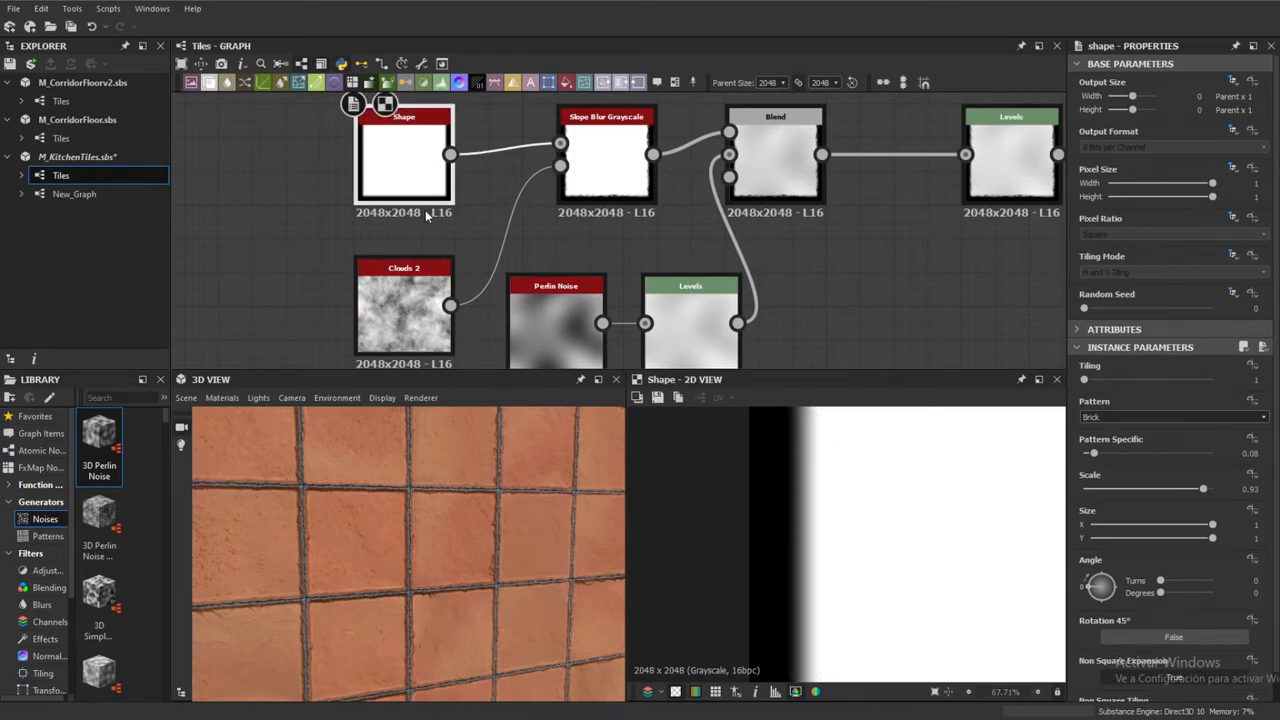
{"action": "scroll", "coordinate": [812, 517], "scroll_direction": "down", "scroll_amount": 5}
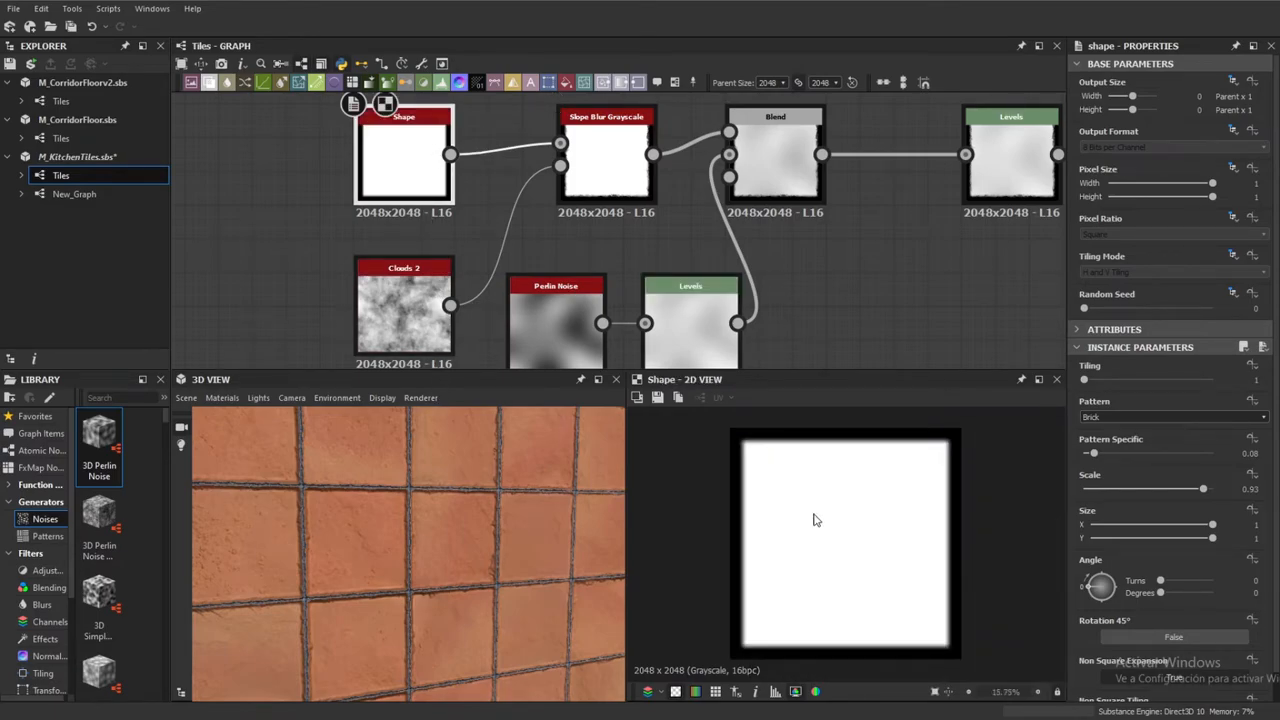
Preview the Clouds 2 noise that drives the slope input of the Slope Blur Grayscale node
{"action": "double_click", "coordinate": [399, 315]}
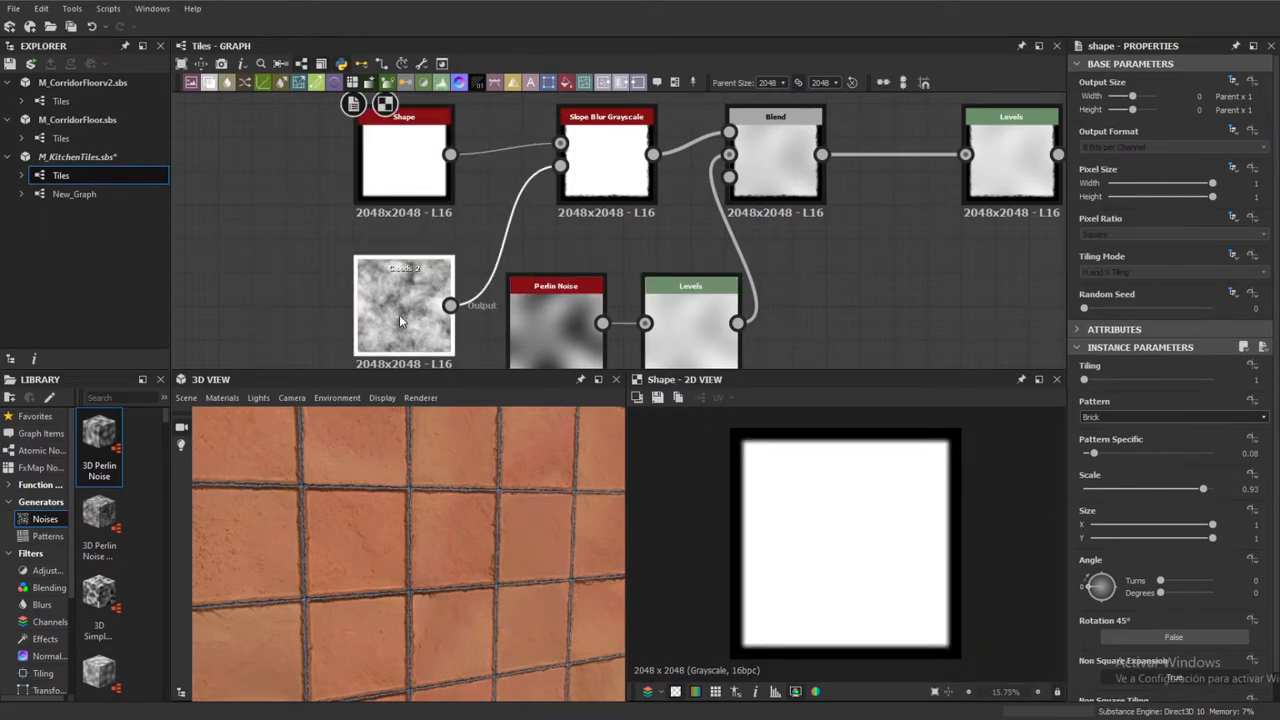
{"action": "scroll", "coordinate": [886, 608], "scroll_direction": "up", "scroll_amount": 1}
{"action": "scroll", "coordinate": [886, 608], "scroll_direction": "down", "scroll_amount": 1}
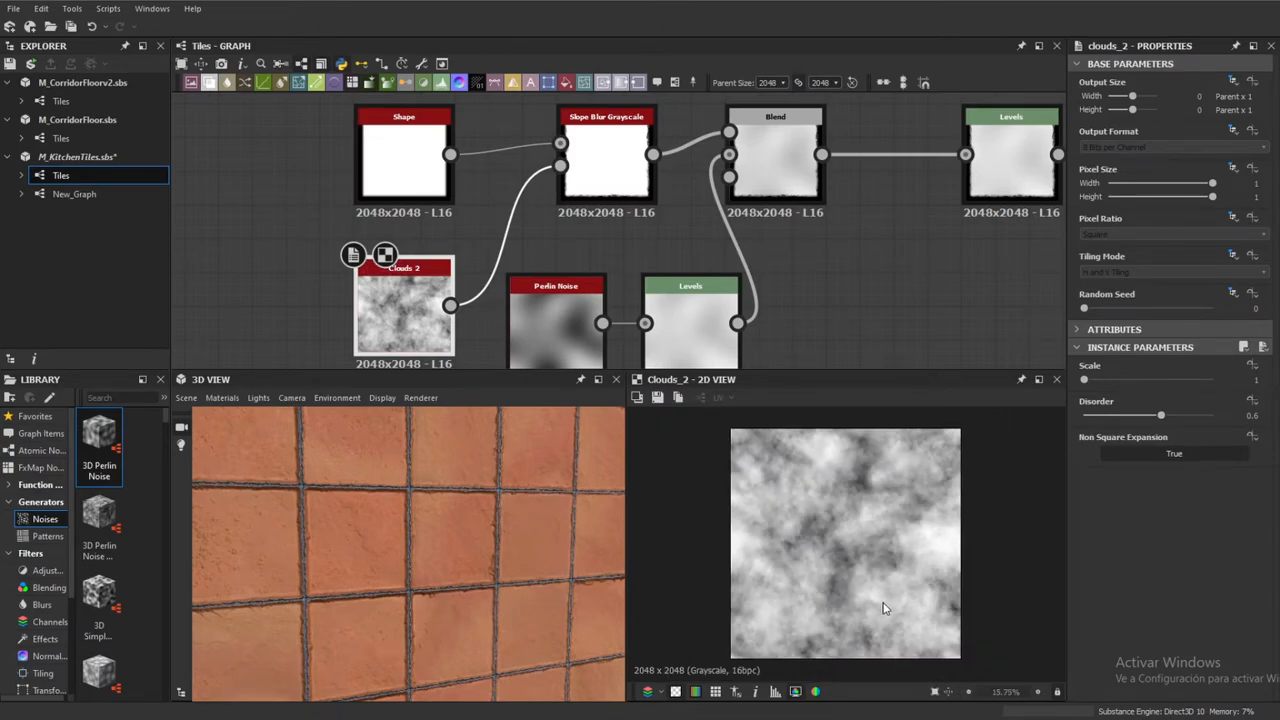
{"action": "scroll", "coordinate": [872, 605], "scroll_direction": "up", "scroll_amount": 3}
{"action": "scroll", "coordinate": [778, 225], "scroll_direction": "down", "scroll_amount": 2}
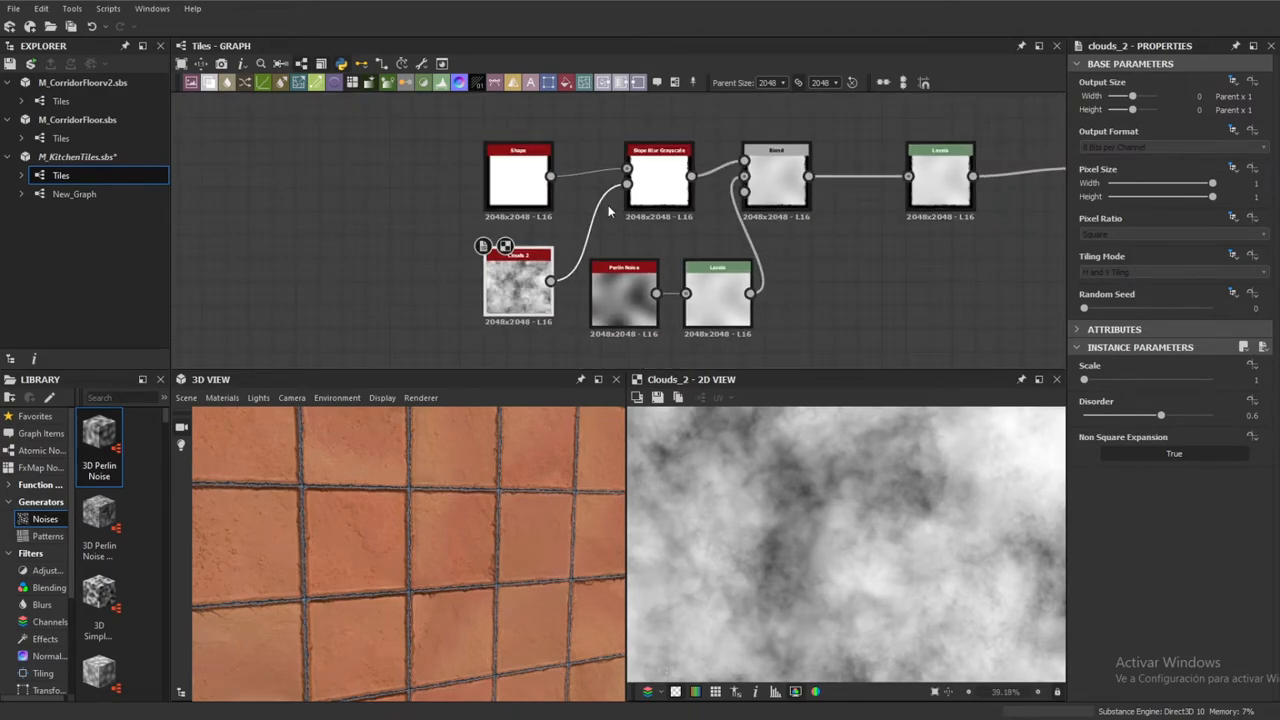
{"action": "middle_click_drag", "start_coordinate": [766, 255], "coordinate": [730, 277]}
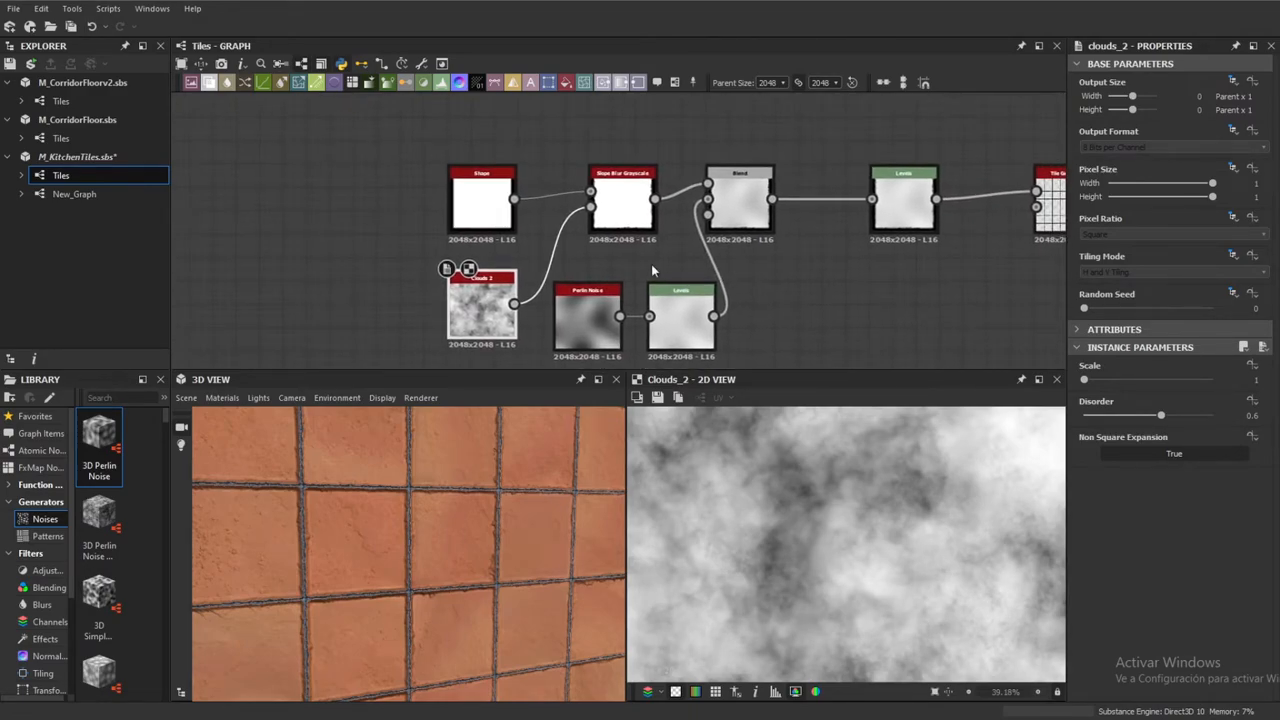
Preview the Slope Blur Grayscale result, followed by the complete output of the Blend node it feeds
{"action": "left_click", "coordinate": [630, 222]}
{"action": "double_click", "coordinate": [630, 222]}
{"action": "middle_click_drag", "start_coordinate": [650, 245], "coordinate": [583, 258]}
{"action": "left_click", "coordinate": [686, 210]}
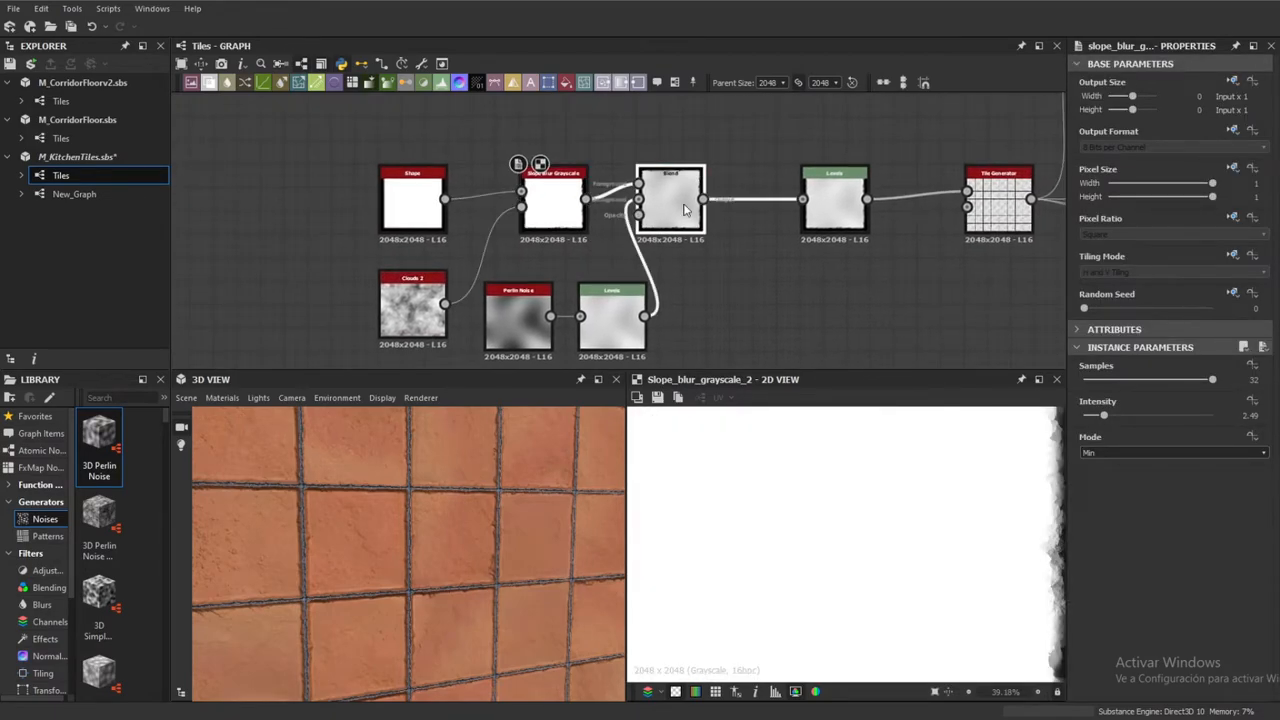
{"action": "double_click", "coordinate": [686, 210]}
{"action": "scroll", "coordinate": [828, 558], "scroll_direction": "down", "scroll_amount": 3}
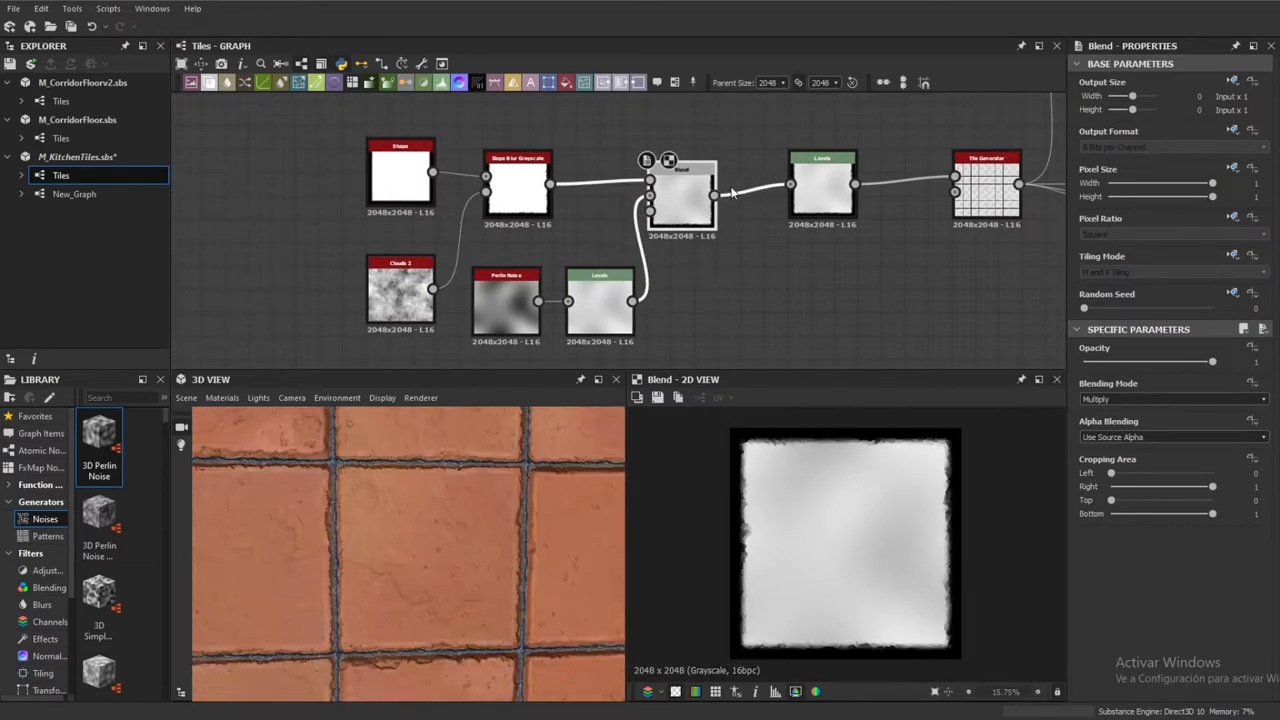
Compare the raw Perlin Noise output with the Levels node connected after it
{"action": "left_click", "coordinate": [513, 322]}
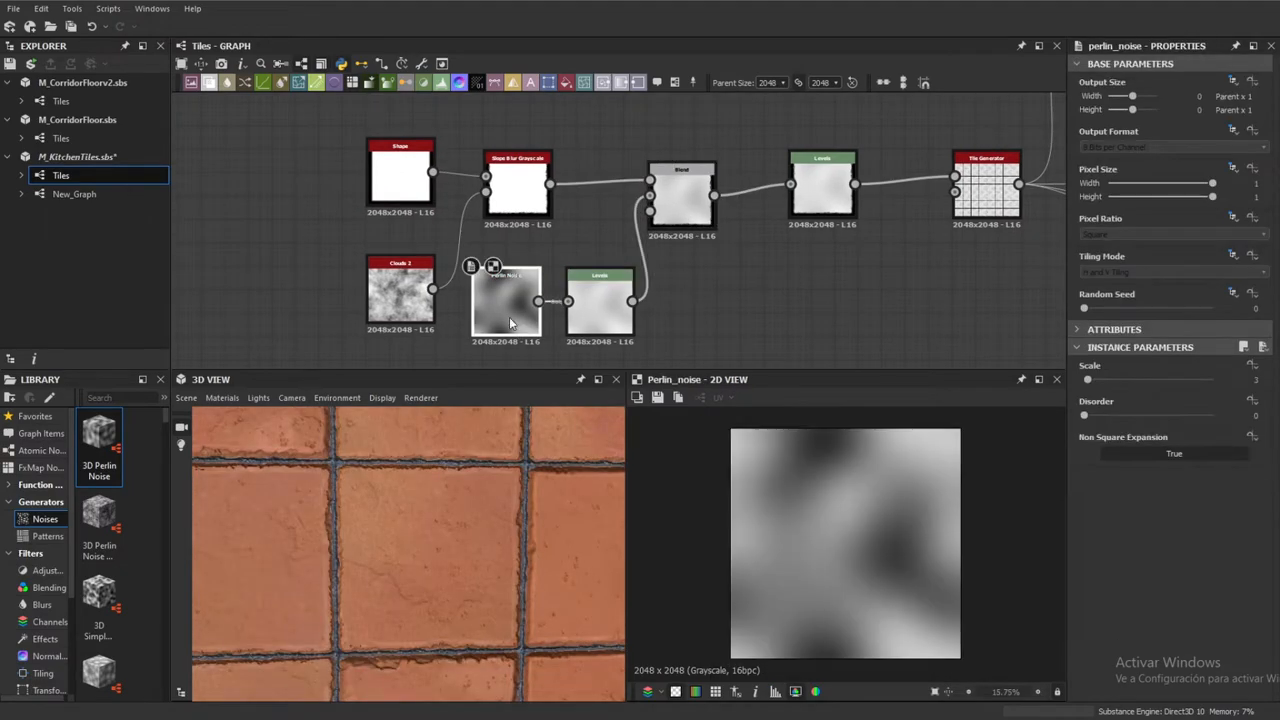
{"action": "left_click", "coordinate": [580, 325]}
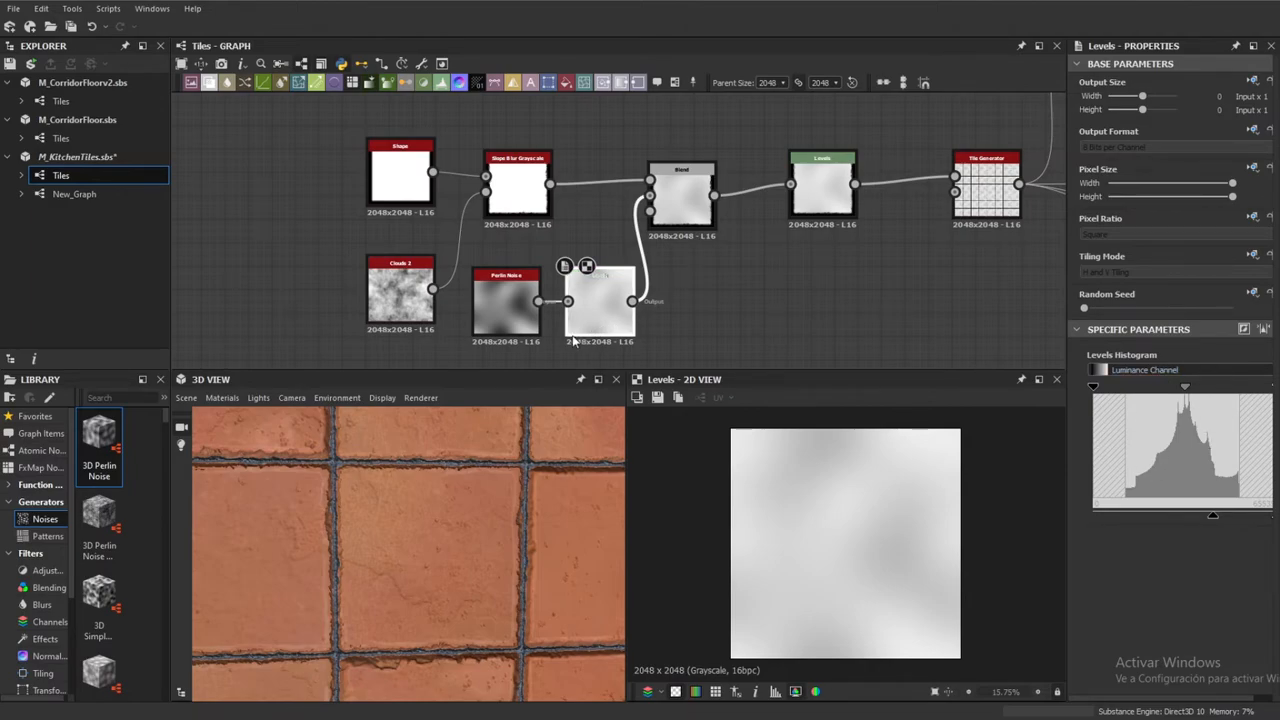
{"action": "left_click", "coordinate": [514, 319]}
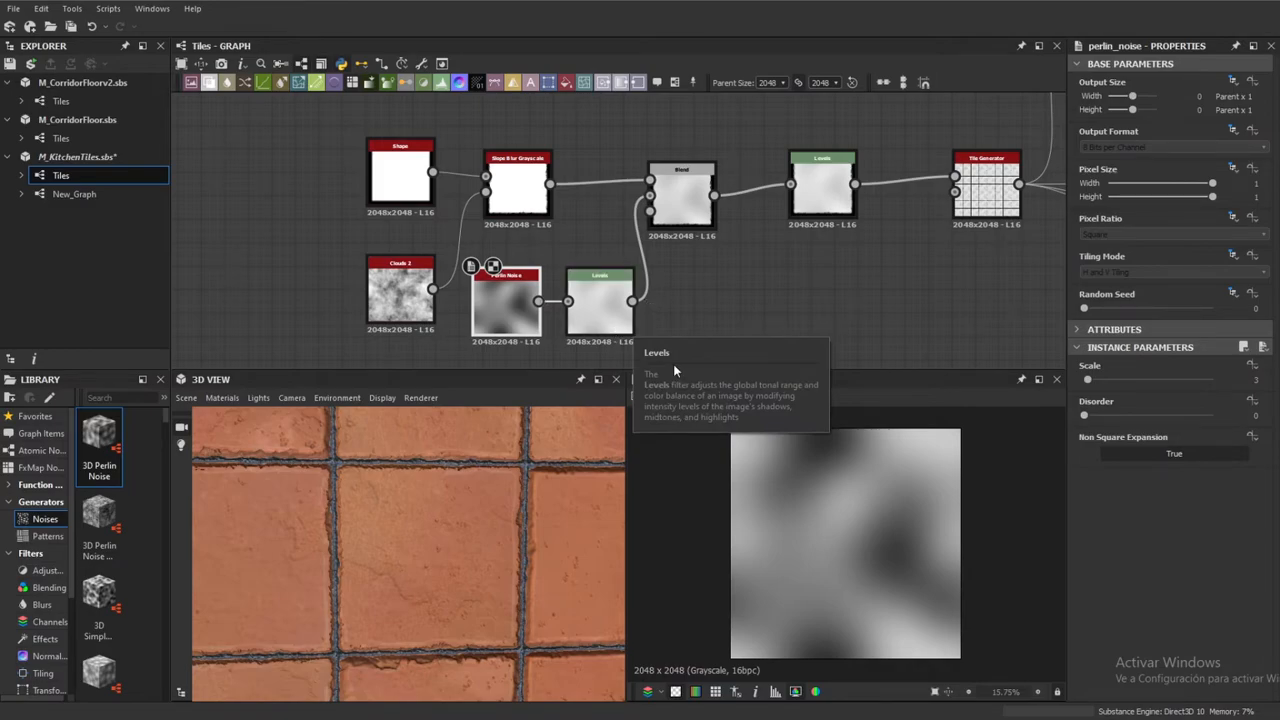
Preview the Blend node's output again and inspect a single tile's surface closely in the 3D preview
{"action": "left_click", "coordinate": [685, 216]}
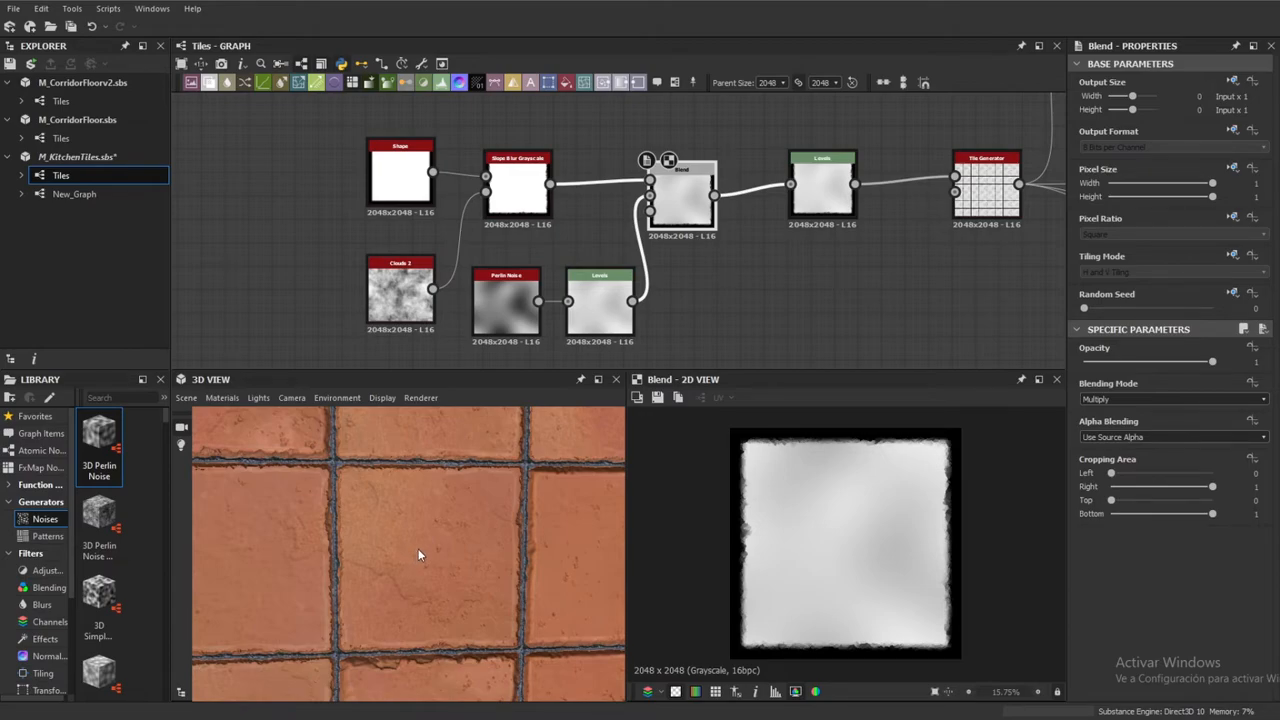
{"action": "scroll", "coordinate": [840, 288], "scroll_direction": "down", "scroll_amount": 1}
{"action": "scroll", "coordinate": [440, 570], "scroll_direction": "up", "scroll_amount": 3}
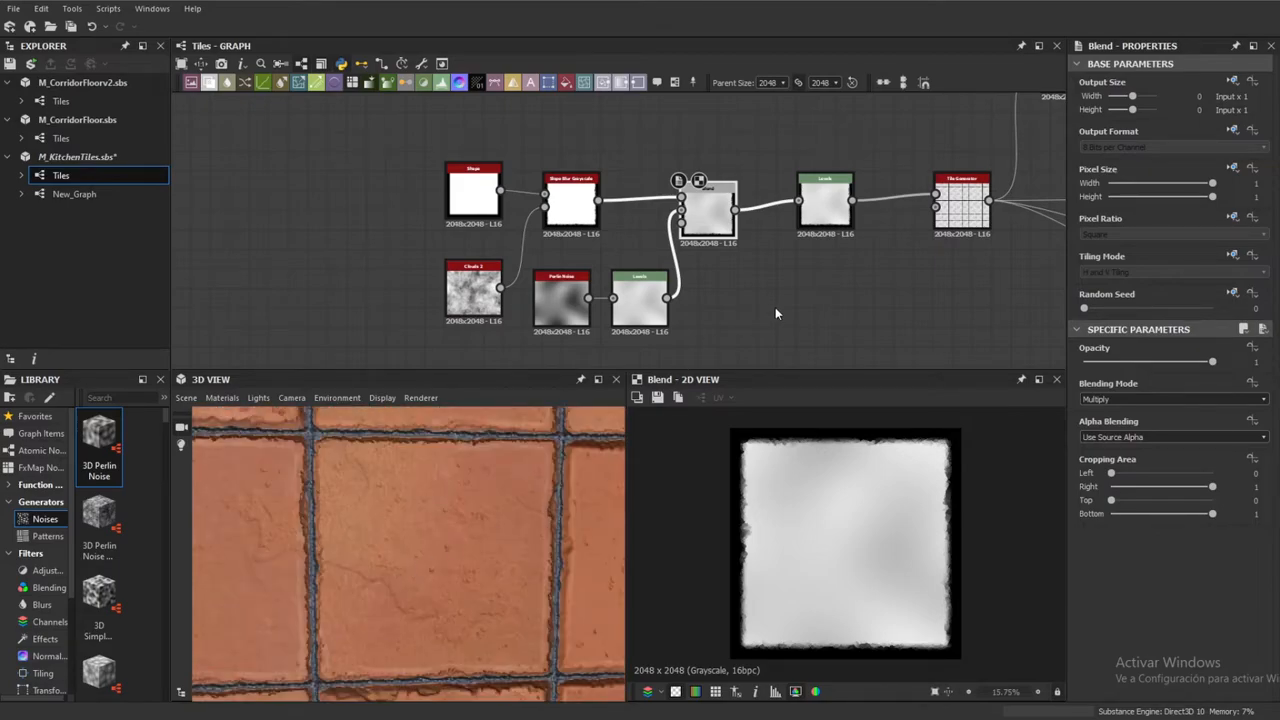
{"action": "middle_click_drag", "start_coordinate": [775, 313], "coordinate": [757, 298]}
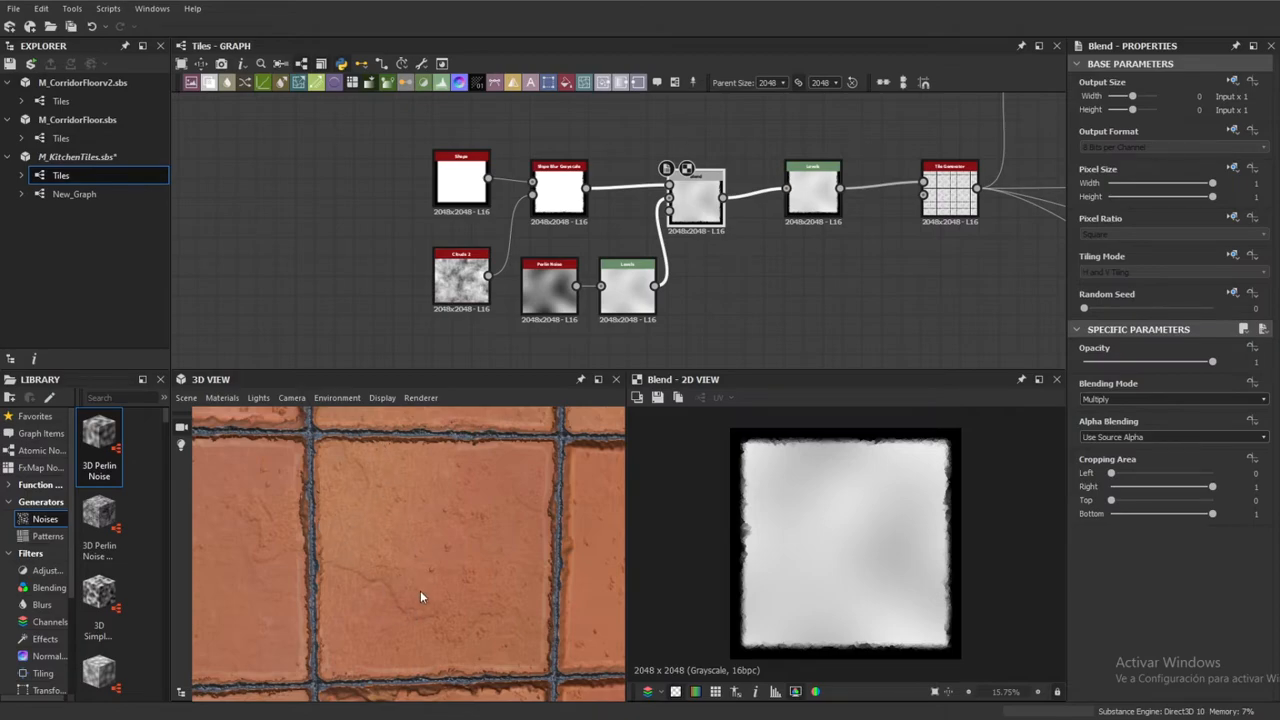
{"action": "mouse_move", "coordinate": [422, 591]}
{"action": "left_mouse_down"}
{"action": "mouse_move", "coordinate": [404, 577]}
{"action": "mouse_move", "coordinate": [417, 584]}
{"action": "left_mouse_up"}
Try shifting the midtone and lowering the output black level to the minimum on the Levels node after Perlin Noise
{"action": "left_click", "coordinate": [550, 288]}
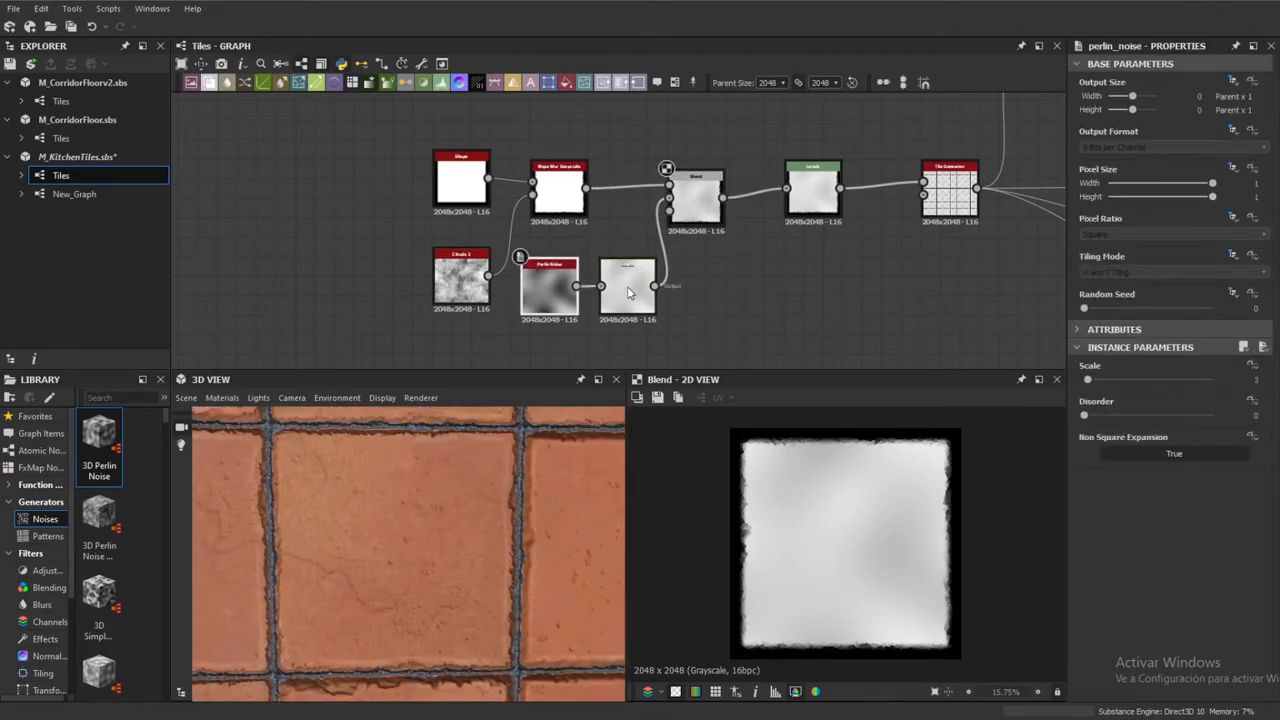
{"action": "left_click", "coordinate": [628, 288]}
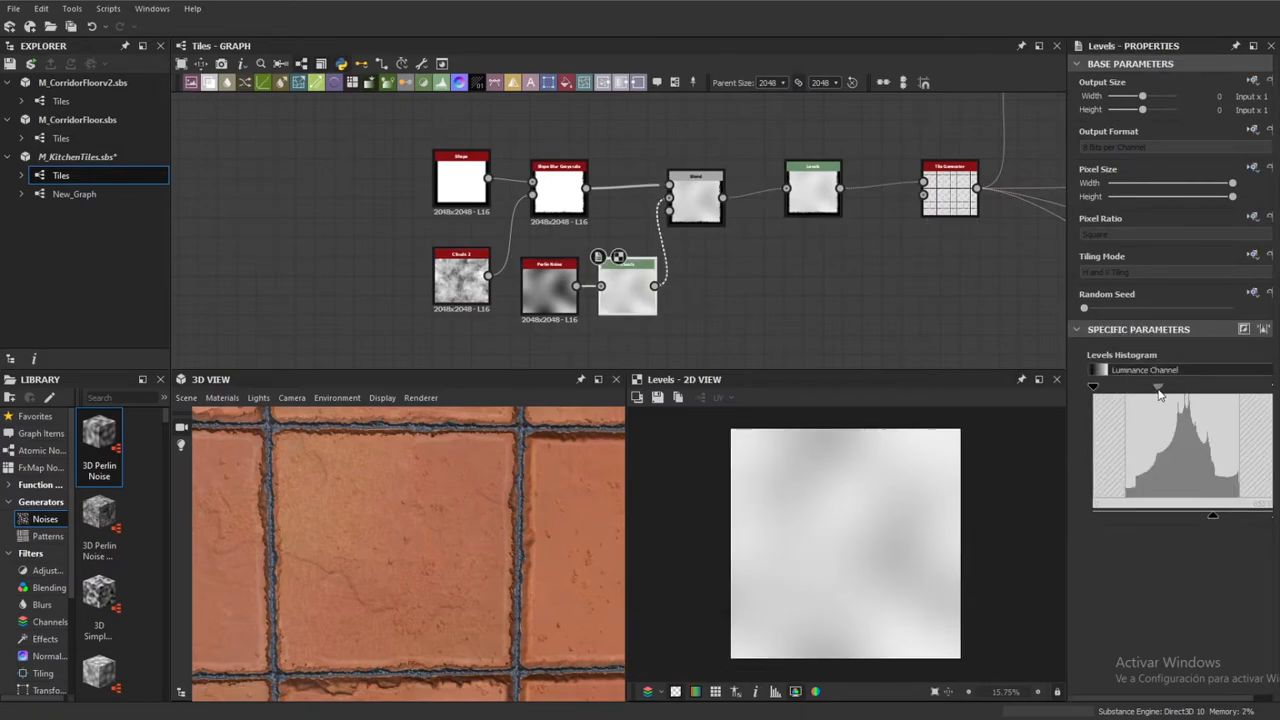
{"action": "left_click_drag", "start_coordinate": [1159, 395], "coordinate": [1237, 404]}
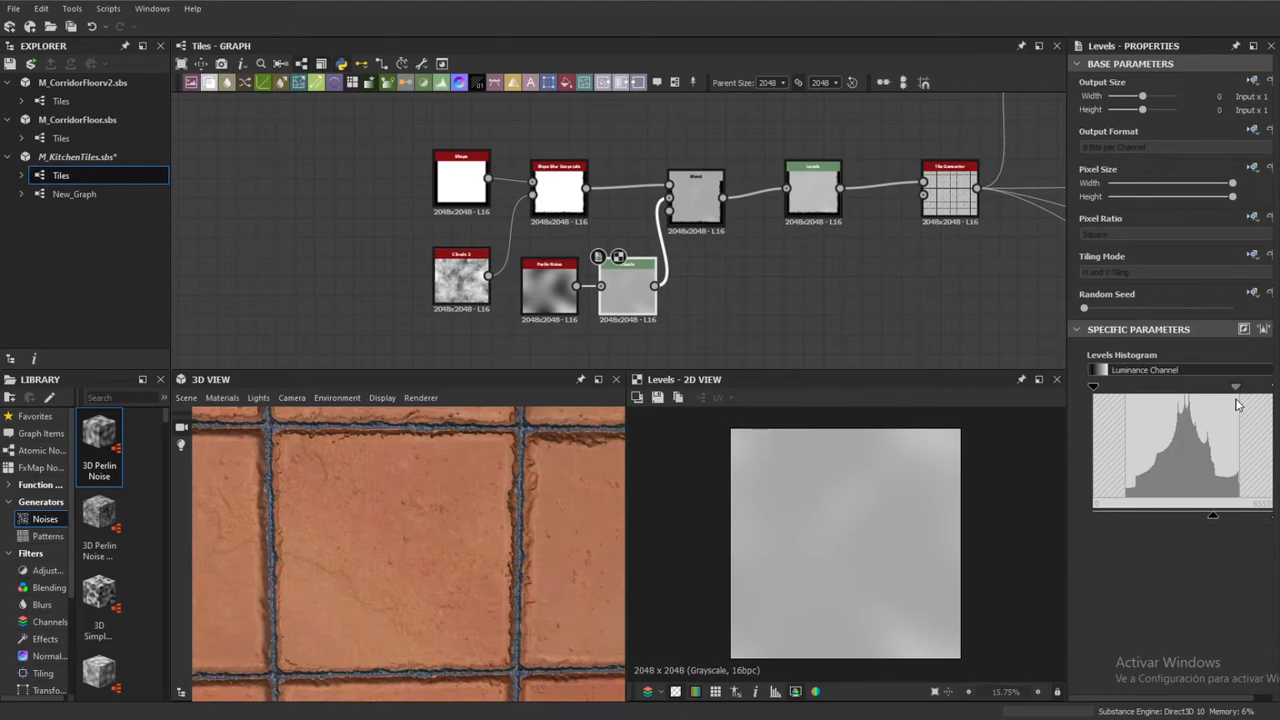
{"action": "left_click_drag", "start_coordinate": [1237, 404], "coordinate": [1184, 402]}
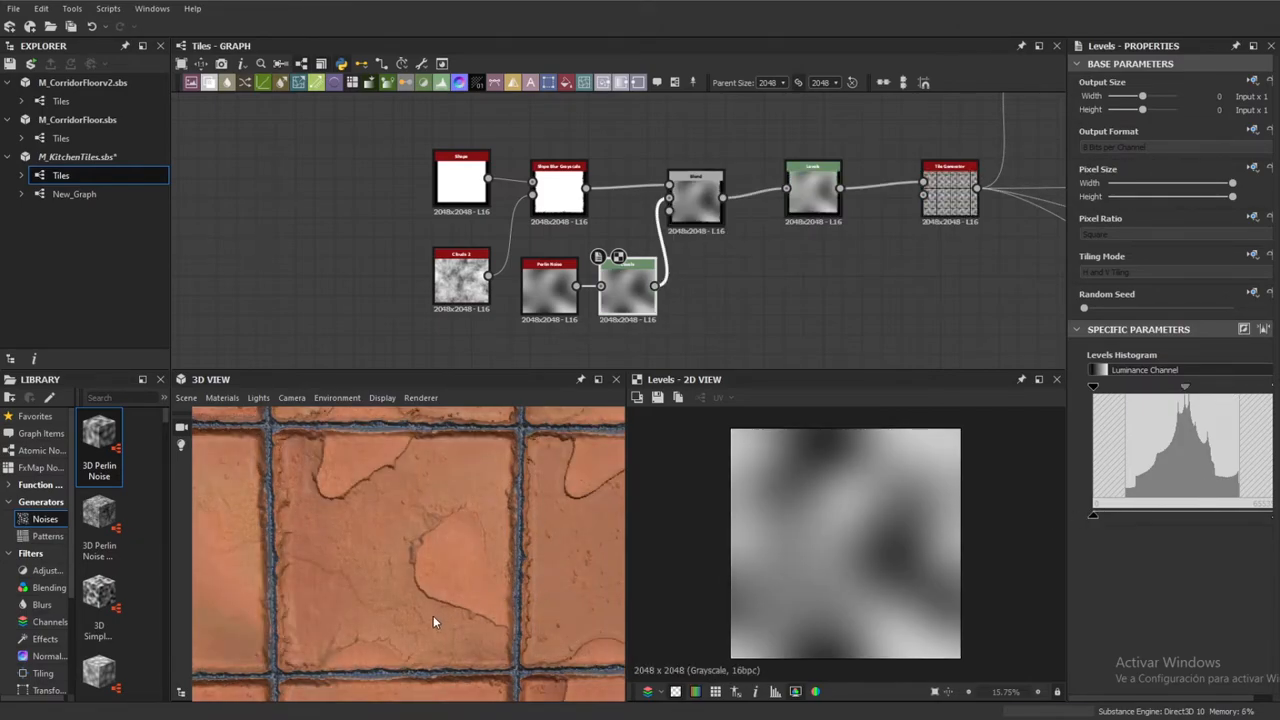
Inspect the tiles near and far in the 3D preview, and undo the changes to the Perlin Noise Levels node
{"action": "scroll", "coordinate": [370, 560], "scroll_direction": "down", "scroll_amount": 5}
{"action": "scroll", "coordinate": [370, 560], "scroll_direction": "down", "scroll_amount": 2}
{"action": "scroll", "coordinate": [366, 593], "scroll_direction": "up", "scroll_amount": 5}
{"action": "scroll", "coordinate": [366, 593], "scroll_direction": "down", "scroll_amount": 5}
{"action": "scroll", "coordinate": [366, 593], "scroll_direction": "up", "scroll_amount": 4}
{"action": "scroll", "coordinate": [366, 593], "scroll_direction": "down", "scroll_amount": 4}
{"action": "scroll", "coordinate": [366, 593], "scroll_direction": "up", "scroll_amount": 2}
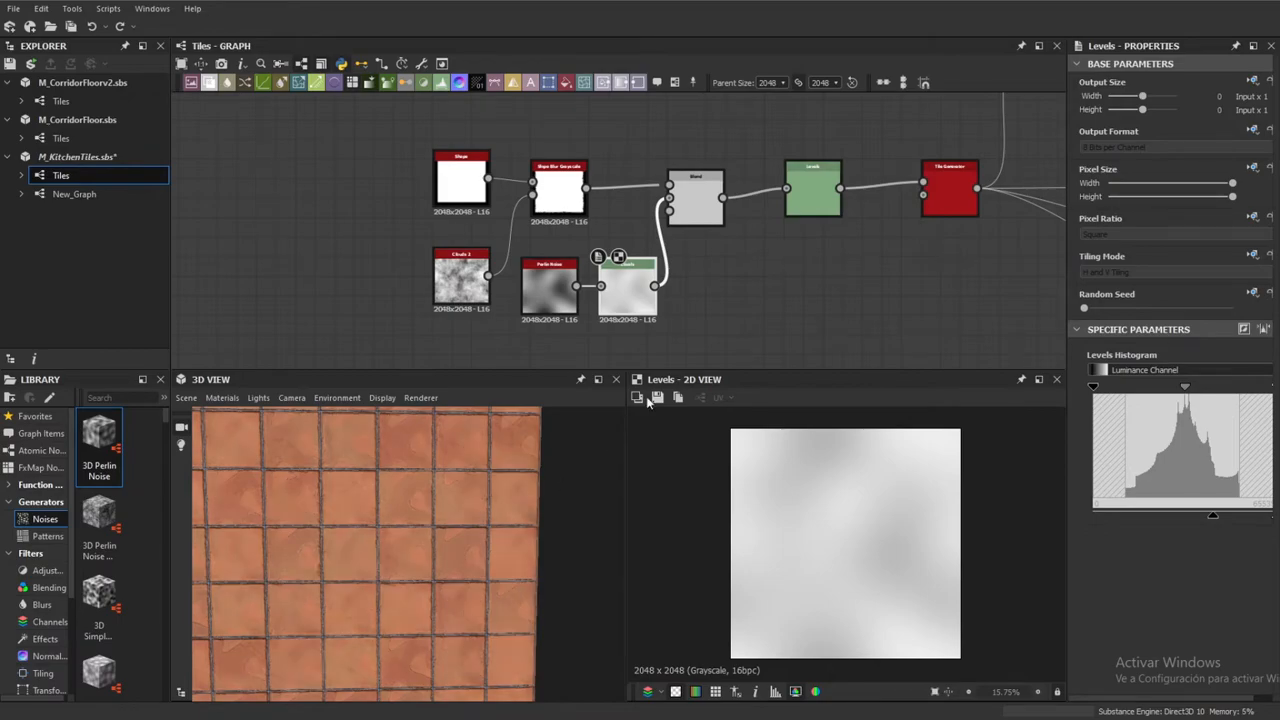
{"action": "middle_click_drag", "start_coordinate": [761, 291], "coordinate": [726, 317]}
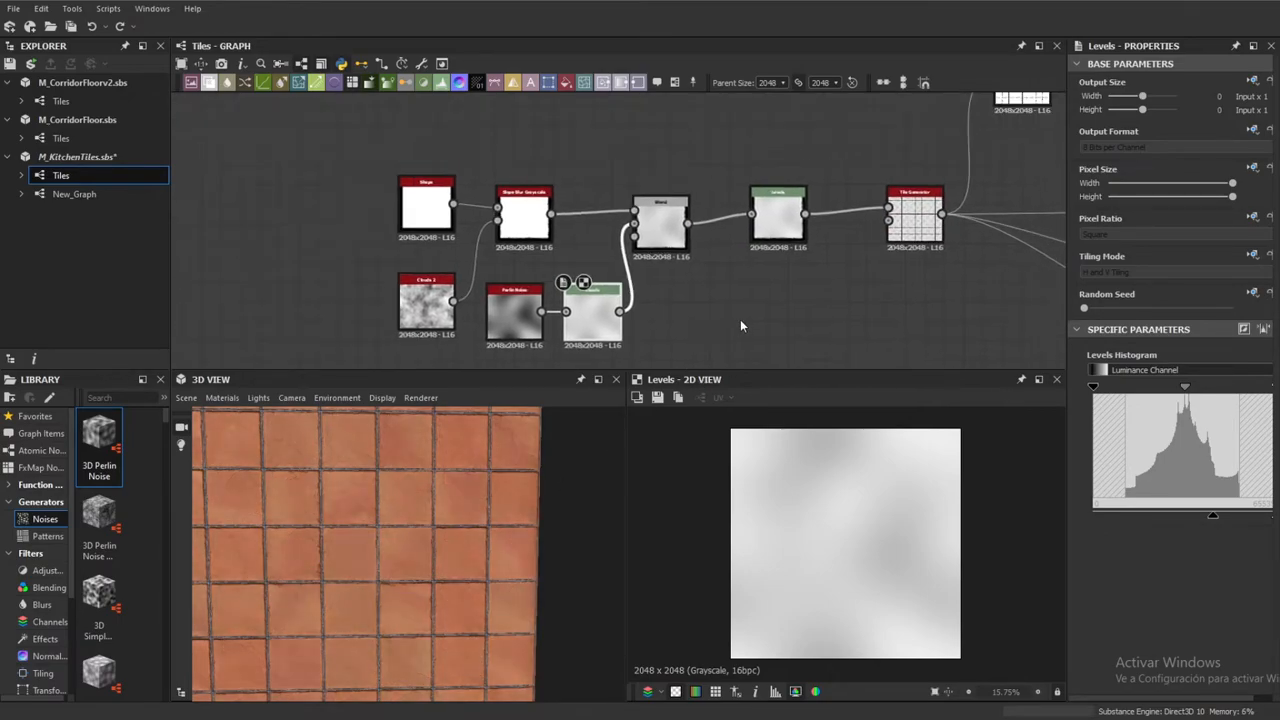
Preview the output of the Blend that multiplies the noise onto the tile shape, plus the Levels node after it
{"action": "left_click", "coordinate": [685, 238]}
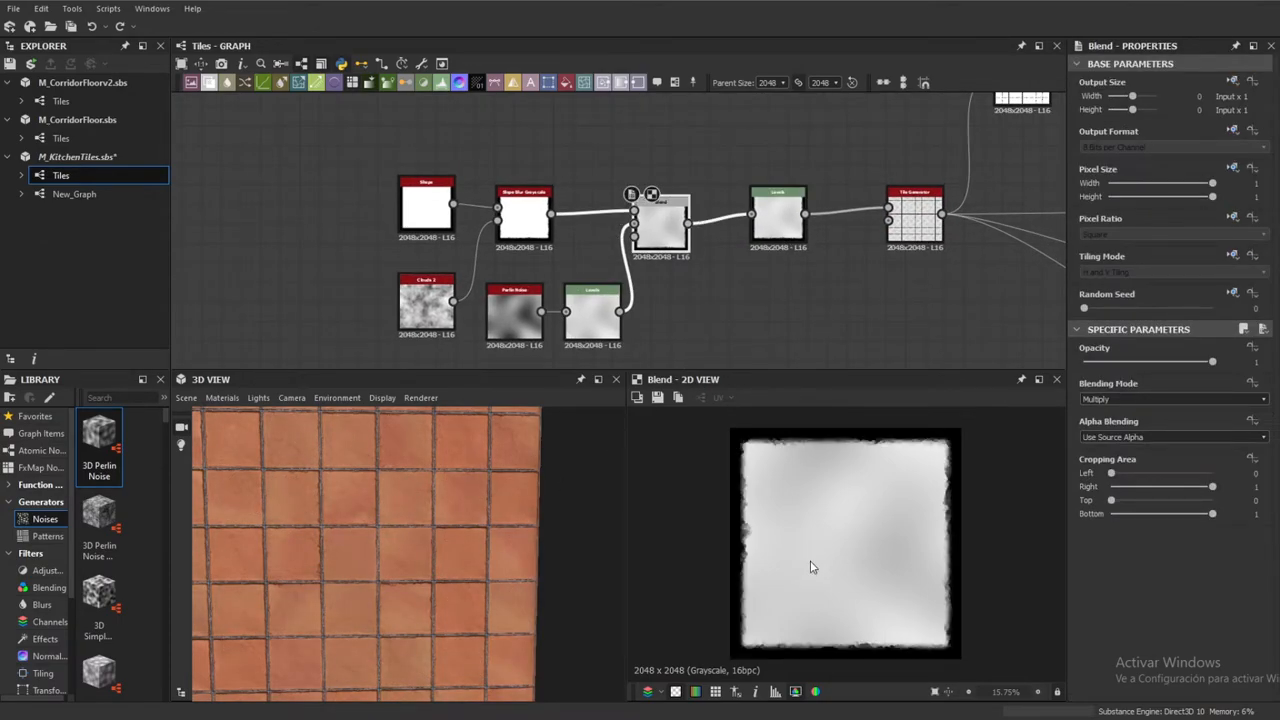
{"action": "left_click", "coordinate": [778, 215]}
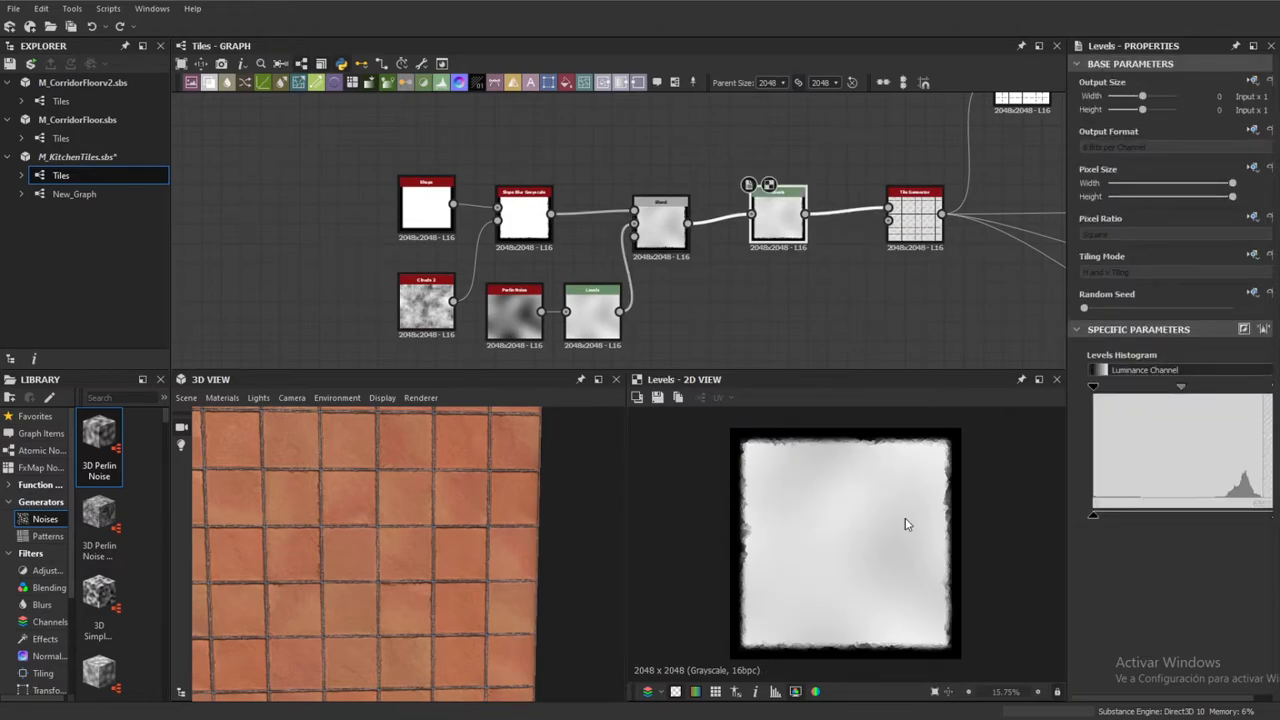
{"action": "scroll", "coordinate": [326, 518], "scroll_direction": "down", "scroll_amount": 2}
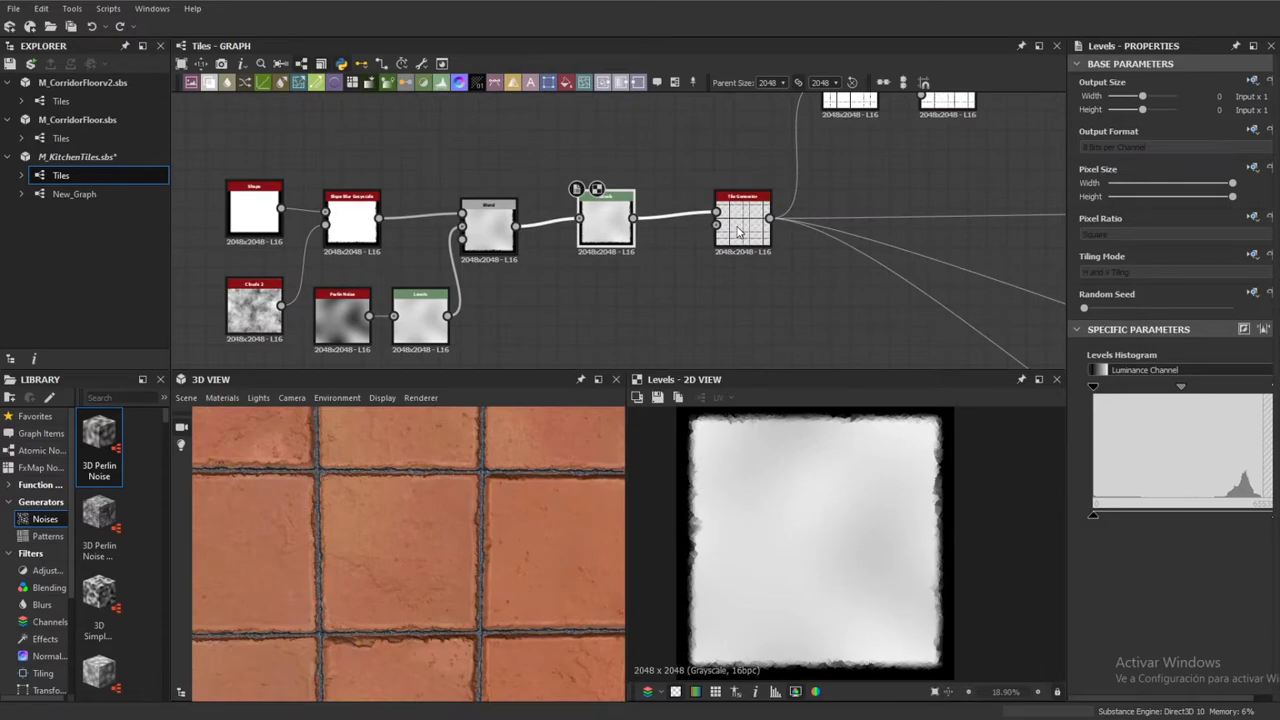
Compare the Tile Generator's output with the single-tile Levels node that feeds it
{"action": "left_click", "coordinate": [740, 230]}
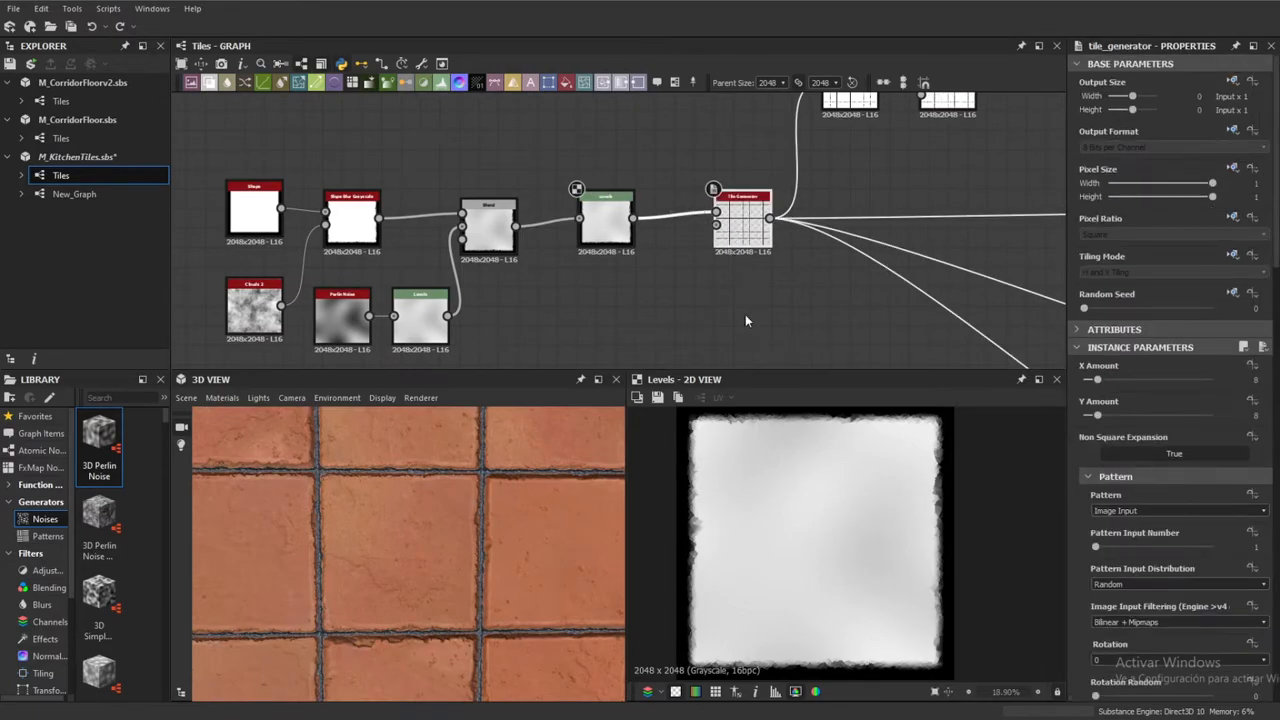
{"action": "double_click", "coordinate": [742, 226]}
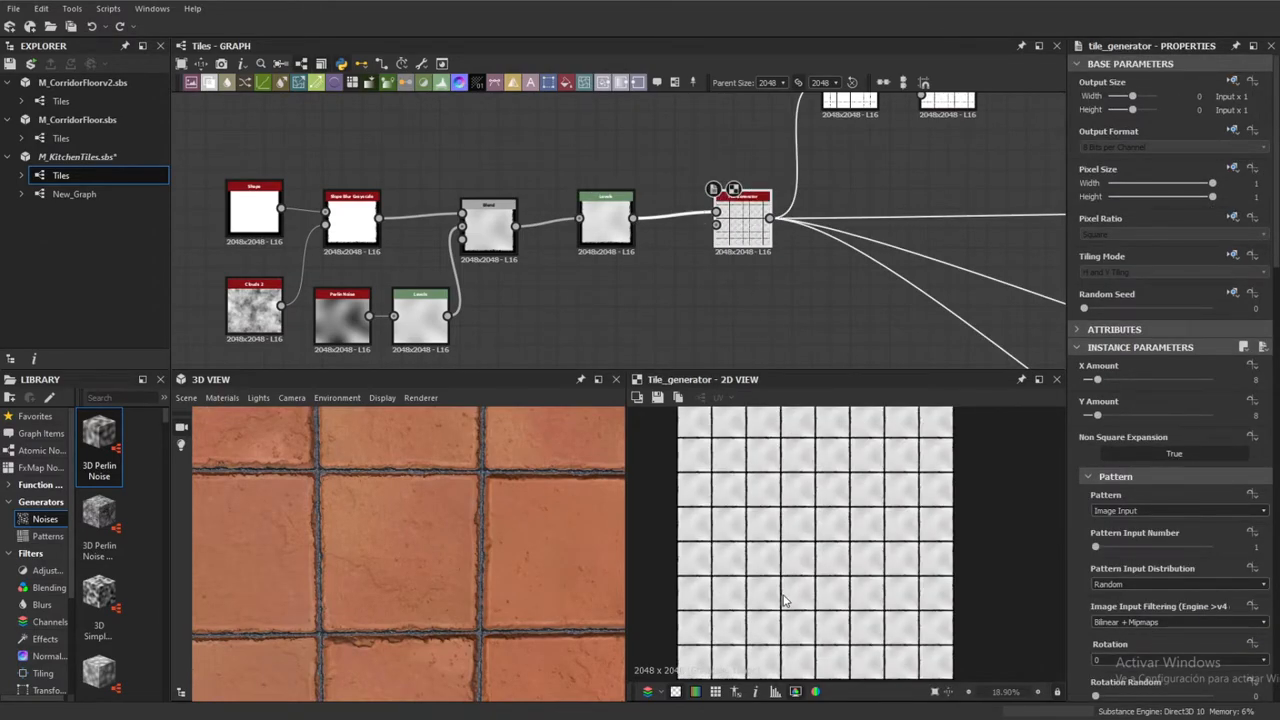
{"action": "double_click", "coordinate": [615, 230]}
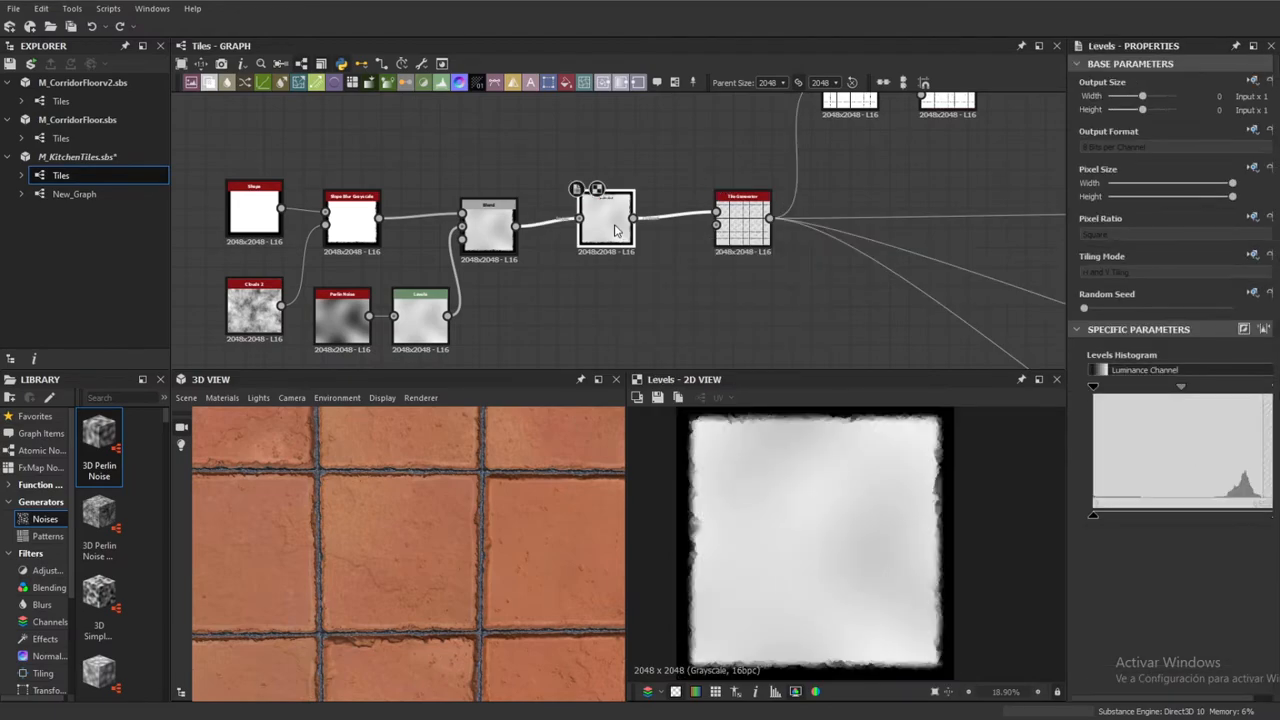
{"action": "double_click", "coordinate": [742, 225]}
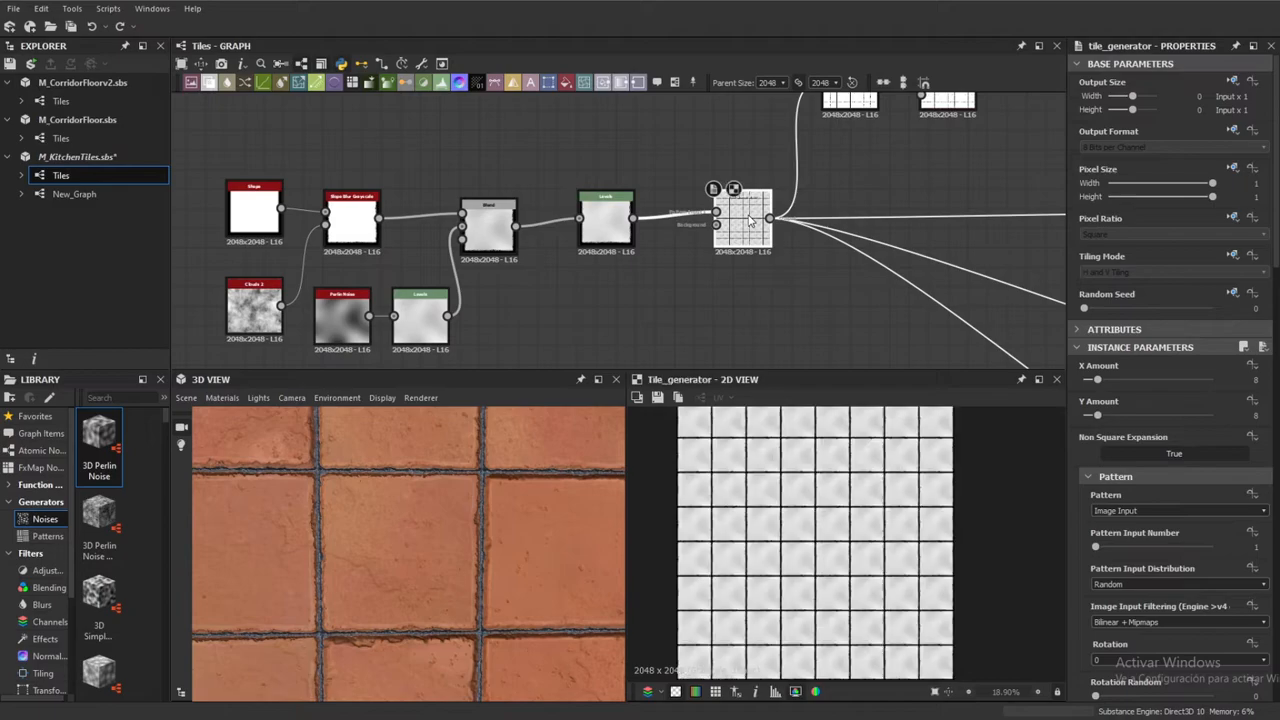
Inspect the Tile Generator's repeated pattern near and far, and view the whole tiled surface in the 3D preview
{"action": "scroll", "coordinate": [853, 506], "scroll_direction": "down", "scroll_amount": 3}
{"action": "scroll", "coordinate": [909, 523], "scroll_direction": "up", "scroll_amount": 1}
{"action": "scroll", "coordinate": [909, 522], "scroll_direction": "down", "scroll_amount": 1}
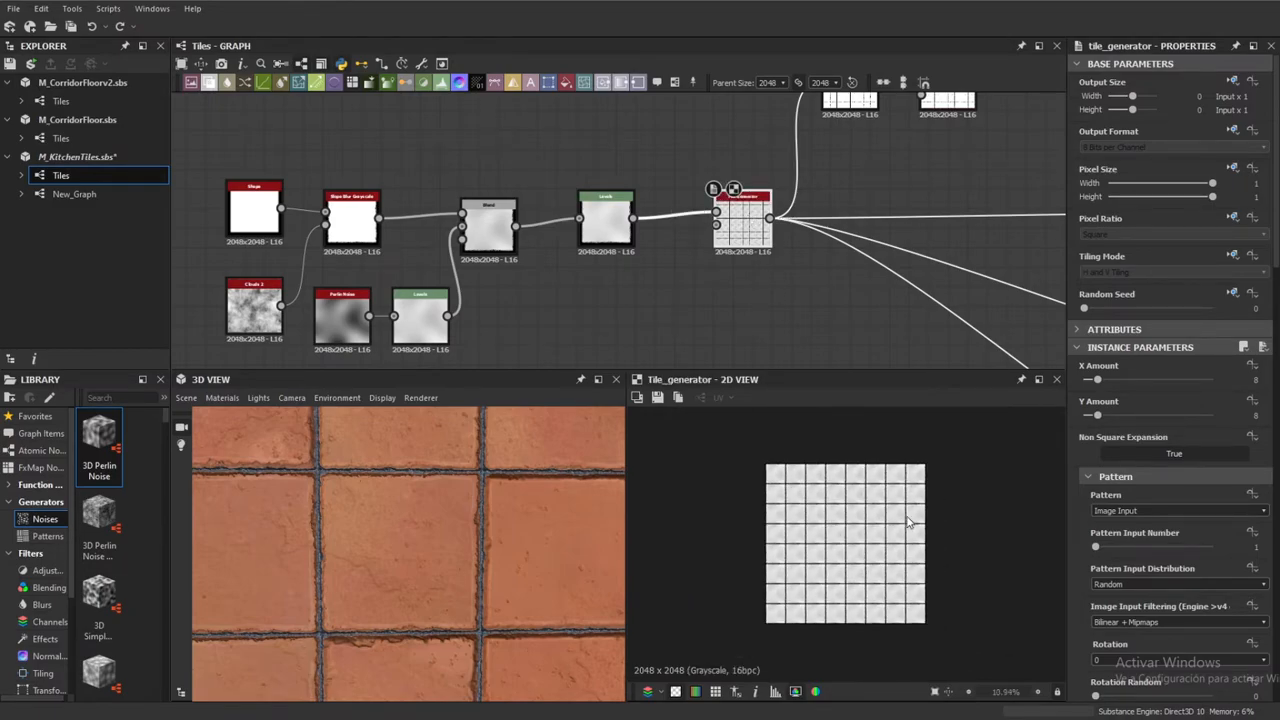
{"action": "scroll", "coordinate": [911, 523], "scroll_direction": "up", "scroll_amount": 2}
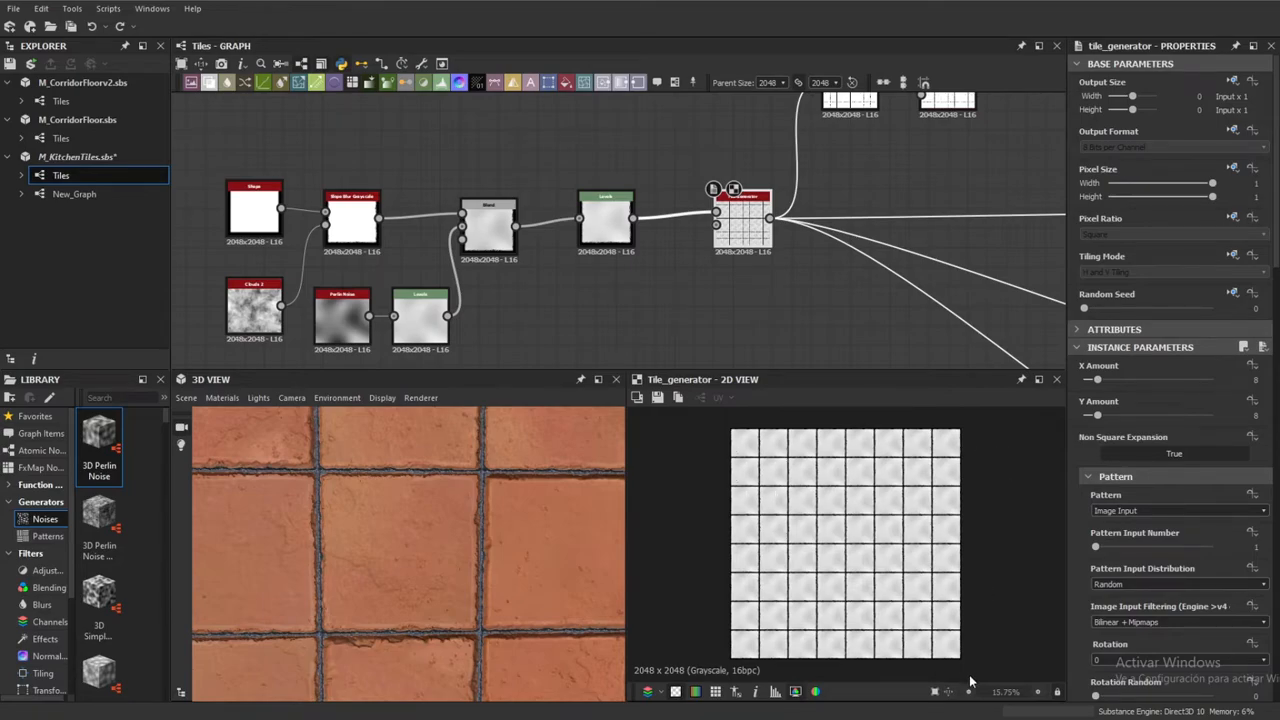
{"action": "left_click", "coordinate": [618, 212]}
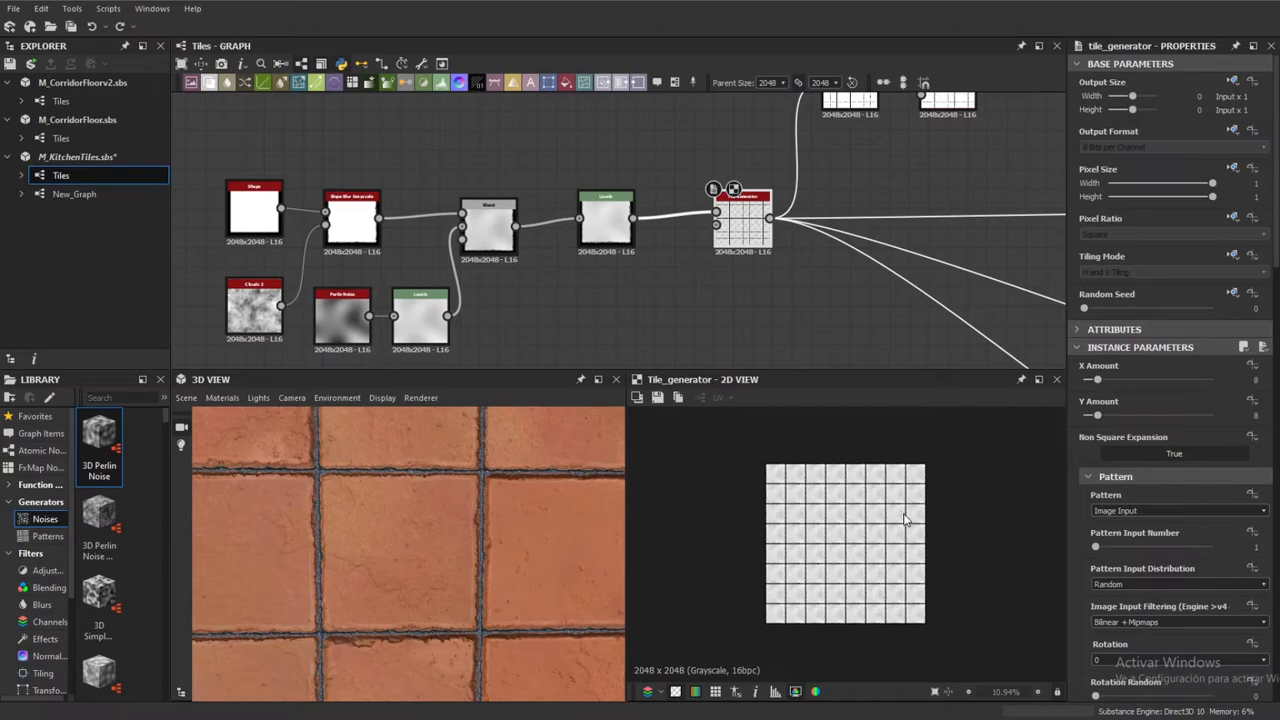
{"action": "scroll", "coordinate": [905, 528], "scroll_direction": "up", "scroll_amount": 3}
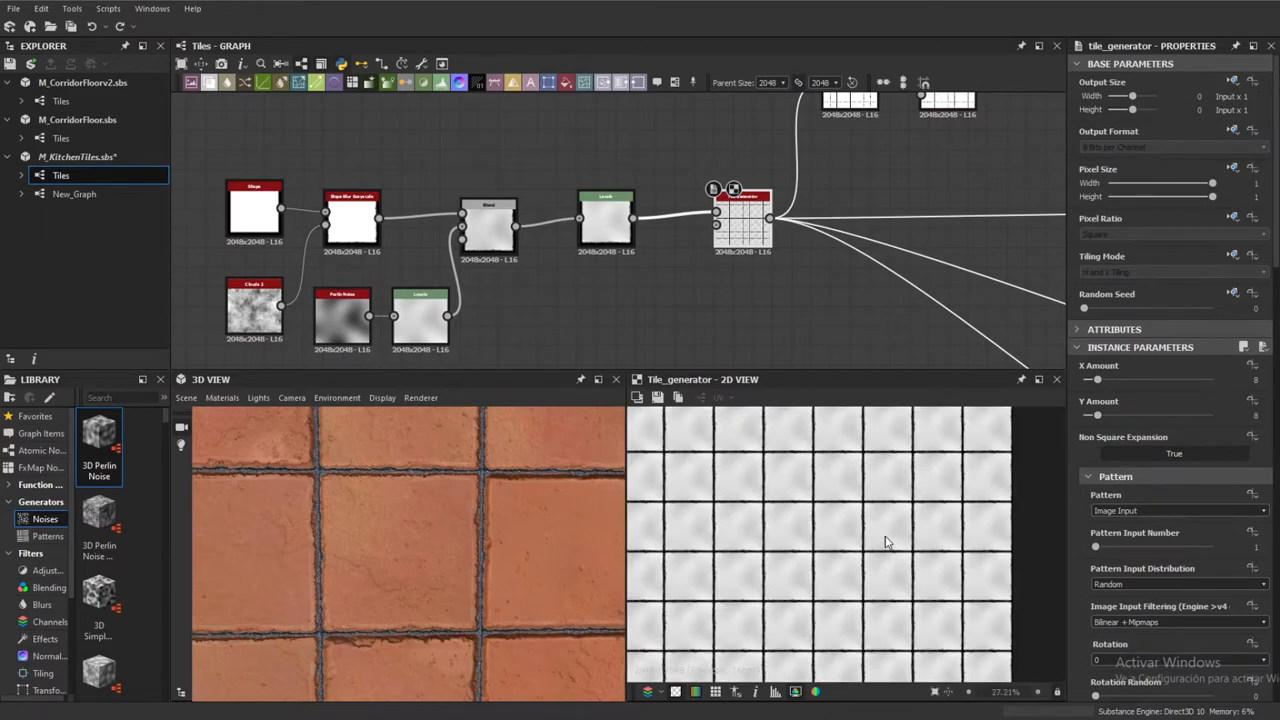
{"action": "scroll", "coordinate": [428, 470], "scroll_direction": "down", "scroll_amount": 5}
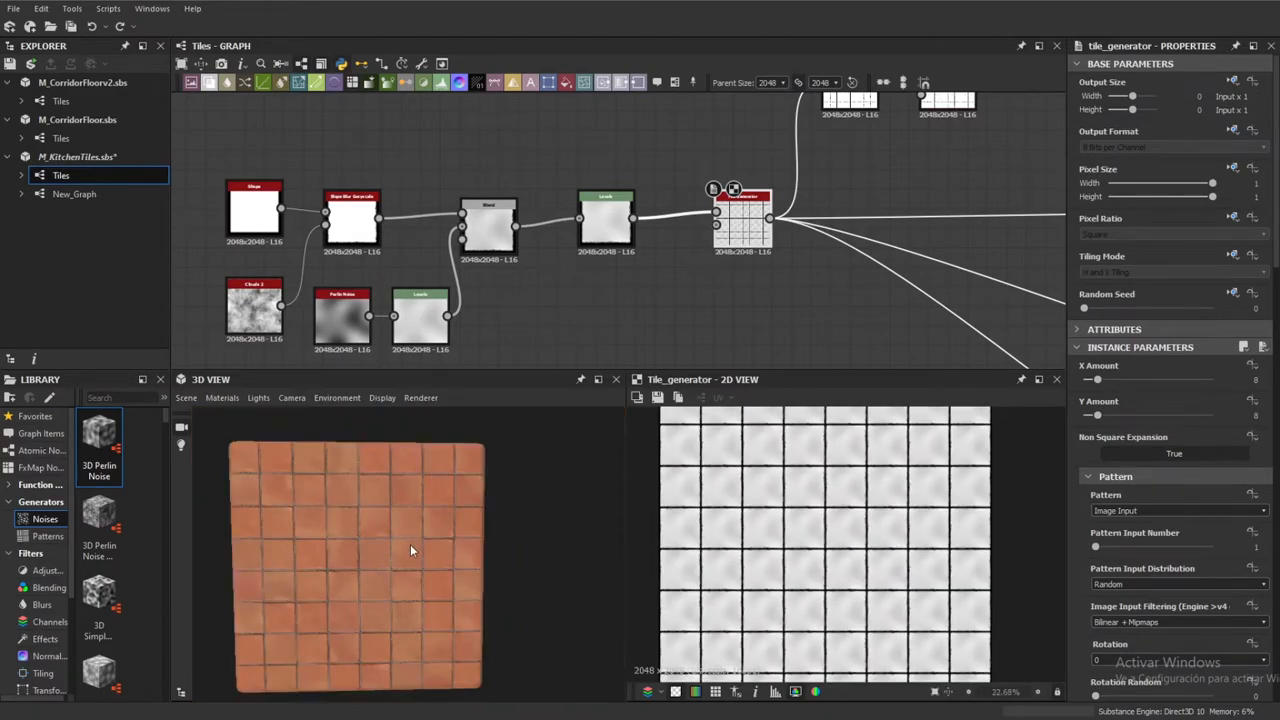
{"action": "scroll", "coordinate": [728, 571], "scroll_direction": "down", "scroll_amount": 3}
Follow the Tile Generator's upper branch and inspect the output of the Levels node before Edge Damages up close
{"action": "scroll", "coordinate": [783, 280], "scroll_direction": "down", "scroll_amount": 7}
{"action": "middle_click_drag", "start_coordinate": [749, 224], "coordinate": [745, 266]}
{"action": "middle_click_drag", "start_coordinate": [394, 243], "coordinate": [607, 227]}
{"action": "scroll", "coordinate": [607, 227], "scroll_direction": "up", "scroll_amount": 5}
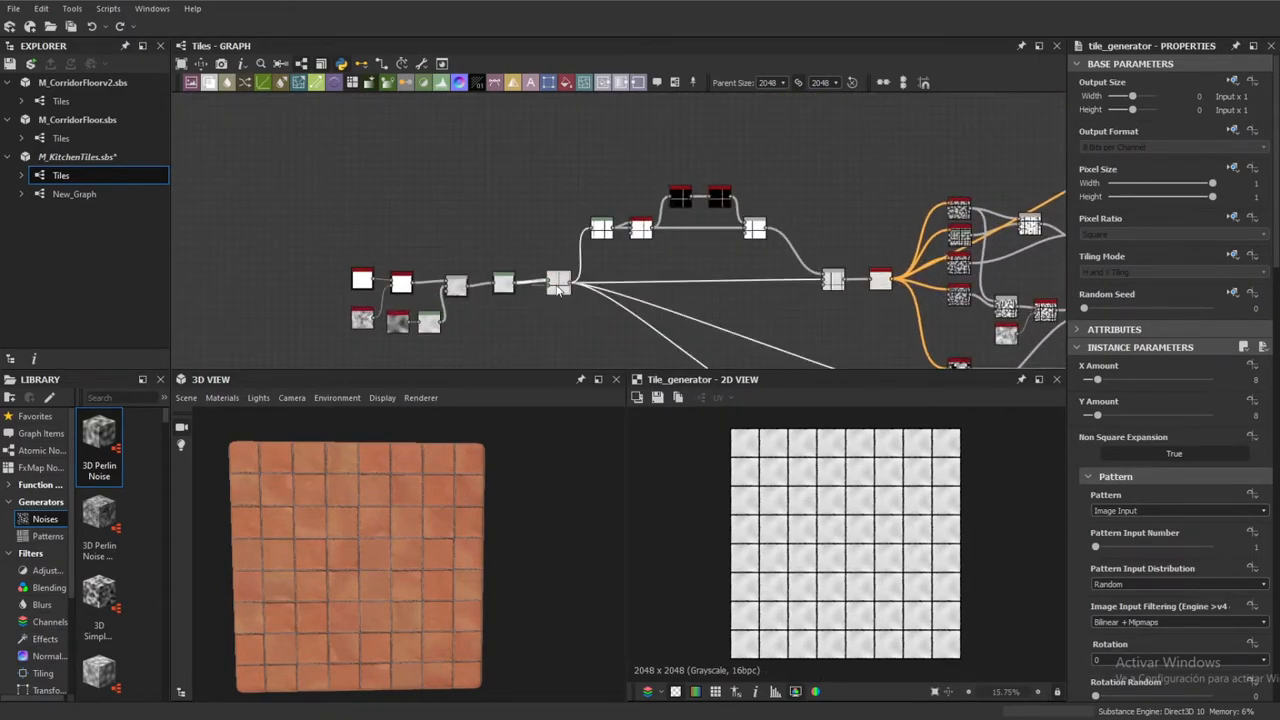
{"action": "scroll", "coordinate": [583, 244], "scroll_direction": "up", "scroll_amount": 6}
{"action": "middle_click_drag", "start_coordinate": [687, 251], "coordinate": [615, 172]}
{"action": "scroll", "coordinate": [589, 260], "scroll_direction": "down", "scroll_amount": 1}
{"action": "middle_click_drag", "start_coordinate": [589, 260], "coordinate": [588, 384]}
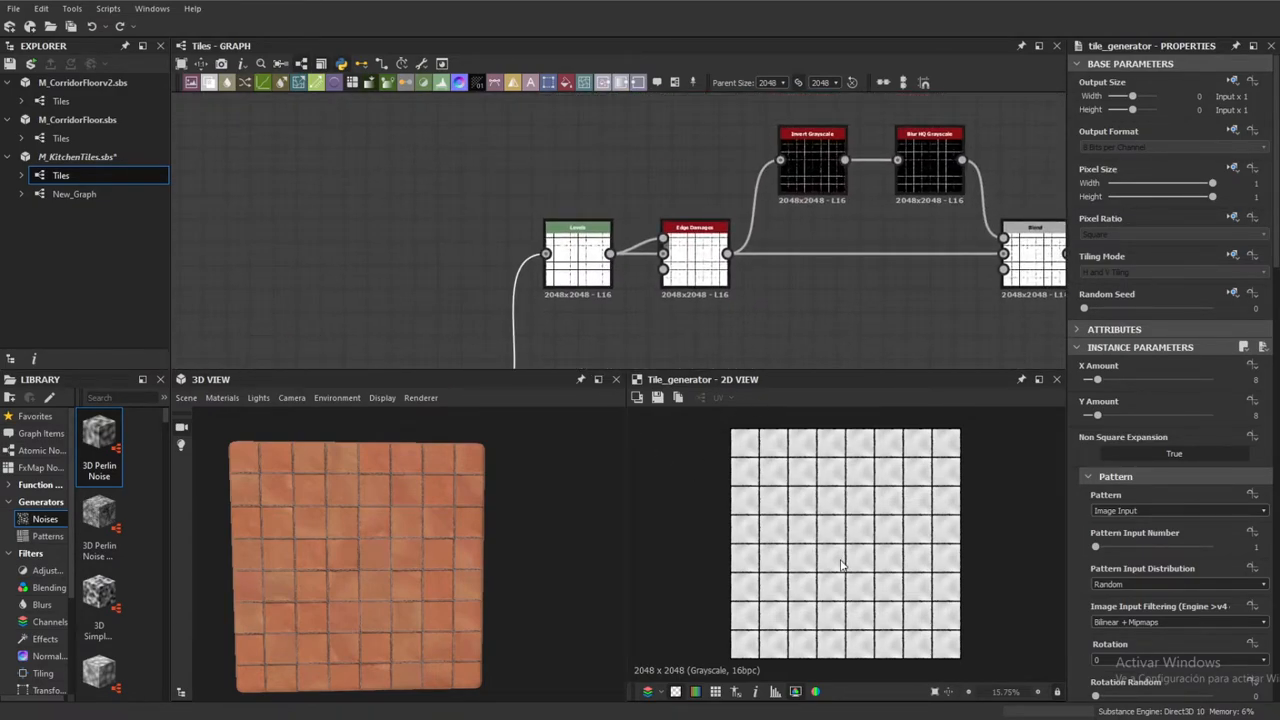
{"action": "middle_click_drag", "start_coordinate": [737, 328], "coordinate": [711, 302]}
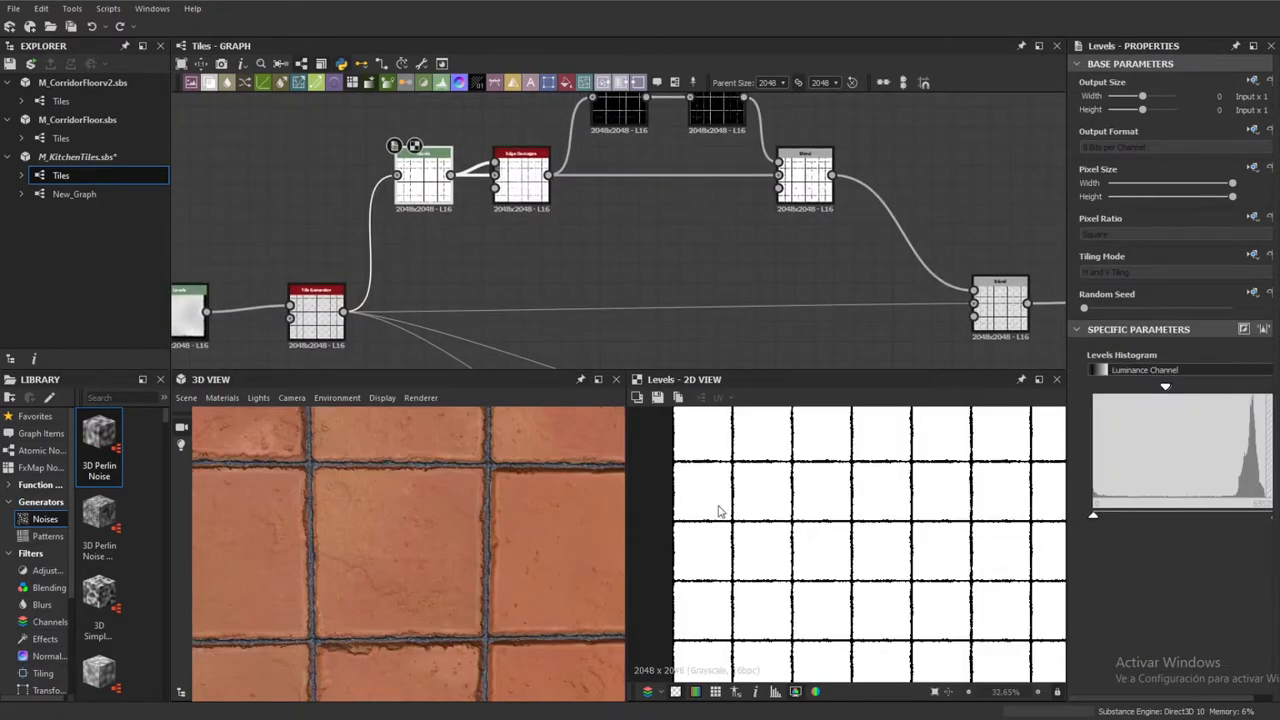
{"action": "scroll", "coordinate": [716, 511], "scroll_direction": "up", "scroll_amount": 5}
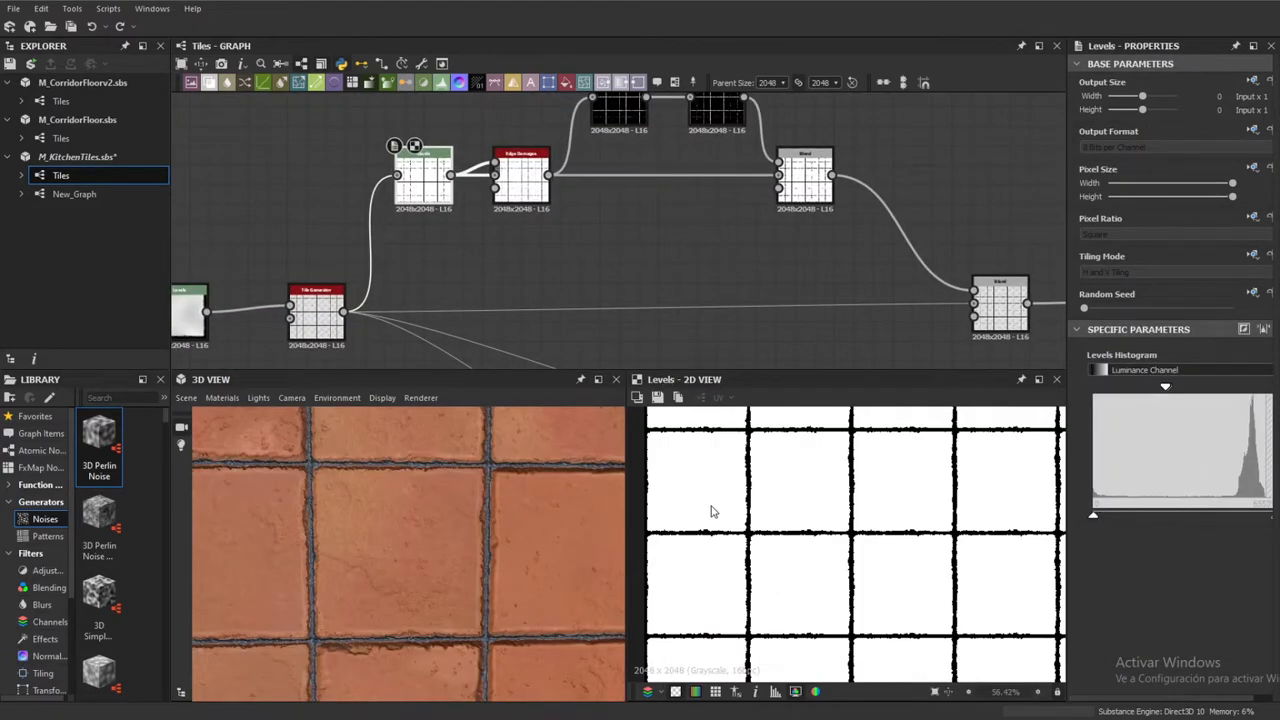
Compare the Tile Generator's joint edges with the output of the Levels node before Edge Damages
{"action": "left_click", "coordinate": [330, 333]}
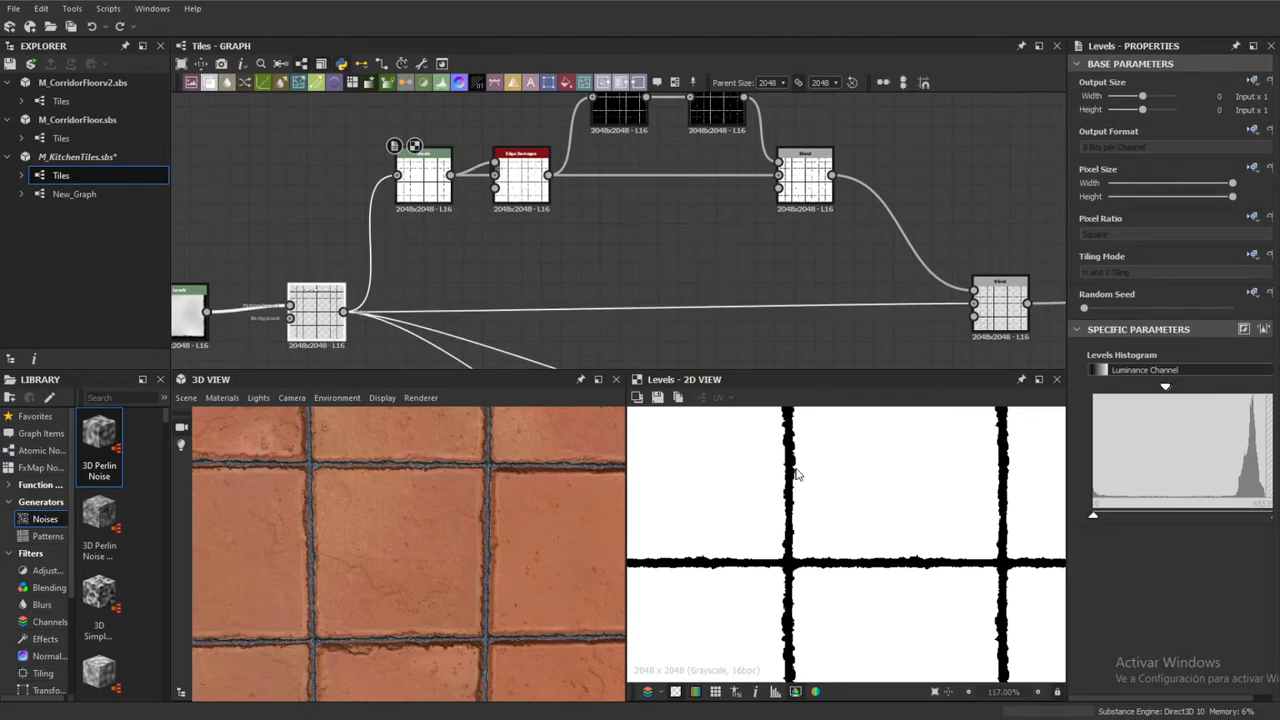
{"action": "double_click", "coordinate": [335, 322]}
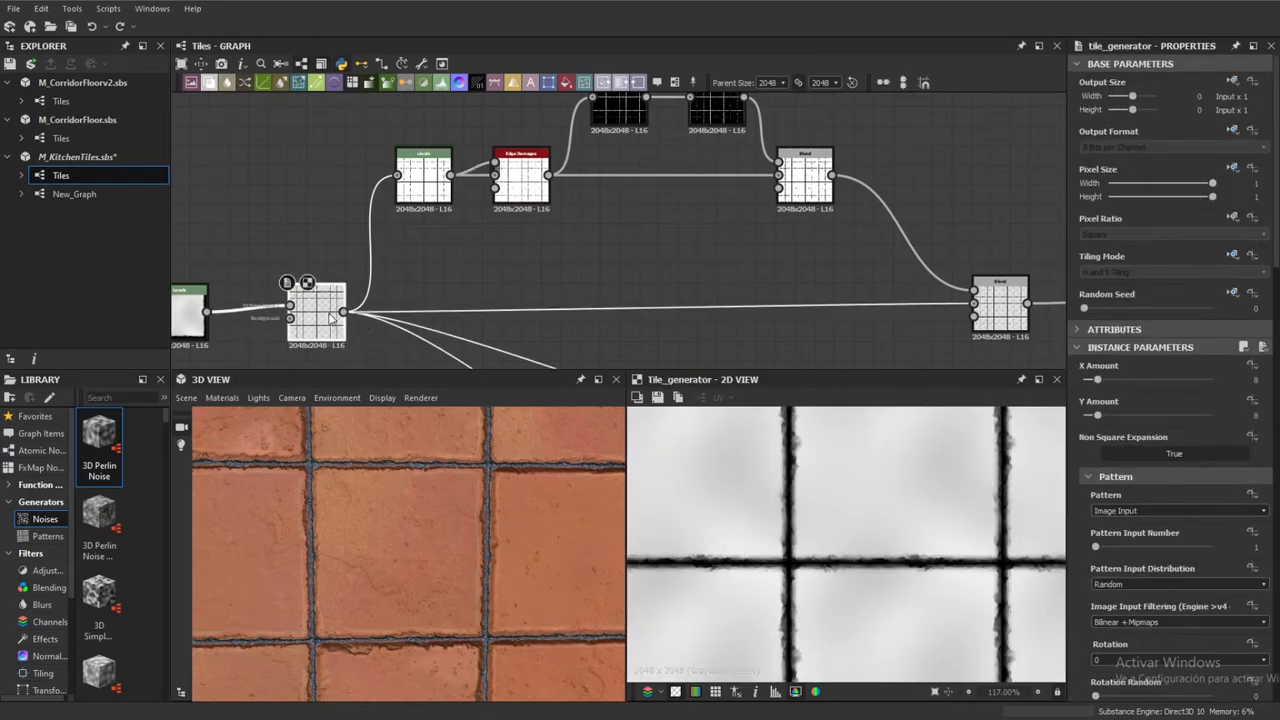
{"action": "scroll", "coordinate": [874, 506], "scroll_direction": "up", "scroll_amount": 3}
{"action": "middle_click_drag", "start_coordinate": [757, 496], "coordinate": [808, 540]}
{"action": "middle_click_drag", "start_coordinate": [443, 188], "coordinate": [434, 221]}
{"action": "double_click", "coordinate": [425, 217]}
Preview the Edge Damages node and inspect the worn tile borders near and far
{"action": "double_click", "coordinate": [526, 233]}
{"action": "scroll", "coordinate": [808, 486], "scroll_direction": "down", "scroll_amount": 5}
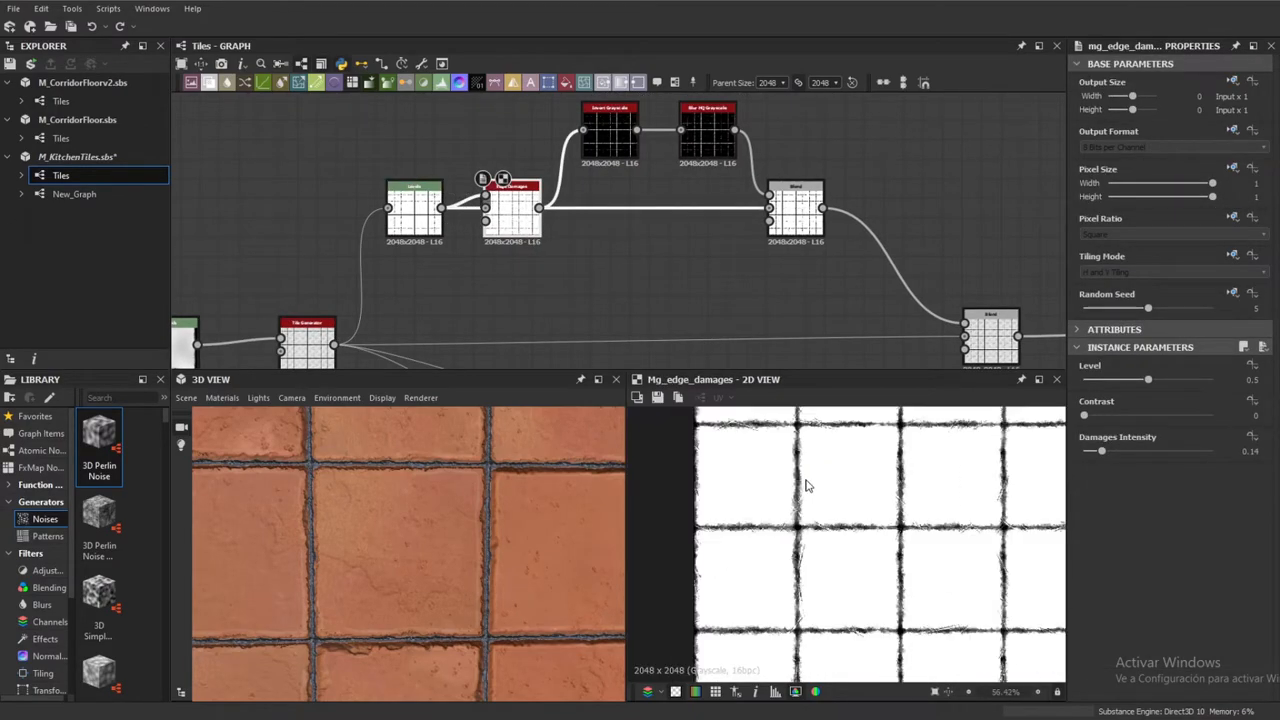
{"action": "scroll", "coordinate": [778, 528], "scroll_direction": "up", "scroll_amount": 3}
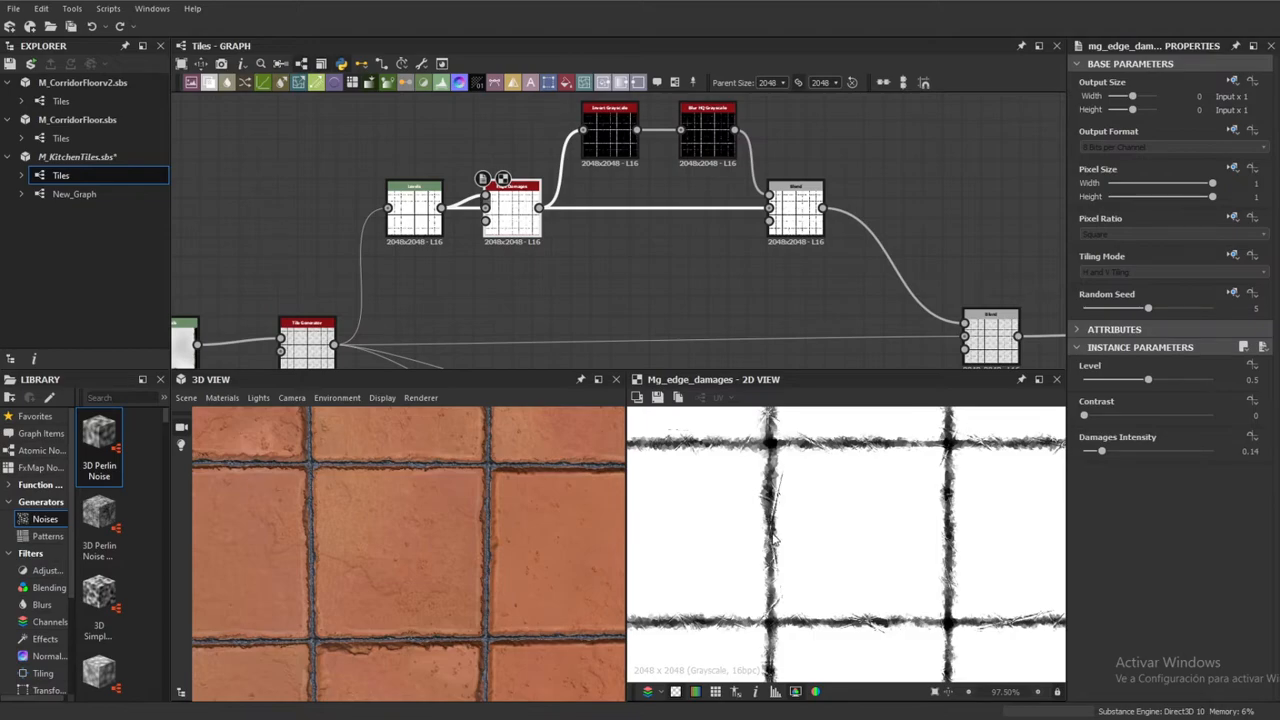
{"action": "scroll", "coordinate": [791, 517], "scroll_direction": "up", "scroll_amount": 1}
{"action": "middle_click_drag", "start_coordinate": [643, 271], "coordinate": [589, 296]}
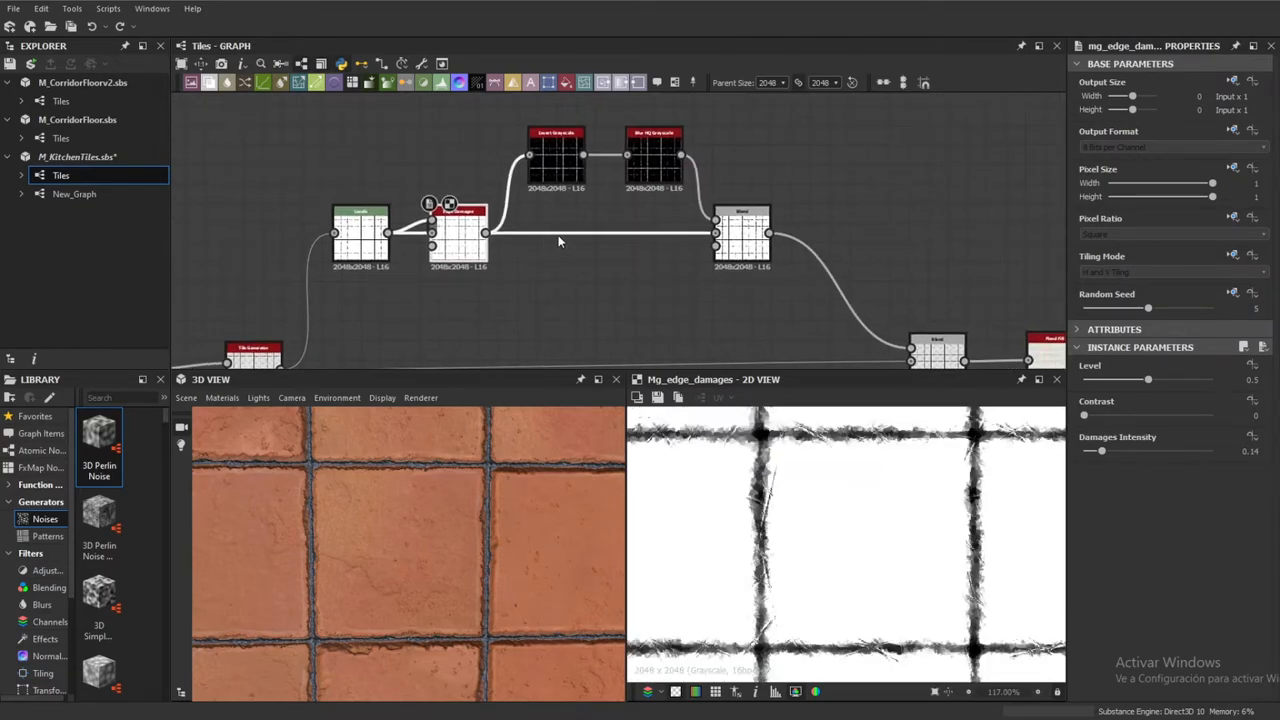
Preview the Invert Grayscale output and the Blur HQ Grayscale node connected after it
{"action": "double_click", "coordinate": [560, 174]}
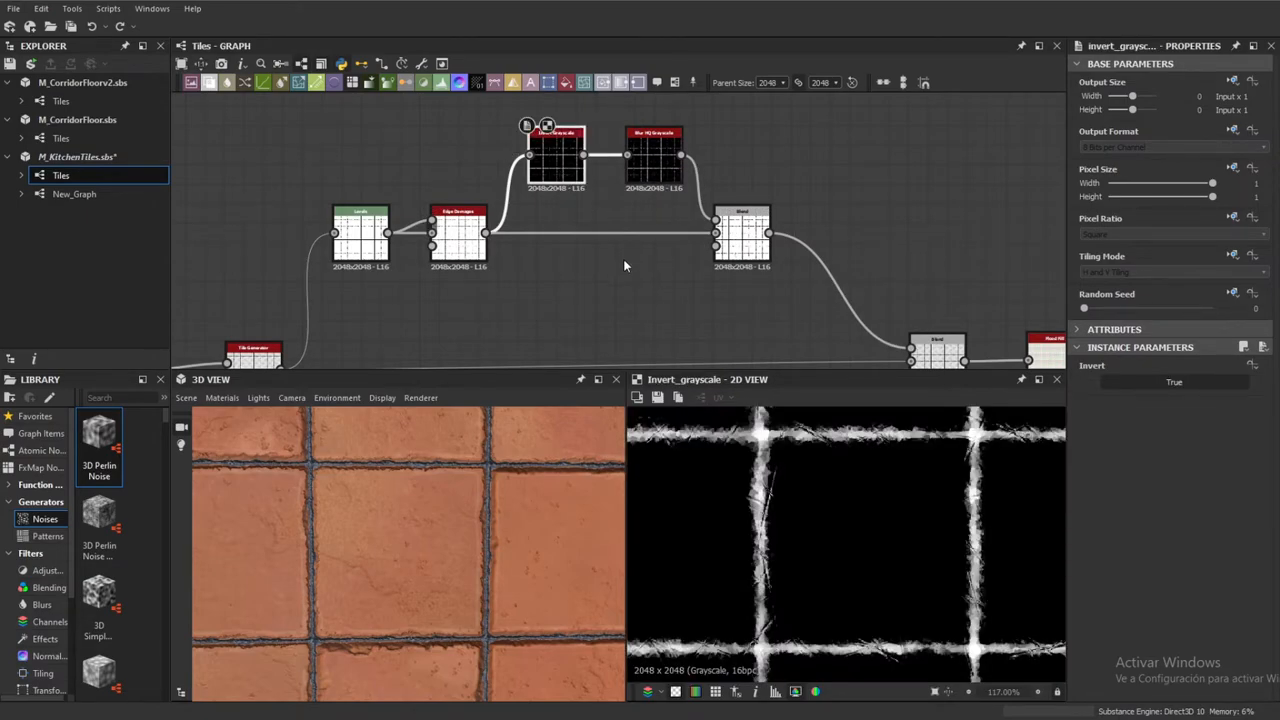
{"action": "scroll", "coordinate": [762, 610], "scroll_direction": "down", "scroll_amount": 5}
{"action": "scroll", "coordinate": [762, 610], "scroll_direction": "up", "scroll_amount": 3}
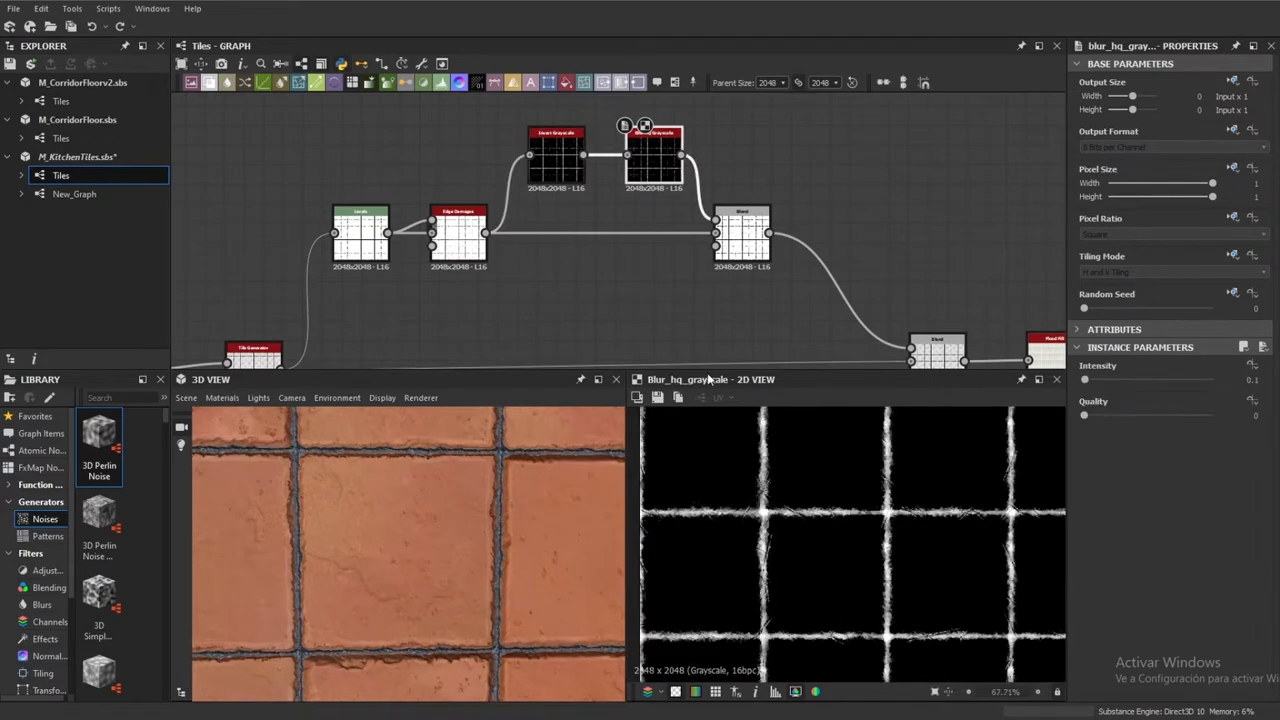
{"action": "scroll", "coordinate": [696, 251], "scroll_direction": "down", "scroll_amount": 1}
{"action": "scroll", "coordinate": [774, 540], "scroll_direction": "up", "scroll_amount": 4}
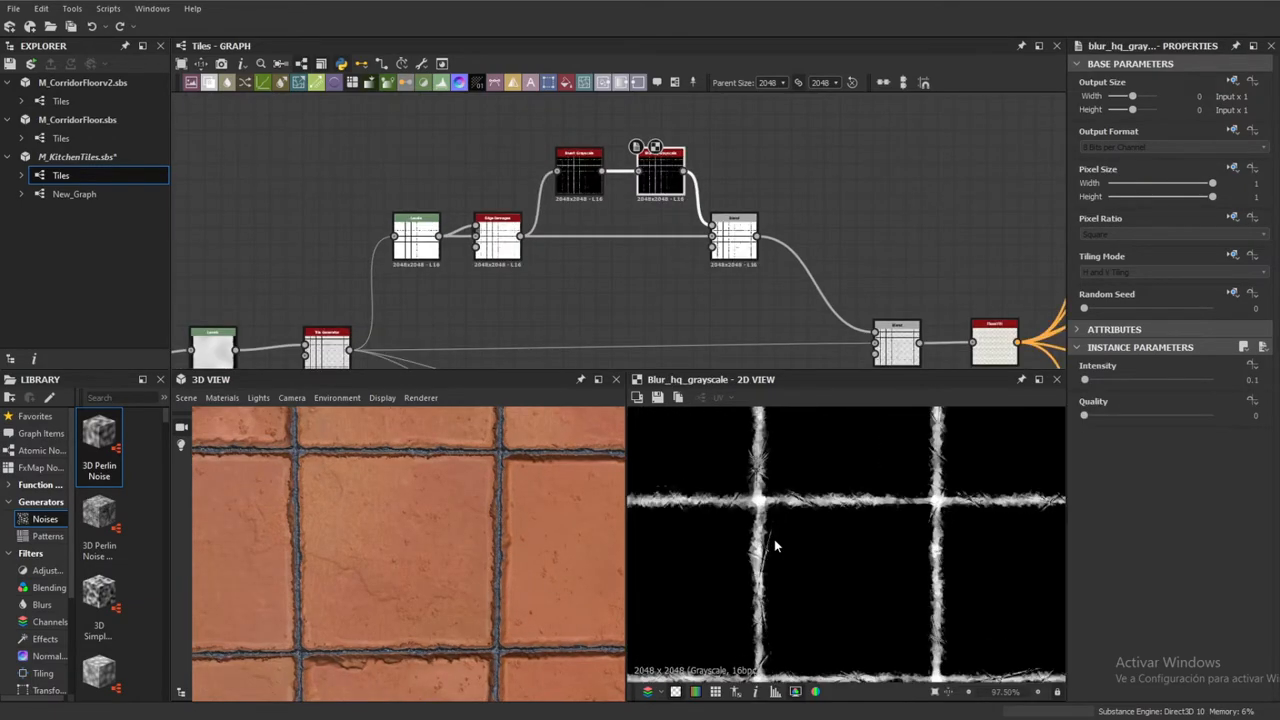
Compare Invert Grayscale with Blur HQ Grayscale again, and examine how the blurred mask connects to the Blend node
{"action": "double_click", "coordinate": [579, 172]}
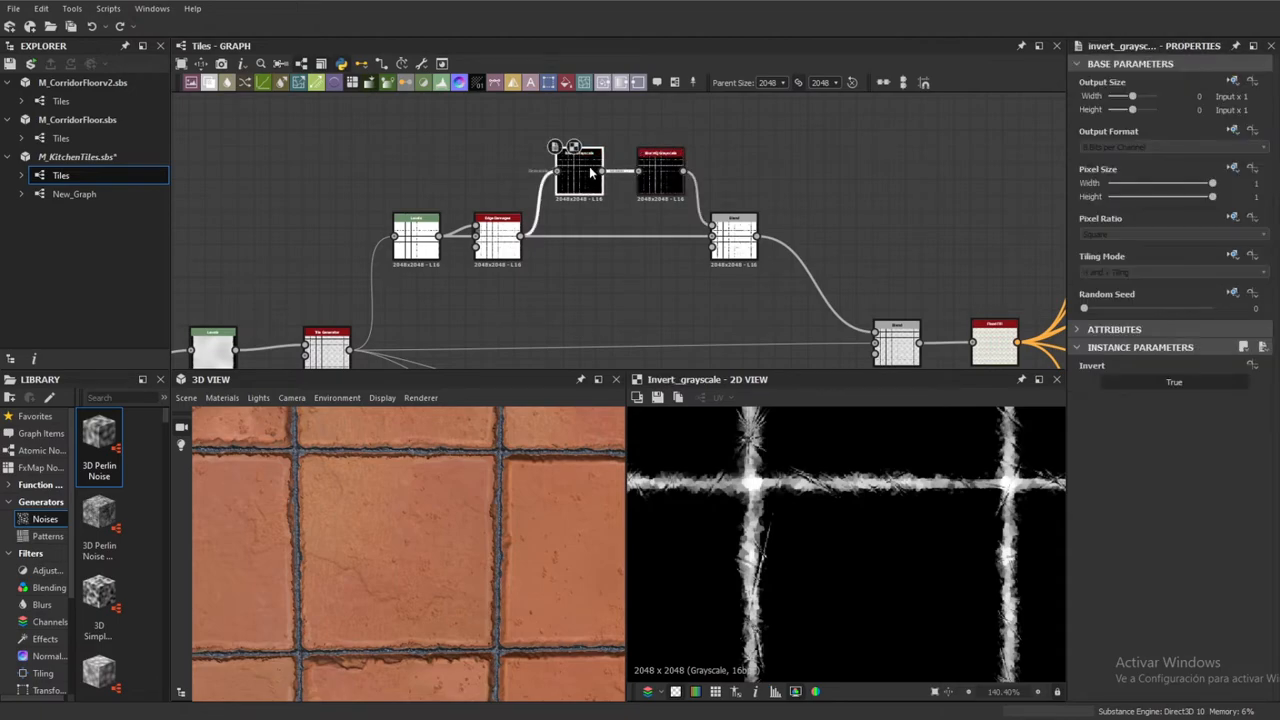
{"action": "double_click", "coordinate": [656, 178]}
{"action": "scroll", "coordinate": [811, 300], "scroll_direction": "down", "scroll_amount": 3}
{"action": "middle_click_drag", "start_coordinate": [811, 300], "coordinate": [760, 316]}
{"action": "scroll", "coordinate": [686, 255], "scroll_direction": "up", "scroll_amount": 4}
{"action": "scroll", "coordinate": [688, 249], "scroll_direction": "up", "scroll_amount": 3}
{"action": "middle_click_drag", "start_coordinate": [926, 332], "coordinate": [755, 247]}
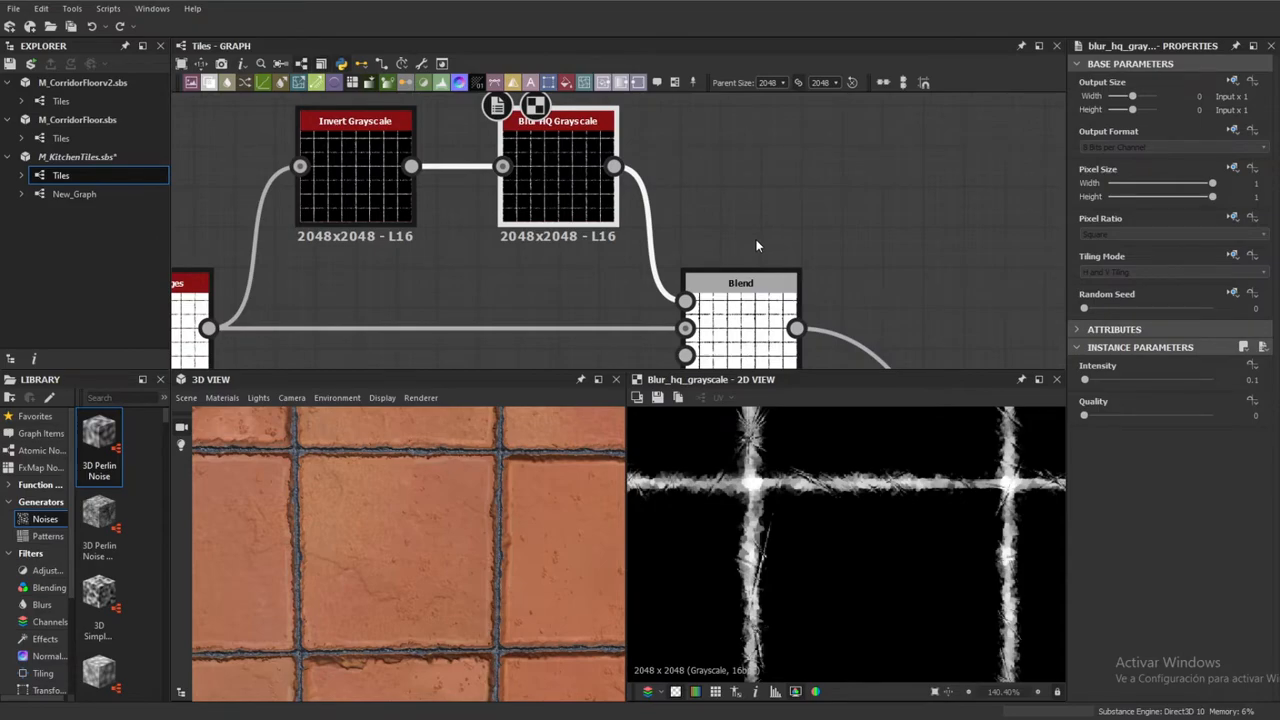
{"action": "scroll", "coordinate": [934, 545], "scroll_direction": "down", "scroll_amount": 5}
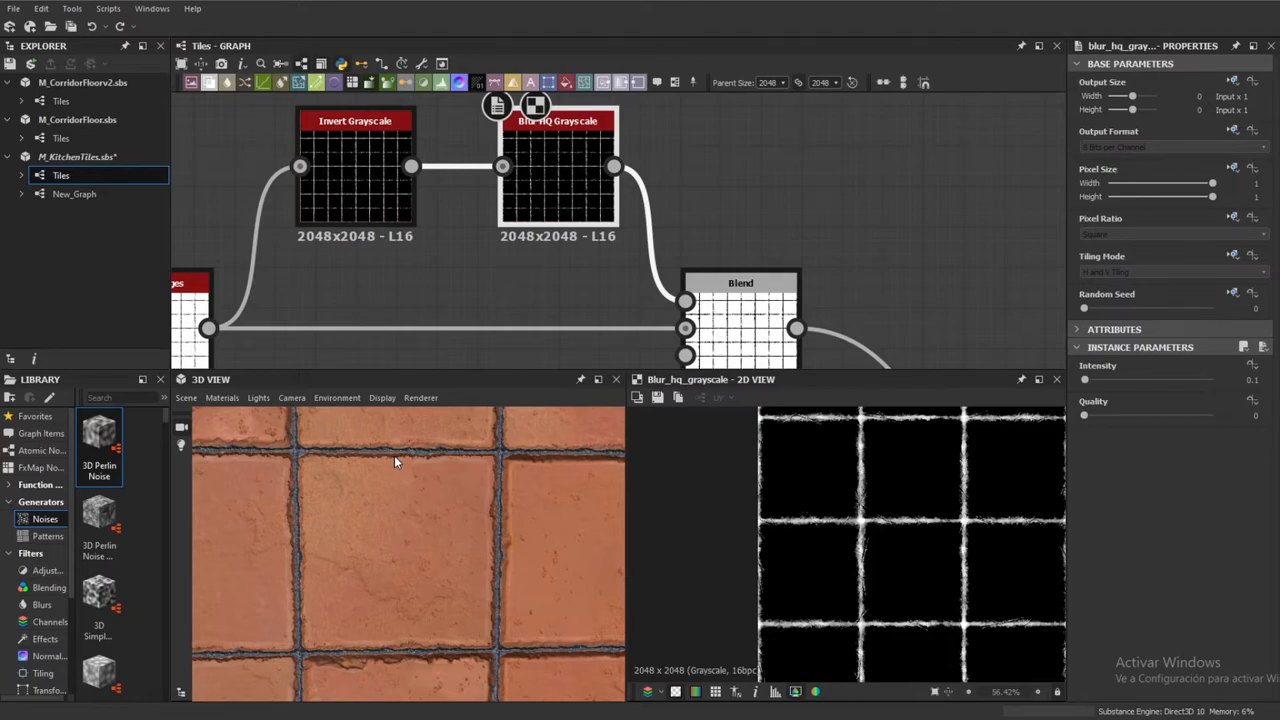
{"action": "scroll", "coordinate": [451, 265], "scroll_direction": "down", "scroll_amount": 3}
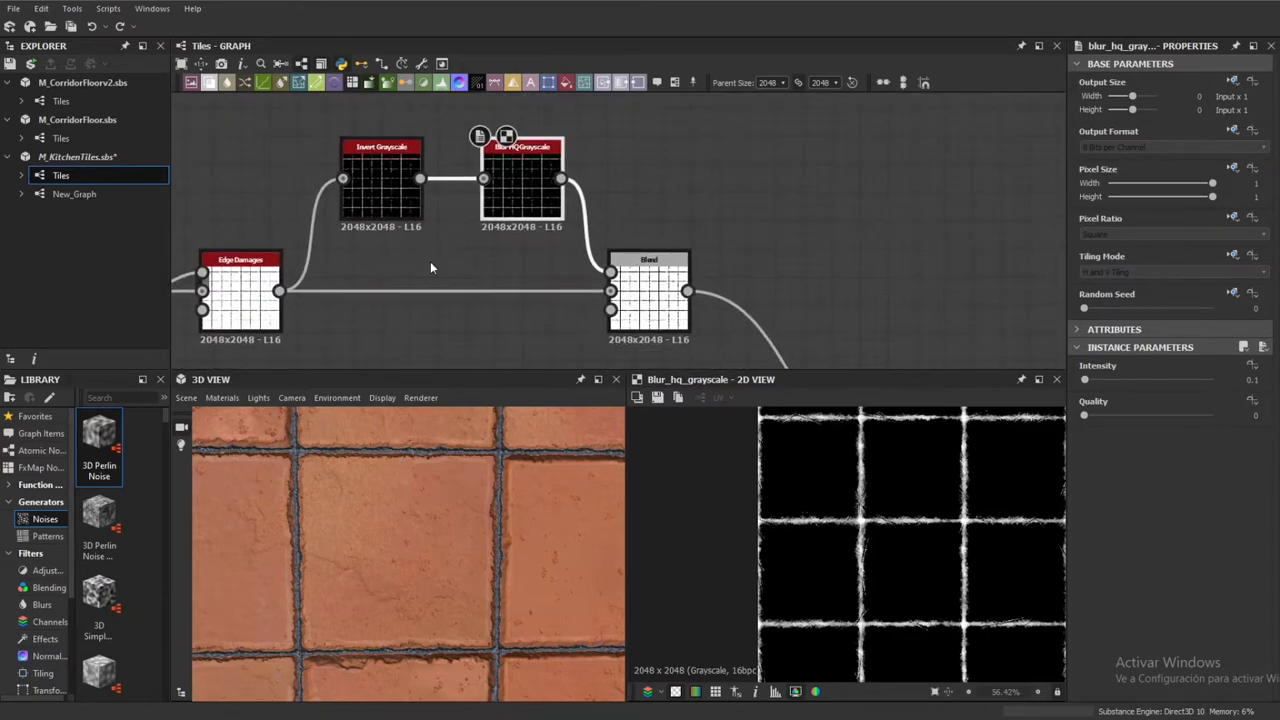
Preview Edge Damages and Blur HQ Grayscale, plus the Subtract Blend node that combines them
{"action": "left_click", "coordinate": [258, 314]}
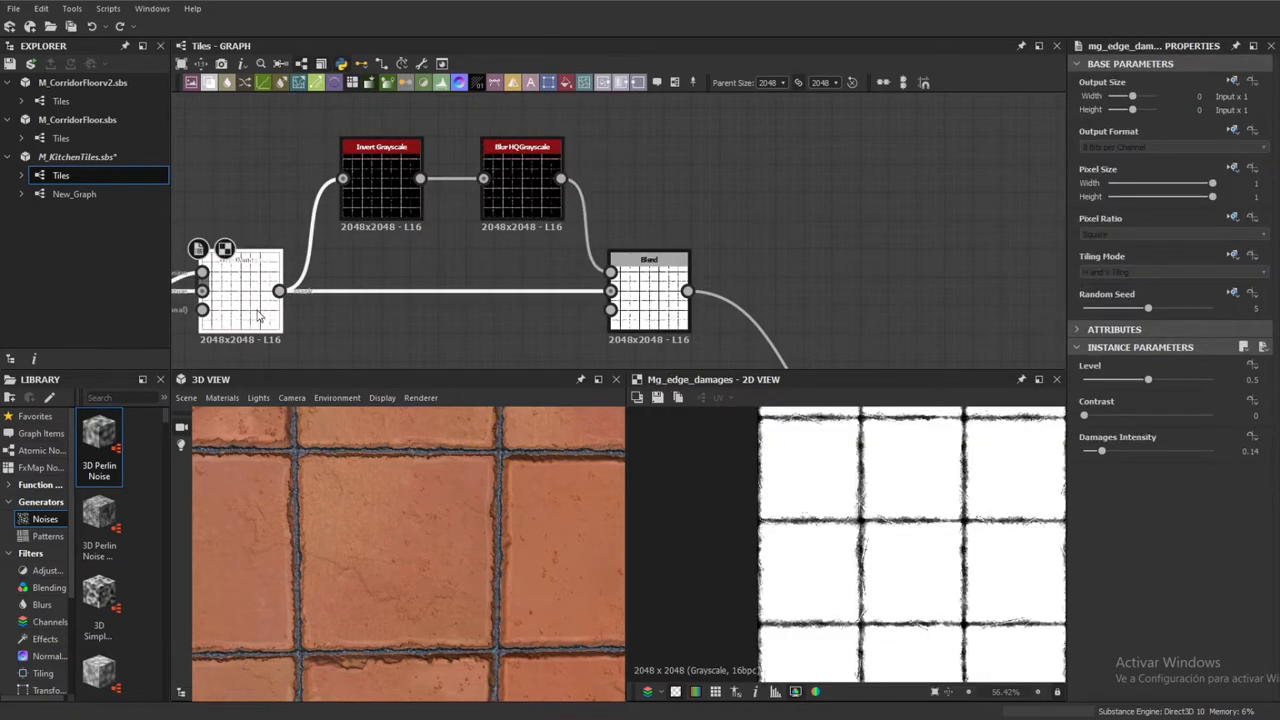
{"action": "double_click", "coordinate": [537, 190]}
{"action": "double_click", "coordinate": [659, 330]}
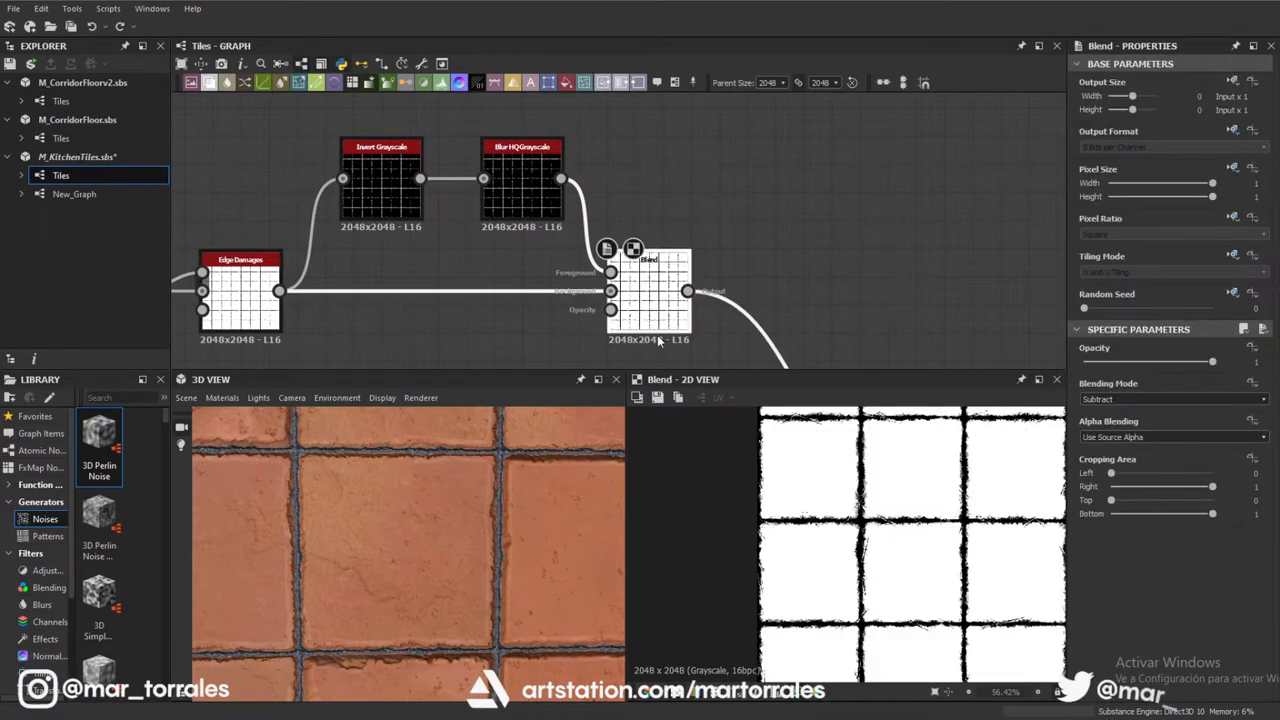
Compare the Subtract Blend's tile borders with the Edge Damages output up close
{"action": "scroll", "coordinate": [844, 322], "scroll_direction": "down", "scroll_amount": 4}
{"action": "middle_click_drag", "start_coordinate": [838, 332], "coordinate": [805, 304]}
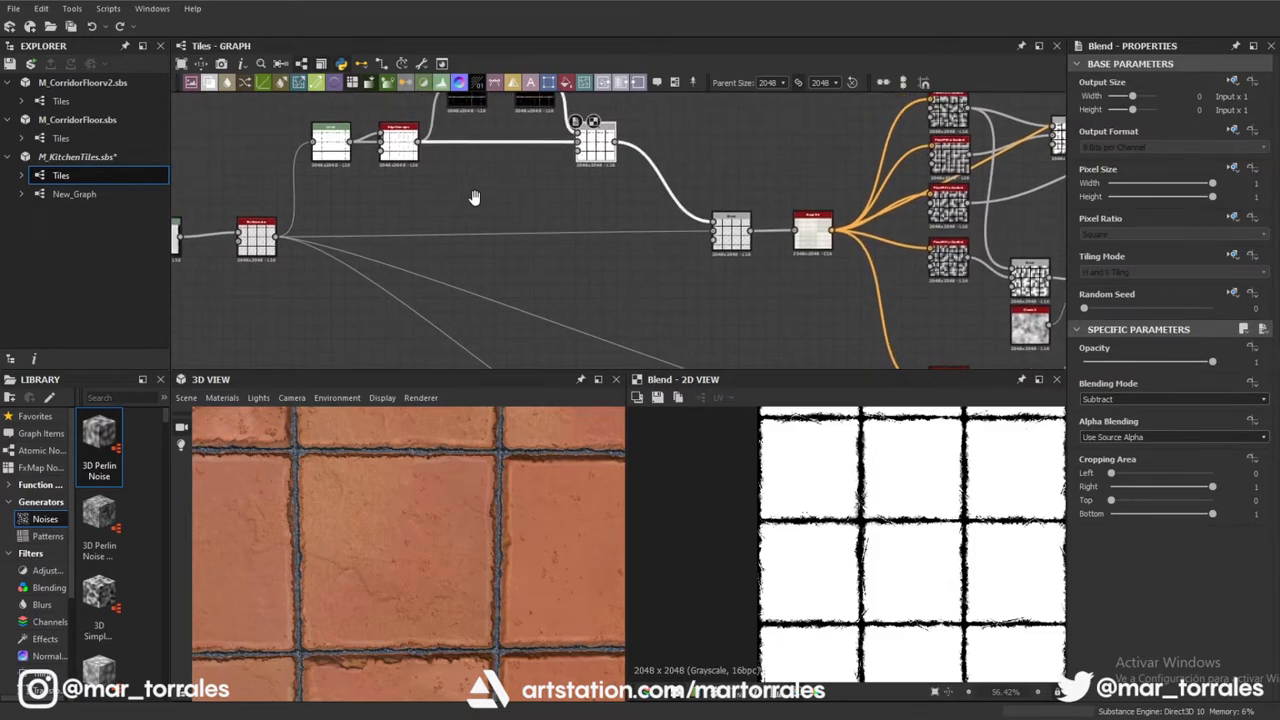
{"action": "middle_click_drag", "start_coordinate": [653, 304], "coordinate": [741, 341]}
{"action": "scroll", "coordinate": [912, 532], "scroll_direction": "up", "scroll_amount": 3}
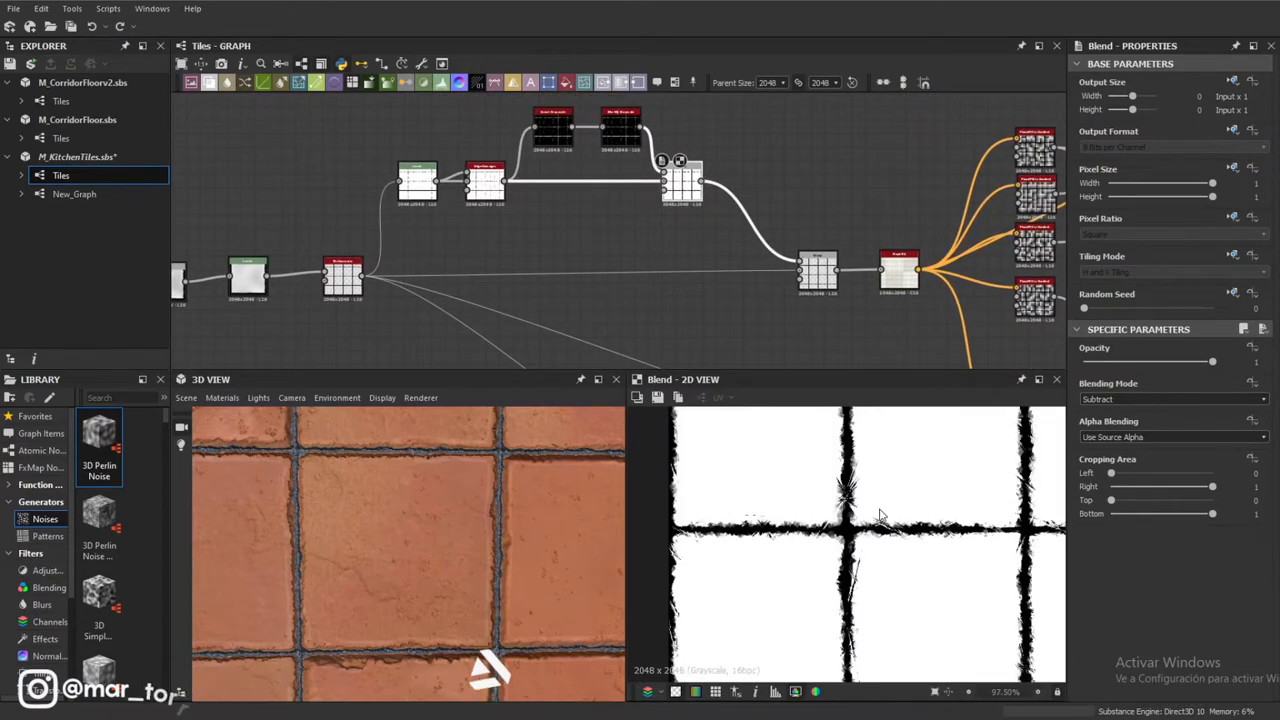
{"action": "left_click", "coordinate": [485, 182]}
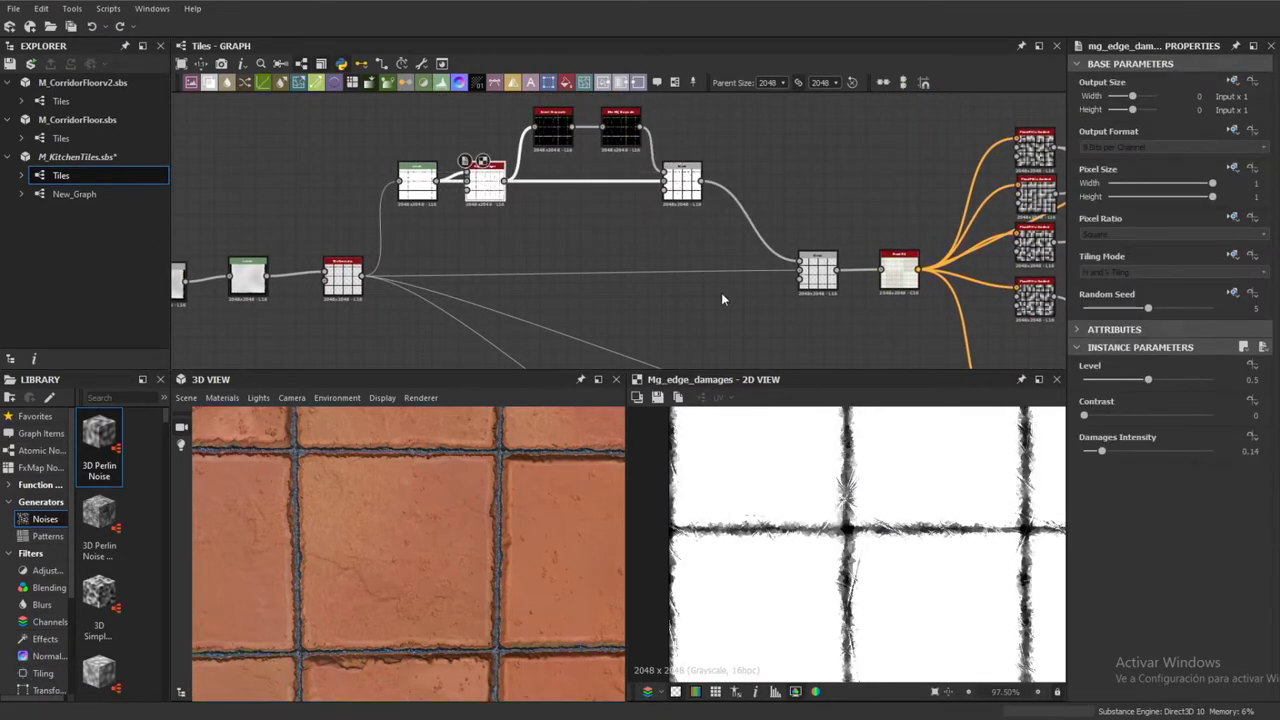
{"action": "left_click", "coordinate": [690, 190]}
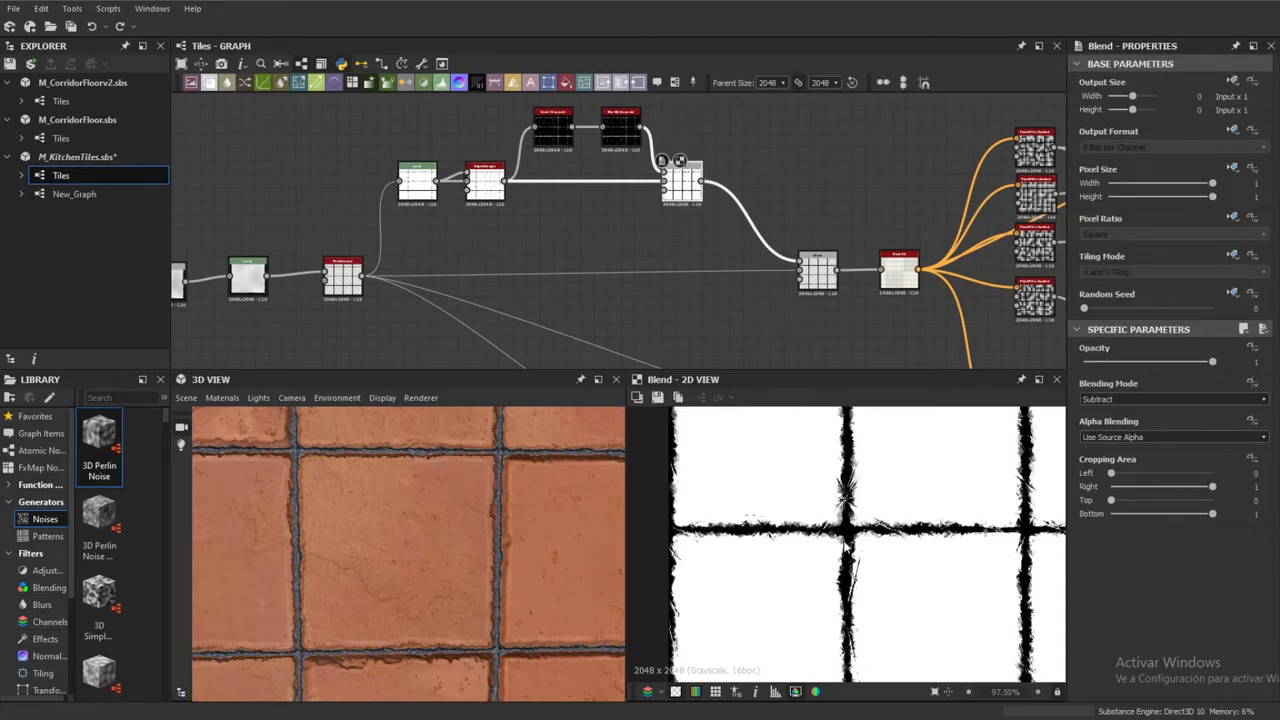
{"action": "middle_click_drag", "start_coordinate": [886, 508], "coordinate": [850, 533]}
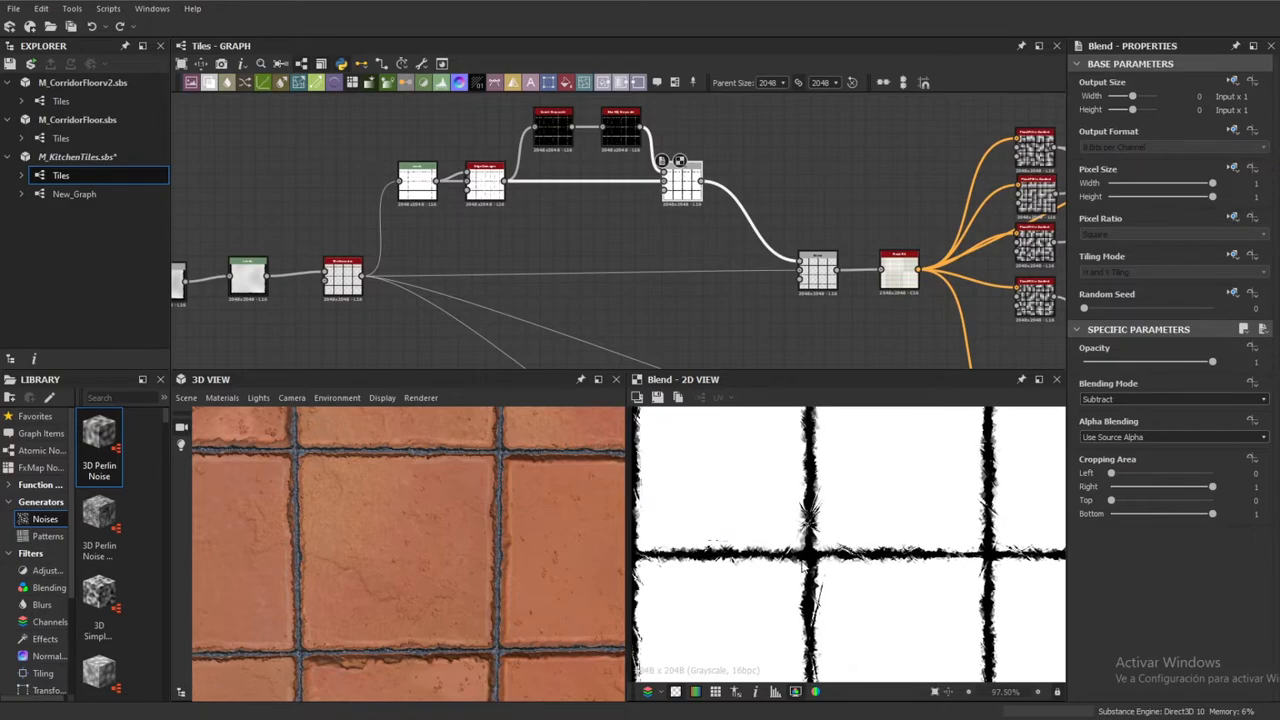
Compare Edge Damages with the Min (Darken) Blend that applies its mask, and inspect the Tile Generator parameters
{"action": "left_click", "coordinate": [485, 182]}
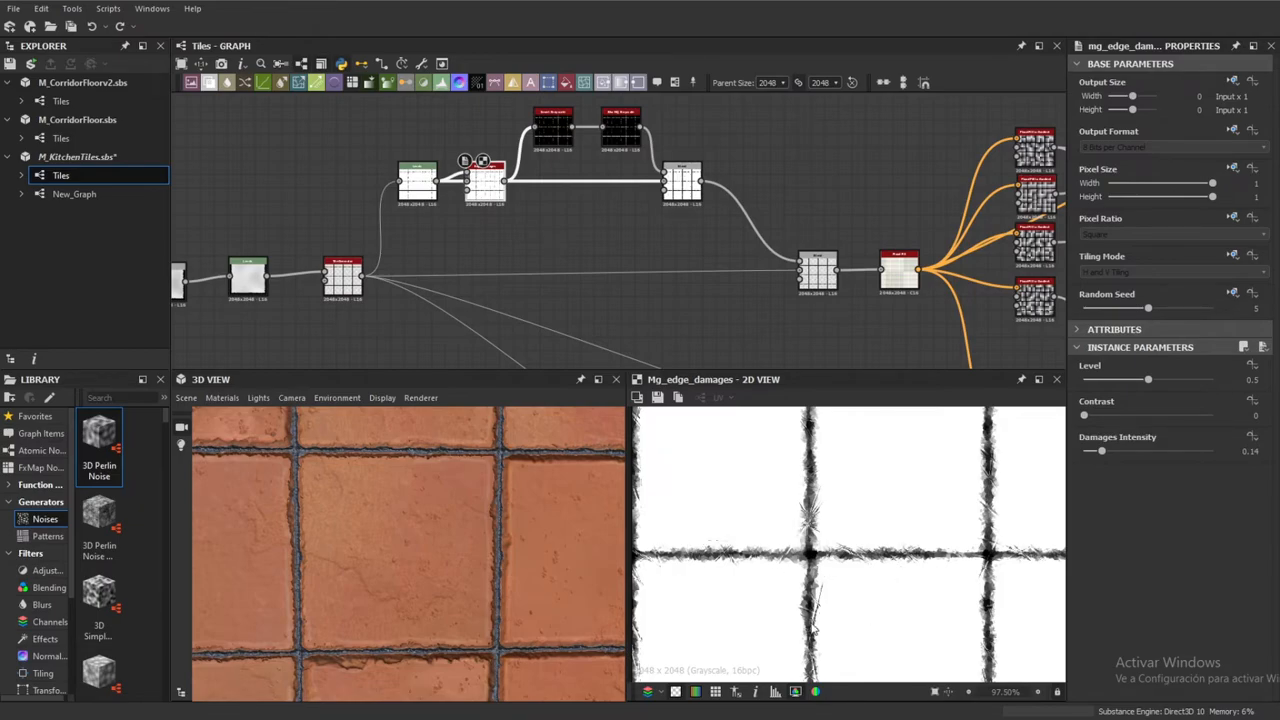
{"action": "left_click", "coordinate": [684, 184]}
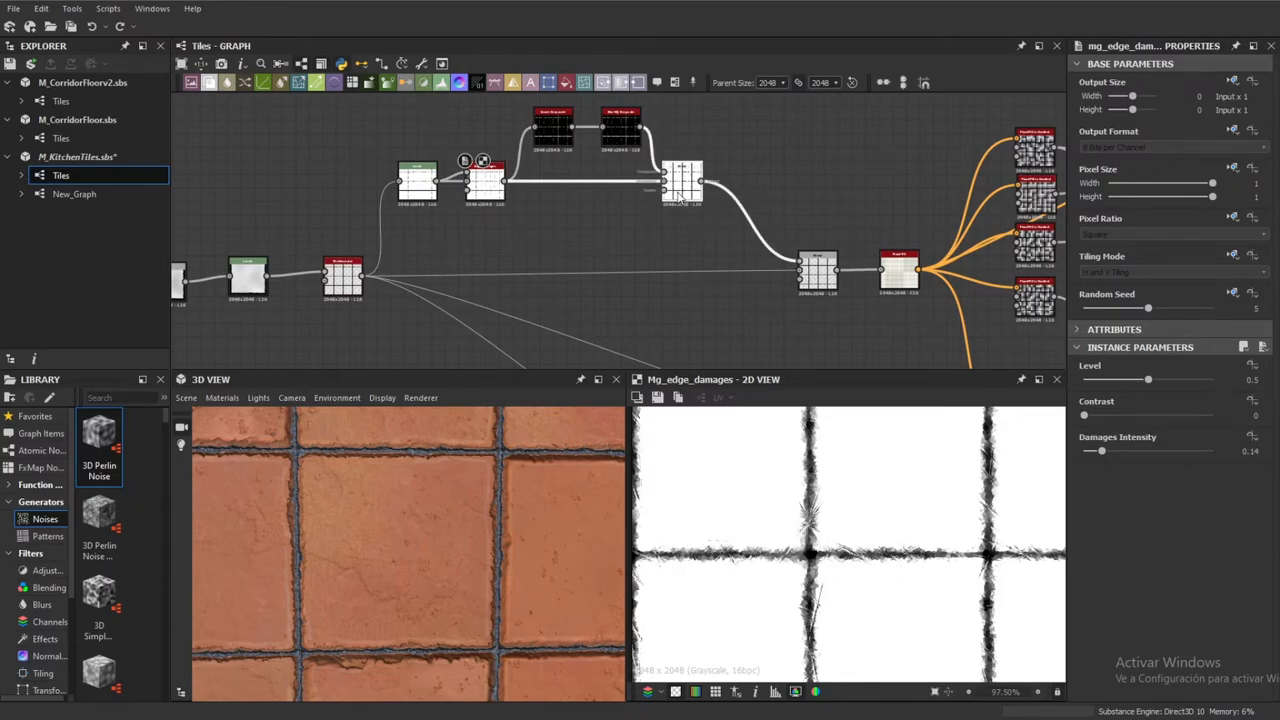
{"action": "left_click", "coordinate": [819, 285]}
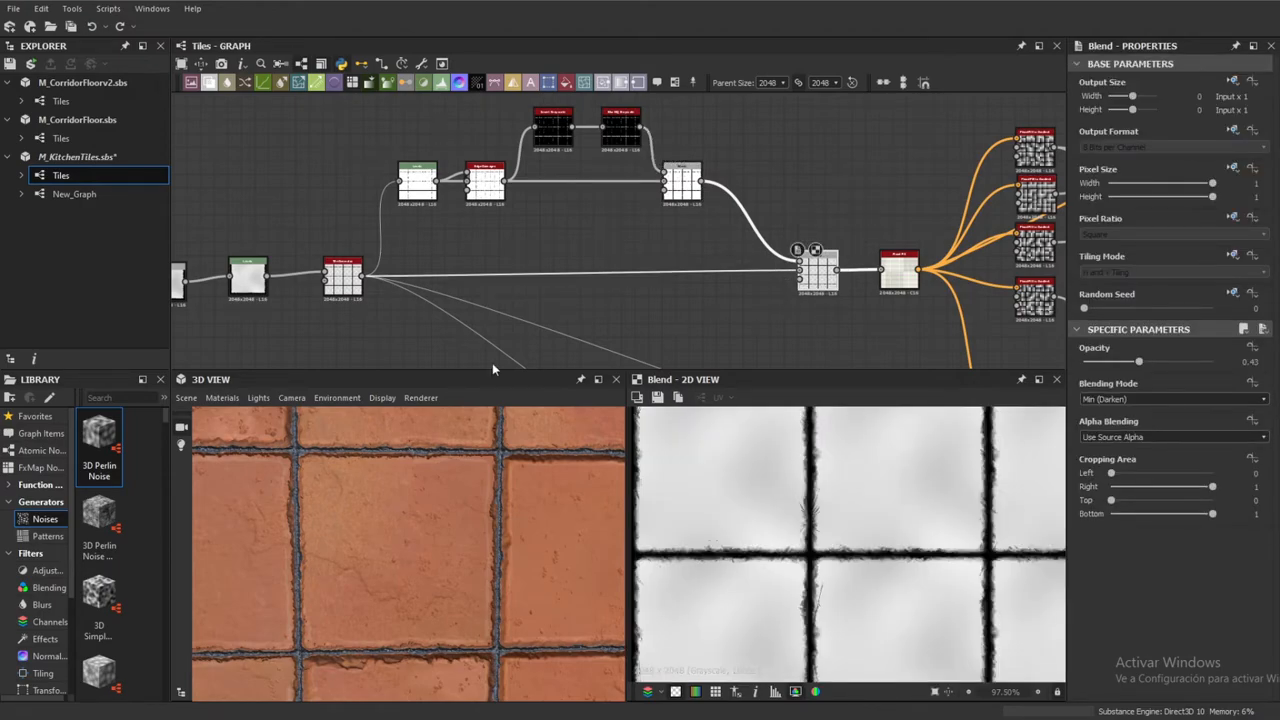
{"action": "left_click", "coordinate": [345, 283]}
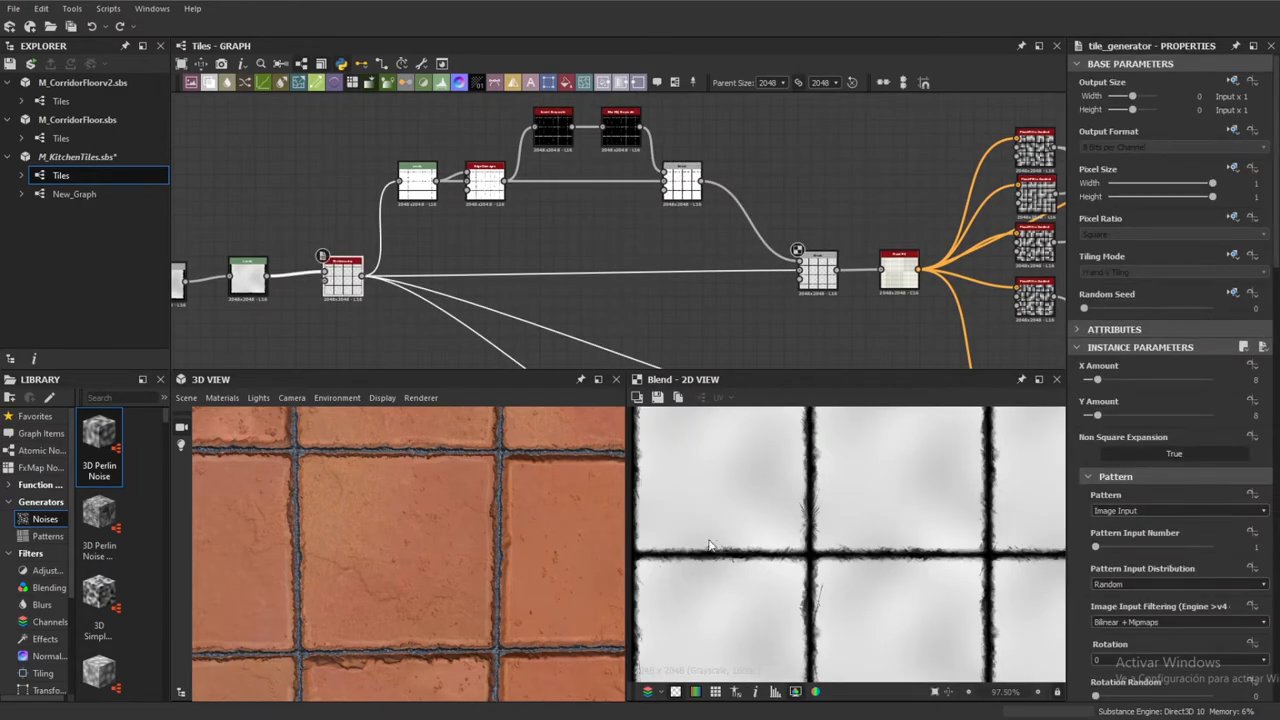
{"action": "scroll", "coordinate": [849, 609], "scroll_direction": "down", "scroll_amount": 3}
{"action": "scroll", "coordinate": [849, 609], "scroll_direction": "up", "scroll_amount": 2}
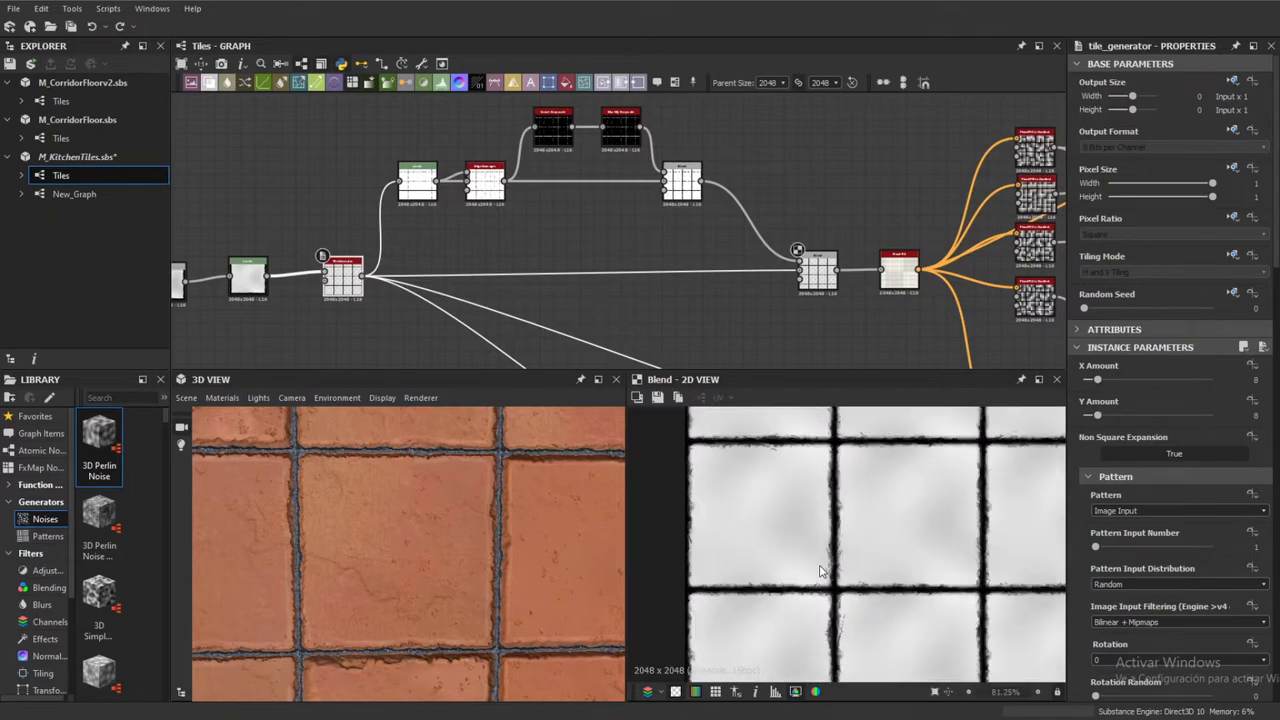
Inspect the Min (Darken) Blend's settings and trace its output through Flood Fill to the nodes branching from it
{"action": "left_click", "coordinate": [817, 271]}
{"action": "scroll", "coordinate": [881, 308], "scroll_direction": "down", "scroll_amount": 2}
{"action": "scroll", "coordinate": [881, 308], "scroll_direction": "down", "scroll_amount": 2}
{"action": "middle_click_drag", "start_coordinate": [881, 308], "coordinate": [685, 184]}
{"action": "scroll", "coordinate": [690, 190], "scroll_direction": "up", "scroll_amount": 3}
{"action": "middle_click_drag", "start_coordinate": [683, 235], "coordinate": [687, 252]}
{"action": "scroll", "coordinate": [687, 252], "scroll_direction": "down", "scroll_amount": 2}
{"action": "middle_click_drag", "start_coordinate": [719, 325], "coordinate": [664, 264]}
{"action": "middle_click_drag", "start_coordinate": [845, 190], "coordinate": [691, 209]}
{"action": "middle_click_drag", "start_coordinate": [595, 177], "coordinate": [646, 236]}
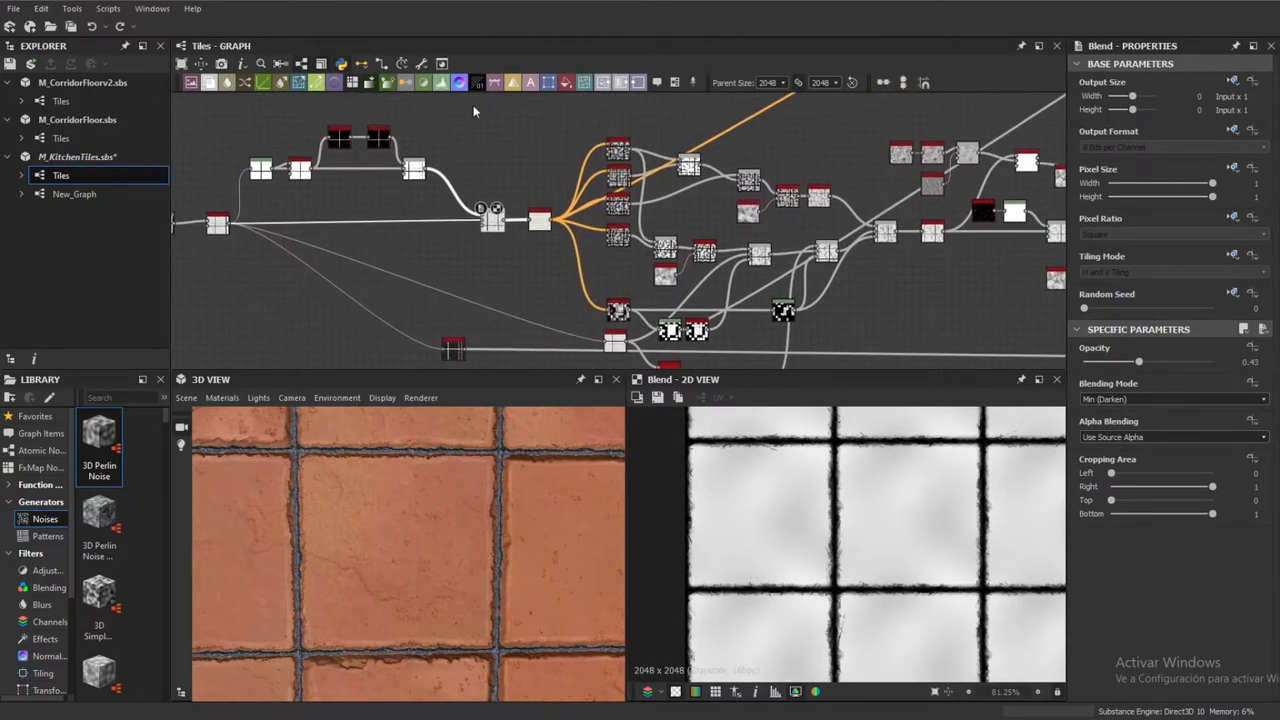
{"action": "middle_click_drag", "start_coordinate": [601, 194], "coordinate": [672, 205]}
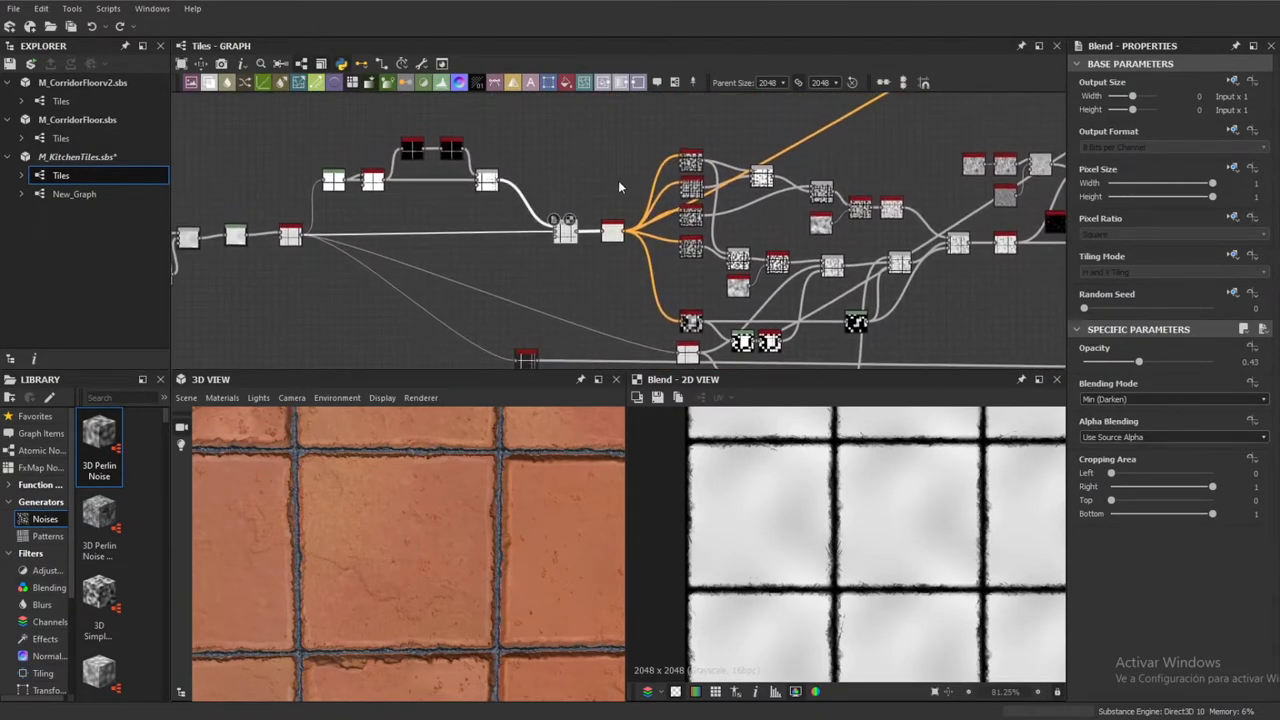
{"action": "scroll", "coordinate": [620, 183], "scroll_direction": "up", "scroll_amount": 3}
{"action": "middle_click_drag", "start_coordinate": [876, 237], "coordinate": [835, 180]}
{"action": "middle_click_drag", "start_coordinate": [735, 190], "coordinate": [793, 202]}
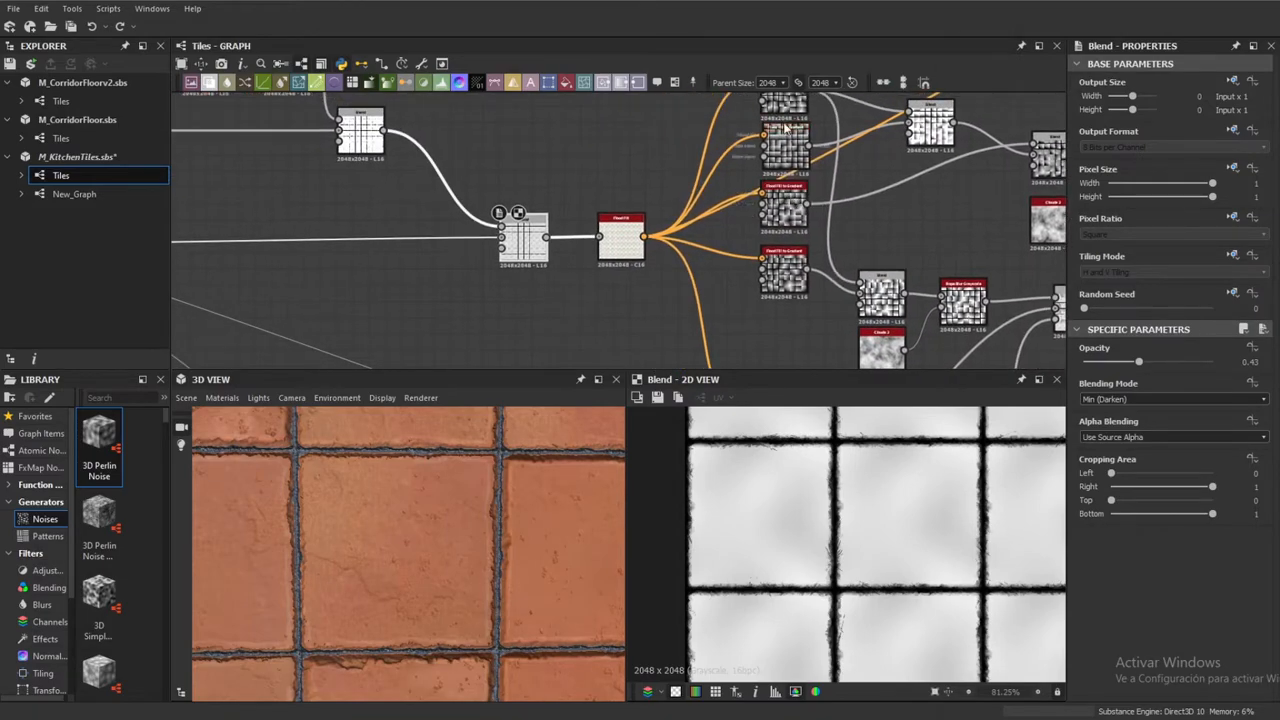
Preview the Flood Fill output and compare its tile cells with the tiled surface in the 3D view
{"action": "double_click", "coordinate": [622, 240]}
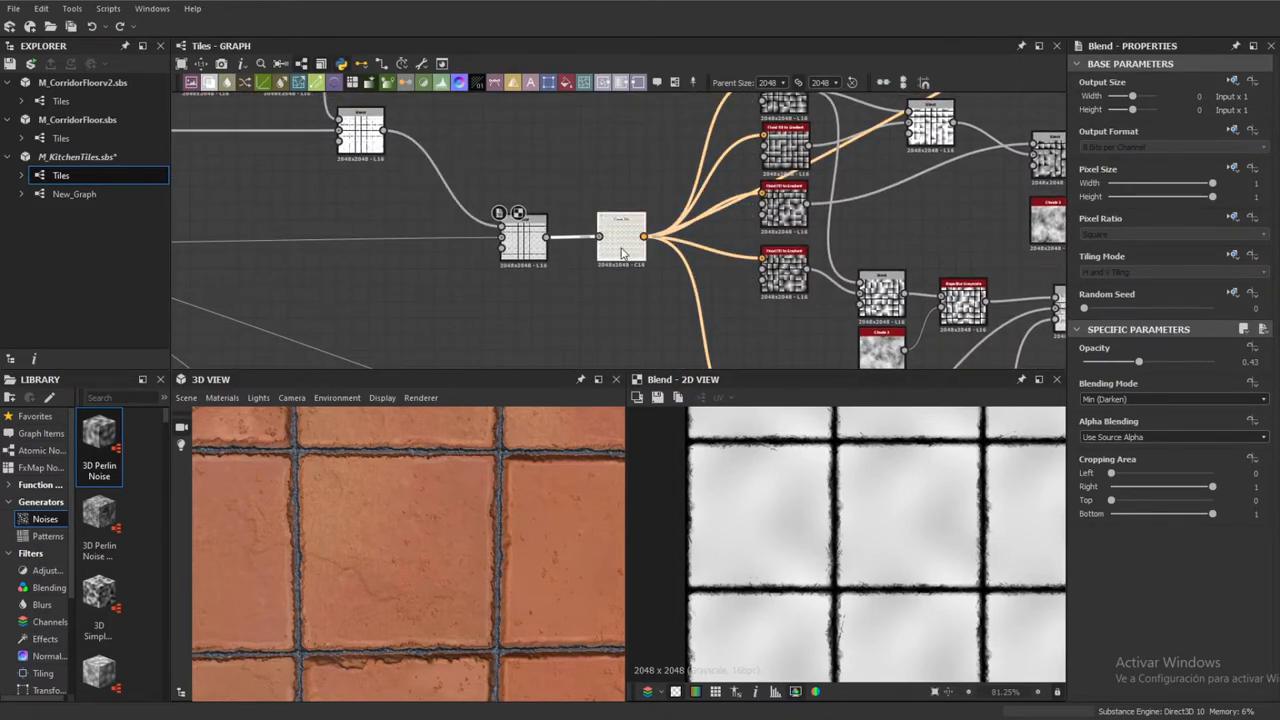
{"action": "scroll", "coordinate": [638, 277], "scroll_direction": "up", "scroll_amount": 3}
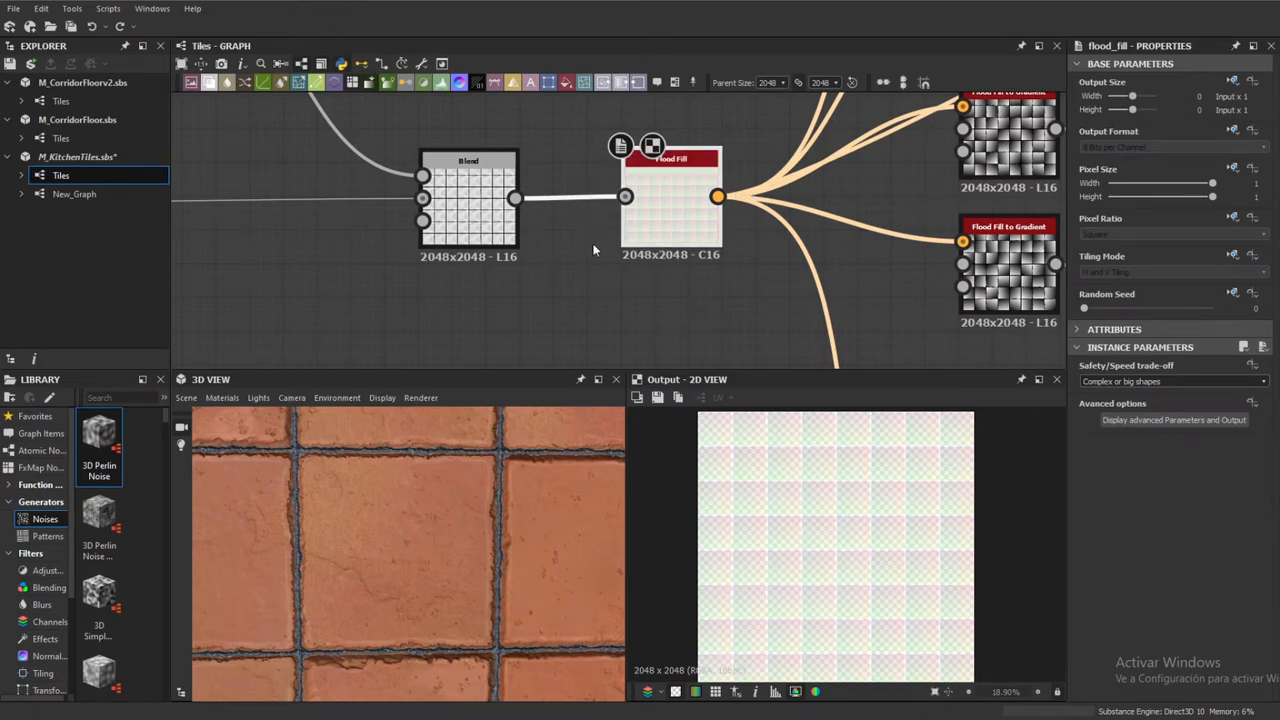
{"action": "scroll", "coordinate": [393, 543], "scroll_direction": "down", "scroll_amount": 10}
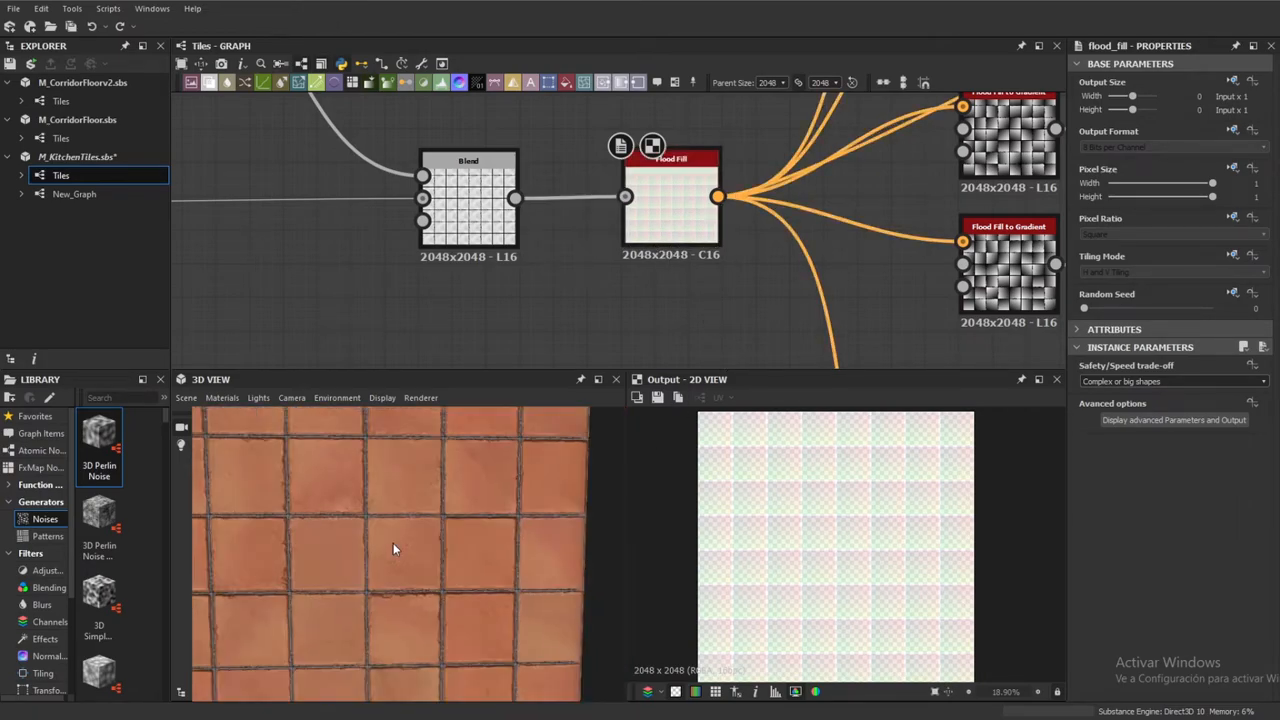
{"action": "left_click_drag", "start_coordinate": [370, 497], "coordinate": [348, 520]}
{"action": "scroll", "coordinate": [351, 521], "scroll_direction": "up", "scroll_amount": 2}
{"action": "middle_click_drag", "start_coordinate": [751, 492], "coordinate": [776, 469]}
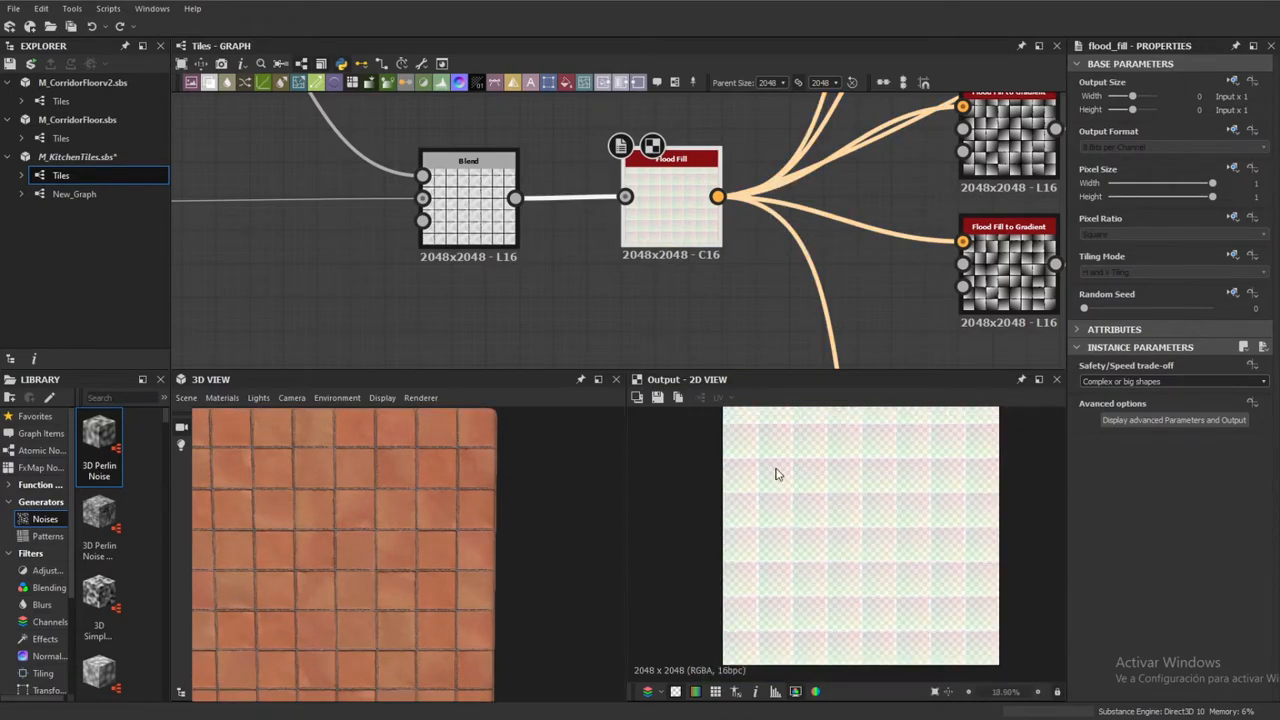
{"action": "scroll", "coordinate": [830, 529], "scroll_direction": "down", "scroll_amount": 2}
{"action": "scroll", "coordinate": [840, 533], "scroll_direction": "up", "scroll_amount": 4}
Preview the first Flood Fill to Gradient node and examine its gradients on the individual tiles
{"action": "middle_click_drag", "start_coordinate": [745, 289], "coordinate": [650, 345]}
{"action": "scroll", "coordinate": [730, 260], "scroll_direction": "down", "scroll_amount": 3}
{"action": "middle_click_drag", "start_coordinate": [730, 258], "coordinate": [667, 340]}
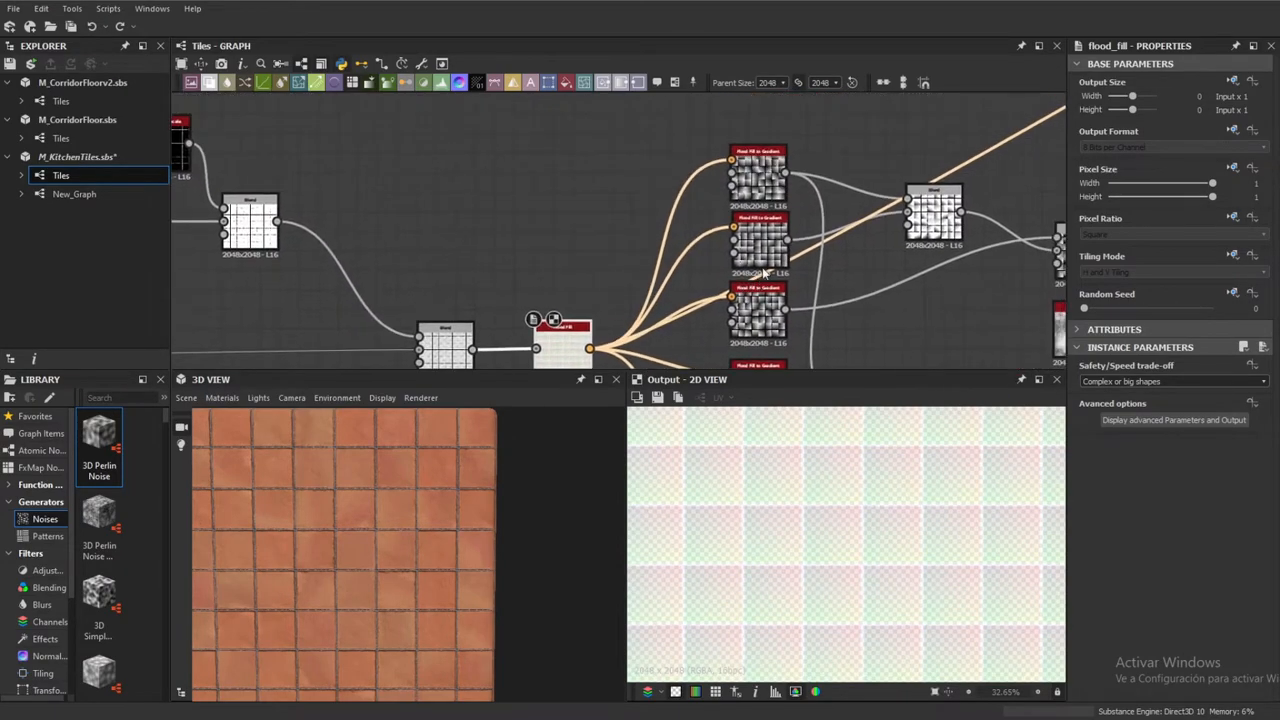
{"action": "double_click", "coordinate": [768, 178]}
{"action": "scroll", "coordinate": [760, 182], "scroll_direction": "up", "scroll_amount": 2}
{"action": "scroll", "coordinate": [702, 240], "scroll_direction": "up", "scroll_amount": 2}
{"action": "scroll", "coordinate": [715, 240], "scroll_direction": "down", "scroll_amount": 4}
{"action": "middle_click_drag", "start_coordinate": [797, 297], "coordinate": [822, 177]}
Preview the second Flood Fill to Gradient node and compare its angle variation with the first one
{"action": "left_click", "coordinate": [747, 207]}
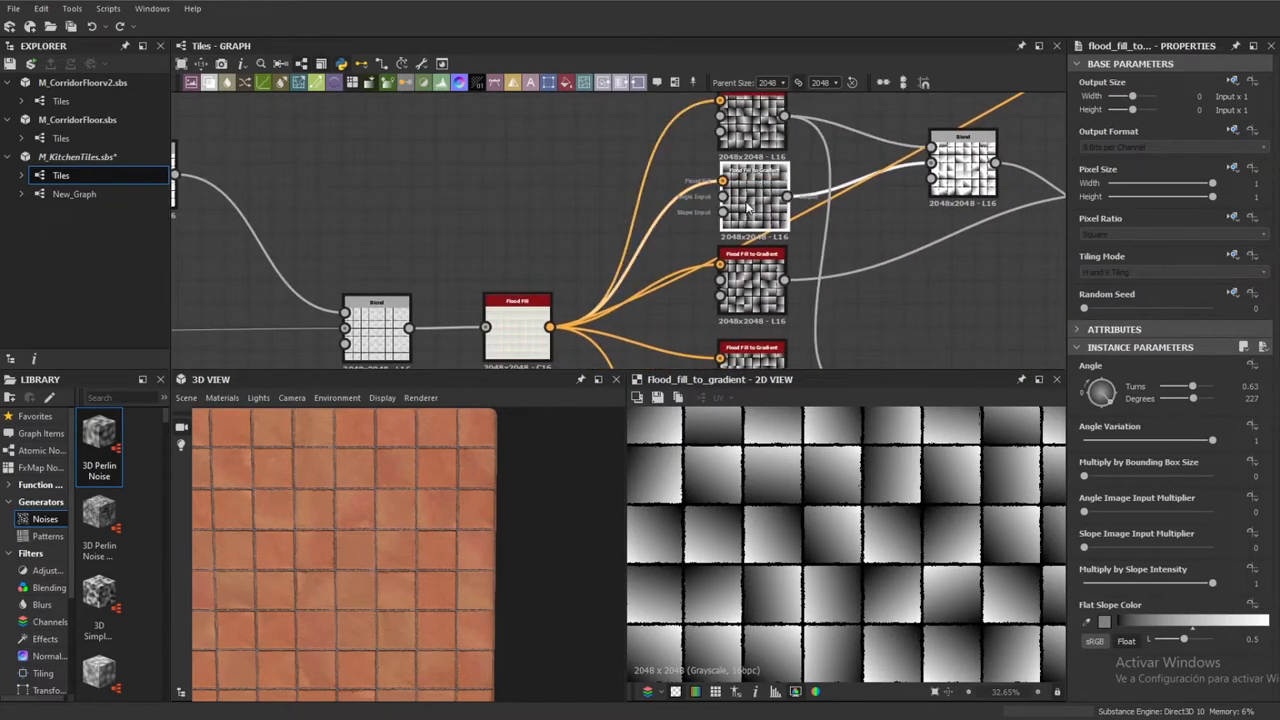
{"action": "double_click", "coordinate": [747, 207]}
{"action": "middle_click_drag", "start_coordinate": [750, 275], "coordinate": [711, 234]}
{"action": "scroll", "coordinate": [742, 315], "scroll_direction": "down", "scroll_amount": 1}
{"action": "scroll", "coordinate": [742, 315], "scroll_direction": "down", "scroll_amount": 1}
{"action": "middle_click_drag", "start_coordinate": [742, 315], "coordinate": [696, 263]}
{"action": "double_click", "coordinate": [680, 154]}
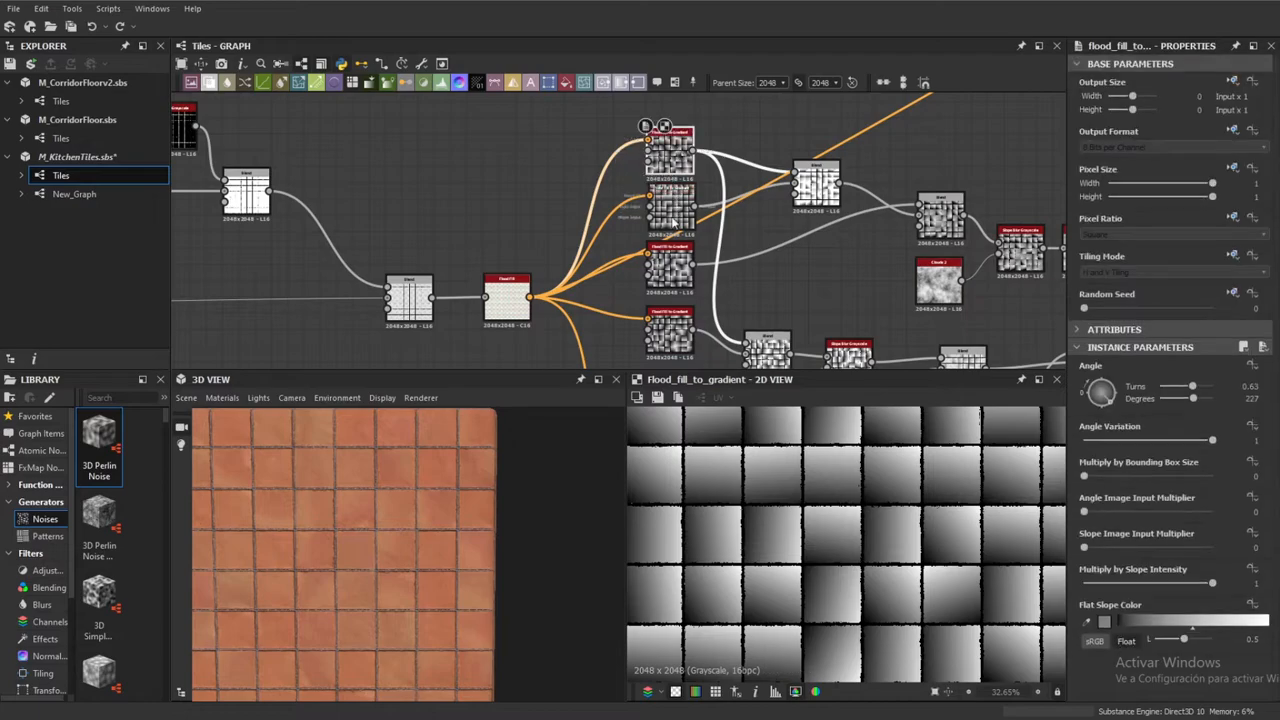
Compare the Flood Fill output with the gradients and angle settings of the four Flood Fill to Gradient nodes
{"action": "double_click", "coordinate": [520, 310]}
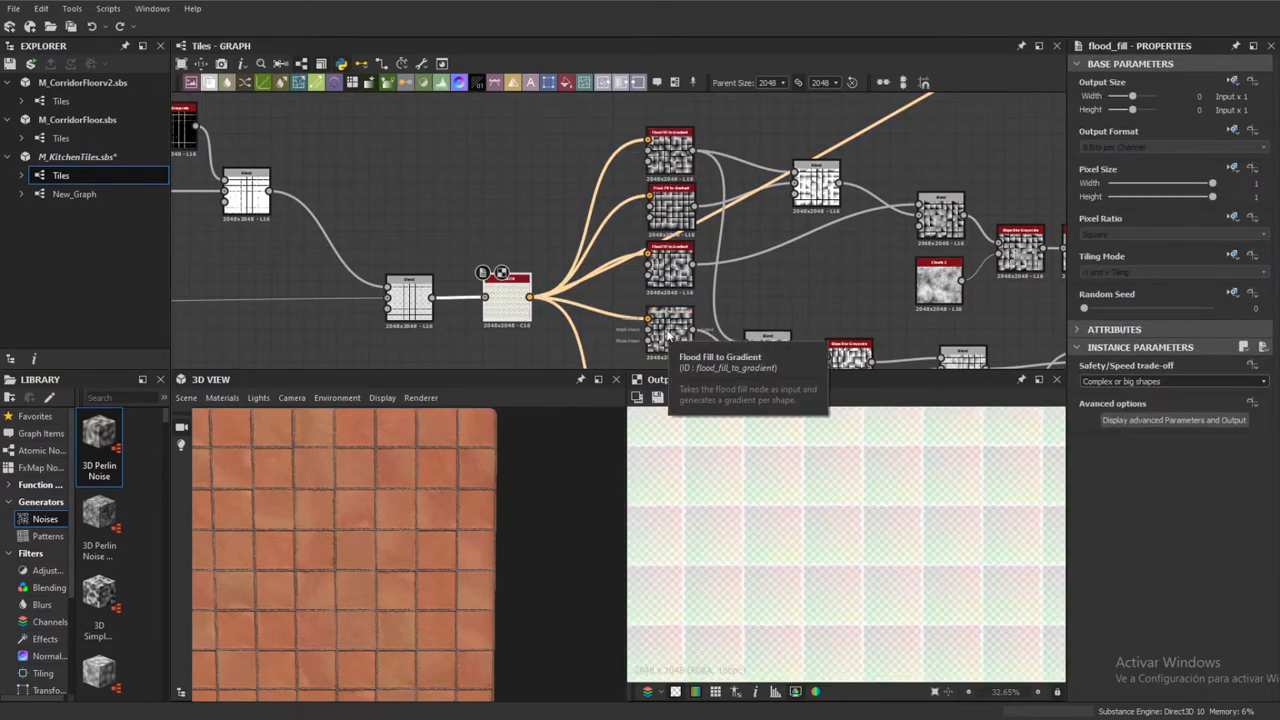
{"action": "double_click", "coordinate": [669, 152]}
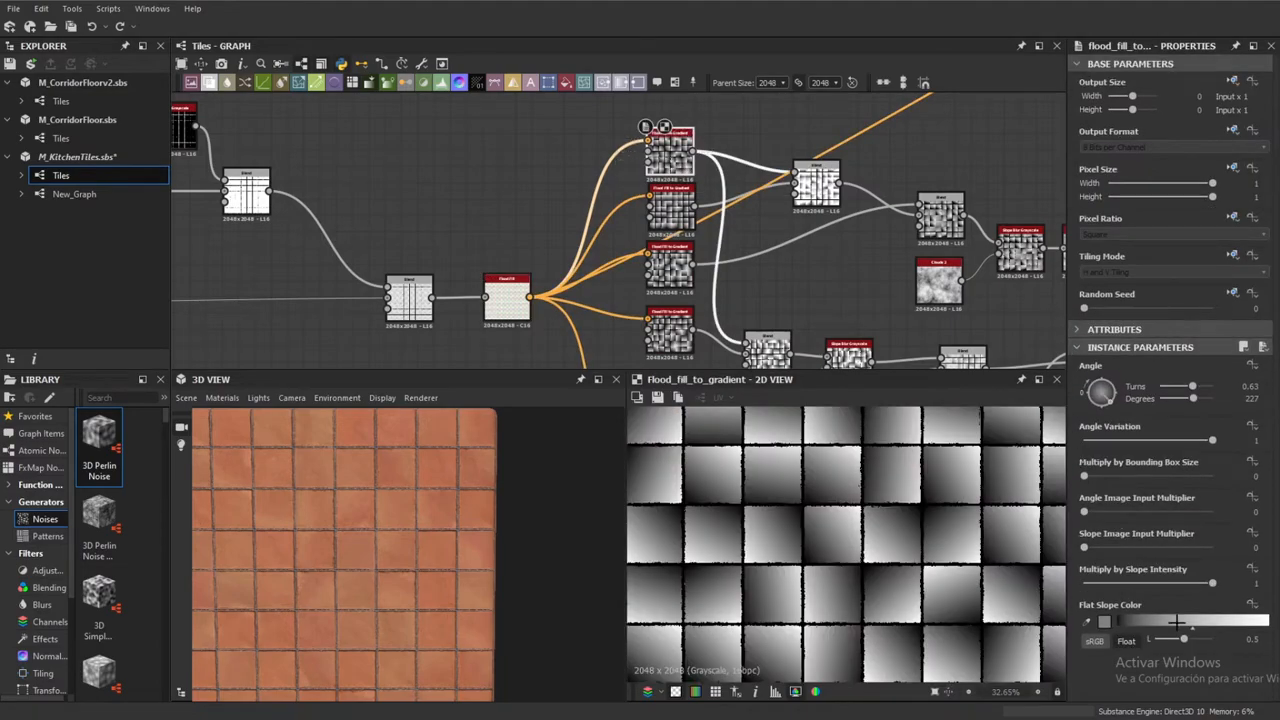
{"action": "scroll", "coordinate": [802, 493], "scroll_direction": "down", "scroll_amount": 3}
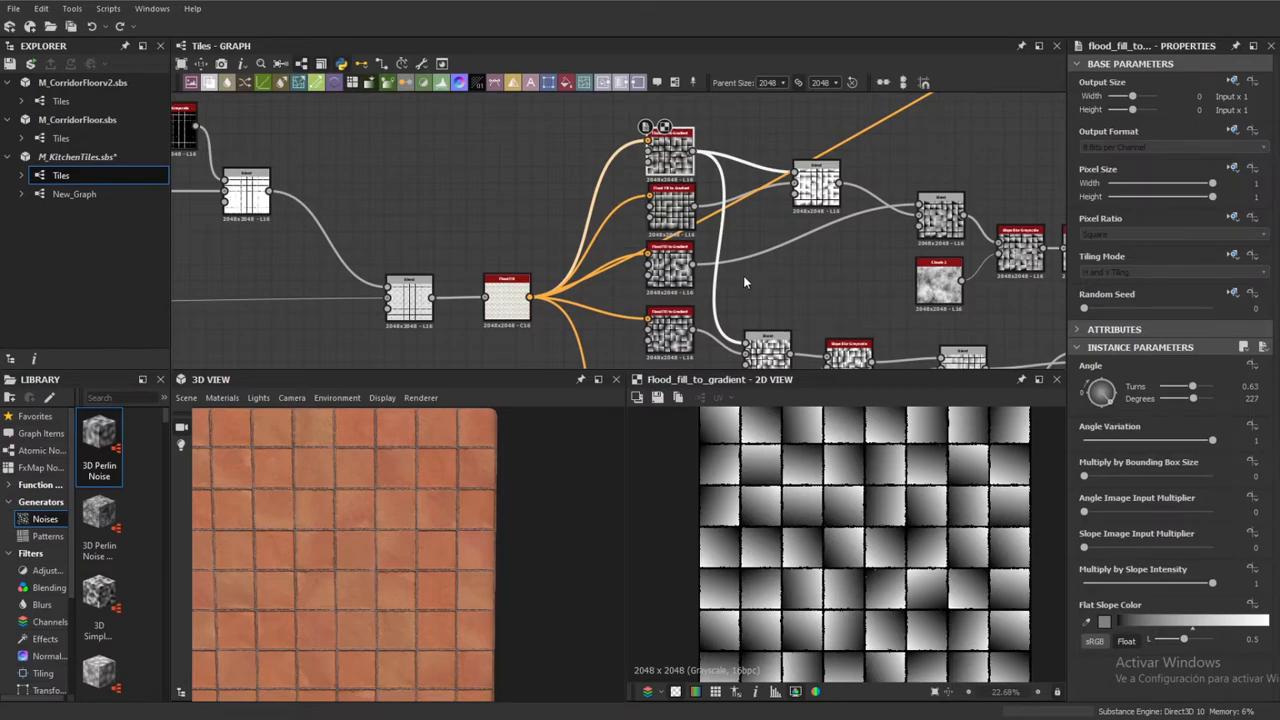
{"action": "middle_click_drag", "start_coordinate": [718, 257], "coordinate": [660, 253]}
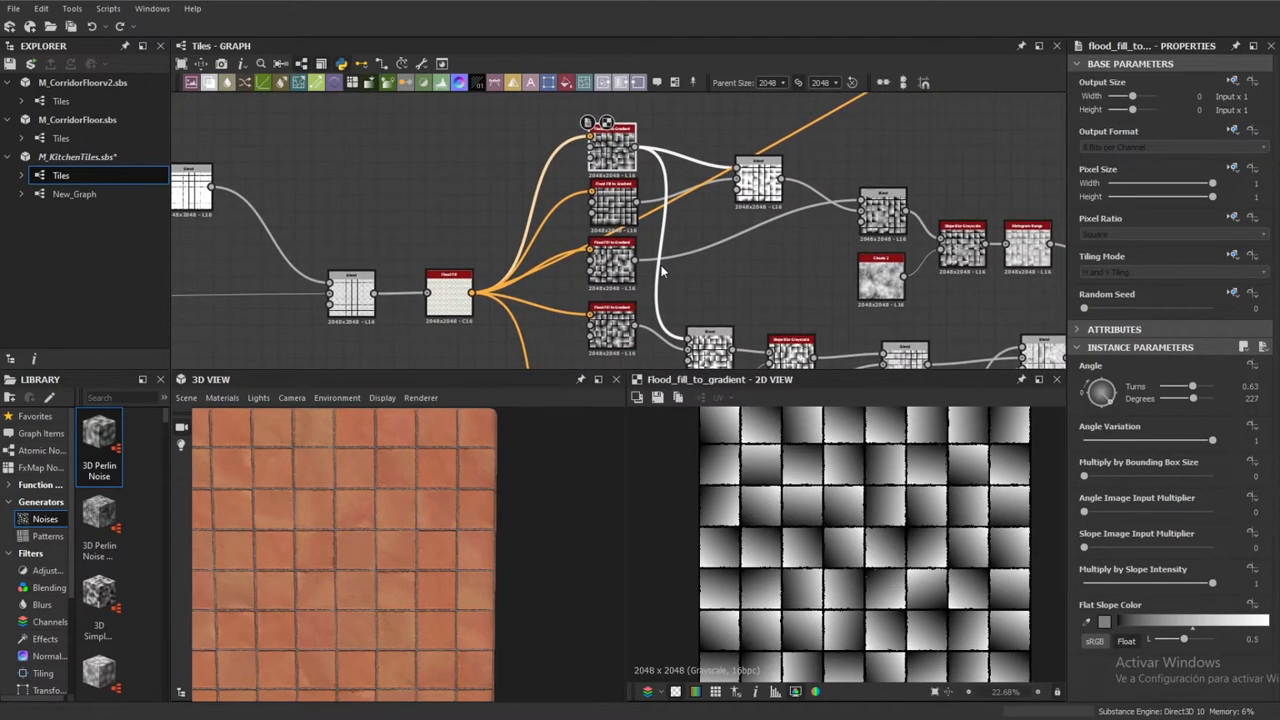
{"action": "left_click", "coordinate": [614, 222]}
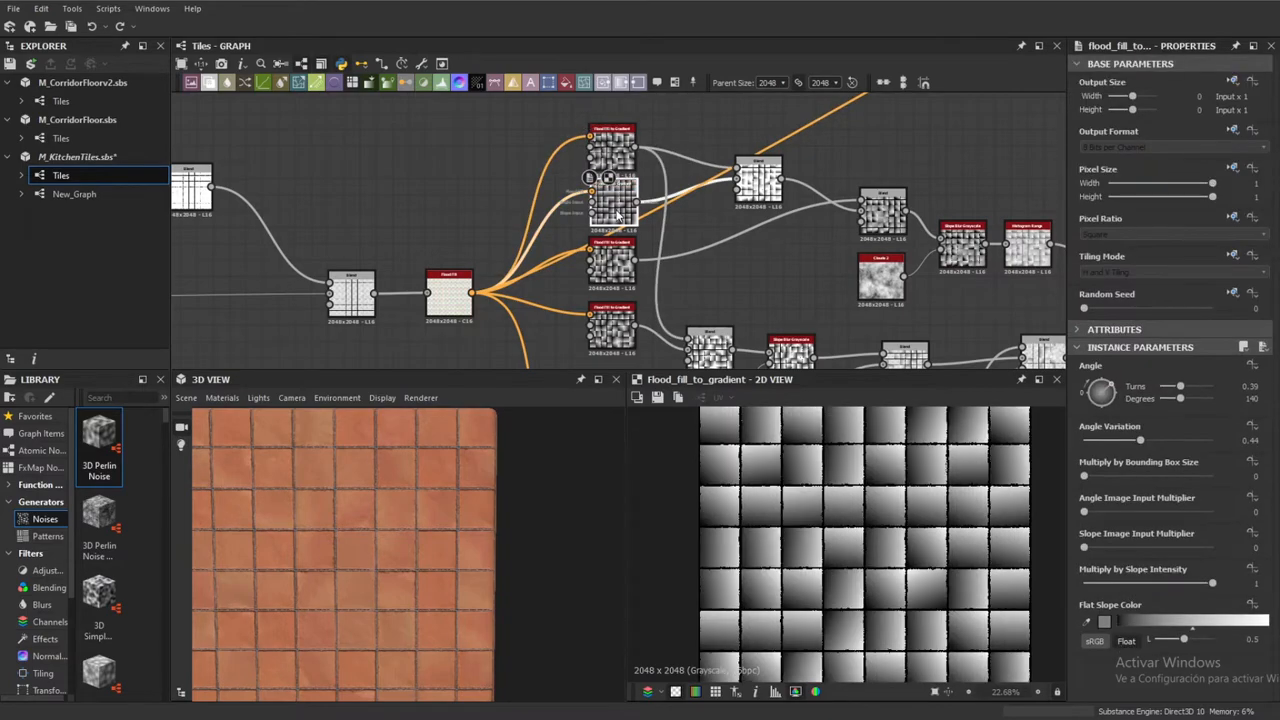
{"action": "left_click", "coordinate": [627, 345]}
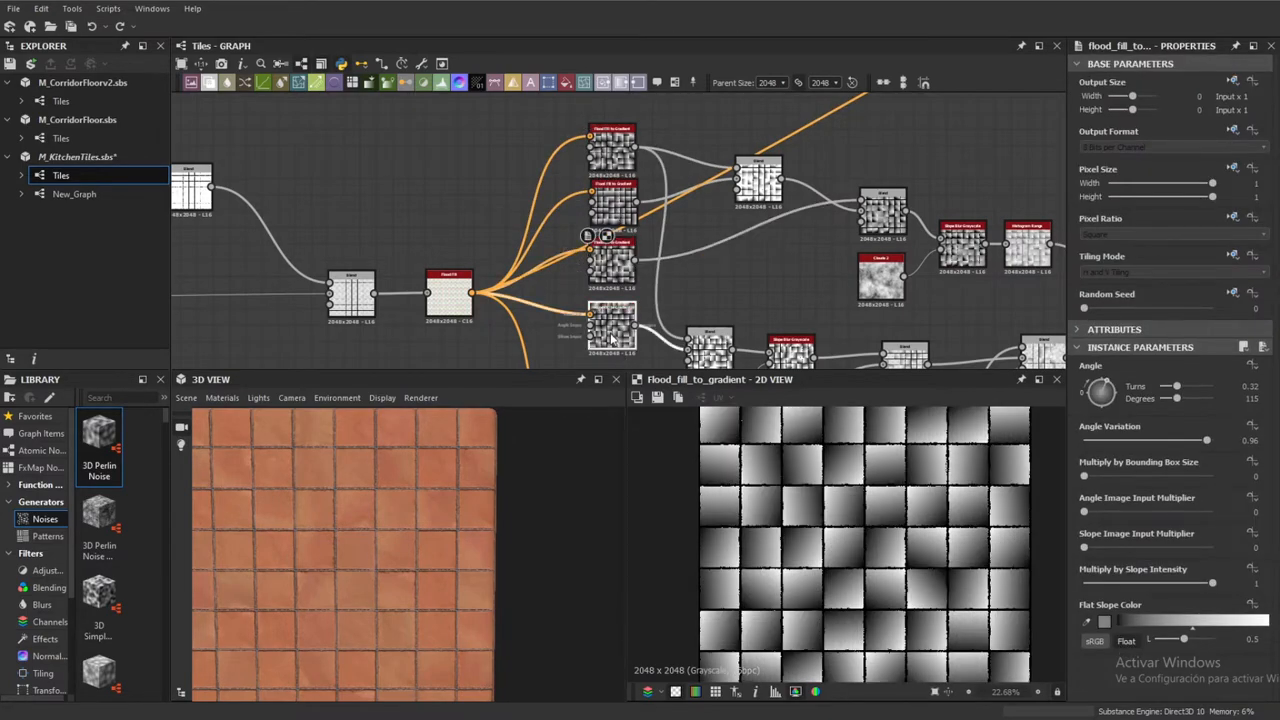
Examine the tilt and height variation between tiles on the 3D surface, both up close and as a whole
{"action": "scroll", "coordinate": [364, 553], "scroll_direction": "down", "scroll_amount": 3}
{"action": "middle_click_drag", "start_coordinate": [373, 553], "coordinate": [382, 544]}
{"action": "middle_click_drag", "start_coordinate": [792, 273], "coordinate": [768, 267]}
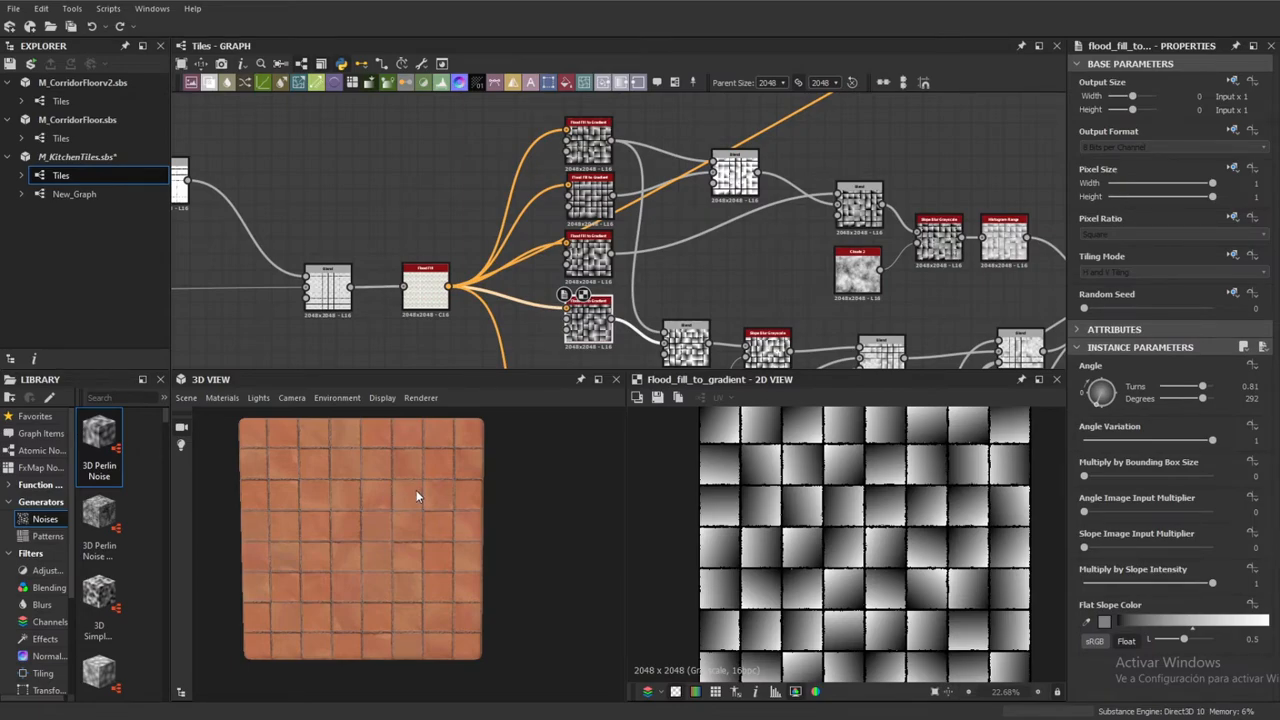
{"action": "scroll", "coordinate": [433, 502], "scroll_direction": "up", "scroll_amount": 5}
{"action": "scroll", "coordinate": [433, 503], "scroll_direction": "down", "scroll_amount": 4}
{"action": "mouse_move", "coordinate": [447, 520]}
{"action": "middle_mouse_down"}
{"action": "mouse_move", "coordinate": [479, 541]}
{"action": "mouse_move", "coordinate": [463, 533]}
{"action": "middle_mouse_up"}
{"action": "scroll", "coordinate": [463, 533], "scroll_direction": "down", "scroll_amount": 1}
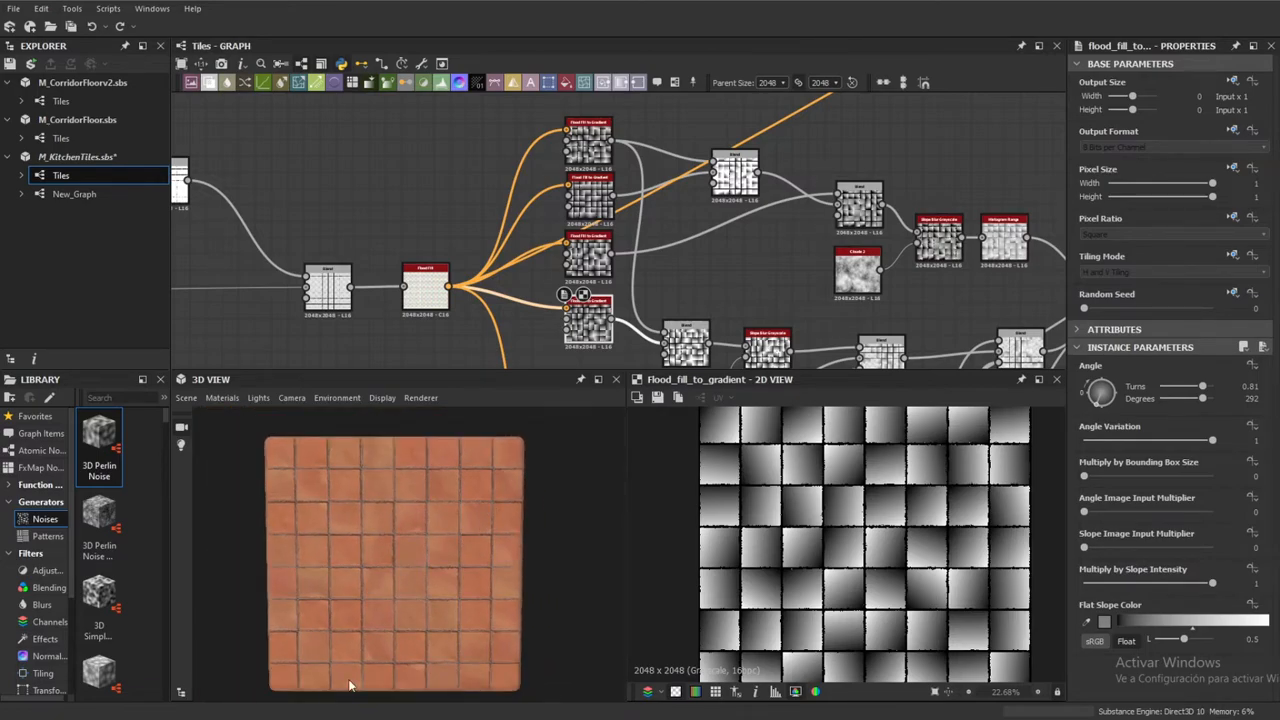
{"action": "middle_click_drag", "start_coordinate": [375, 540], "coordinate": [374, 537]}
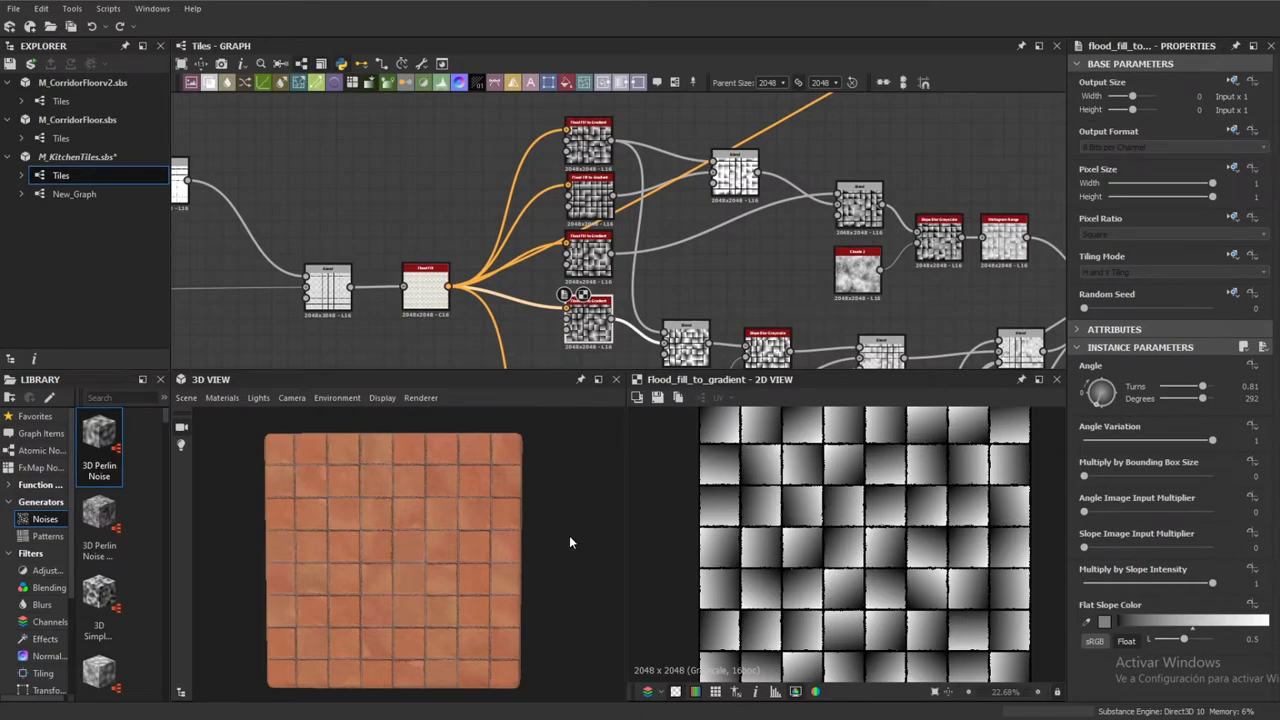
{"action": "middle_click_drag", "start_coordinate": [752, 236], "coordinate": [677, 240]}
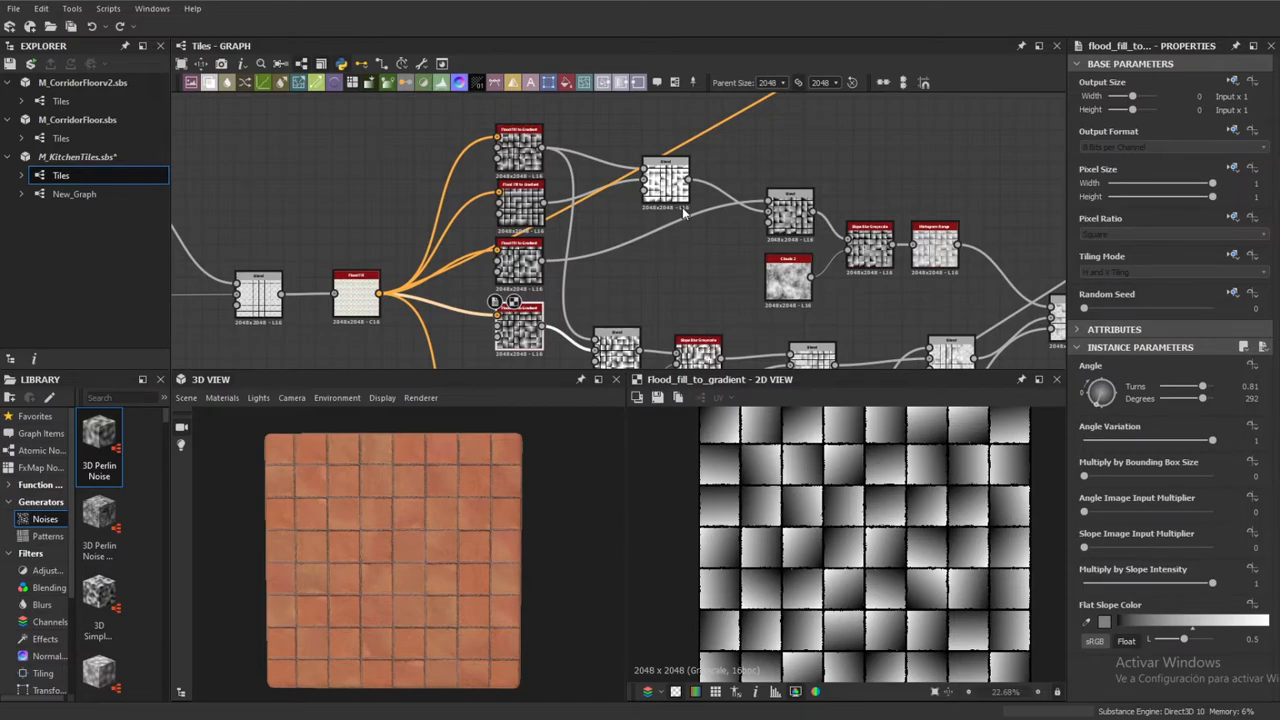
{"action": "scroll", "coordinate": [383, 488], "scroll_direction": "up", "scroll_amount": 3}
{"action": "scroll", "coordinate": [383, 488], "scroll_direction": "down", "scroll_amount": 3}
{"action": "scroll", "coordinate": [383, 488], "scroll_direction": "up", "scroll_amount": 3}
{"action": "scroll", "coordinate": [383, 485], "scroll_direction": "down", "scroll_amount": 3}
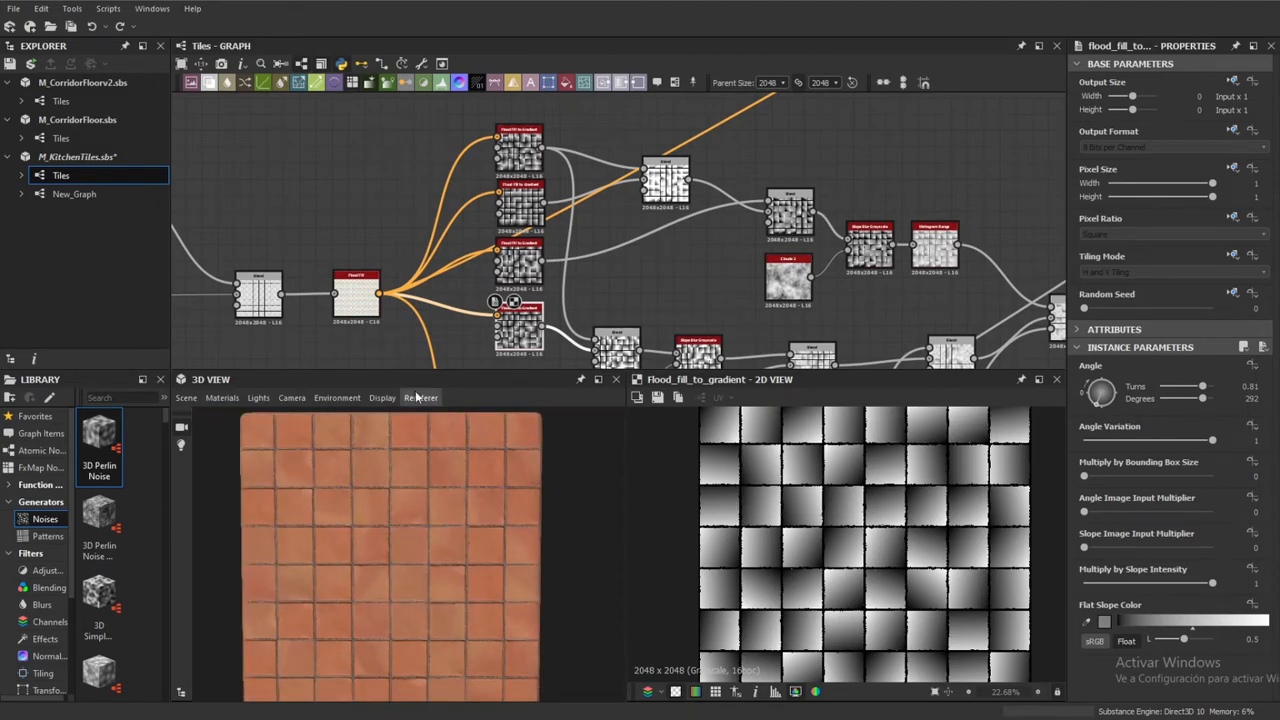
Survey the whole graph, and examine how the Flood Fill to Gradient nodes feed the Blend nodes
{"action": "middle_click_drag", "start_coordinate": [648, 283], "coordinate": [612, 305]}
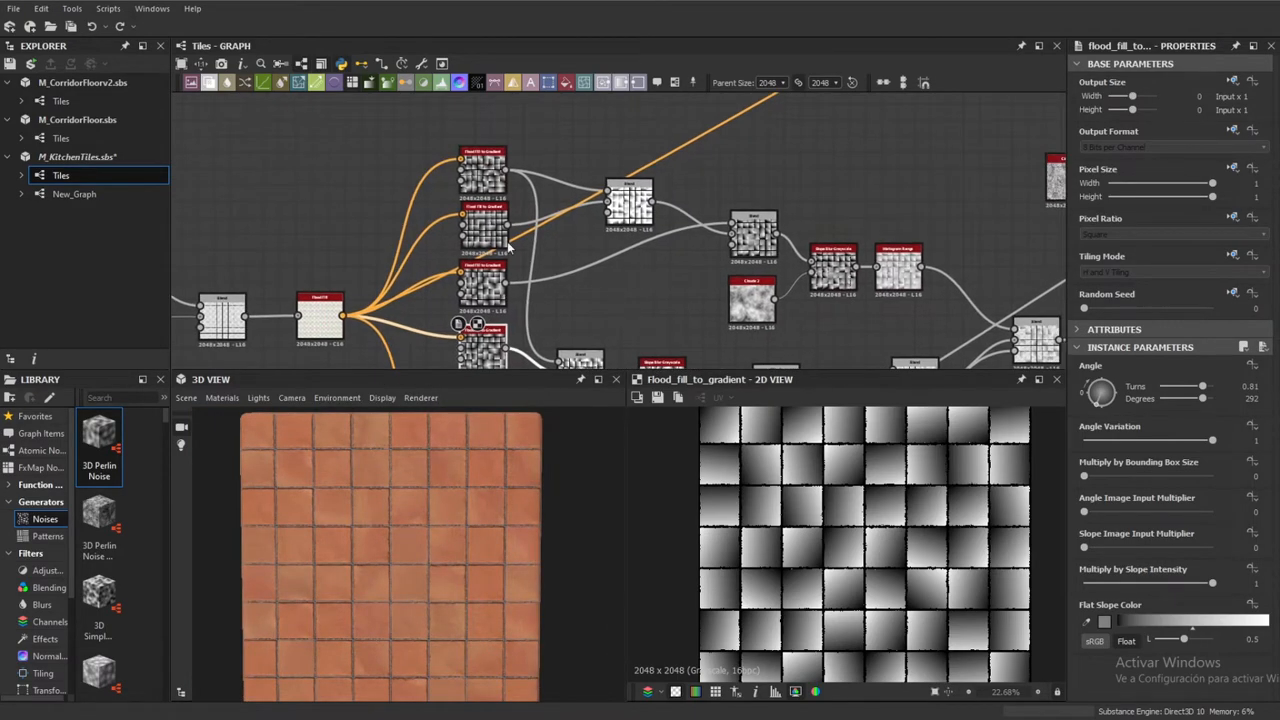
{"action": "scroll", "coordinate": [595, 220], "scroll_direction": "down", "scroll_amount": 4}
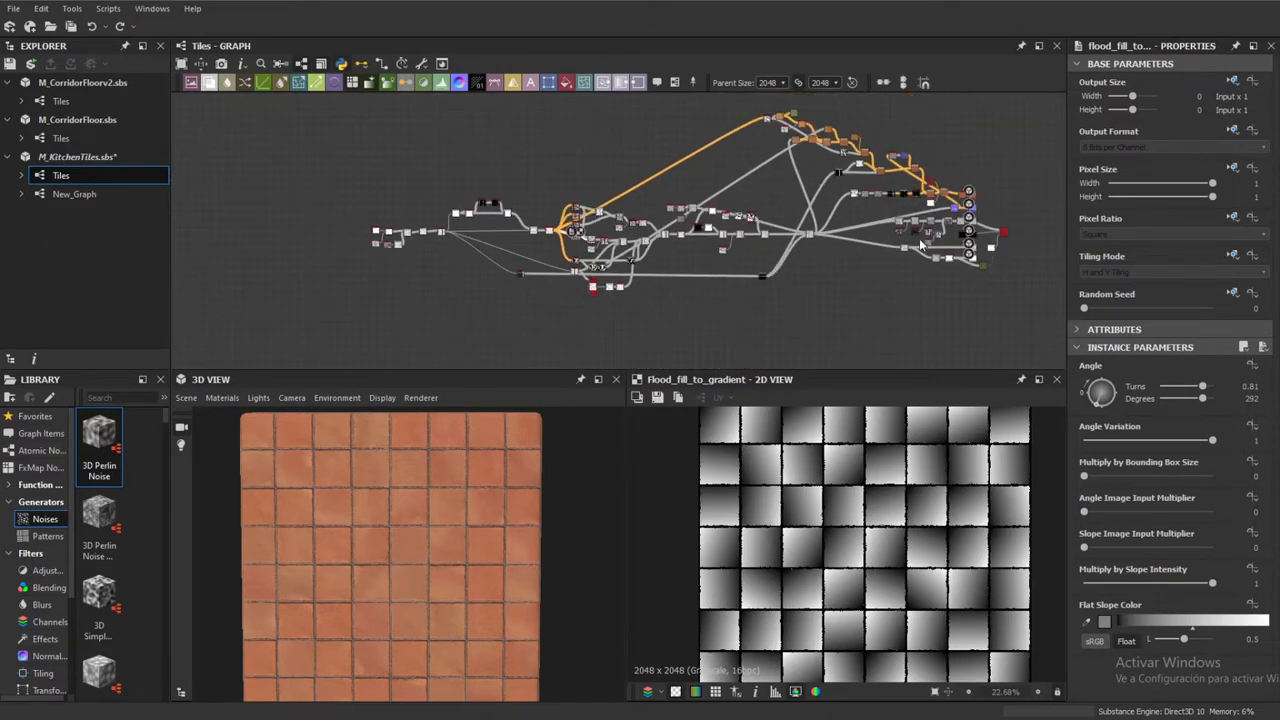
{"action": "scroll", "coordinate": [700, 200], "scroll_direction": "up", "scroll_amount": 5}
{"action": "scroll", "coordinate": [458, 194], "scroll_direction": "up", "scroll_amount": 1}
{"action": "middle_click_drag", "start_coordinate": [459, 194], "coordinate": [543, 194]}
{"action": "scroll", "coordinate": [560, 207], "scroll_direction": "up", "scroll_amount": 3}
{"action": "middle_click_drag", "start_coordinate": [548, 238], "coordinate": [626, 214]}
{"action": "scroll", "coordinate": [614, 217], "scroll_direction": "down", "scroll_amount": 2}
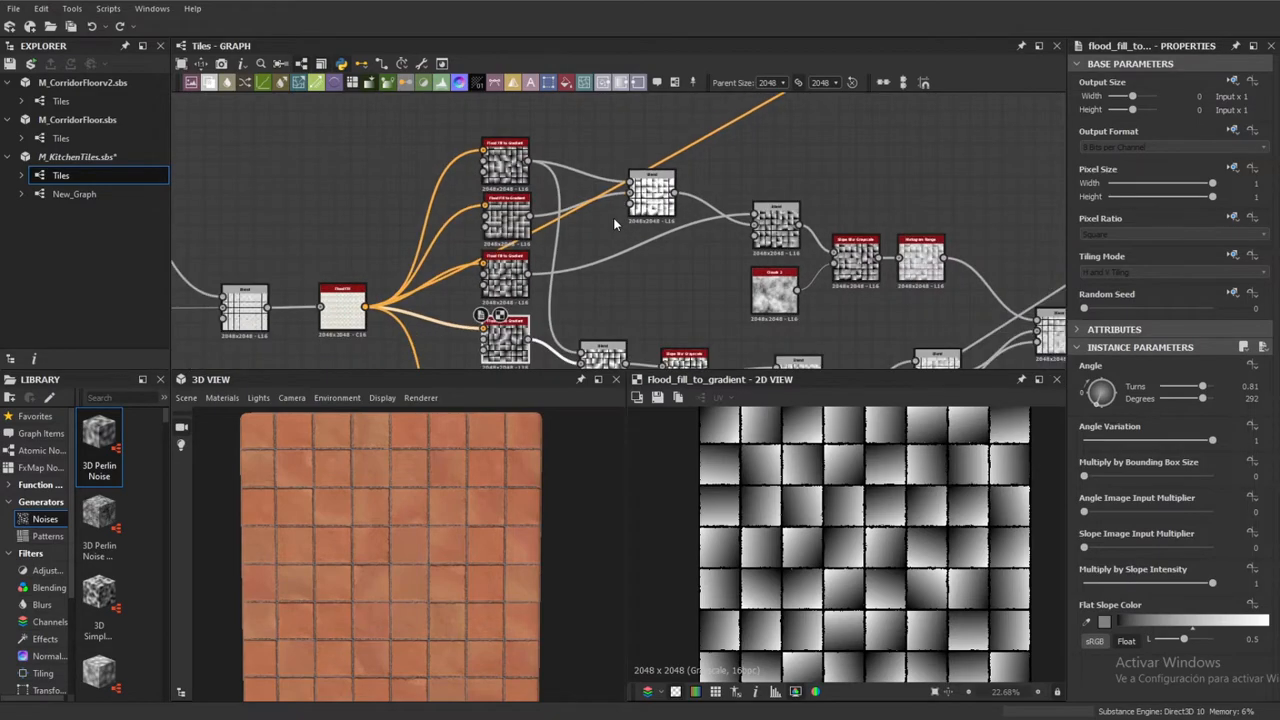
{"action": "scroll", "coordinate": [614, 223], "scroll_direction": "down", "scroll_amount": 2}
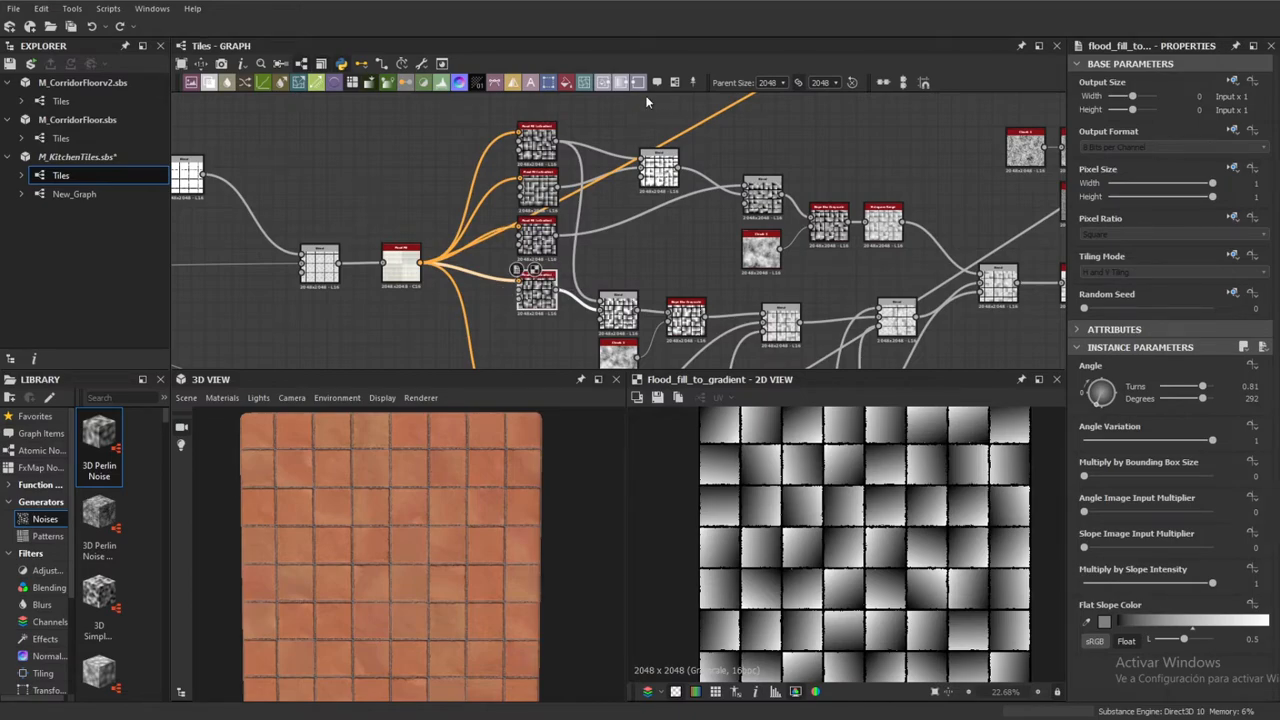
{"action": "middle_click_drag", "start_coordinate": [658, 248], "coordinate": [642, 248]}
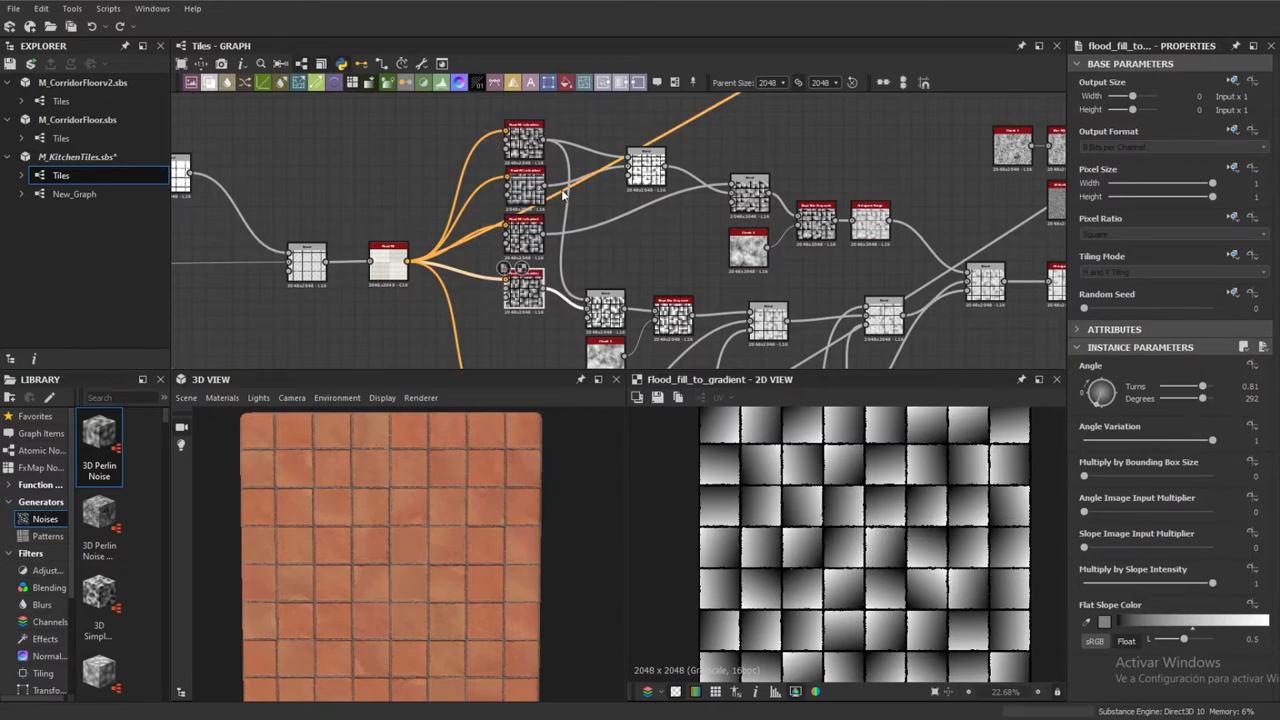
Preview the first three Flood Fill to Gradient nodes in turn and compare their gradient directions across the tiles
{"action": "left_click", "coordinate": [524, 136]}
{"action": "scroll", "coordinate": [795, 502], "scroll_direction": "down", "scroll_amount": 1}
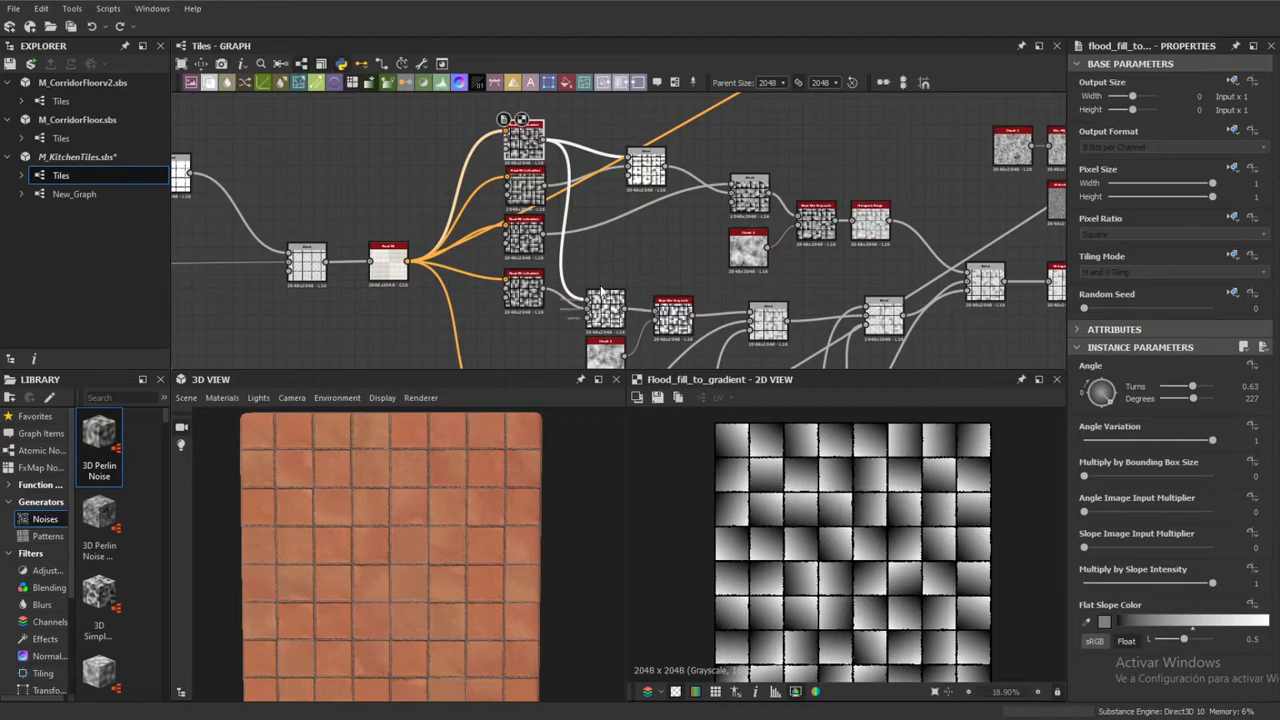
{"action": "left_click", "coordinate": [524, 186]}
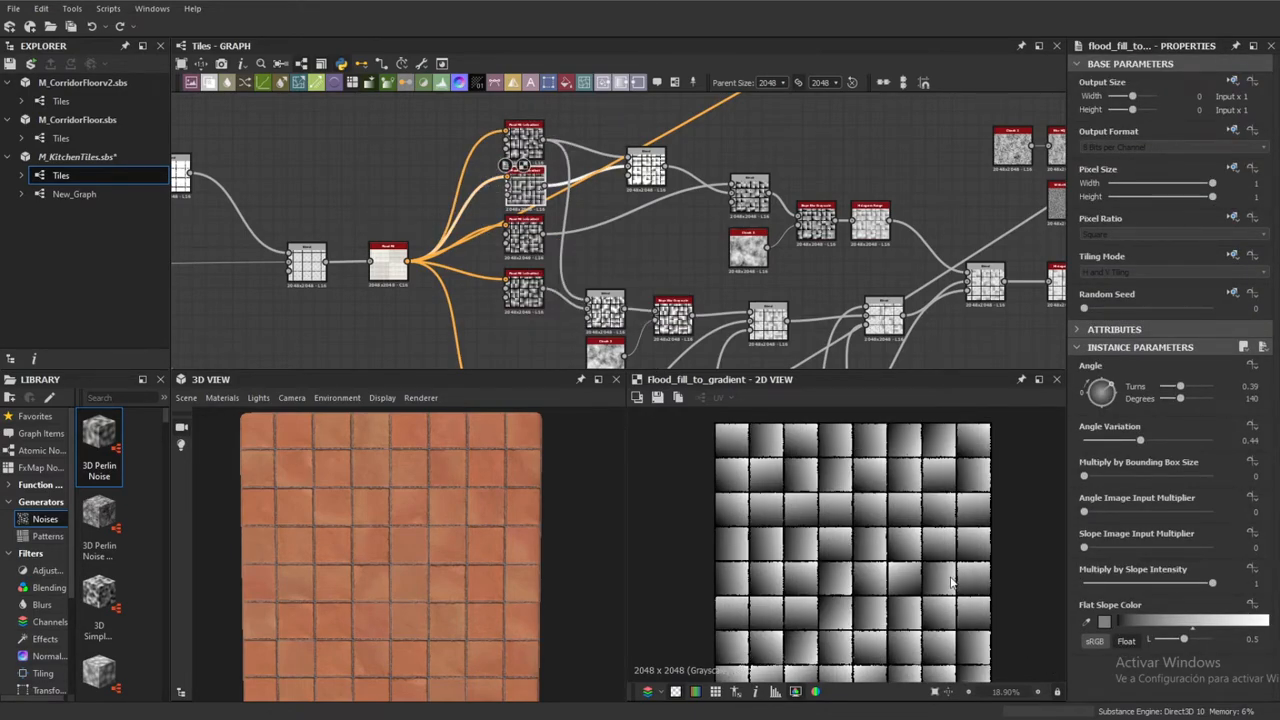
{"action": "scroll", "coordinate": [826, 528], "scroll_direction": "up", "scroll_amount": 3}
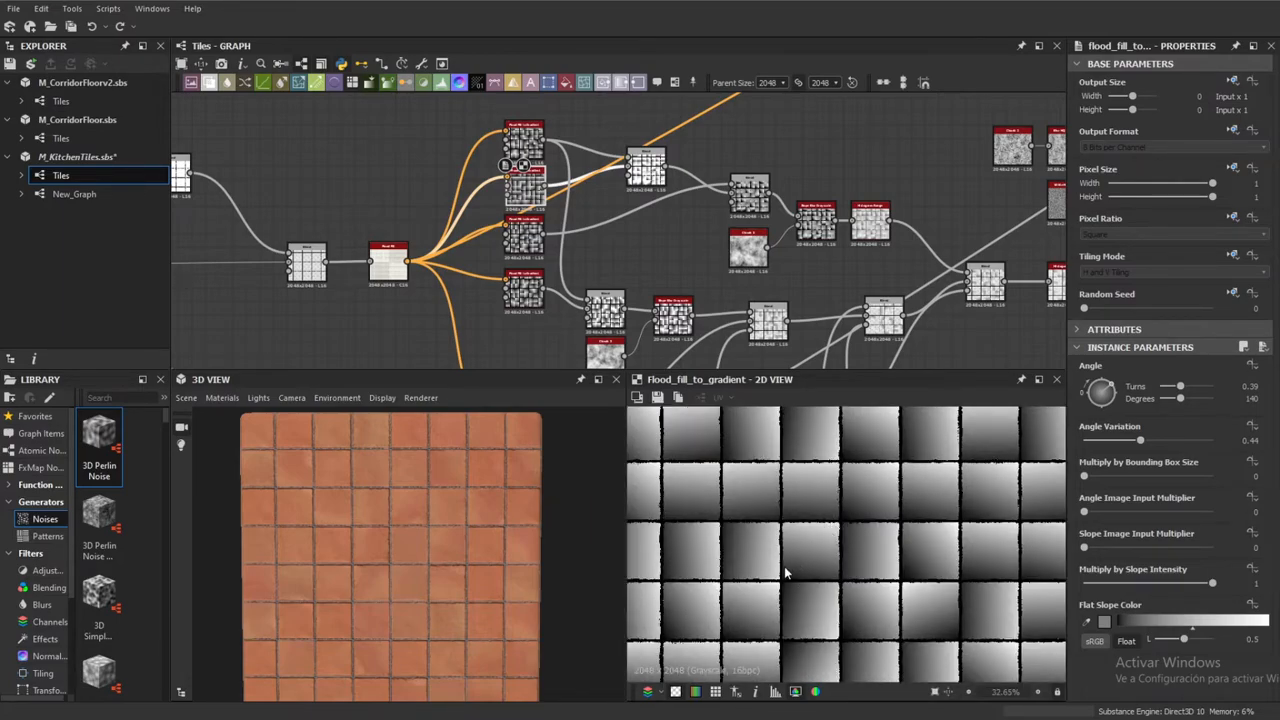
{"action": "double_click", "coordinate": [528, 238]}
{"action": "scroll", "coordinate": [758, 485], "scroll_direction": "down", "scroll_amount": 3}
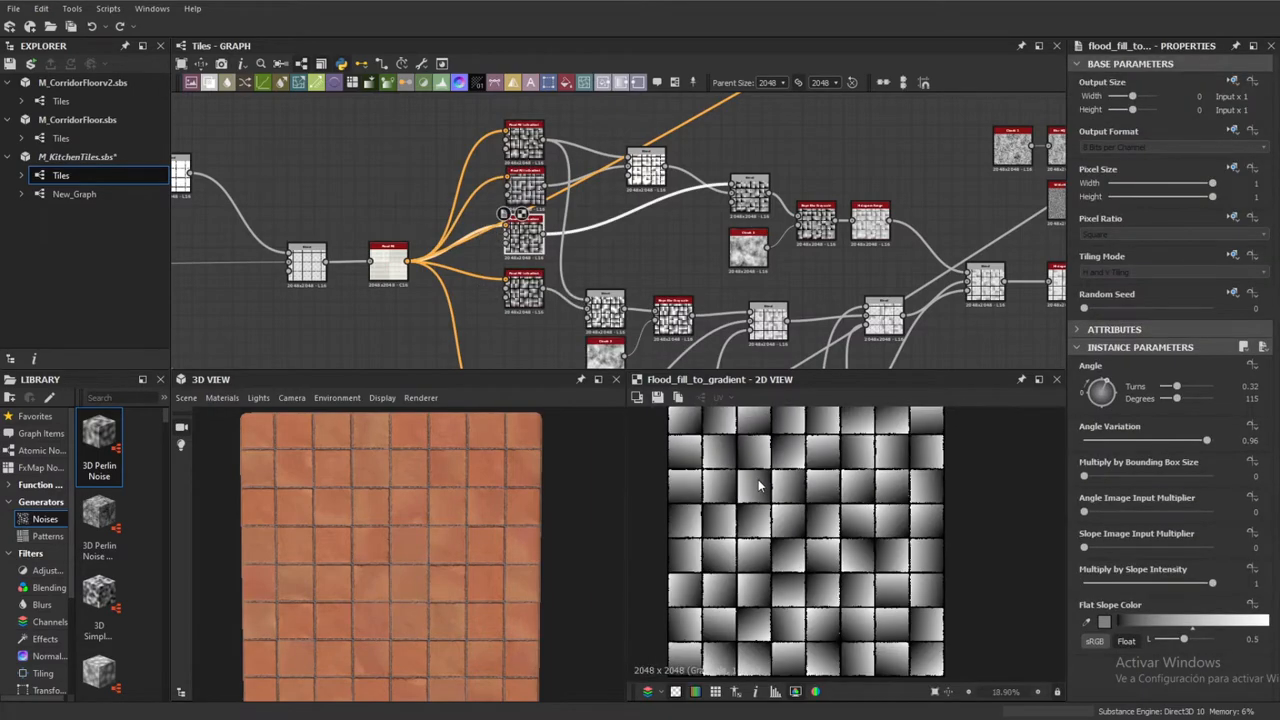
Preview the fourth Flood Fill to Gradient node, and examine the first Blend node's result and its available blending modes
{"action": "double_click", "coordinate": [523, 292]}
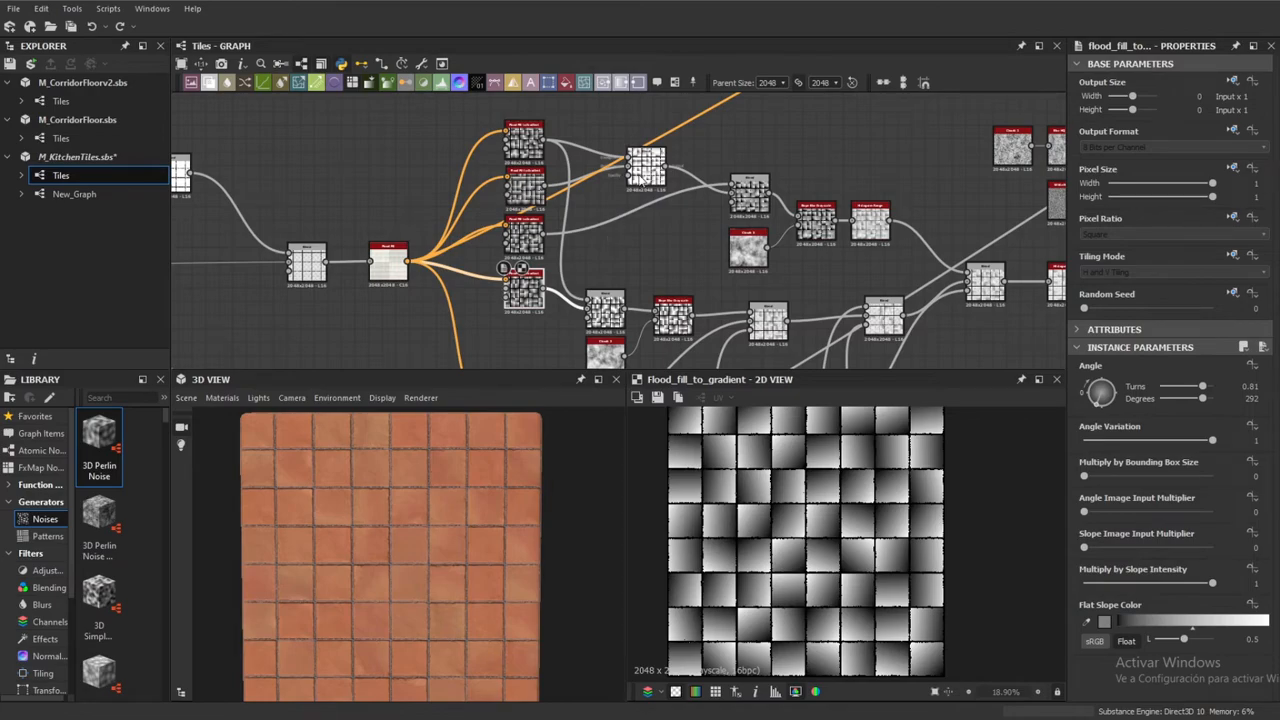
{"action": "scroll", "coordinate": [638, 205], "scroll_direction": "up", "scroll_amount": 3}
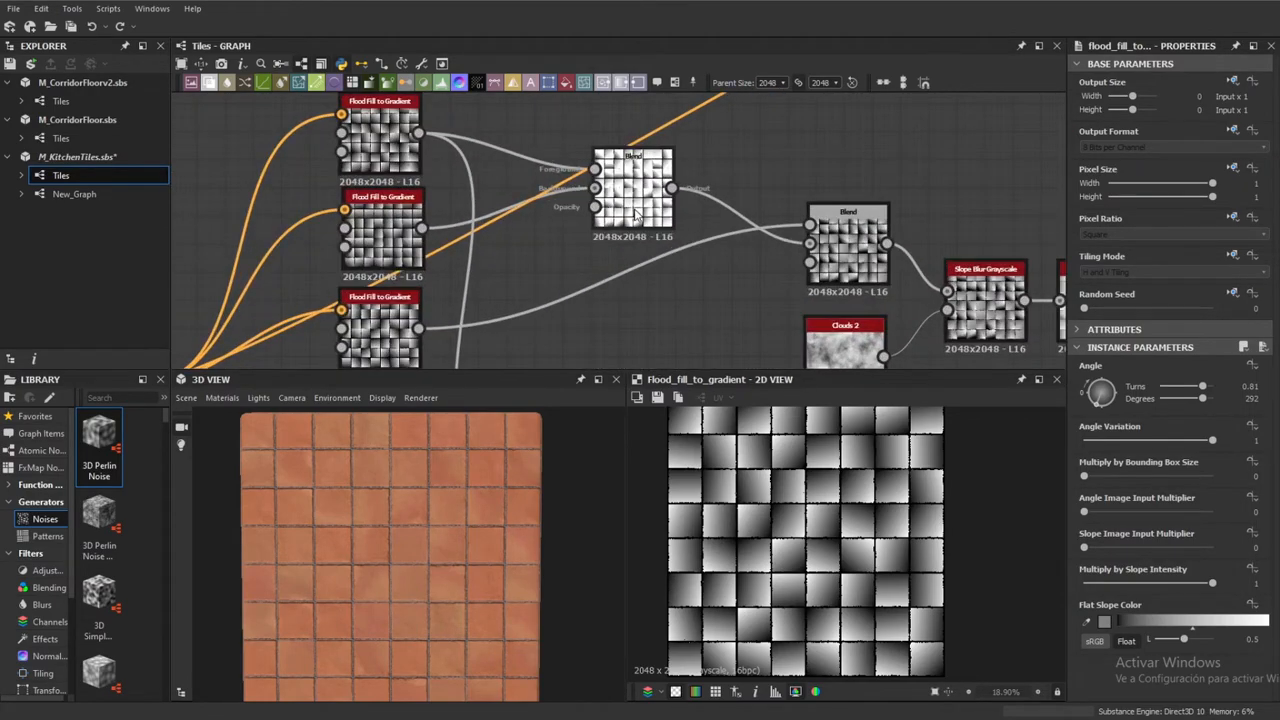
{"action": "scroll", "coordinate": [635, 213], "scroll_direction": "up", "scroll_amount": 1}
{"action": "double_click", "coordinate": [635, 205]}
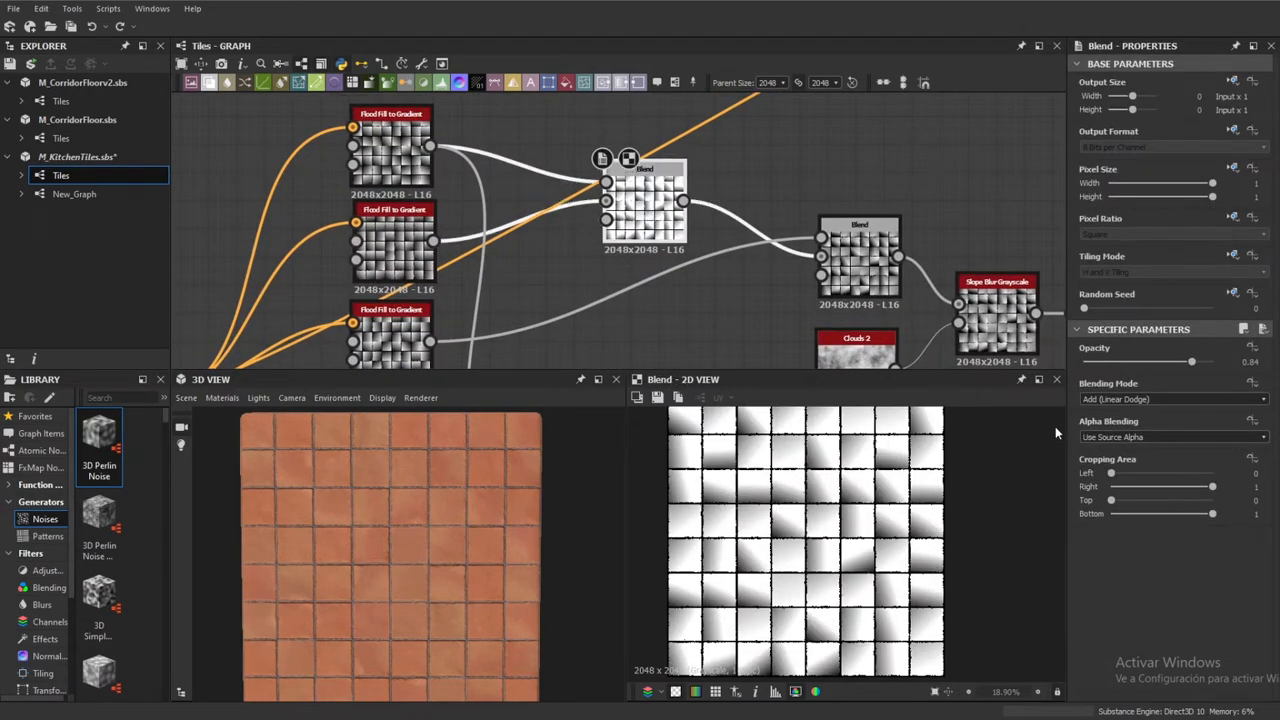
{"action": "left_click", "coordinate": [1140, 400]}
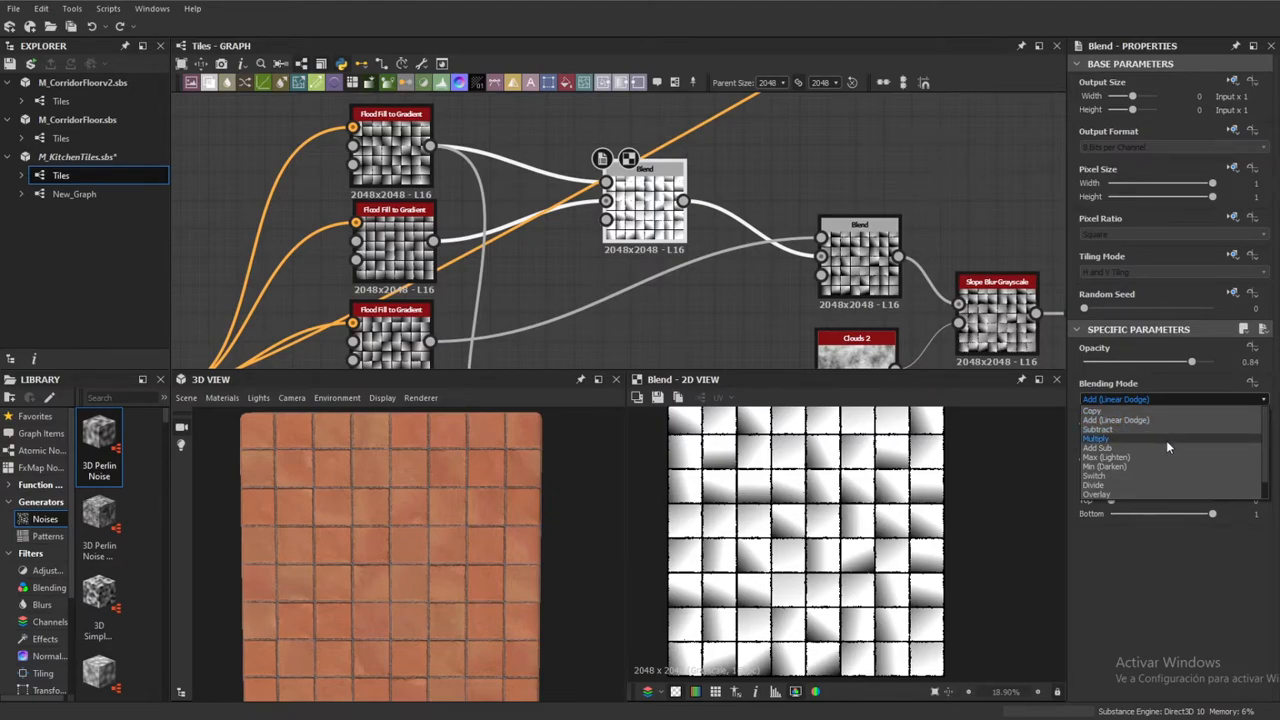
{"action": "left_click", "coordinate": [1148, 581]}
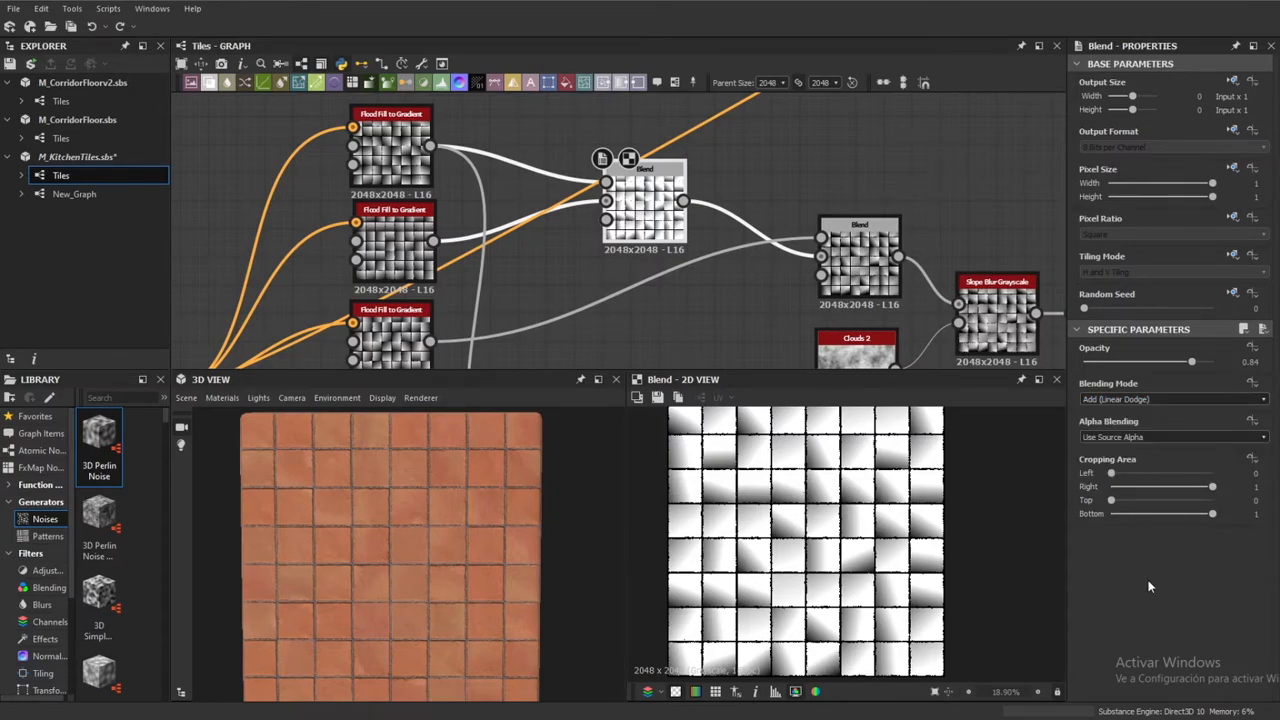
{"action": "scroll", "coordinate": [957, 494], "scroll_direction": "down", "scroll_amount": 1}
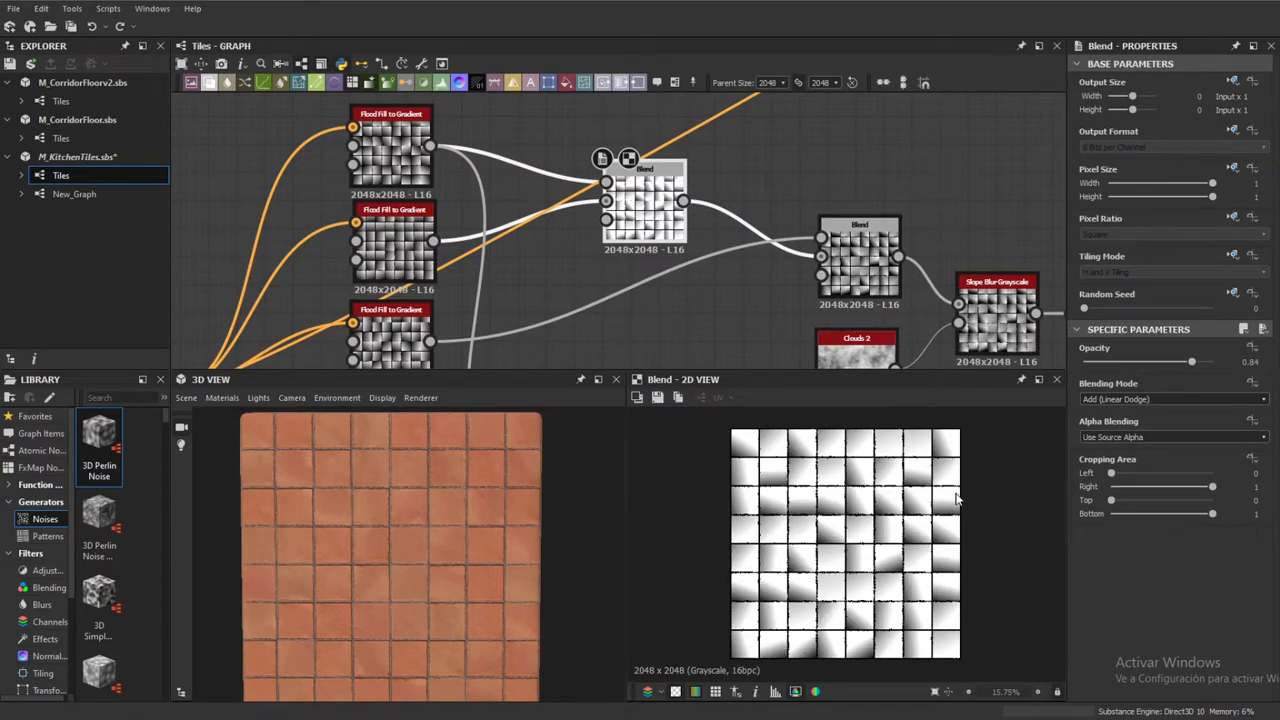
{"action": "scroll", "coordinate": [953, 500], "scroll_direction": "up", "scroll_amount": 1}
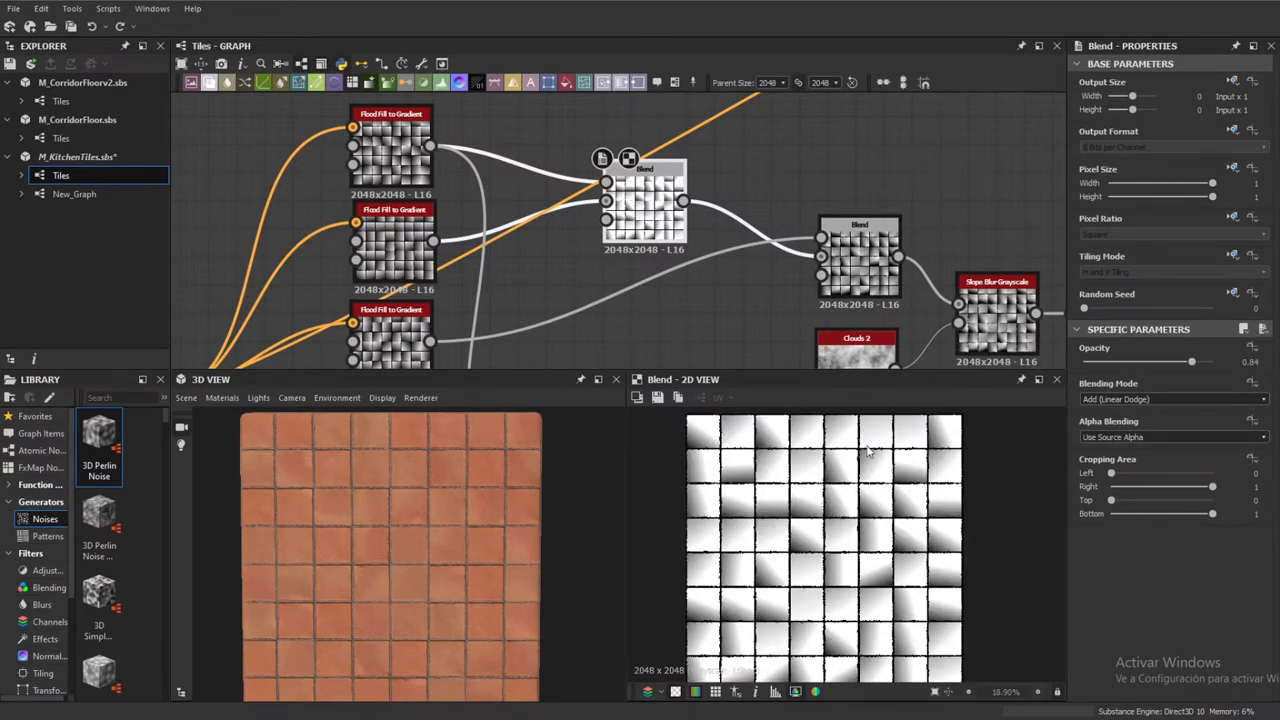
Preview the second Blend node combining the third gradient, and examine its settings and its connection to Slope Blur Grayscale
{"action": "middle_click_drag", "start_coordinate": [679, 153], "coordinate": [621, 148]}
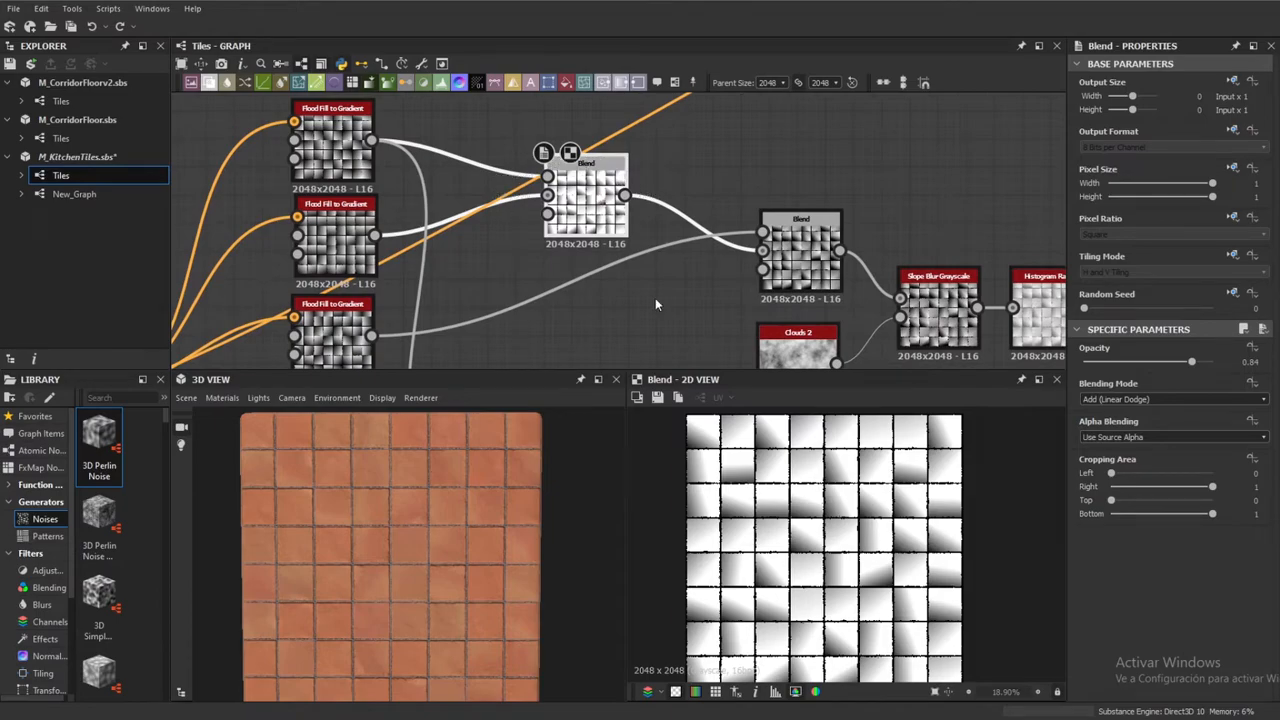
{"action": "left_click", "coordinate": [800, 250]}
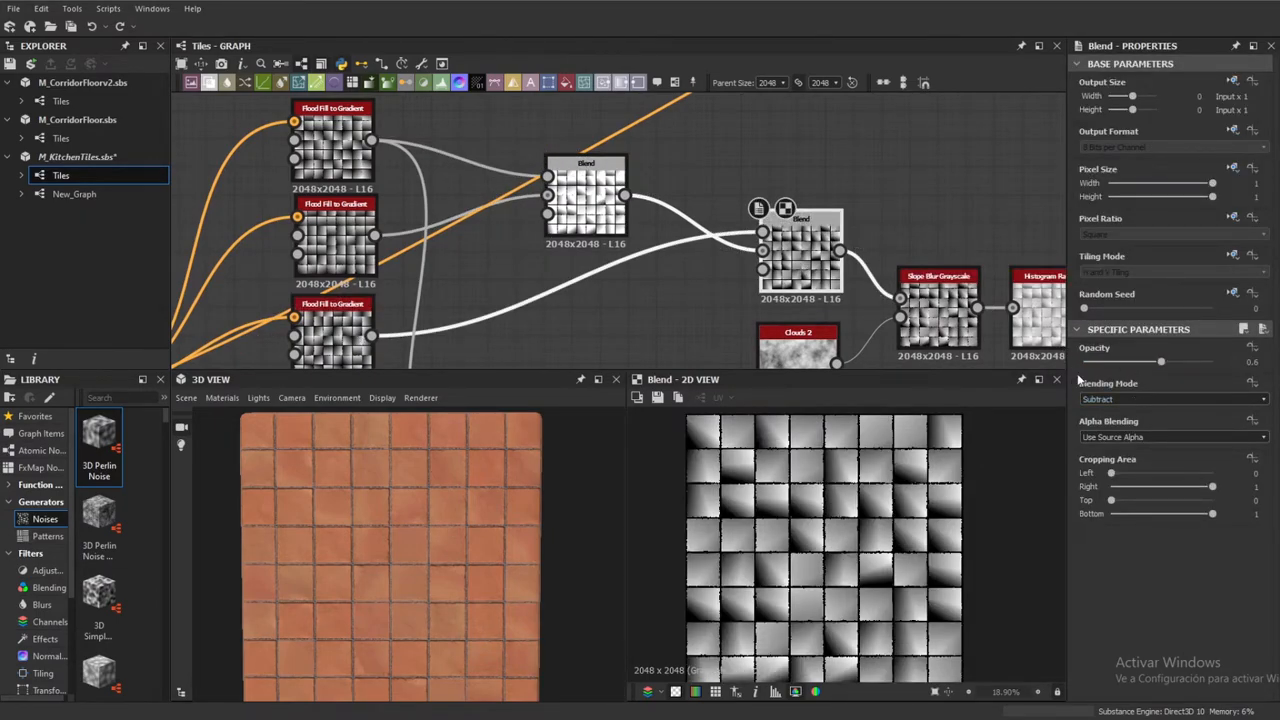
{"action": "middle_click_drag", "start_coordinate": [808, 268], "coordinate": [670, 226]}
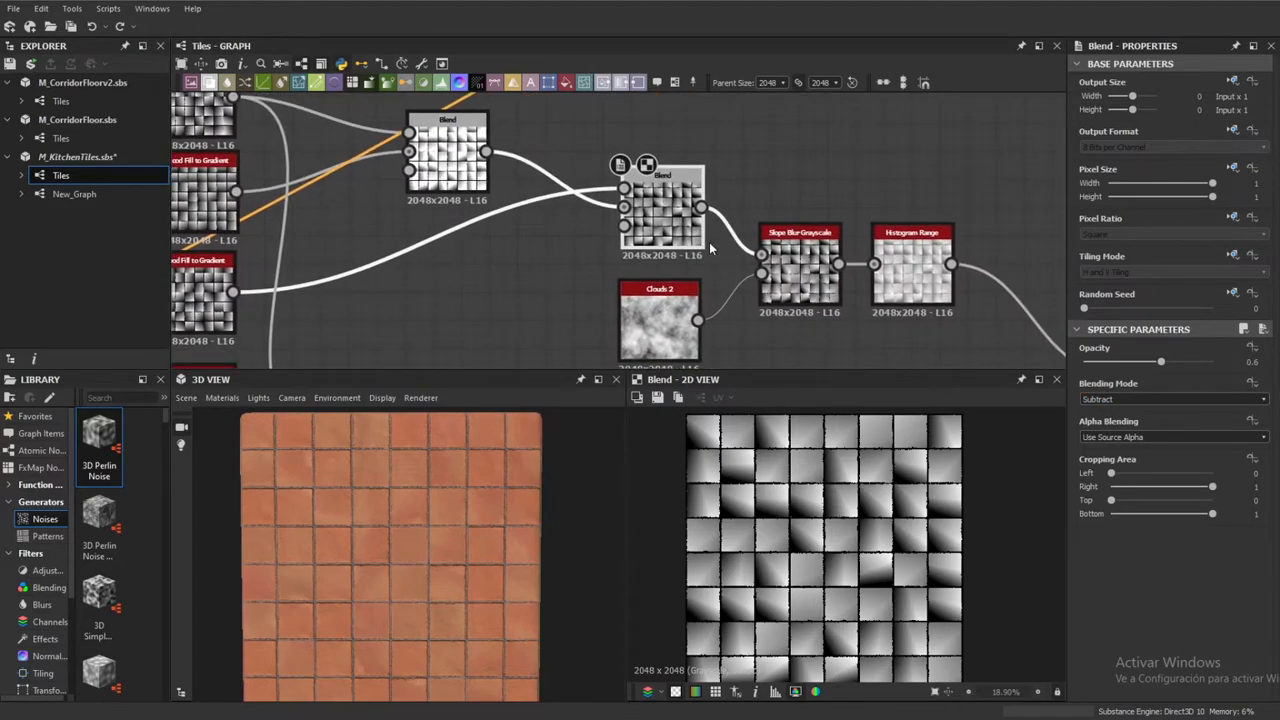
{"action": "scroll", "coordinate": [715, 320], "scroll_direction": "down", "scroll_amount": 2}
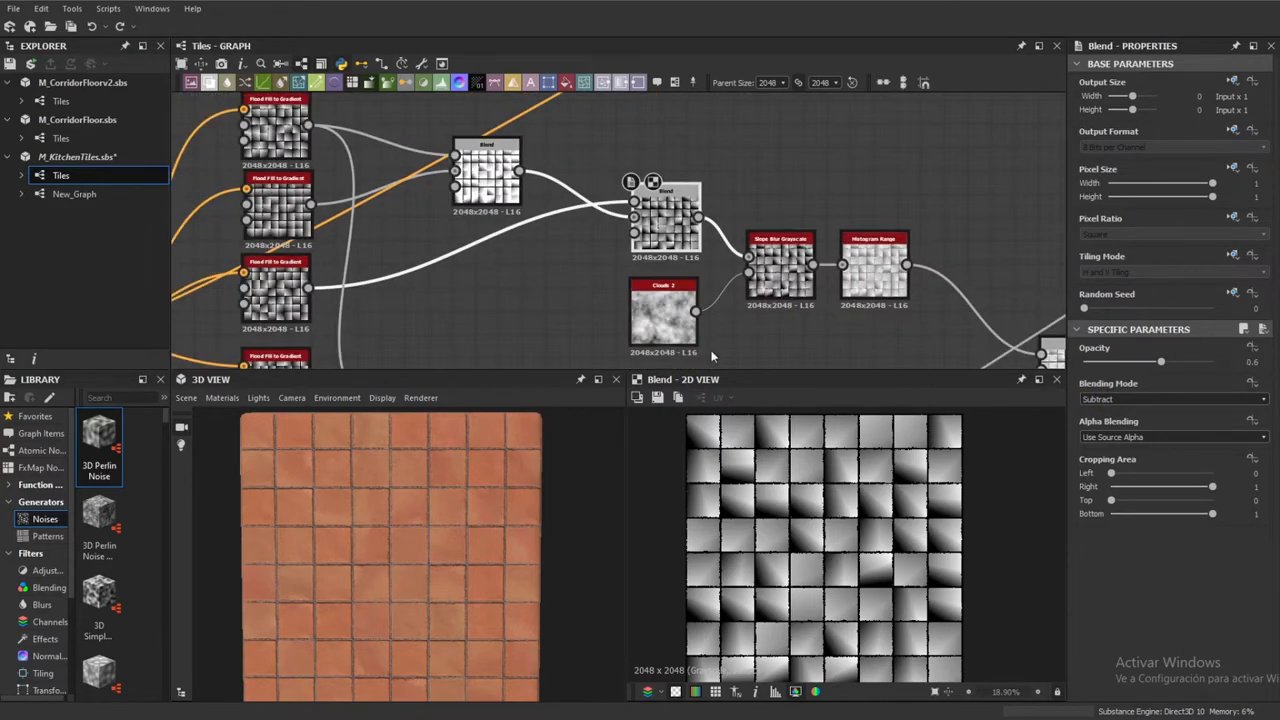
{"action": "scroll", "coordinate": [672, 265], "scroll_direction": "down", "scroll_amount": 2}
{"action": "middle_click_drag", "start_coordinate": [615, 351], "coordinate": [615, 285]}
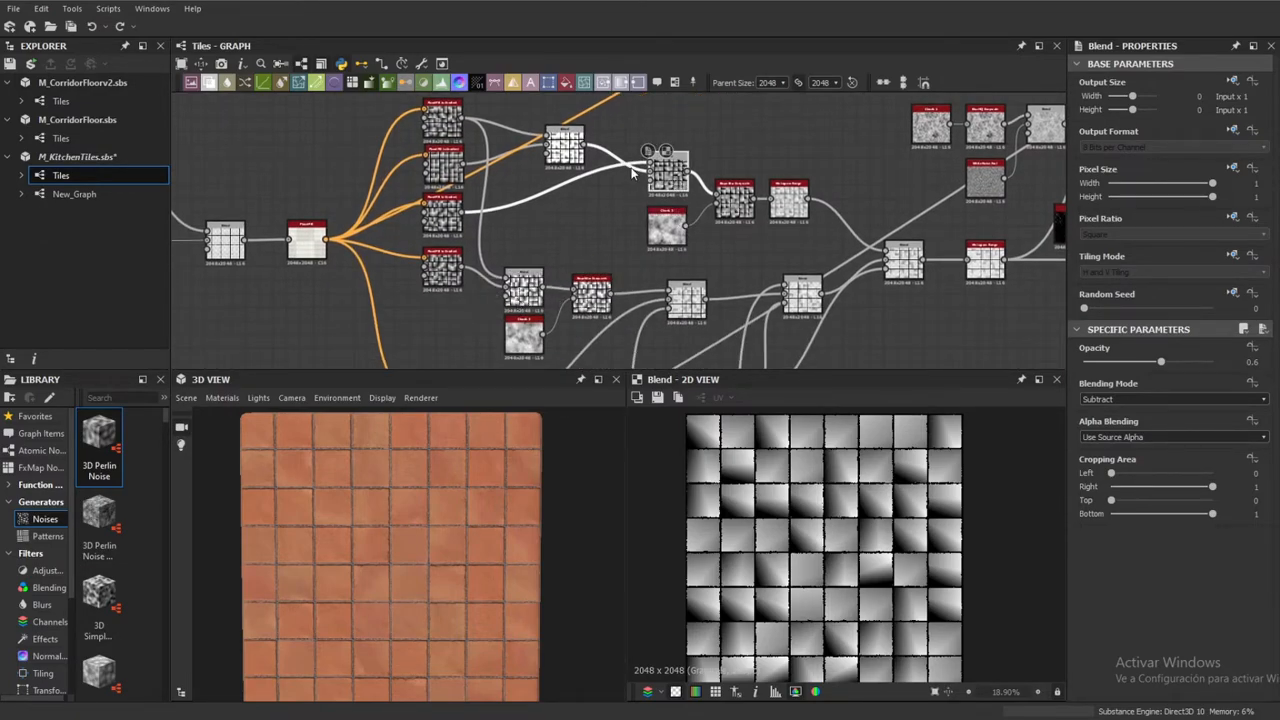
Compare the first Blend of the upper gradient branch with the Blend fed by the fourth Flood Fill to Gradient node
{"action": "left_click", "coordinate": [537, 294]}
{"action": "left_click", "coordinate": [563, 148]}
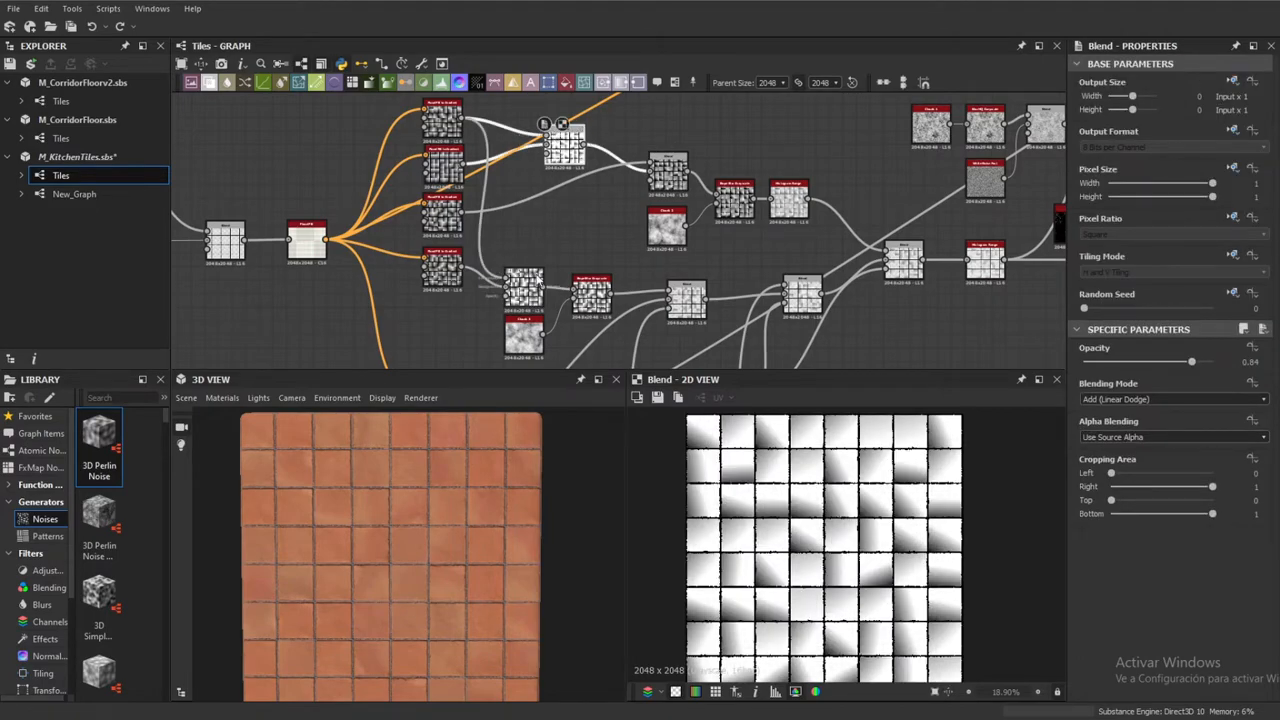
{"action": "left_click", "coordinate": [523, 292]}
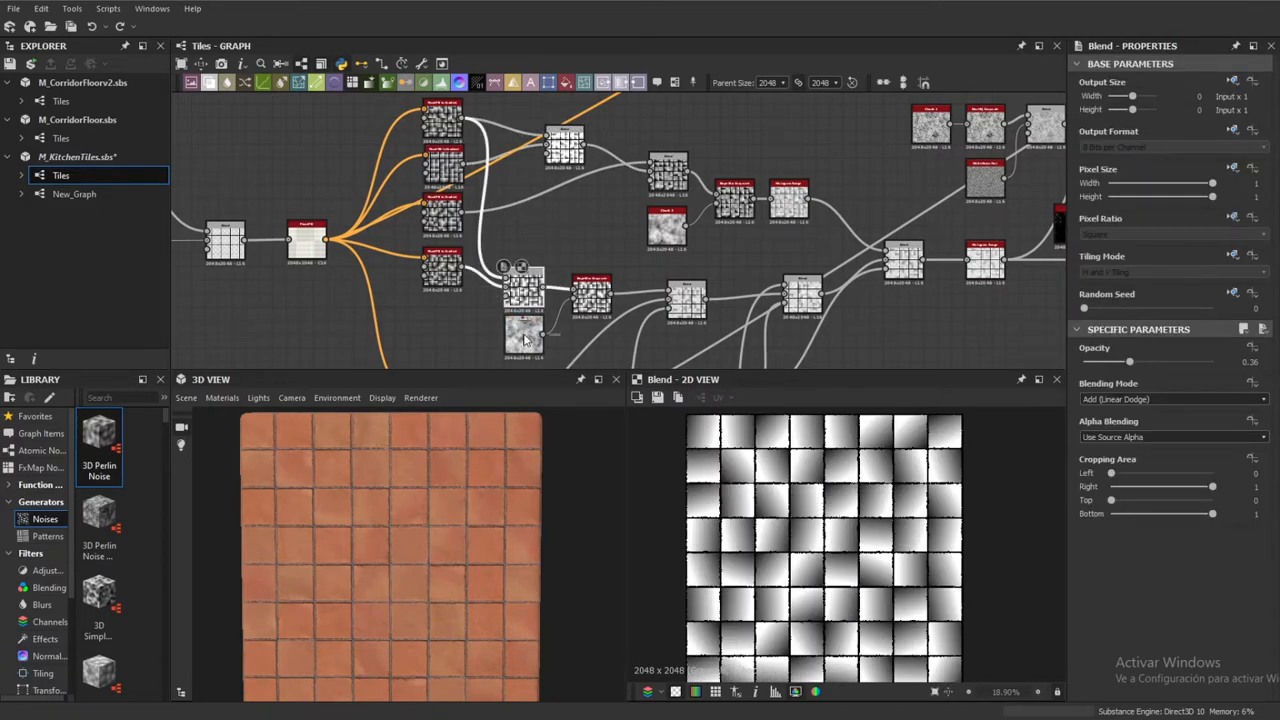
Preview the Clouds 2 noise that feeds the slope input of the lower branch's Slope Blur Grayscale node
{"action": "scroll", "coordinate": [524, 340], "scroll_direction": "up", "scroll_amount": 3}
{"action": "left_click", "coordinate": [488, 302]}
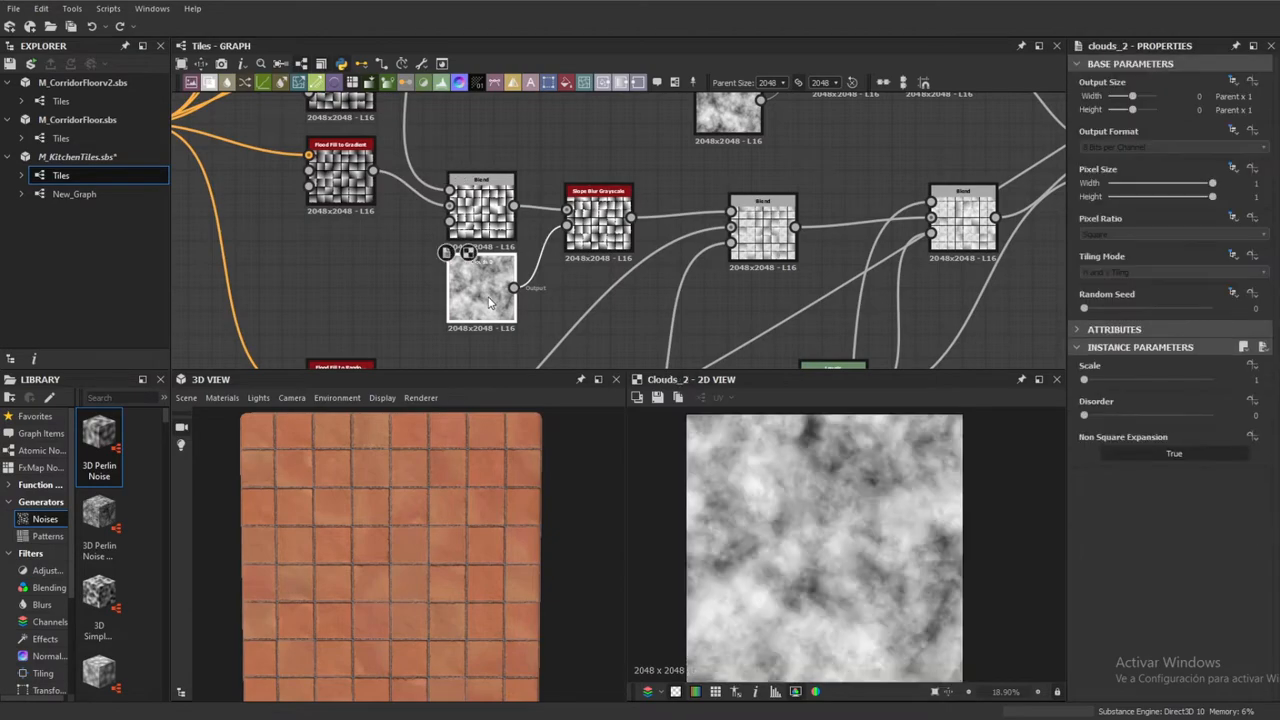
{"action": "scroll", "coordinate": [490, 292], "scroll_direction": "up", "scroll_amount": 2}
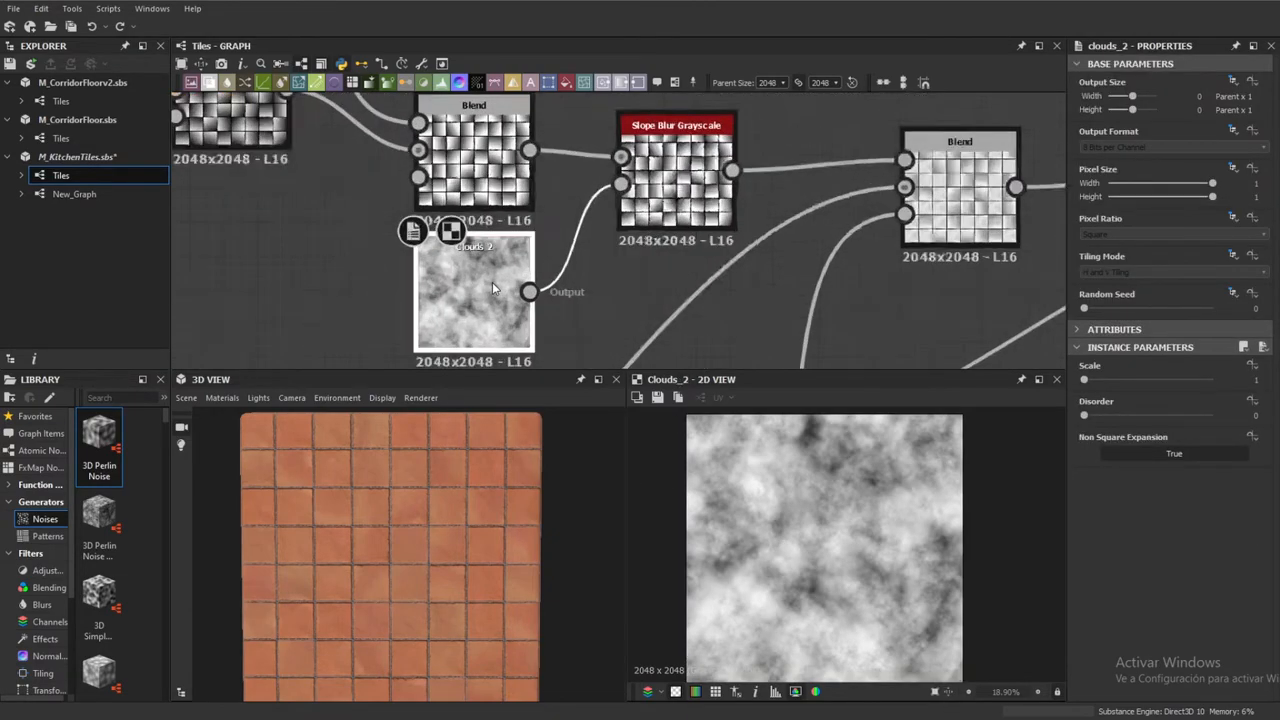
{"action": "scroll", "coordinate": [490, 285], "scroll_direction": "up", "scroll_amount": 1}
{"action": "left_click", "coordinate": [474, 275]}
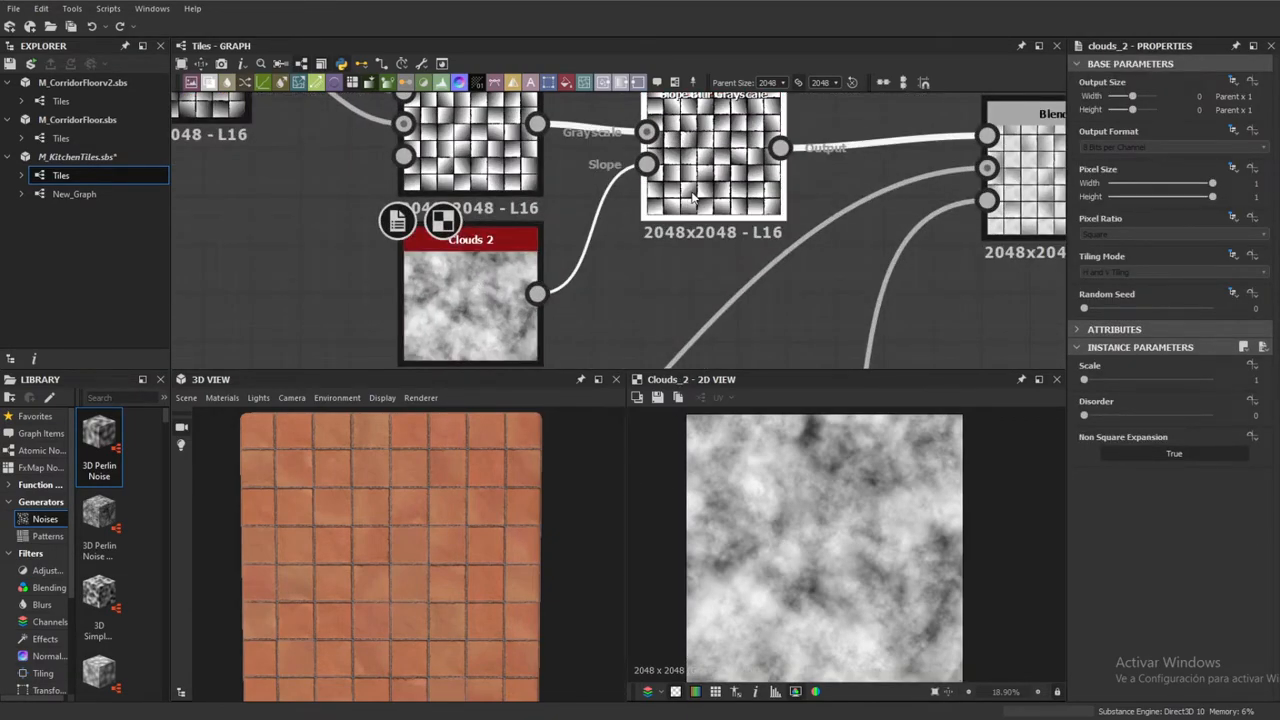
Preview the lower branch's Slope Blur Grayscale node and examine its chipped tile edges up close alongside the 3D surface
{"action": "left_click", "coordinate": [692, 198]}
{"action": "scroll", "coordinate": [768, 483], "scroll_direction": "up", "scroll_amount": 5}
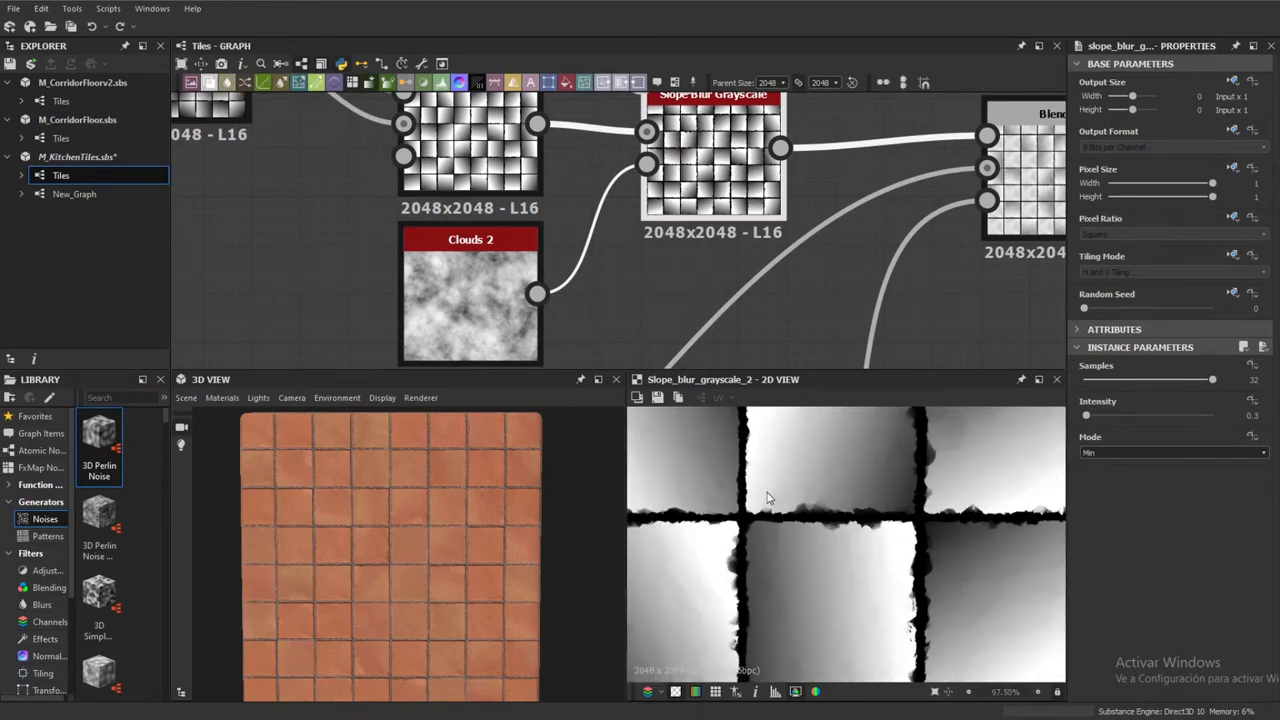
{"action": "scroll", "coordinate": [804, 535], "scroll_direction": "down", "scroll_amount": 3}
{"action": "scroll", "coordinate": [804, 545], "scroll_direction": "up", "scroll_amount": 3}
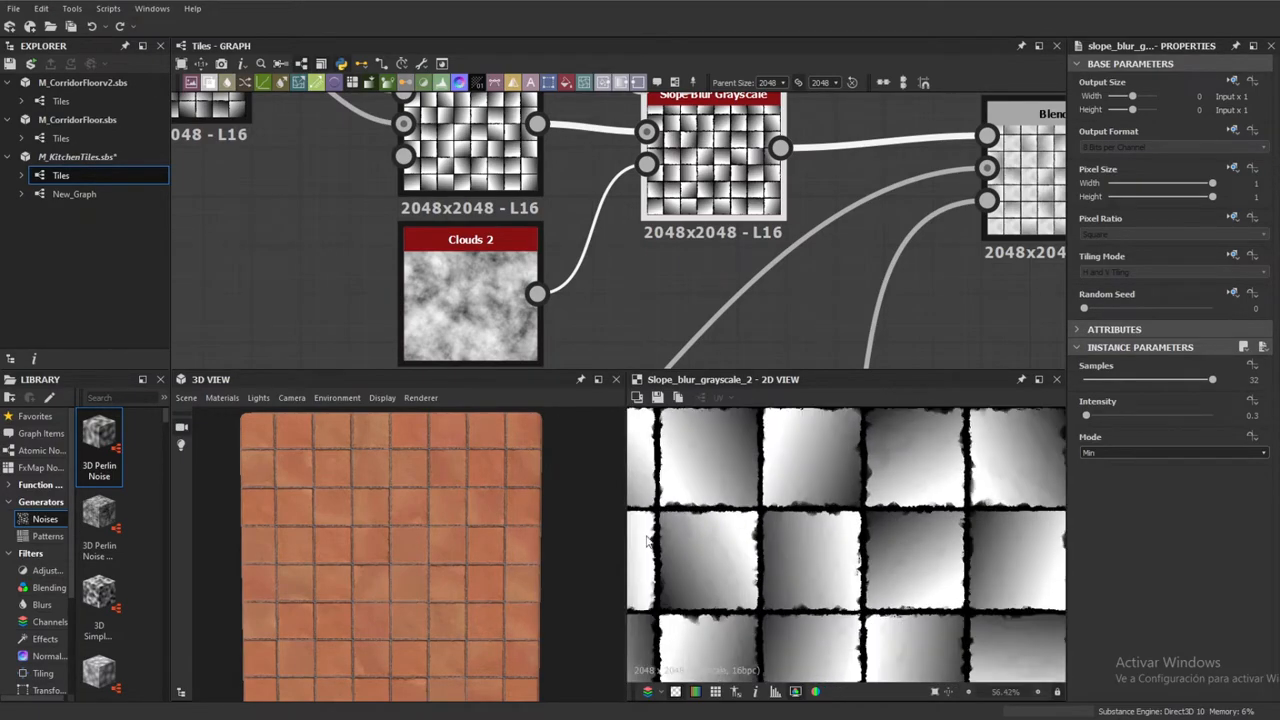
{"action": "scroll", "coordinate": [389, 490], "scroll_direction": "up", "scroll_amount": 3}
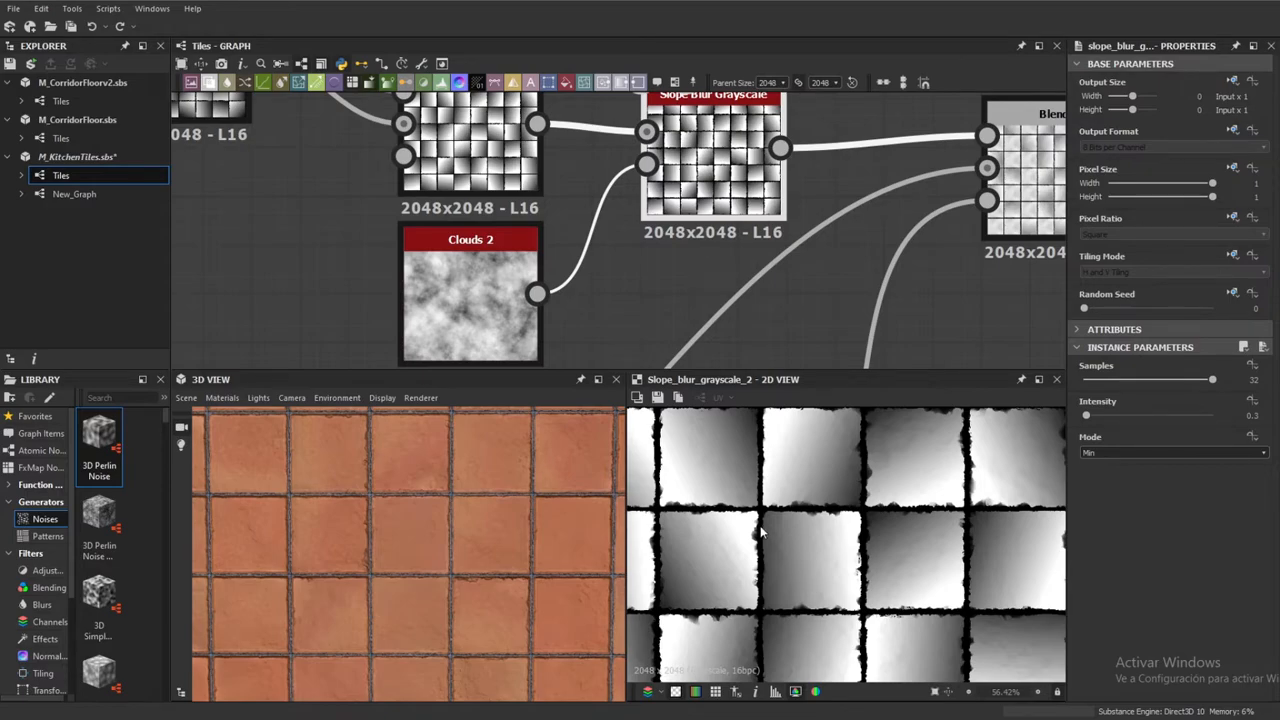
{"action": "scroll", "coordinate": [760, 533], "scroll_direction": "up", "scroll_amount": 3}
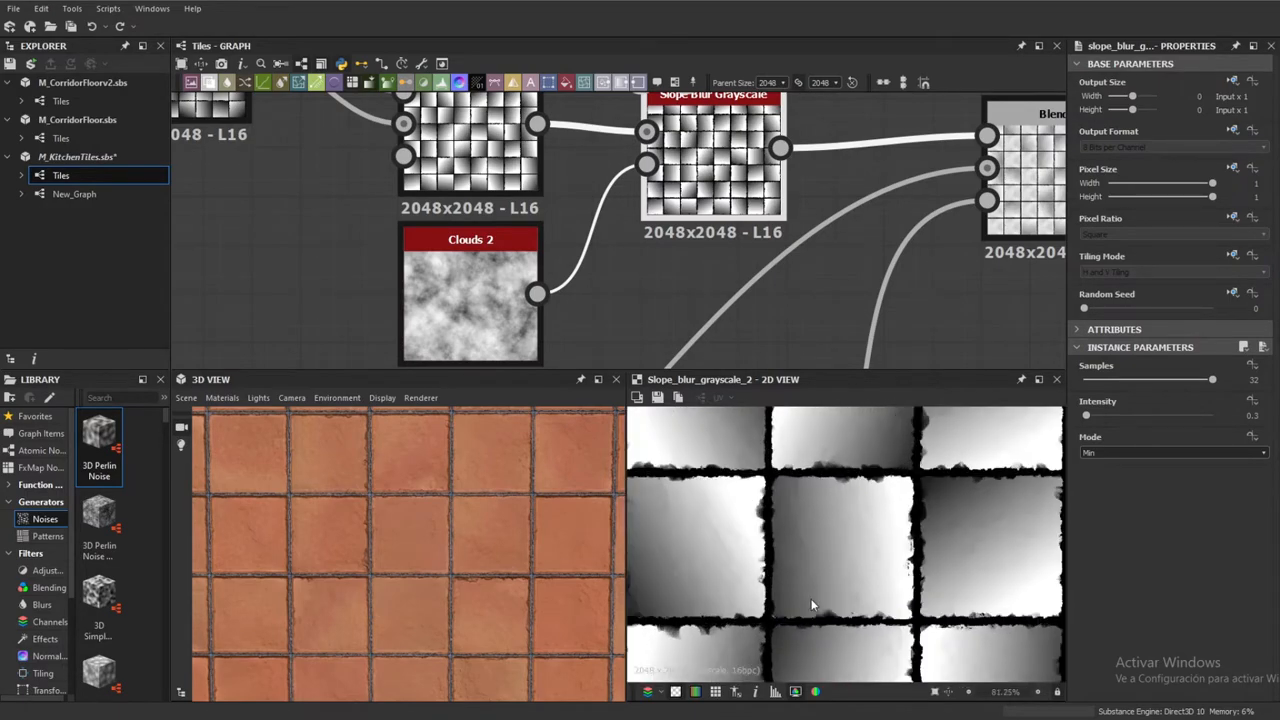
{"action": "scroll", "coordinate": [740, 222], "scroll_direction": "down", "scroll_amount": 3}
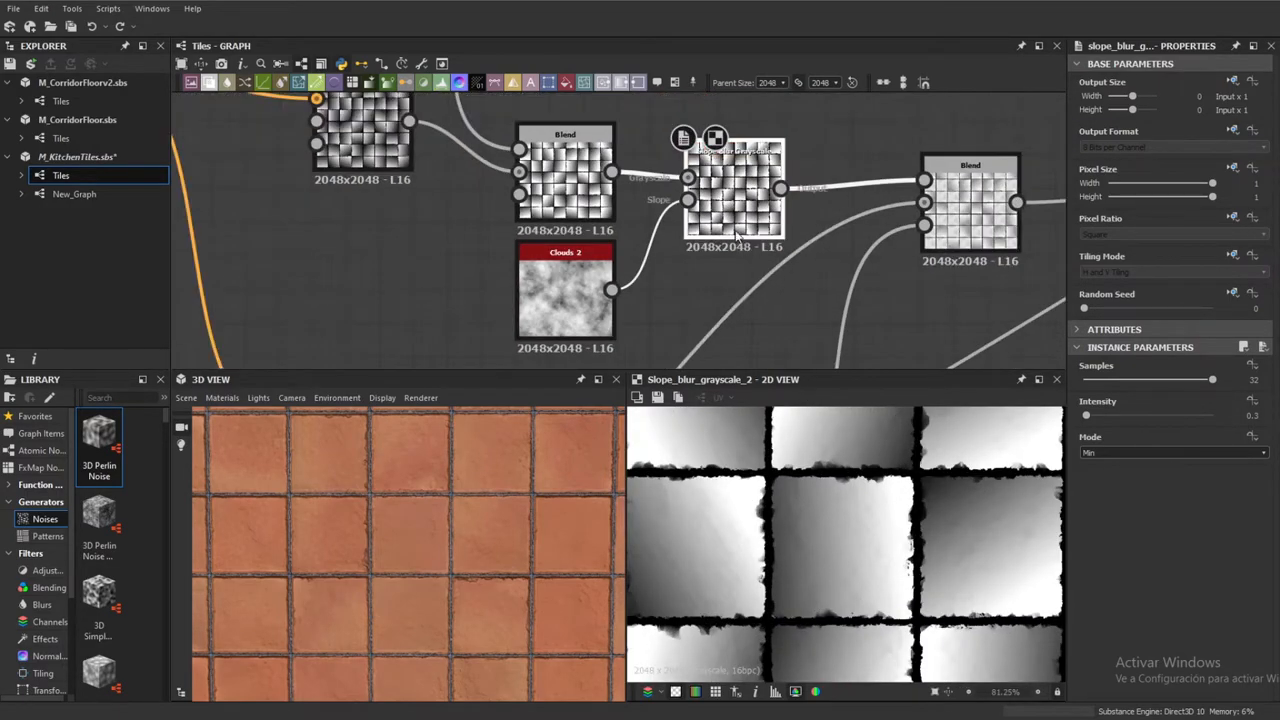
Preview the Blend node after the lower Slope Blur Grayscale and trace where its background and opacity inputs come from
{"action": "middle_click_drag", "start_coordinate": [973, 205], "coordinate": [852, 237]}
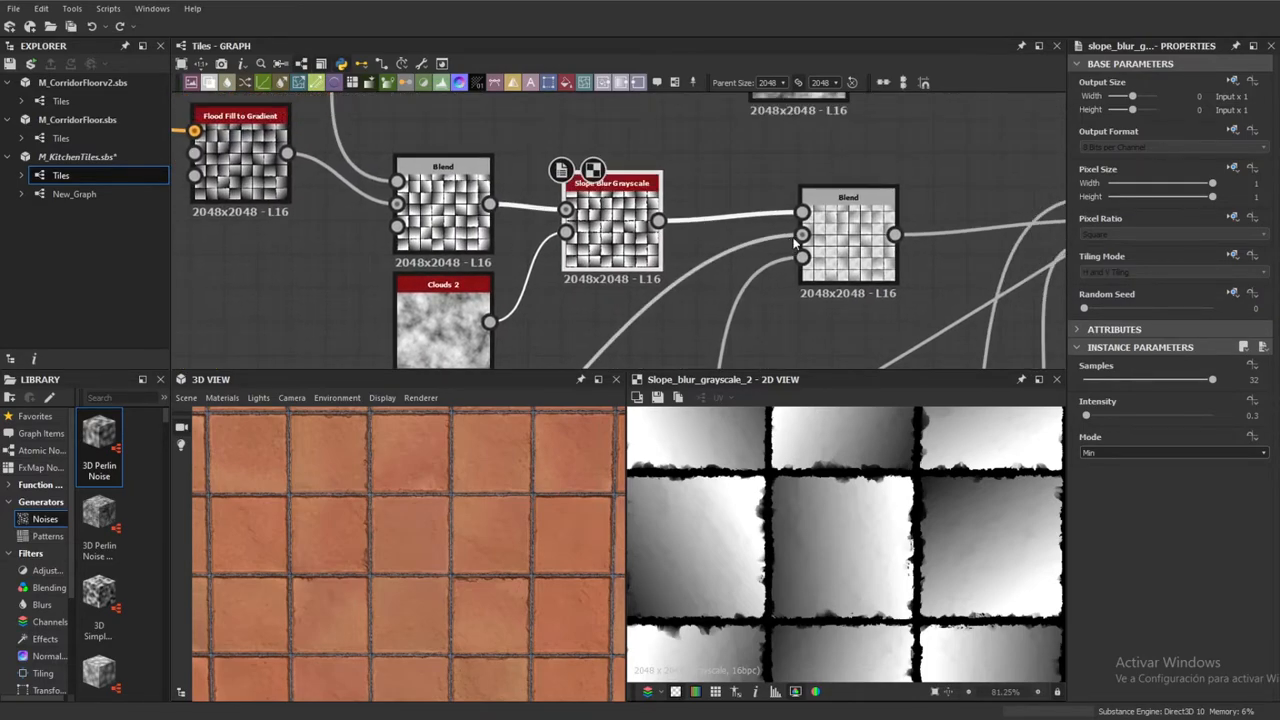
{"action": "left_click", "coordinate": [852, 237]}
{"action": "double_click", "coordinate": [852, 238]}
{"action": "scroll", "coordinate": [852, 238], "scroll_direction": "down", "scroll_amount": 7}
{"action": "middle_click_drag", "start_coordinate": [874, 298], "coordinate": [880, 265]}
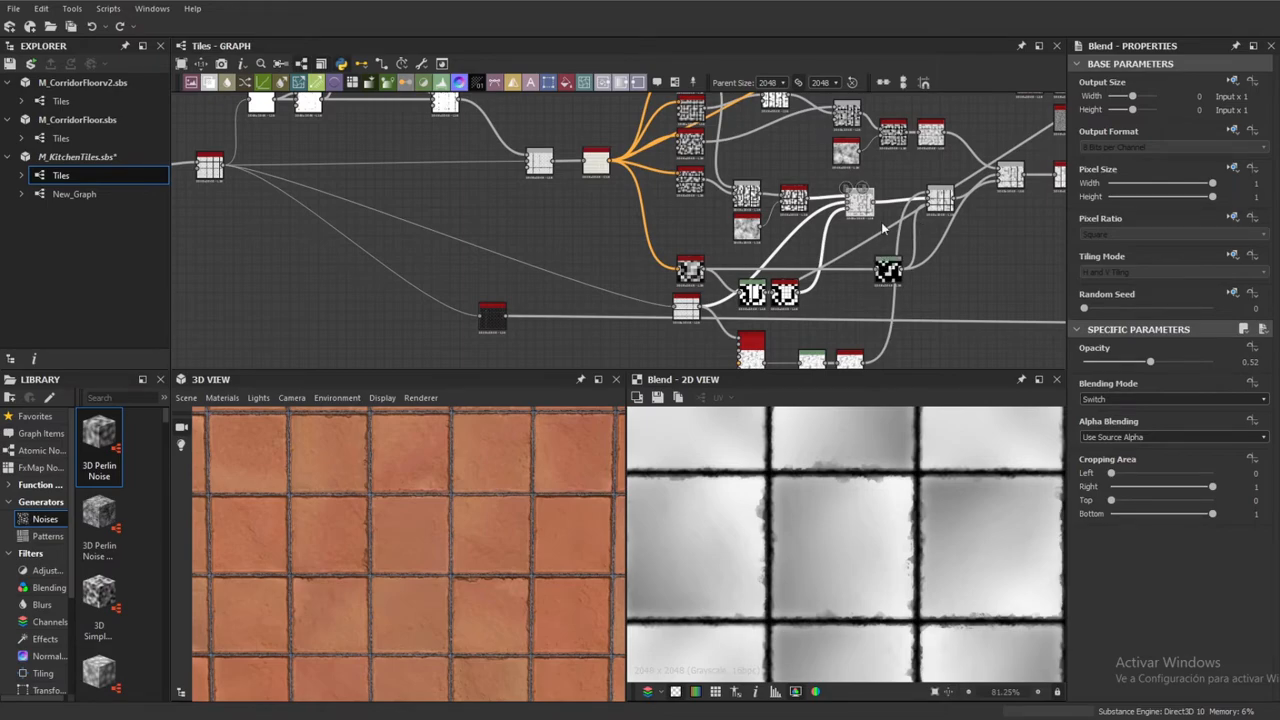
Locate the Flood Fill to Random Grayscale node feeding the Levels nodes and preview its per-tile grey values
{"action": "scroll", "coordinate": [858, 188], "scroll_direction": "up", "scroll_amount": 5}
{"action": "middle_click_drag", "start_coordinate": [792, 233], "coordinate": [812, 225]}
{"action": "scroll", "coordinate": [790, 225], "scroll_direction": "up", "scroll_amount": 4}
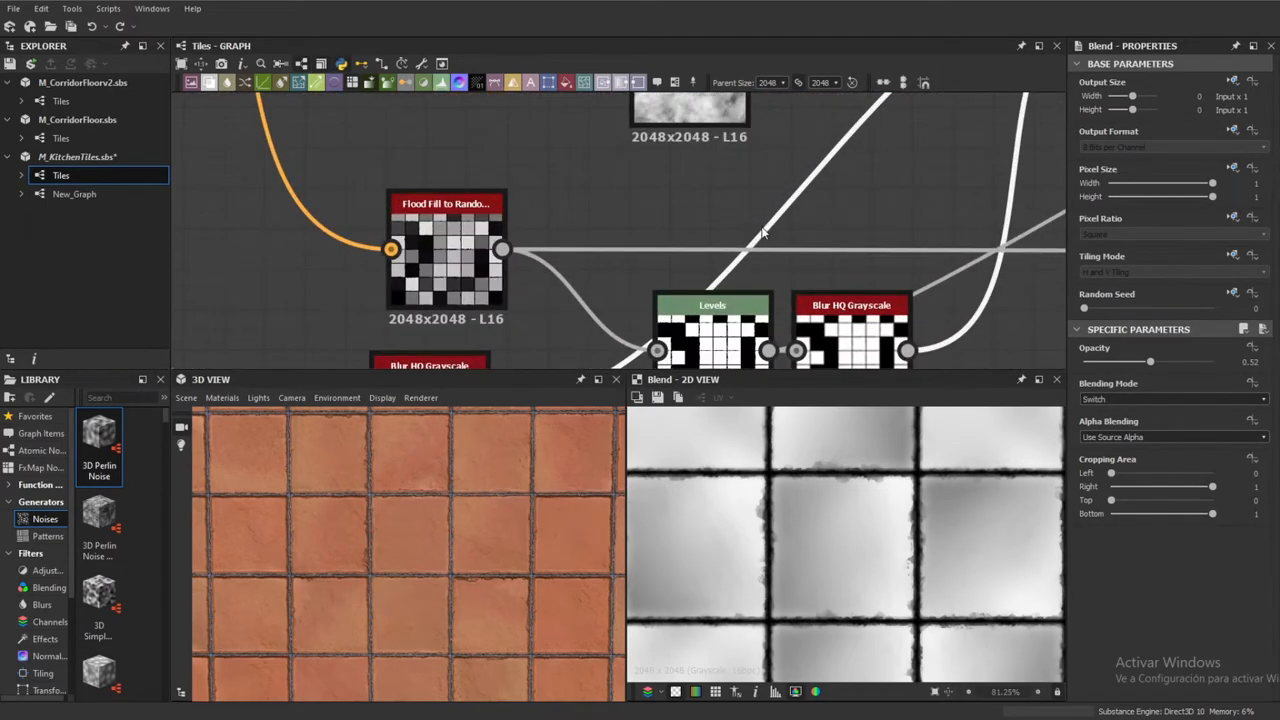
{"action": "scroll", "coordinate": [754, 211], "scroll_direction": "down", "scroll_amount": 3}
{"action": "left_click", "coordinate": [588, 242]}
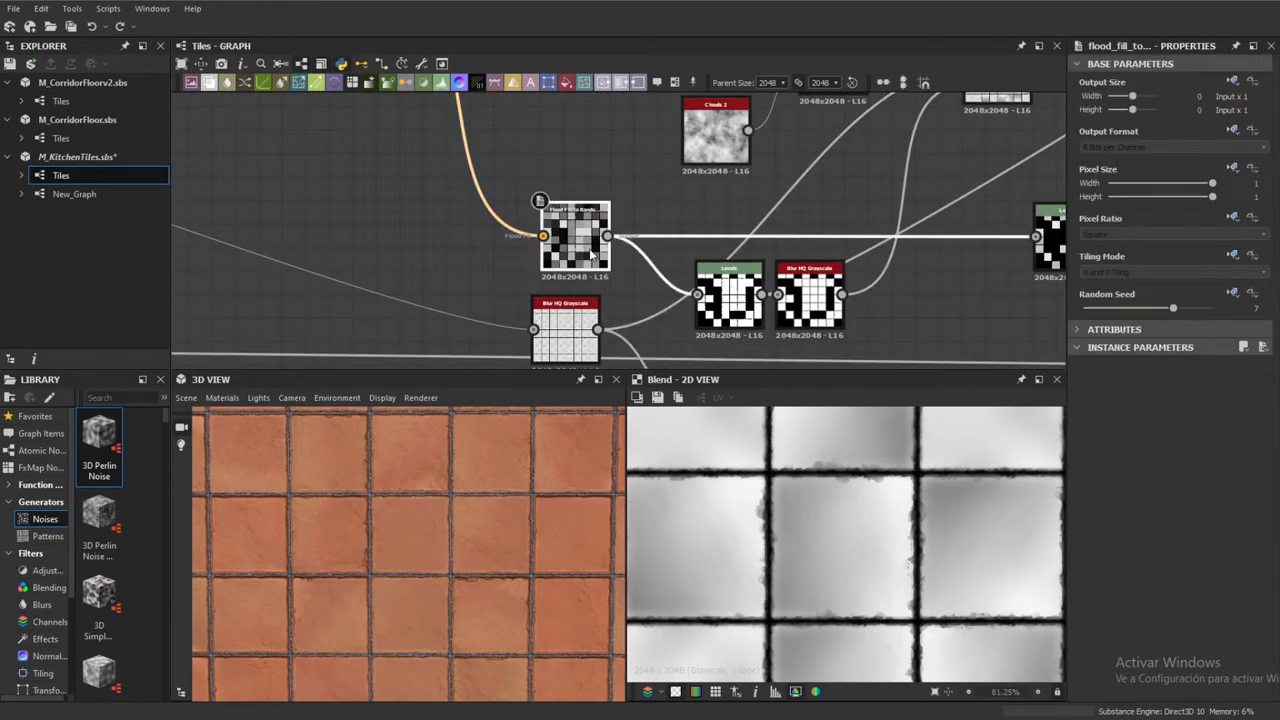
{"action": "double_click", "coordinate": [590, 245]}
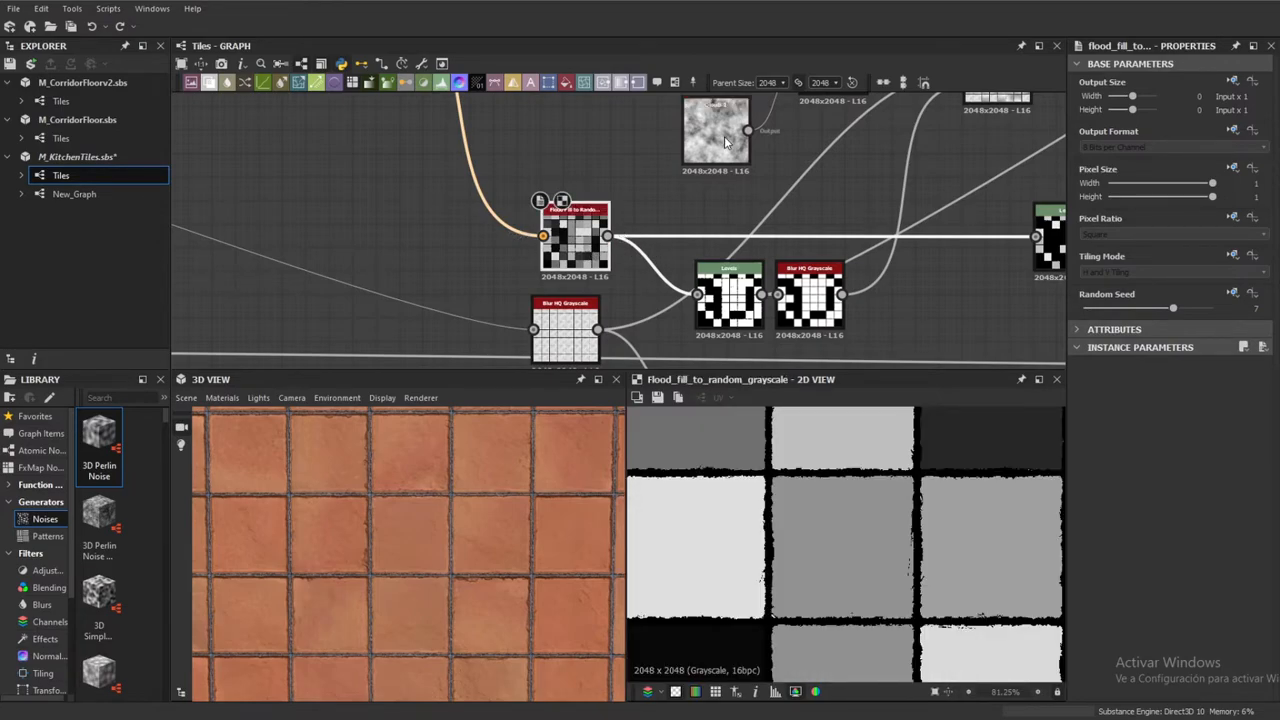
Examine how the gradient branches and the random grayscale branch connect from Flood Fill to the downstream Blend nodes
{"action": "scroll", "coordinate": [746, 213], "scroll_direction": "down", "scroll_amount": 4}
{"action": "scroll", "coordinate": [776, 210], "scroll_direction": "up", "scroll_amount": 3}
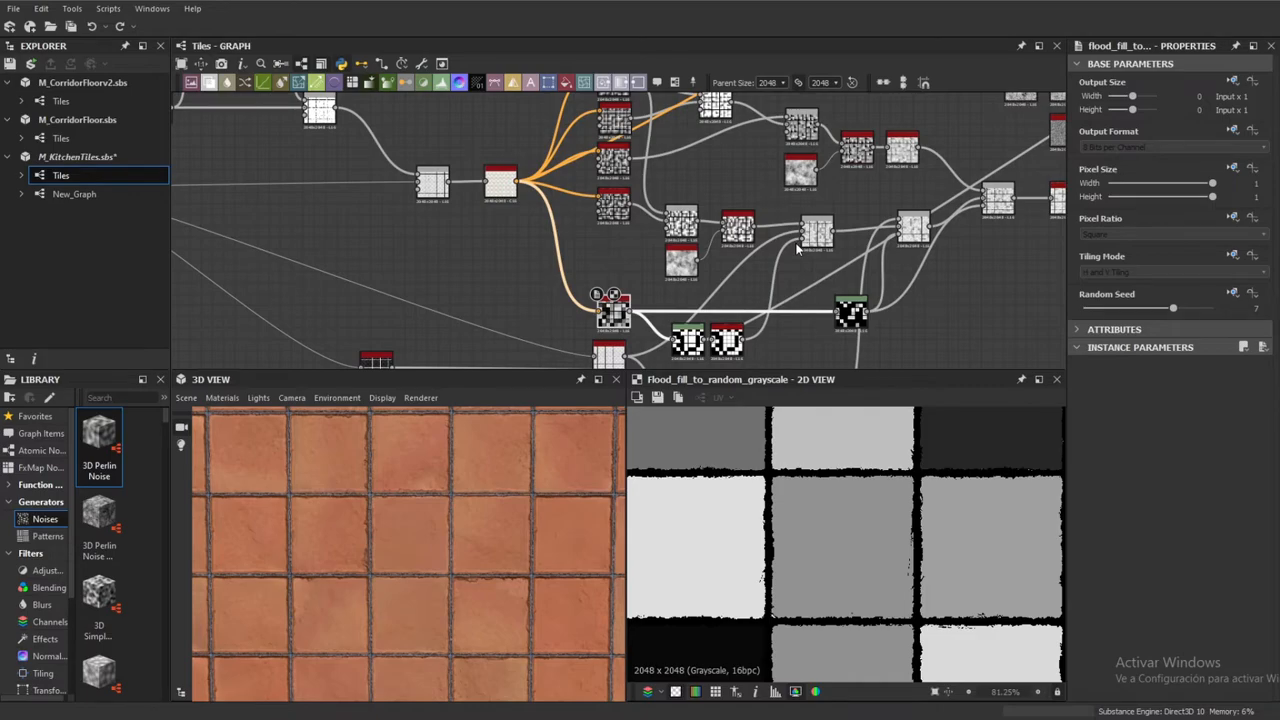
{"action": "middle_click_drag", "start_coordinate": [797, 252], "coordinate": [799, 290]}
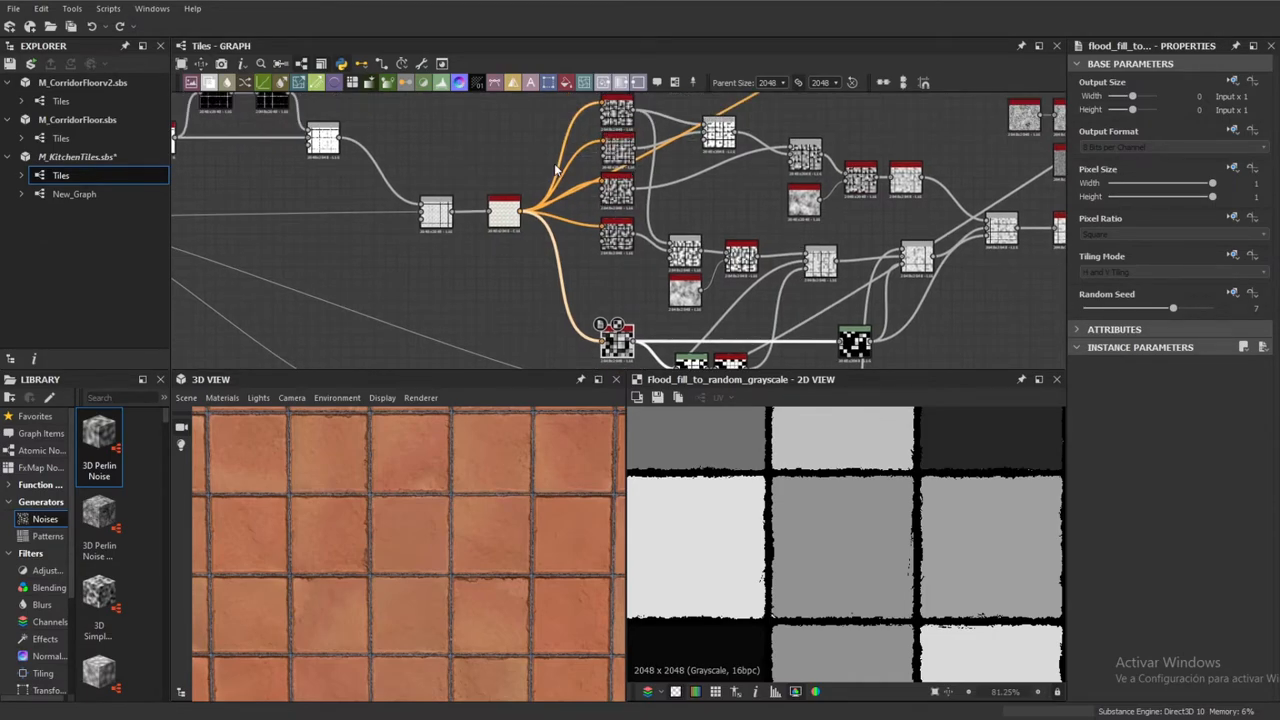
{"action": "middle_click_drag", "start_coordinate": [725, 235], "coordinate": [645, 240]}
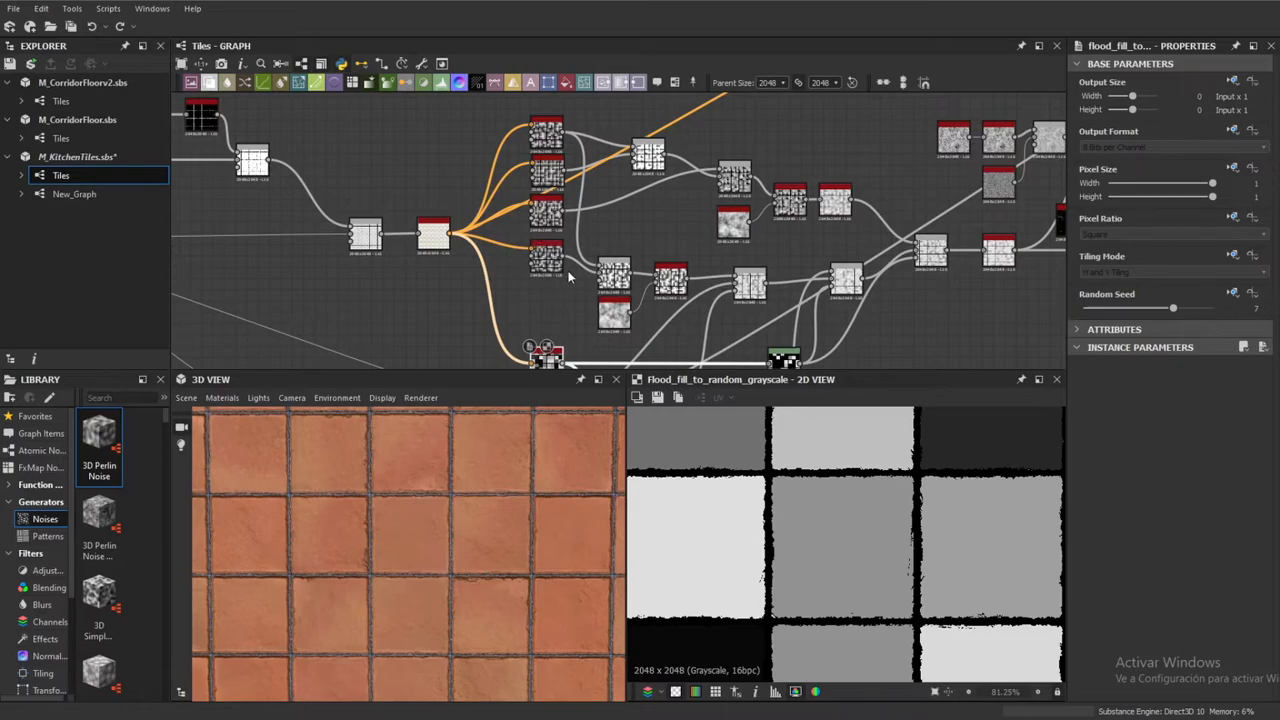
{"action": "middle_click_drag", "start_coordinate": [615, 301], "coordinate": [686, 204]}
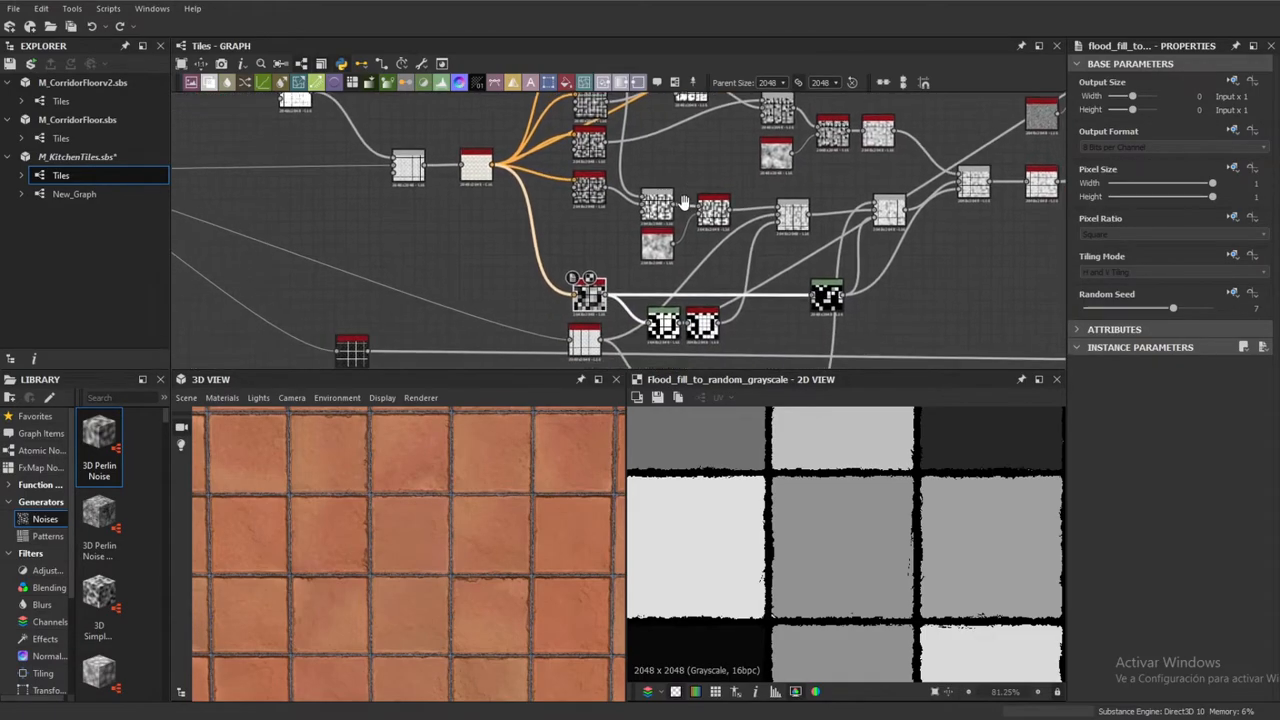
Preview the Flood Fill node and examine its output and settings
{"action": "double_click", "coordinate": [479, 178]}
{"action": "scroll", "coordinate": [479, 177], "scroll_direction": "up", "scroll_amount": 4}
{"action": "scroll", "coordinate": [479, 160], "scroll_direction": "down", "scroll_amount": 2}
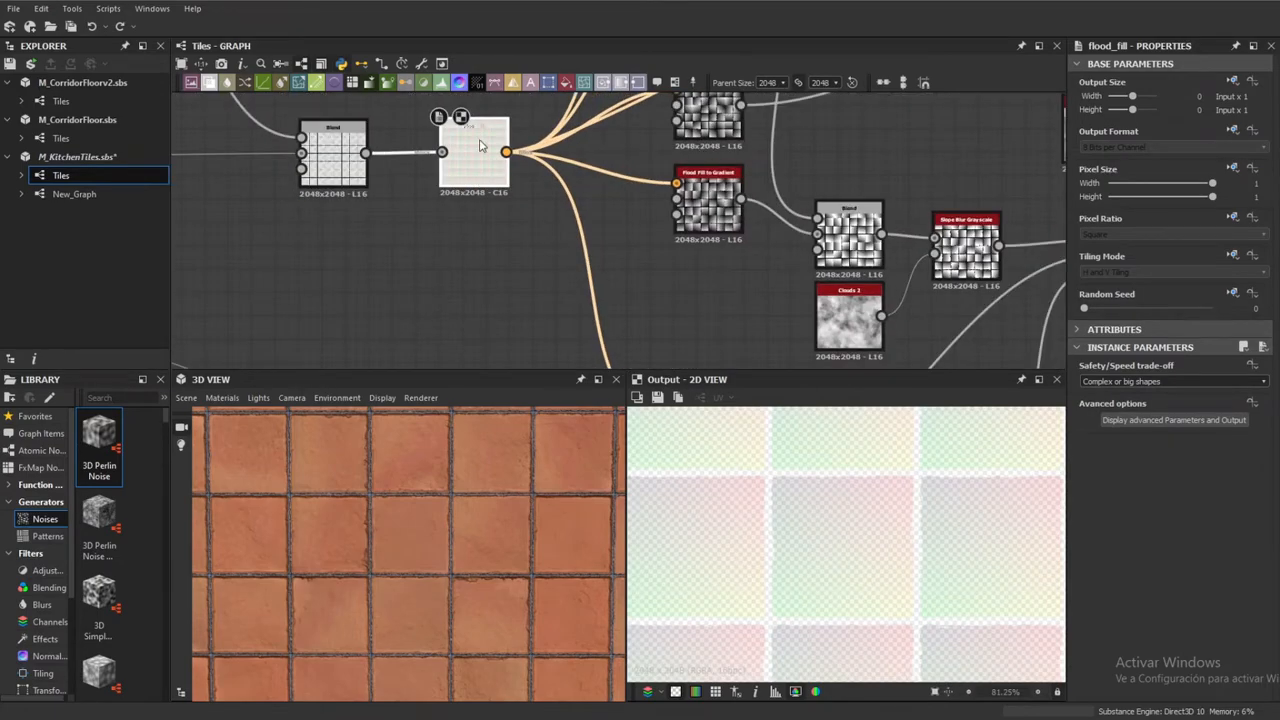
{"action": "scroll", "coordinate": [479, 147], "scroll_direction": "up", "scroll_amount": 4}
{"action": "scroll", "coordinate": [479, 150], "scroll_direction": "down", "scroll_amount": 5}
Preview the Flood Fill to Random Grayscale node again and trace its output to the Levels and Blur HQ Grayscale nodes
{"action": "middle_click_drag", "start_coordinate": [611, 271], "coordinate": [538, 166]}
{"action": "double_click", "coordinate": [589, 246]}
{"action": "middle_click_drag", "start_coordinate": [608, 236], "coordinate": [577, 214]}
{"action": "scroll", "coordinate": [555, 224], "scroll_direction": "up", "scroll_amount": 3}
{"action": "scroll", "coordinate": [552, 223], "scroll_direction": "up", "scroll_amount": 3}
{"action": "scroll", "coordinate": [552, 223], "scroll_direction": "down", "scroll_amount": 2}
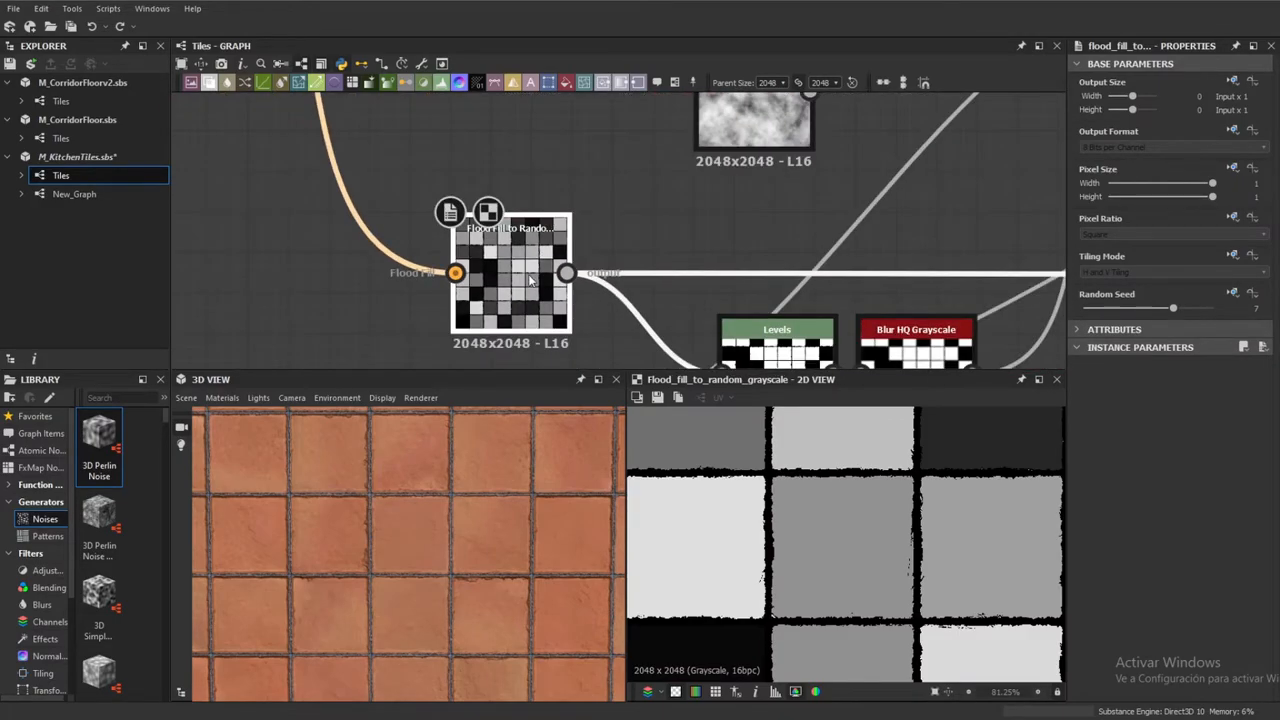
{"action": "scroll", "coordinate": [530, 270], "scroll_direction": "down", "scroll_amount": 5}
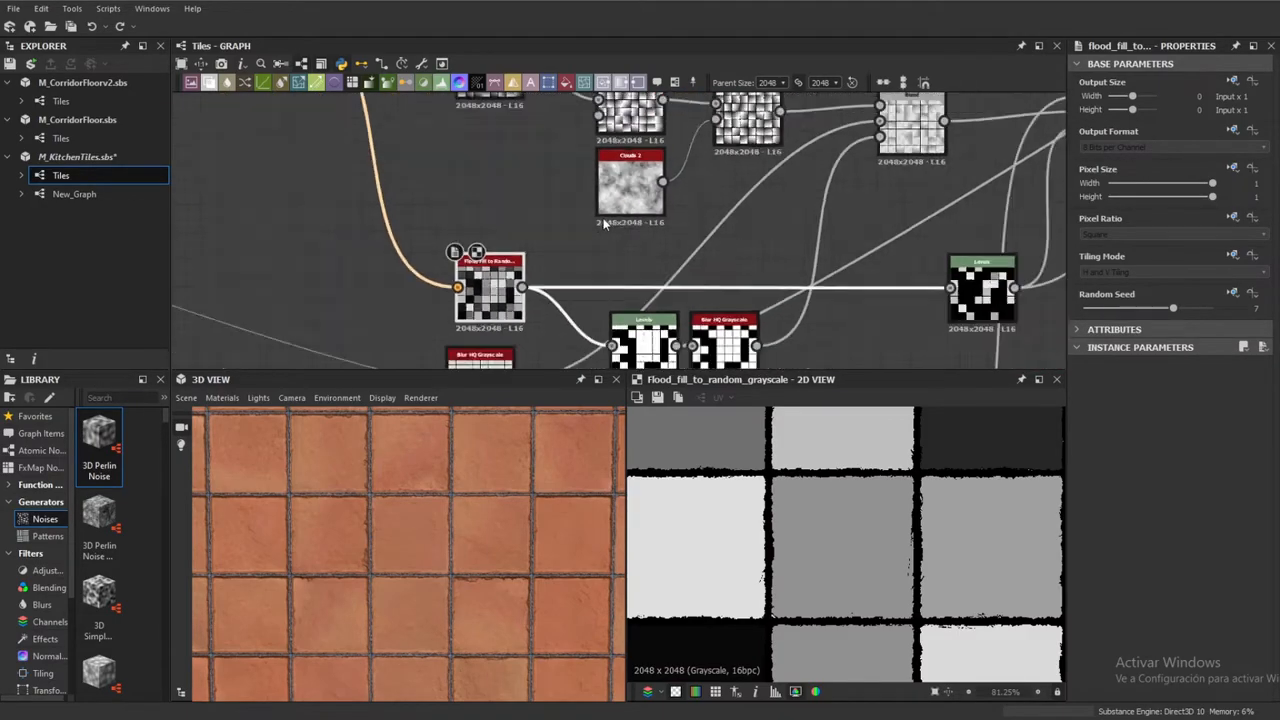
{"action": "middle_click_drag", "start_coordinate": [720, 173], "coordinate": [729, 236]}
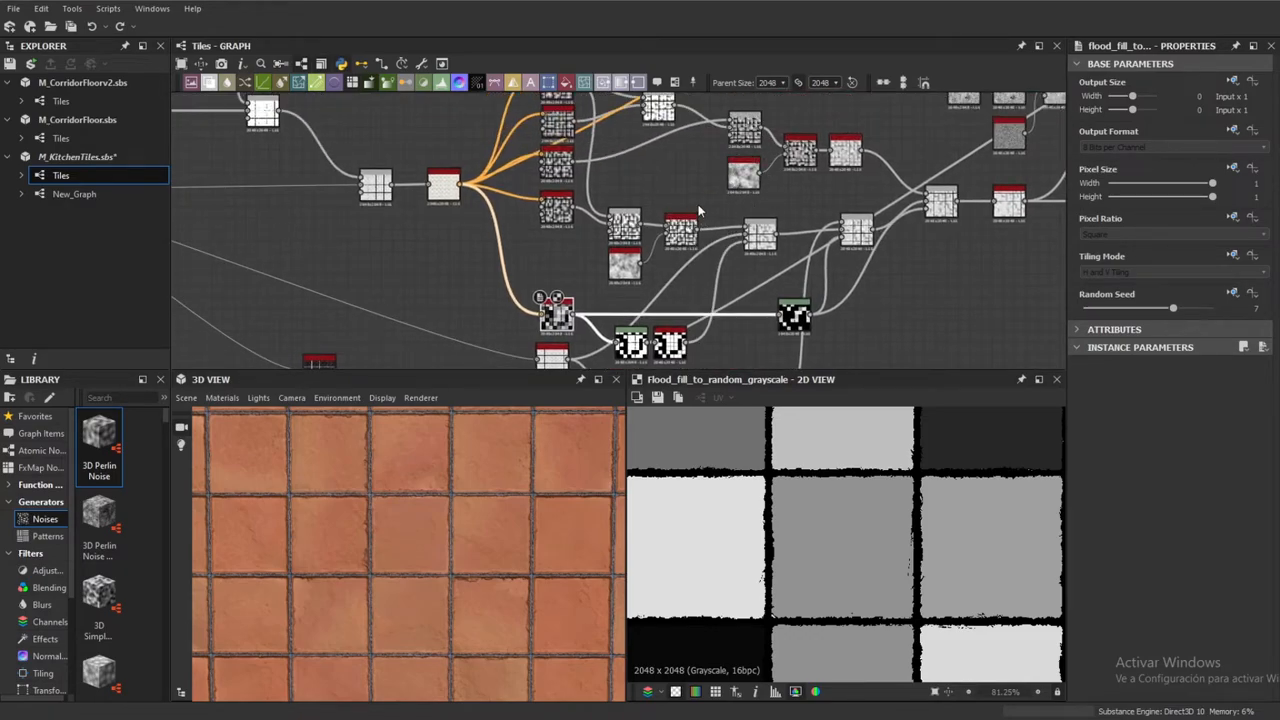
View the whole random grayscale tile pattern, and preview the Levels node that turns it into a black-and-white tile mask
{"action": "scroll", "coordinate": [845, 578], "scroll_direction": "down", "scroll_amount": 5}
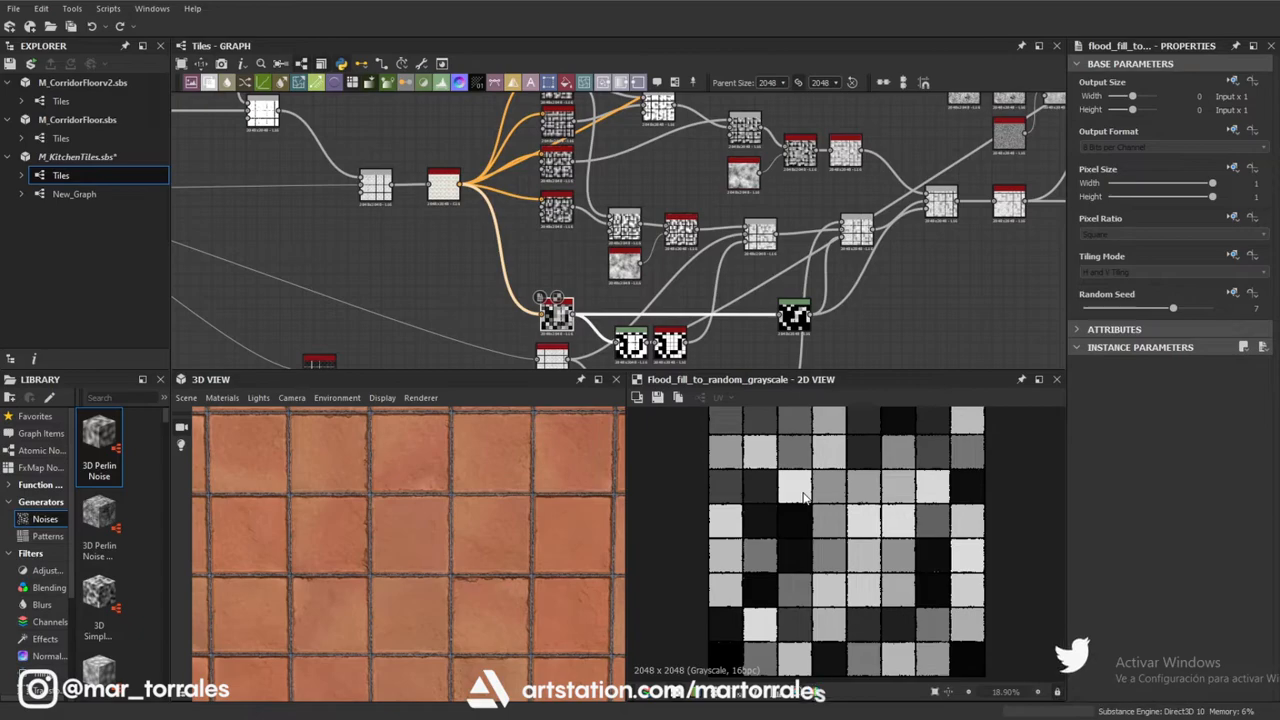
{"action": "middle_click_drag", "start_coordinate": [679, 295], "coordinate": [648, 275]}
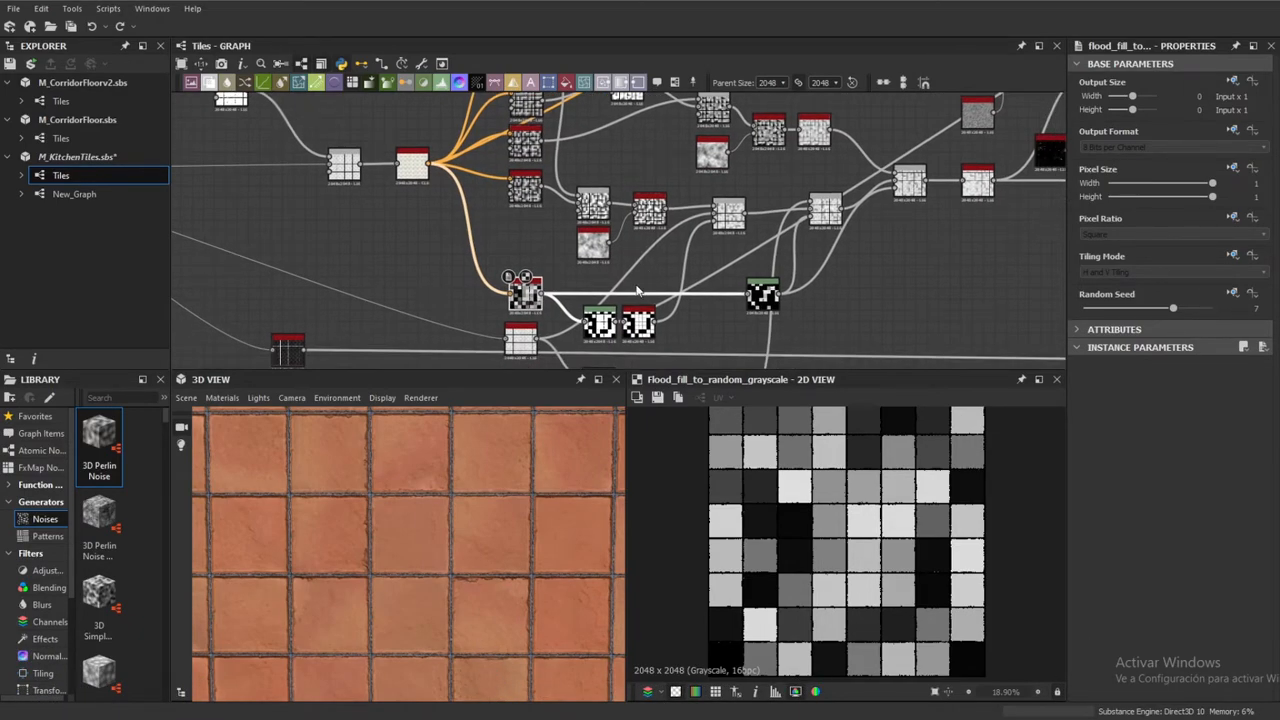
{"action": "left_click", "coordinate": [600, 322]}
{"action": "scroll", "coordinate": [600, 325], "scroll_direction": "up", "scroll_amount": 5}
{"action": "scroll", "coordinate": [598, 325], "scroll_direction": "down", "scroll_amount": 4}
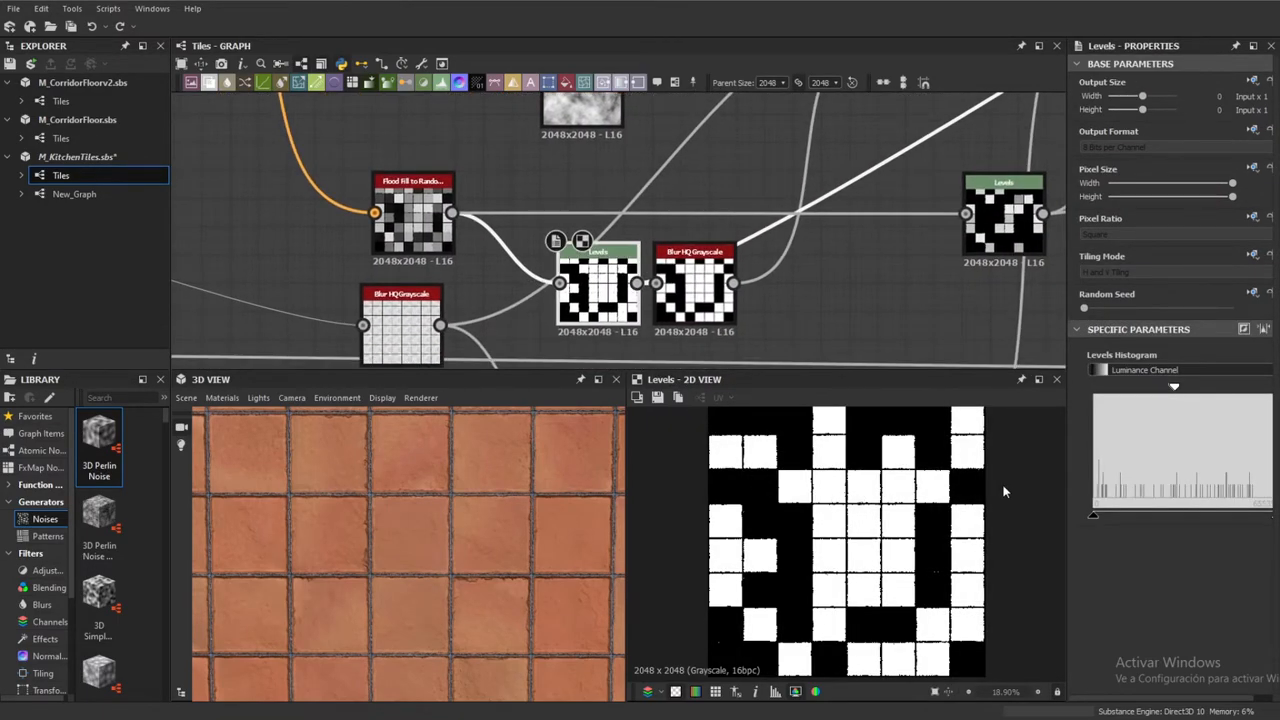
{"action": "scroll", "coordinate": [733, 313], "scroll_direction": "down", "scroll_amount": 1}
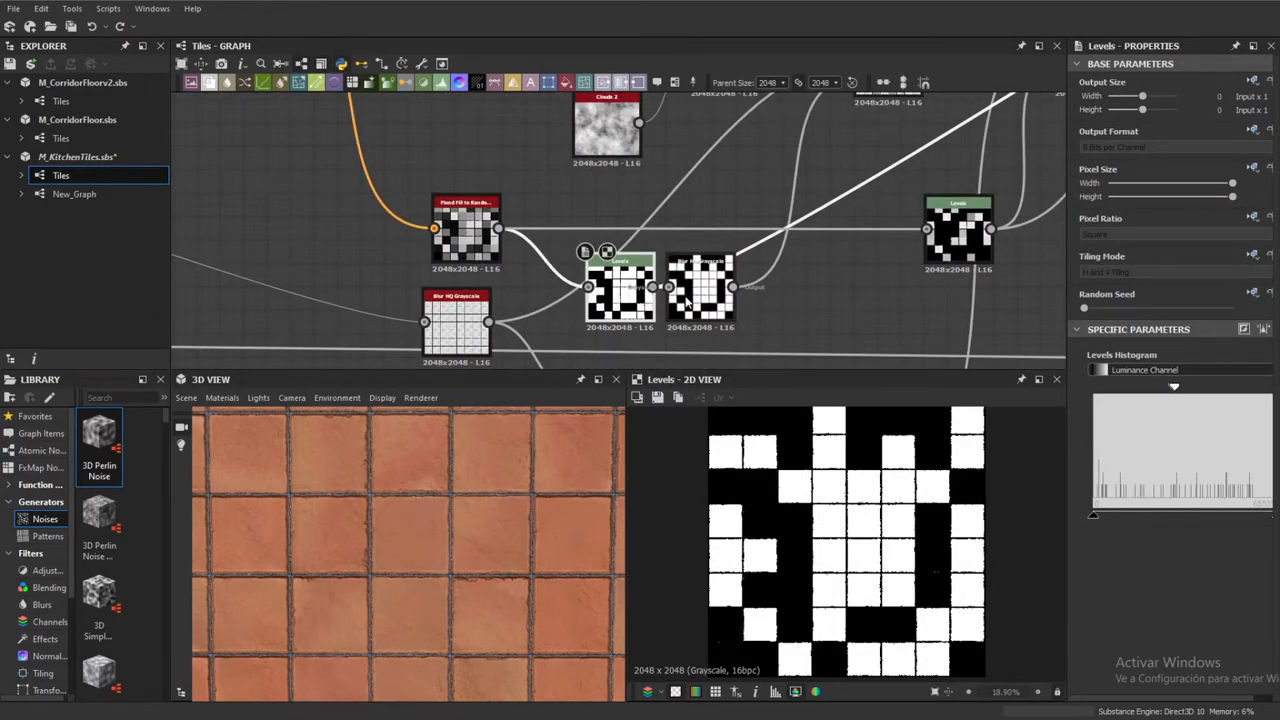
Preview the Blur HQ Grayscale node after Levels and trace its output to the opacity input of the Blend node
{"action": "left_click", "coordinate": [690, 298]}
{"action": "scroll", "coordinate": [658, 290], "scroll_direction": "up", "scroll_amount": 1}
{"action": "scroll", "coordinate": [690, 288], "scroll_direction": "down", "scroll_amount": 1}
{"action": "scroll", "coordinate": [700, 285], "scroll_direction": "up", "scroll_amount": 1}
{"action": "scroll", "coordinate": [703, 283], "scroll_direction": "down", "scroll_amount": 1}
{"action": "scroll", "coordinate": [703, 283], "scroll_direction": "down", "scroll_amount": 1}
{"action": "scroll", "coordinate": [695, 282], "scroll_direction": "up", "scroll_amount": 1}
{"action": "scroll", "coordinate": [688, 280], "scroll_direction": "up", "scroll_amount": 1}
{"action": "scroll", "coordinate": [688, 275], "scroll_direction": "up", "scroll_amount": 3}
{"action": "middle_click_drag", "start_coordinate": [810, 219], "coordinate": [672, 200]}
{"action": "middle_click_drag", "start_coordinate": [759, 186], "coordinate": [741, 351]}
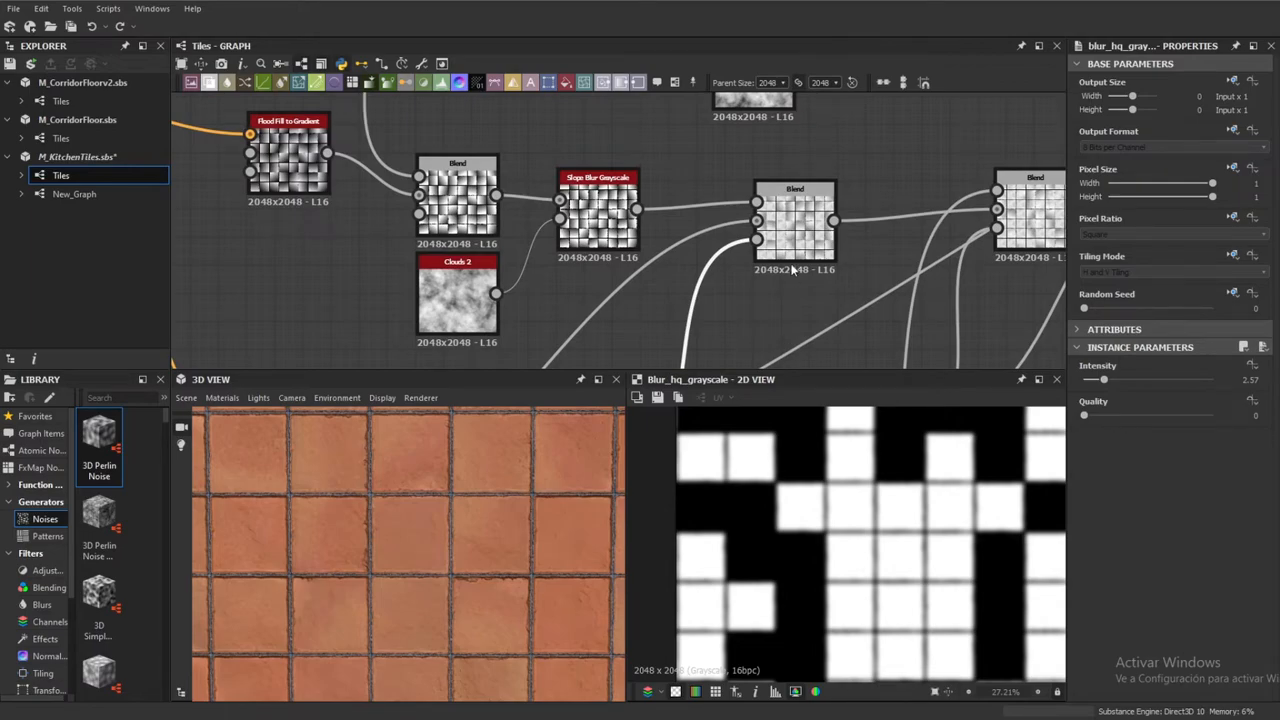
Preview the Switch-mode Blend node after Slope Blur Grayscale and examine the connections feeding its three inputs
{"action": "double_click", "coordinate": [772, 240]}
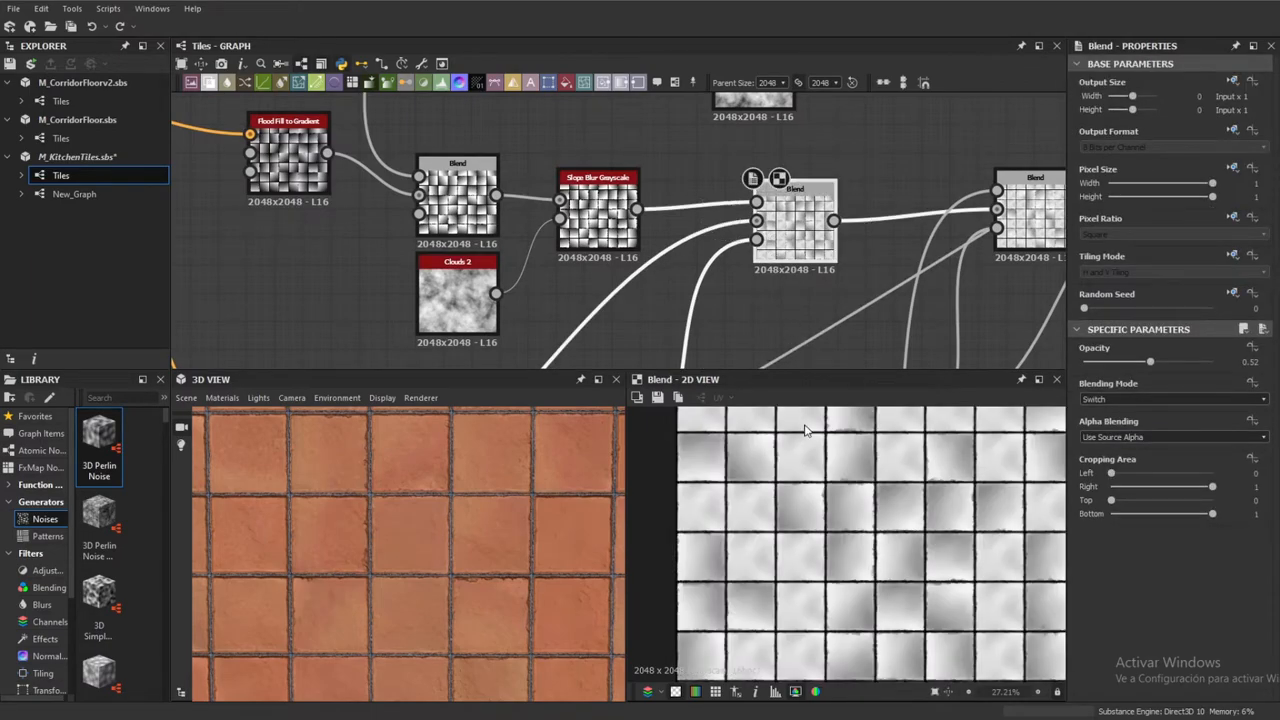
{"action": "middle_click_drag", "start_coordinate": [788, 292], "coordinate": [759, 320]}
{"action": "middle_click_drag", "start_coordinate": [627, 300], "coordinate": [711, 253]}
{"action": "scroll", "coordinate": [764, 193], "scroll_direction": "down", "scroll_amount": 2}
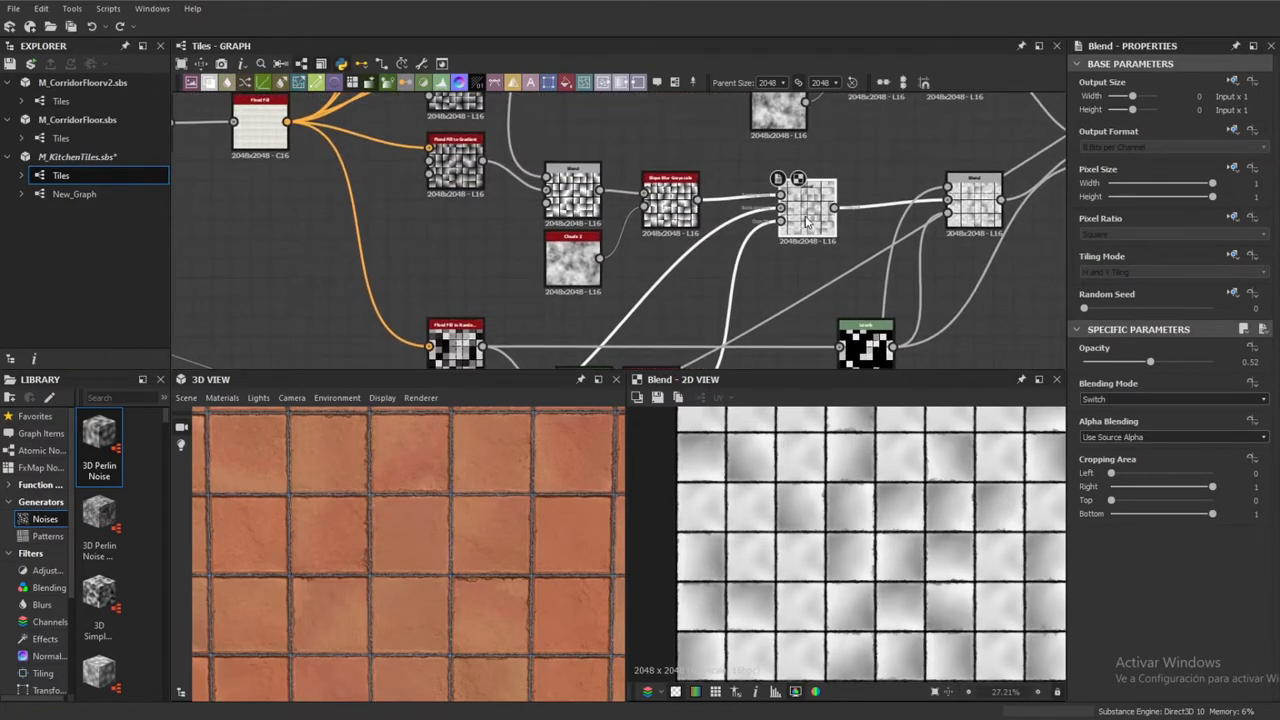
{"action": "scroll", "coordinate": [794, 232], "scroll_direction": "up", "scroll_amount": 5}
{"action": "scroll", "coordinate": [792, 220], "scroll_direction": "down", "scroll_amount": 2}
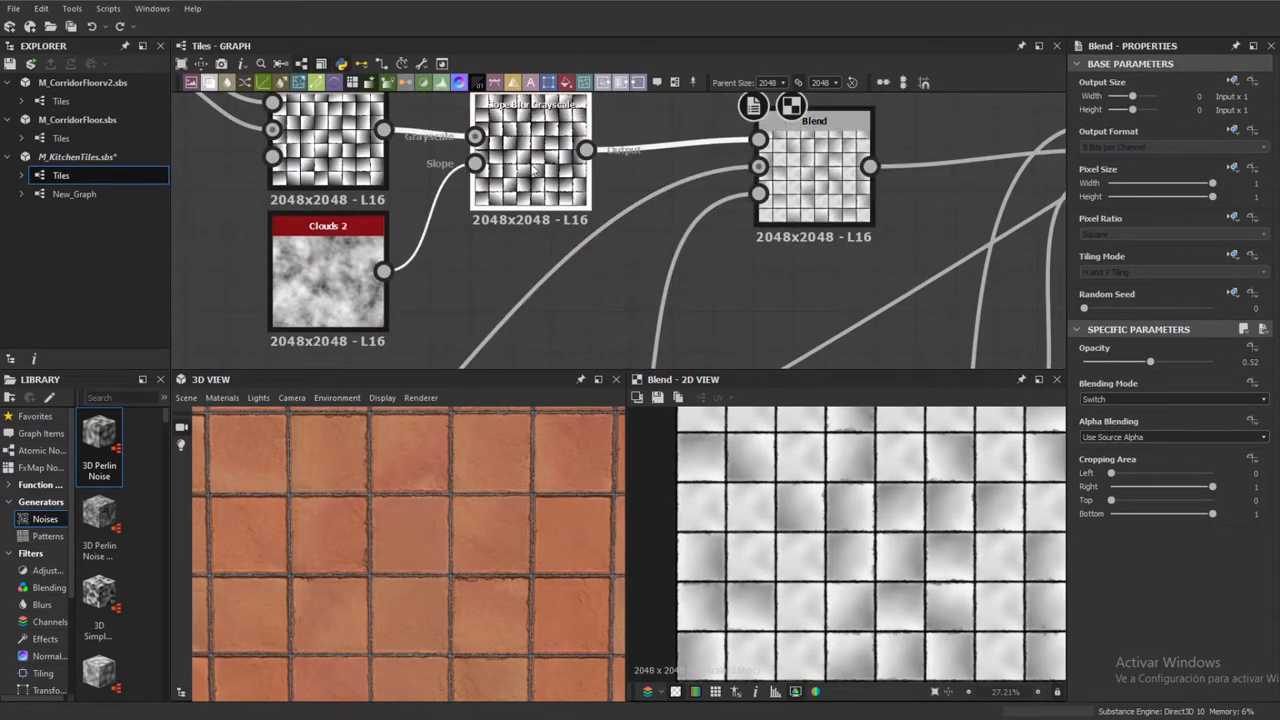
Compare the Slope Blur Grayscale output with the result of the Blend node that follows it
{"action": "double_click", "coordinate": [540, 160]}
{"action": "scroll", "coordinate": [890, 468], "scroll_direction": "up", "scroll_amount": 3}
{"action": "middle_click_drag", "start_coordinate": [728, 157], "coordinate": [716, 248]}
{"action": "double_click", "coordinate": [819, 228]}
Preview the Blur HQ Grayscale node that supplies the Blend's background and trace its input upstream
{"action": "scroll", "coordinate": [800, 230], "scroll_direction": "down", "scroll_amount": 4}
{"action": "double_click", "coordinate": [650, 279]}
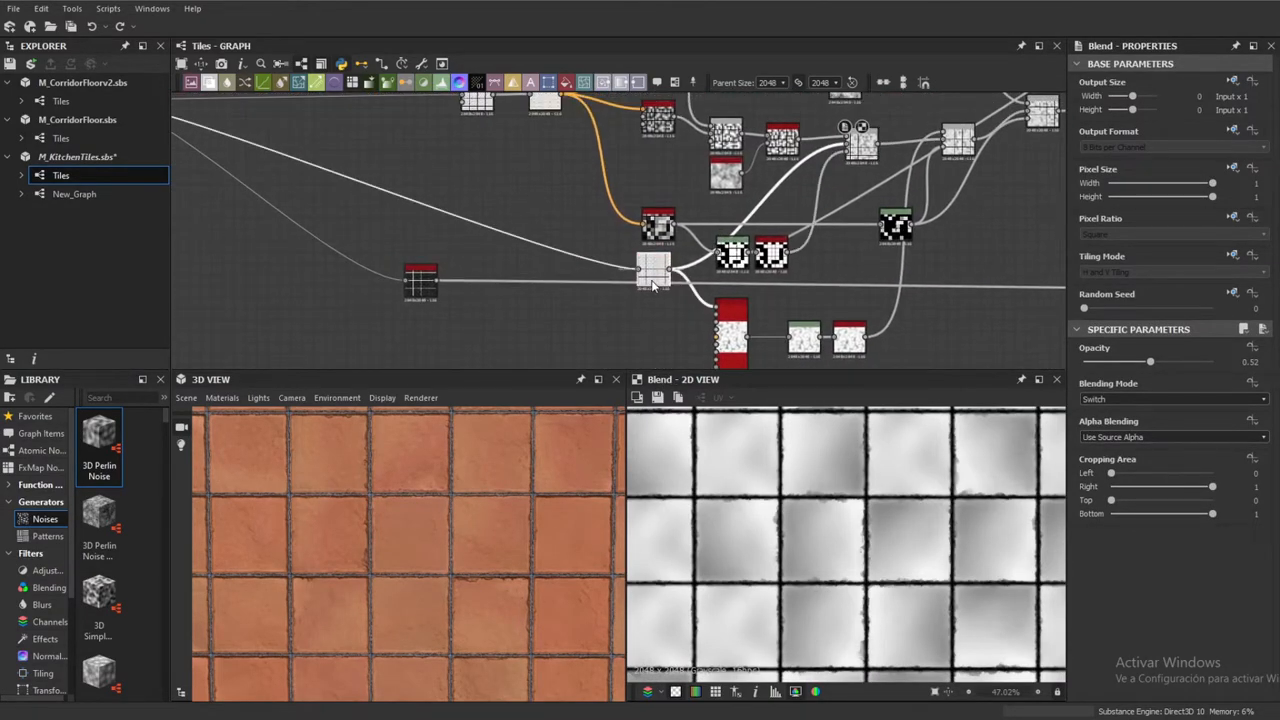
{"action": "scroll", "coordinate": [683, 260], "scroll_direction": "down", "scroll_amount": 3}
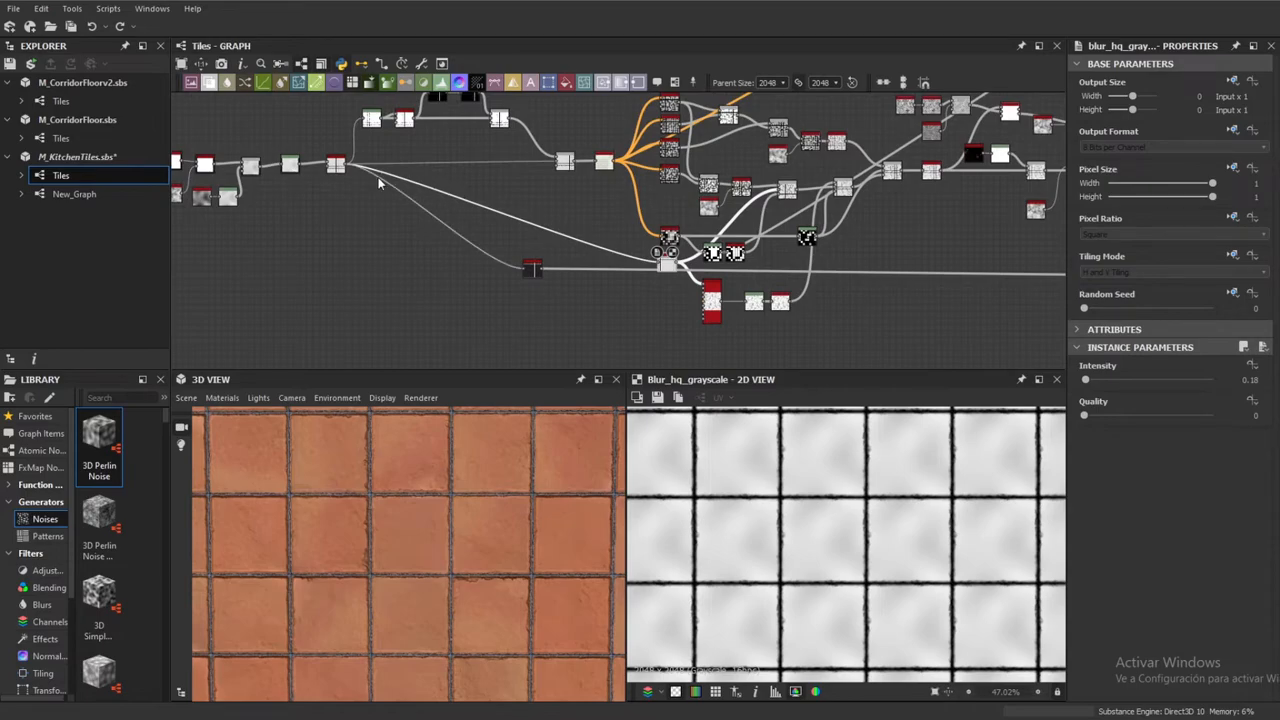
Preview the source Tile Generator node and examine where its output branches in the graph
{"action": "left_click", "coordinate": [334, 164]}
{"action": "double_click", "coordinate": [336, 164]}
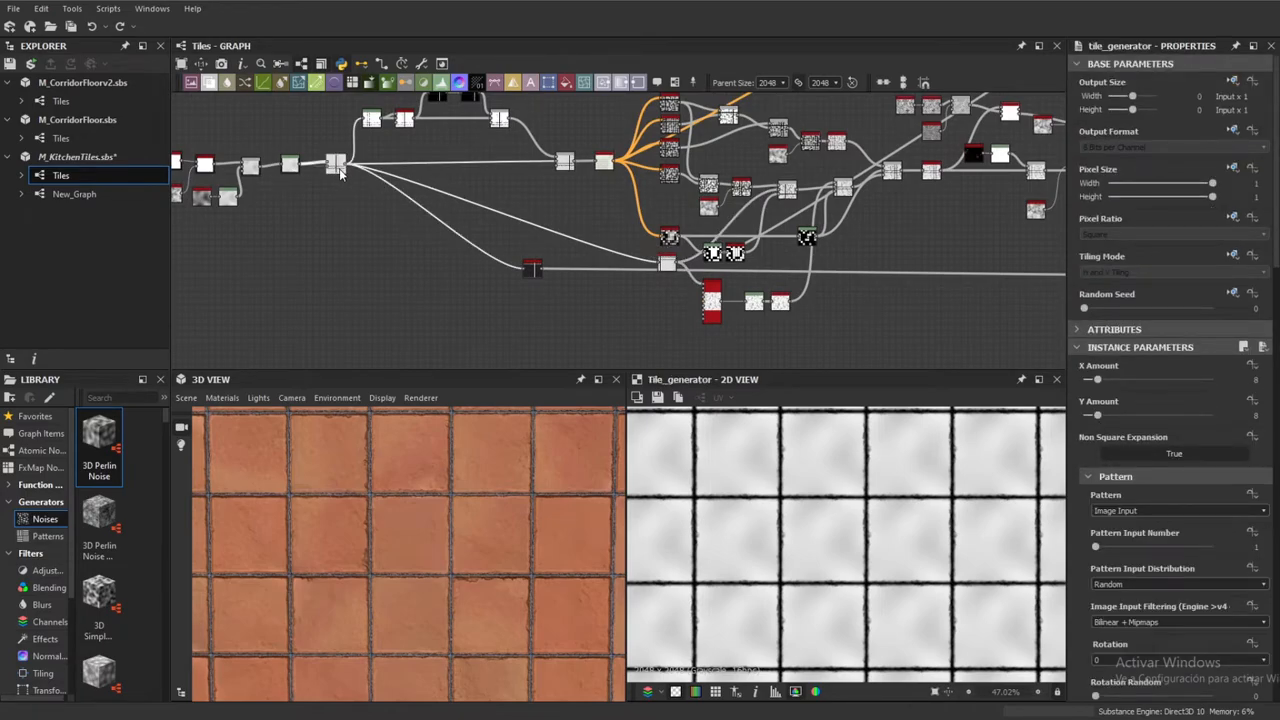
{"action": "scroll", "coordinate": [360, 235], "scroll_direction": "up", "scroll_amount": 5}
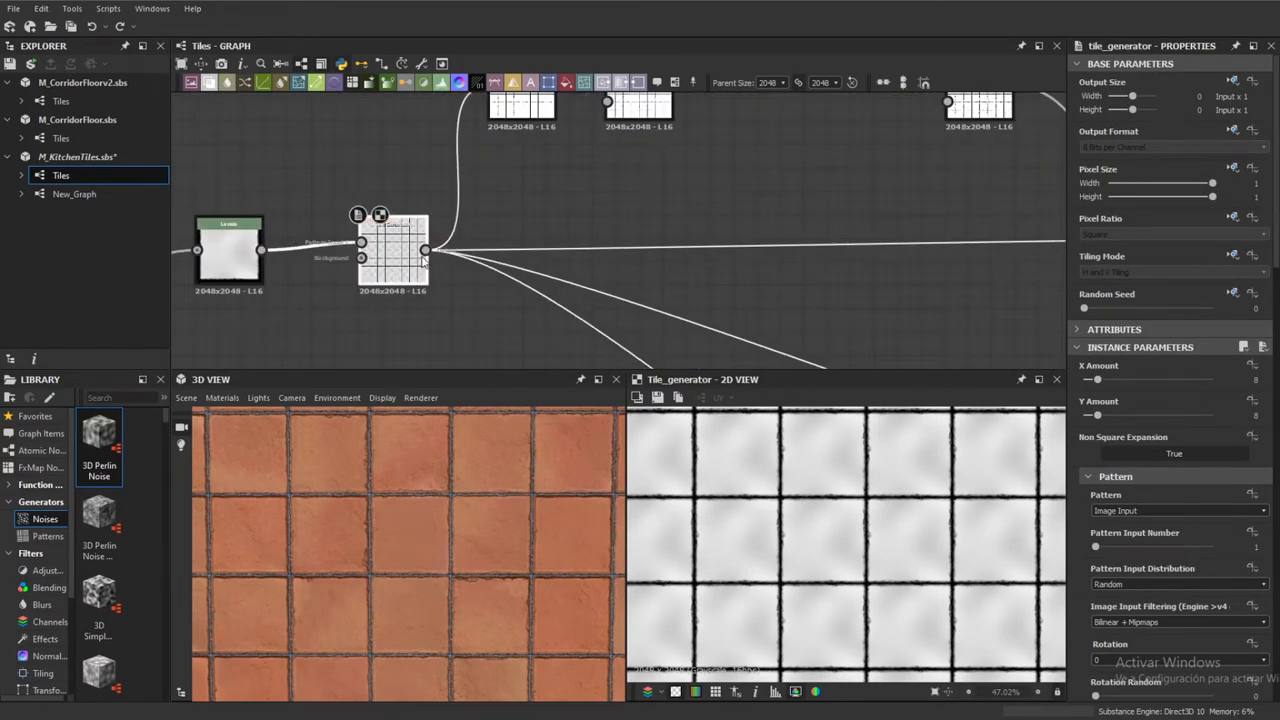
{"action": "scroll", "coordinate": [424, 260], "scroll_direction": "down", "scroll_amount": 2}
{"action": "scroll", "coordinate": [420, 252], "scroll_direction": "up", "scroll_amount": 4}
{"action": "scroll", "coordinate": [406, 225], "scroll_direction": "down", "scroll_amount": 7}
{"action": "scroll", "coordinate": [628, 268], "scroll_direction": "up", "scroll_amount": 5}
Preview the blurred base tiles again and follow their connection back to the Blend node's background input
{"action": "double_click", "coordinate": [670, 302]}
{"action": "scroll", "coordinate": [670, 300], "scroll_direction": "up", "scroll_amount": 2}
{"action": "scroll", "coordinate": [670, 300], "scroll_direction": "down", "scroll_amount": 1}
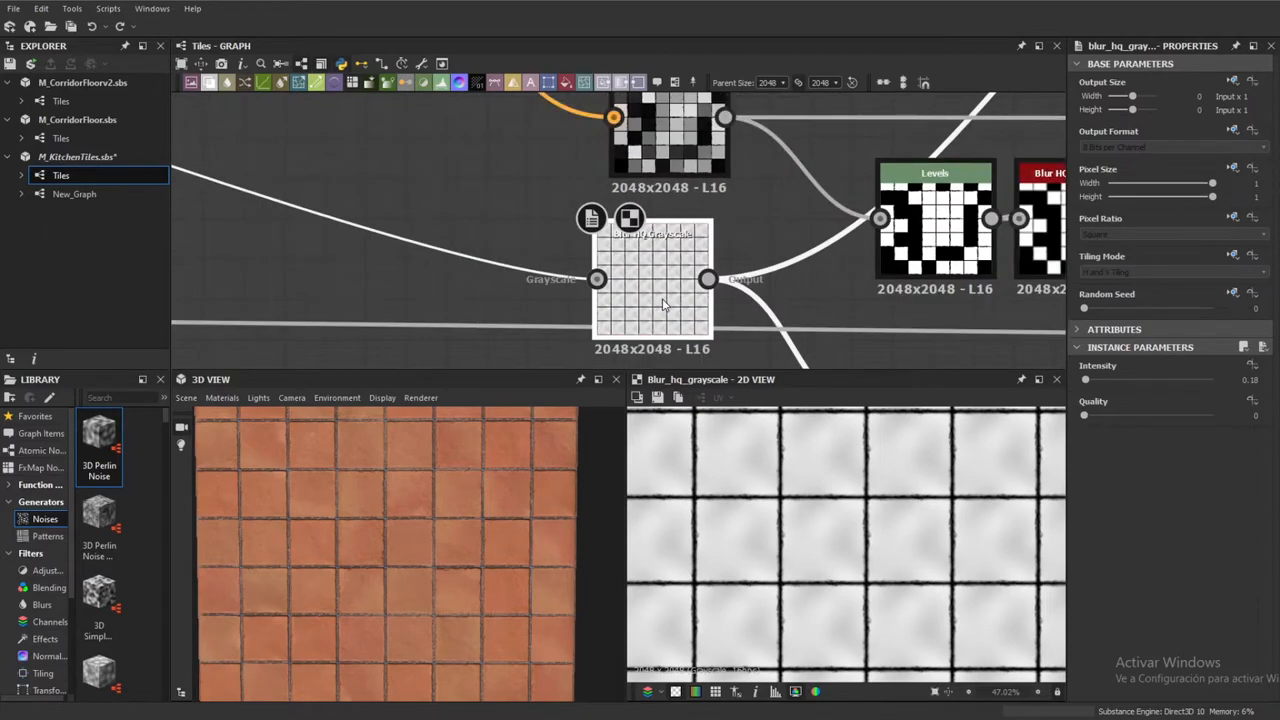
{"action": "middle_click_drag", "start_coordinate": [772, 224], "coordinate": [720, 225]}
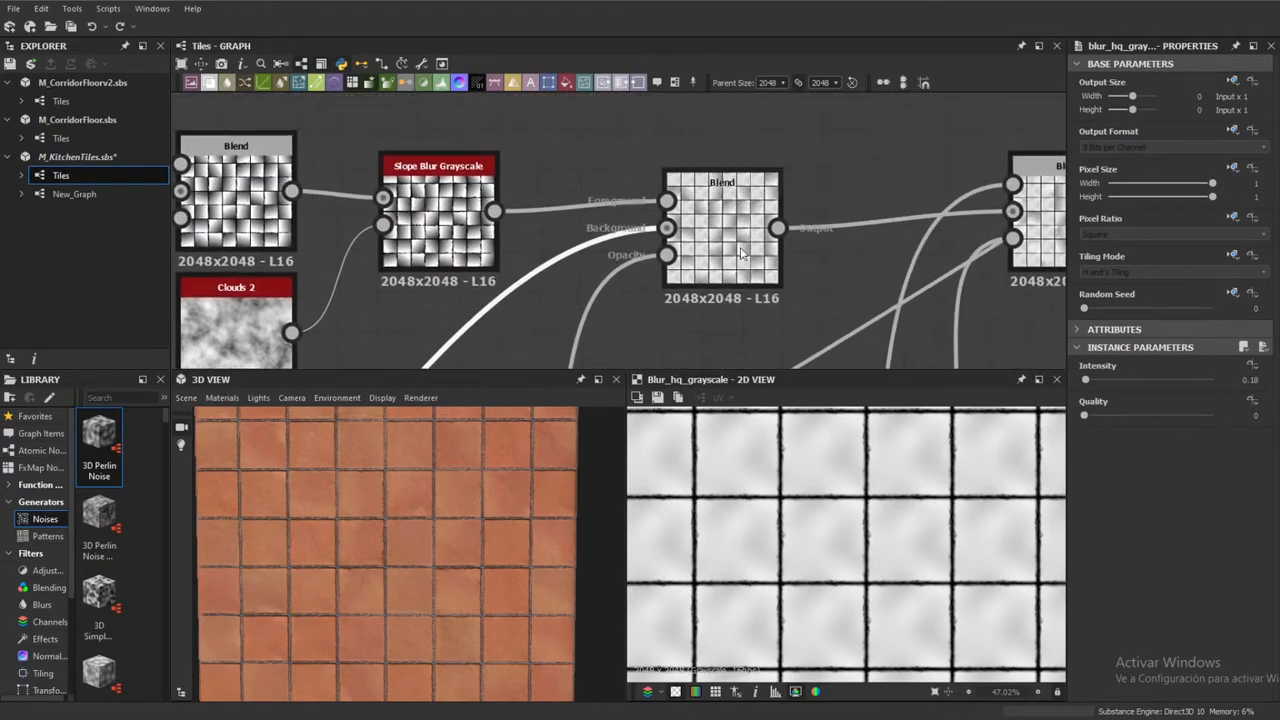
Preview the Switch-mode Blend node and closely inspect the gradients and damaged edges of individual tiles
{"action": "double_click", "coordinate": [722, 225]}
{"action": "scroll", "coordinate": [798, 514], "scroll_direction": "up", "scroll_amount": 5}
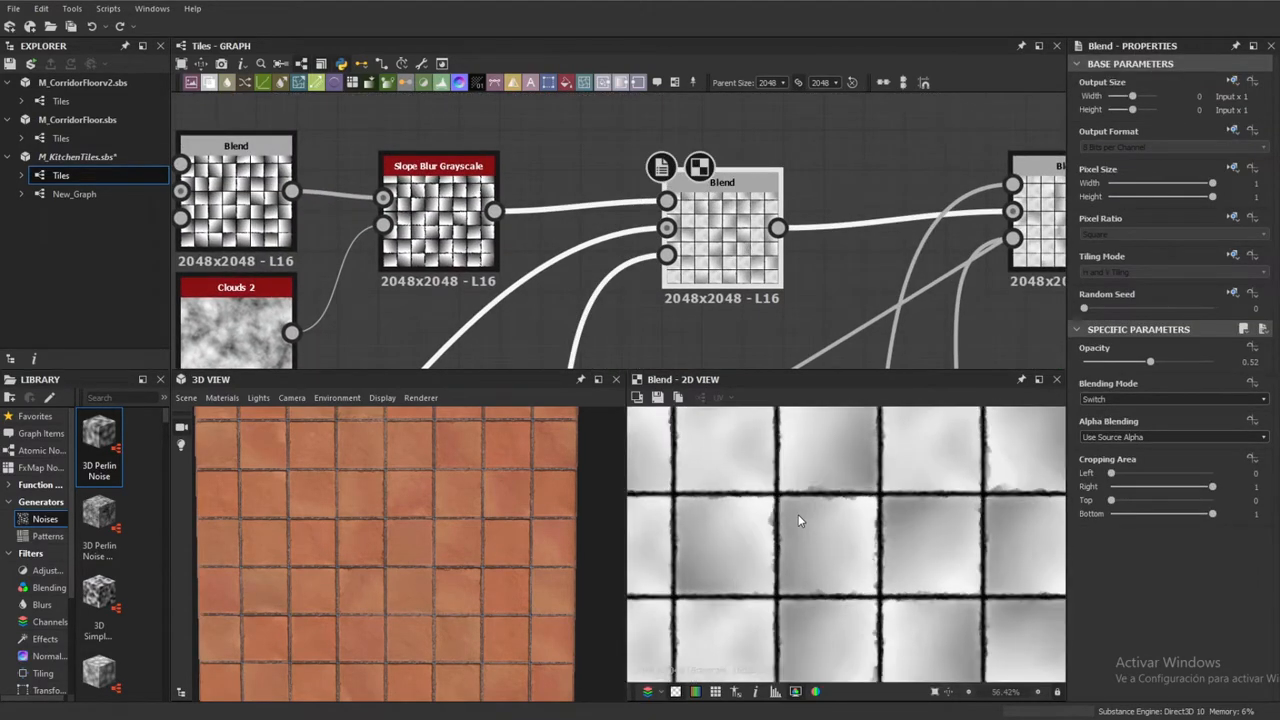
{"action": "middle_click_drag", "start_coordinate": [806, 580], "coordinate": [849, 539]}
{"action": "scroll", "coordinate": [924, 528], "scroll_direction": "up", "scroll_amount": 3}
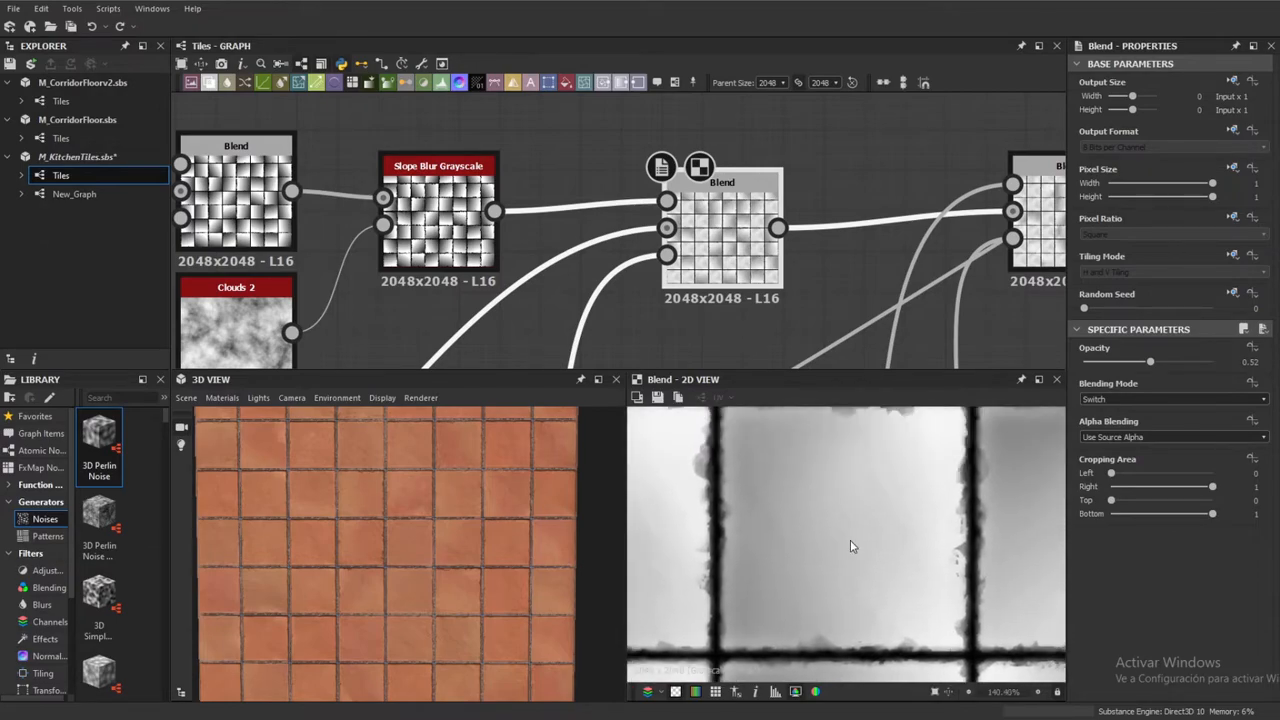
{"action": "middle_click_drag", "start_coordinate": [764, 575], "coordinate": [894, 477]}
{"action": "scroll", "coordinate": [818, 530], "scroll_direction": "down", "scroll_amount": 4}
{"action": "middle_click_drag", "start_coordinate": [787, 506], "coordinate": [769, 597]}
{"action": "scroll", "coordinate": [803, 520], "scroll_direction": "up", "scroll_amount": 5}
{"action": "middle_click_drag", "start_coordinate": [743, 506], "coordinate": [796, 515]}
{"action": "scroll", "coordinate": [796, 520], "scroll_direction": "down", "scroll_amount": 3}
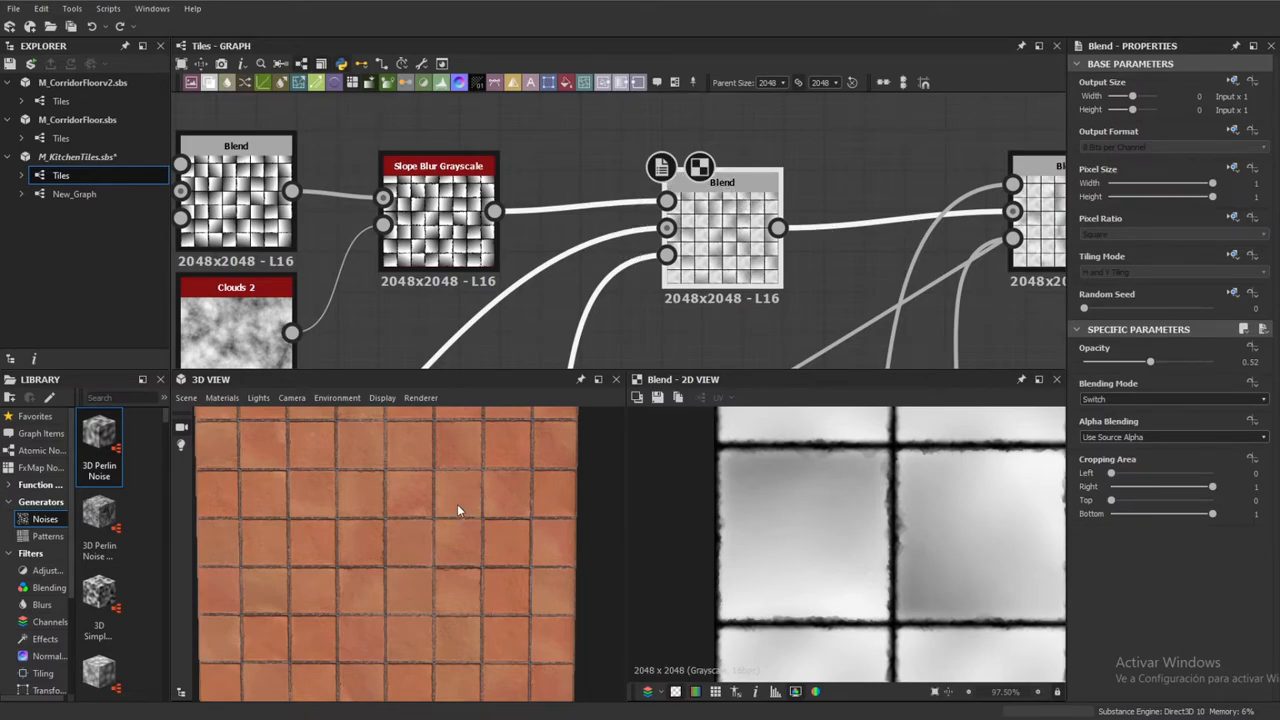
Trace the Blend node's opacity connection back to the Blur HQ Grayscale mask and preview that mask
{"action": "scroll", "coordinate": [797, 248], "scroll_direction": "down", "scroll_amount": 2}
{"action": "scroll", "coordinate": [799, 253], "scroll_direction": "down", "scroll_amount": 5}
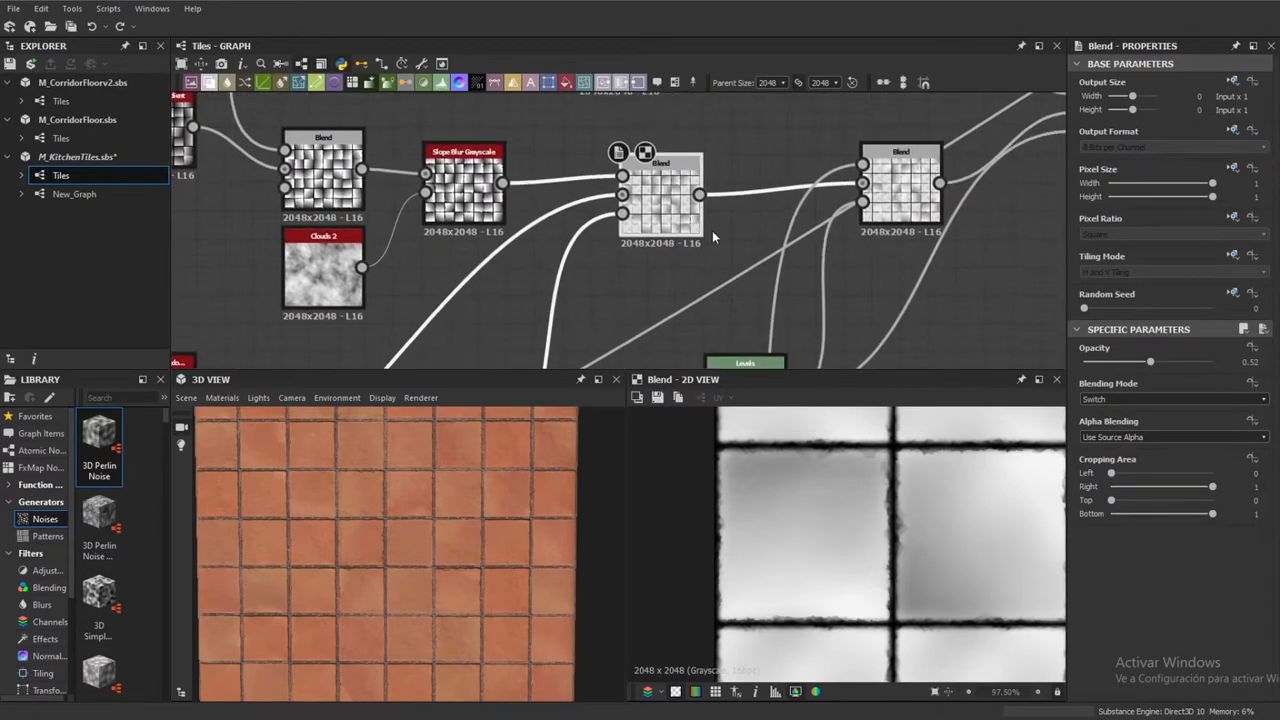
{"action": "middle_click_drag", "start_coordinate": [687, 272], "coordinate": [716, 280]}
{"action": "scroll", "coordinate": [618, 220], "scroll_direction": "up", "scroll_amount": 3}
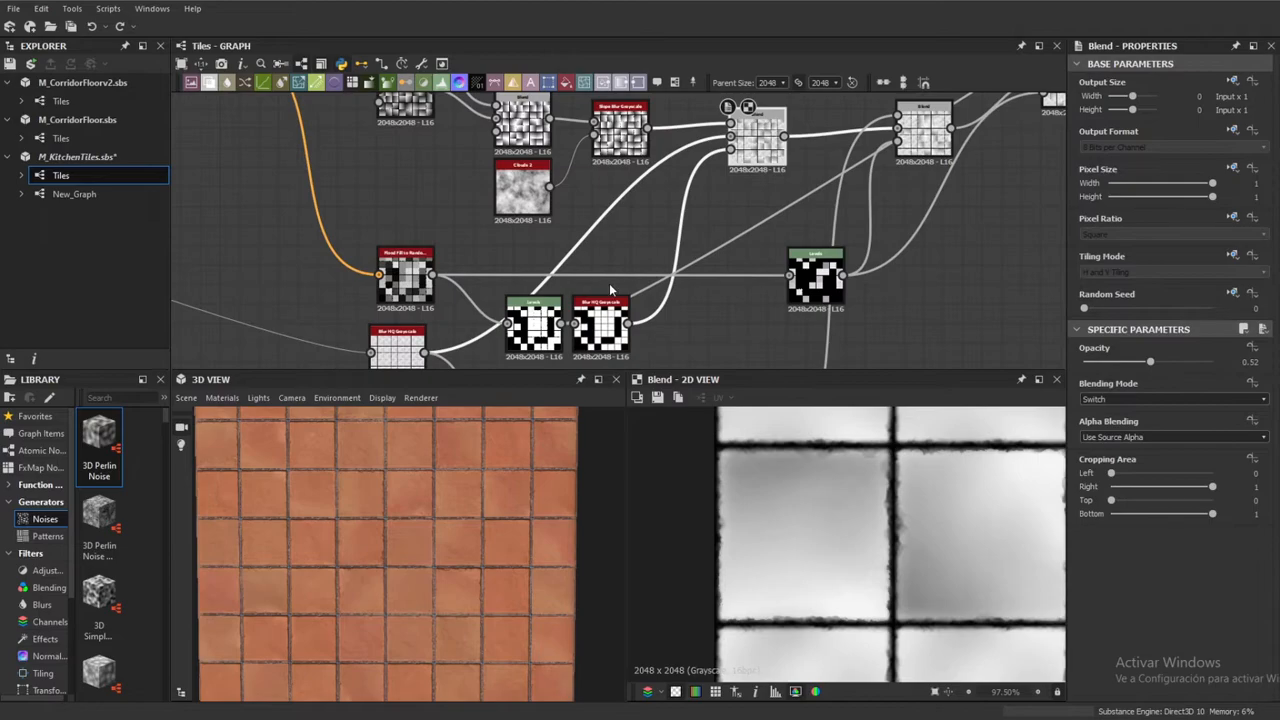
{"action": "middle_click_drag", "start_coordinate": [715, 210], "coordinate": [747, 154]}
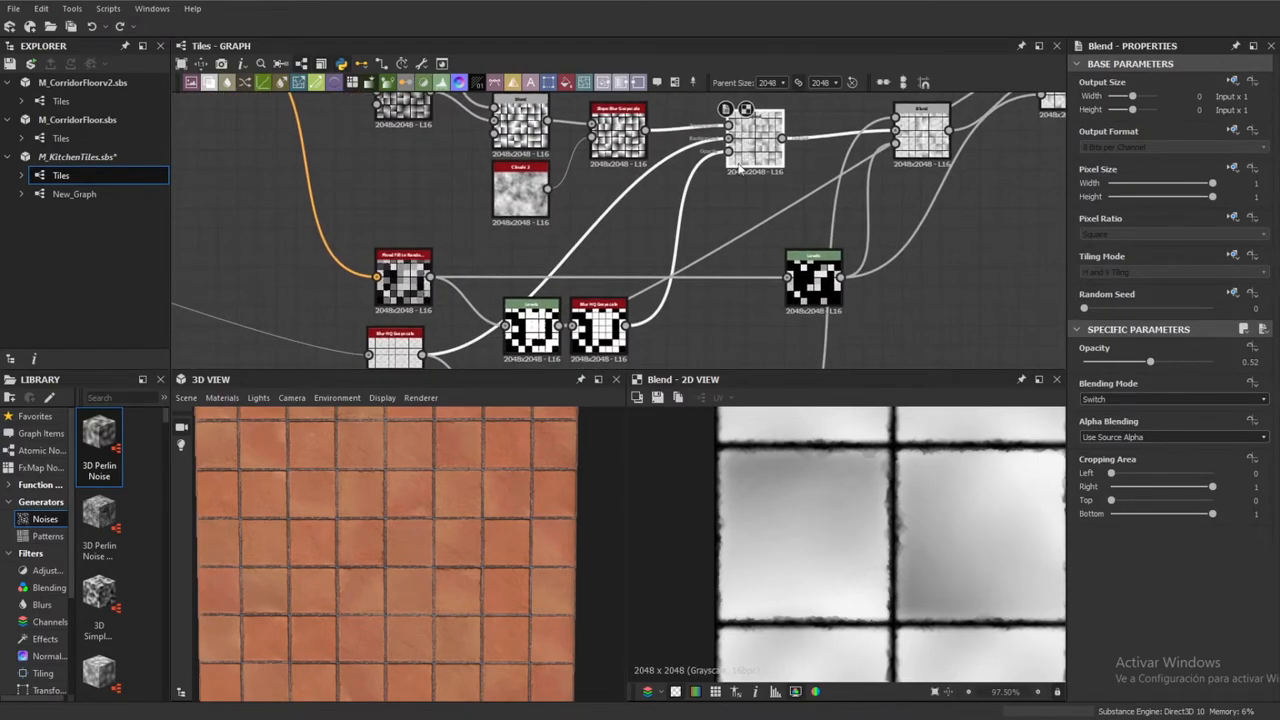
{"action": "left_click", "coordinate": [600, 330]}
{"action": "middle_click_drag", "start_coordinate": [819, 185], "coordinate": [773, 205]}
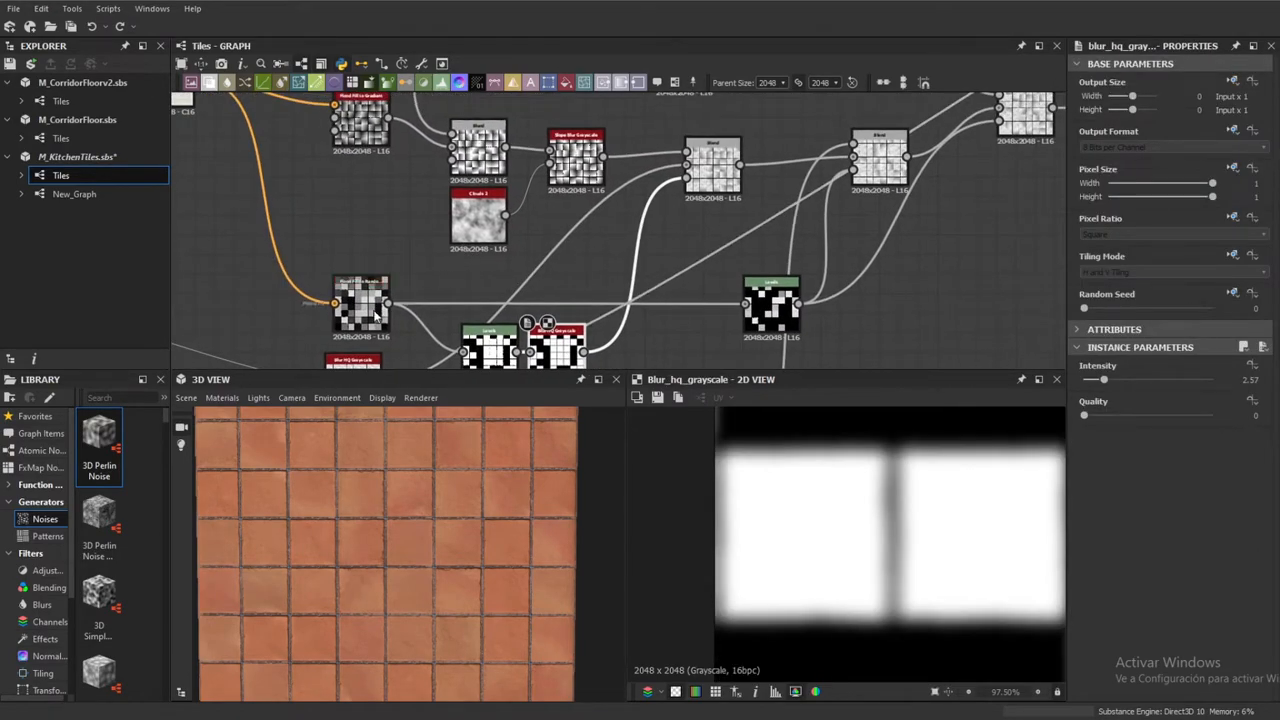
Preview the Flood Fill to Random Grayscale node and examine its branches to the two Levels nodes
{"action": "left_click", "coordinate": [358, 294]}
{"action": "scroll", "coordinate": [358, 295], "scroll_direction": "up", "scroll_amount": 1}
{"action": "scroll", "coordinate": [358, 294], "scroll_direction": "down", "scroll_amount": 2}
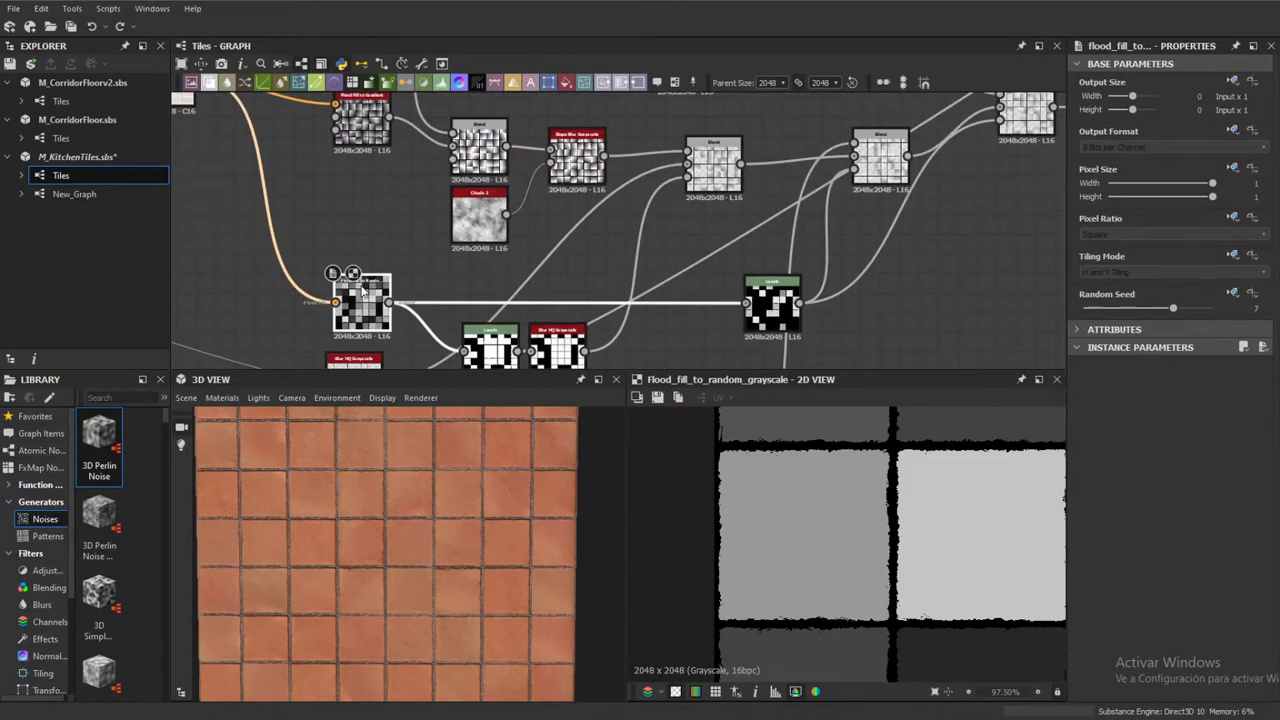
{"action": "middle_click_drag", "start_coordinate": [434, 273], "coordinate": [420, 265]}
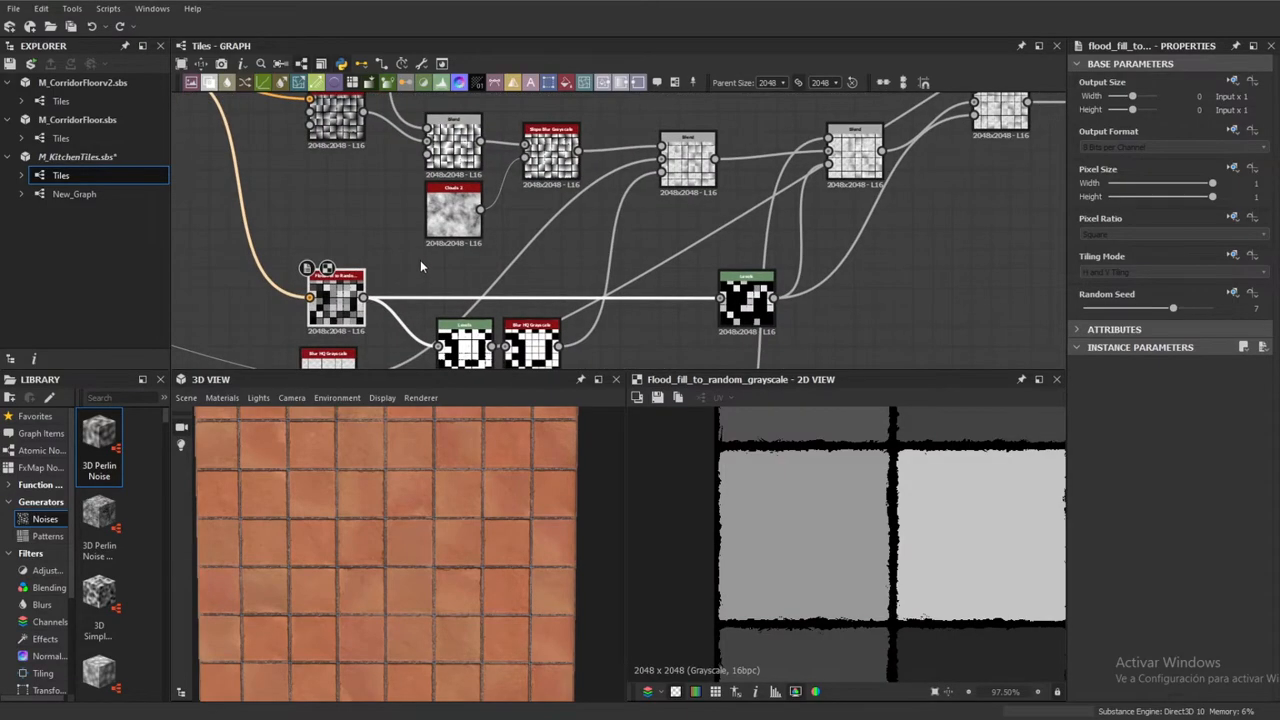
Preview the second Levels mask and trace its connections to the downstream Blend nodes and the upper gradient branch
{"action": "left_click", "coordinate": [752, 300]}
{"action": "scroll", "coordinate": [752, 300], "scroll_direction": "down", "scroll_amount": 1}
{"action": "middle_click_drag", "start_coordinate": [880, 204], "coordinate": [710, 252]}
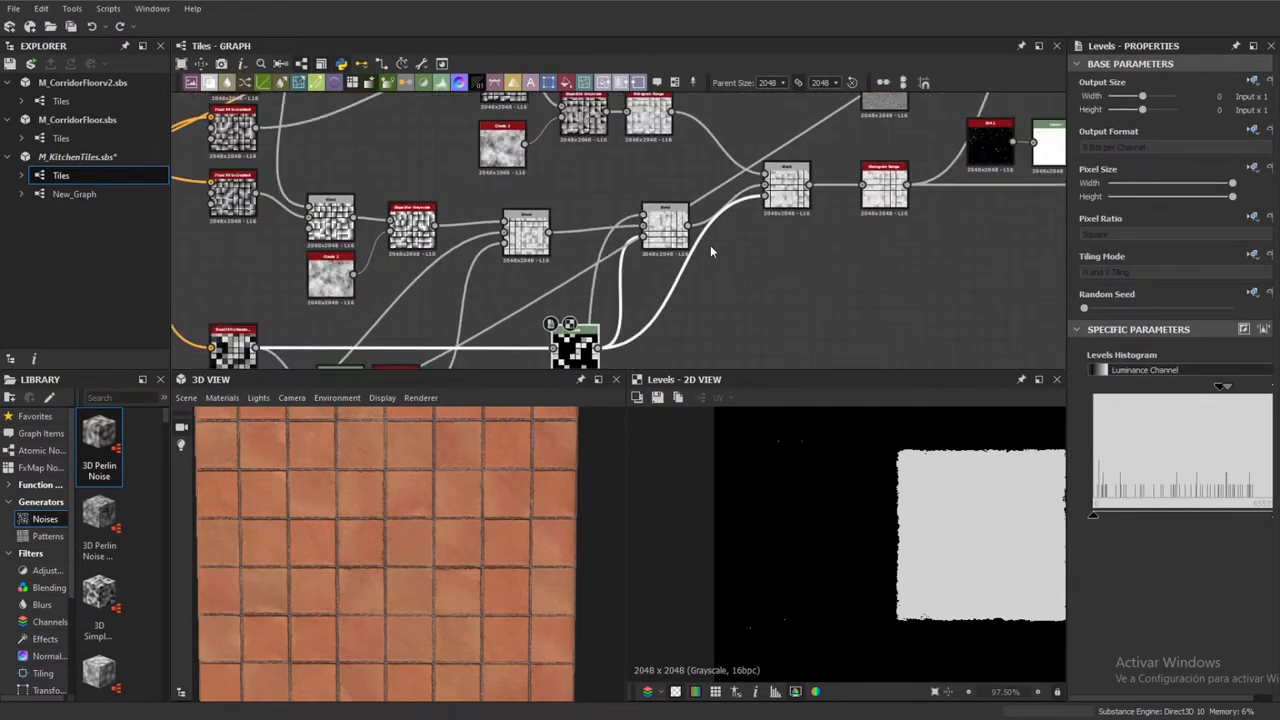
{"action": "scroll", "coordinate": [710, 252], "scroll_direction": "down", "scroll_amount": 2}
{"action": "middle_click_drag", "start_coordinate": [793, 282], "coordinate": [826, 302]}
{"action": "middle_click_drag", "start_coordinate": [600, 145], "coordinate": [697, 163]}
{"action": "middle_click_drag", "start_coordinate": [770, 262], "coordinate": [737, 278]}
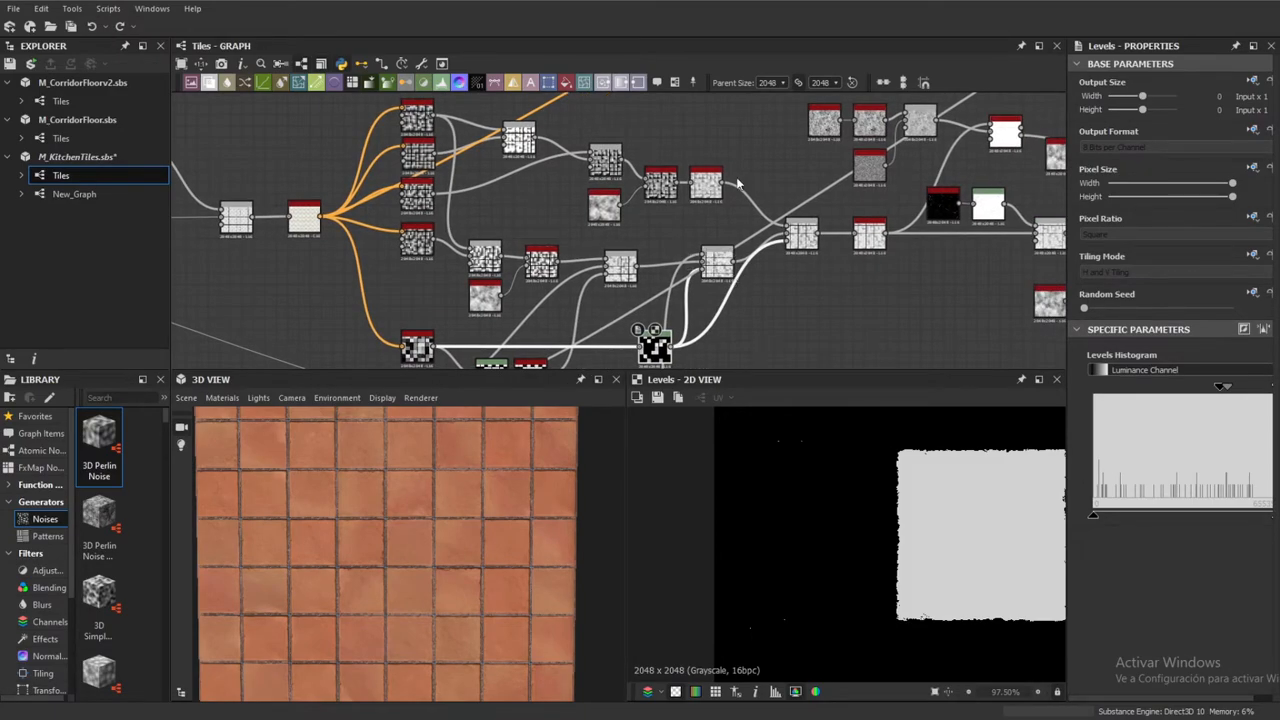
{"action": "scroll", "coordinate": [709, 220], "scroll_direction": "up", "scroll_amount": 5}
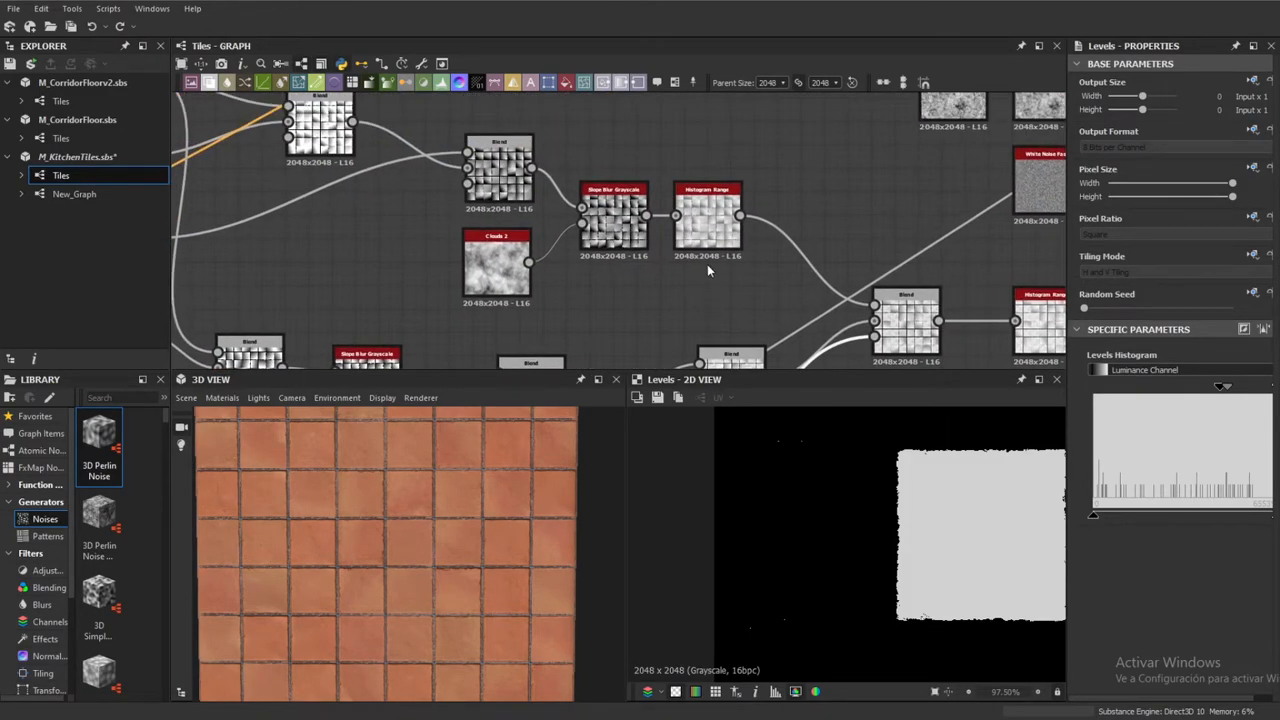
Preview the Histogram Range node in the upper gradient branch and examine its Range and Position settings
{"action": "double_click", "coordinate": [709, 226]}
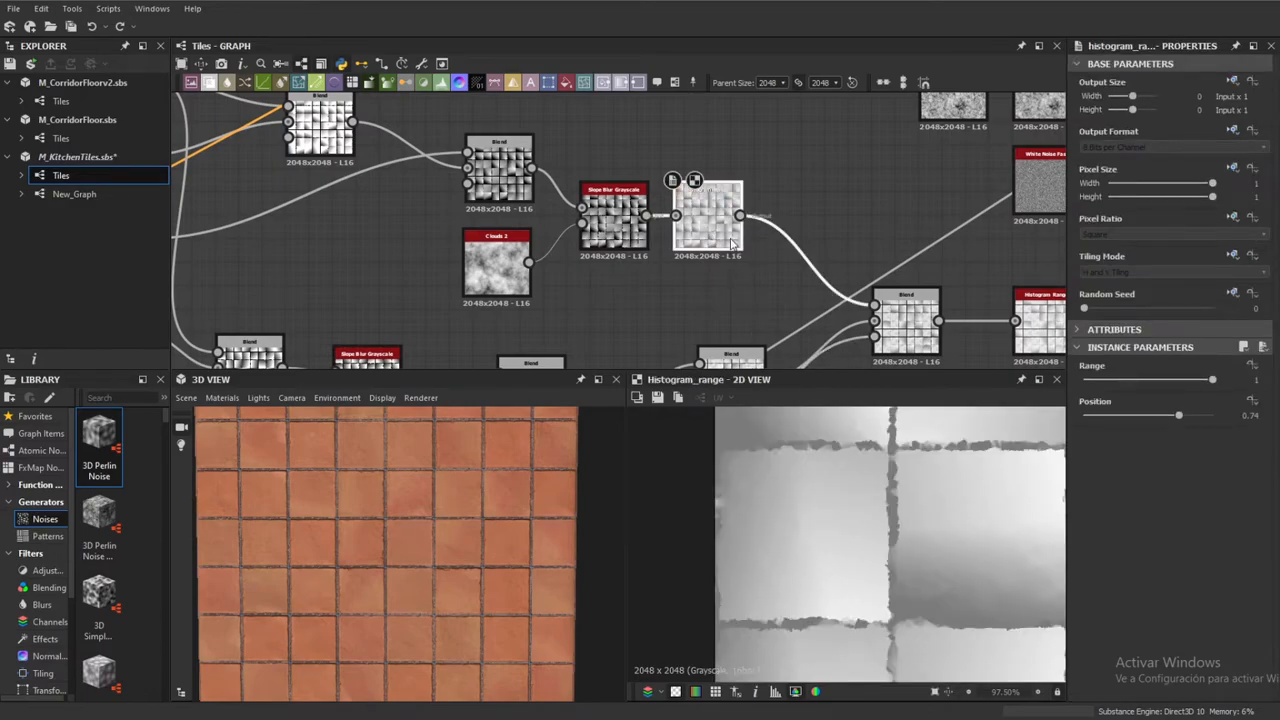
{"action": "scroll", "coordinate": [709, 226], "scroll_direction": "up", "scroll_amount": 5}
{"action": "scroll", "coordinate": [688, 178], "scroll_direction": "up", "scroll_amount": 3}
Preview the Slope Blur Grayscale node before Histogram Range and examine its settings and Clouds 2 input
{"action": "double_click", "coordinate": [458, 224]}
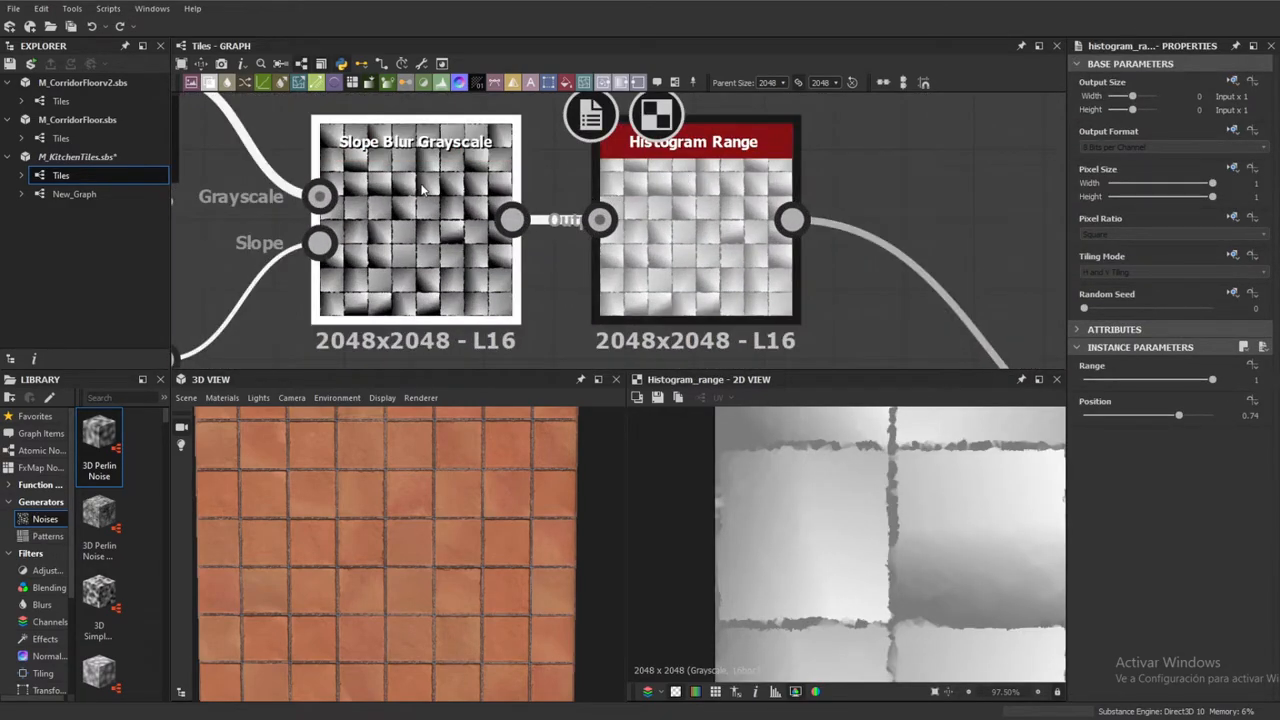
{"action": "scroll", "coordinate": [540, 240], "scroll_direction": "down", "scroll_amount": 5}
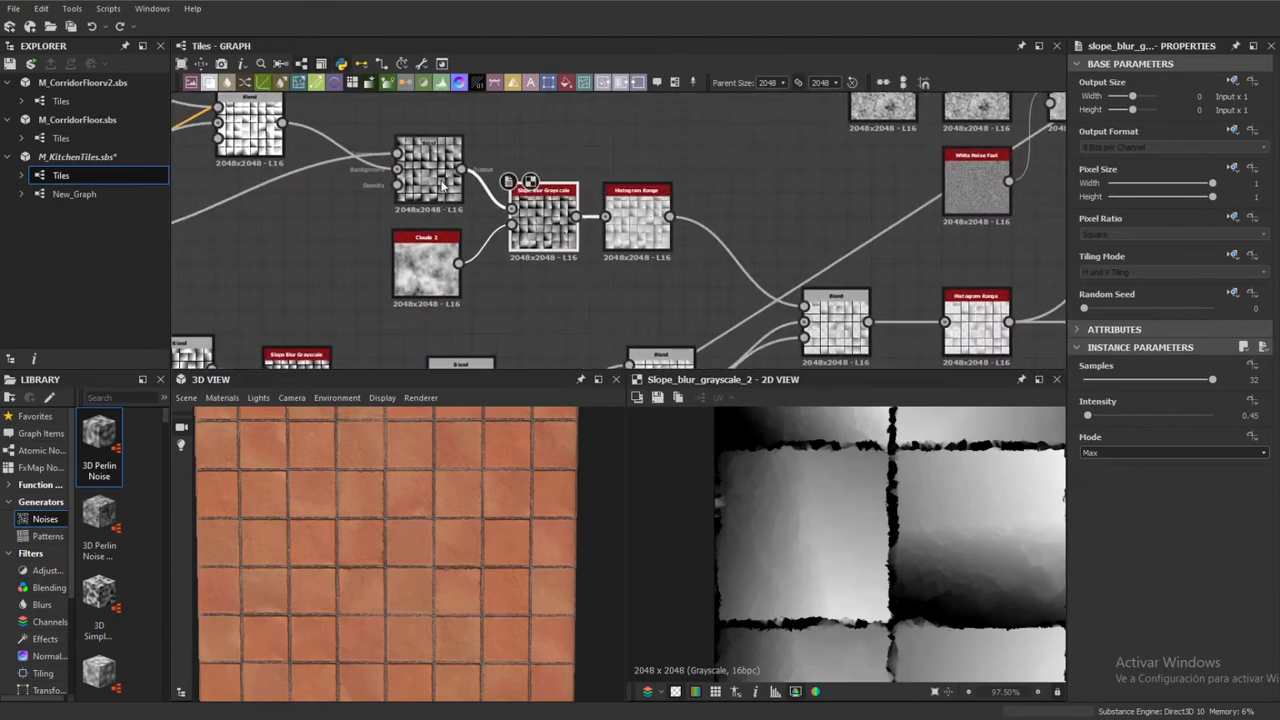
{"action": "scroll", "coordinate": [418, 196], "scroll_direction": "down", "scroll_amount": 4}
{"action": "middle_click_drag", "start_coordinate": [418, 198], "coordinate": [474, 218]}
{"action": "scroll", "coordinate": [474, 235], "scroll_direction": "up", "scroll_amount": 6}
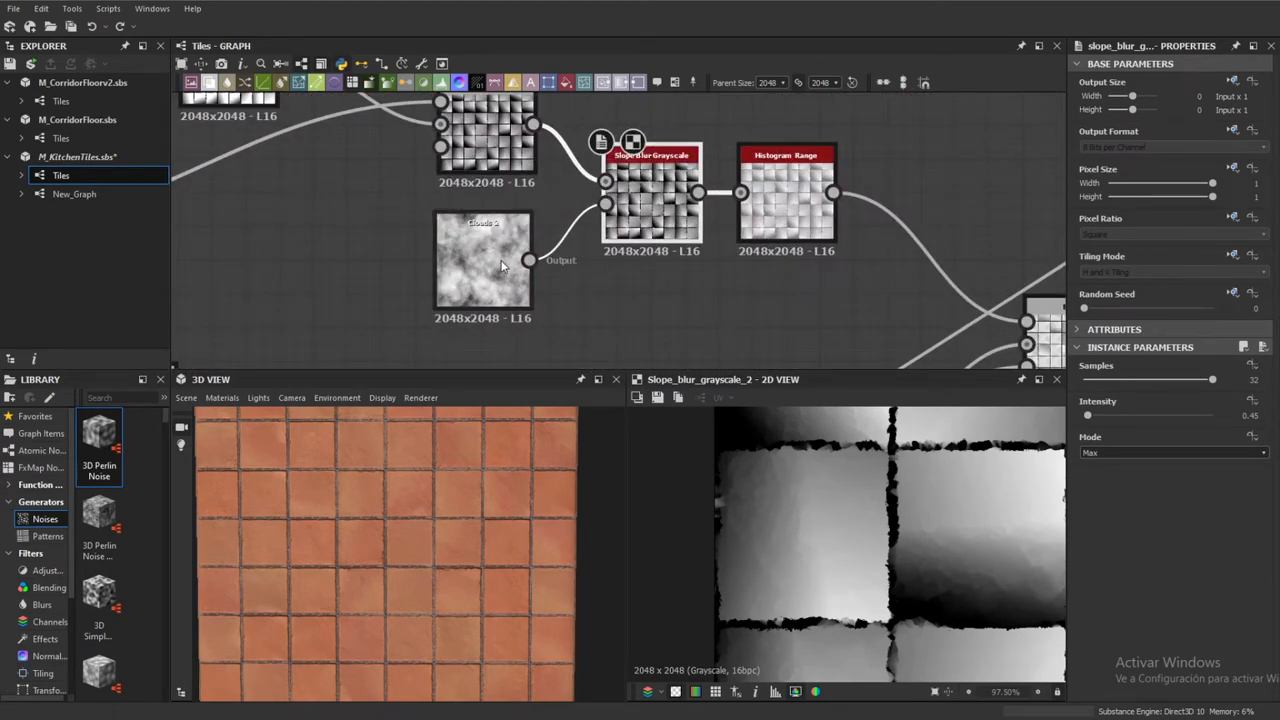
{"action": "middle_click_drag", "start_coordinate": [724, 222], "coordinate": [736, 273]}
Preview the Subtract-mode Blend, the Clouds 2 noise and the Slope Blur Grayscale node that combines them
{"action": "double_click", "coordinate": [504, 186]}
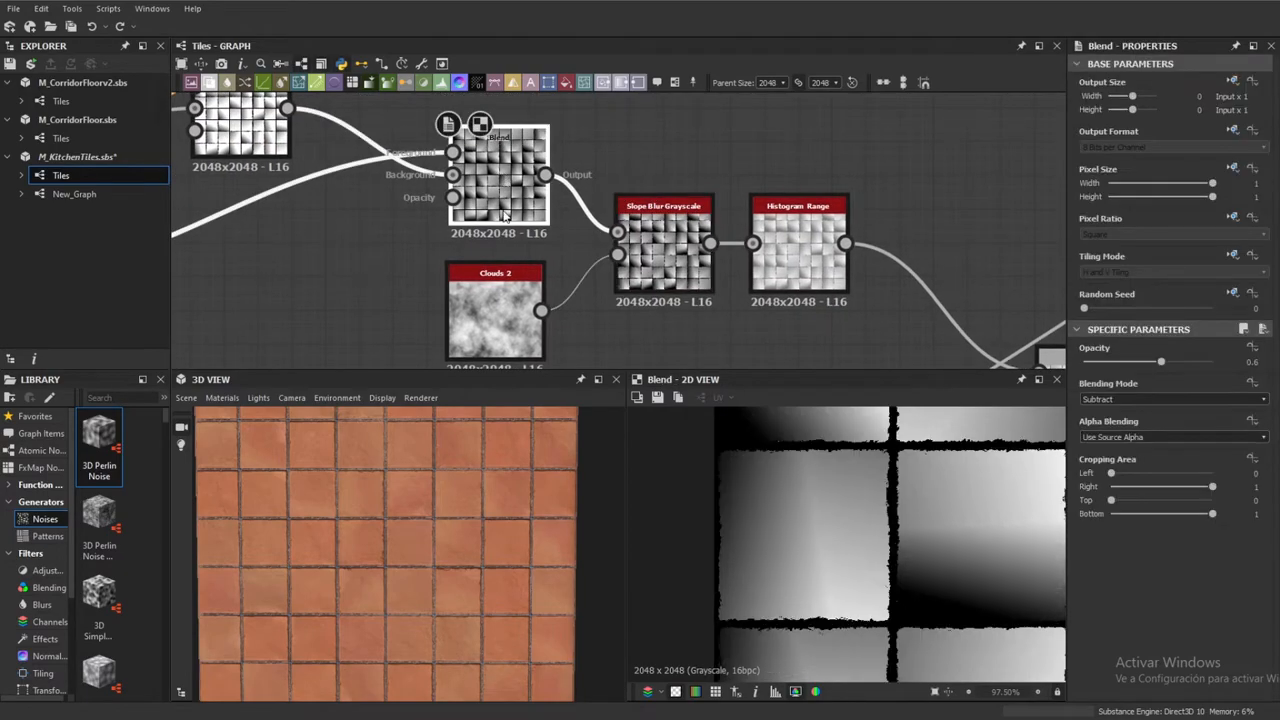
{"action": "double_click", "coordinate": [502, 312]}
{"action": "double_click", "coordinate": [675, 248]}
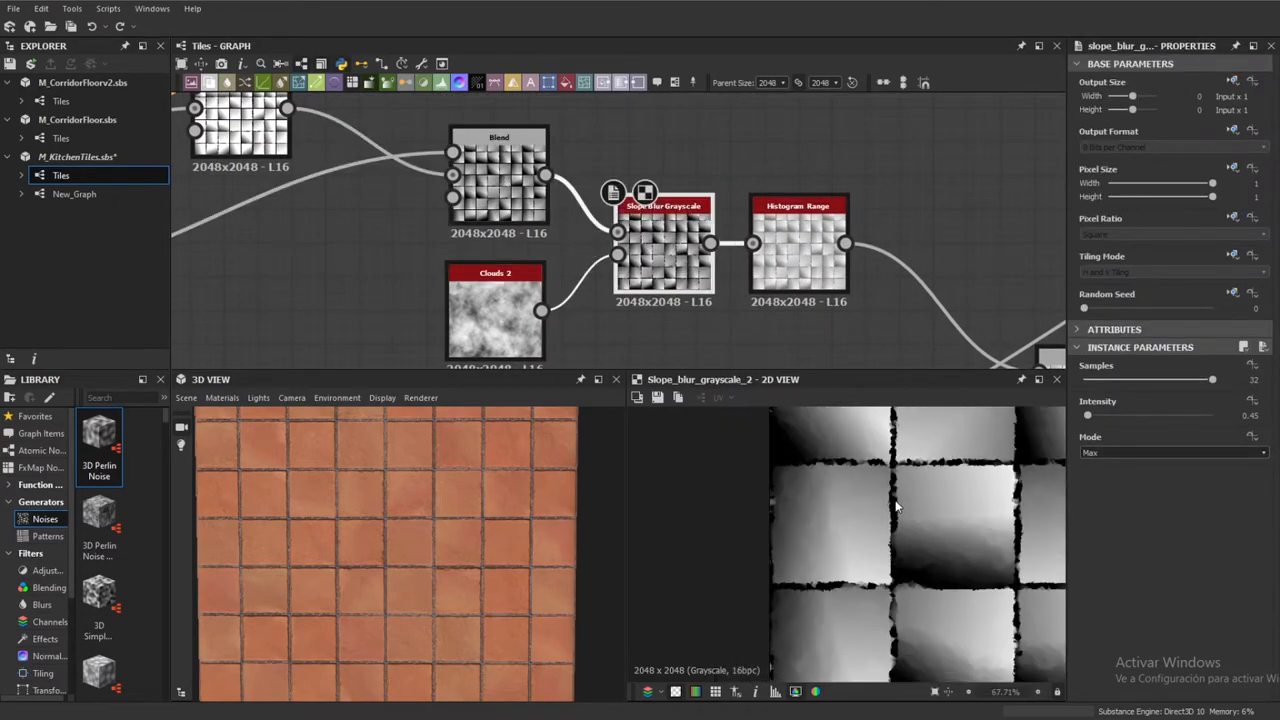
Return to the Histogram Range node and inspect its full tile pattern and its connection to the next Blend
{"action": "middle_click_drag", "start_coordinate": [792, 250], "coordinate": [595, 175]}
{"action": "double_click", "coordinate": [593, 175]}
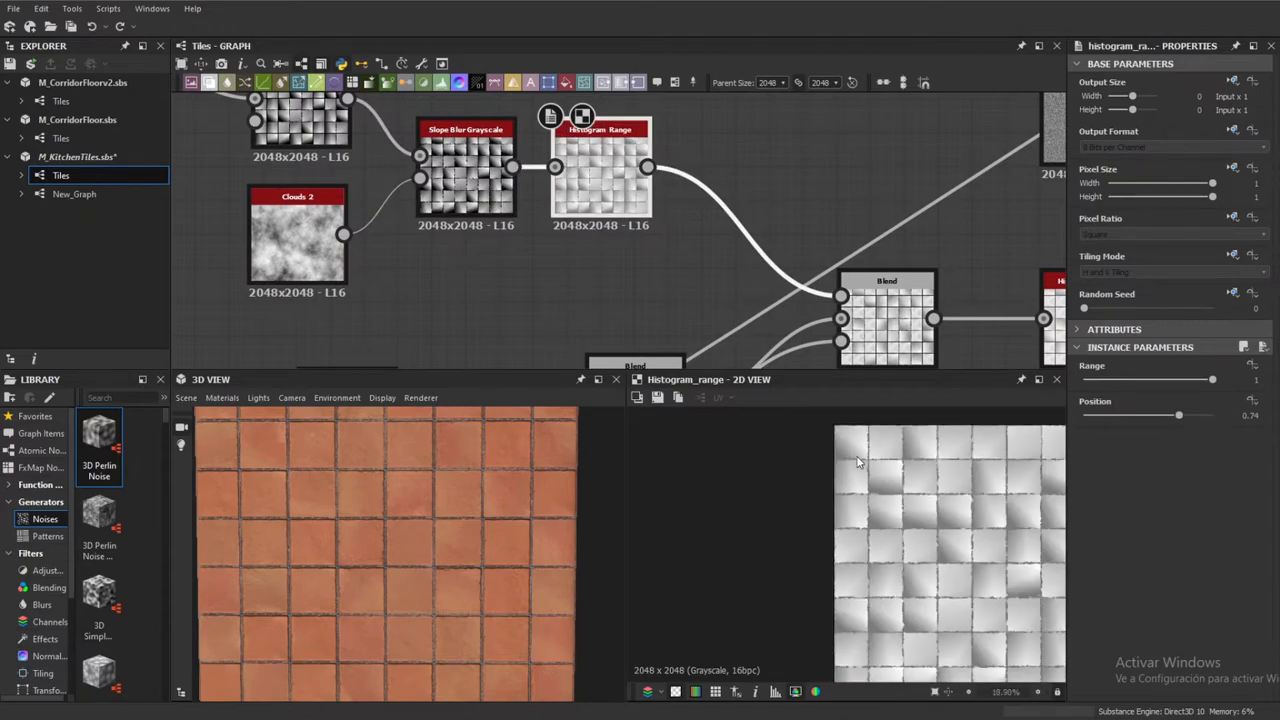
{"action": "middle_click_drag", "start_coordinate": [676, 283], "coordinate": [622, 247]}
{"action": "middle_click_drag", "start_coordinate": [863, 400], "coordinate": [714, 400]}
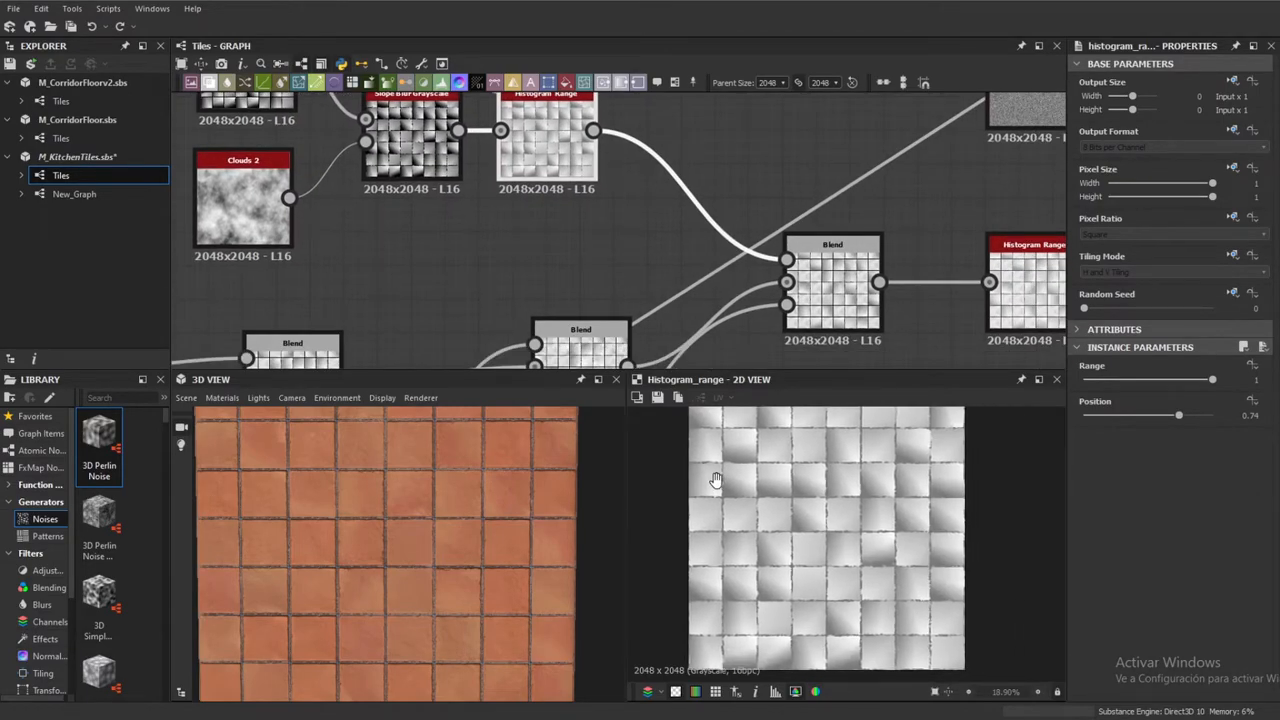
{"action": "scroll", "coordinate": [738, 484], "scroll_direction": "up", "scroll_amount": 1}
{"action": "scroll", "coordinate": [738, 484], "scroll_direction": "up", "scroll_amount": 2}
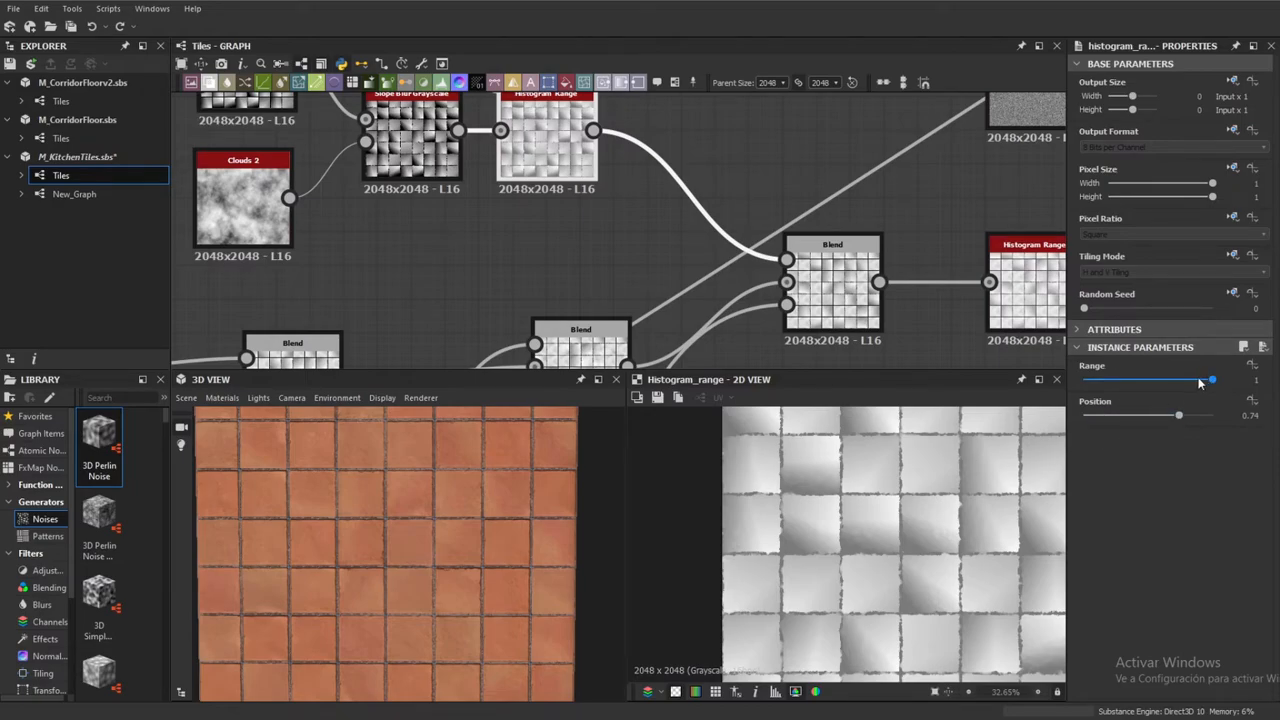
Try lowering the upper branch Histogram Range node's Range to 0.45 and undo the change
{"action": "left_click_drag", "start_coordinate": [1201, 381], "coordinate": [1176, 381]}
{"action": "left_click_drag", "start_coordinate": [1165, 387], "coordinate": [1141, 383]}
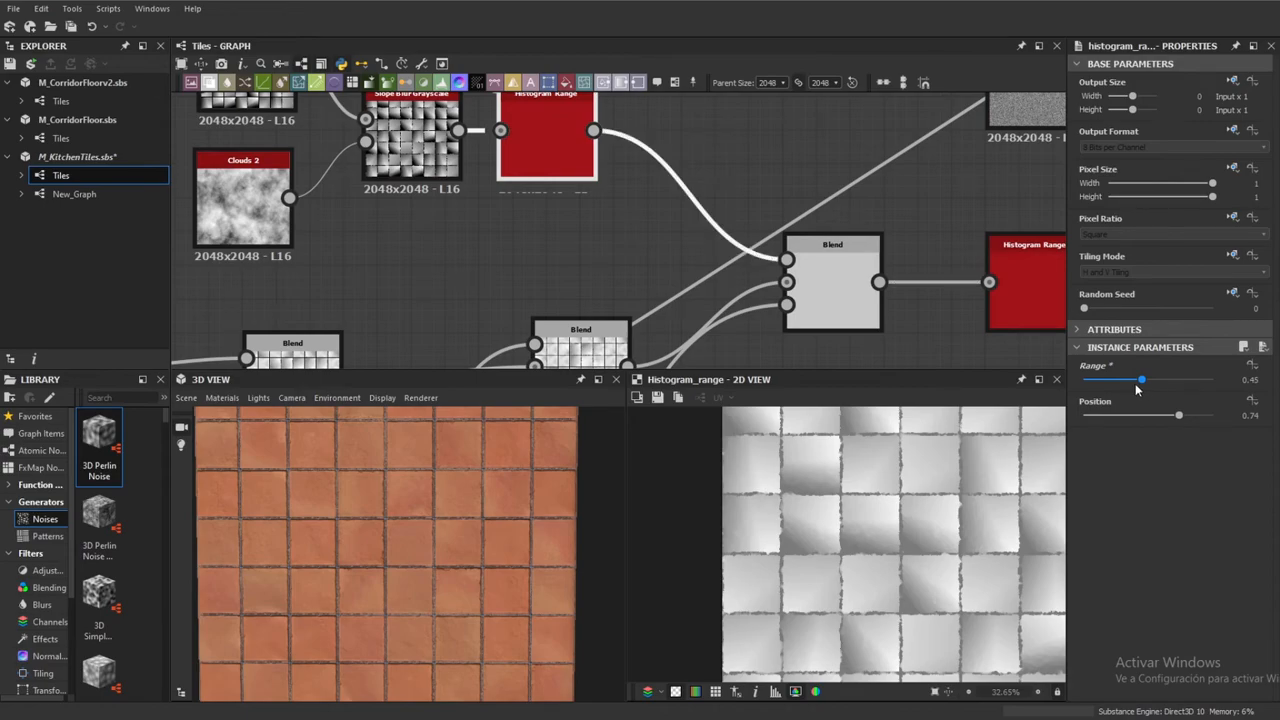
{"action": "key", "text": "ctrl+z"}
{"action": "key", "text": "ctrl+z"}
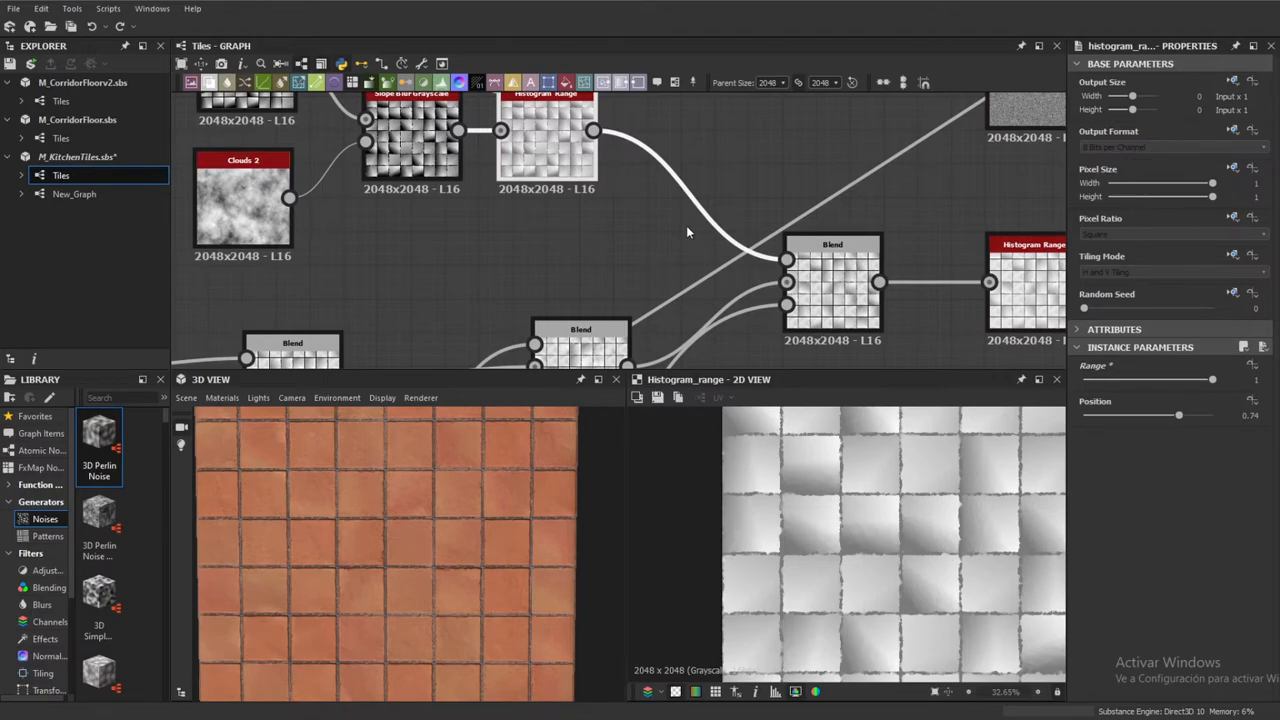
Preview the Switch-mode Blend in the lower gradient branch that feeds the merging Blend, and examine its tile pattern up close and in full
{"action": "scroll", "coordinate": [685, 215], "scroll_direction": "down", "scroll_amount": 3}
{"action": "middle_click_drag", "start_coordinate": [683, 212], "coordinate": [651, 218]}
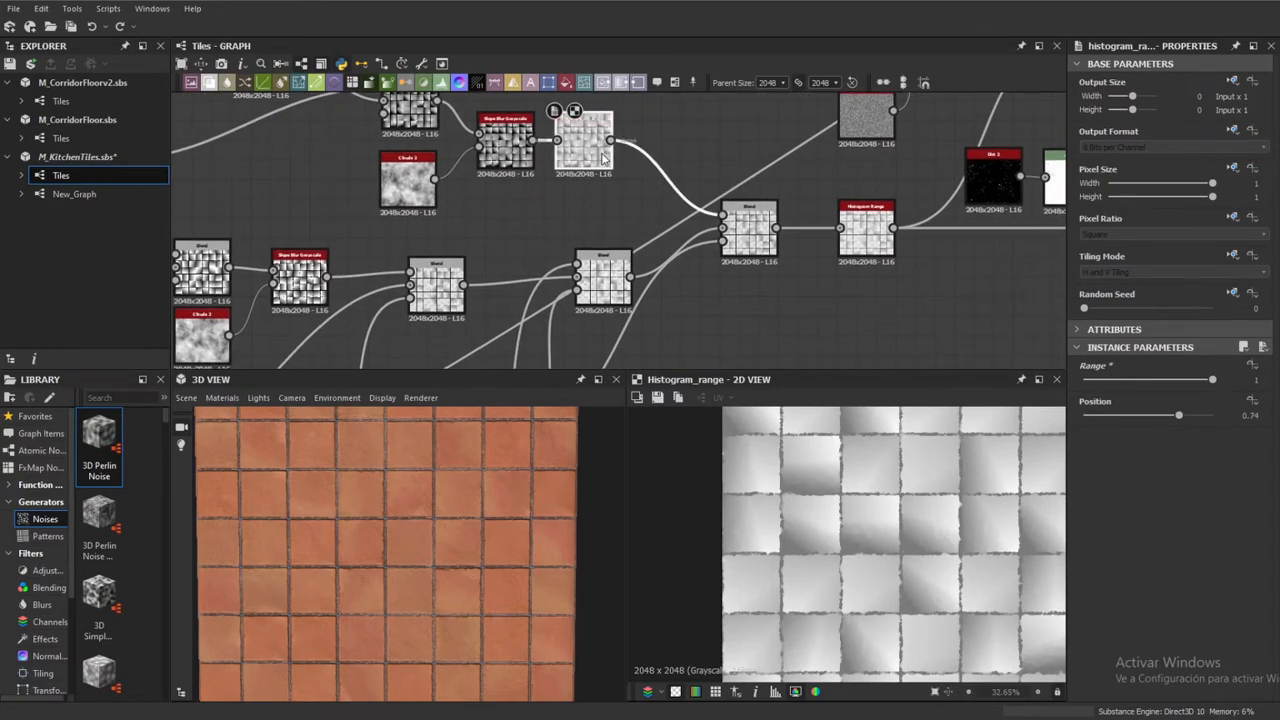
{"action": "middle_click_drag", "start_coordinate": [590, 155], "coordinate": [590, 163]}
{"action": "scroll", "coordinate": [597, 162], "scroll_direction": "up", "scroll_amount": 2}
{"action": "scroll", "coordinate": [600, 162], "scroll_direction": "down", "scroll_amount": 4}
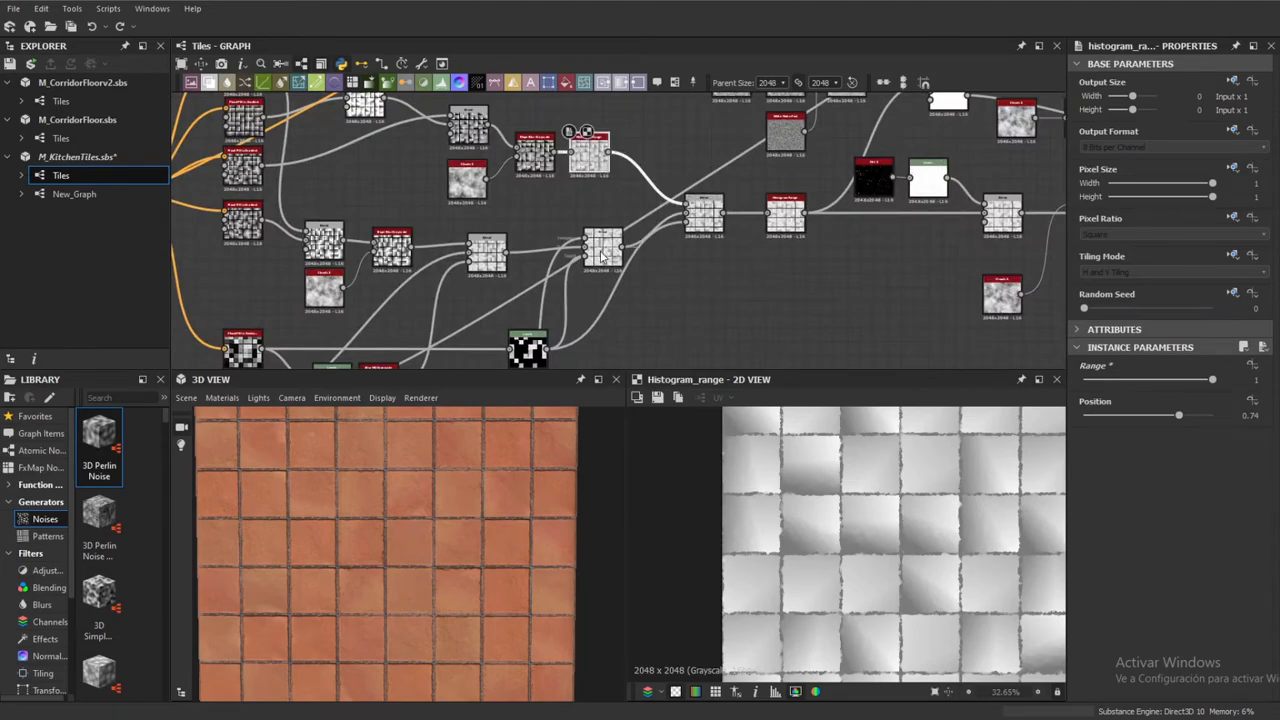
{"action": "double_click", "coordinate": [602, 257]}
{"action": "scroll", "coordinate": [886, 526], "scroll_direction": "up", "scroll_amount": 2}
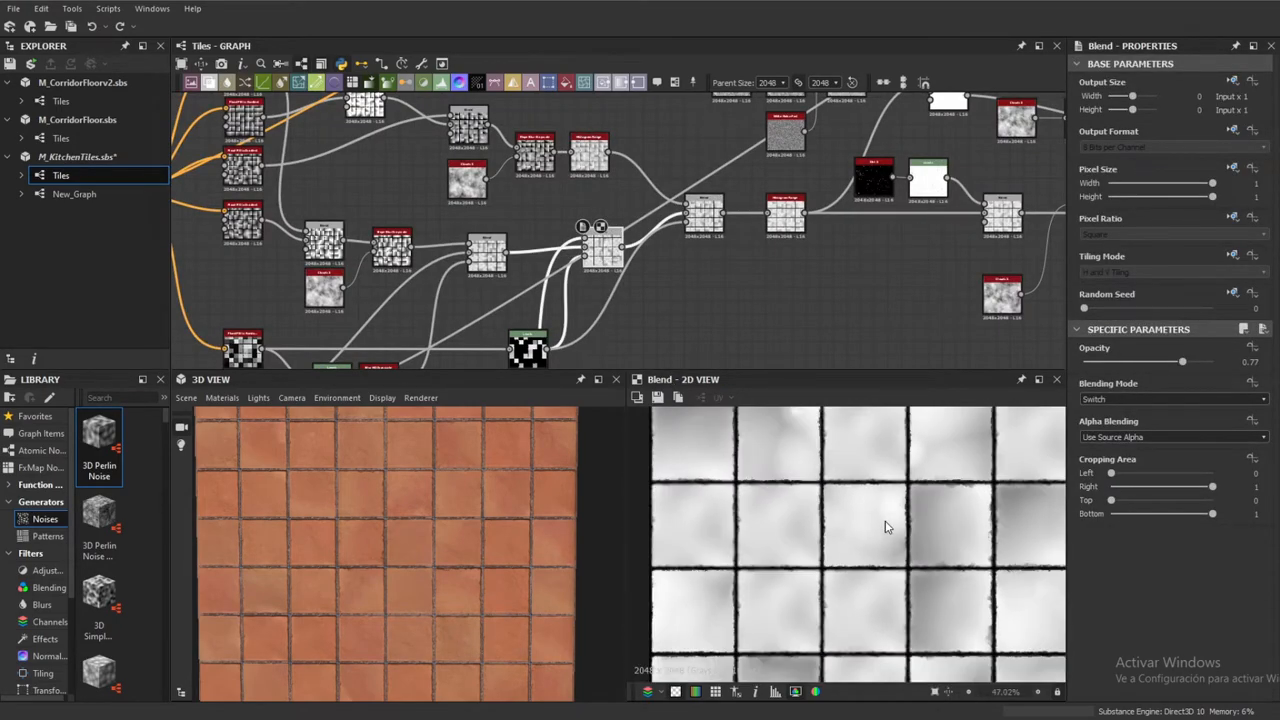
{"action": "scroll", "coordinate": [891, 526], "scroll_direction": "down", "scroll_amount": 2}
{"action": "middle_click_drag", "start_coordinate": [891, 526], "coordinate": [716, 407]}
{"action": "middle_click_drag", "start_coordinate": [794, 543], "coordinate": [786, 394]}
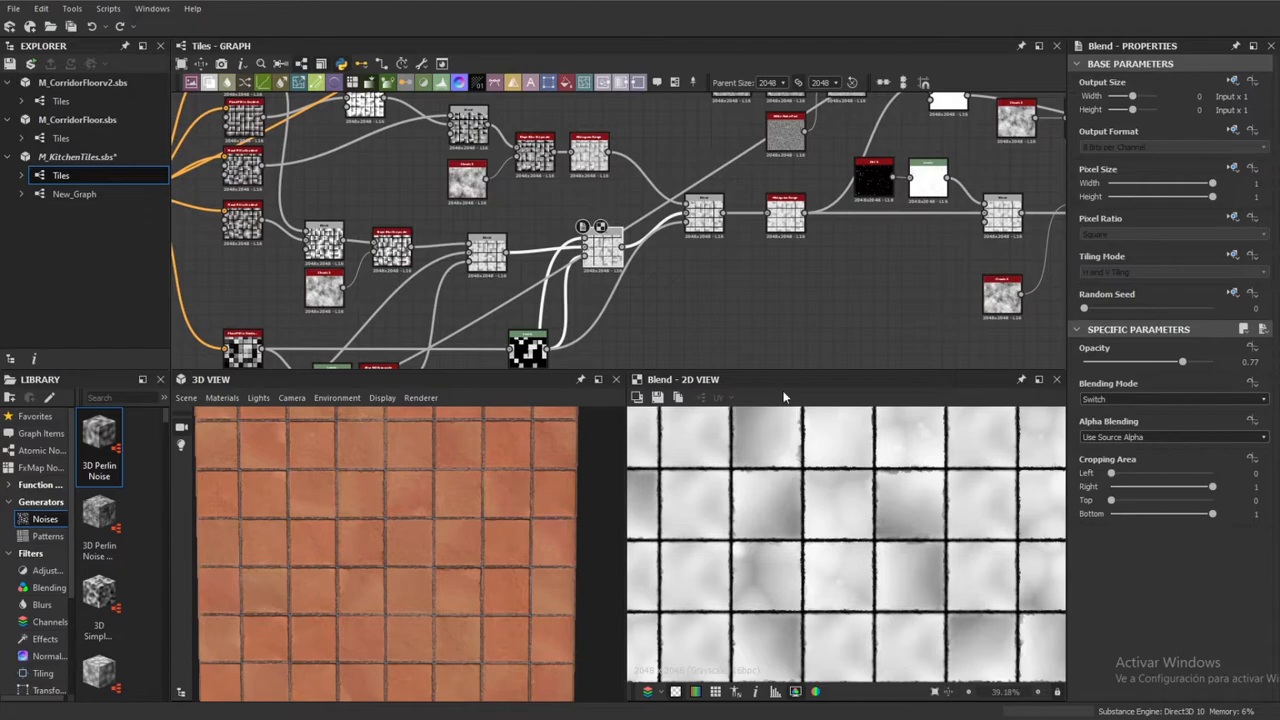
{"action": "scroll", "coordinate": [843, 480], "scroll_direction": "up", "scroll_amount": 1}
{"action": "scroll", "coordinate": [780, 474], "scroll_direction": "up", "scroll_amount": 2}
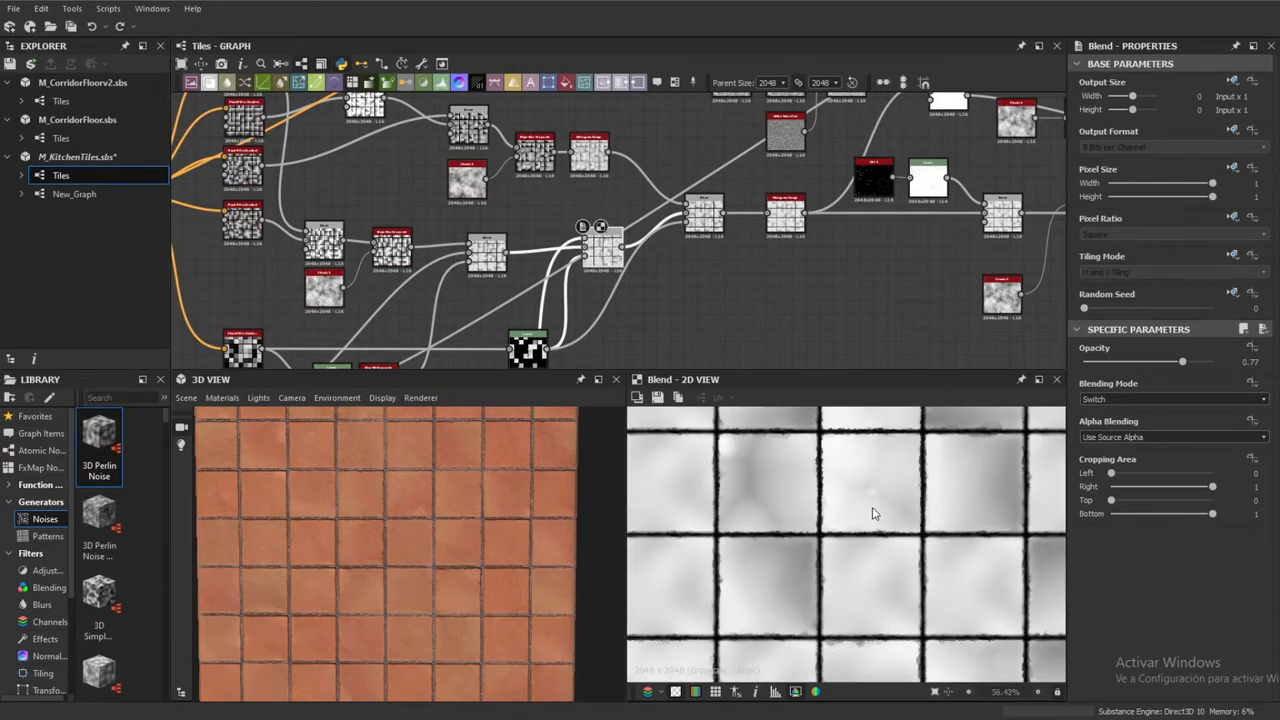
{"action": "scroll", "coordinate": [788, 523], "scroll_direction": "down", "scroll_amount": 3}
{"action": "scroll", "coordinate": [906, 569], "scroll_direction": "down", "scroll_amount": 2}
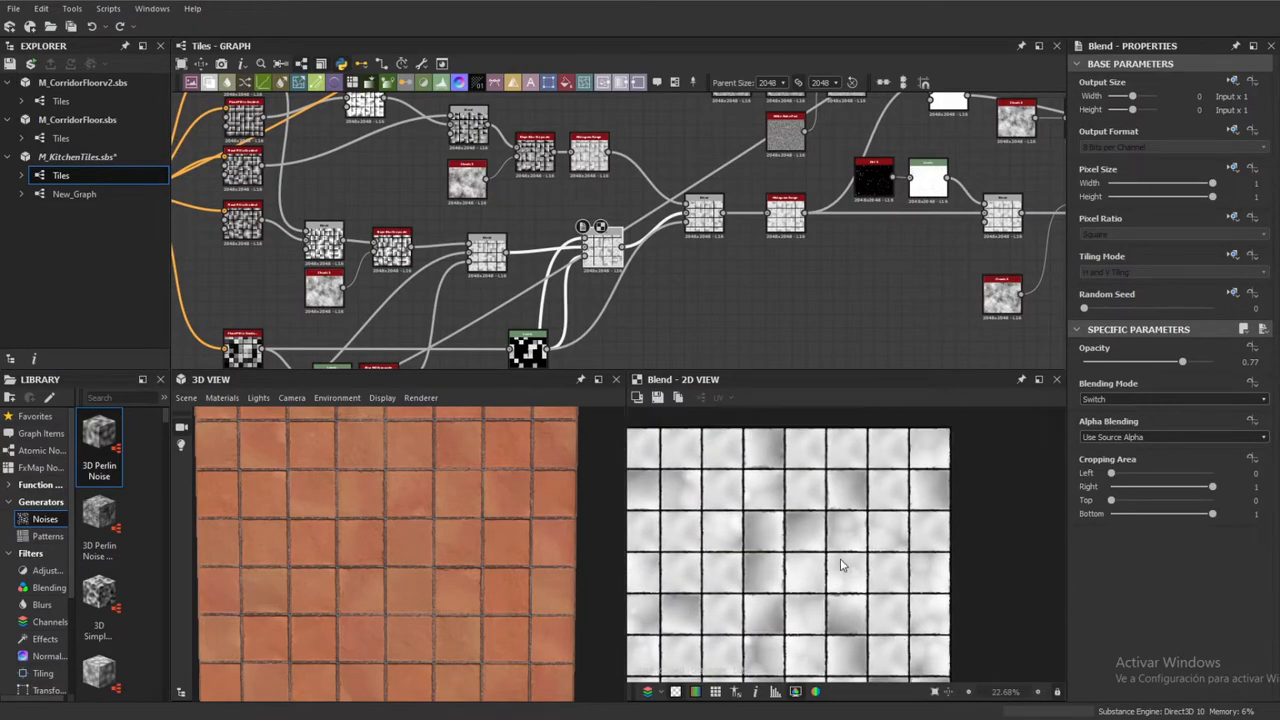
Trace the Blend's inputs back to the Blur HQ Grayscale node above the Tile Sampler and preview its softened tiles
{"action": "middle_click_drag", "start_coordinate": [642, 289], "coordinate": [743, 158]}
{"action": "middle_click_drag", "start_coordinate": [706, 267], "coordinate": [788, 211]}
{"action": "middle_click_drag", "start_coordinate": [571, 260], "coordinate": [689, 252]}
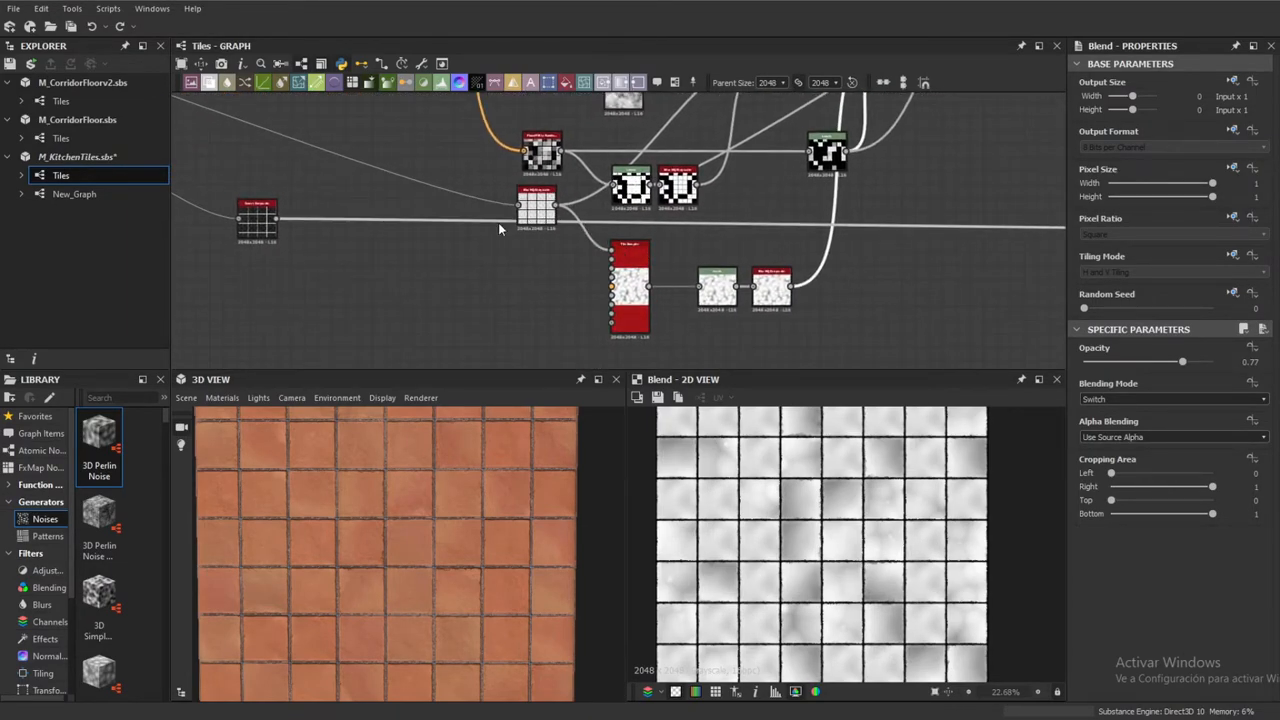
{"action": "left_click", "coordinate": [537, 213]}
{"action": "double_click", "coordinate": [537, 213]}
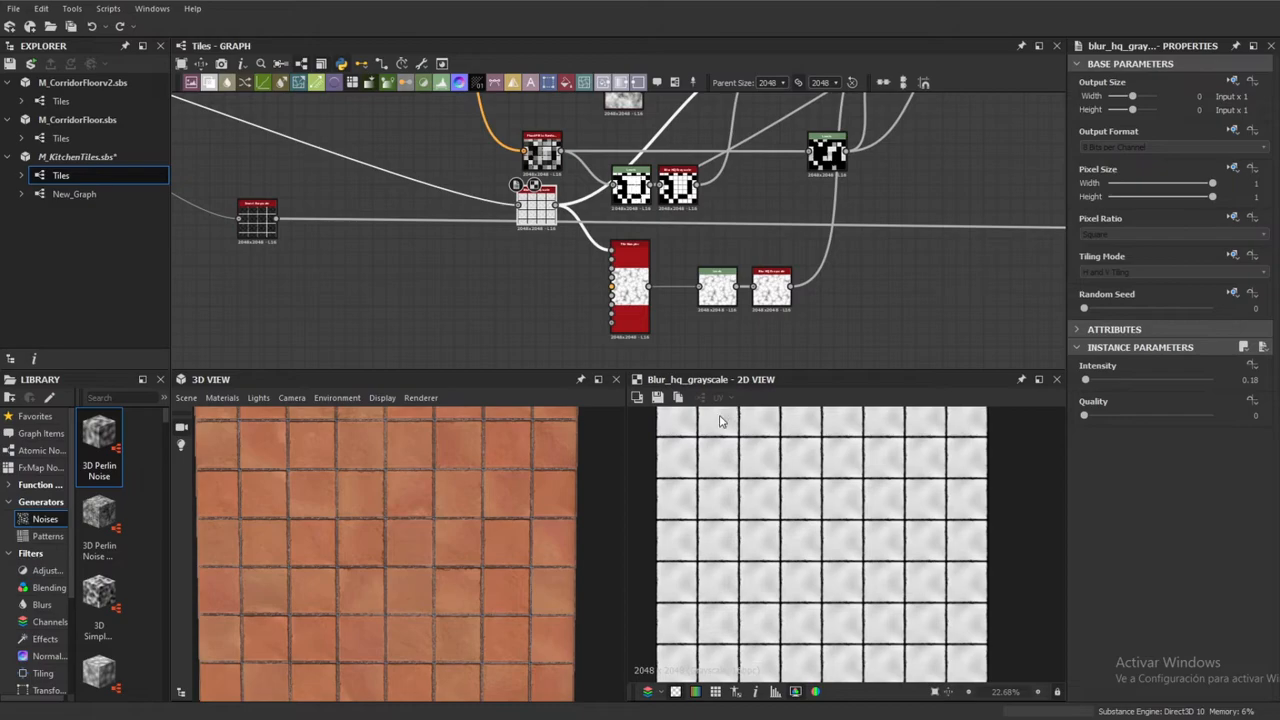
{"action": "scroll", "coordinate": [540, 212], "scroll_direction": "up", "scroll_amount": 4}
{"action": "scroll", "coordinate": [510, 207], "scroll_direction": "up", "scroll_amount": 2}
{"action": "scroll", "coordinate": [510, 207], "scroll_direction": "down", "scroll_amount": 2}
{"action": "scroll", "coordinate": [510, 207], "scroll_direction": "up", "scroll_amount": 1}
{"action": "scroll", "coordinate": [510, 207], "scroll_direction": "down", "scroll_amount": 1}
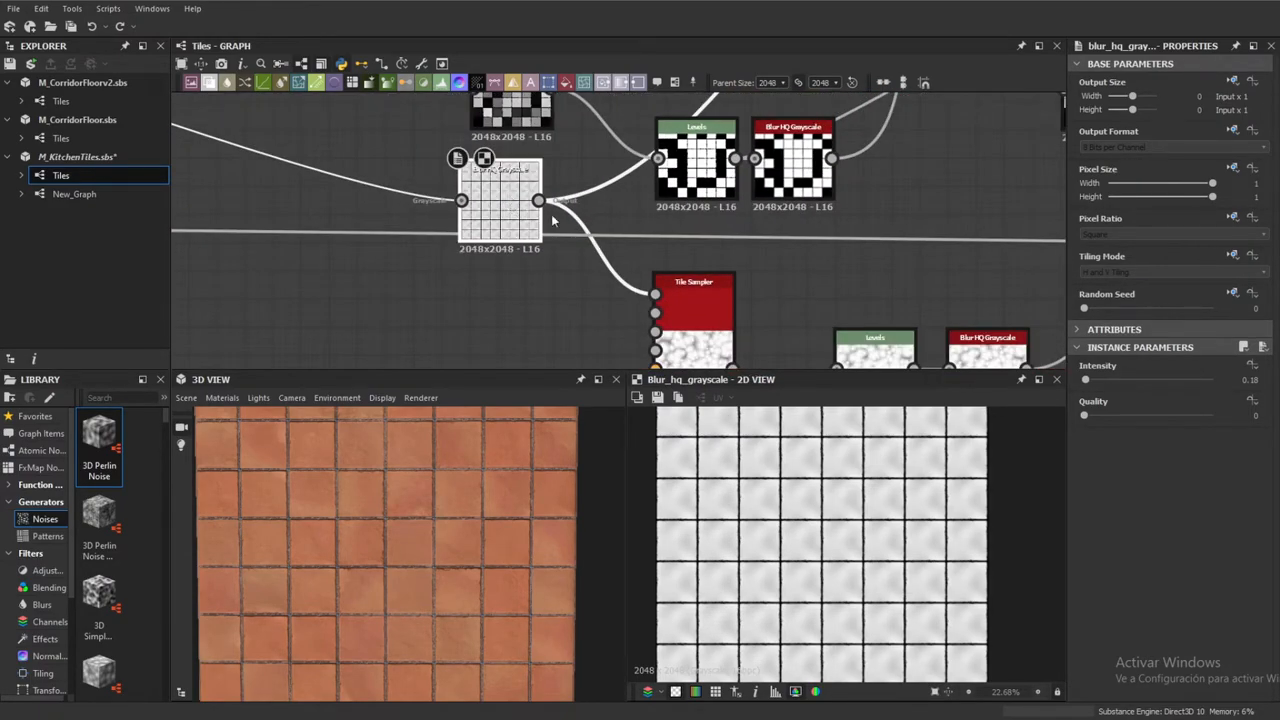
Preview the Switch-mode Blend that combines the slope-blurred gradient with the softened tiles, and return to its Blur HQ Grayscale input
{"action": "middle_click_drag", "start_coordinate": [539, 214], "coordinate": [225, 364]}
{"action": "middle_click_drag", "start_coordinate": [637, 143], "coordinate": [611, 291]}
{"action": "double_click", "coordinate": [693, 181]}
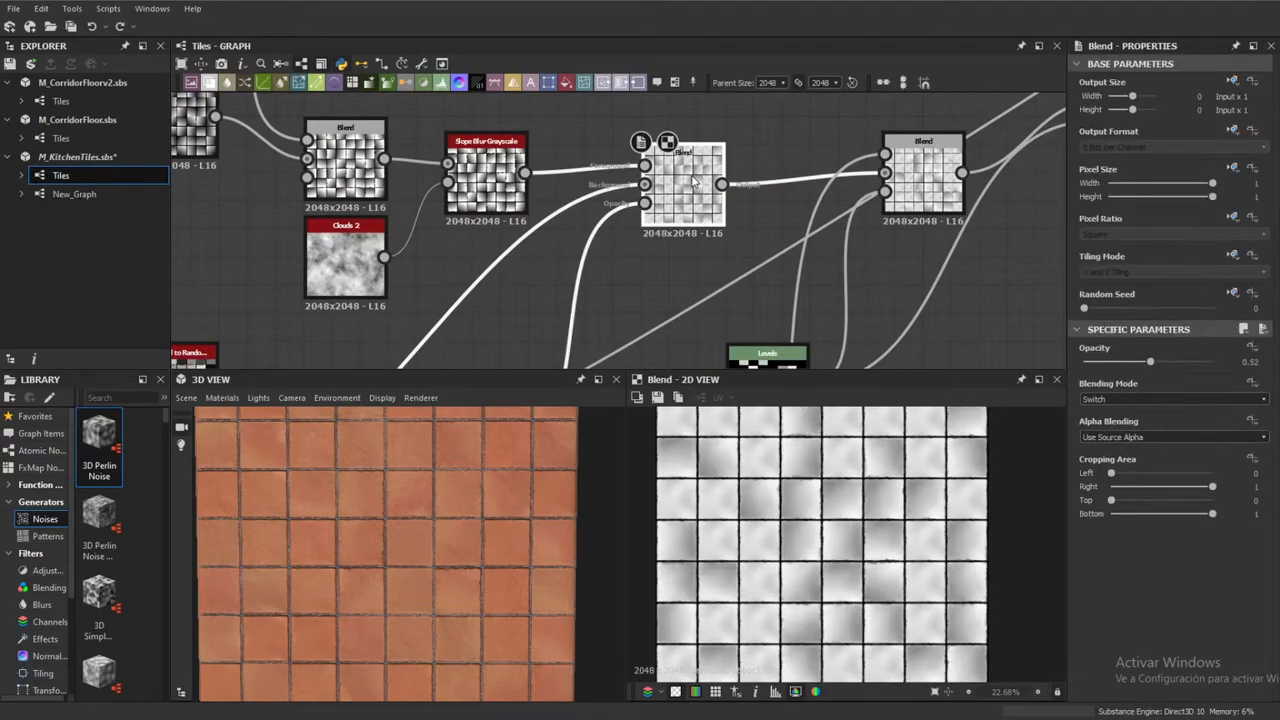
{"action": "middle_click_drag", "start_coordinate": [694, 181], "coordinate": [800, 109]}
{"action": "double_click", "coordinate": [334, 240]}
Preview the Tile Sampler node fed by the Blur HQ Grayscale tiles and examine its inputs
{"action": "middle_click_drag", "start_coordinate": [441, 272], "coordinate": [447, 184]}
{"action": "left_click", "coordinate": [512, 261]}
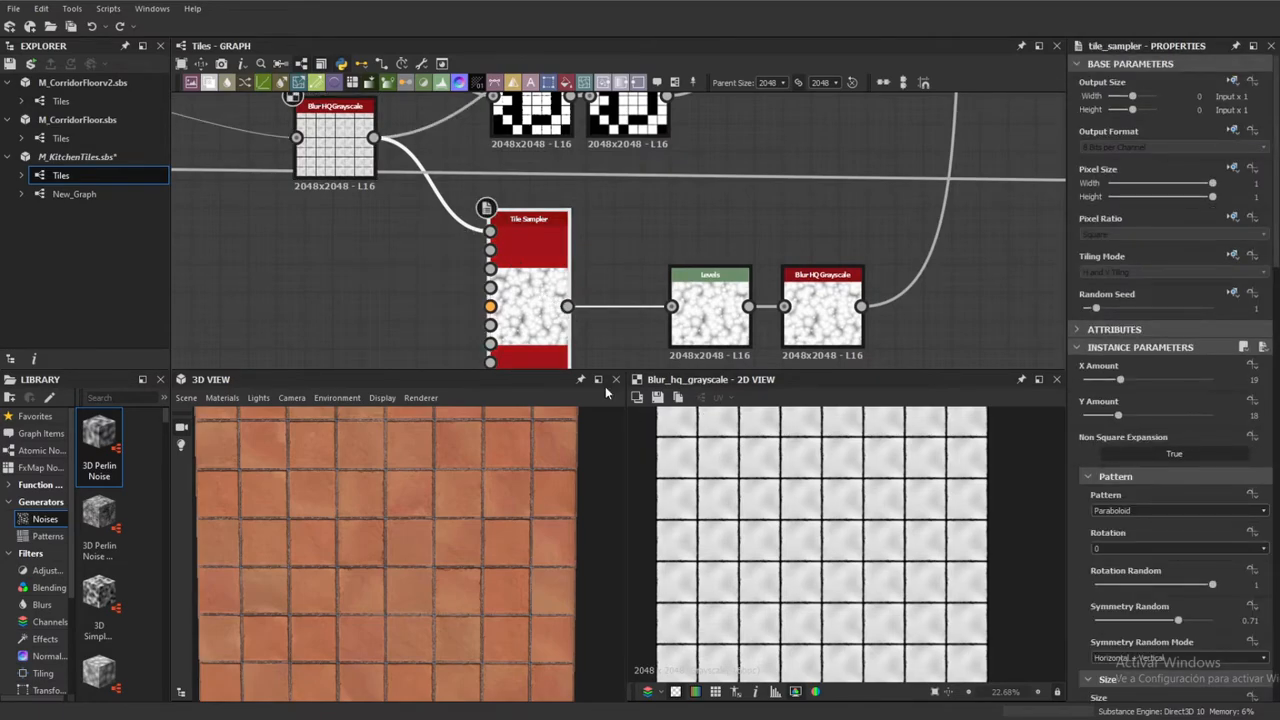
{"action": "double_click", "coordinate": [549, 330]}
{"action": "middle_click_drag", "start_coordinate": [549, 330], "coordinate": [525, 279]}
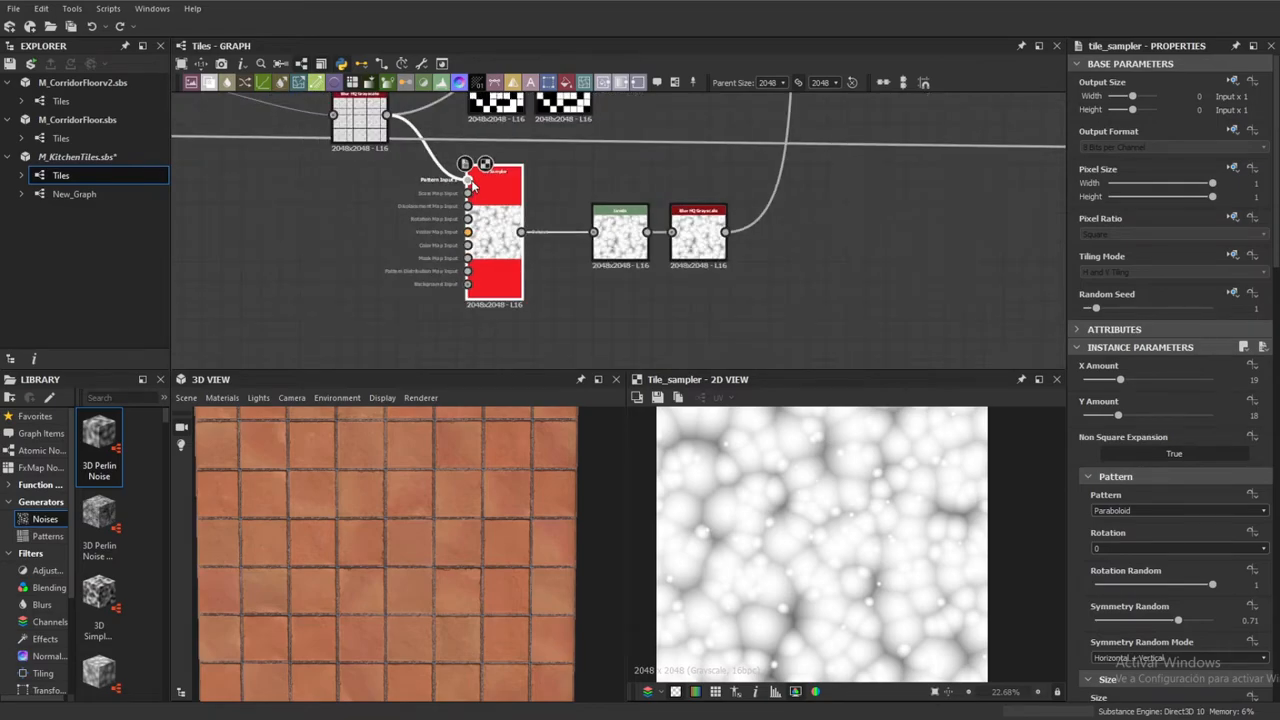
Recheck the Blur HQ Grayscale node wired to Pattern Input, and review the Tile Sampler's pattern and size settings
{"action": "middle_click_drag", "start_coordinate": [347, 120], "coordinate": [390, 237]}
{"action": "double_click", "coordinate": [387, 236]}
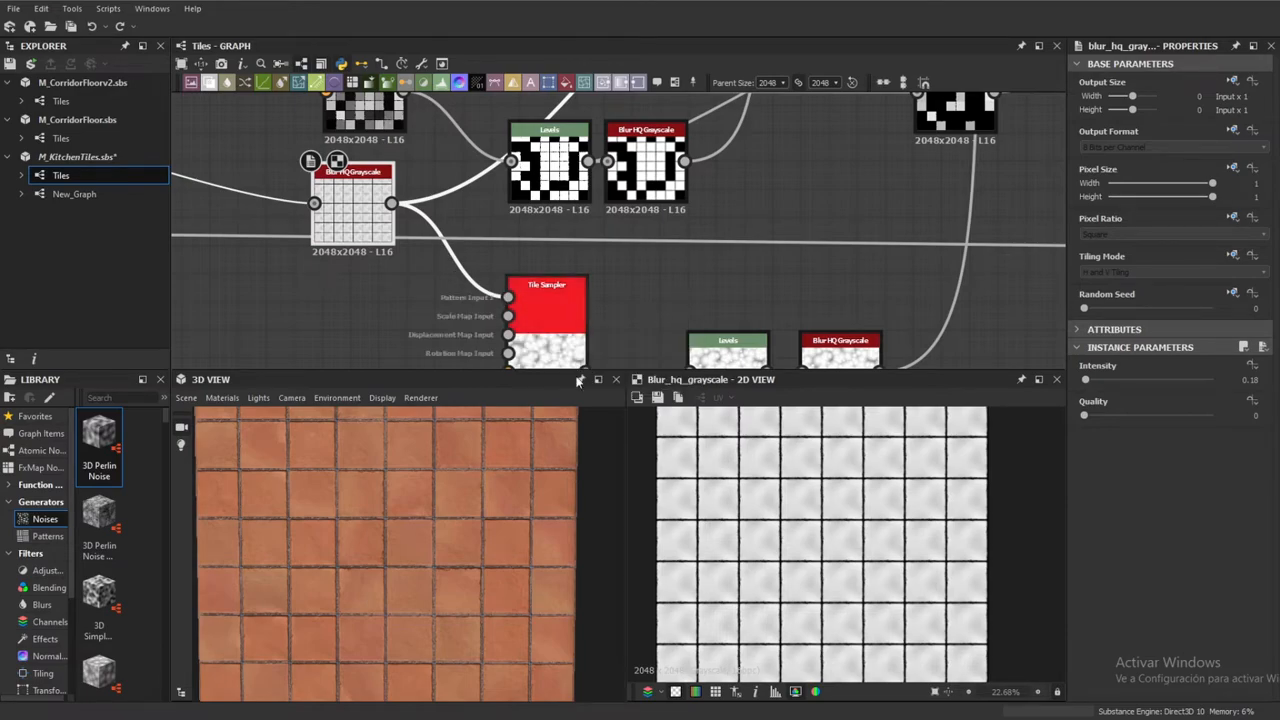
{"action": "middle_click_drag", "start_coordinate": [542, 327], "coordinate": [528, 273]}
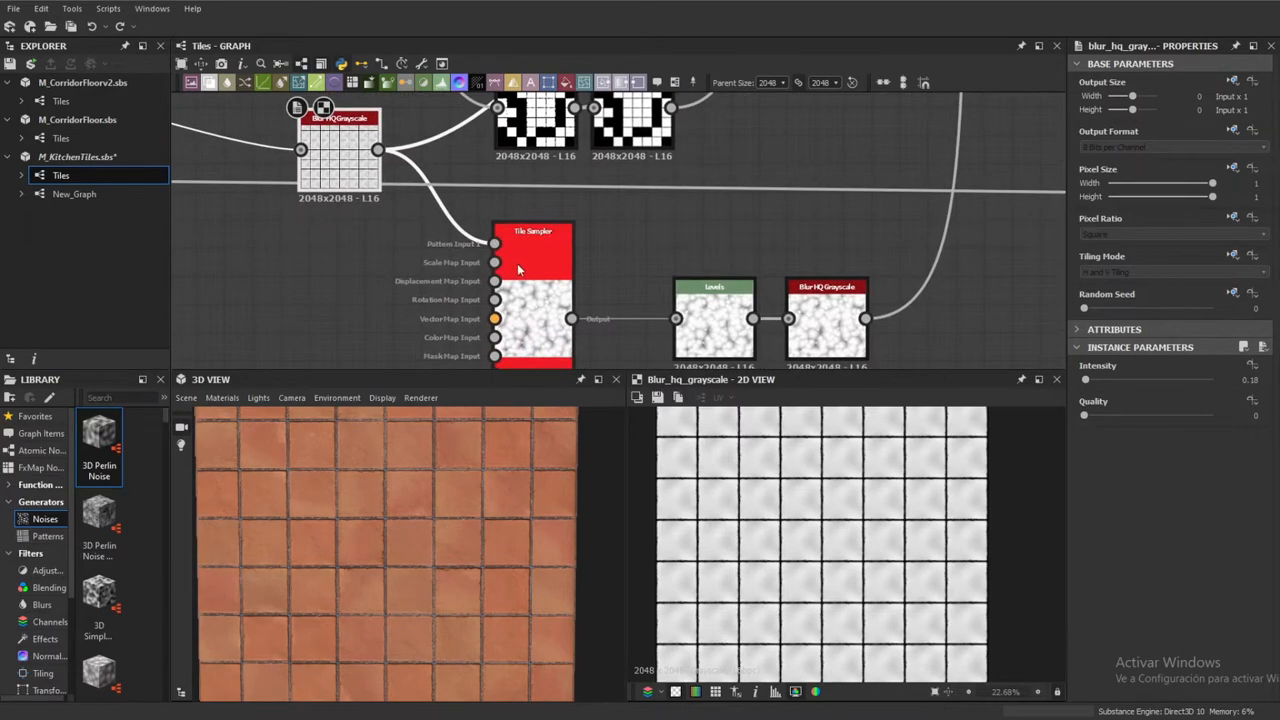
{"action": "left_click", "coordinate": [543, 284]}
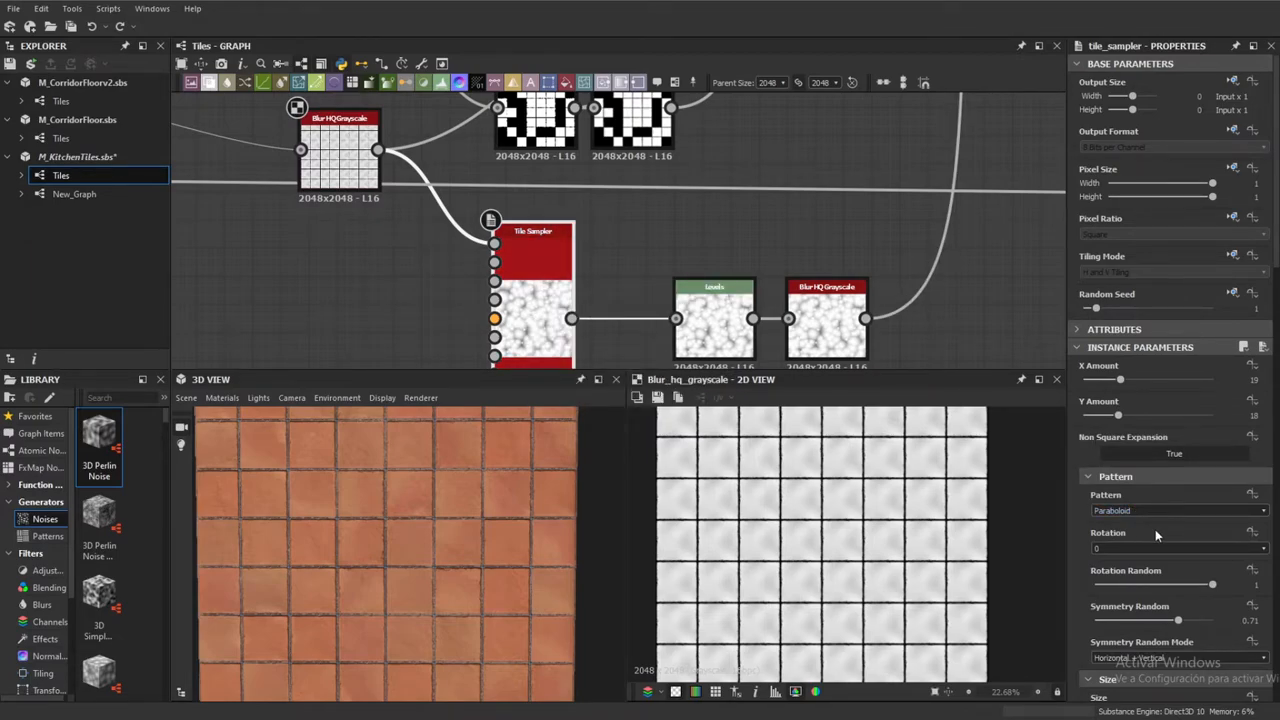
{"action": "scroll", "coordinate": [1157, 442], "scroll_direction": "down", "scroll_amount": 6}
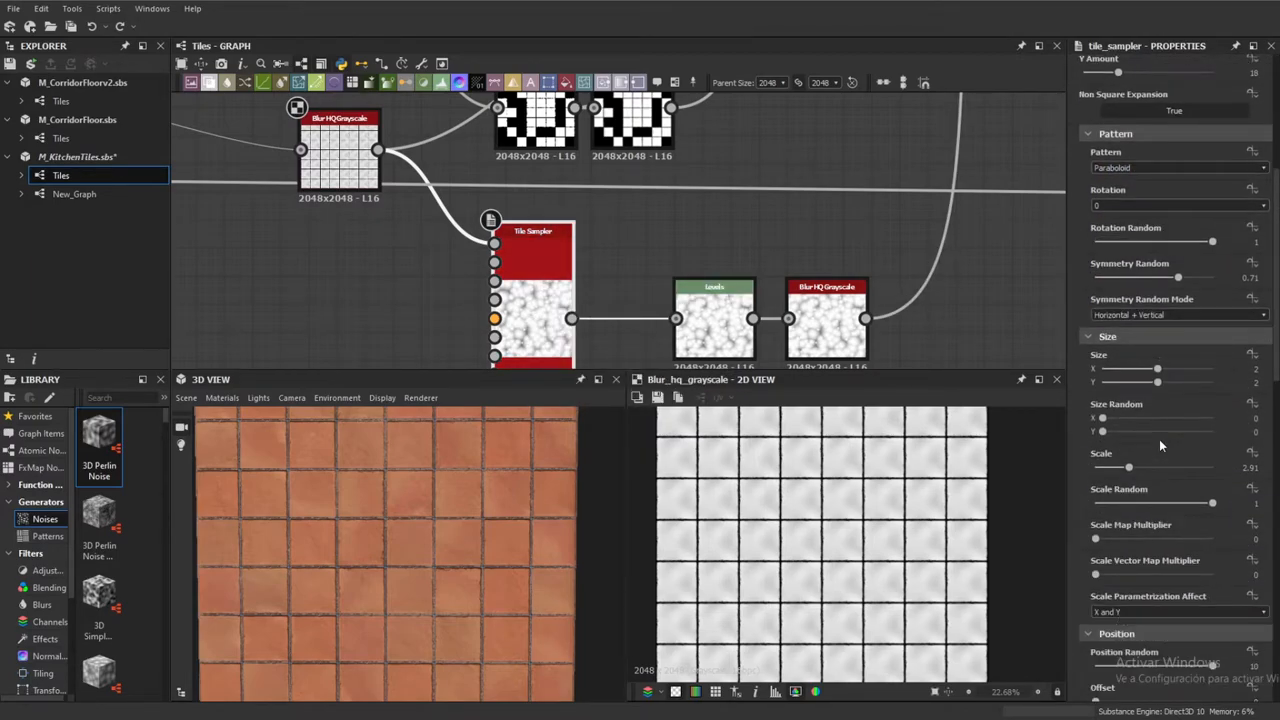
Preview the Levels and Blur HQ Grayscale nodes that follow the Tile Sampler and examine the blurred result up close
{"action": "double_click", "coordinate": [740, 337]}
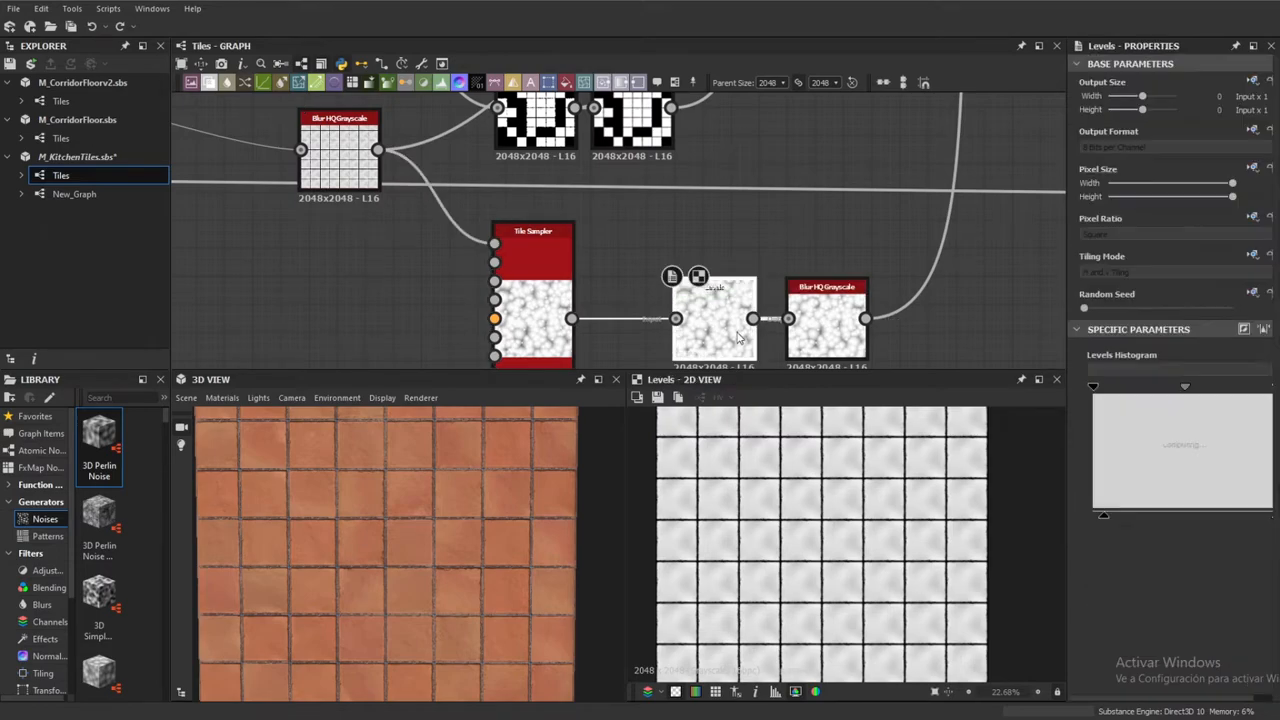
{"action": "middle_click_drag", "start_coordinate": [814, 334], "coordinate": [753, 286]}
{"action": "left_click", "coordinate": [672, 278]}
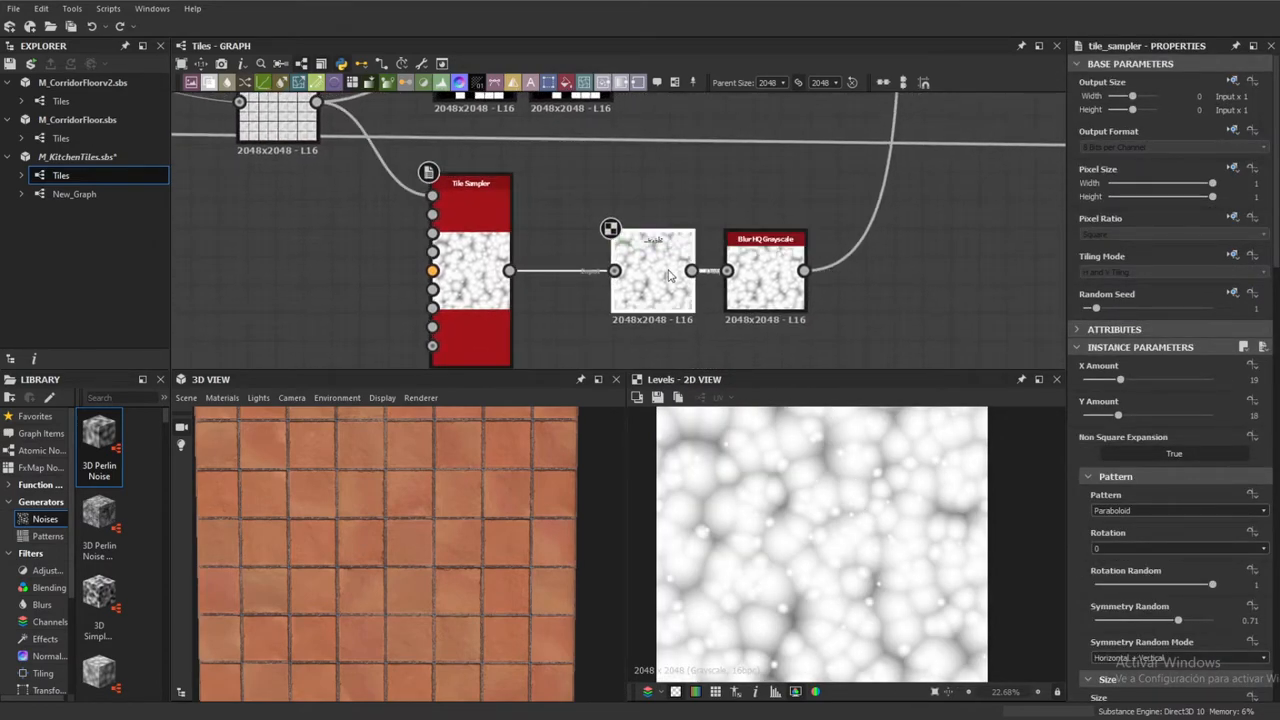
{"action": "double_click", "coordinate": [767, 290]}
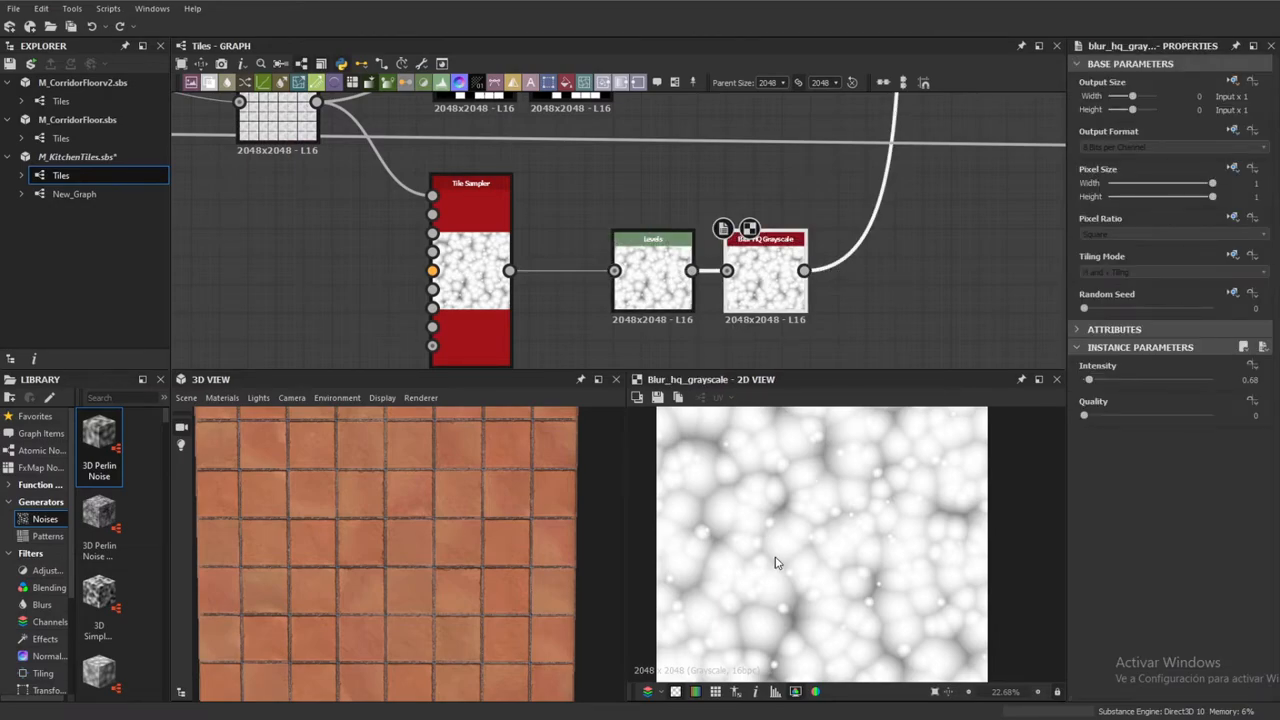
{"action": "scroll", "coordinate": [776, 540], "scroll_direction": "up", "scroll_amount": 5}
{"action": "scroll", "coordinate": [793, 327], "scroll_direction": "down", "scroll_amount": 3}
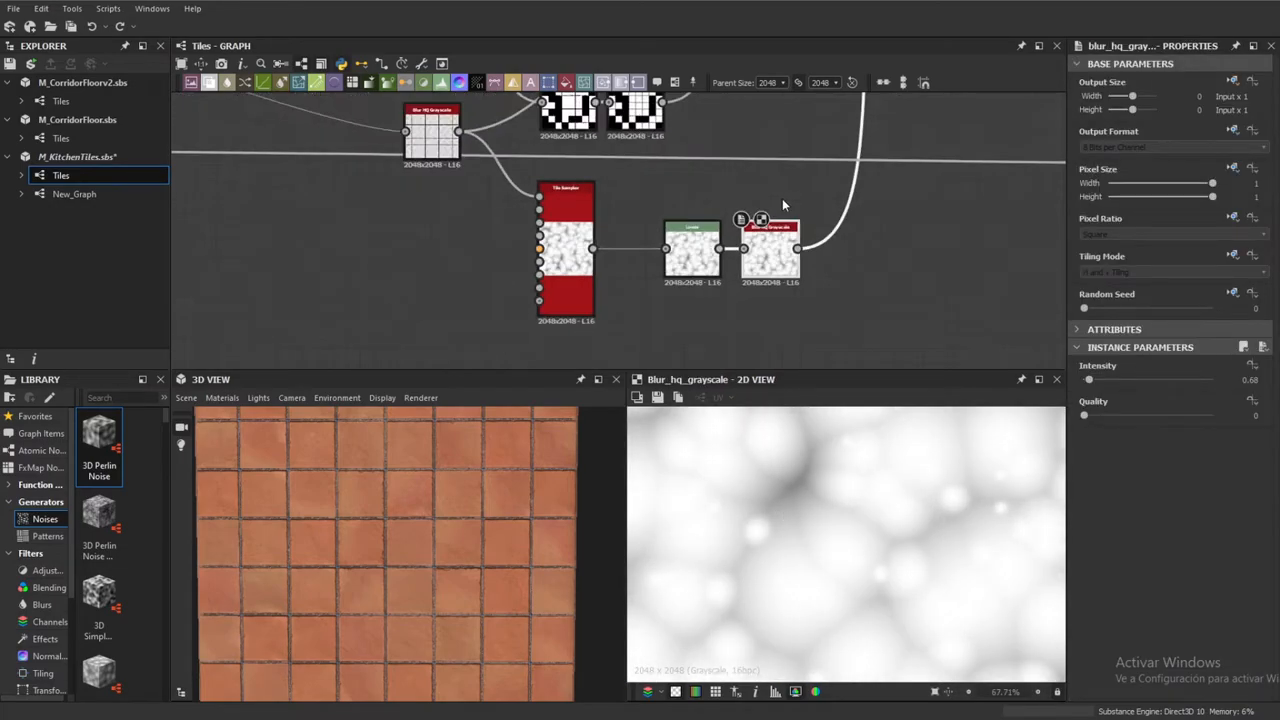
Preview the Blend that receives the blurred Tile Sampler branch and the Levels mask controlling its opacity
{"action": "scroll", "coordinate": [750, 478], "scroll_direction": "down", "scroll_amount": 6}
{"action": "middle_click_drag", "start_coordinate": [905, 217], "coordinate": [874, 289]}
{"action": "middle_click_drag", "start_coordinate": [884, 170], "coordinate": [835, 249]}
{"action": "double_click", "coordinate": [835, 150]}
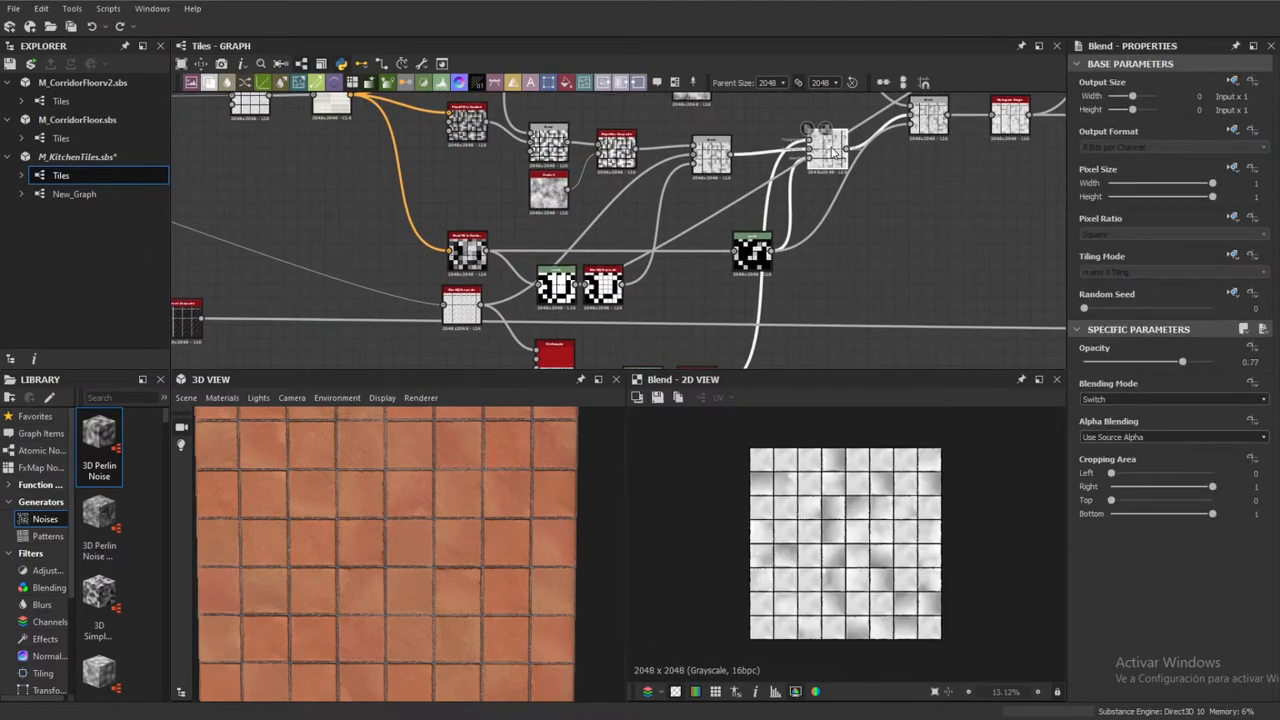
{"action": "double_click", "coordinate": [753, 254]}
{"action": "middle_click_drag", "start_coordinate": [790, 222], "coordinate": [764, 254]}
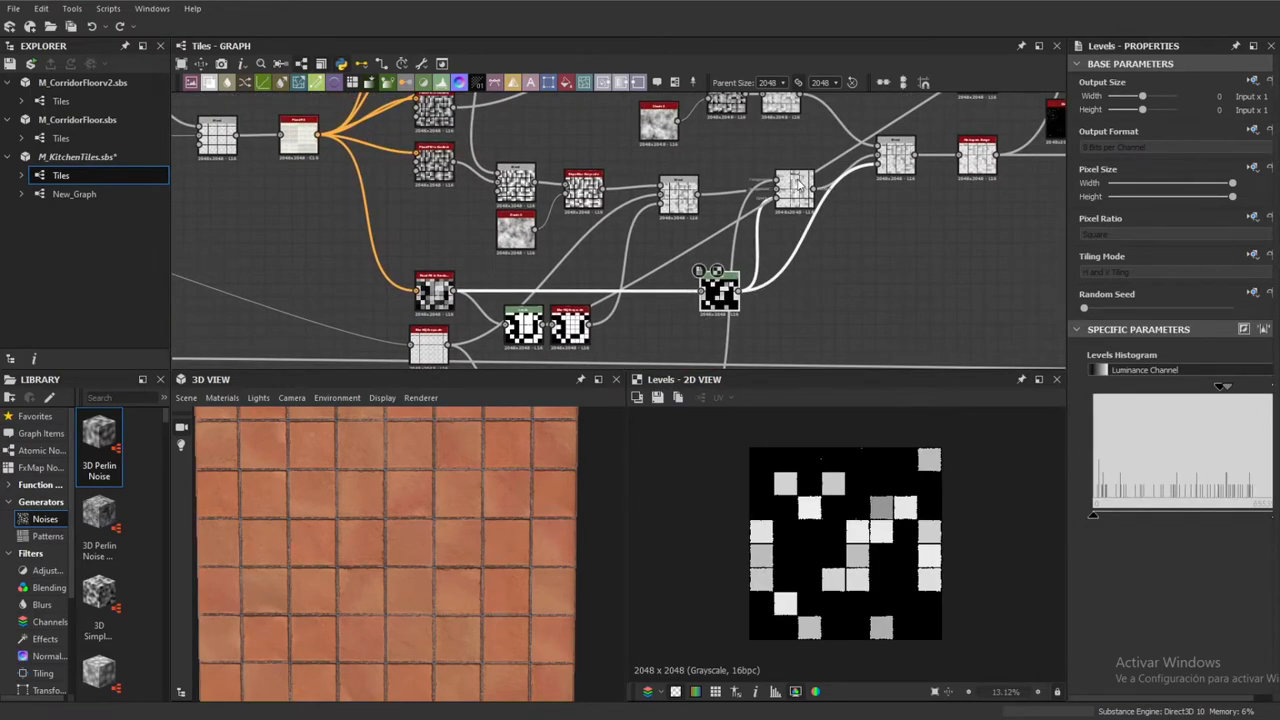
Return to the Blend masked by Levels and inspect how the sampled pattern affects individual tiles
{"action": "double_click", "coordinate": [787, 203]}
{"action": "scroll", "coordinate": [853, 538], "scroll_direction": "up", "scroll_amount": 2}
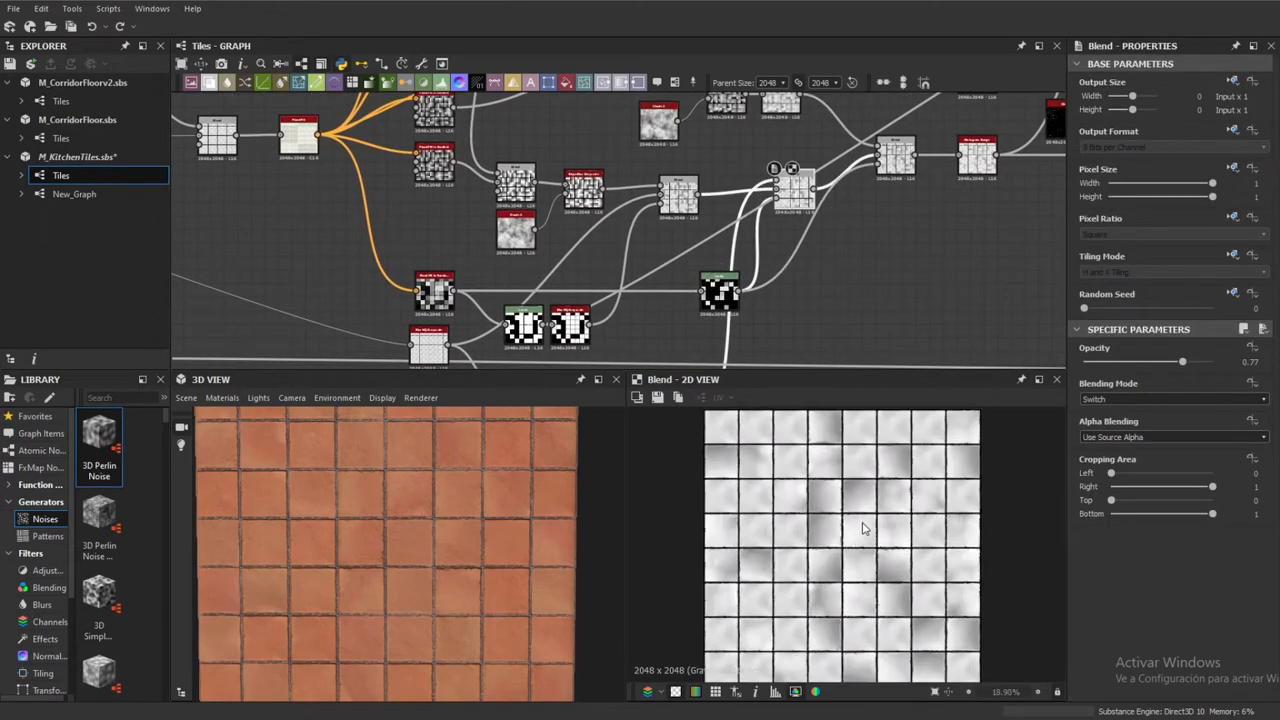
{"action": "scroll", "coordinate": [885, 555], "scroll_direction": "up", "scroll_amount": 4}
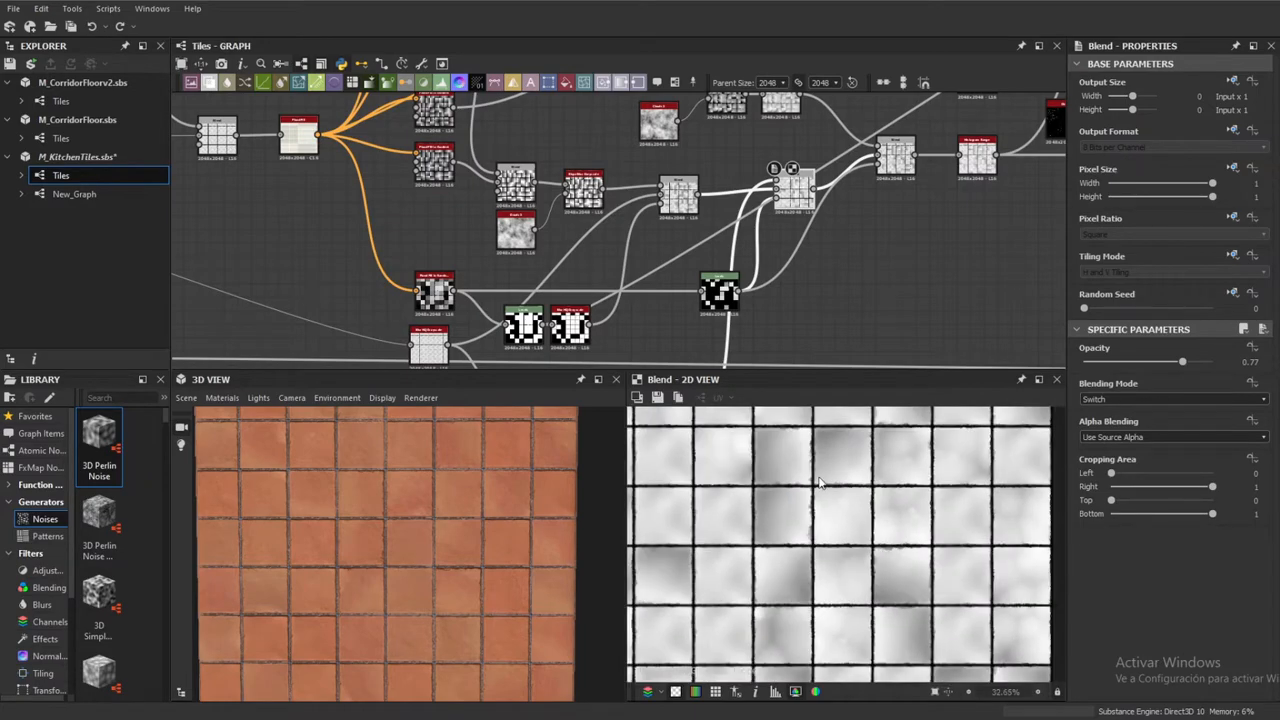
{"action": "scroll", "coordinate": [935, 598], "scroll_direction": "down", "scroll_amount": 4}
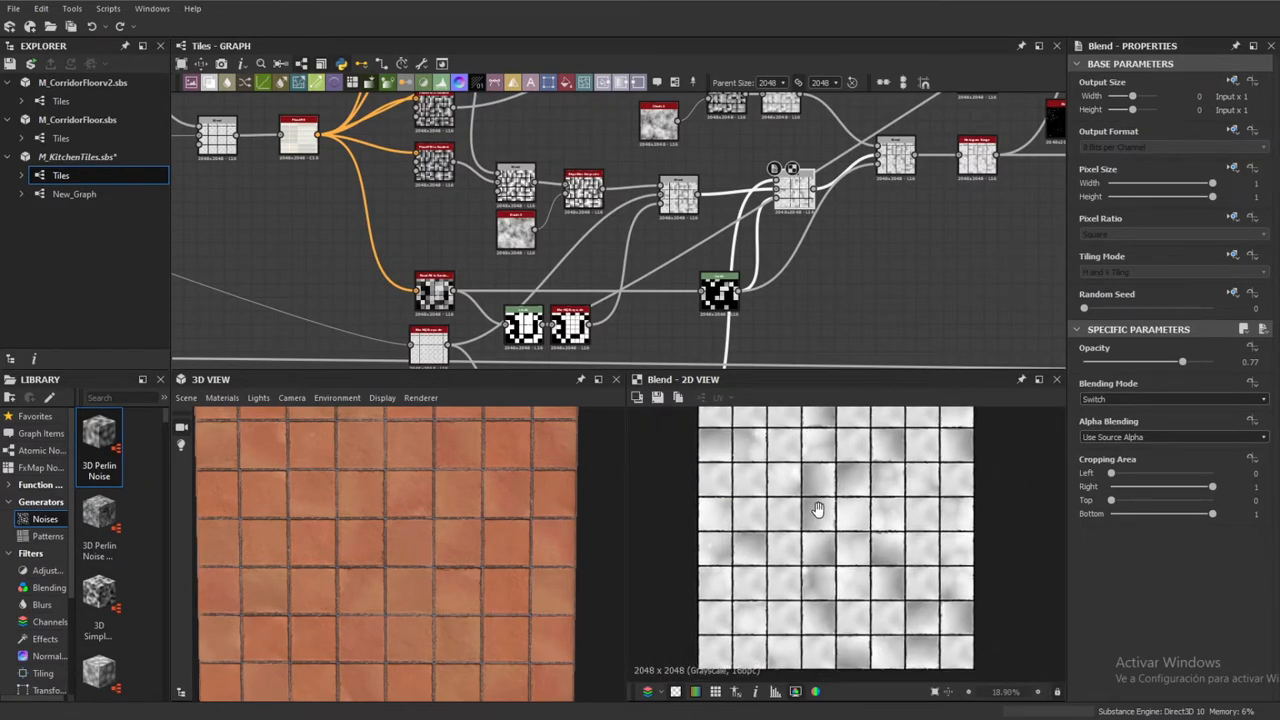
Preview the Copy-mode Blend that merges the upper and lower gradient branches, and the Histogram Range node after it
{"action": "middle_click_drag", "start_coordinate": [888, 285], "coordinate": [803, 325]}
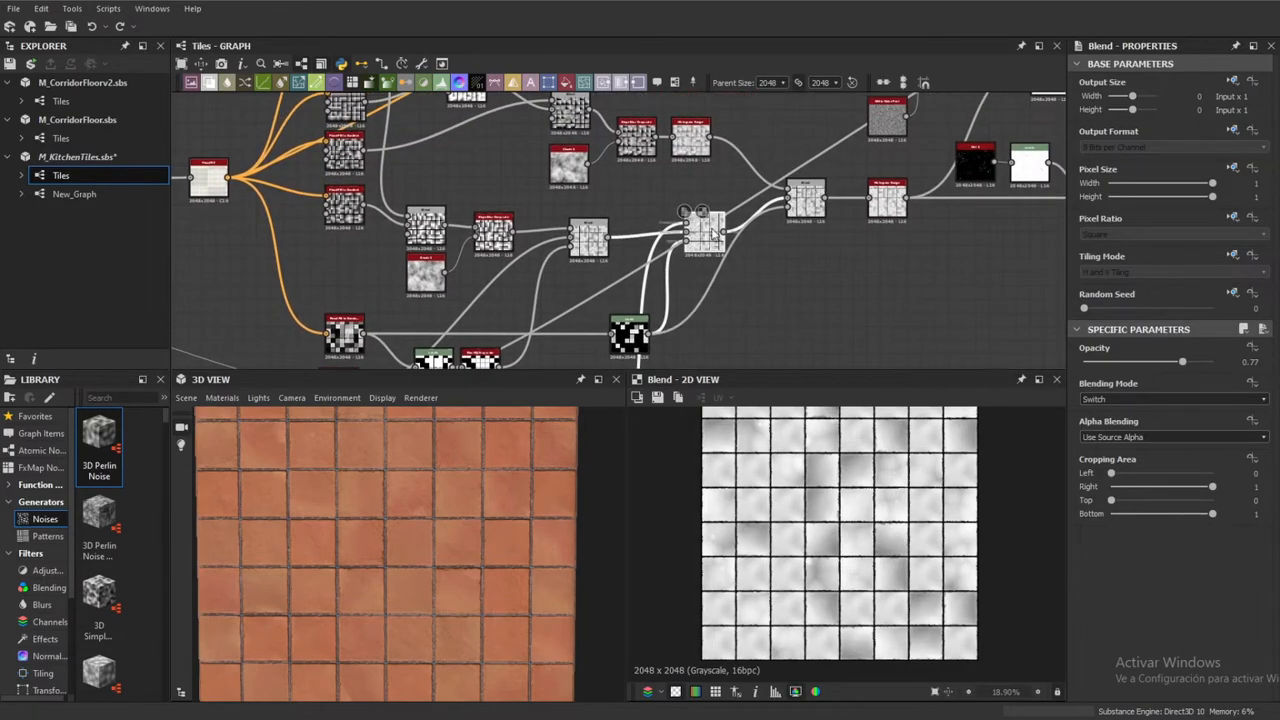
{"action": "double_click", "coordinate": [695, 156]}
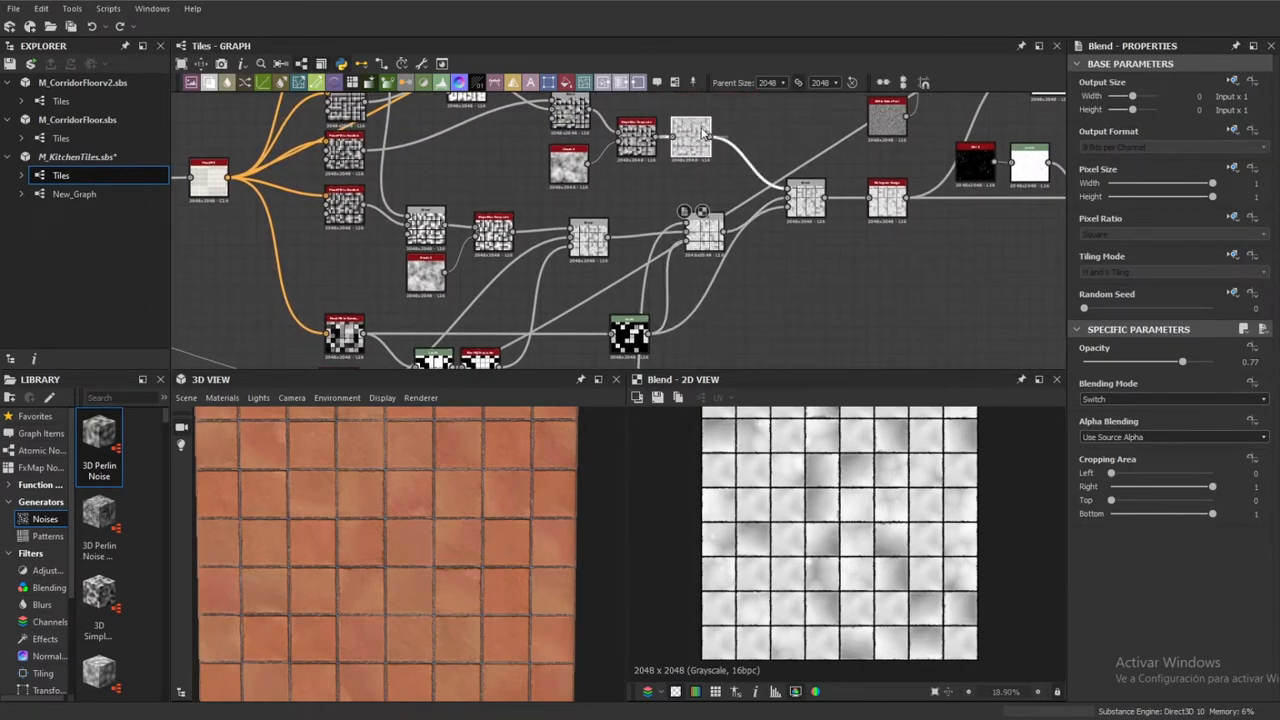
{"action": "double_click", "coordinate": [809, 203]}
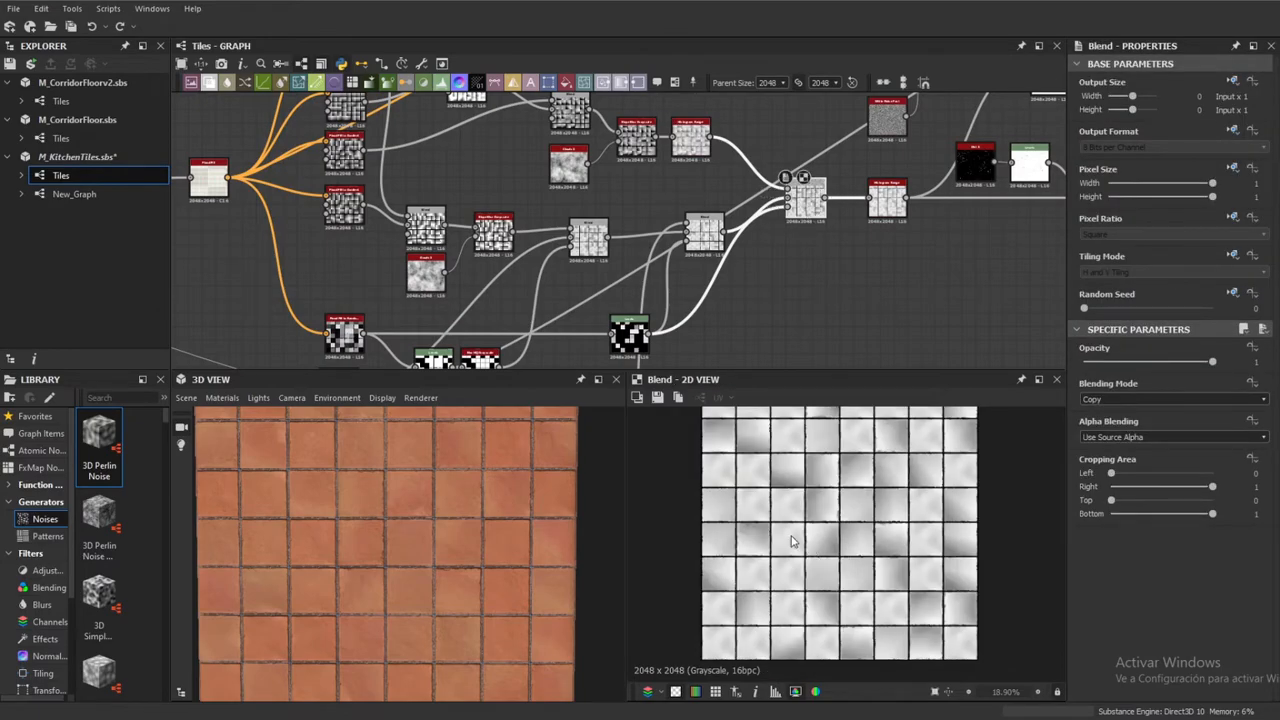
{"action": "middle_click_drag", "start_coordinate": [905, 258], "coordinate": [727, 297]}
{"action": "double_click", "coordinate": [717, 247]}
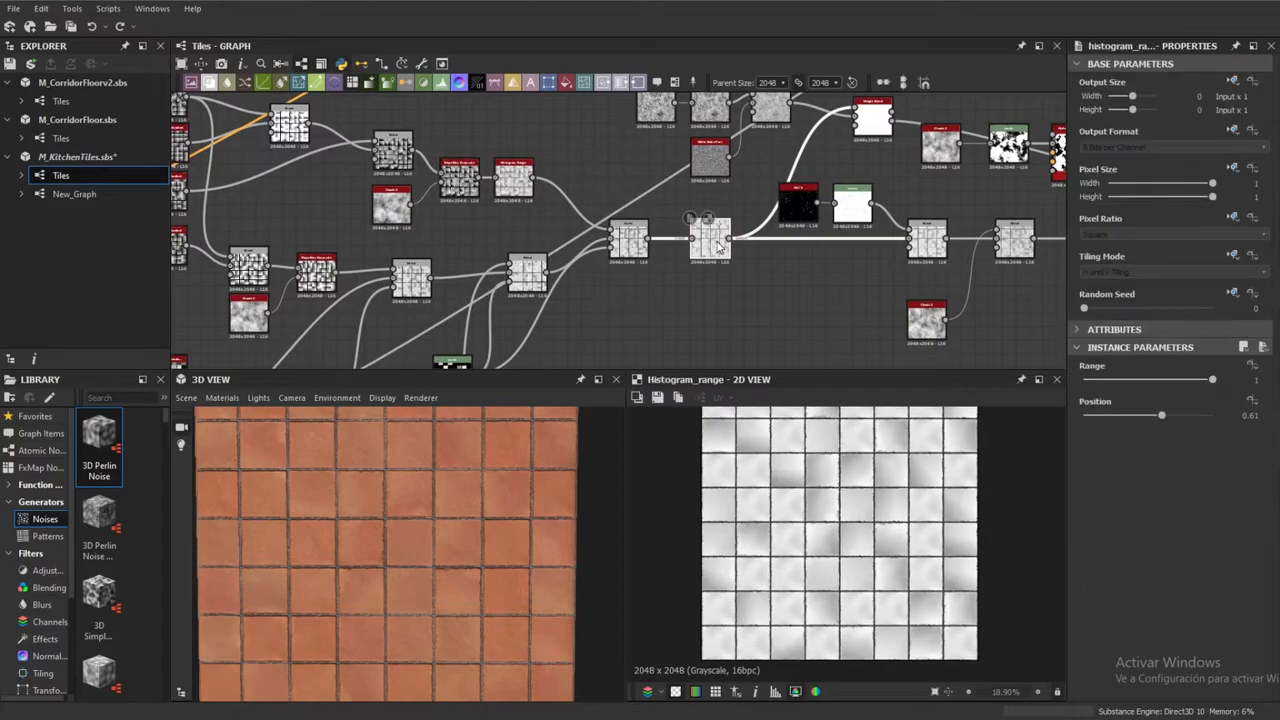
{"action": "scroll", "coordinate": [704, 232], "scroll_direction": "up", "scroll_amount": 6}
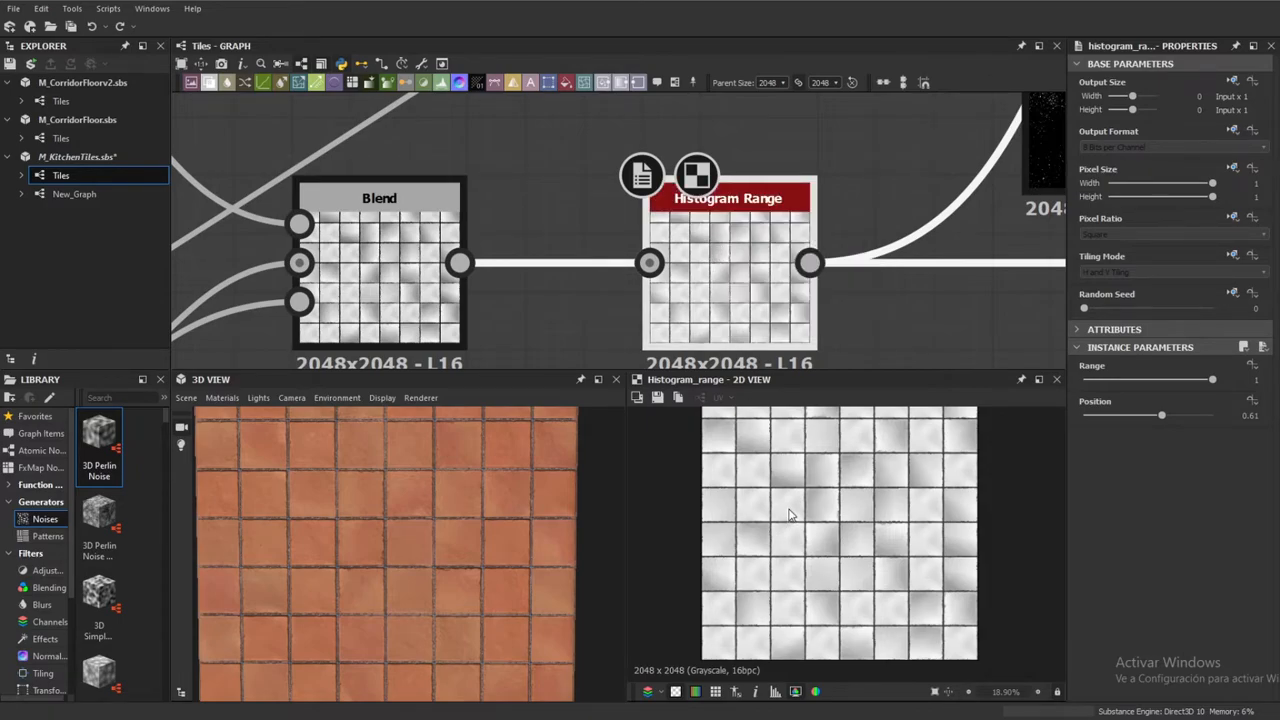
Compare the Copy-mode Blend's output with that of the following Histogram Range node
{"action": "left_click", "coordinate": [404, 282]}
{"action": "scroll", "coordinate": [893, 508], "scroll_direction": "up", "scroll_amount": 3}
{"action": "scroll", "coordinate": [875, 503], "scroll_direction": "down", "scroll_amount": 3}
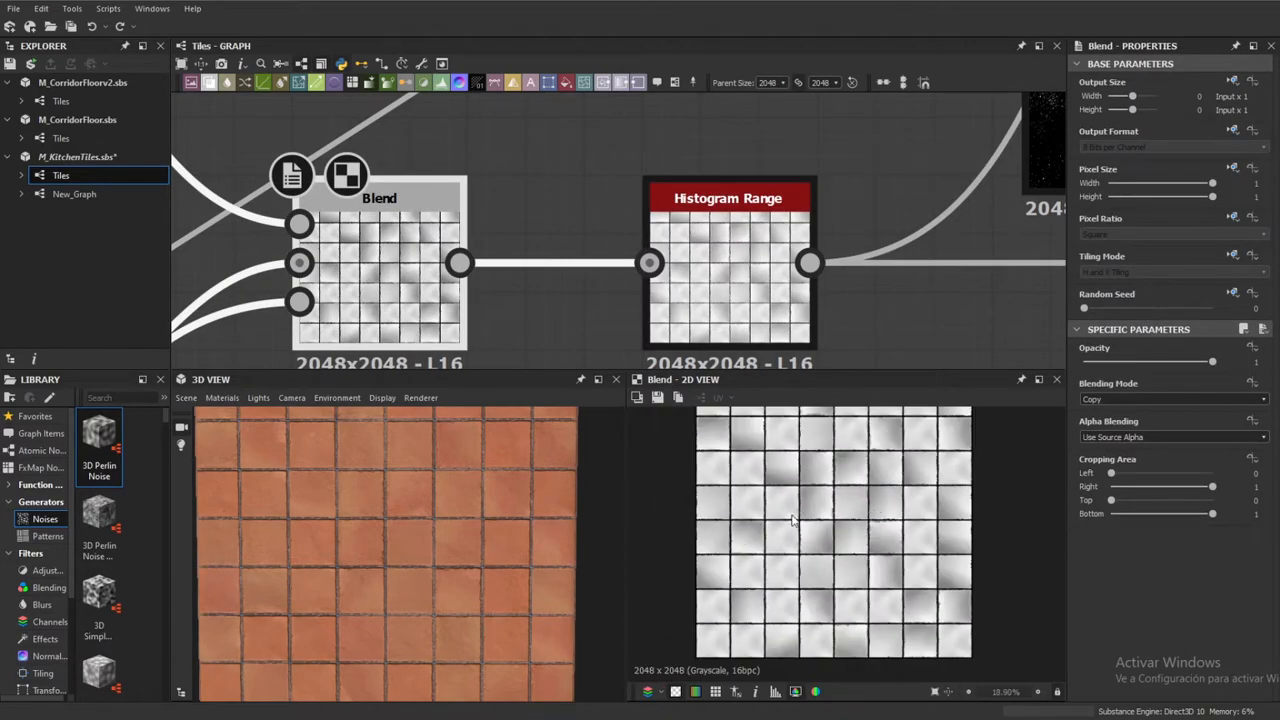
{"action": "left_click", "coordinate": [705, 312]}
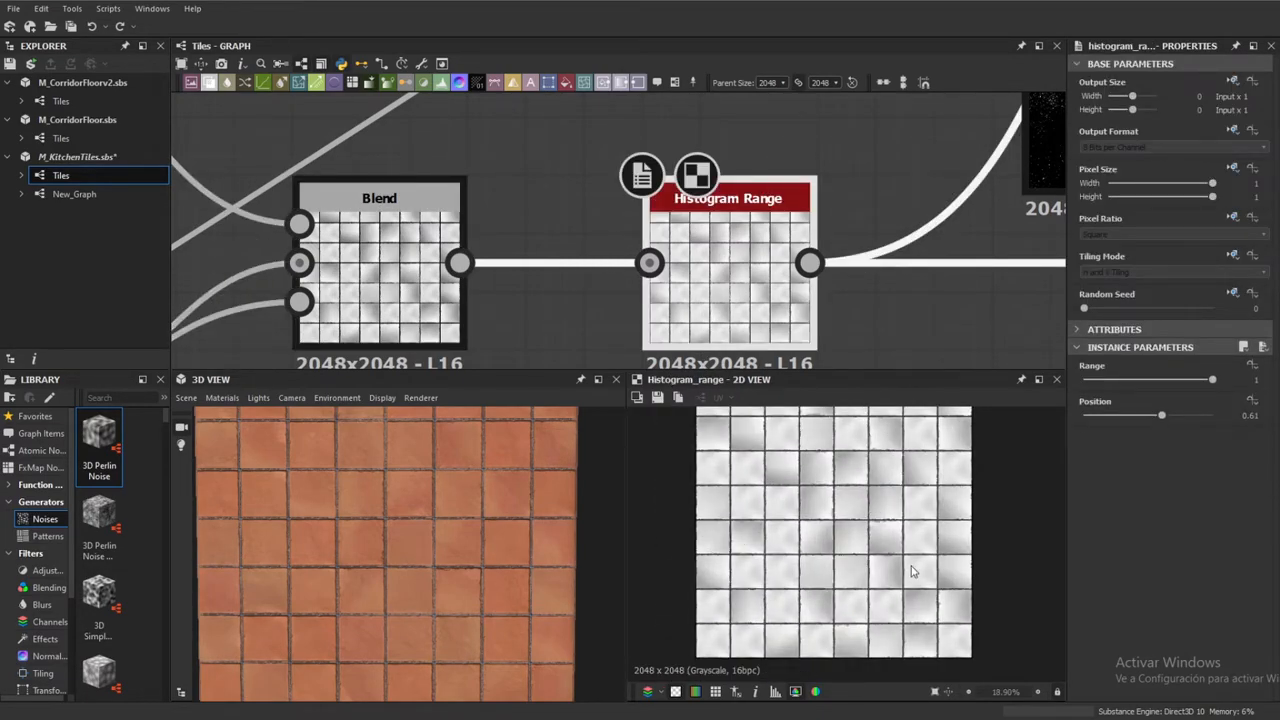
Survey the overall Tiles graph and the branches that continue downstream of the Histogram Range node
{"action": "scroll", "coordinate": [734, 248], "scroll_direction": "down", "scroll_amount": 9}
{"action": "middle_click_drag", "start_coordinate": [966, 255], "coordinate": [814, 255]}
{"action": "scroll", "coordinate": [582, 293], "scroll_direction": "down", "scroll_amount": 3}
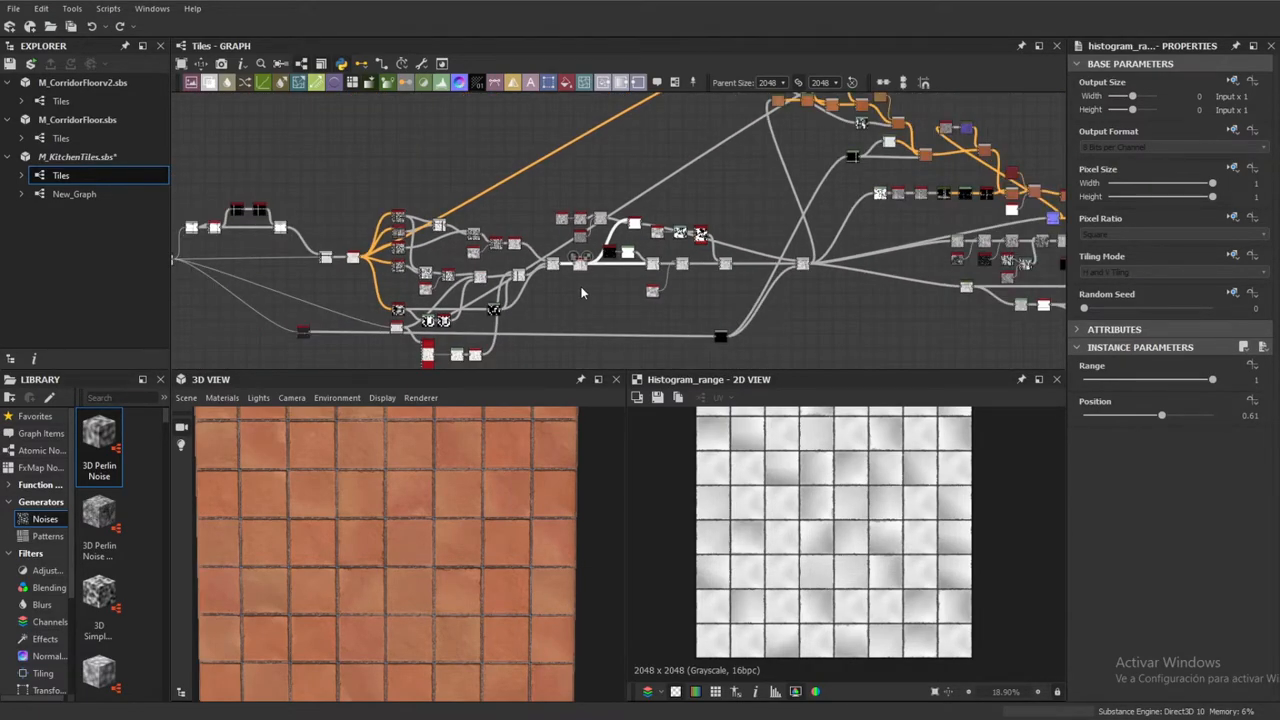
Examine the Histogram Range output up close and compare its tile edges with the grout on the 3D tile surface
{"action": "scroll", "coordinate": [576, 242], "scroll_direction": "down", "scroll_amount": 2}
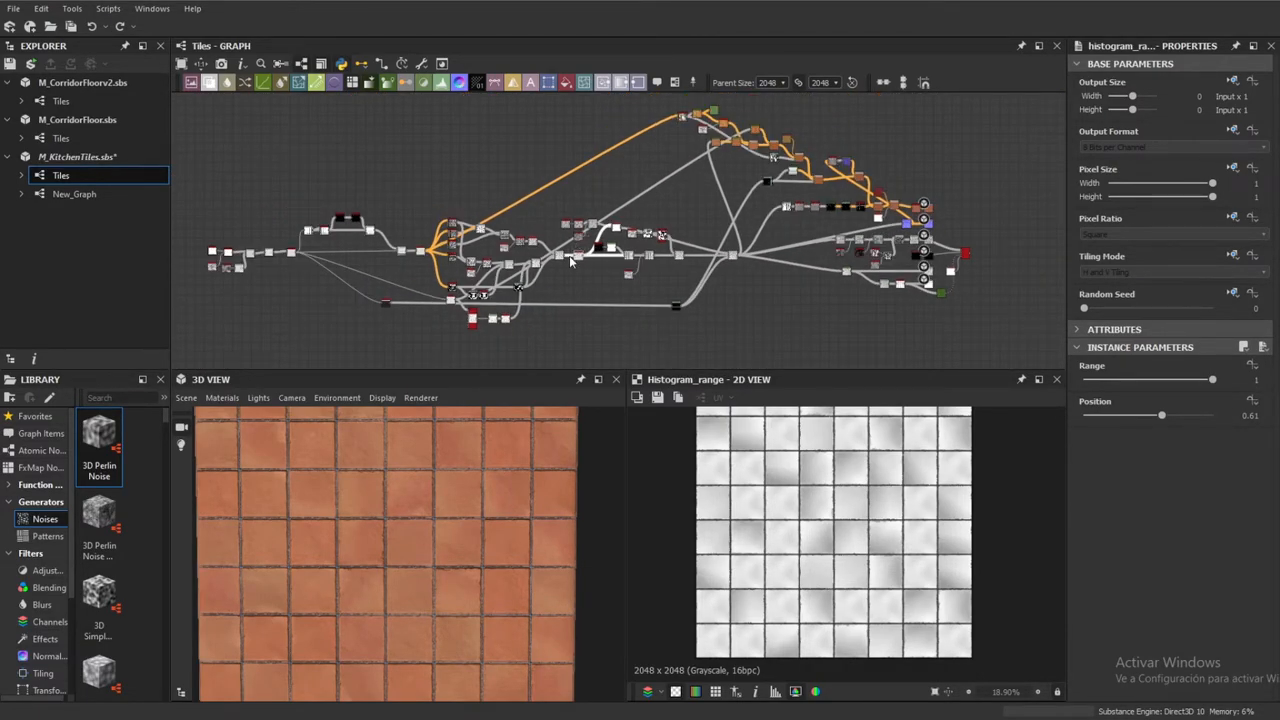
{"action": "scroll", "coordinate": [569, 255], "scroll_direction": "up", "scroll_amount": 5}
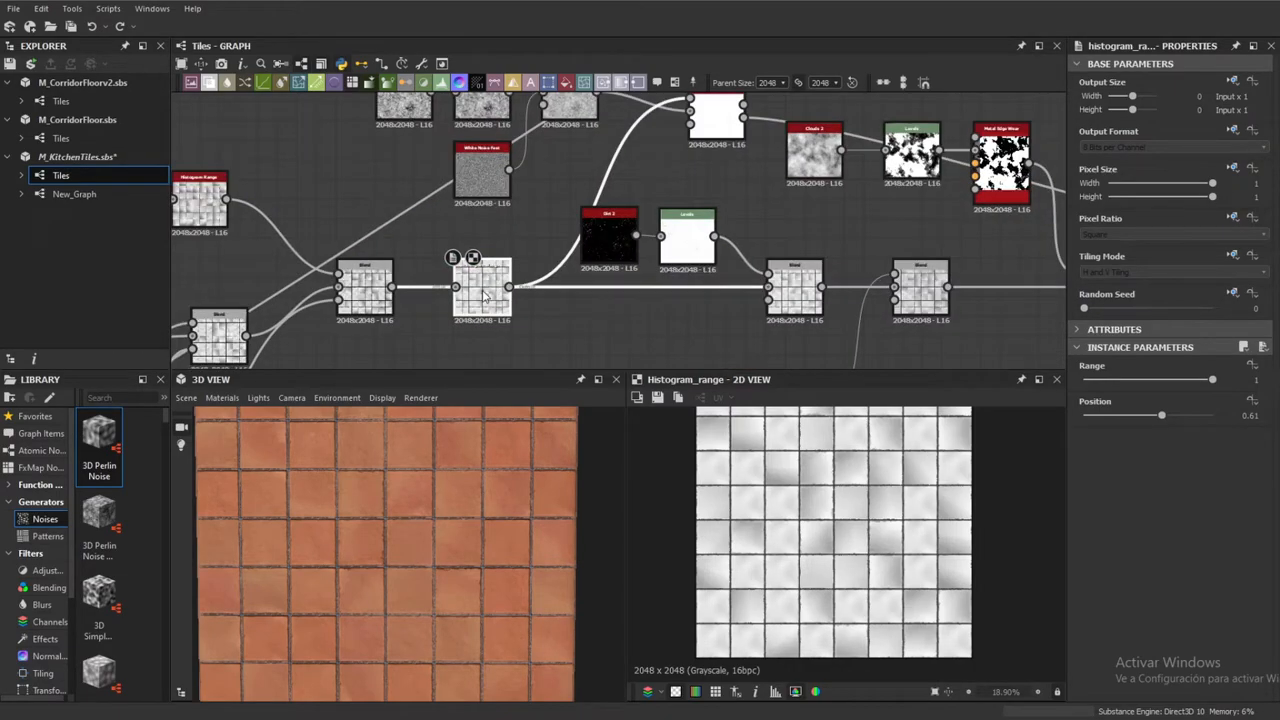
{"action": "scroll", "coordinate": [485, 295], "scroll_direction": "up", "scroll_amount": 4}
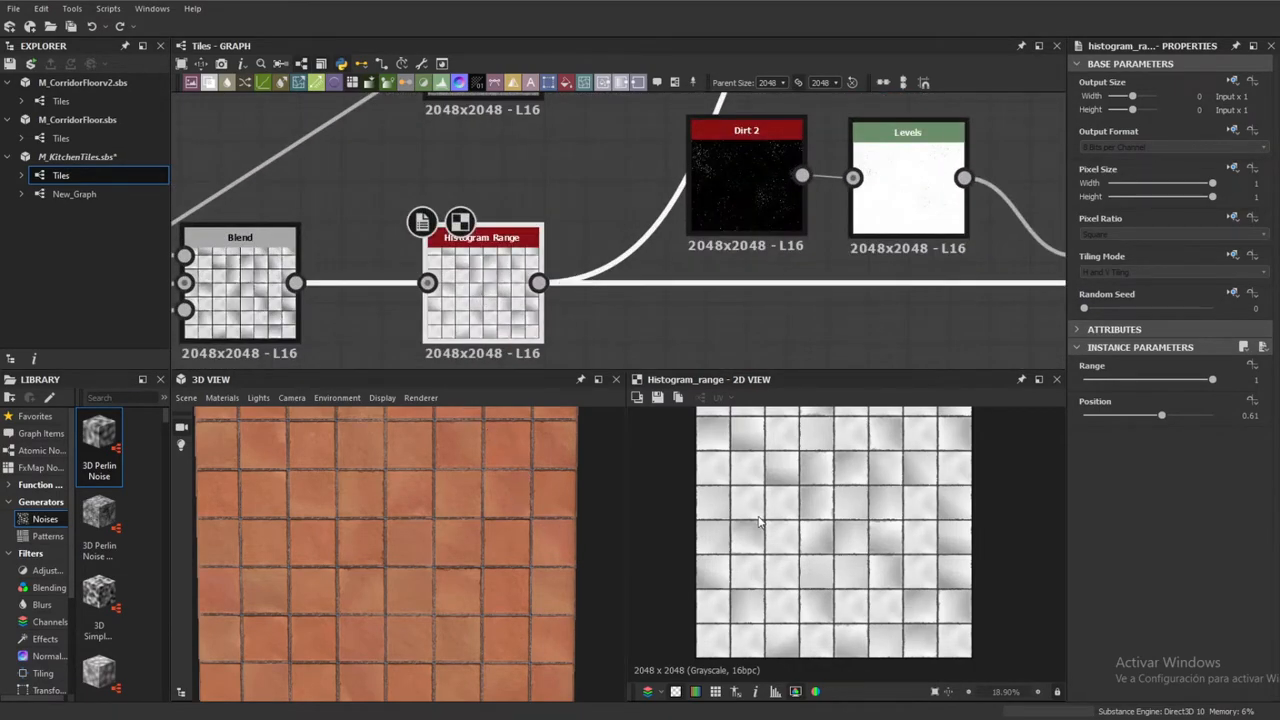
{"action": "scroll", "coordinate": [760, 520], "scroll_direction": "up", "scroll_amount": 5}
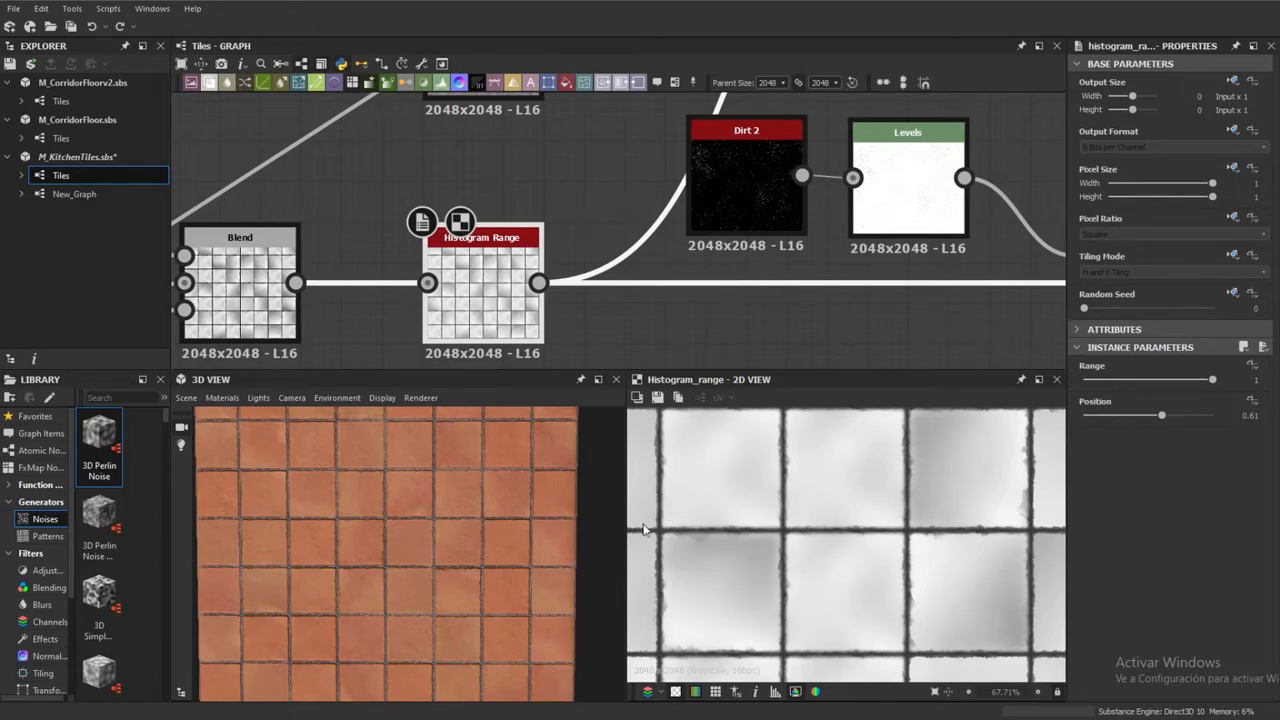
{"action": "scroll", "coordinate": [434, 499], "scroll_direction": "up", "scroll_amount": 4}
{"action": "scroll", "coordinate": [440, 510], "scroll_direction": "up", "scroll_amount": 3}
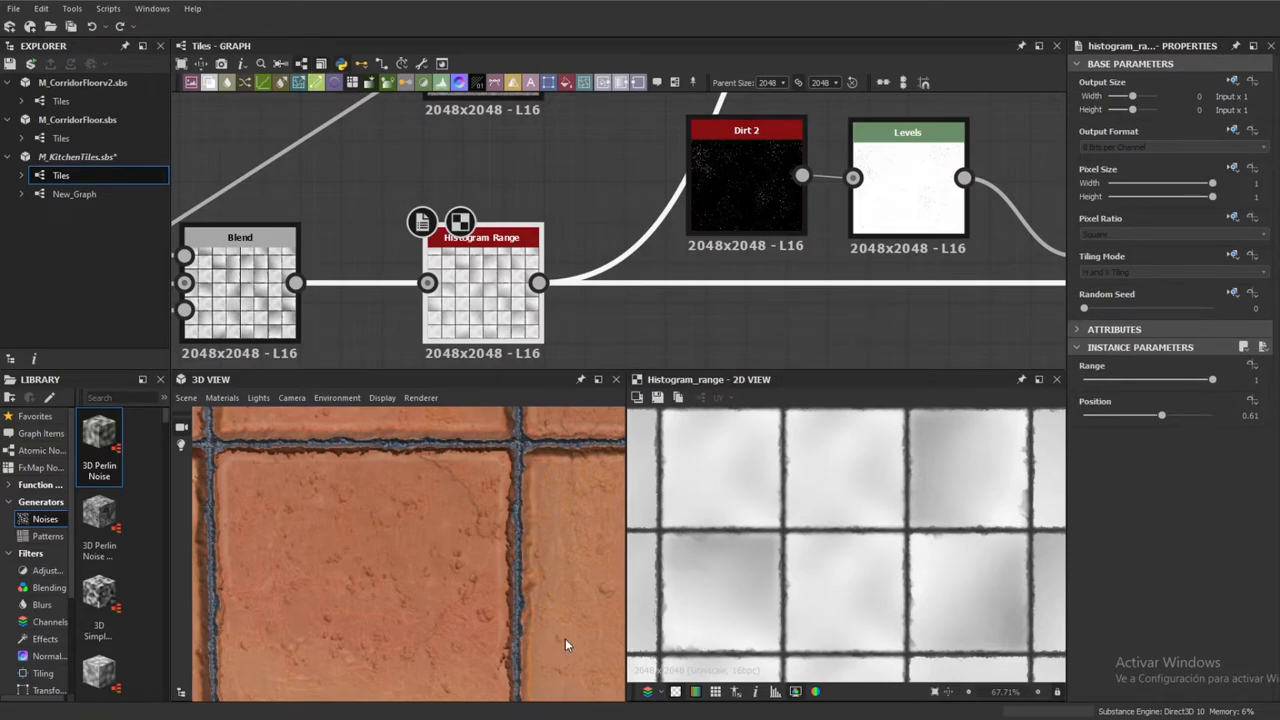
Preview the Clouds 1 noise above the Histogram Range node and its softened version from Blur HQ Grayscale
{"action": "middle_click_drag", "start_coordinate": [584, 105], "coordinate": [573, 242]}
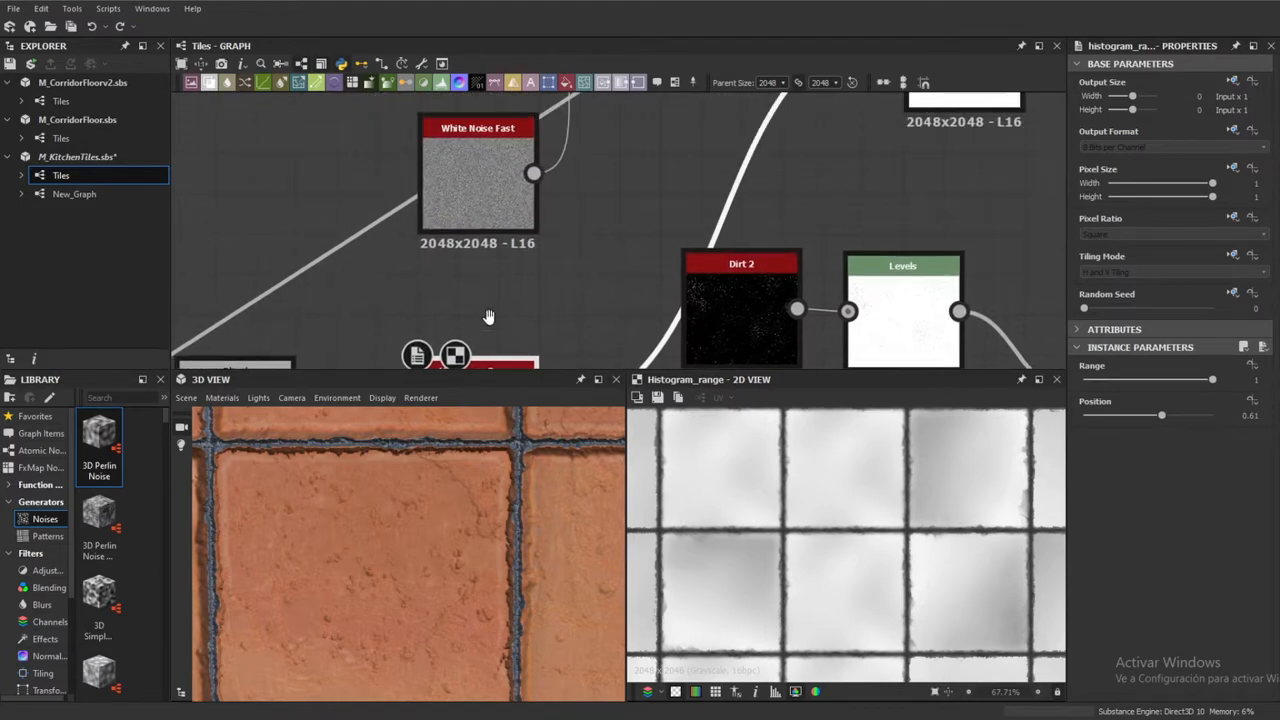
{"action": "scroll", "coordinate": [573, 242], "scroll_direction": "down", "scroll_amount": 3}
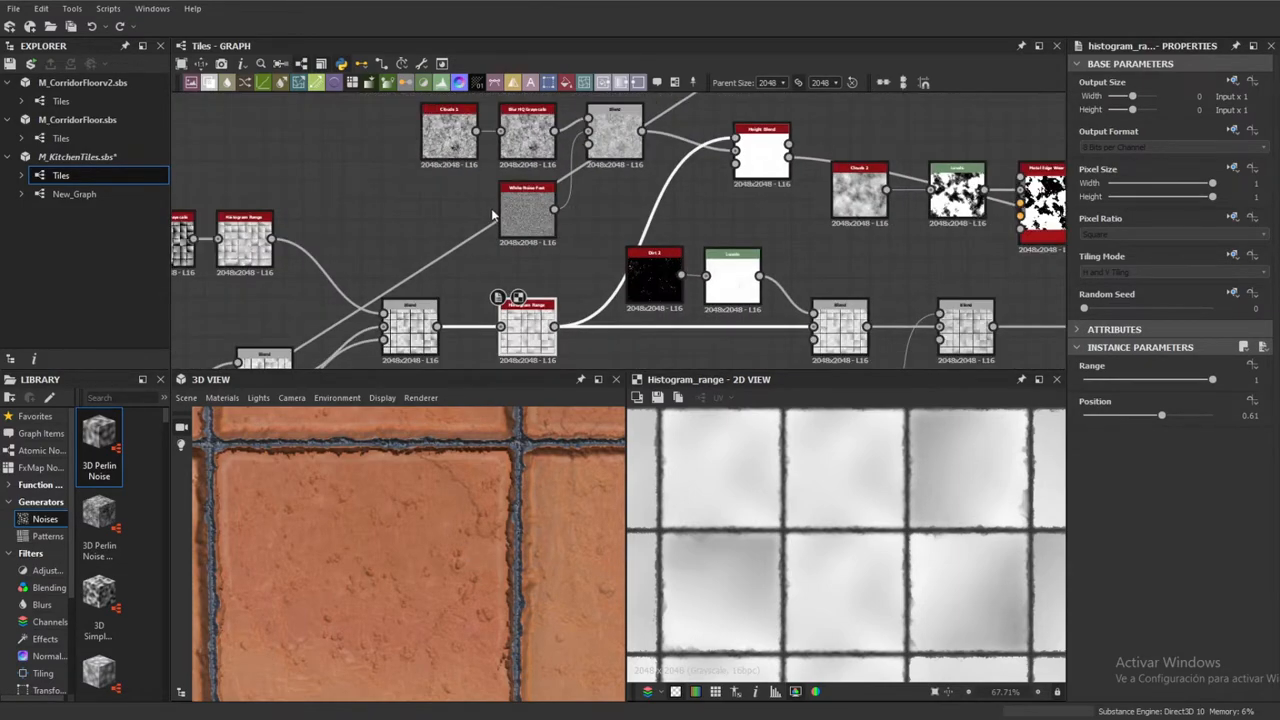
{"action": "middle_click_drag", "start_coordinate": [480, 185], "coordinate": [424, 247]}
{"action": "left_click", "coordinate": [405, 188]}
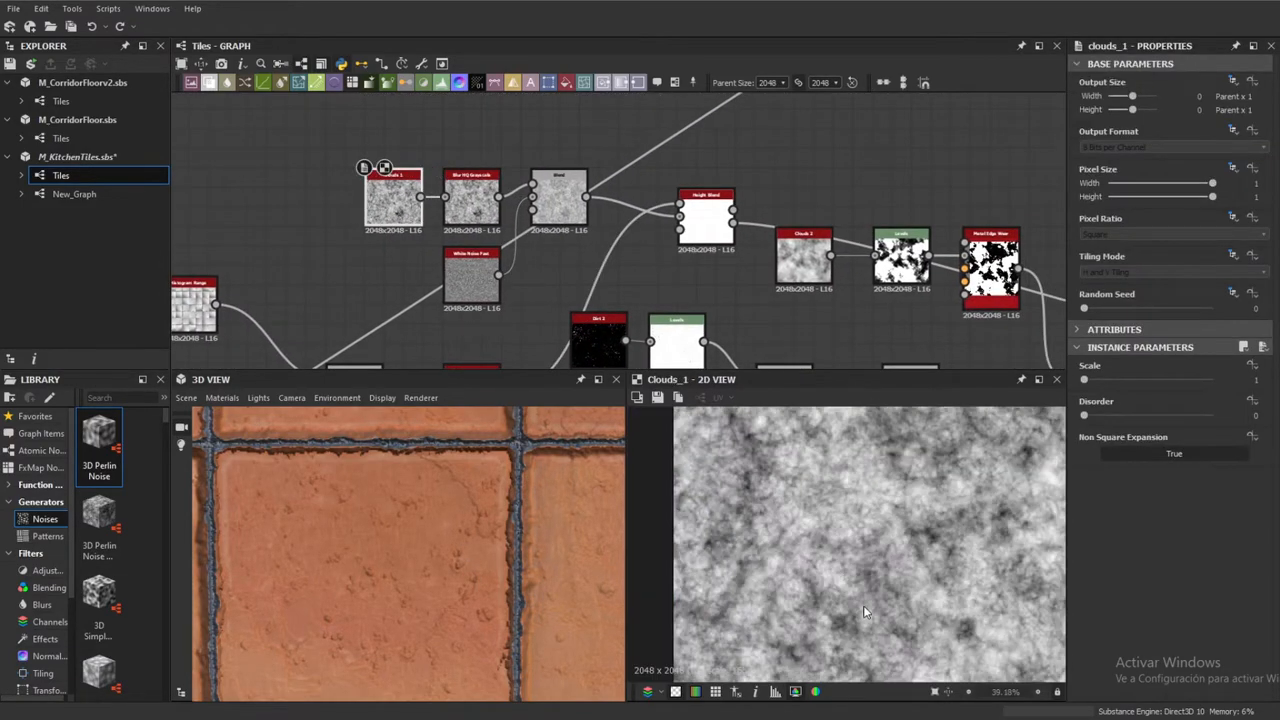
{"action": "scroll", "coordinate": [384, 170], "scroll_direction": "up", "scroll_amount": 3}
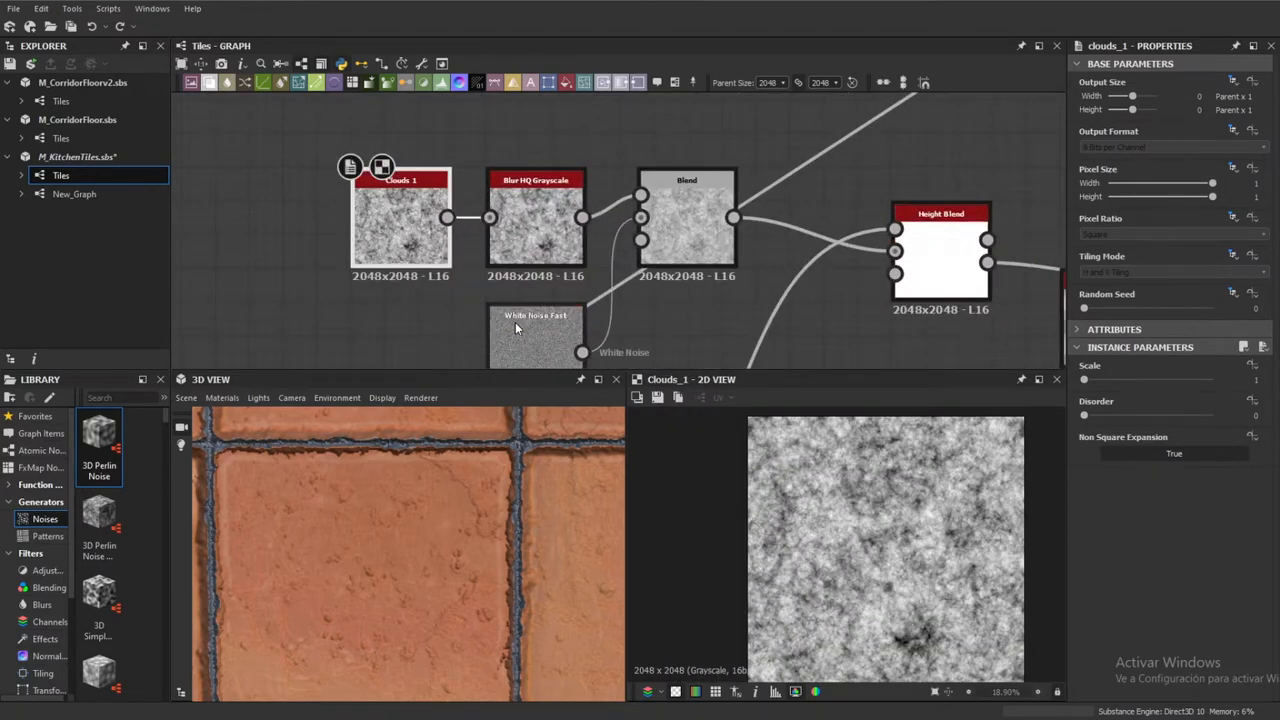
{"action": "left_click", "coordinate": [525, 233]}
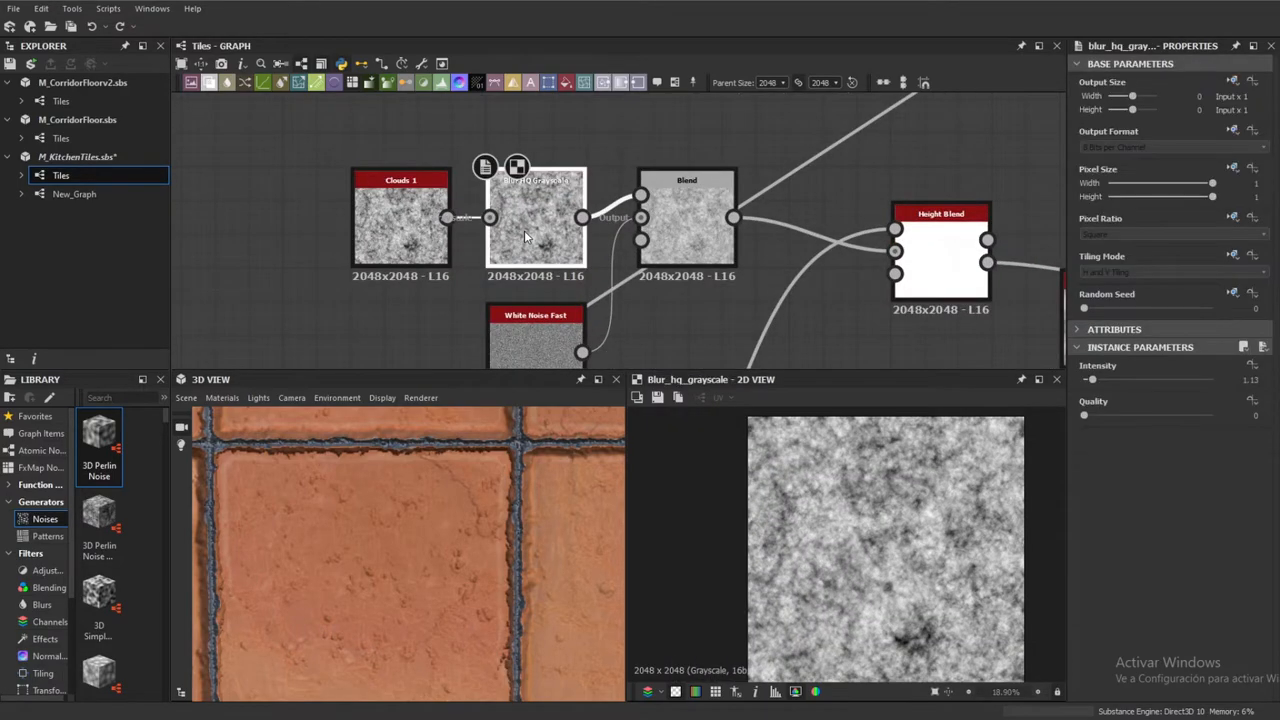
{"action": "scroll", "coordinate": [850, 490], "scroll_direction": "up", "scroll_amount": 2}
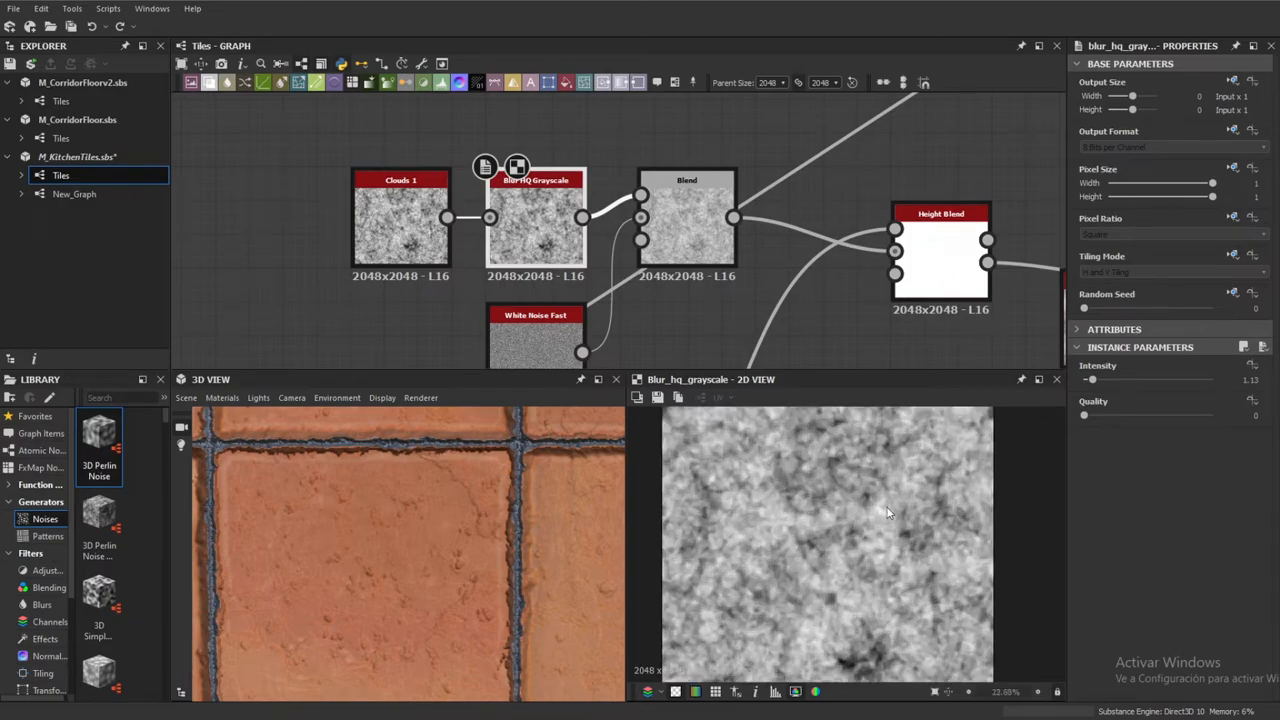
{"action": "scroll", "coordinate": [871, 516], "scroll_direction": "up", "scroll_amount": 6}
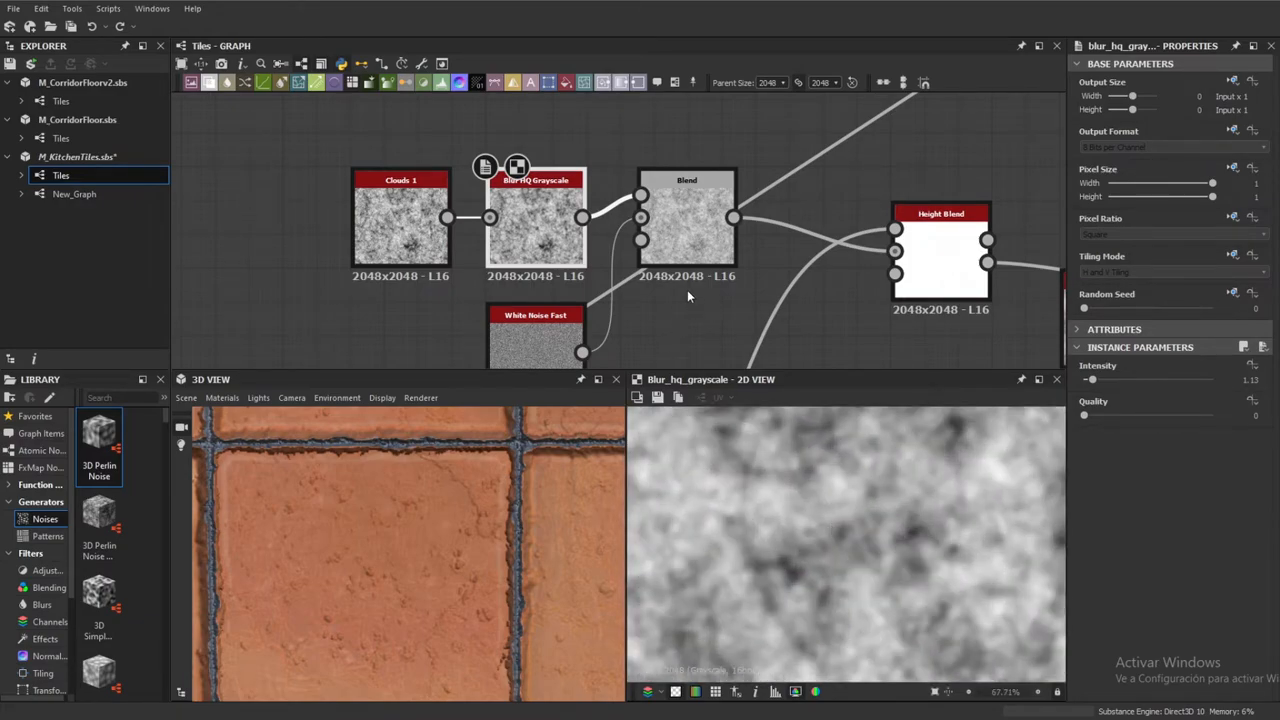
Inspect the Max (Lighten) Blend of the blurred clouds and its White Noise Fast input
{"action": "middle_click_drag", "start_coordinate": [691, 292], "coordinate": [656, 272]}
{"action": "left_click", "coordinate": [664, 255]}
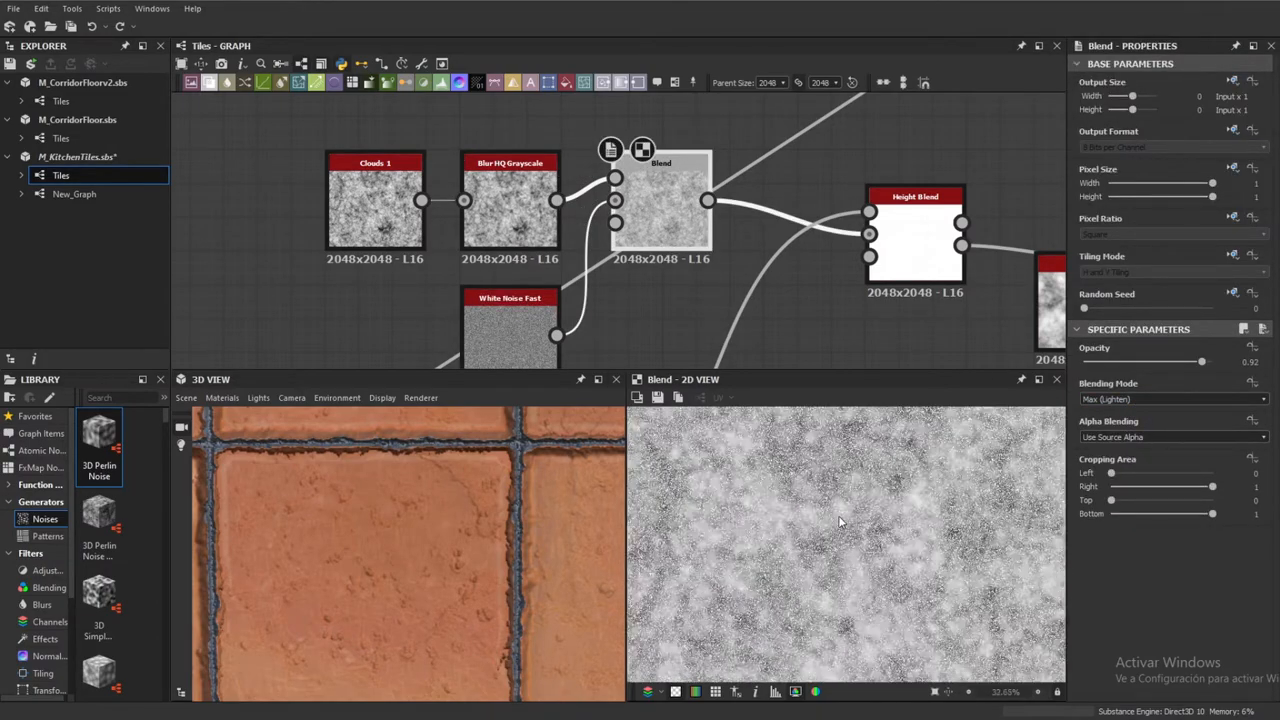
{"action": "left_click", "coordinate": [500, 330]}
{"action": "middle_click_drag", "start_coordinate": [525, 309], "coordinate": [521, 260]}
{"action": "scroll", "coordinate": [869, 600], "scroll_direction": "down", "scroll_amount": 8}
{"action": "scroll", "coordinate": [868, 599], "scroll_direction": "up", "scroll_amount": 3}
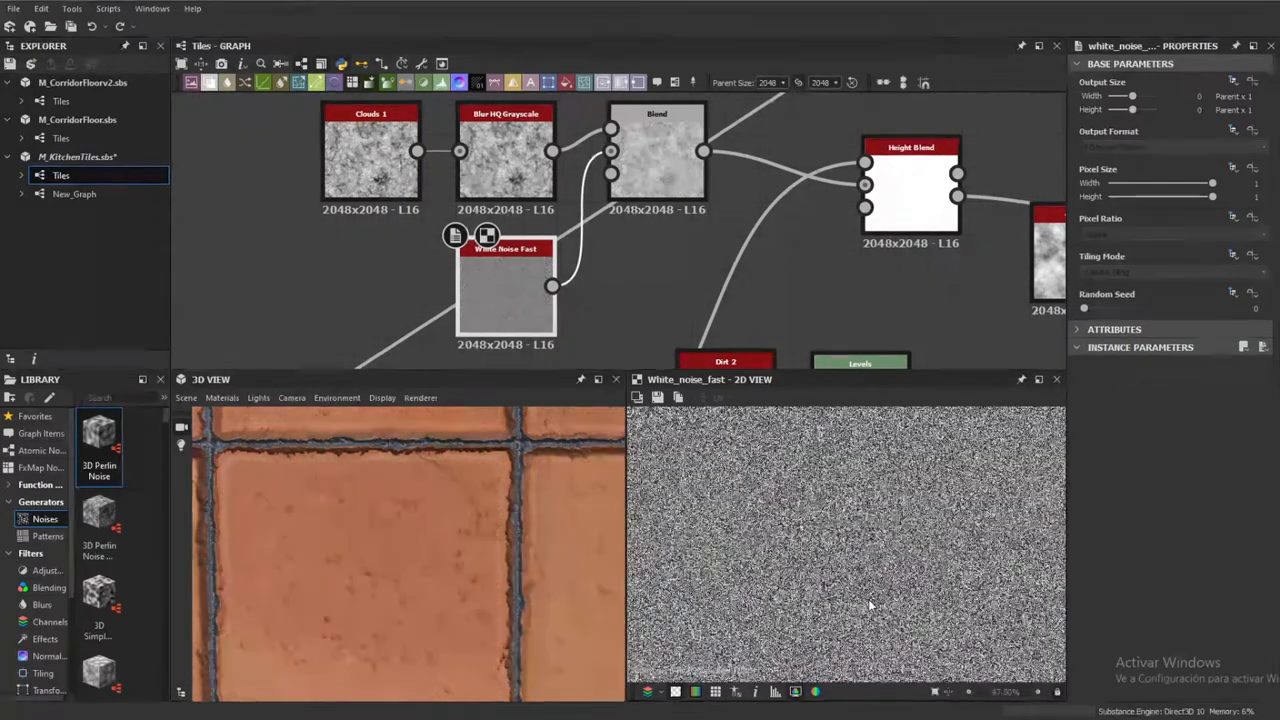
{"action": "scroll", "coordinate": [879, 575], "scroll_direction": "down", "scroll_amount": 2}
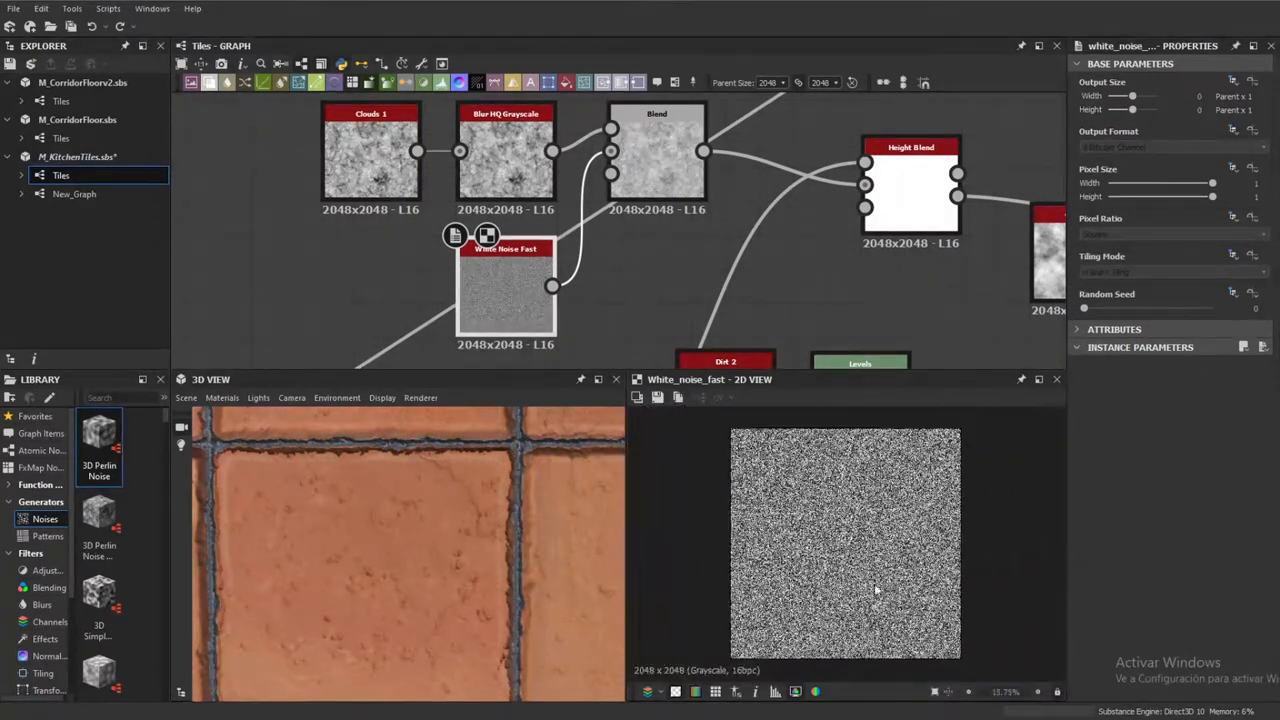
{"action": "left_click", "coordinate": [659, 163]}
{"action": "scroll", "coordinate": [854, 505], "scroll_direction": "up", "scroll_amount": 6}
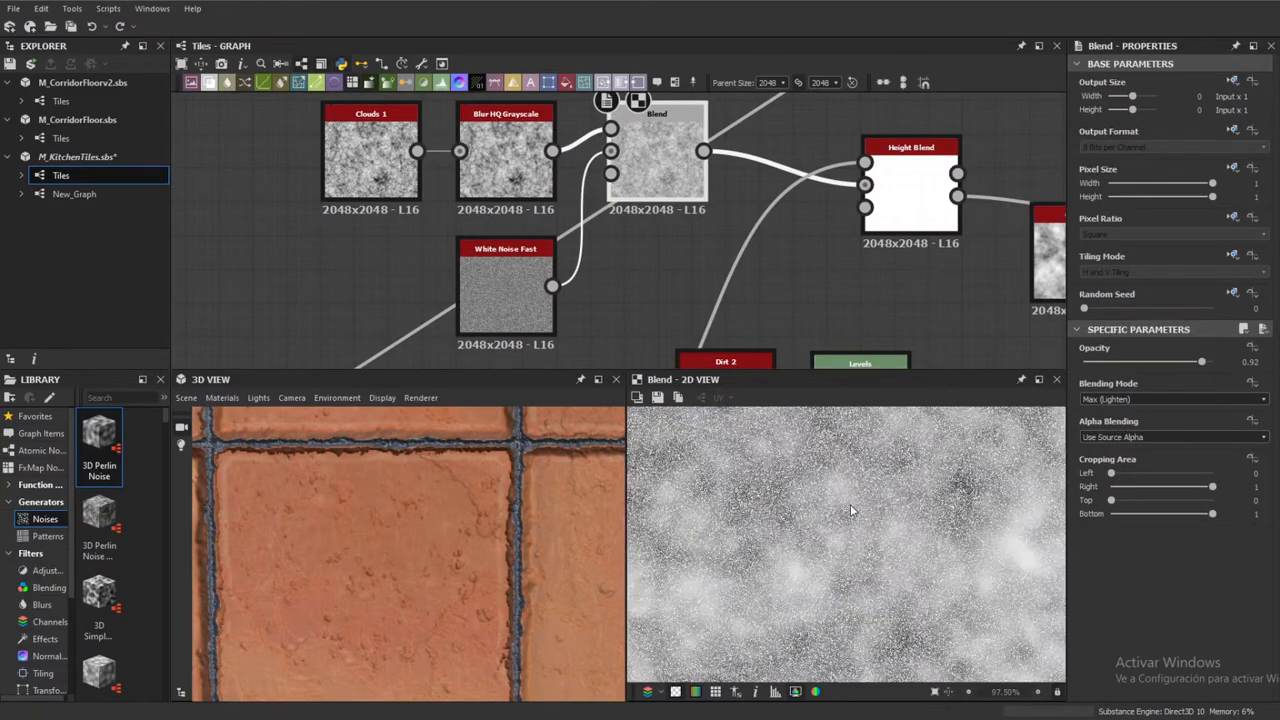
{"action": "scroll", "coordinate": [849, 512], "scroll_direction": "down", "scroll_amount": 4}
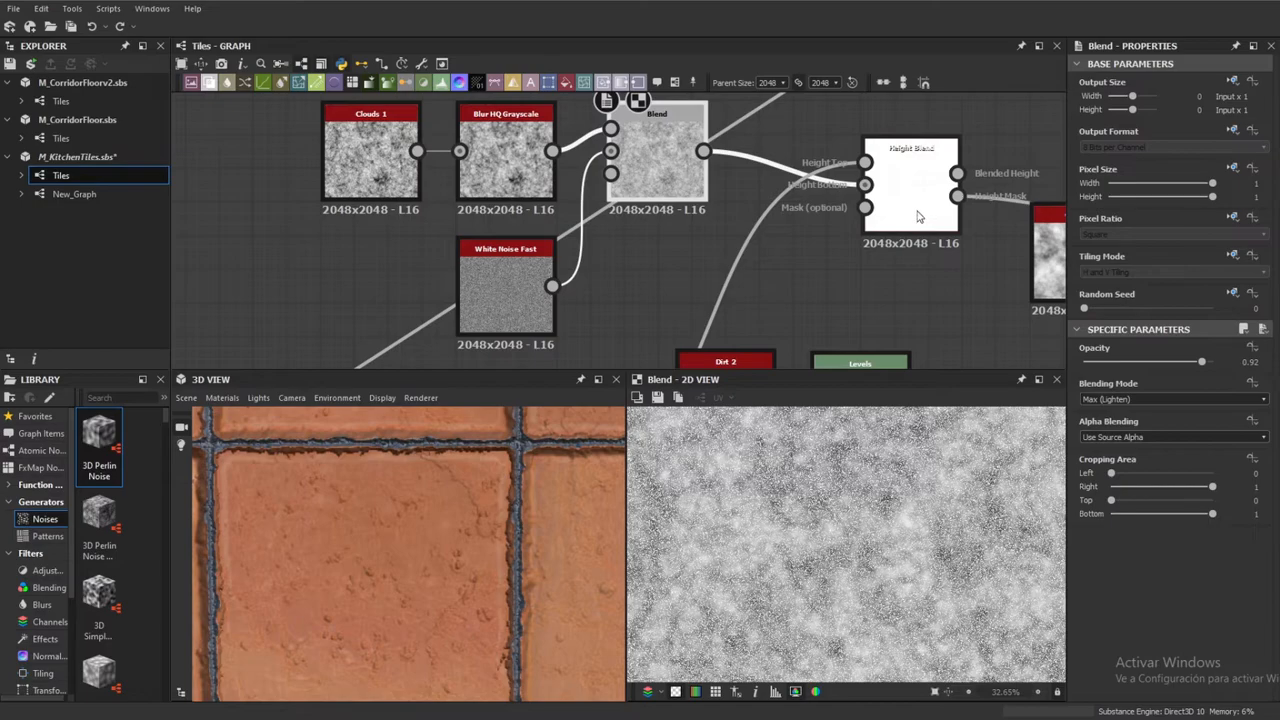
Preview the Height Blend node's height mask and trace the inputs feeding it
{"action": "scroll", "coordinate": [908, 214], "scroll_direction": "down", "scroll_amount": 8}
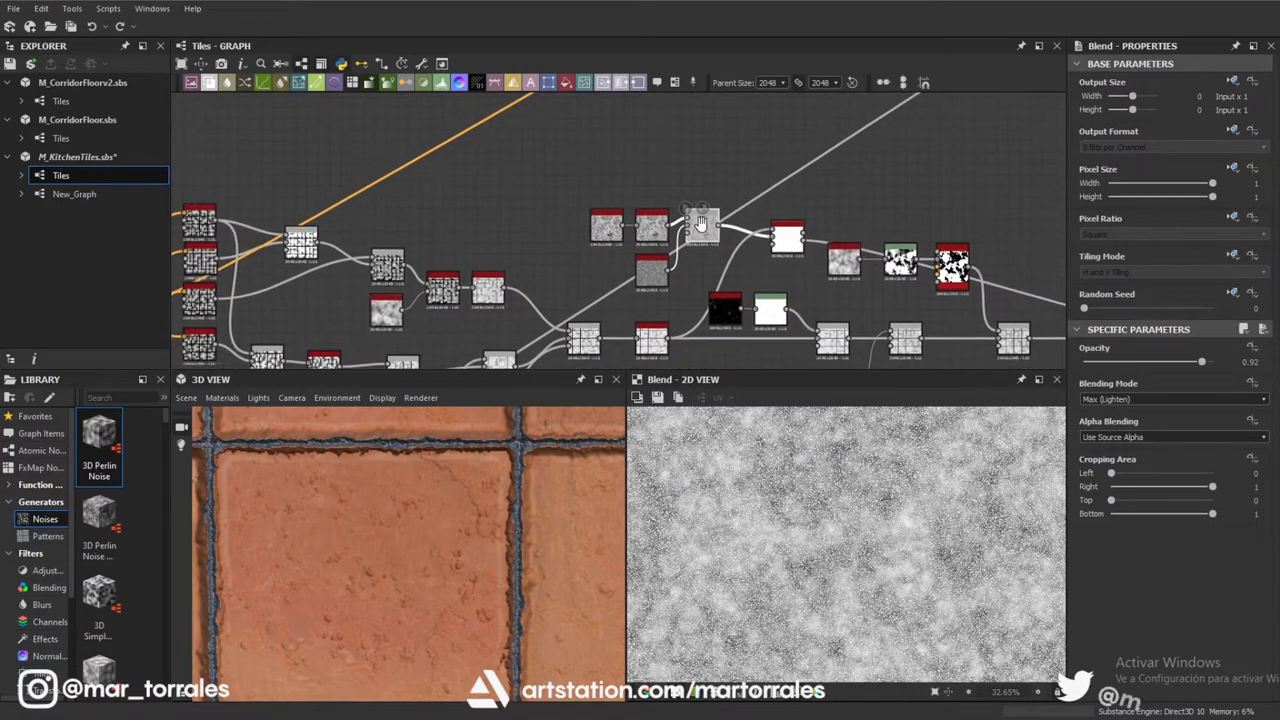
{"action": "scroll", "coordinate": [716, 232], "scroll_direction": "up", "scroll_amount": 5}
{"action": "double_click", "coordinate": [732, 238]}
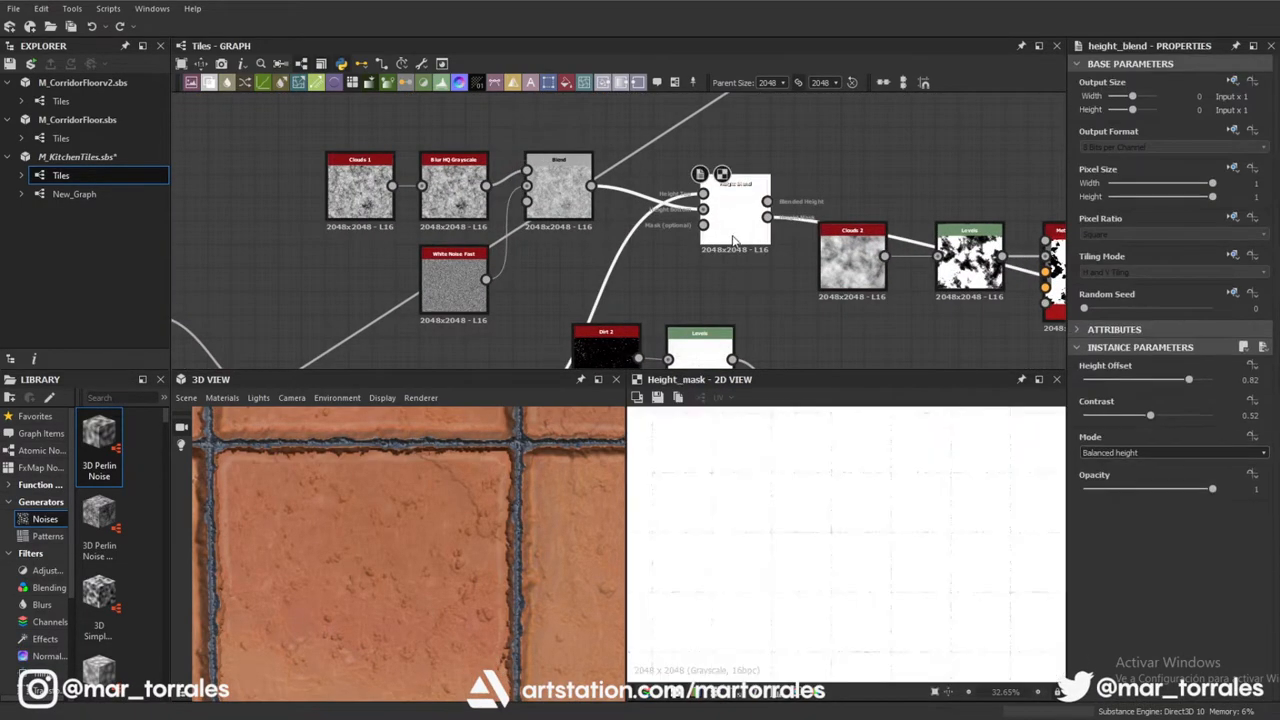
{"action": "scroll", "coordinate": [734, 230], "scroll_direction": "up", "scroll_amount": 5}
{"action": "scroll", "coordinate": [740, 190], "scroll_direction": "down", "scroll_amount": 5}
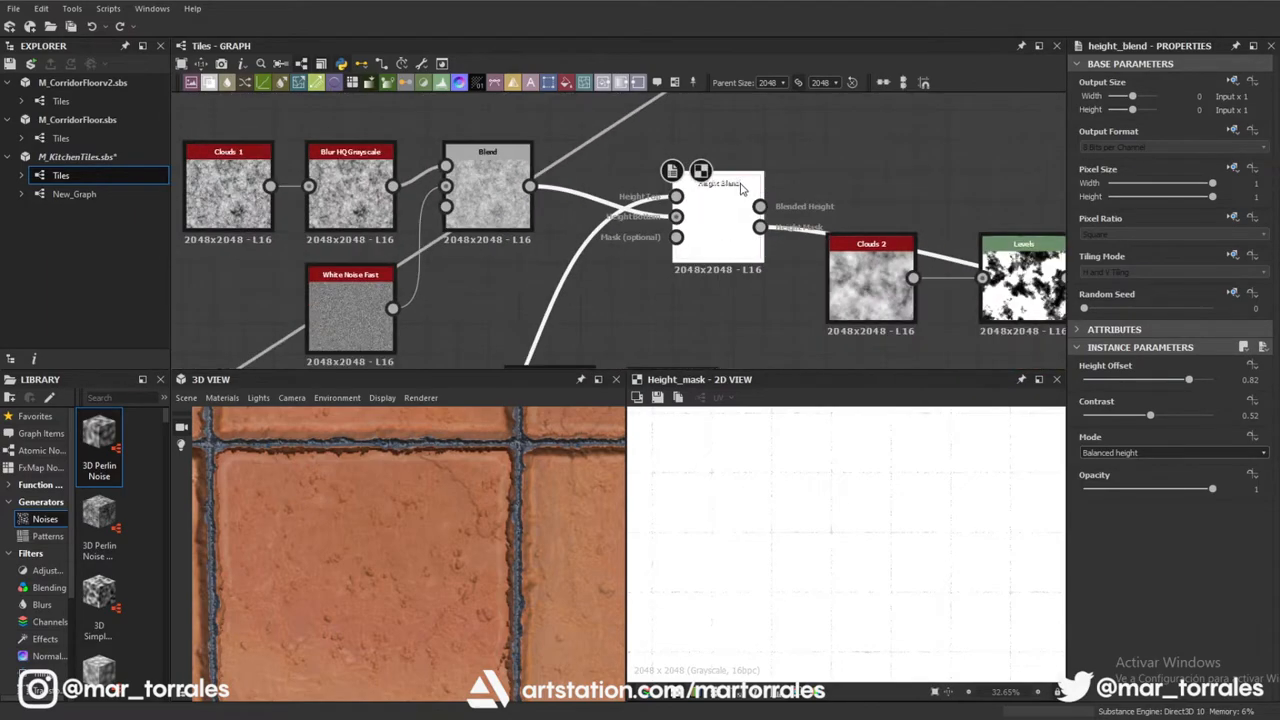
{"action": "scroll", "coordinate": [912, 162], "scroll_direction": "down", "scroll_amount": 5}
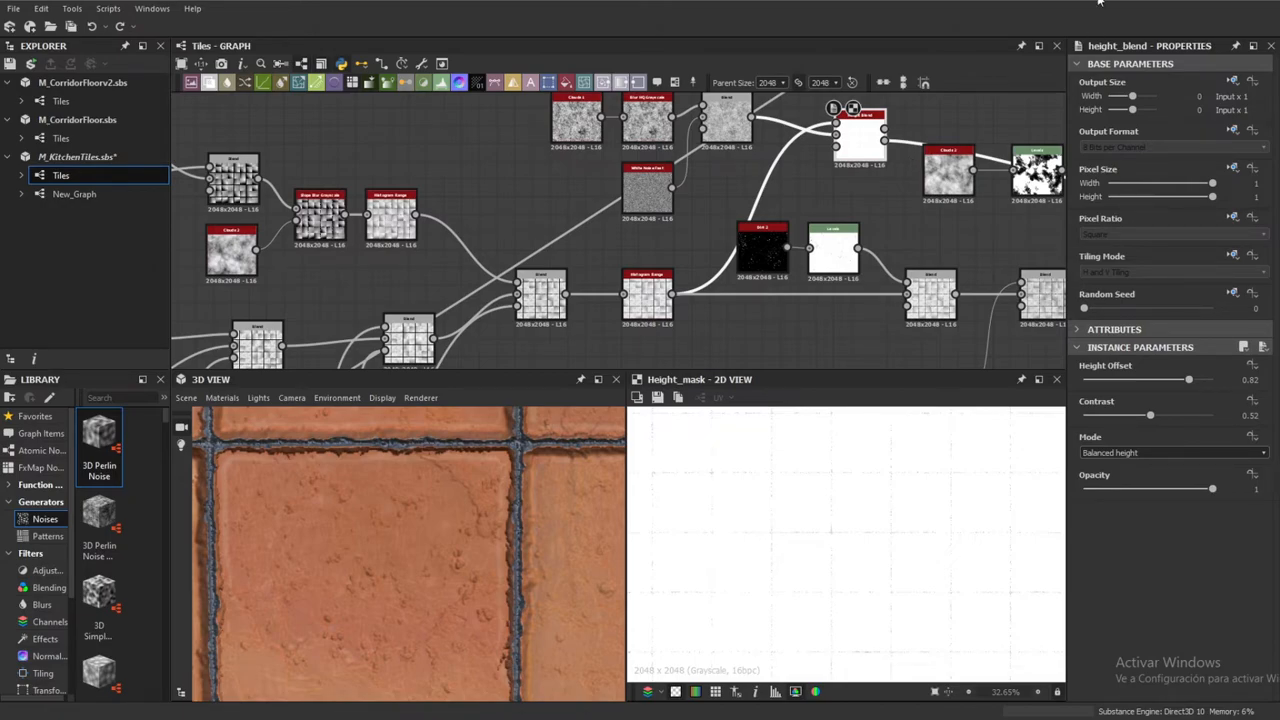
Follow the Histogram Range output through the Height Blend mask to the downstream Switch-mode Blend, previewing each node
{"action": "double_click", "coordinate": [645, 306]}
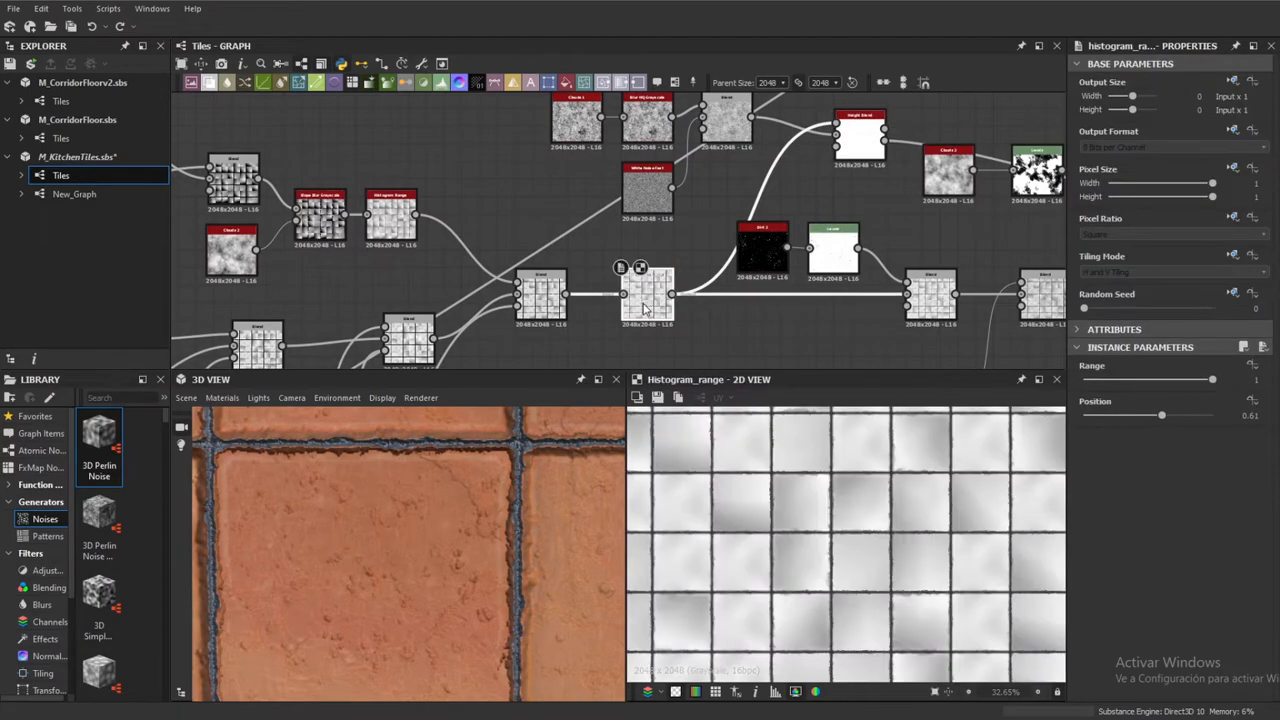
{"action": "double_click", "coordinate": [868, 152]}
{"action": "middle_click_drag", "start_coordinate": [868, 152], "coordinate": [348, 100]}
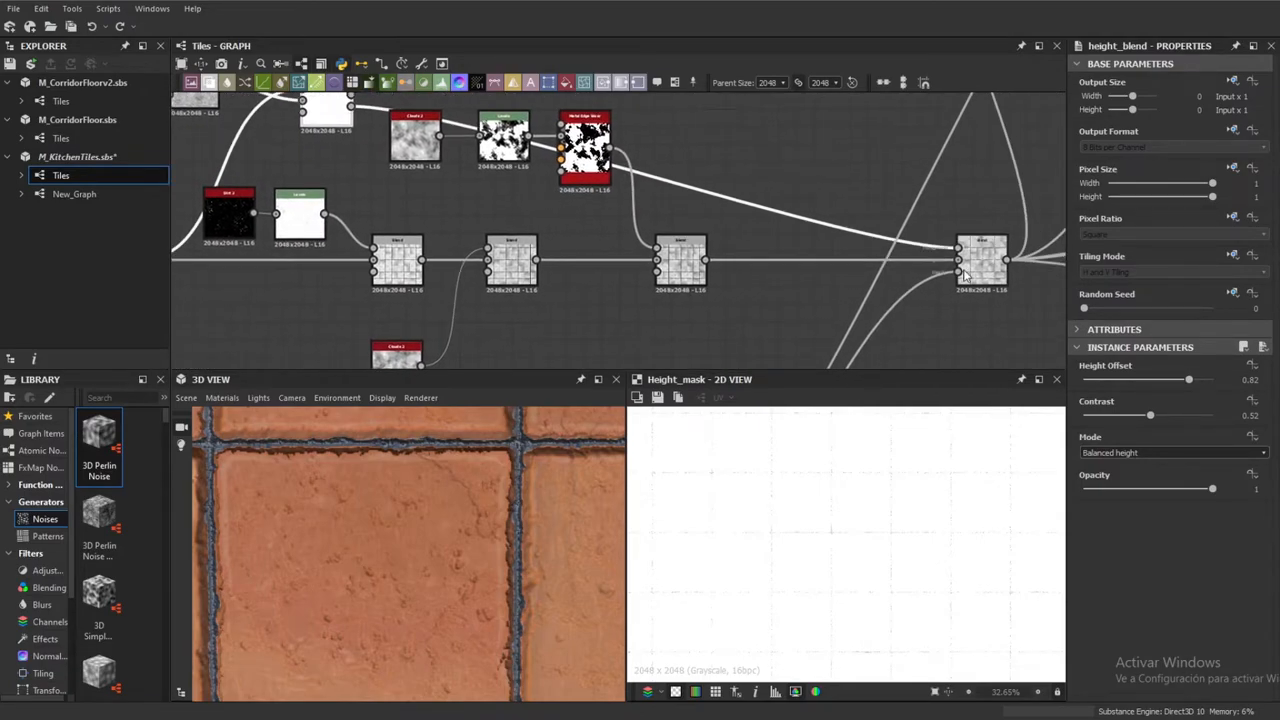
{"action": "double_click", "coordinate": [1001, 268]}
{"action": "scroll", "coordinate": [999, 267], "scroll_direction": "up", "scroll_amount": 2}
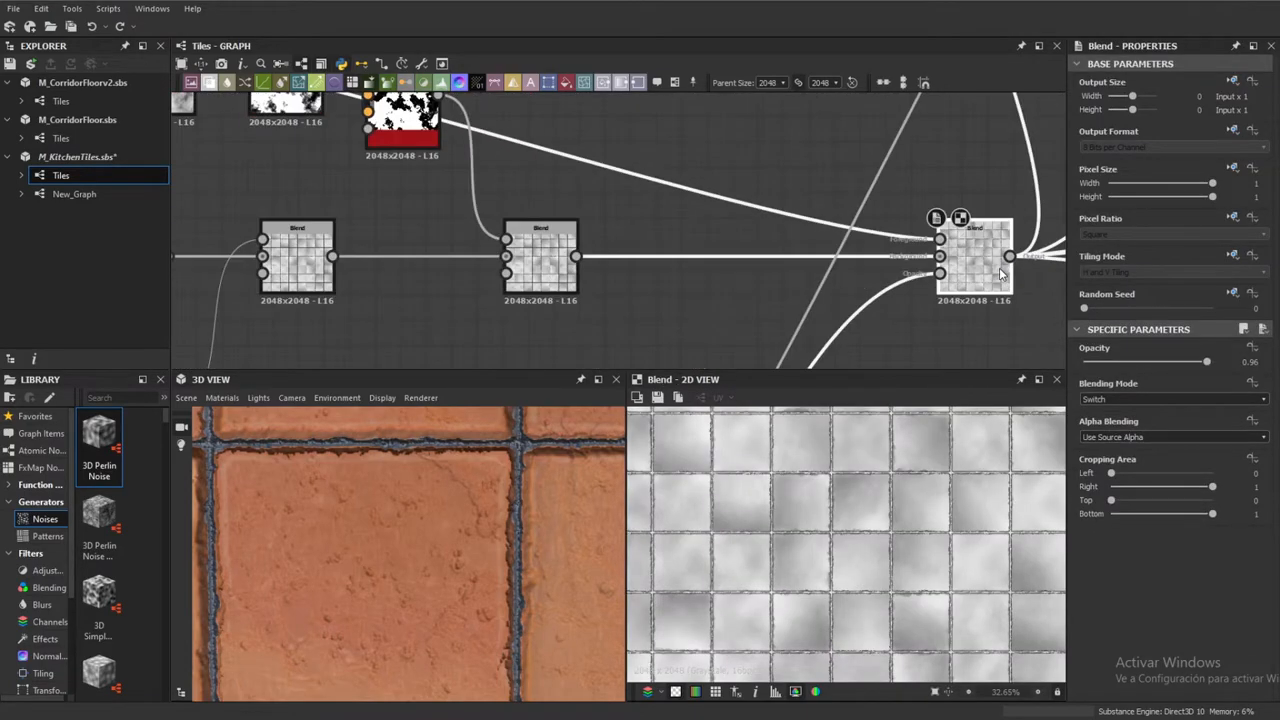
{"action": "scroll", "coordinate": [999, 267], "scroll_direction": "down", "scroll_amount": 2}
{"action": "middle_click_drag", "start_coordinate": [654, 180], "coordinate": [797, 218]}
{"action": "middle_click_drag", "start_coordinate": [588, 217], "coordinate": [675, 225]}
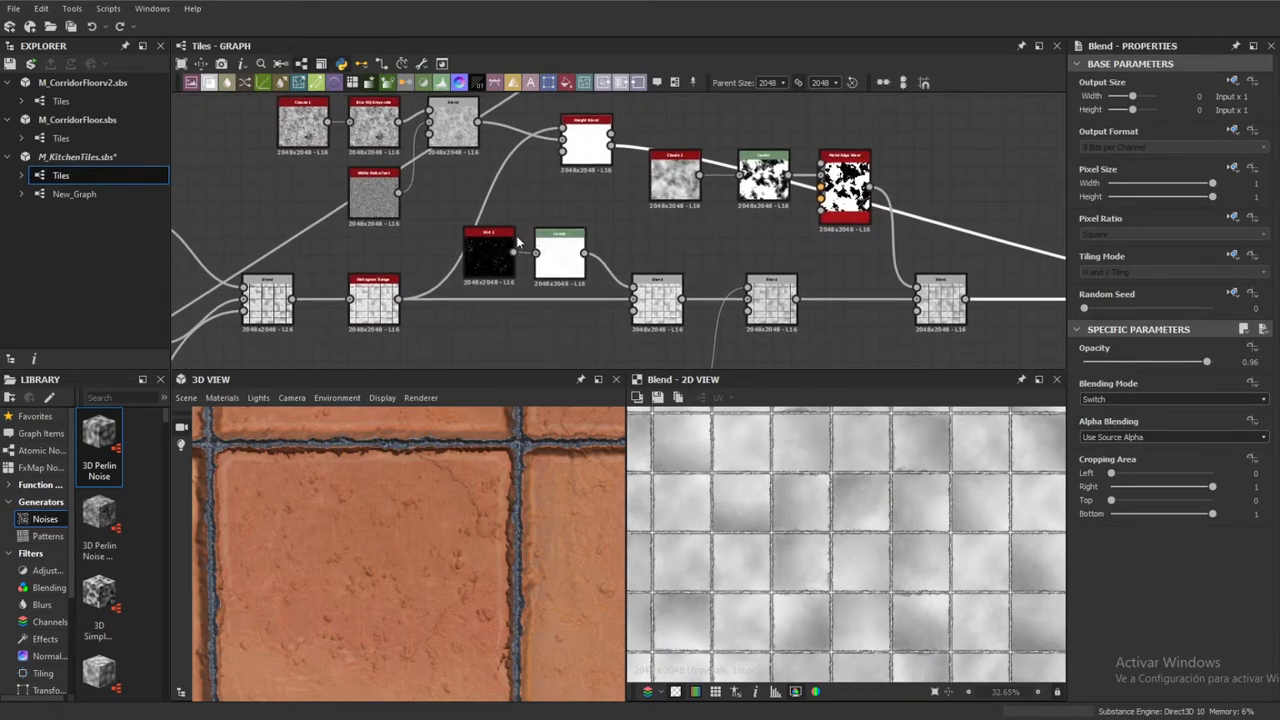
Return to the Height Blend mask and examine its detail along the tile joints
{"action": "double_click", "coordinate": [590, 160]}
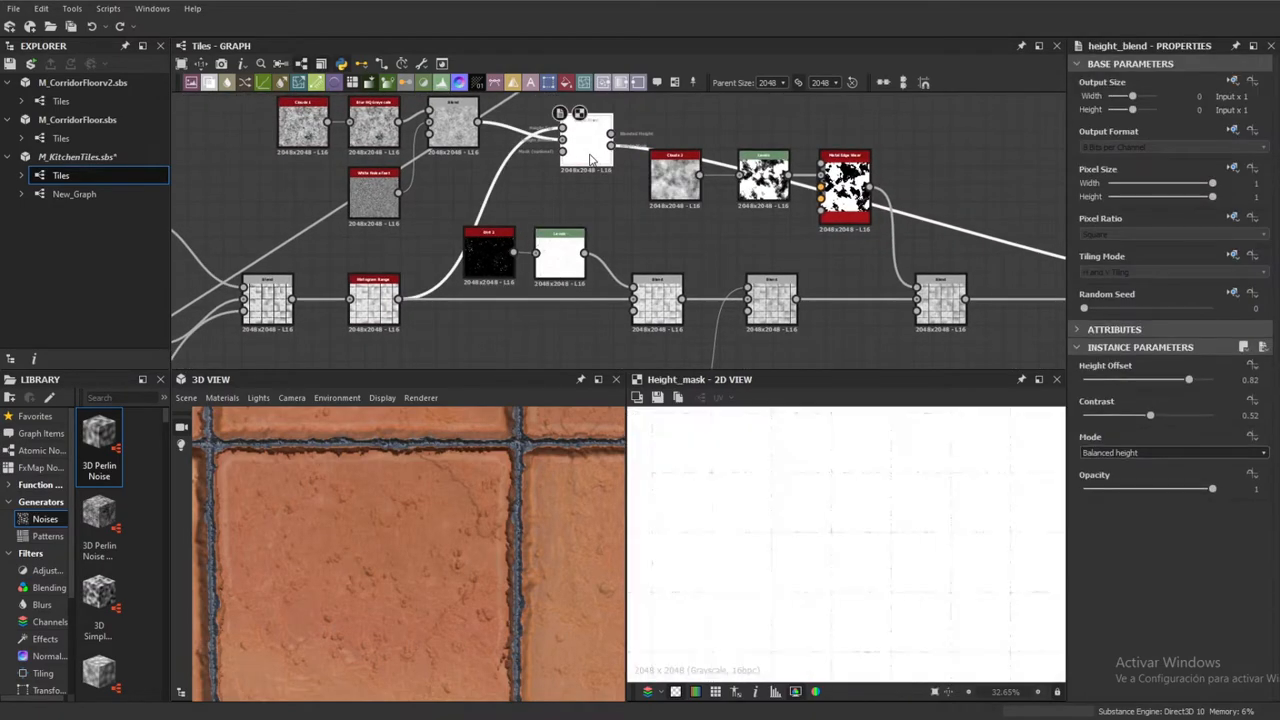
{"action": "scroll", "coordinate": [707, 527], "scroll_direction": "down", "scroll_amount": 6}
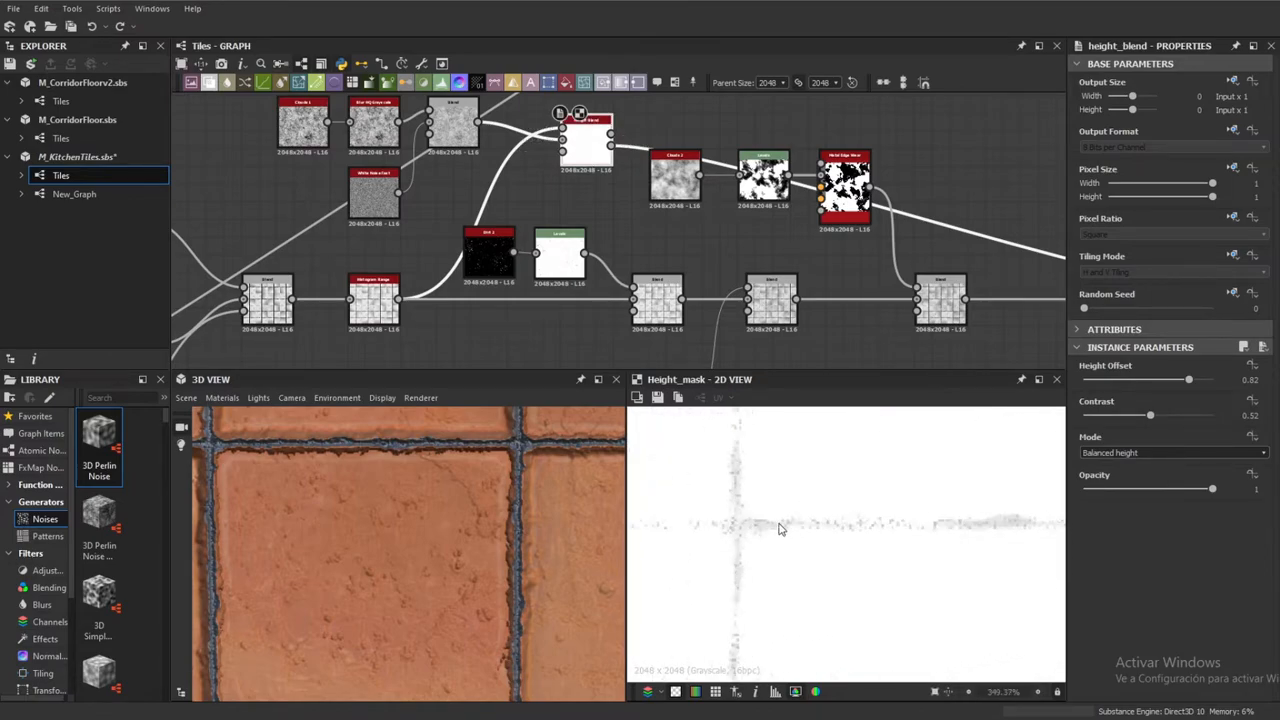
{"action": "middle_click_drag", "start_coordinate": [547, 208], "coordinate": [642, 244]}
{"action": "scroll", "coordinate": [765, 525], "scroll_direction": "up", "scroll_amount": 5}
{"action": "scroll", "coordinate": [485, 495], "scroll_direction": "up", "scroll_amount": 2}
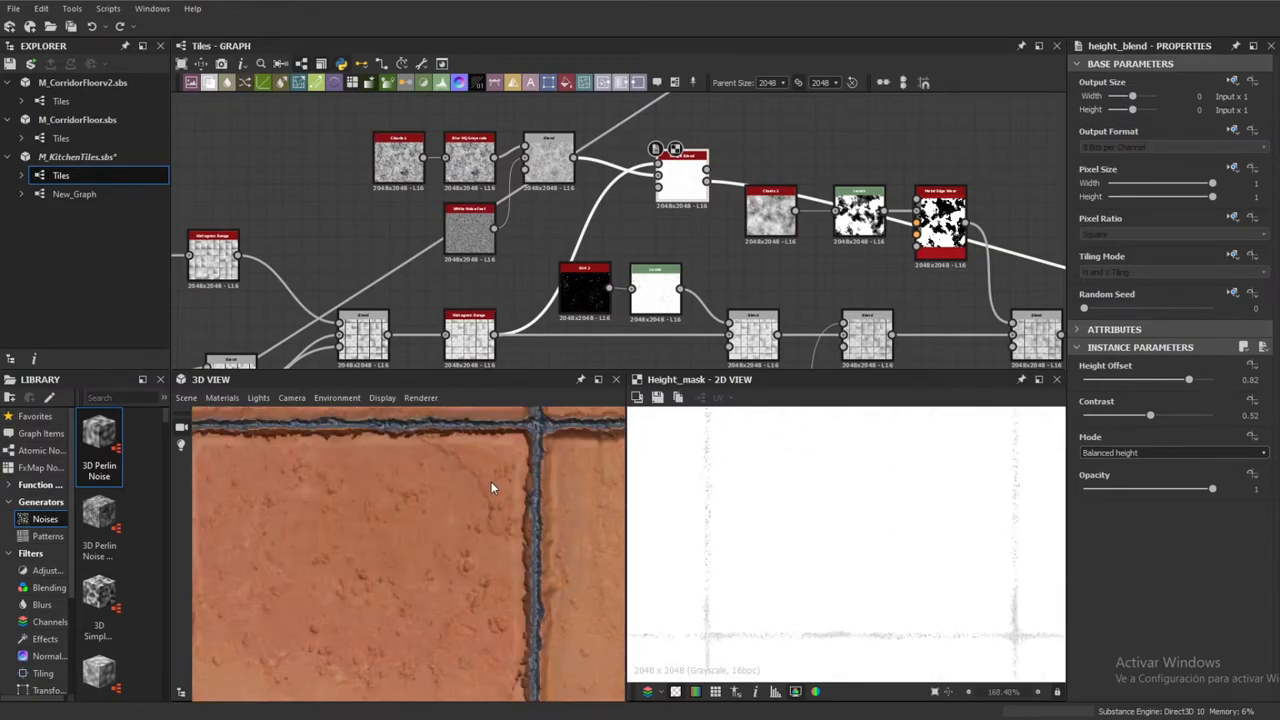
Examine the grout lines and tile edges on the 3D material from close up and from a distance
{"action": "scroll", "coordinate": [491, 484], "scroll_direction": "down", "scroll_amount": 5}
{"action": "left_click_drag", "start_coordinate": [491, 486], "coordinate": [357, 510]}
{"action": "scroll", "coordinate": [392, 492], "scroll_direction": "up", "scroll_amount": 3}
{"action": "scroll", "coordinate": [392, 492], "scroll_direction": "up", "scroll_amount": 2}
{"action": "scroll", "coordinate": [357, 510], "scroll_direction": "up", "scroll_amount": 2}
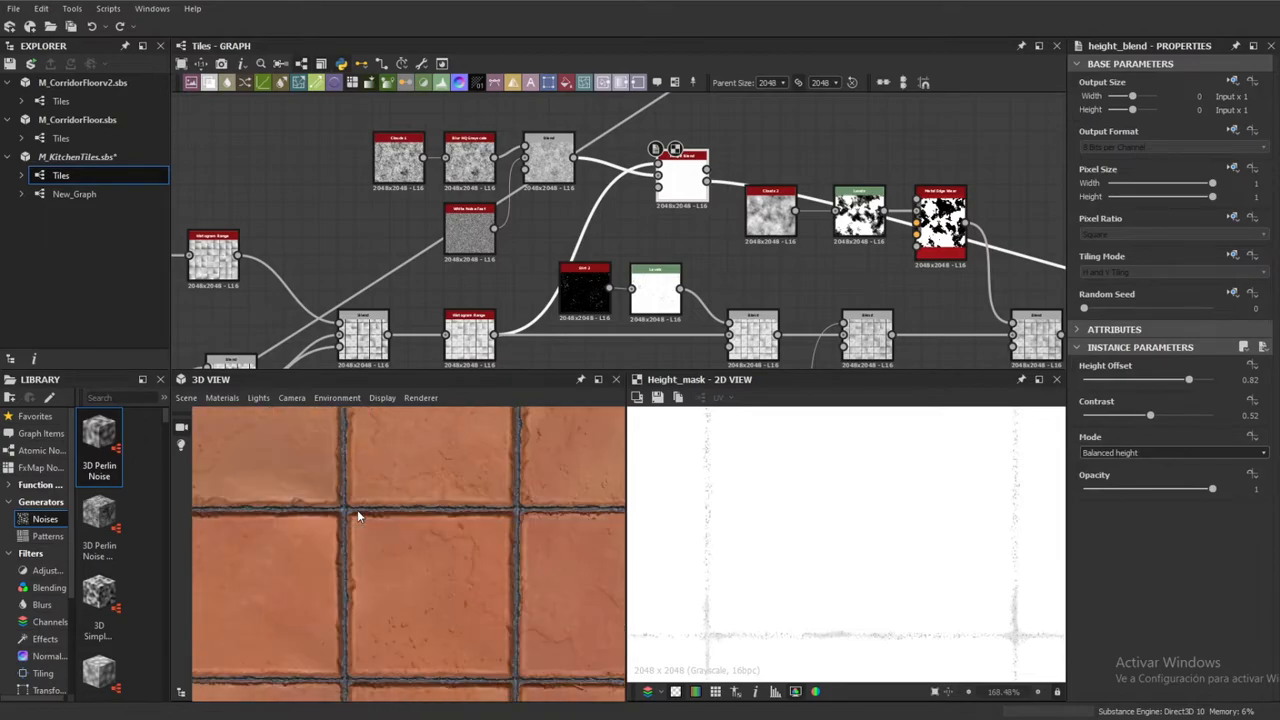
{"action": "scroll", "coordinate": [374, 549], "scroll_direction": "down", "scroll_amount": 8}
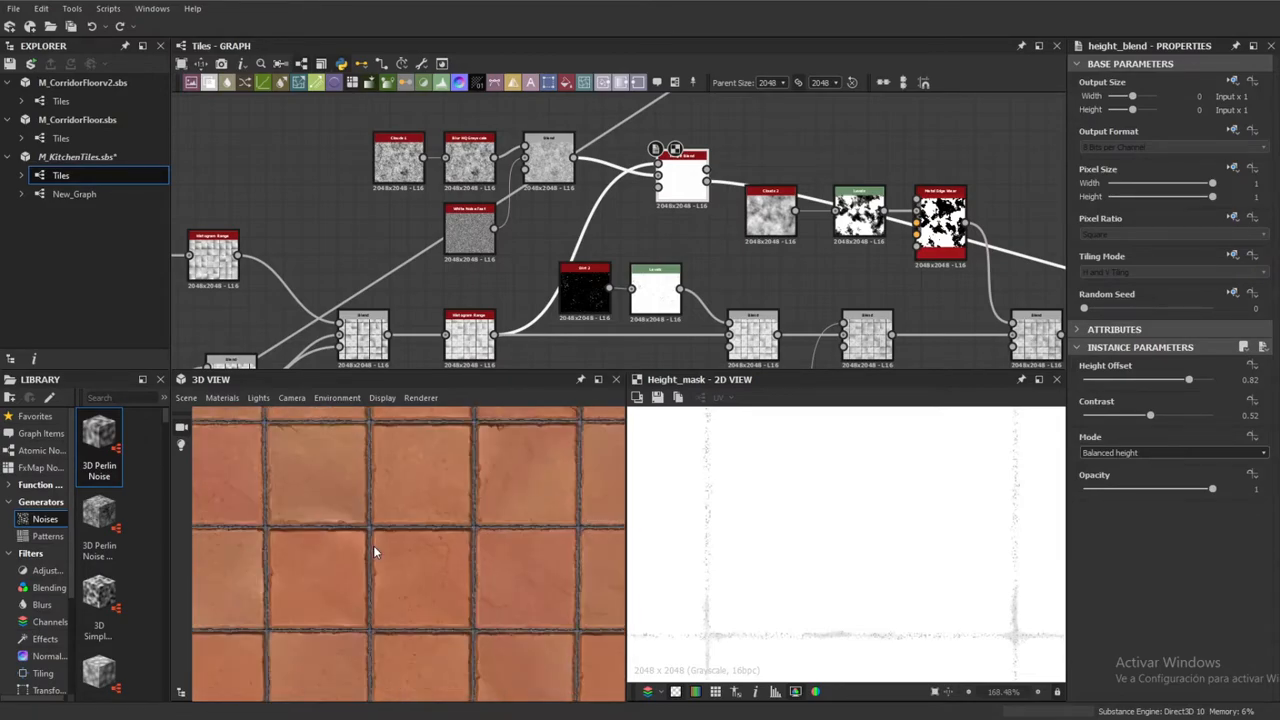
{"action": "left_click_drag", "start_coordinate": [373, 547], "coordinate": [418, 547]}
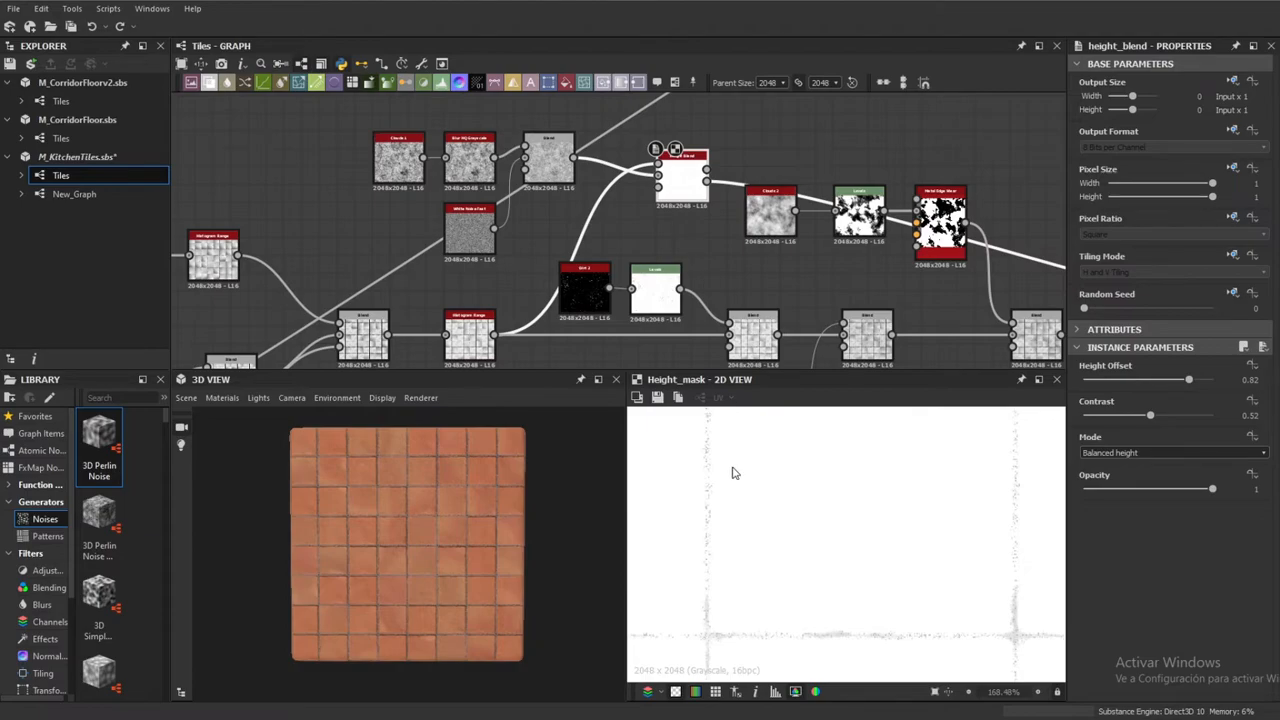
{"action": "middle_click_drag", "start_coordinate": [764, 233], "coordinate": [708, 238]}
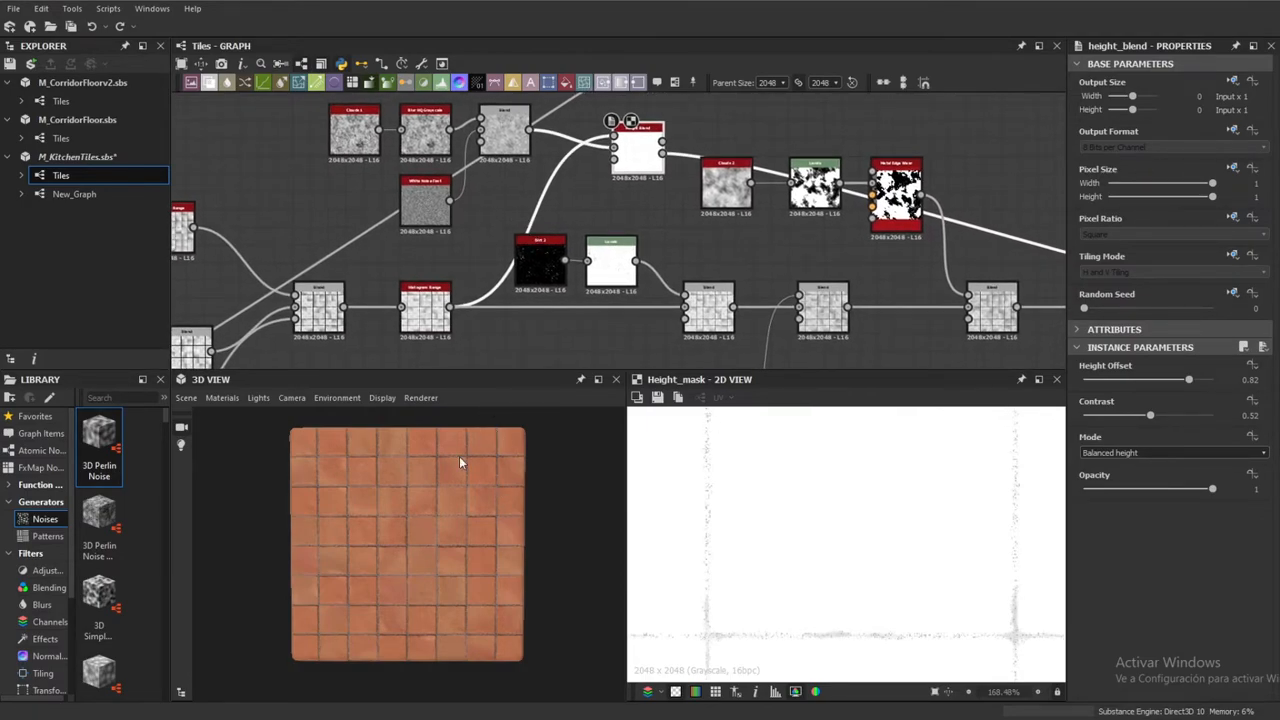
{"action": "scroll", "coordinate": [433, 514], "scroll_direction": "up", "scroll_amount": 5}
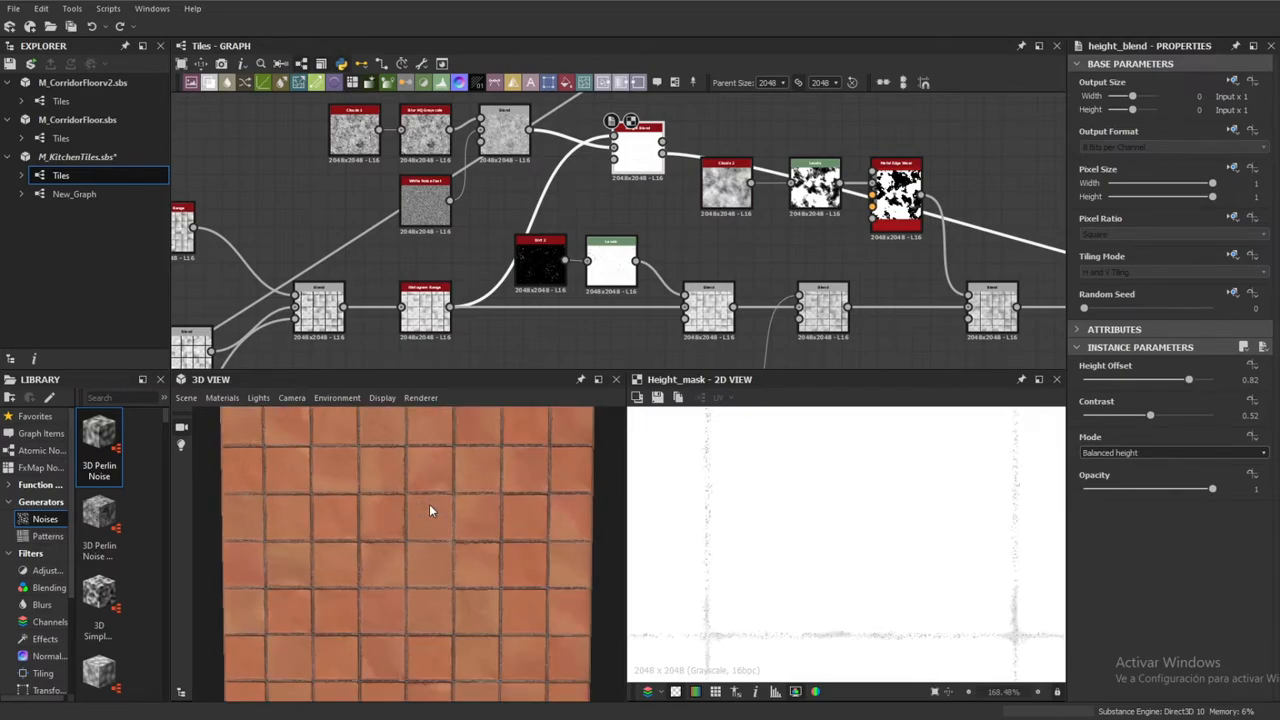
{"action": "scroll", "coordinate": [400, 530], "scroll_direction": "down", "scroll_amount": 5}
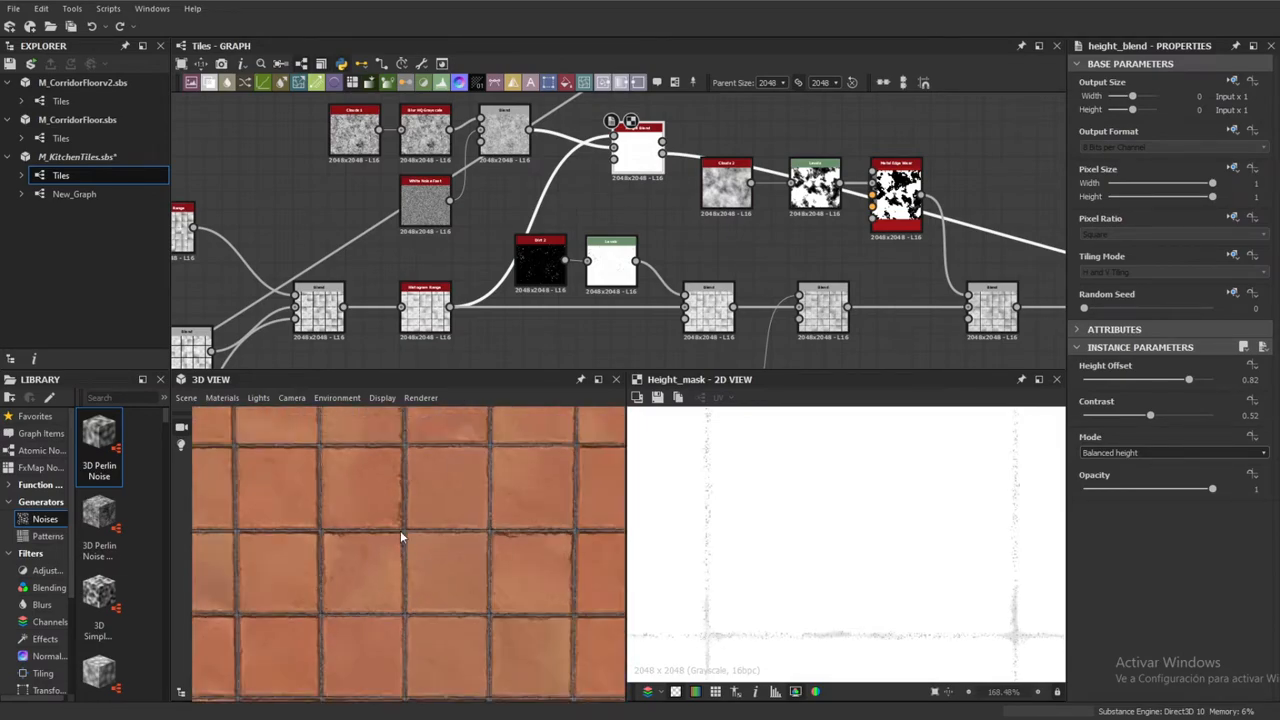
{"action": "scroll", "coordinate": [390, 518], "scroll_direction": "up", "scroll_amount": 2}
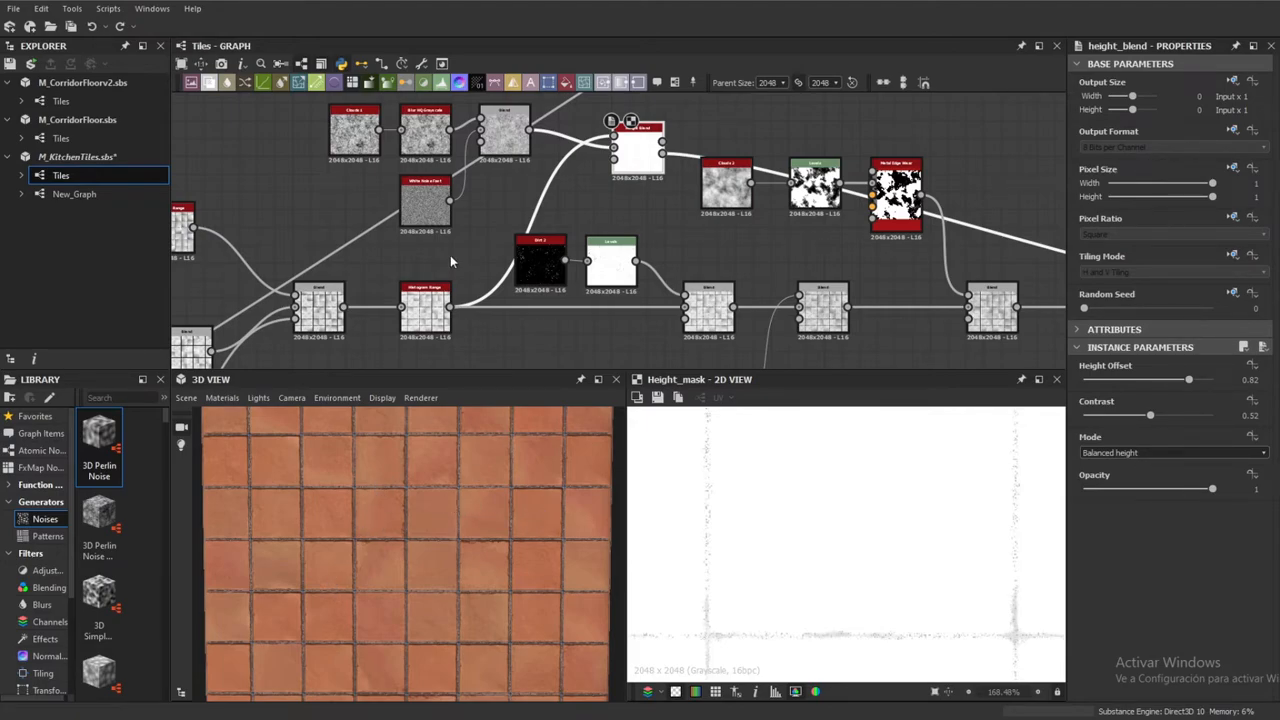
Preview the Blend node that combines the blurred Clouds 1 and White Noise Fast before the Height Blend
{"action": "middle_click_drag", "start_coordinate": [498, 227], "coordinate": [492, 277]}
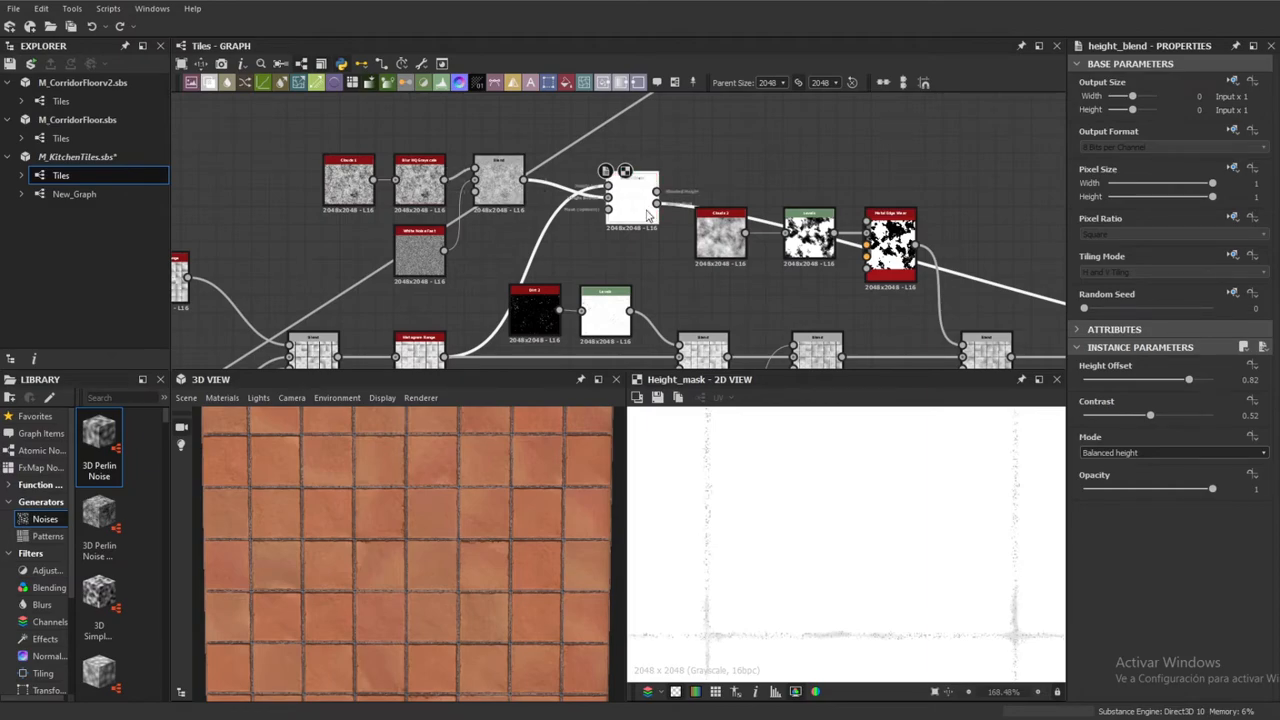
{"action": "scroll", "coordinate": [656, 230], "scroll_direction": "up", "scroll_amount": 2}
{"action": "left_click", "coordinate": [463, 172]}
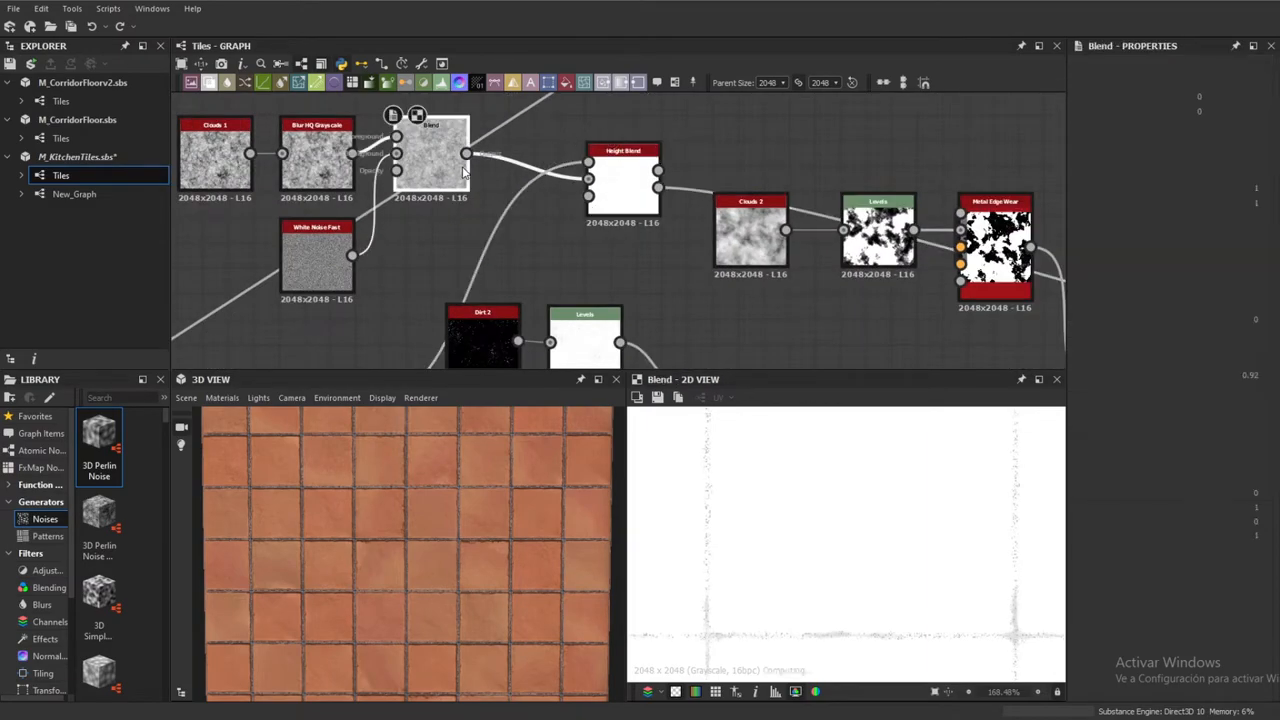
{"action": "double_click", "coordinate": [463, 172]}
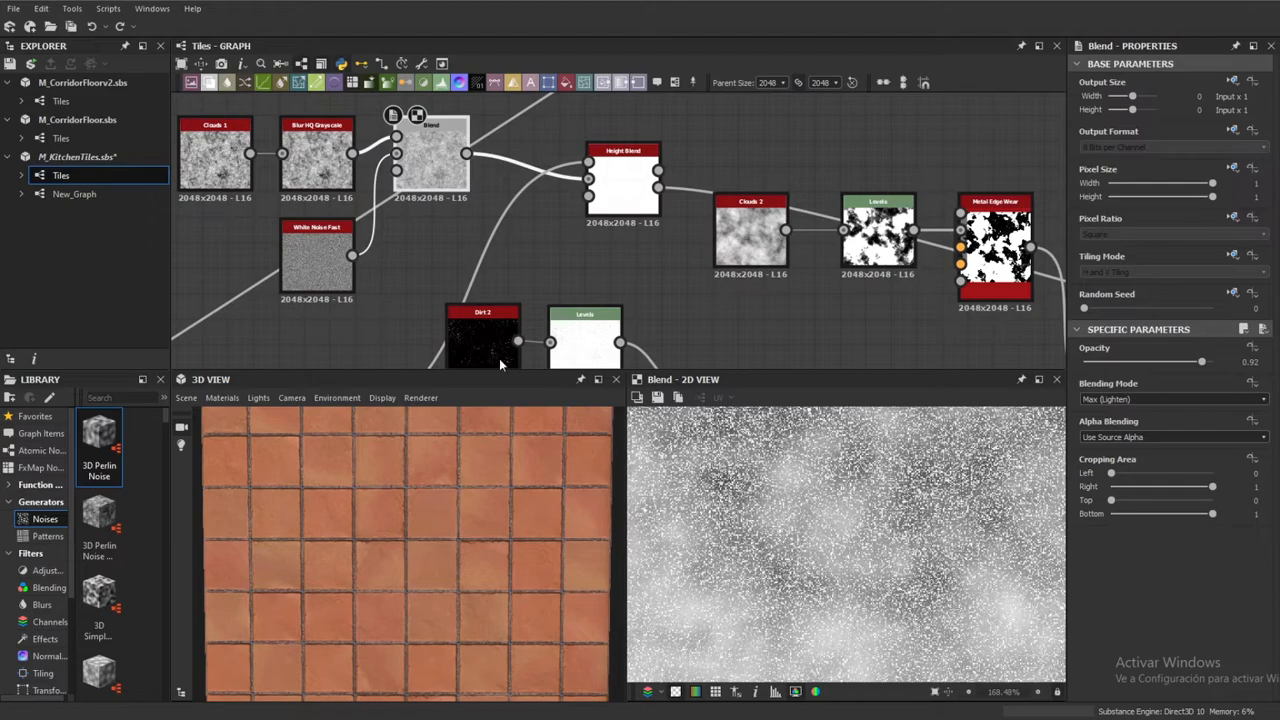
Preview the Multiply Blend that adds the dirt to the Histogram Range tile height, and examine the tiles at different magnifications
{"action": "middle_click_drag", "start_coordinate": [532, 286], "coordinate": [526, 242]}
{"action": "scroll", "coordinate": [526, 242], "scroll_direction": "down", "scroll_amount": 2}
{"action": "middle_click_drag", "start_coordinate": [508, 296], "coordinate": [405, 250]}
{"action": "double_click", "coordinate": [556, 282]}
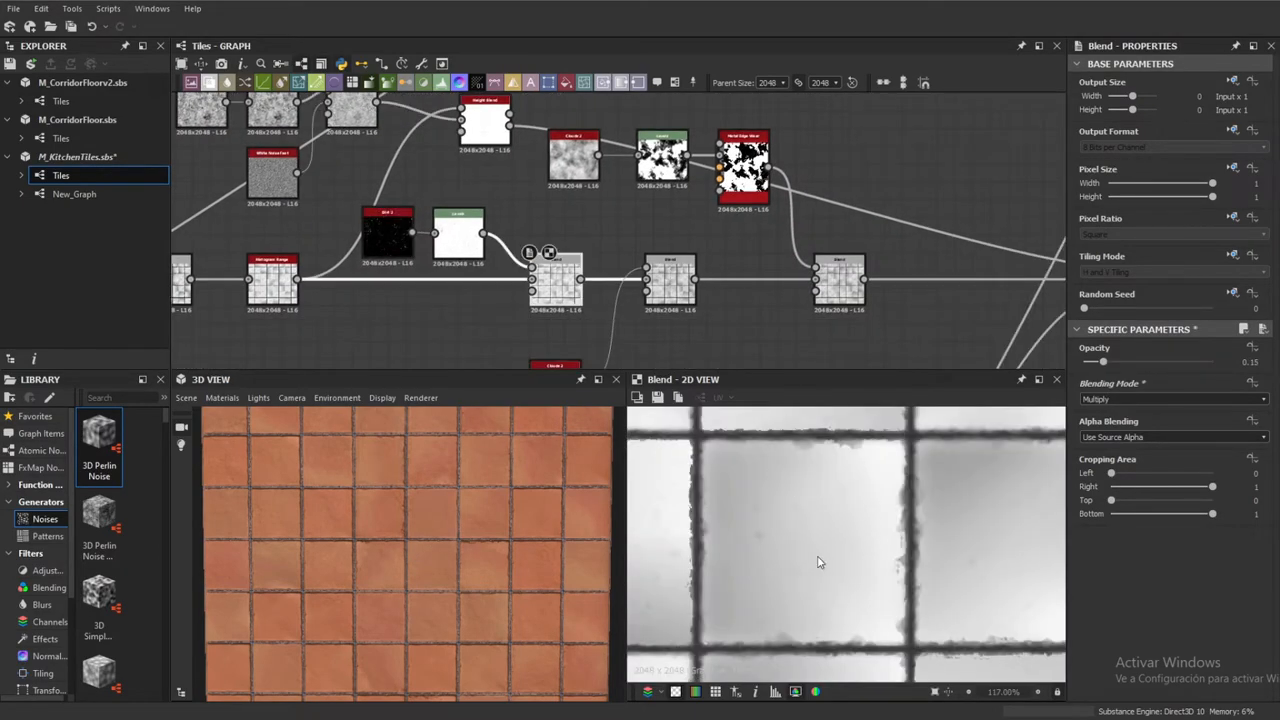
{"action": "scroll", "coordinate": [792, 552], "scroll_direction": "down", "scroll_amount": 4}
{"action": "scroll", "coordinate": [791, 551], "scroll_direction": "up", "scroll_amount": 3}
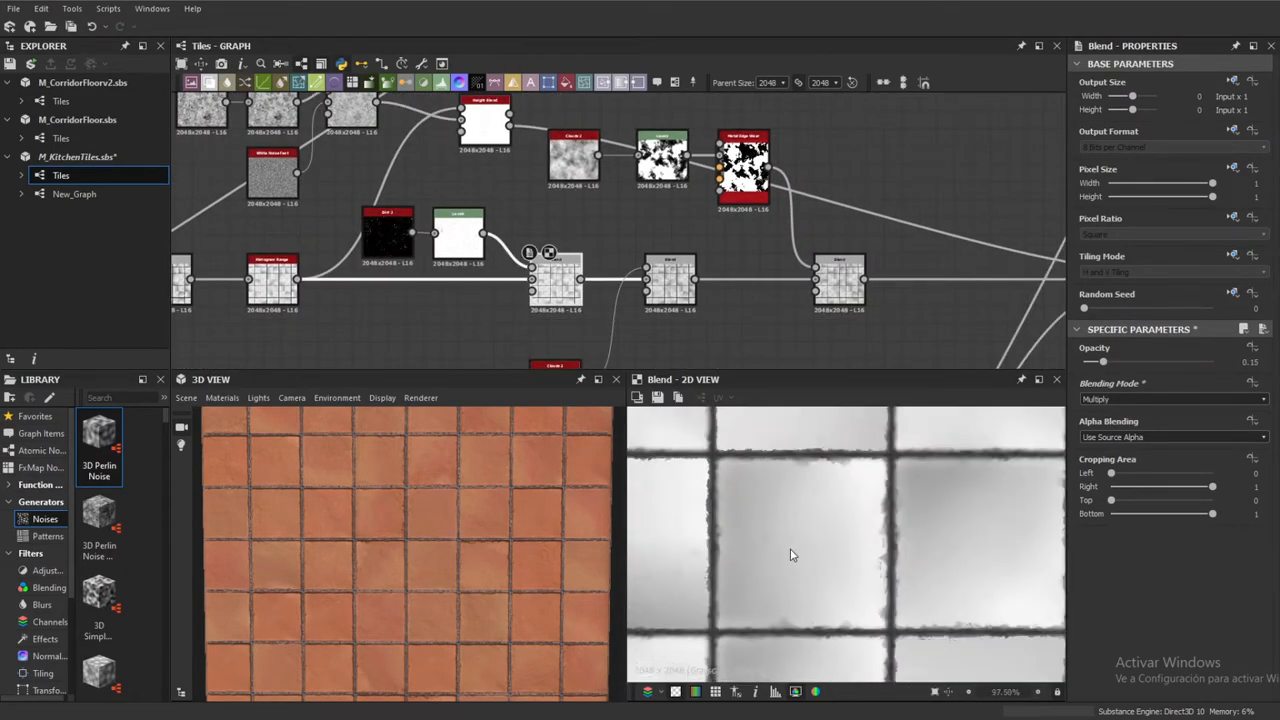
{"action": "scroll", "coordinate": [790, 555], "scroll_direction": "down", "scroll_amount": 2}
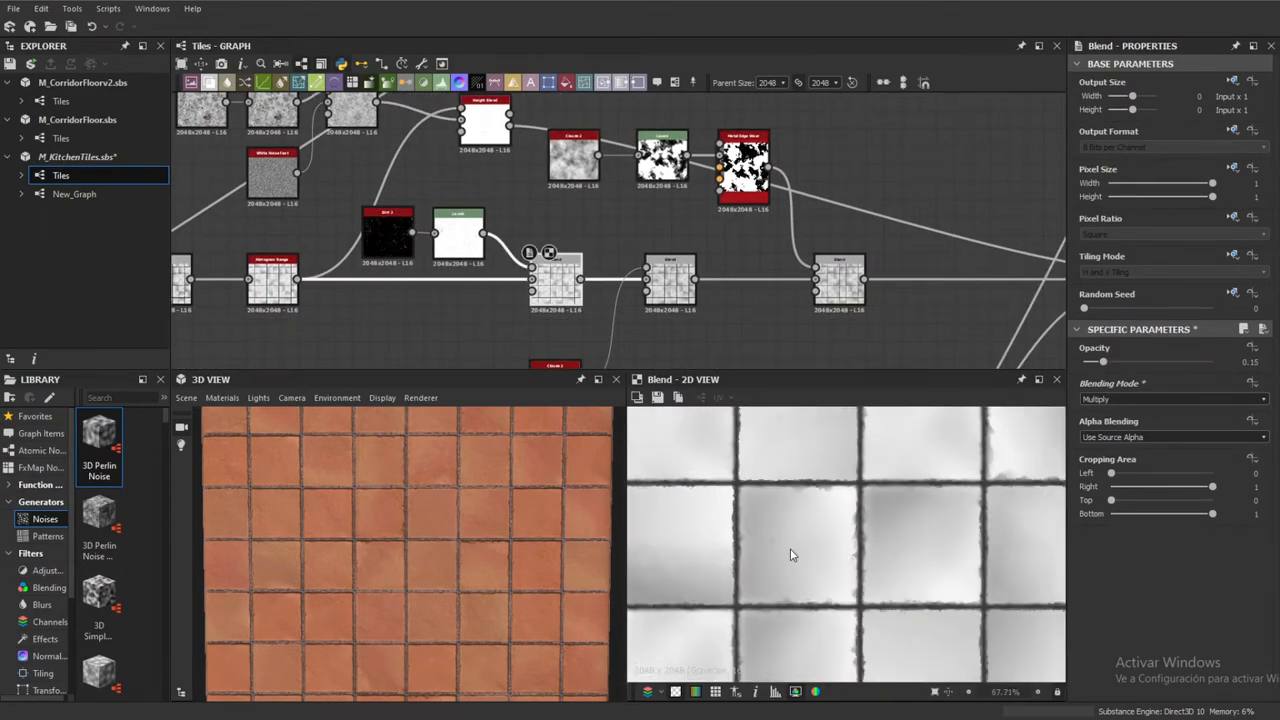
Preview the Dirt 2 noise and search the node list for "dir" to view the available dirt noises without adding one
{"action": "double_click", "coordinate": [387, 235]}
{"action": "scroll", "coordinate": [710, 505], "scroll_direction": "down", "scroll_amount": 4}
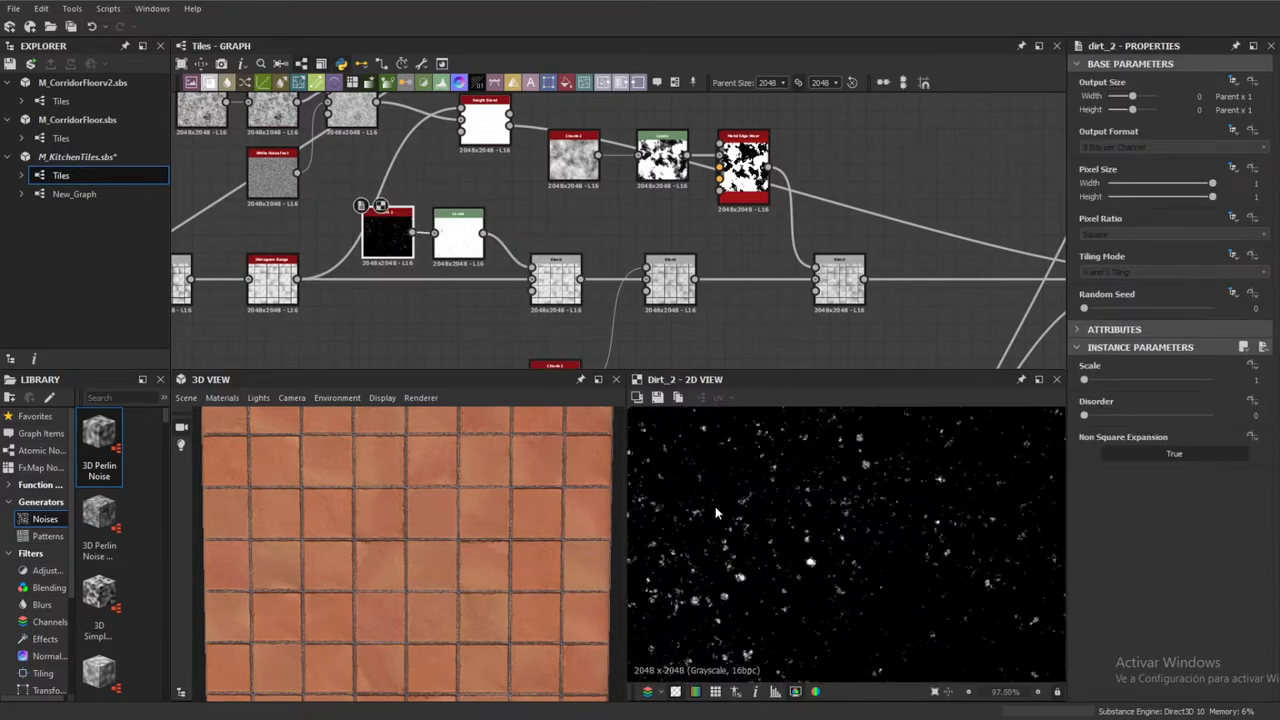
{"action": "scroll", "coordinate": [840, 517], "scroll_direction": "down", "scroll_amount": 3}
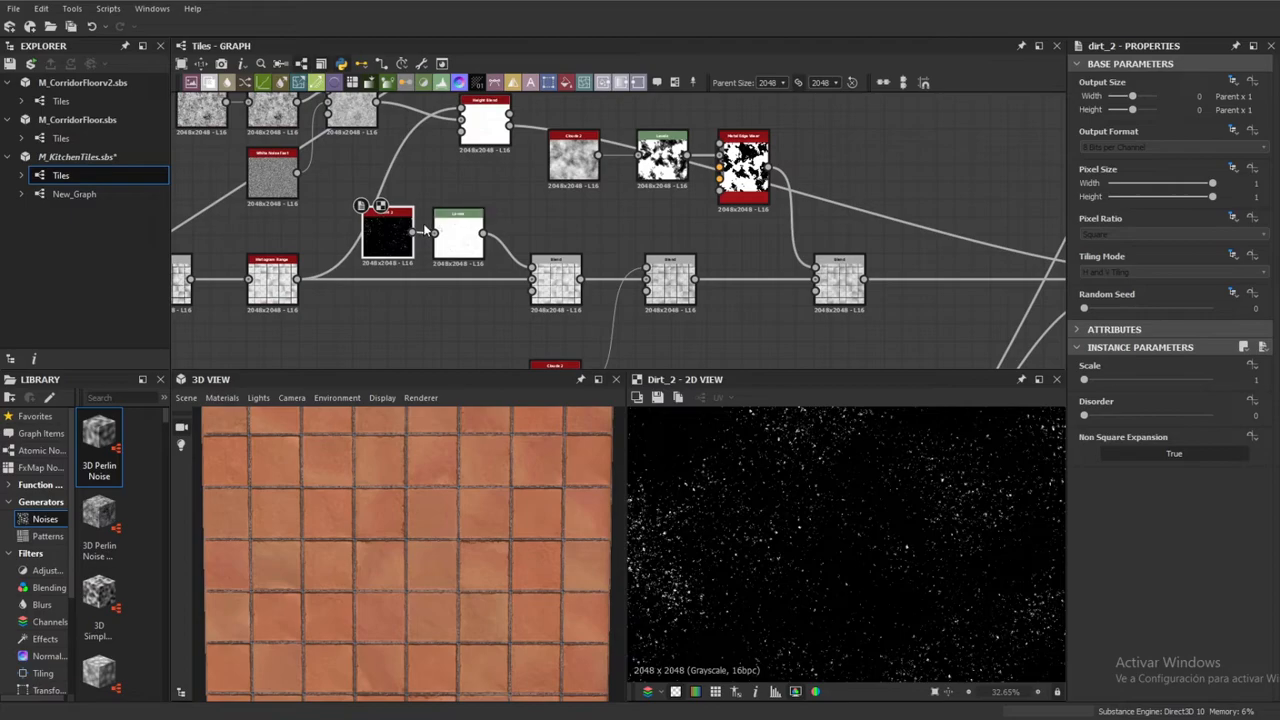
{"action": "key", "text": "space"}
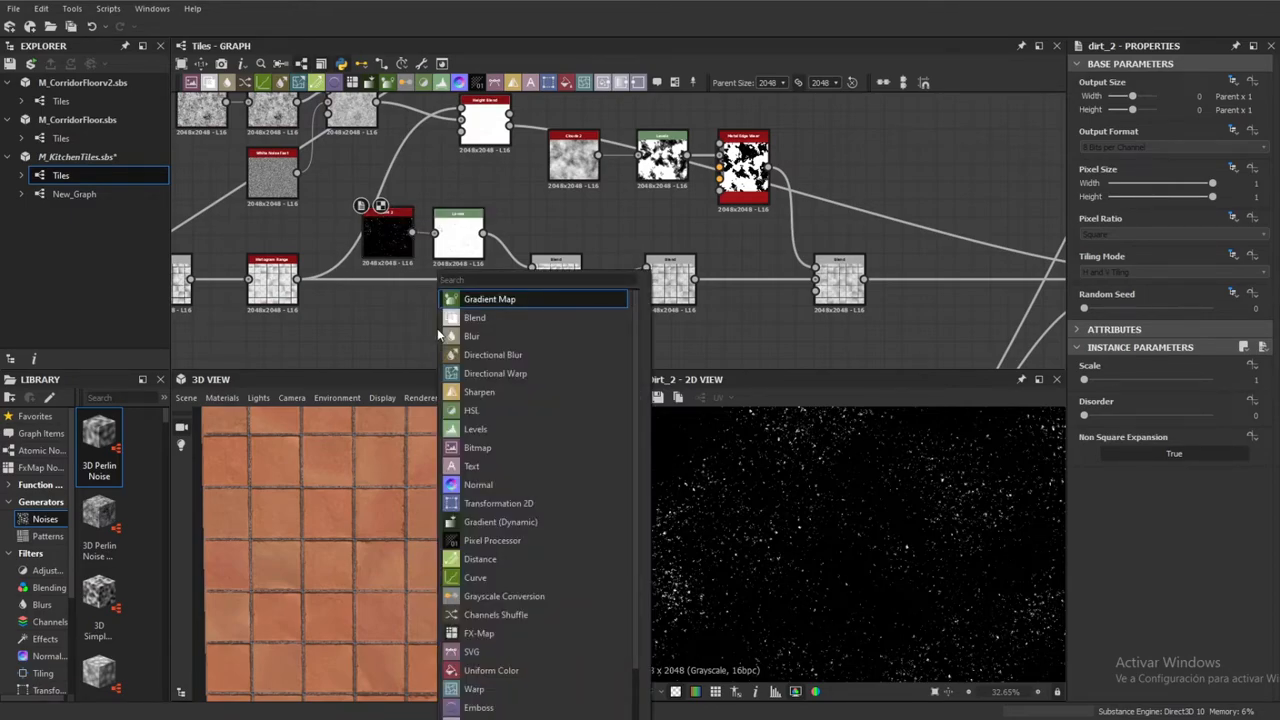
{"action": "type", "text": "dir"}
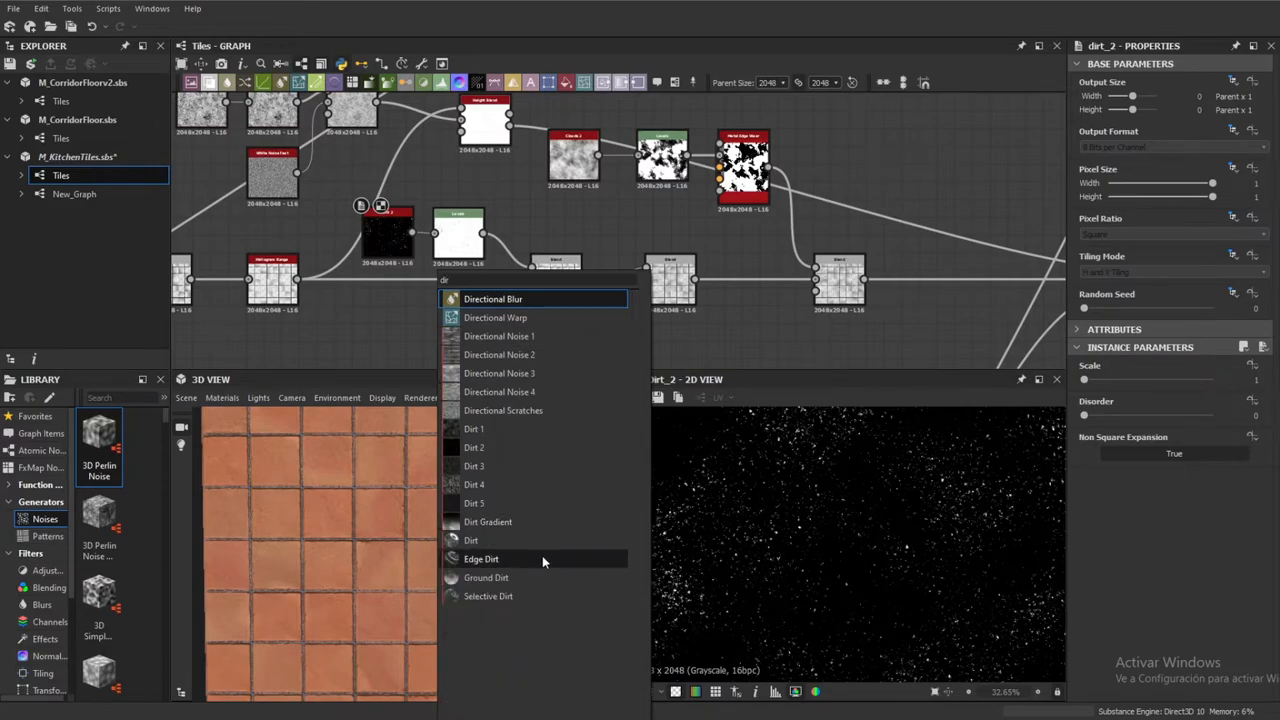
{"action": "left_click", "coordinate": [389, 327]}
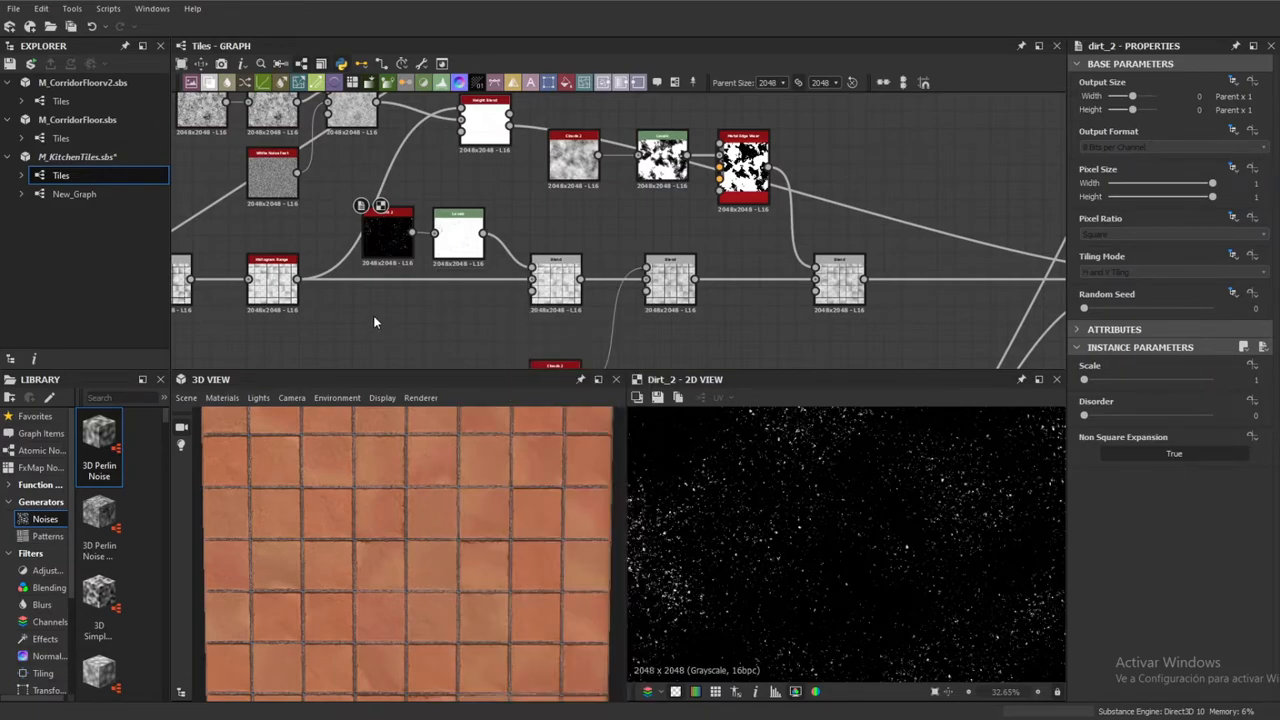
Preview the Levels node after Dirt 2, and compare the dirt Blend with the Histogram Range tile height
{"action": "left_click", "coordinate": [458, 238]}
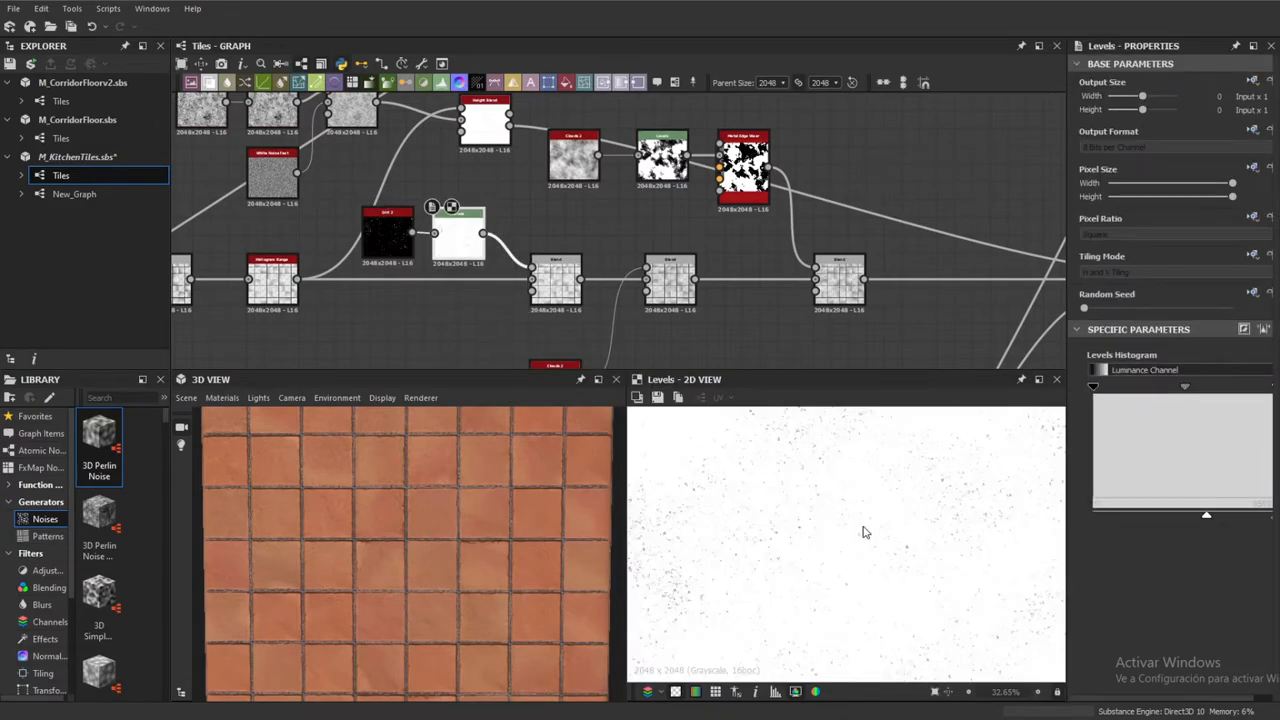
{"action": "left_click", "coordinate": [556, 288]}
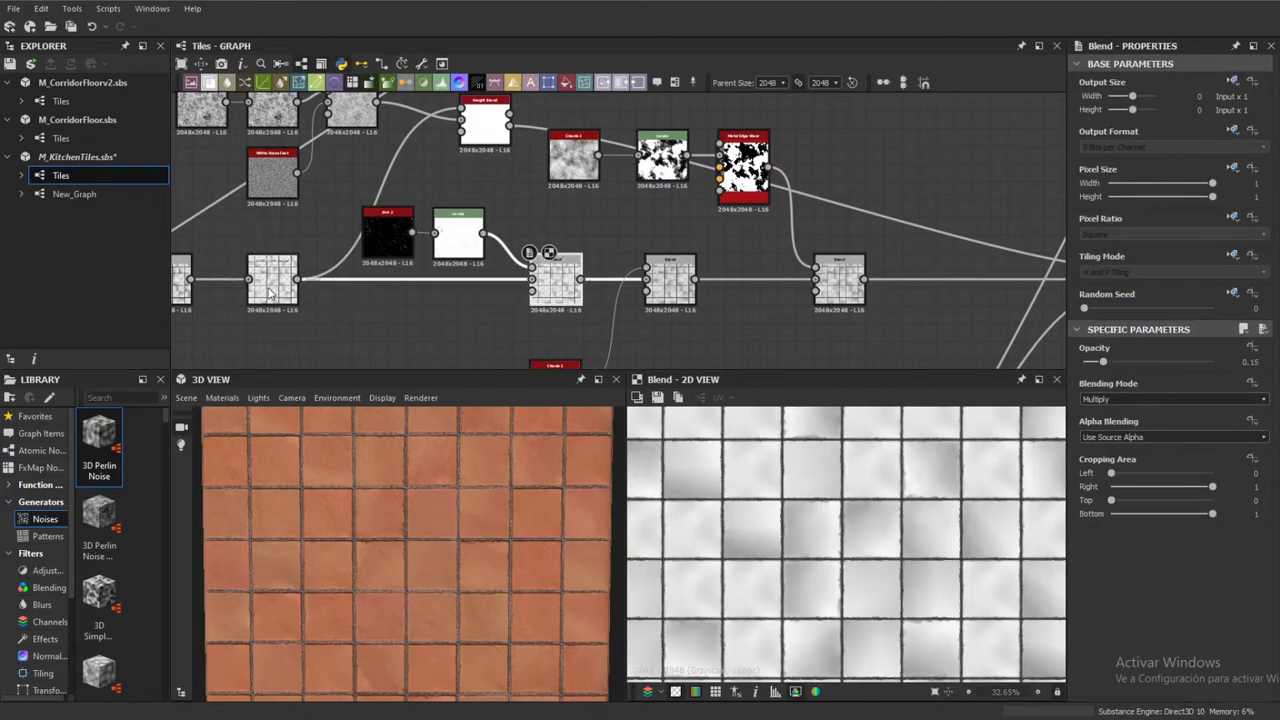
{"action": "left_click", "coordinate": [268, 292]}
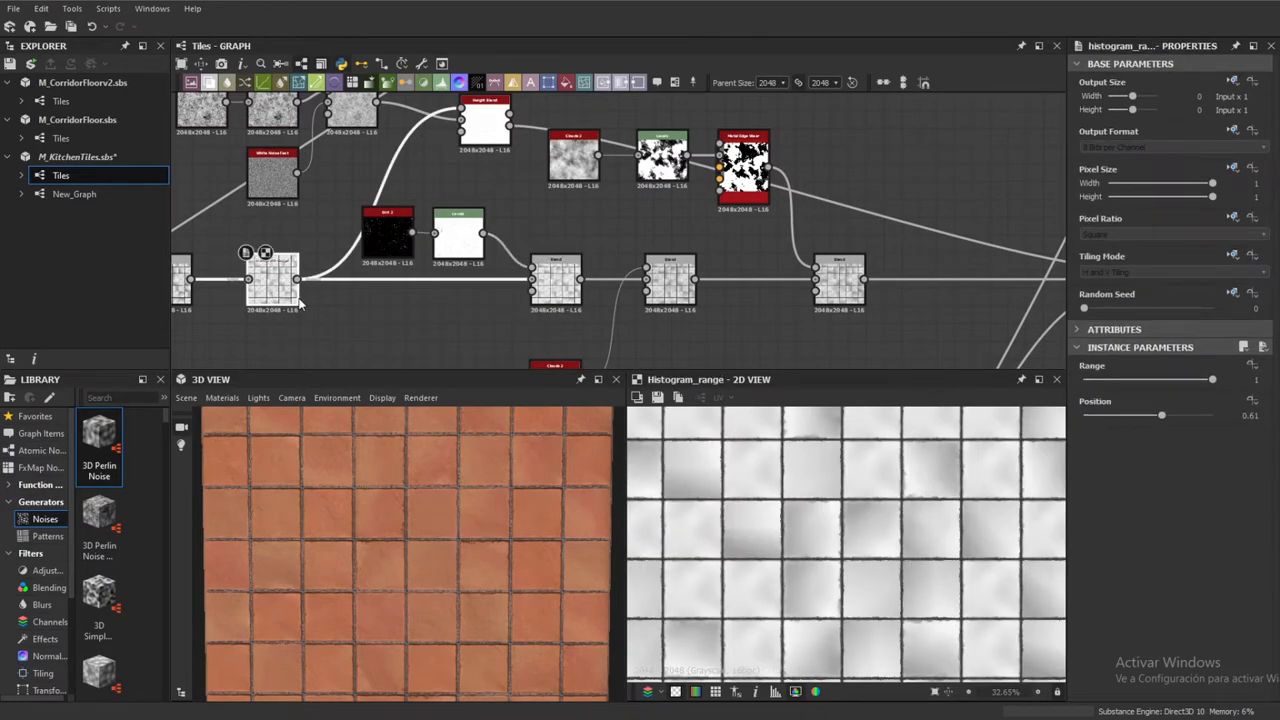
{"action": "double_click", "coordinate": [556, 284]}
Preview the following Multiply Blend in the tile height chain and the Clouds 2 noise that feeds it
{"action": "middle_click_drag", "start_coordinate": [694, 306], "coordinate": [594, 236]}
{"action": "double_click", "coordinate": [591, 233]}
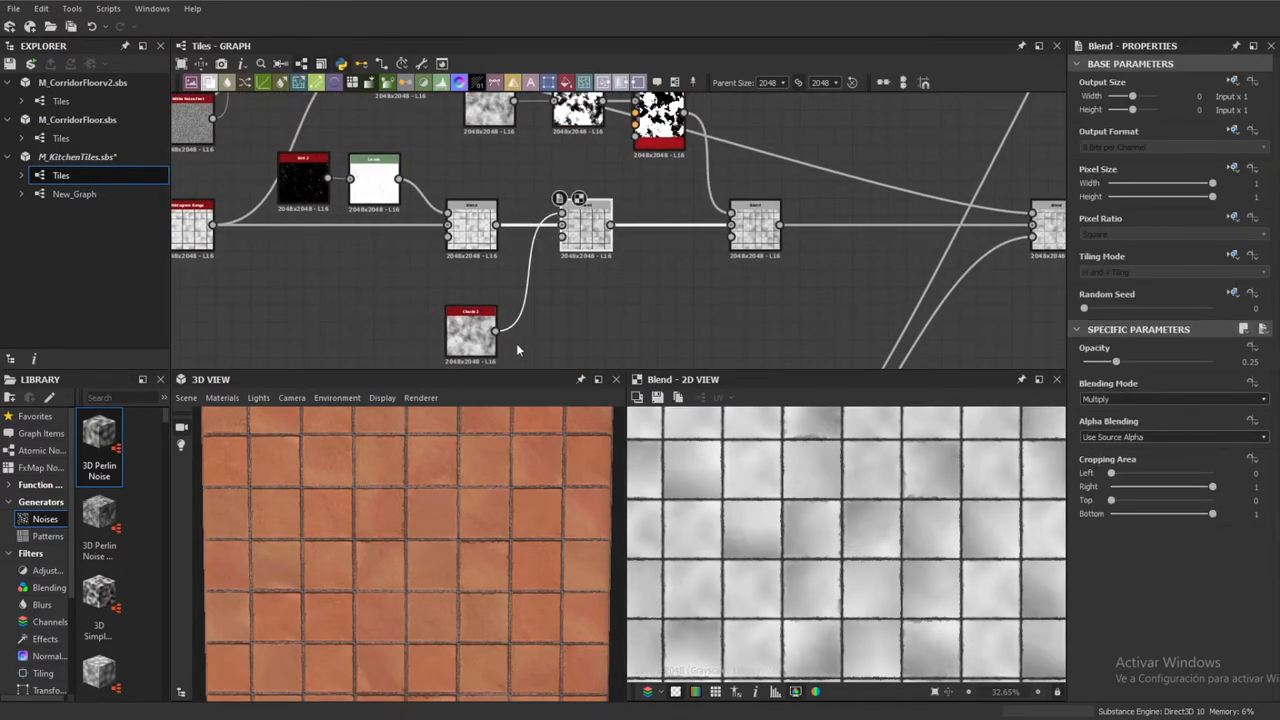
{"action": "double_click", "coordinate": [465, 350]}
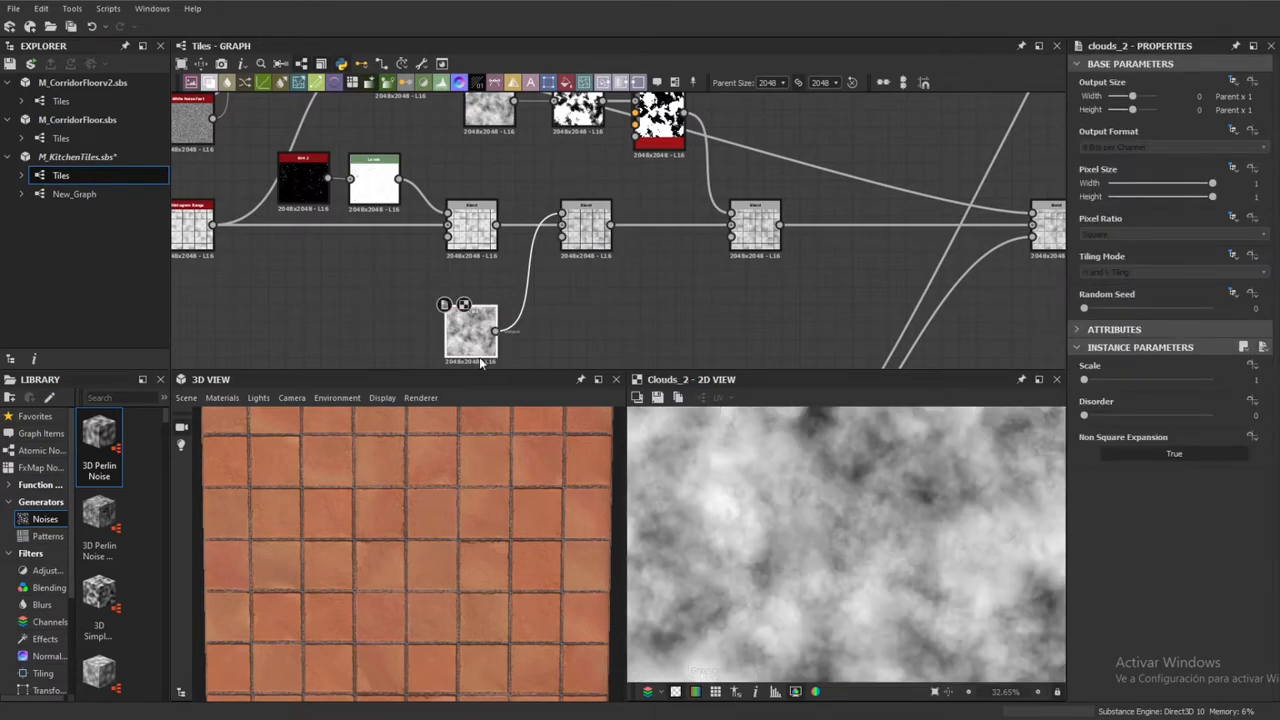
{"action": "scroll", "coordinate": [479, 350], "scroll_direction": "up", "scroll_amount": 5}
{"action": "scroll", "coordinate": [479, 345], "scroll_direction": "down", "scroll_amount": 5}
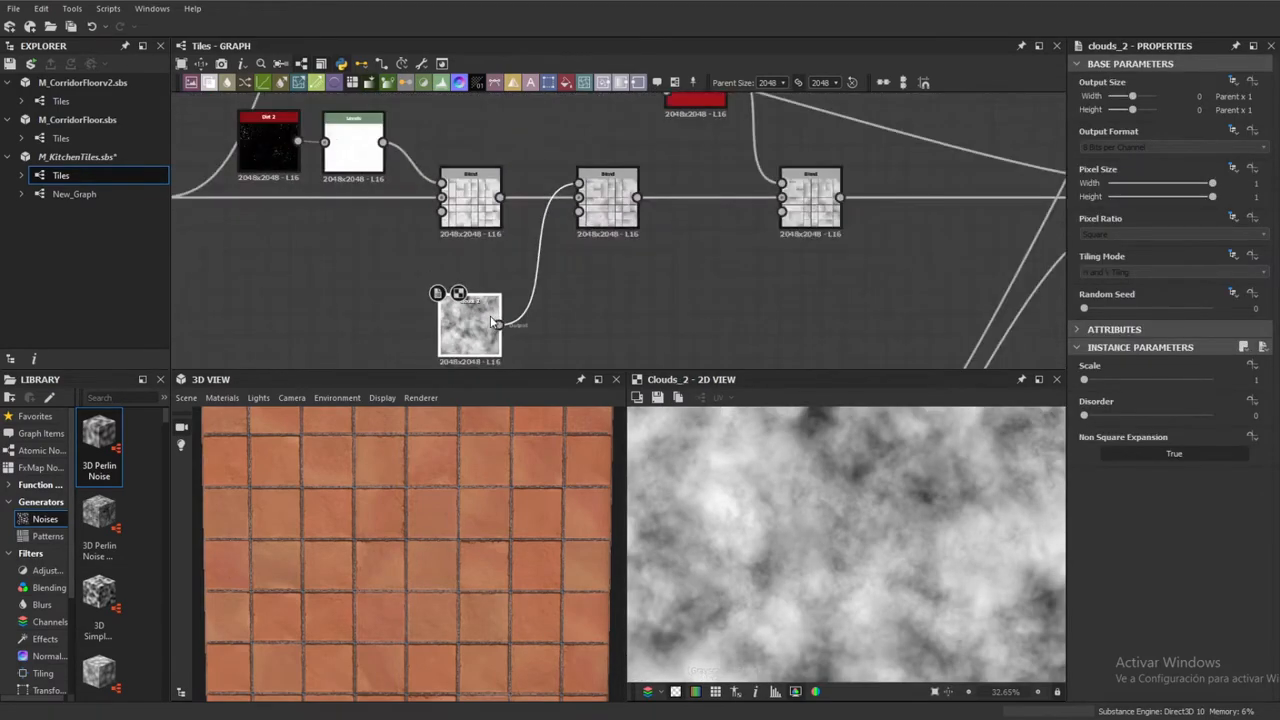
Try a Scale of 4 and a Disorder of 0.27 on the Clouds 2 noise, and undo both changes
{"action": "left_click_drag", "start_coordinate": [1084, 380], "coordinate": [1138, 380]}
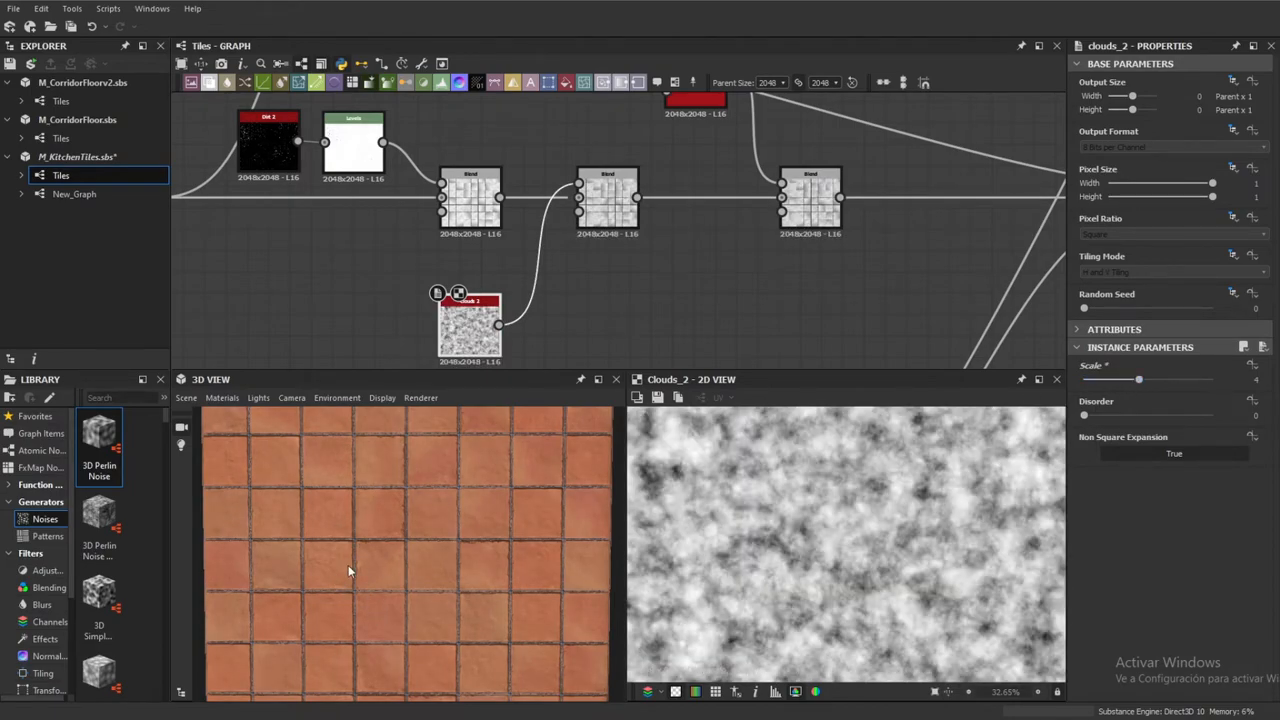
{"action": "scroll", "coordinate": [390, 563], "scroll_direction": "up", "scroll_amount": 5}
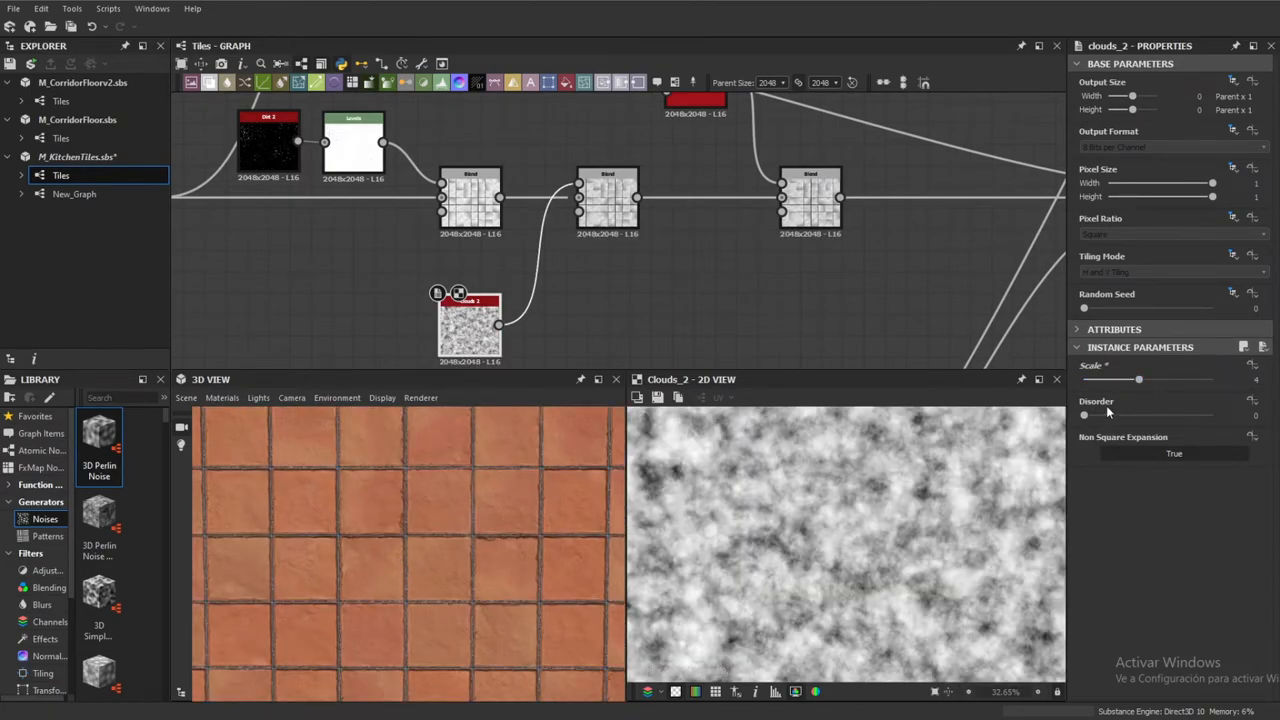
{"action": "left_click_drag", "start_coordinate": [1085, 416], "coordinate": [1118, 416]}
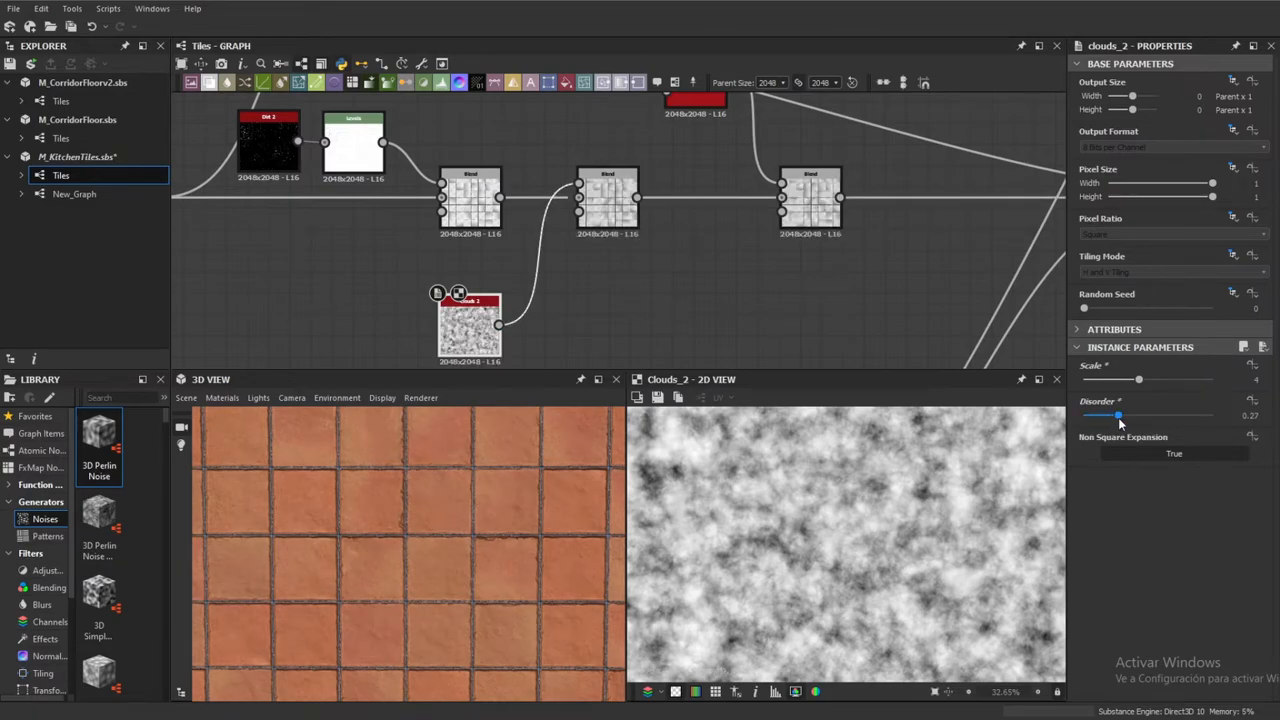
{"action": "key", "text": "ctrl+z"}
{"action": "key", "text": "ctrl+z"}
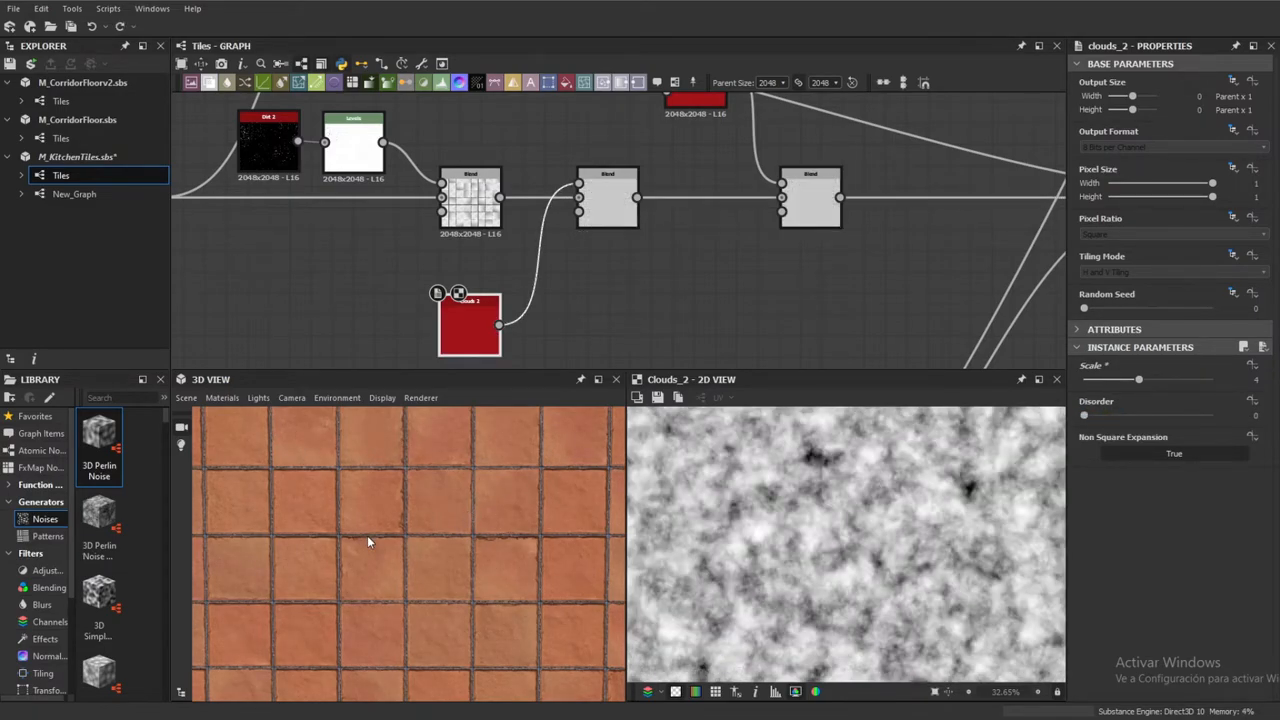
Examine the Clouds 2 and Levels nodes feeding Metal Edge Wear, previewing the whole high-contrast Levels mask
{"action": "middle_click_drag", "start_coordinate": [640, 314], "coordinate": [498, 386]}
{"action": "middle_click_drag", "start_coordinate": [584, 200], "coordinate": [533, 257]}
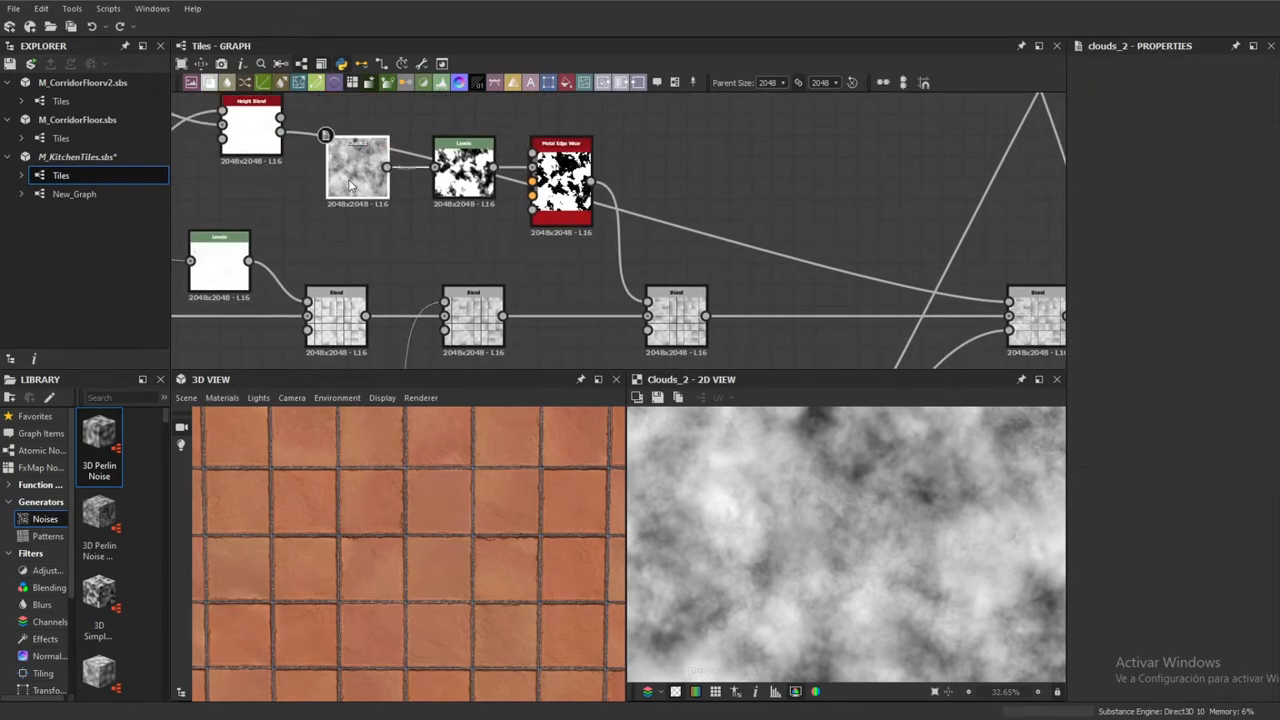
{"action": "double_click", "coordinate": [468, 172]}
{"action": "scroll", "coordinate": [790, 446], "scroll_direction": "down", "scroll_amount": 3}
{"action": "scroll", "coordinate": [833, 509], "scroll_direction": "down", "scroll_amount": 1}
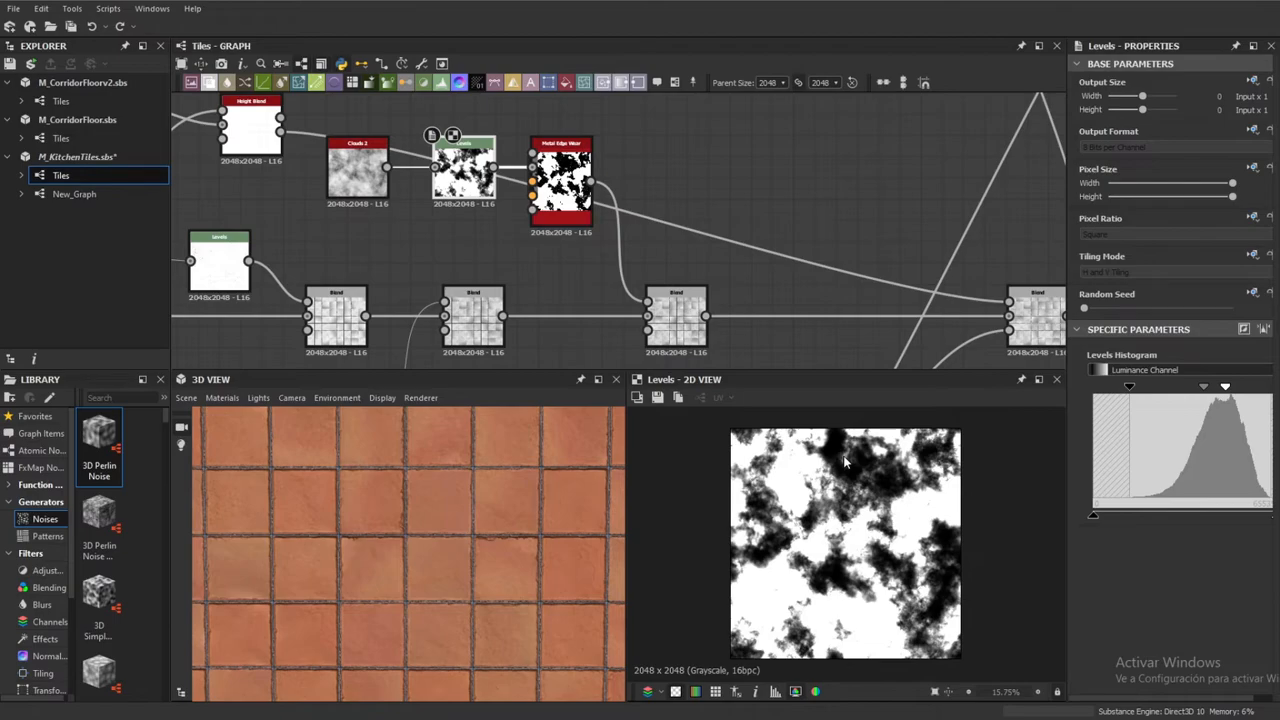
Preview the Metal Edge Wear node's output and examine the worn patches in its mask up close
{"action": "double_click", "coordinate": [565, 185]}
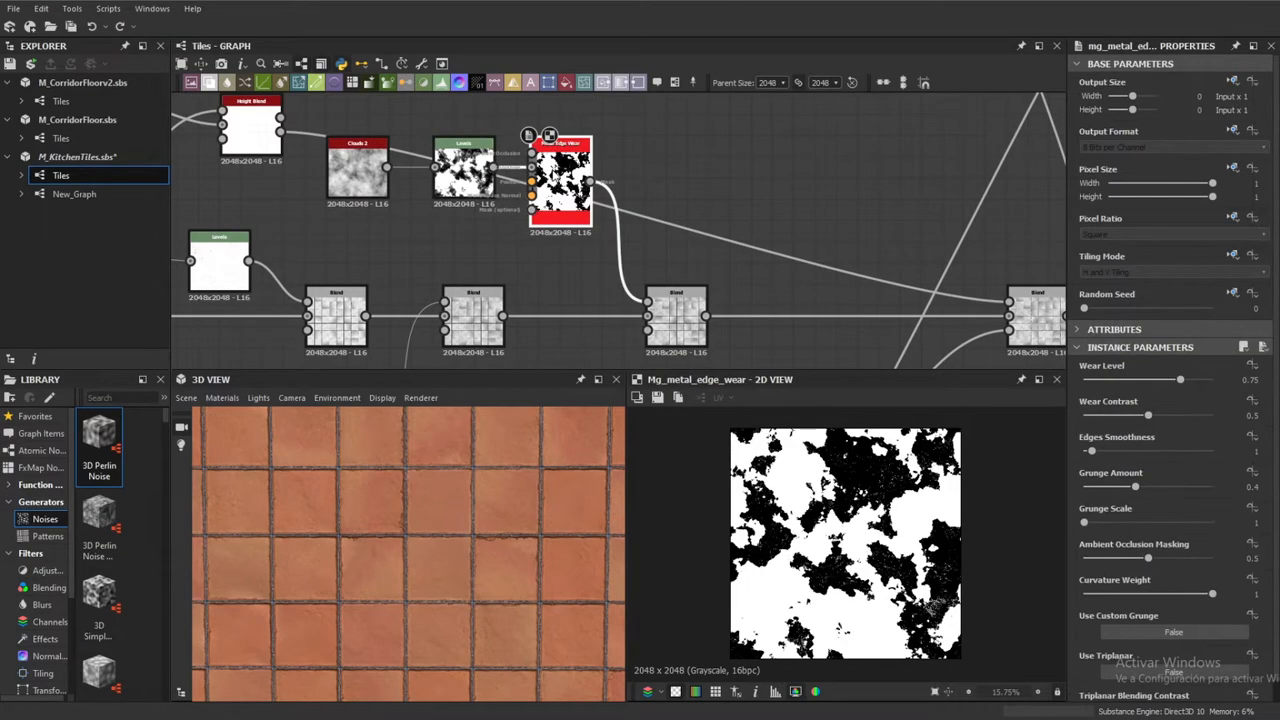
{"action": "scroll", "coordinate": [586, 204], "scroll_direction": "up", "scroll_amount": 2}
{"action": "scroll", "coordinate": [555, 240], "scroll_direction": "down", "scroll_amount": 4}
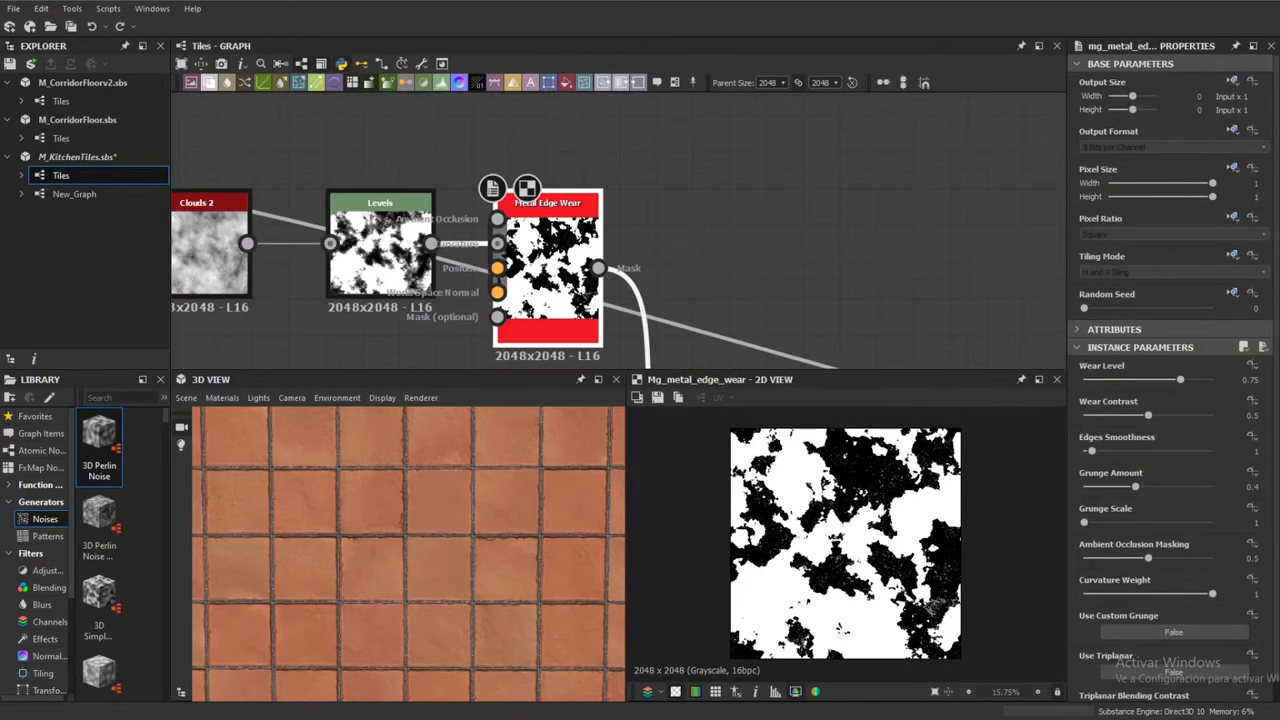
{"action": "scroll", "coordinate": [828, 518], "scroll_direction": "up", "scroll_amount": 5}
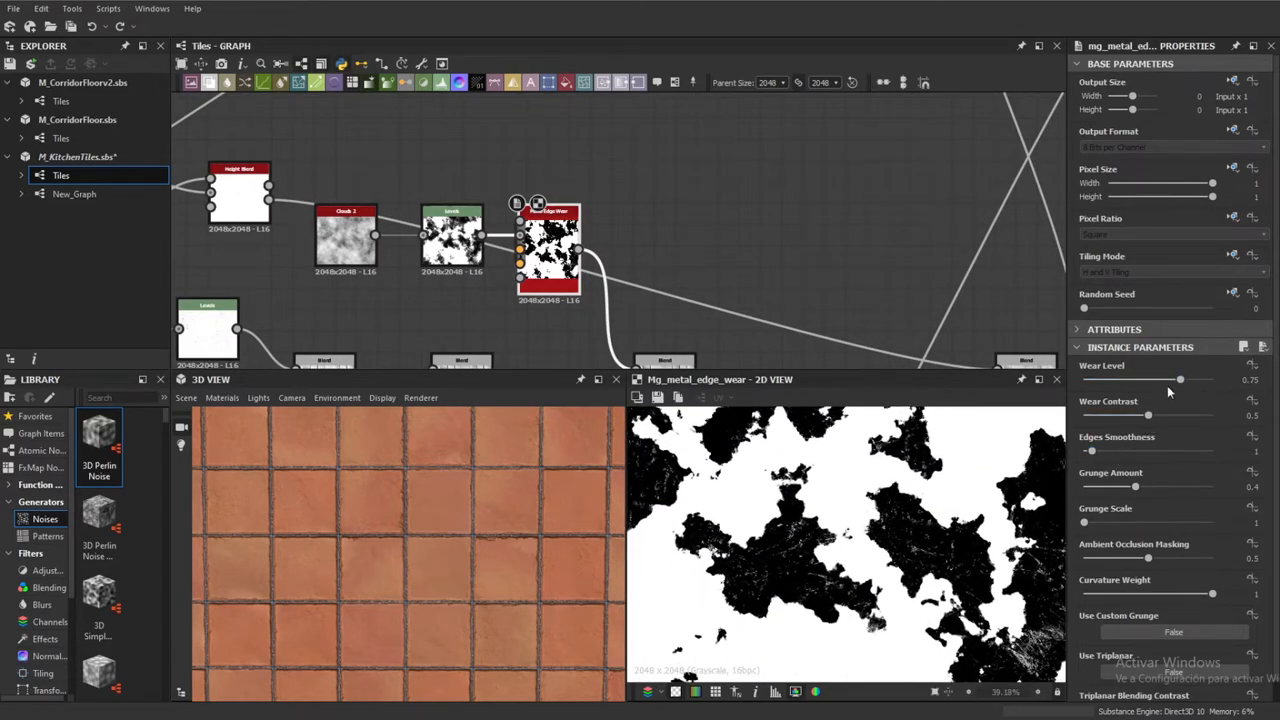
{"action": "scroll", "coordinate": [797, 580], "scroll_direction": "up", "scroll_amount": 3}
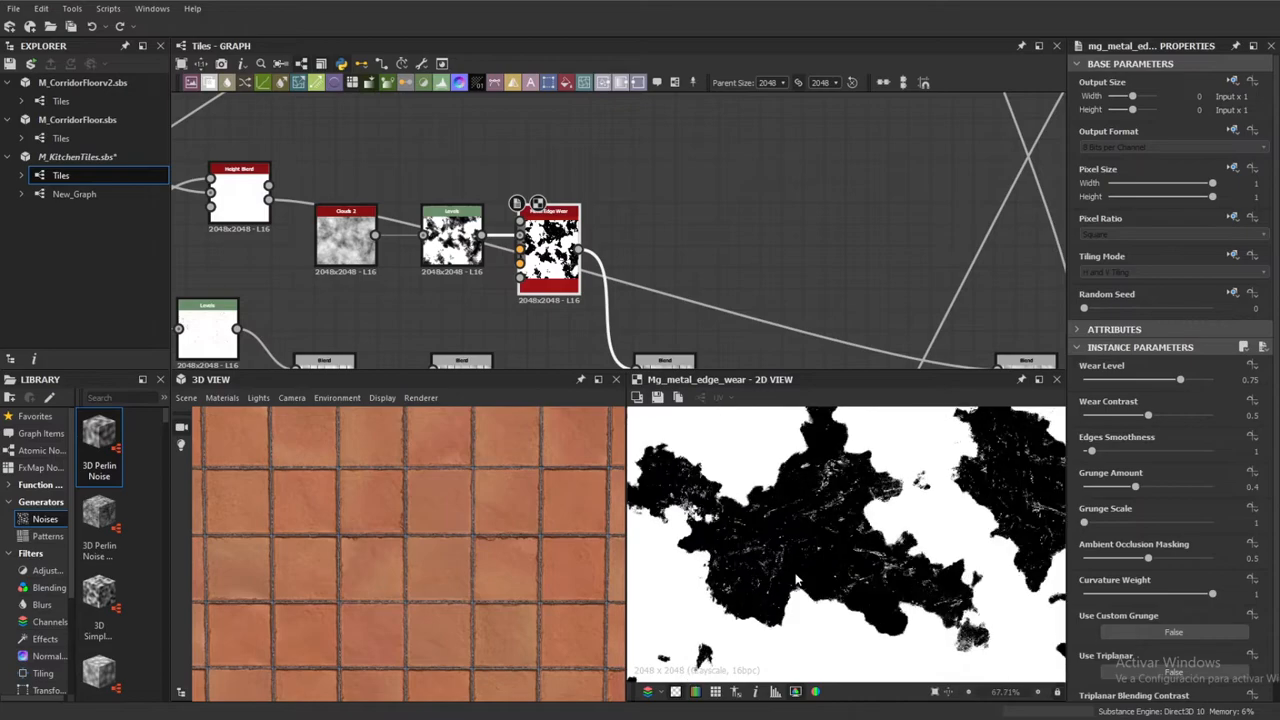
Compare the Blend node fed by Metal Edge Wear with the Blend before it, examining the tile edges in the 2D preview
{"action": "middle_click_drag", "start_coordinate": [600, 287], "coordinate": [598, 200]}
{"action": "double_click", "coordinate": [621, 215]}
{"action": "scroll", "coordinate": [805, 520], "scroll_direction": "down", "scroll_amount": 5}
{"action": "middle_click_drag", "start_coordinate": [829, 499], "coordinate": [803, 540]}
{"action": "scroll", "coordinate": [568, 156], "scroll_direction": "up", "scroll_amount": 3}
{"action": "middle_click_drag", "start_coordinate": [566, 157], "coordinate": [700, 266]}
{"action": "scroll", "coordinate": [572, 232], "scroll_direction": "down", "scroll_amount": 2}
{"action": "double_click", "coordinate": [448, 312]}
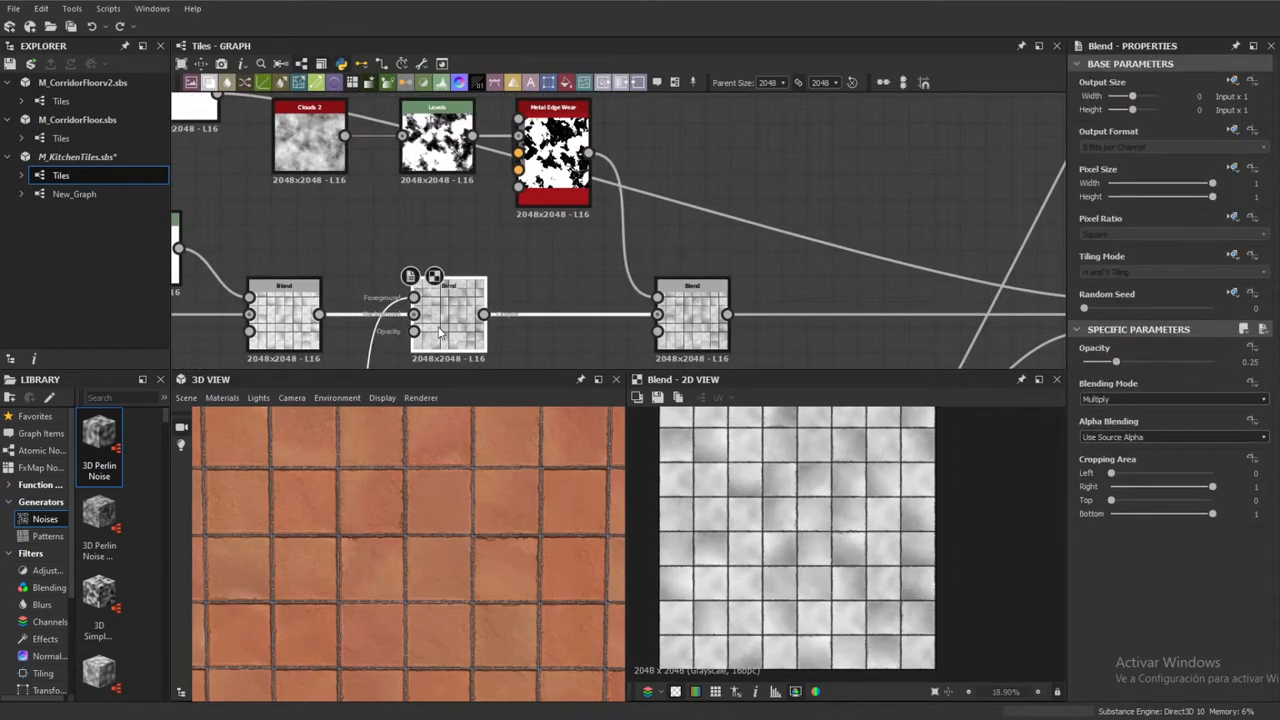
{"action": "scroll", "coordinate": [785, 508], "scroll_direction": "up", "scroll_amount": 2}
{"action": "double_click", "coordinate": [697, 281]}
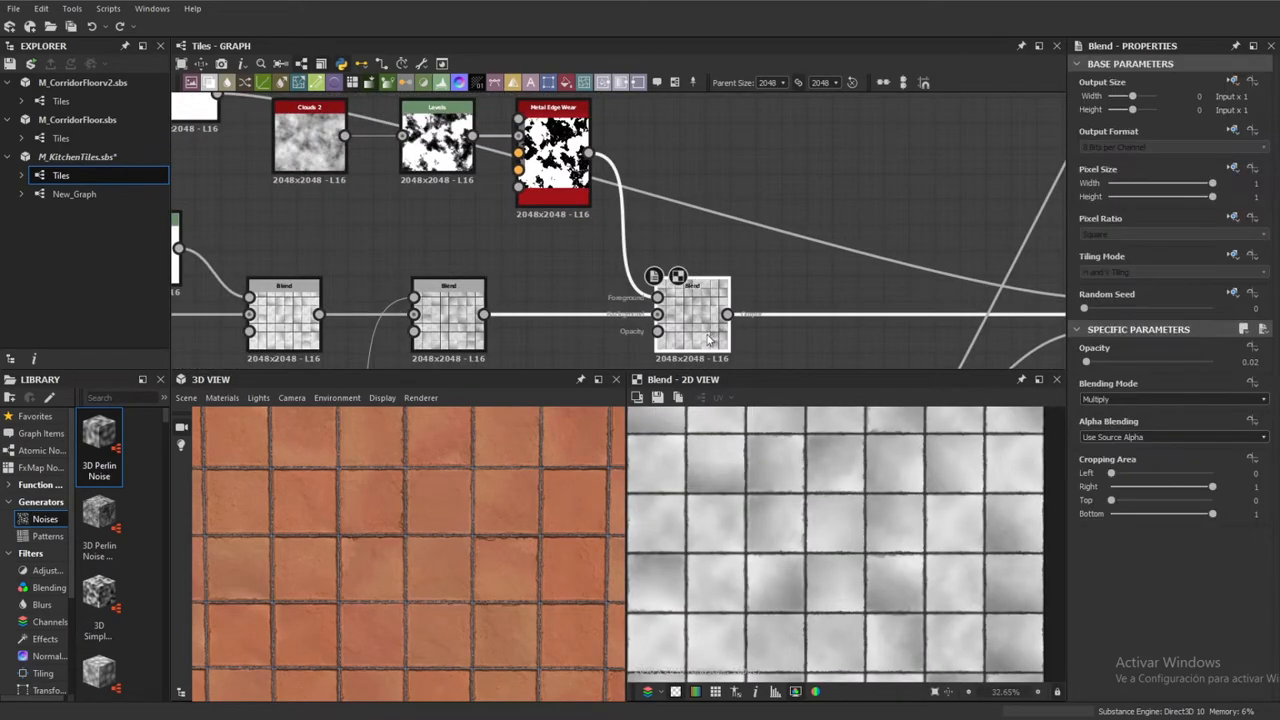
{"action": "scroll", "coordinate": [750, 541], "scroll_direction": "up", "scroll_amount": 3}
{"action": "scroll", "coordinate": [748, 534], "scroll_direction": "up", "scroll_amount": 1}
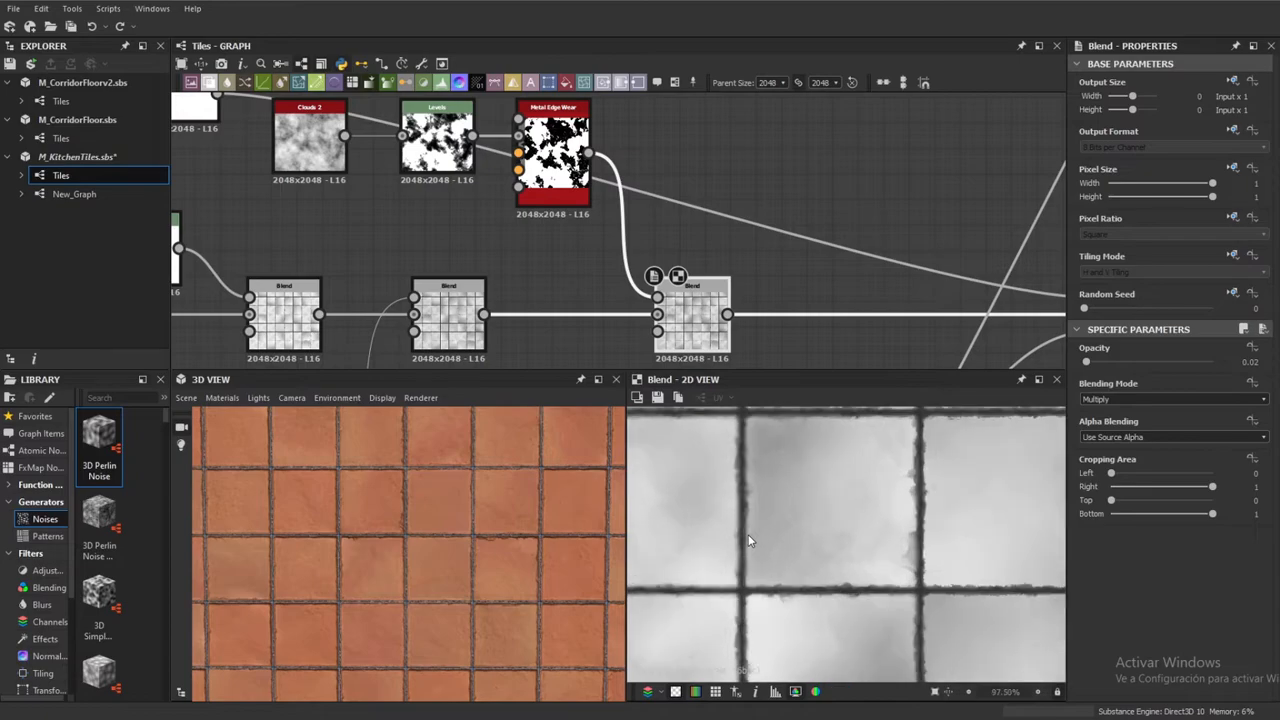
{"action": "left_click", "coordinate": [452, 337]}
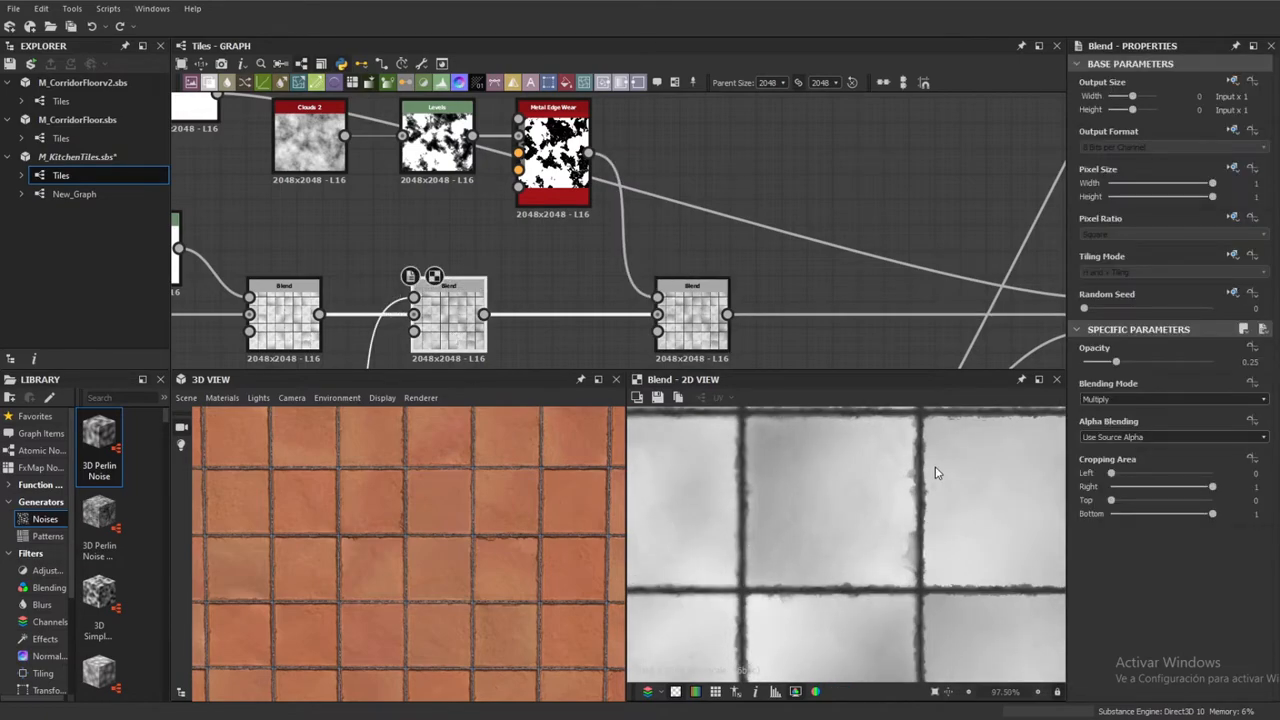
{"action": "left_click", "coordinate": [693, 318]}
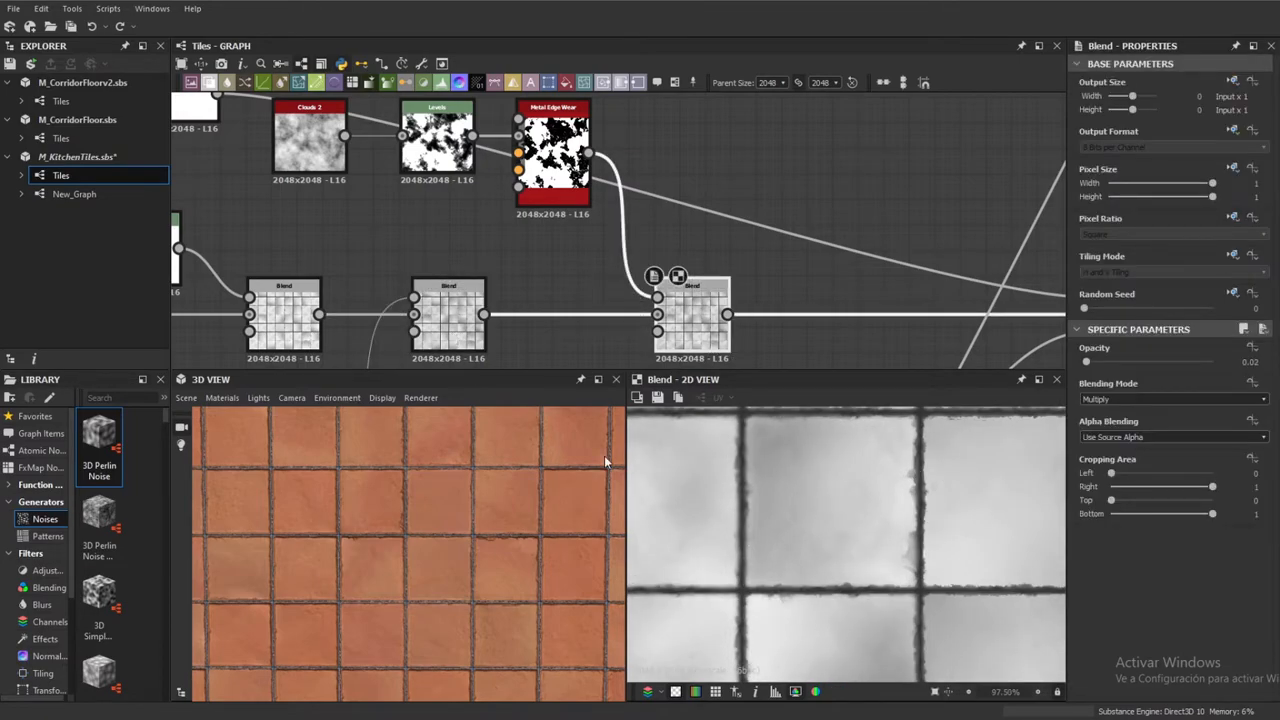
Examine the tile surface and grout detail up close on the 3D material preview
{"action": "scroll", "coordinate": [492, 575], "scroll_direction": "up", "scroll_amount": 5}
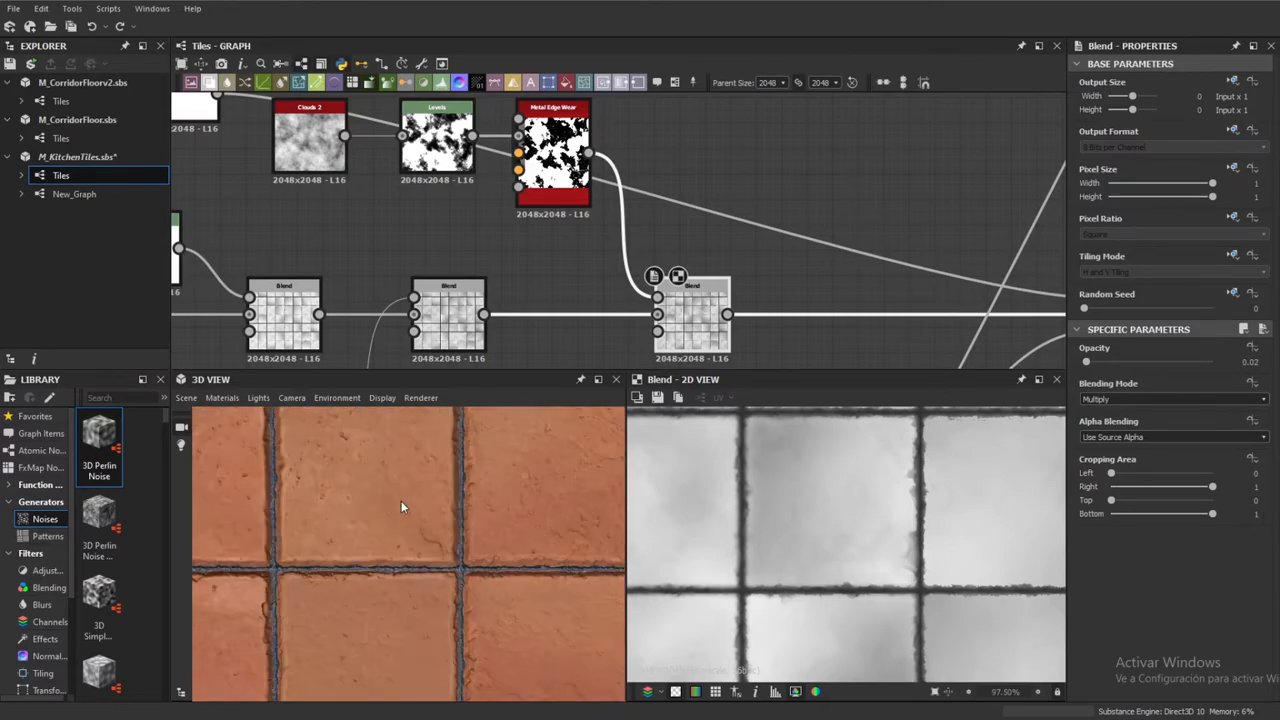
{"action": "scroll", "coordinate": [431, 513], "scroll_direction": "up", "scroll_amount": 3}
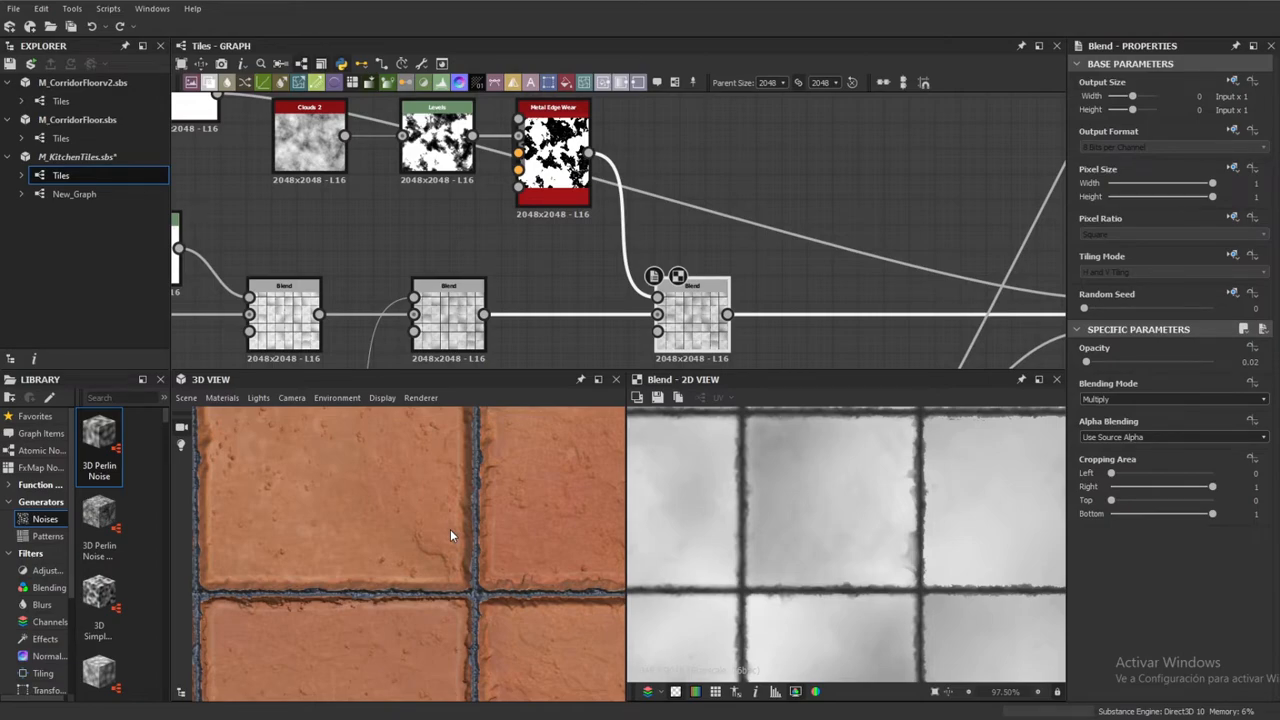
{"action": "scroll", "coordinate": [460, 515], "scroll_direction": "up", "scroll_amount": 2}
{"action": "scroll", "coordinate": [450, 501], "scroll_direction": "down", "scroll_amount": 5}
{"action": "scroll", "coordinate": [655, 262], "scroll_direction": "down", "scroll_amount": 3}
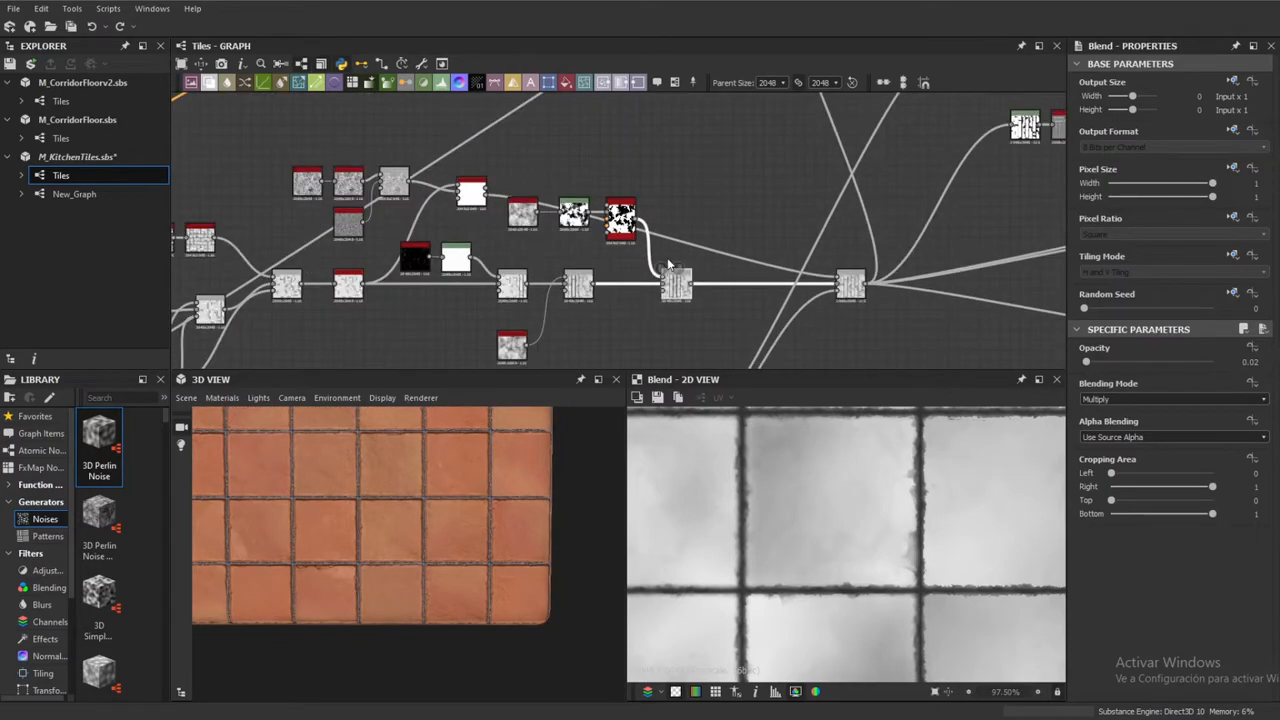
Preview the Height Blend node's height mask and examine the speckles along the grout lines
{"action": "middle_click_drag", "start_coordinate": [602, 181], "coordinate": [576, 175]}
{"action": "middle_click_drag", "start_coordinate": [668, 251], "coordinate": [908, 324]}
{"action": "scroll", "coordinate": [491, 230], "scroll_direction": "up", "scroll_amount": 3}
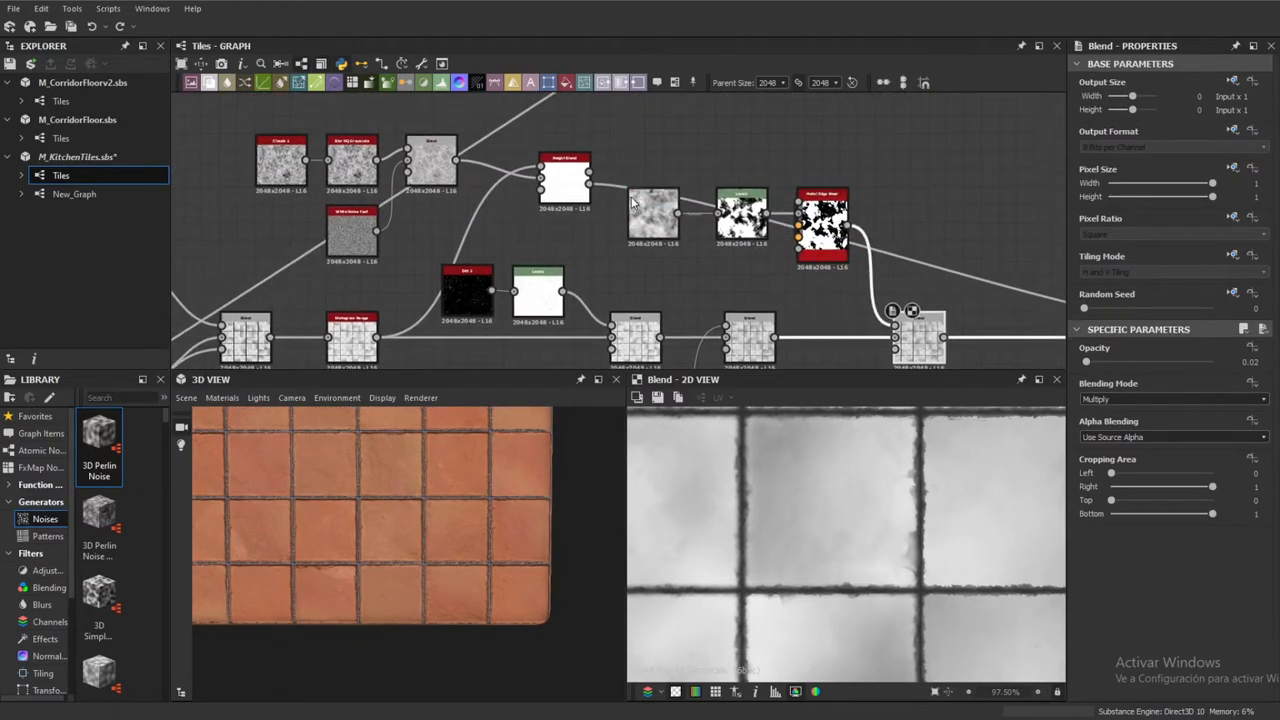
{"action": "double_click", "coordinate": [574, 205]}
{"action": "scroll", "coordinate": [735, 575], "scroll_direction": "up", "scroll_amount": 3}
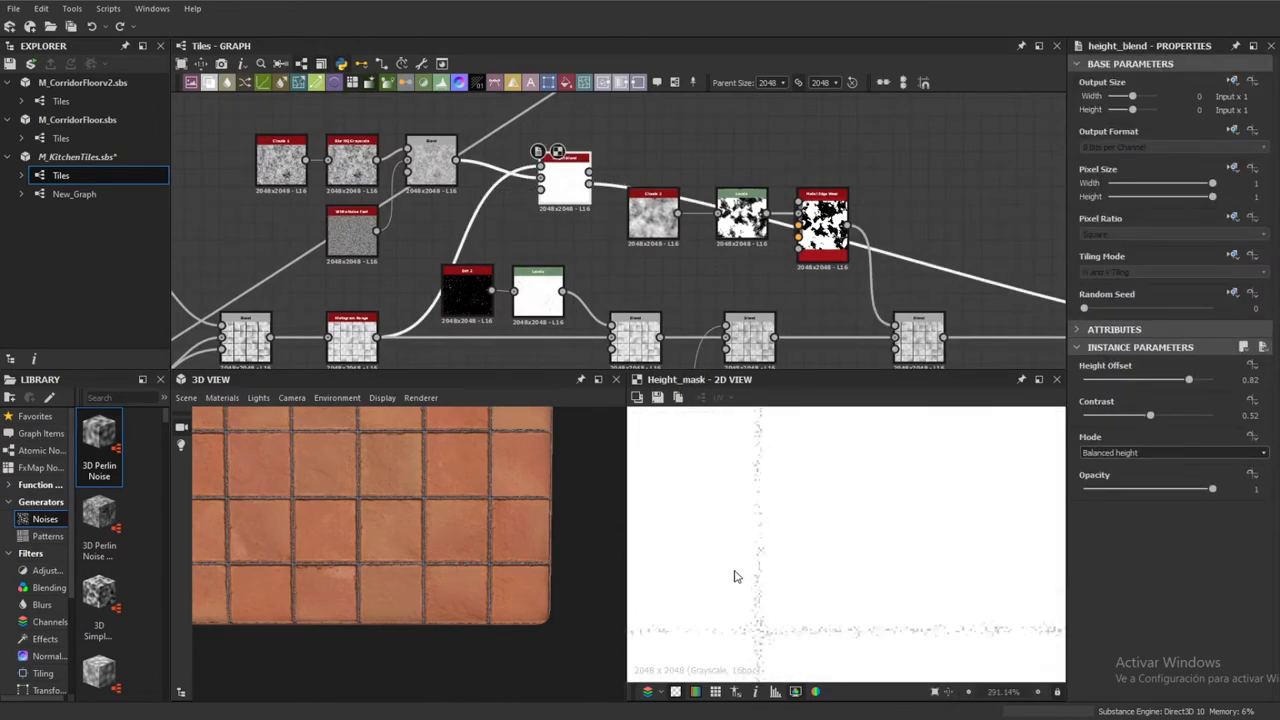
{"action": "scroll", "coordinate": [370, 456], "scroll_direction": "up", "scroll_amount": 5}
{"action": "middle_click_drag", "start_coordinate": [738, 325], "coordinate": [487, 115]}
{"action": "middle_click_drag", "start_coordinate": [883, 140], "coordinate": [585, 200]}
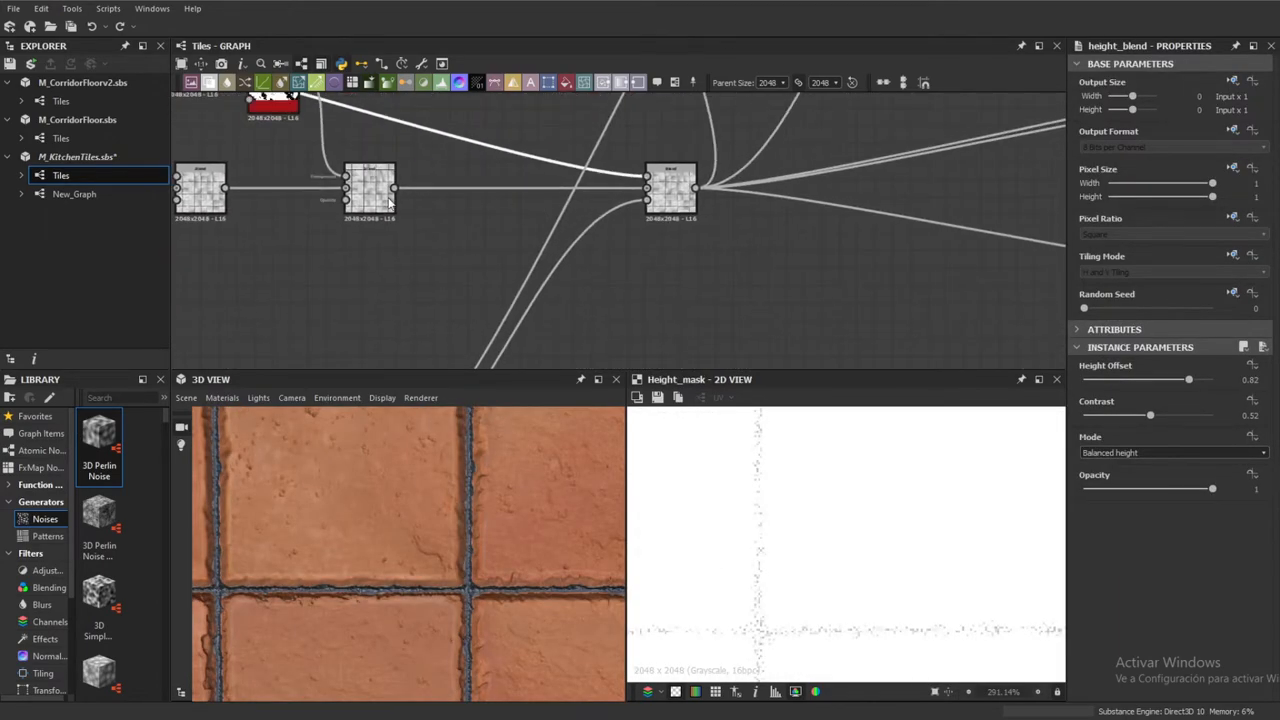
Preview the Blend node fed by Metal Edge Wear and the final Switch-mode Blend, examining the complete height pattern
{"action": "double_click", "coordinate": [385, 196]}
{"action": "double_click", "coordinate": [672, 190]}
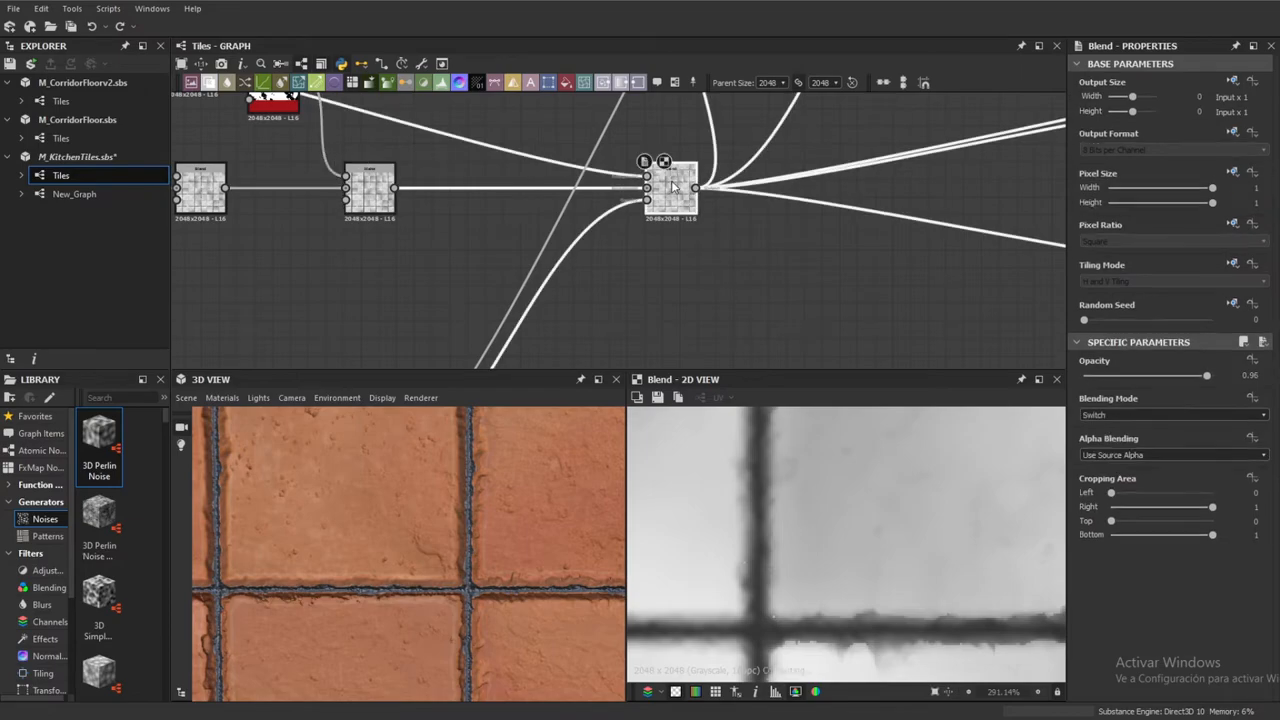
{"action": "scroll", "coordinate": [762, 556], "scroll_direction": "down", "scroll_amount": 8}
{"action": "scroll", "coordinate": [760, 553], "scroll_direction": "down", "scroll_amount": 2}
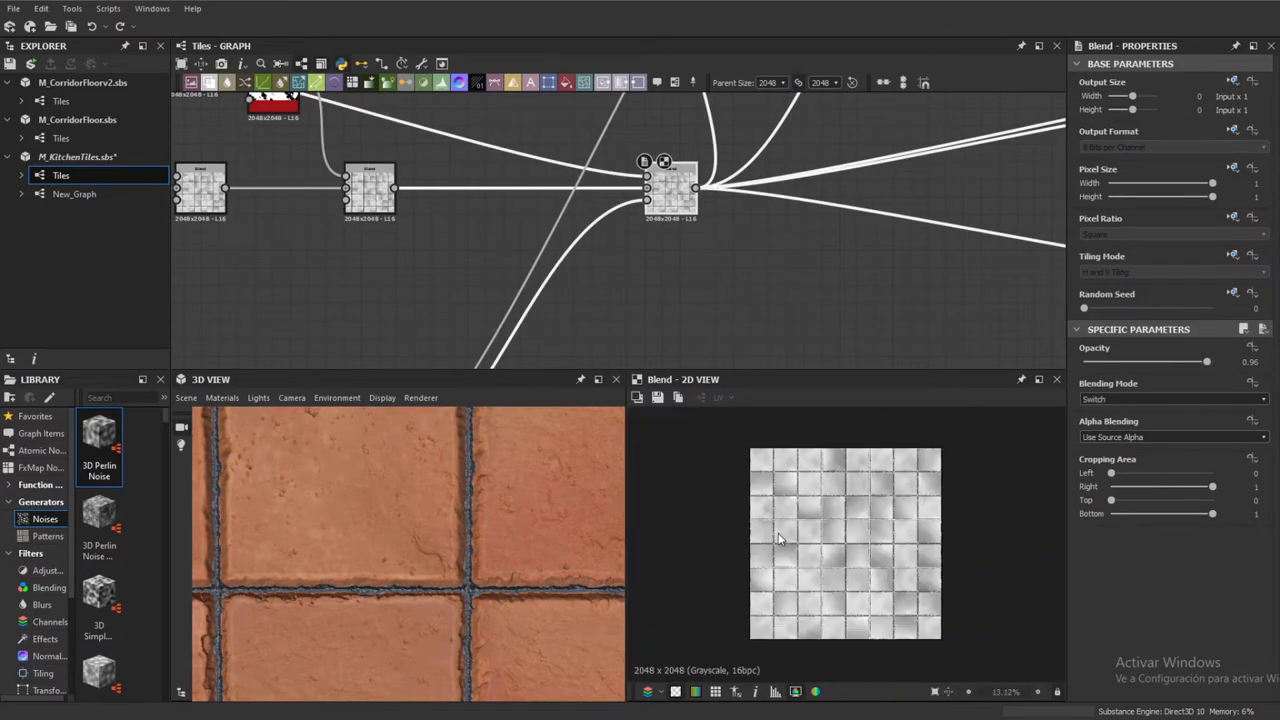
{"action": "scroll", "coordinate": [750, 315], "scroll_direction": "down", "scroll_amount": 5}
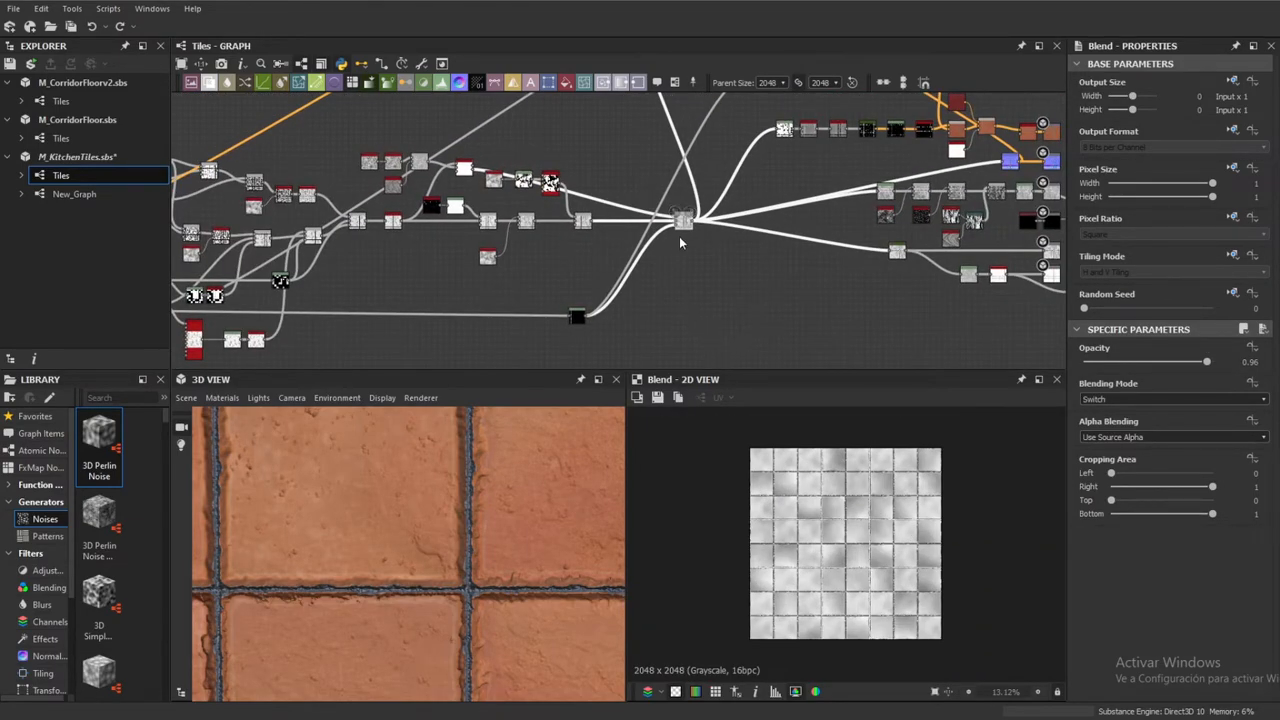
Trace the final Blend node's connections to the base color, normal, roughness and height branches
{"action": "middle_click_drag", "start_coordinate": [718, 222], "coordinate": [664, 231]}
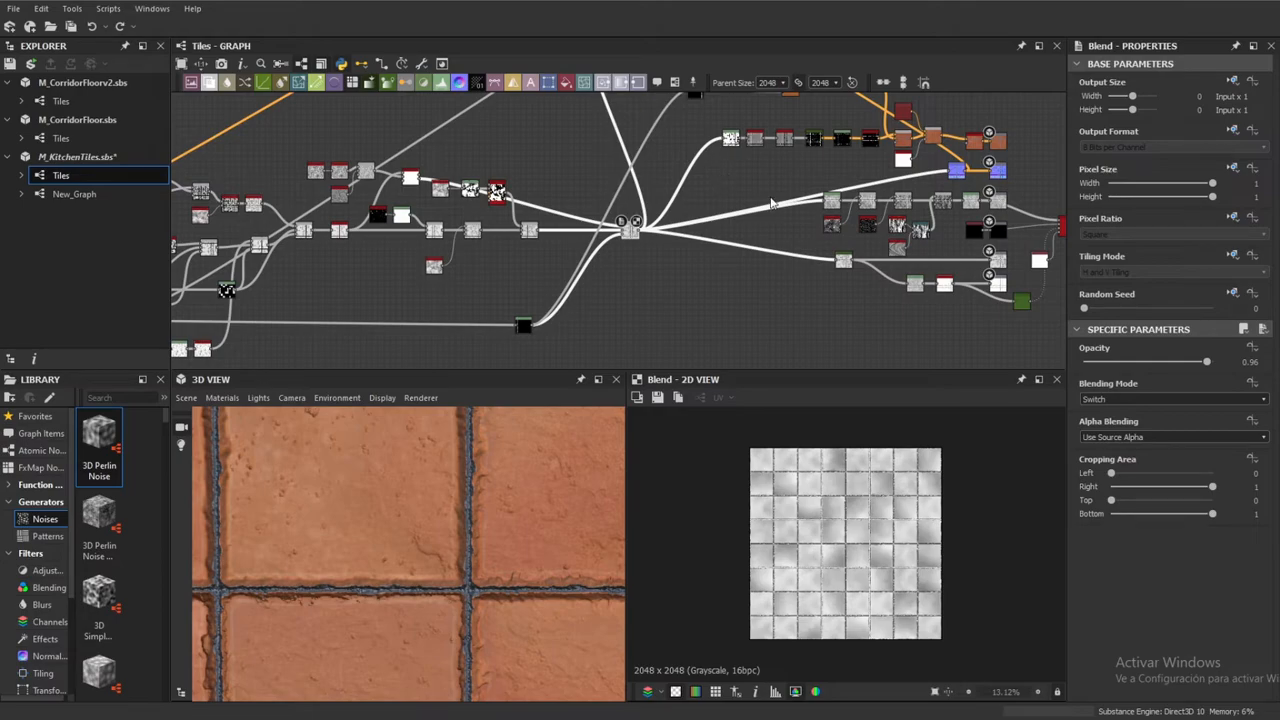
{"action": "scroll", "coordinate": [932, 152], "scroll_direction": "up", "scroll_amount": 4}
{"action": "scroll", "coordinate": [776, 230], "scroll_direction": "up", "scroll_amount": 2}
{"action": "scroll", "coordinate": [830, 218], "scroll_direction": "down", "scroll_amount": 2}
{"action": "middle_click_drag", "start_coordinate": [352, 287], "coordinate": [562, 230]}
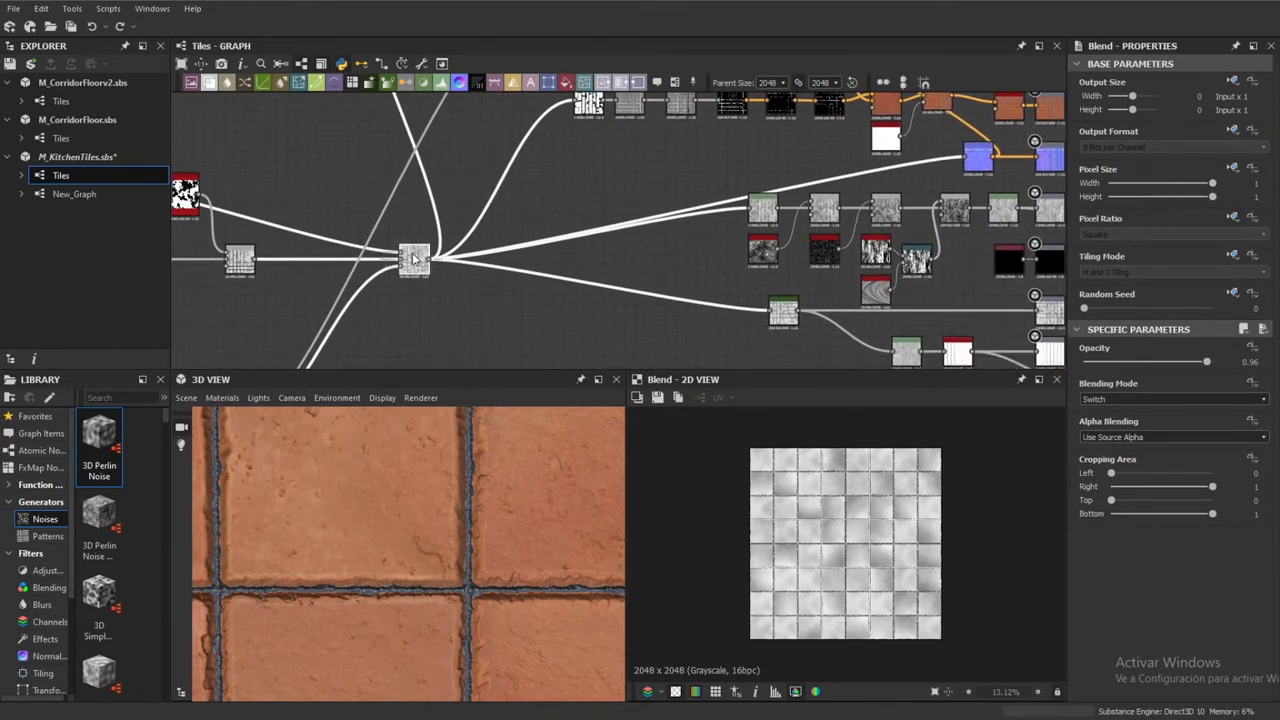
{"action": "middle_click_drag", "start_coordinate": [672, 230], "coordinate": [572, 238]}
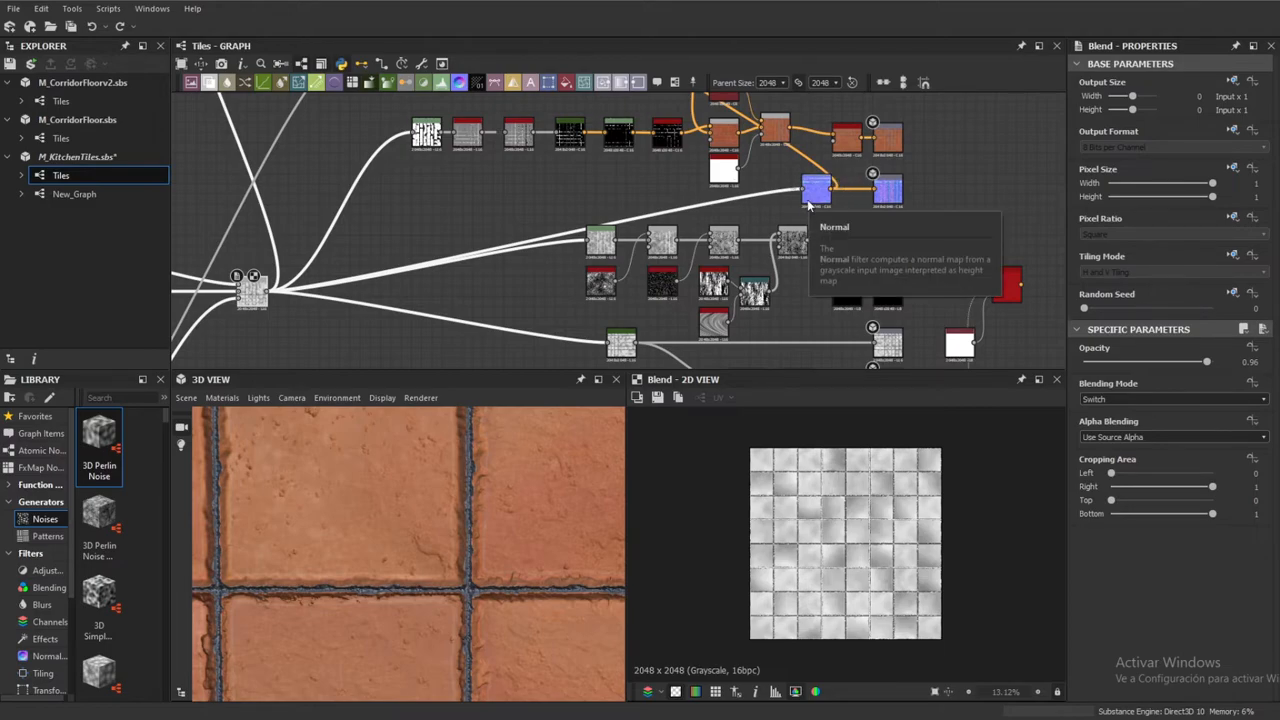
{"action": "scroll", "coordinate": [330, 301], "scroll_direction": "down", "scroll_amount": 2}
{"action": "scroll", "coordinate": [337, 302], "scroll_direction": "up", "scroll_amount": 6}
{"action": "scroll", "coordinate": [844, 228], "scroll_direction": "down", "scroll_amount": 5}
{"action": "scroll", "coordinate": [800, 225], "scroll_direction": "down", "scroll_amount": 3}
{"action": "scroll", "coordinate": [744, 222], "scroll_direction": "up", "scroll_amount": 3}
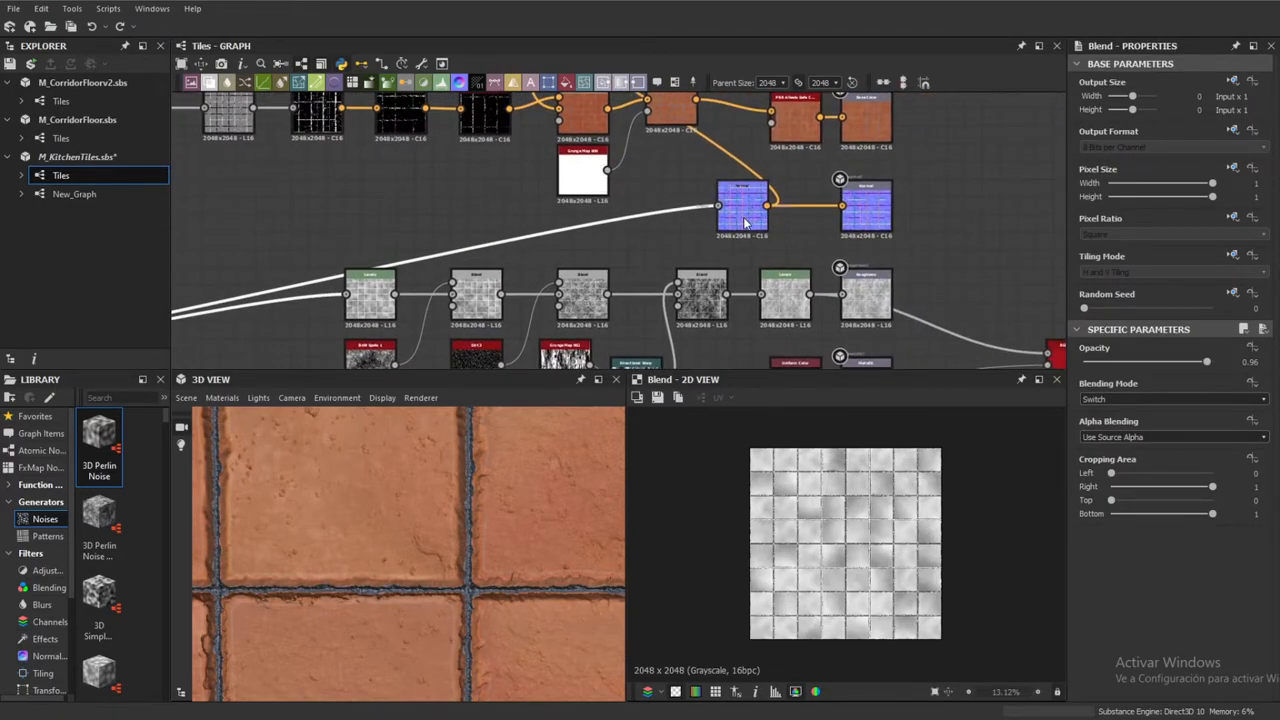
Preview the Normal node and examine its intensity, OpenGL/DirectX format setting and resulting normal map
{"action": "double_click", "coordinate": [744, 215]}
{"action": "scroll", "coordinate": [760, 195], "scroll_direction": "up", "scroll_amount": 4}
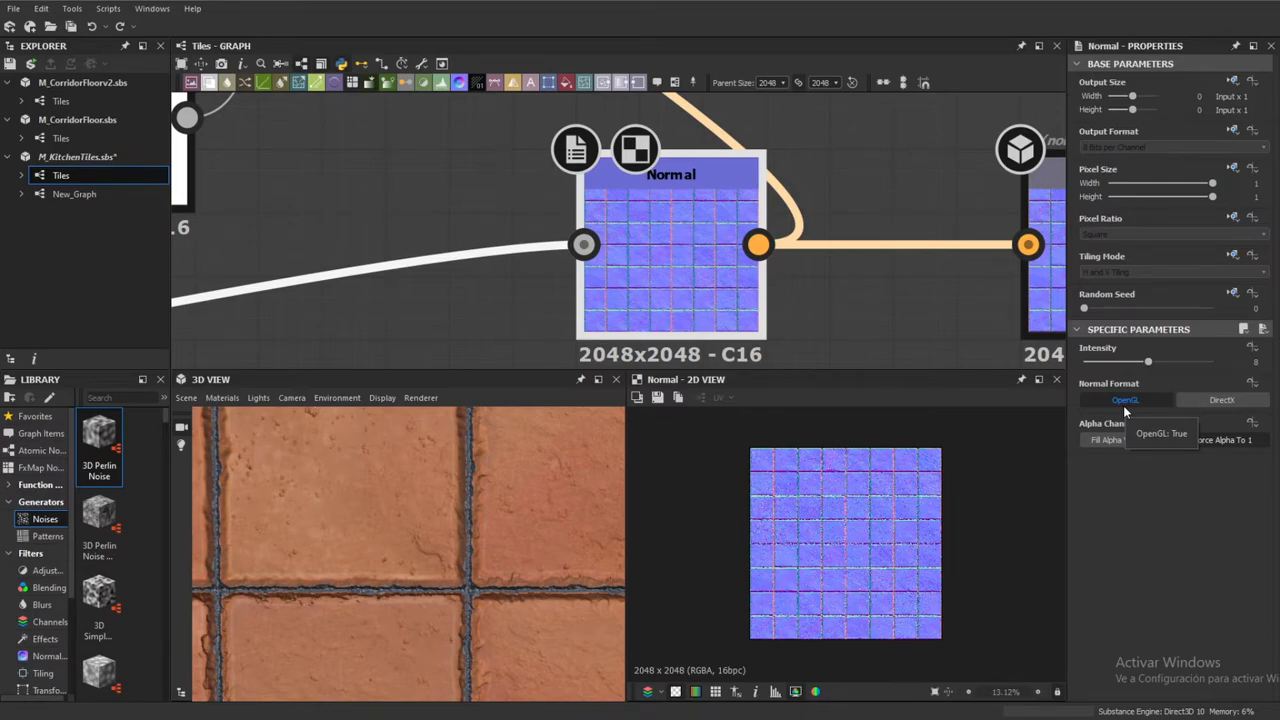
{"action": "scroll", "coordinate": [853, 488], "scroll_direction": "down", "scroll_amount": 2}
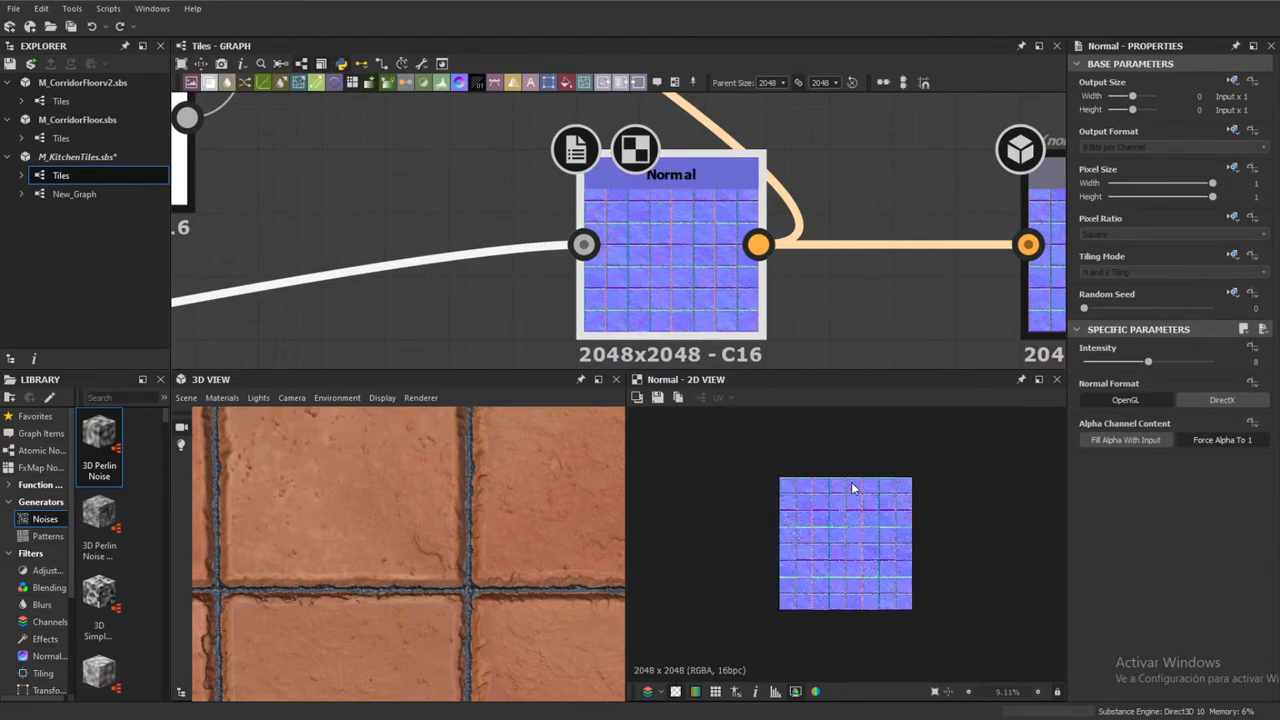
{"action": "scroll", "coordinate": [851, 482], "scroll_direction": "up", "scroll_amount": 10}
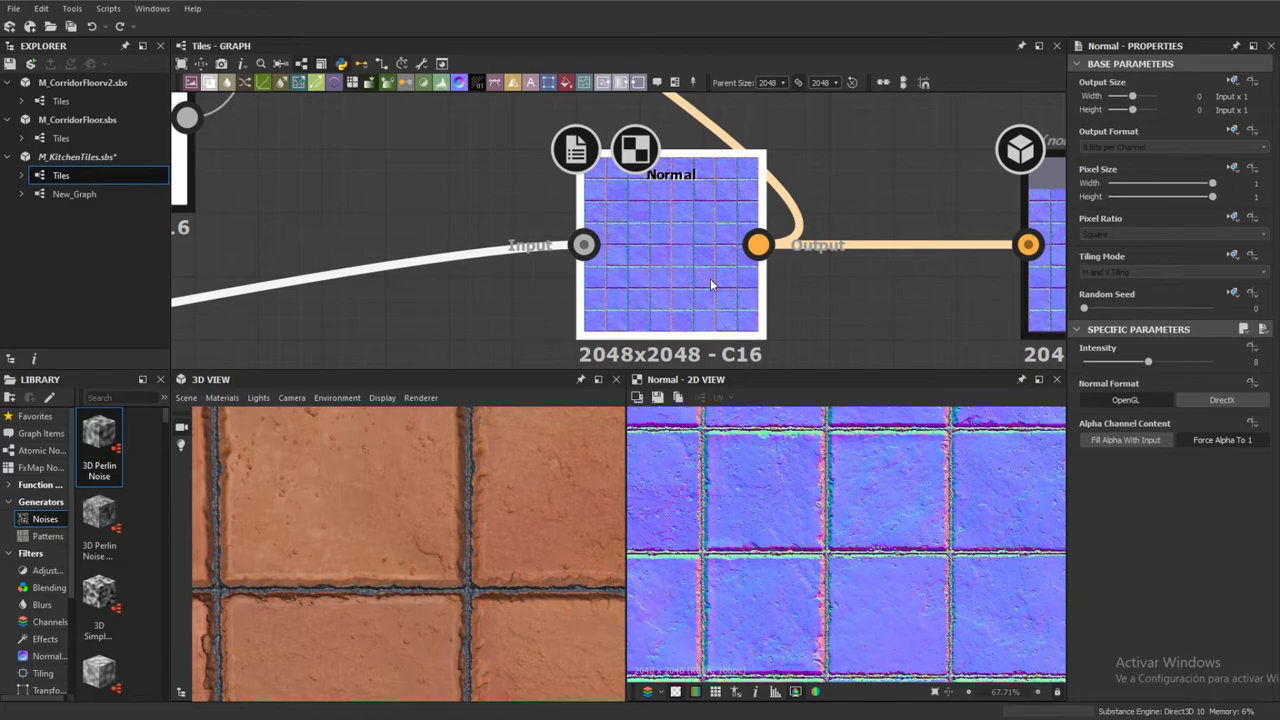
{"action": "scroll", "coordinate": [707, 250], "scroll_direction": "down", "scroll_amount": 4}
{"action": "scroll", "coordinate": [928, 245], "scroll_direction": "up", "scroll_amount": 4}
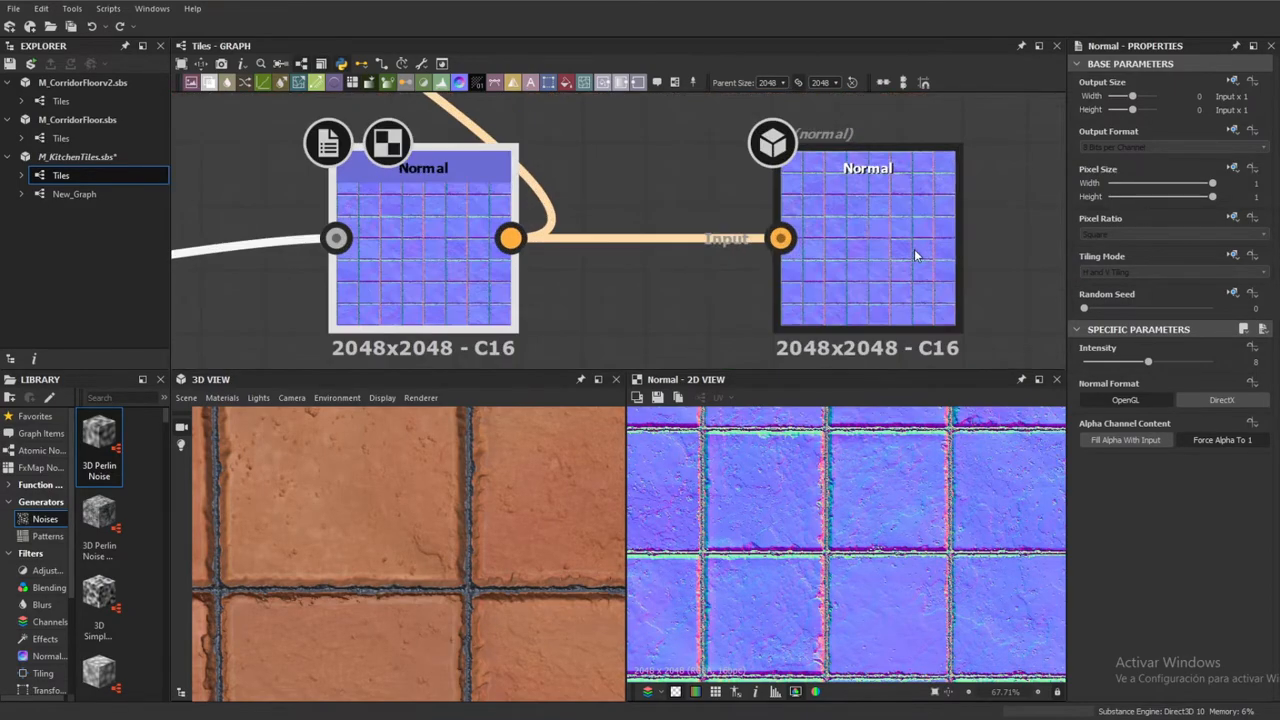
Inspect the Normal output node's identifier and usage attributes alongside the Normal node that feeds it
{"action": "left_click", "coordinate": [914, 249]}
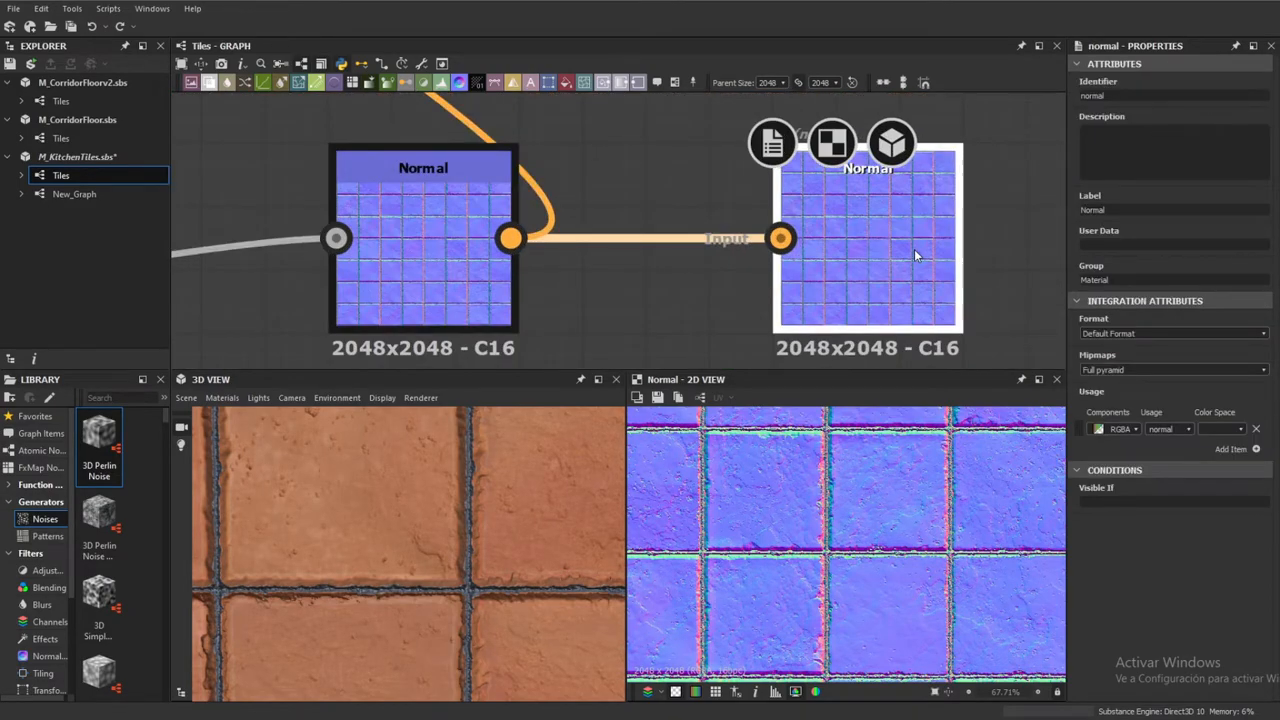
{"action": "scroll", "coordinate": [900, 247], "scroll_direction": "down", "scroll_amount": 1}
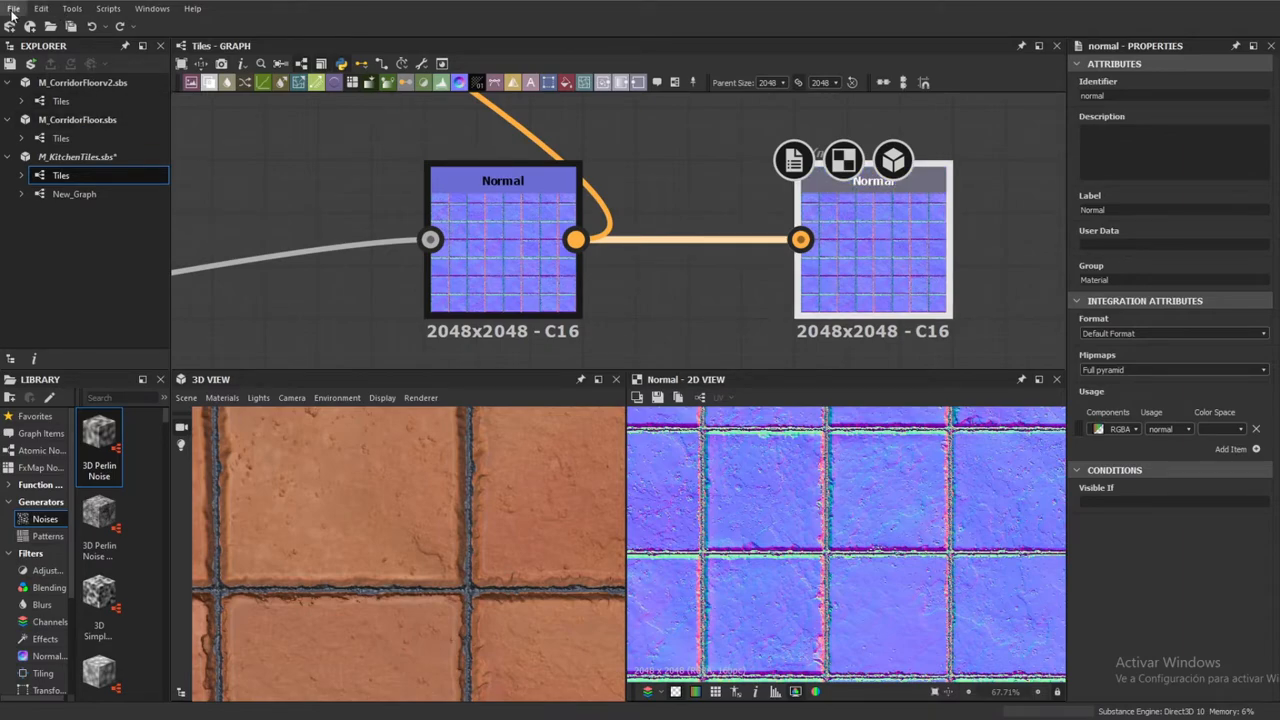
{"action": "scroll", "coordinate": [700, 146], "scroll_direction": "down", "scroll_amount": 5}
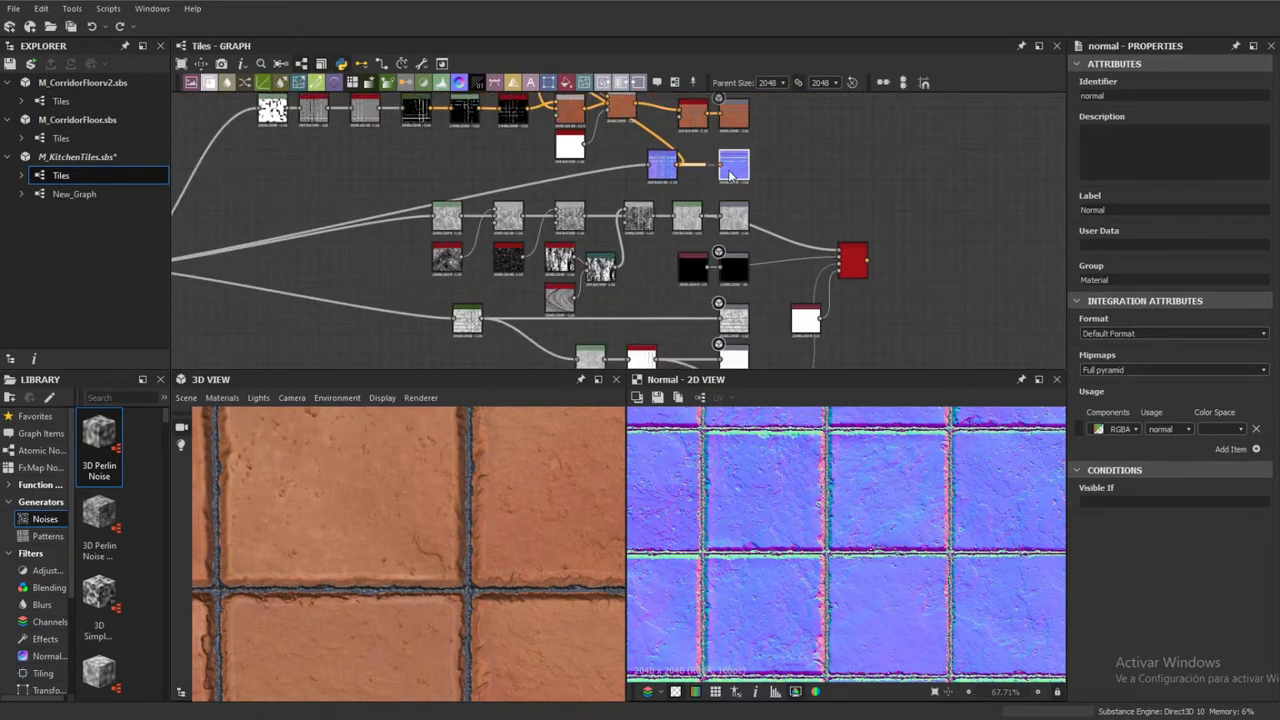
{"action": "scroll", "coordinate": [729, 173], "scroll_direction": "up", "scroll_amount": 6}
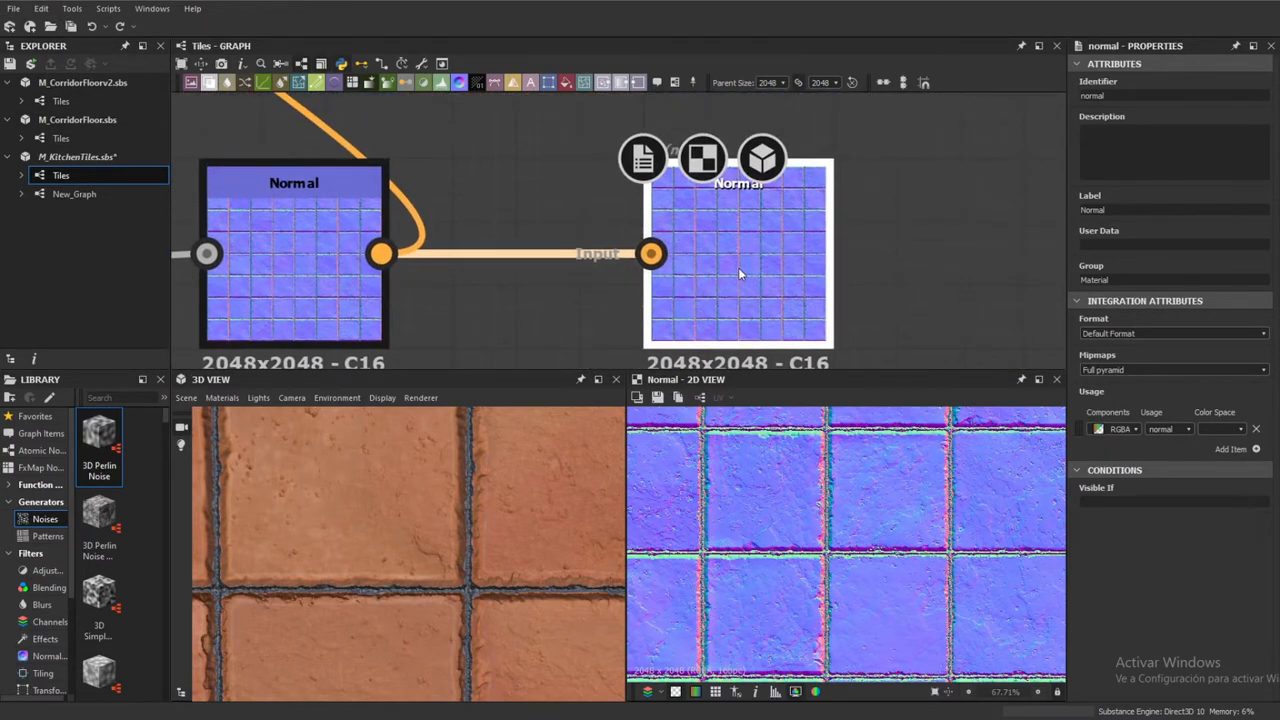
{"action": "scroll", "coordinate": [760, 475], "scroll_direction": "down", "scroll_amount": 5}
{"action": "scroll", "coordinate": [765, 495], "scroll_direction": "up", "scroll_amount": 2}
{"action": "left_click", "coordinate": [326, 291]}
{"action": "left_click", "coordinate": [727, 291]}
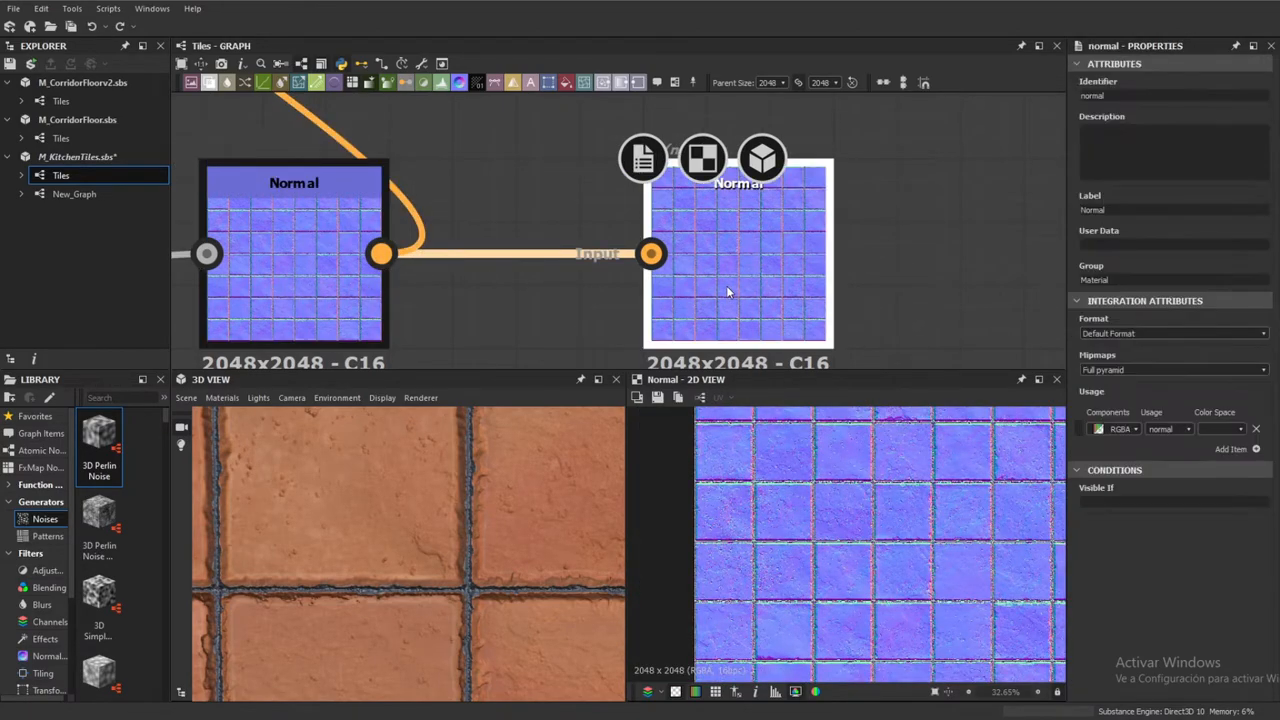
Return to the Switch-mode Blend node, preview its output and review the branches it feeds
{"action": "scroll", "coordinate": [726, 285], "scroll_direction": "down", "scroll_amount": 8}
{"action": "scroll", "coordinate": [804, 217], "scroll_direction": "down", "scroll_amount": 3}
{"action": "middle_click_drag", "start_coordinate": [546, 260], "coordinate": [616, 254]}
{"action": "scroll", "coordinate": [601, 229], "scroll_direction": "up", "scroll_amount": 3}
{"action": "scroll", "coordinate": [614, 225], "scroll_direction": "up", "scroll_amount": 3}
{"action": "double_click", "coordinate": [614, 225]}
{"action": "middle_click_drag", "start_coordinate": [660, 303], "coordinate": [823, 154]}
{"action": "middle_click_drag", "start_coordinate": [470, 340], "coordinate": [580, 284]}
{"action": "scroll", "coordinate": [511, 274], "scroll_direction": "down", "scroll_amount": 4}
{"action": "scroll", "coordinate": [614, 284], "scroll_direction": "up", "scroll_amount": 4}
{"action": "scroll", "coordinate": [645, 253], "scroll_direction": "down", "scroll_amount": 3}
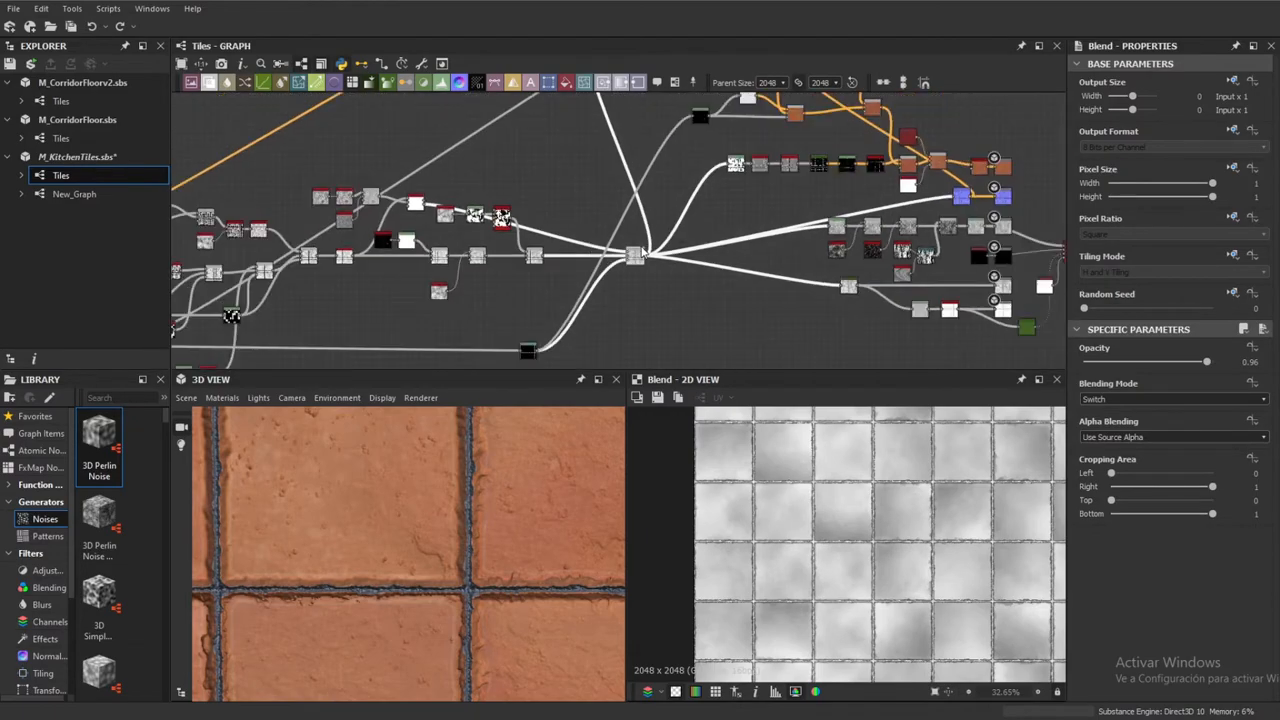
Preview the Multiply Blend fed by Metal Edge Wear and review its link into the final Blend
{"action": "scroll", "coordinate": [645, 255], "scroll_direction": "up", "scroll_amount": 3}
{"action": "middle_click_drag", "start_coordinate": [560, 236], "coordinate": [826, 236]}
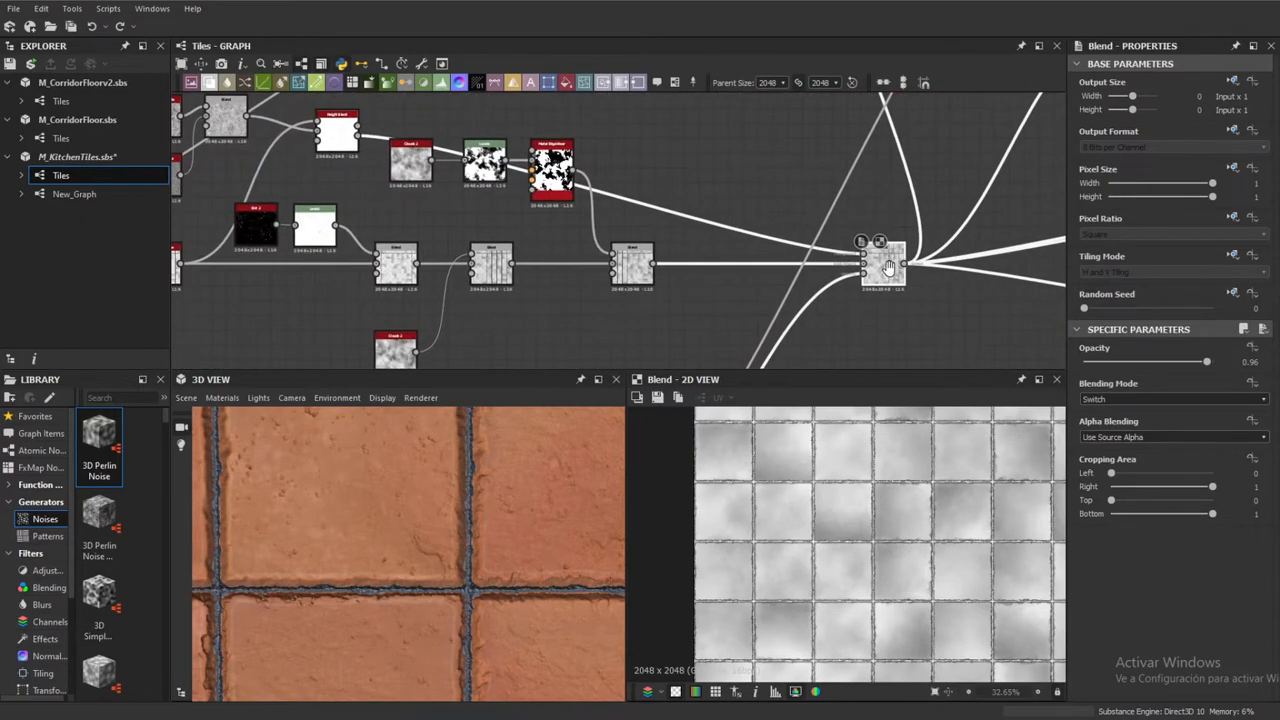
{"action": "double_click", "coordinate": [232, 125]}
{"action": "double_click", "coordinate": [632, 265]}
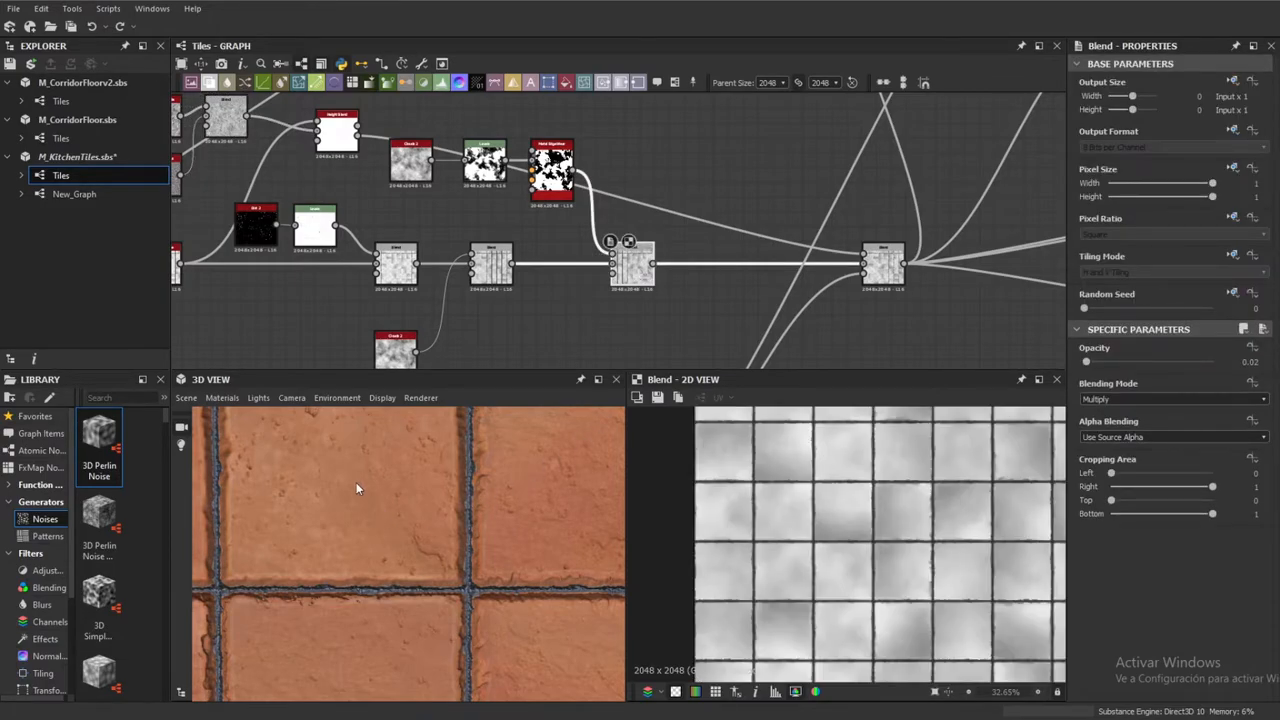
{"action": "scroll", "coordinate": [816, 194], "scroll_direction": "down", "scroll_amount": 2}
{"action": "scroll", "coordinate": [845, 237], "scroll_direction": "up", "scroll_amount": 5}
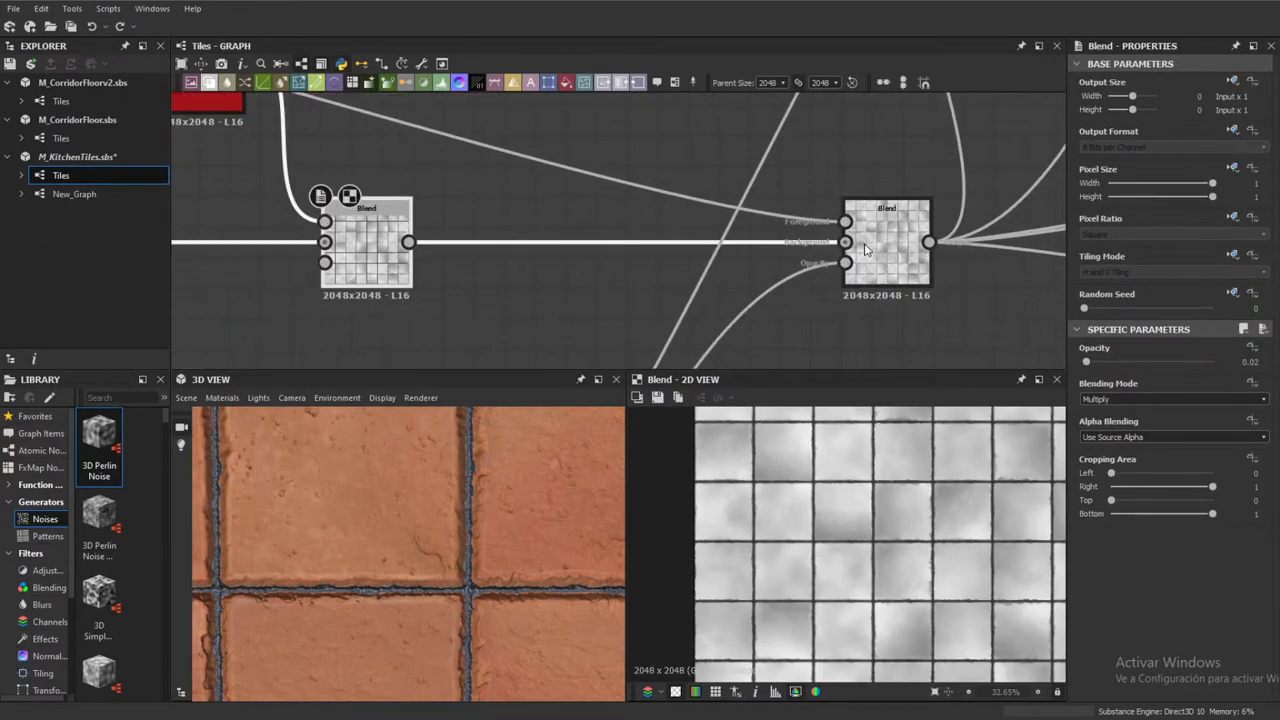
Preview the final Switch-mode Blend and examine its tile height output up close
{"action": "double_click", "coordinate": [884, 265]}
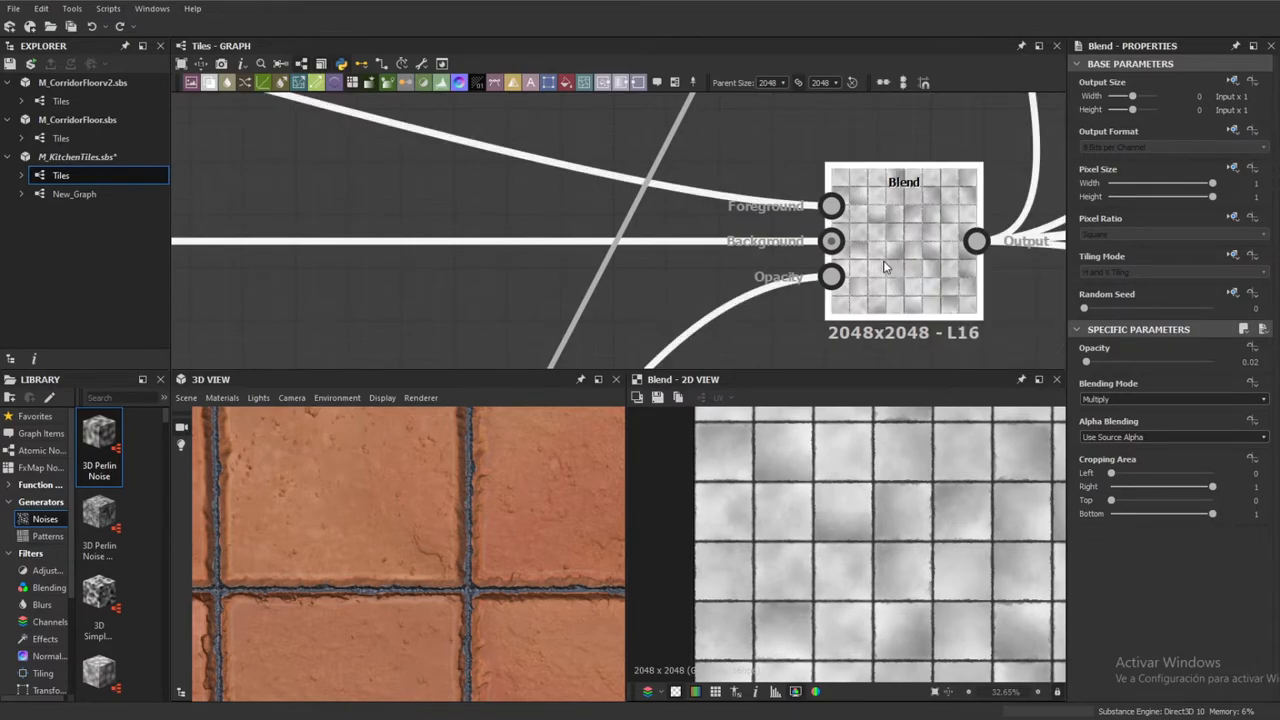
{"action": "scroll", "coordinate": [873, 545], "scroll_direction": "up", "scroll_amount": 3}
{"action": "middle_click_drag", "start_coordinate": [873, 545], "coordinate": [830, 545]}
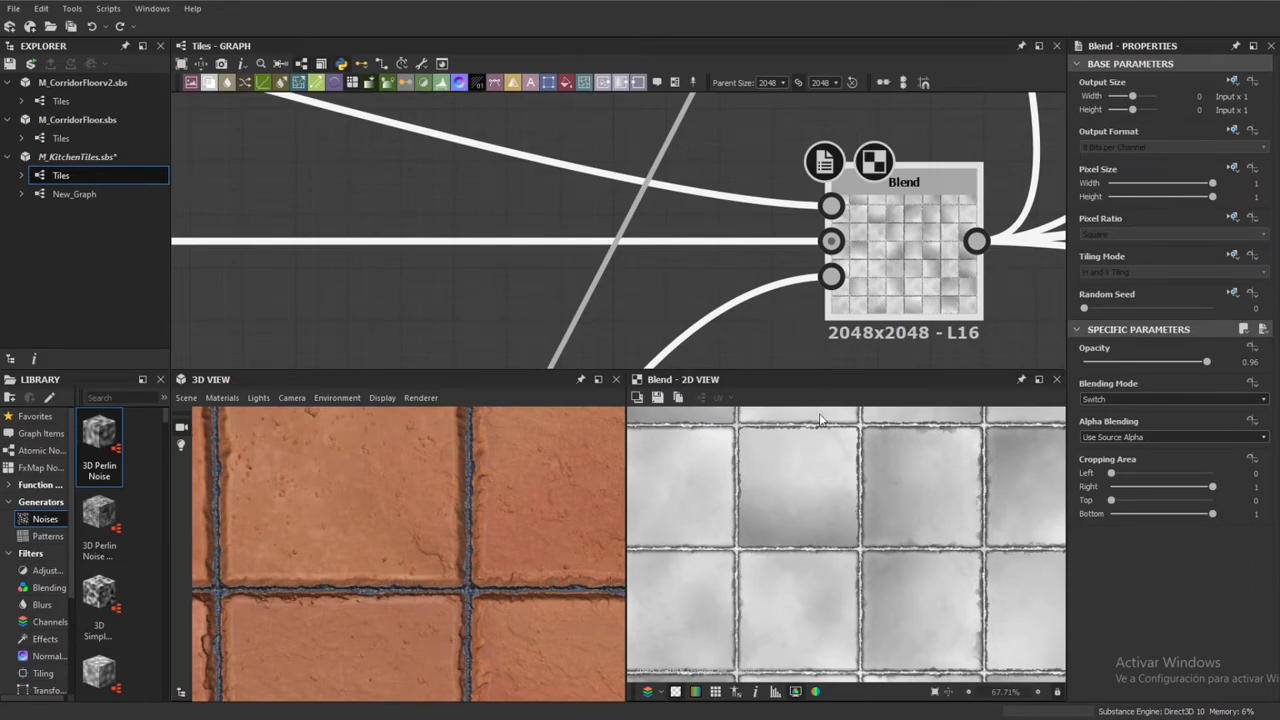
Remove the Opacity link from the Switch-mode Blend to compare its output, and undo the removal
{"action": "left_click", "coordinate": [715, 312]}
{"action": "key", "text": "Delete"}
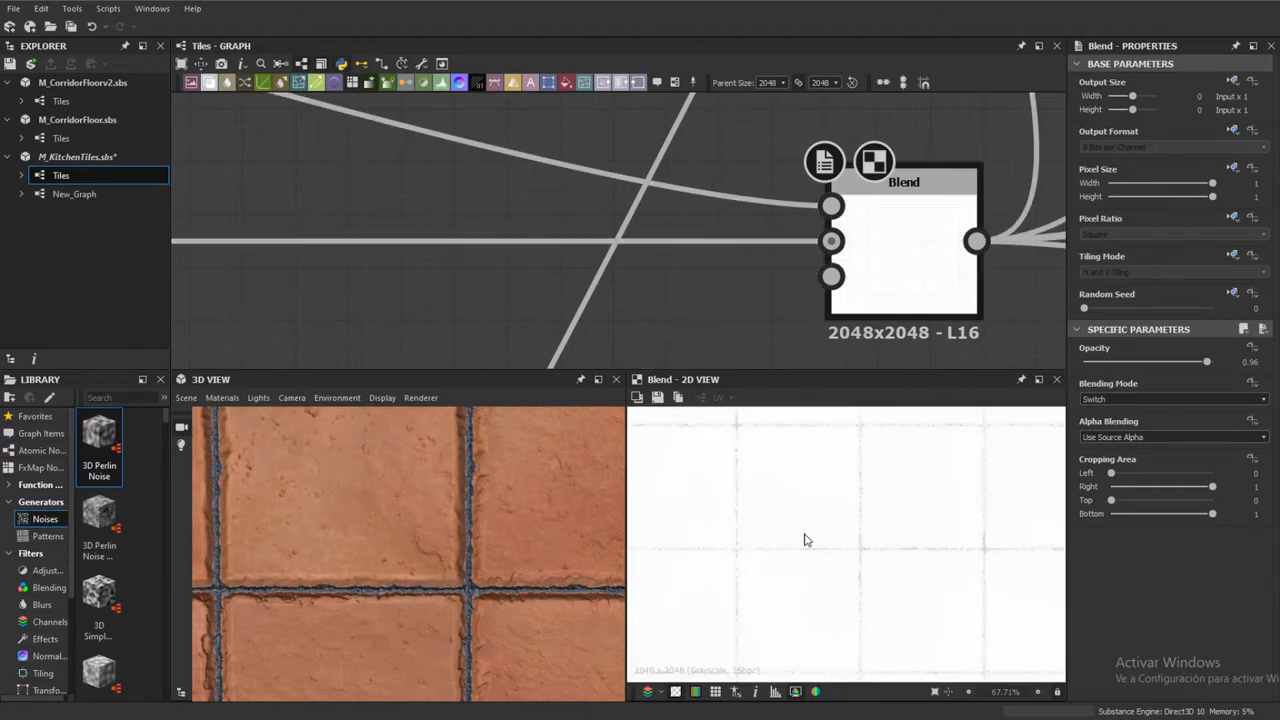
{"action": "scroll", "coordinate": [804, 534], "scroll_direction": "up", "scroll_amount": 4}
{"action": "scroll", "coordinate": [806, 540], "scroll_direction": "down", "scroll_amount": 5}
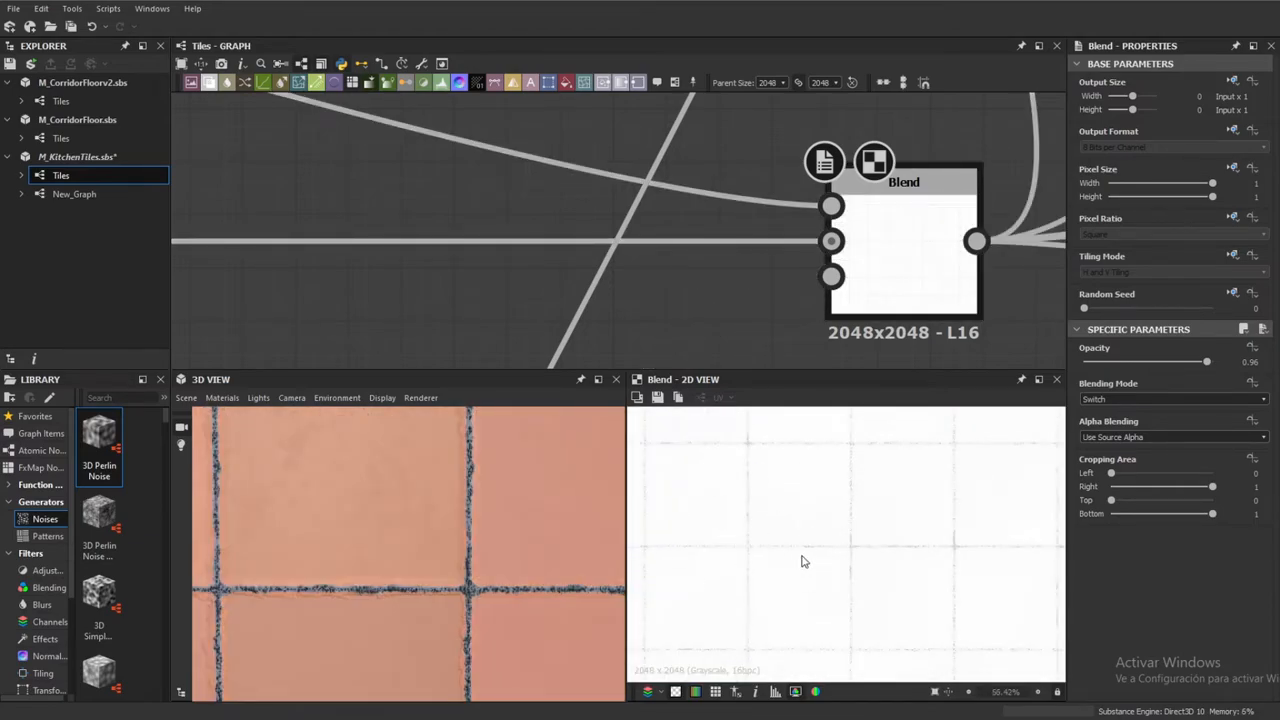
{"action": "key", "text": "ctrl+z"}
Trace the Blend's Opacity input back to its Levels node and preview the joint mask
{"action": "scroll", "coordinate": [749, 169], "scroll_direction": "down", "scroll_amount": 10}
{"action": "middle_click_drag", "start_coordinate": [683, 286], "coordinate": [800, 243]}
{"action": "scroll", "coordinate": [761, 285], "scroll_direction": "up", "scroll_amount": 4}
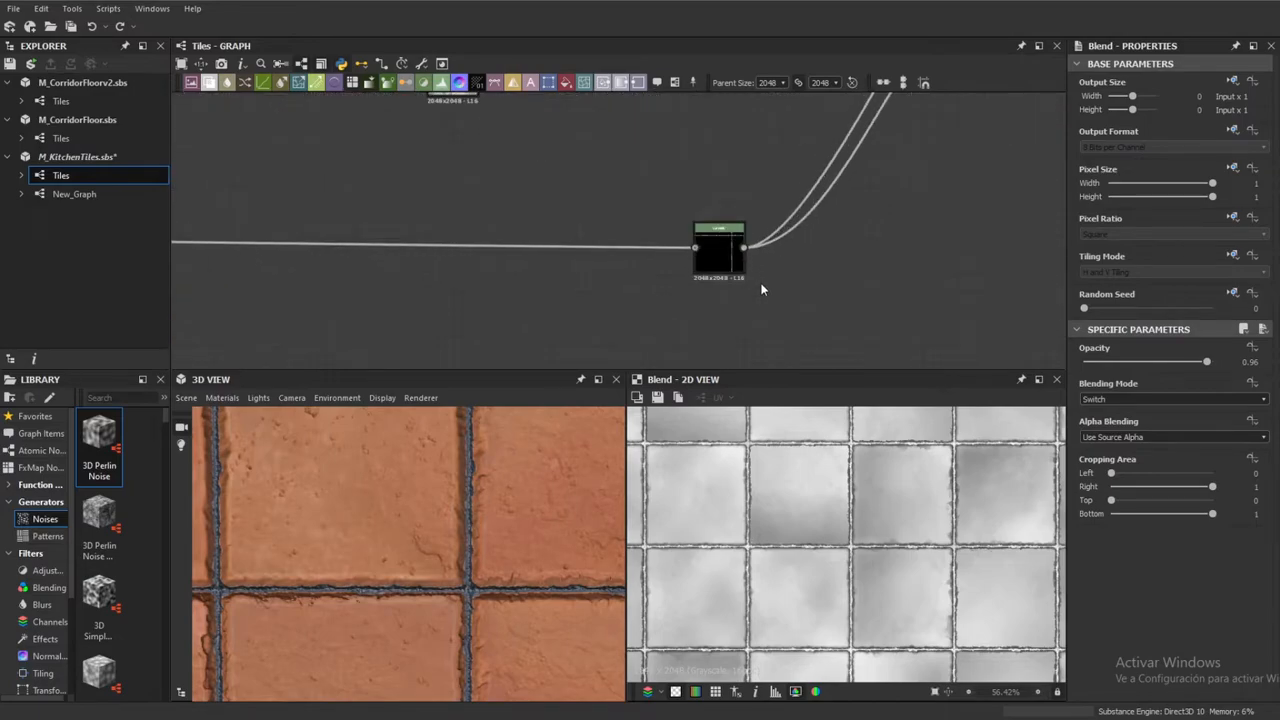
{"action": "scroll", "coordinate": [740, 270], "scroll_direction": "up", "scroll_amount": 3}
{"action": "left_click", "coordinate": [705, 242]}
{"action": "scroll", "coordinate": [714, 236], "scroll_direction": "up", "scroll_amount": 3}
{"action": "scroll", "coordinate": [714, 236], "scroll_direction": "down", "scroll_amount": 8}
Preview the Tile Generator that starts the mask branch and review its output and instance parameters
{"action": "scroll", "coordinate": [383, 193], "scroll_direction": "down", "scroll_amount": 5}
{"action": "middle_click_drag", "start_coordinate": [400, 230], "coordinate": [671, 266]}
{"action": "scroll", "coordinate": [671, 266], "scroll_direction": "up", "scroll_amount": 8}
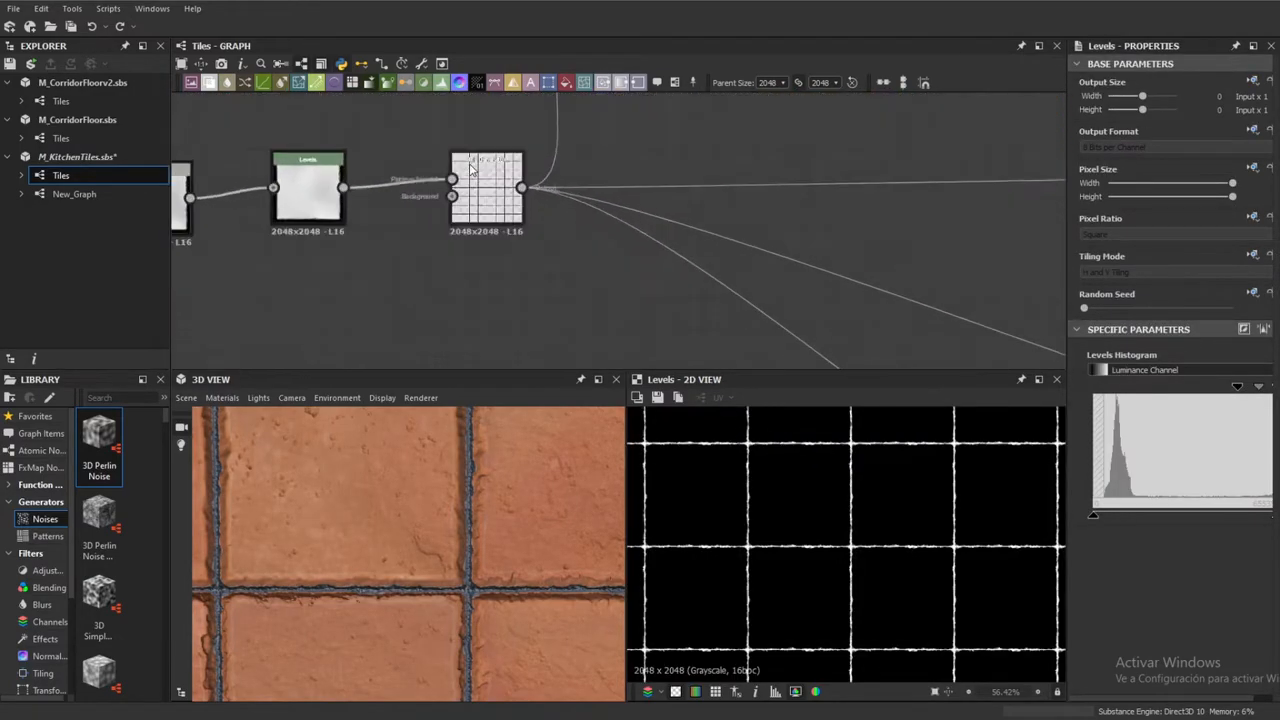
{"action": "scroll", "coordinate": [472, 170], "scroll_direction": "up", "scroll_amount": 4}
{"action": "left_click", "coordinate": [534, 211]}
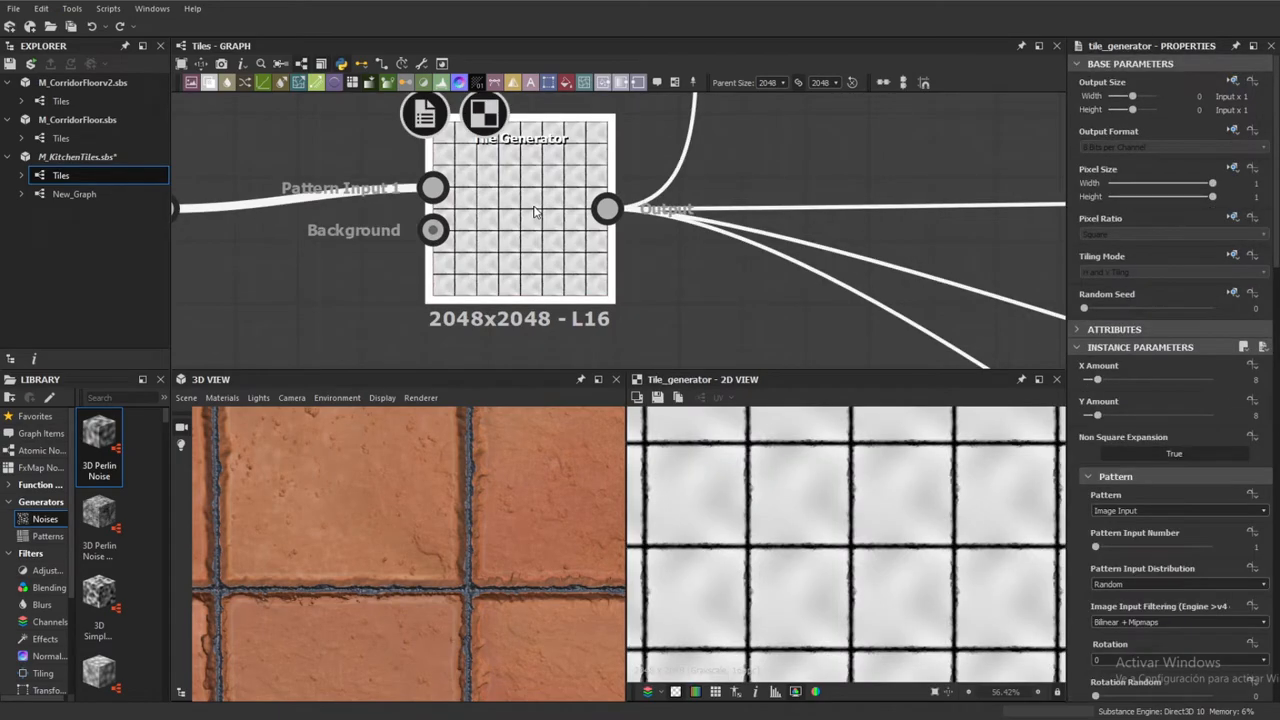
{"action": "scroll", "coordinate": [503, 211], "scroll_direction": "up", "scroll_amount": 1}
{"action": "scroll", "coordinate": [505, 209], "scroll_direction": "down", "scroll_amount": 3}
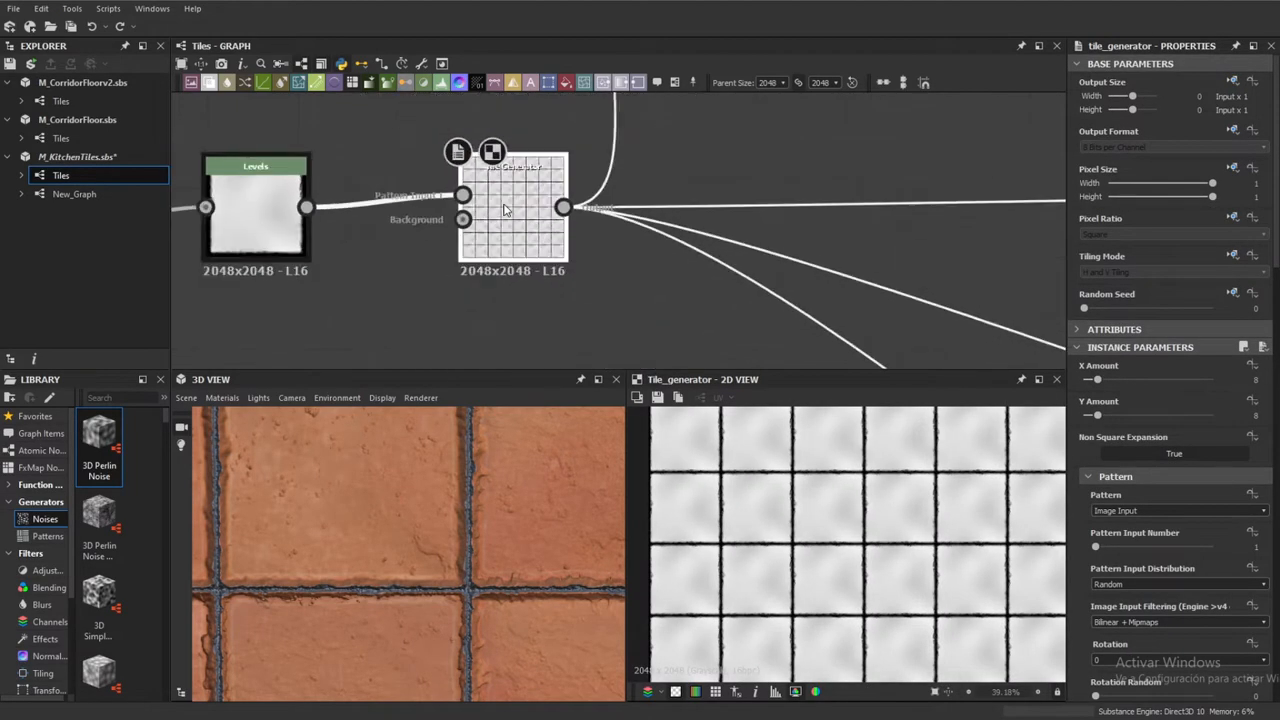
Follow the mask branch from the Tile Generator and preview the intermediate node ahead of the Levels
{"action": "scroll", "coordinate": [505, 209], "scroll_direction": "down", "scroll_amount": 5}
{"action": "scroll", "coordinate": [509, 203], "scroll_direction": "up", "scroll_amount": 5}
{"action": "middle_click_drag", "start_coordinate": [812, 362], "coordinate": [337, 40]}
{"action": "middle_click_drag", "start_coordinate": [884, 292], "coordinate": [551, 232]}
{"action": "double_click", "coordinate": [545, 276]}
{"action": "scroll", "coordinate": [797, 481], "scroll_direction": "up", "scroll_amount": 4}
{"action": "scroll", "coordinate": [785, 161], "scroll_direction": "down", "scroll_amount": 5}
Preview the Levels node at the end of the mask branch and examine the joint lines closely
{"action": "middle_click_drag", "start_coordinate": [785, 161], "coordinate": [548, 155]}
{"action": "middle_click_drag", "start_coordinate": [967, 233], "coordinate": [504, 267]}
{"action": "scroll", "coordinate": [672, 208], "scroll_direction": "up", "scroll_amount": 5}
{"action": "double_click", "coordinate": [750, 288]}
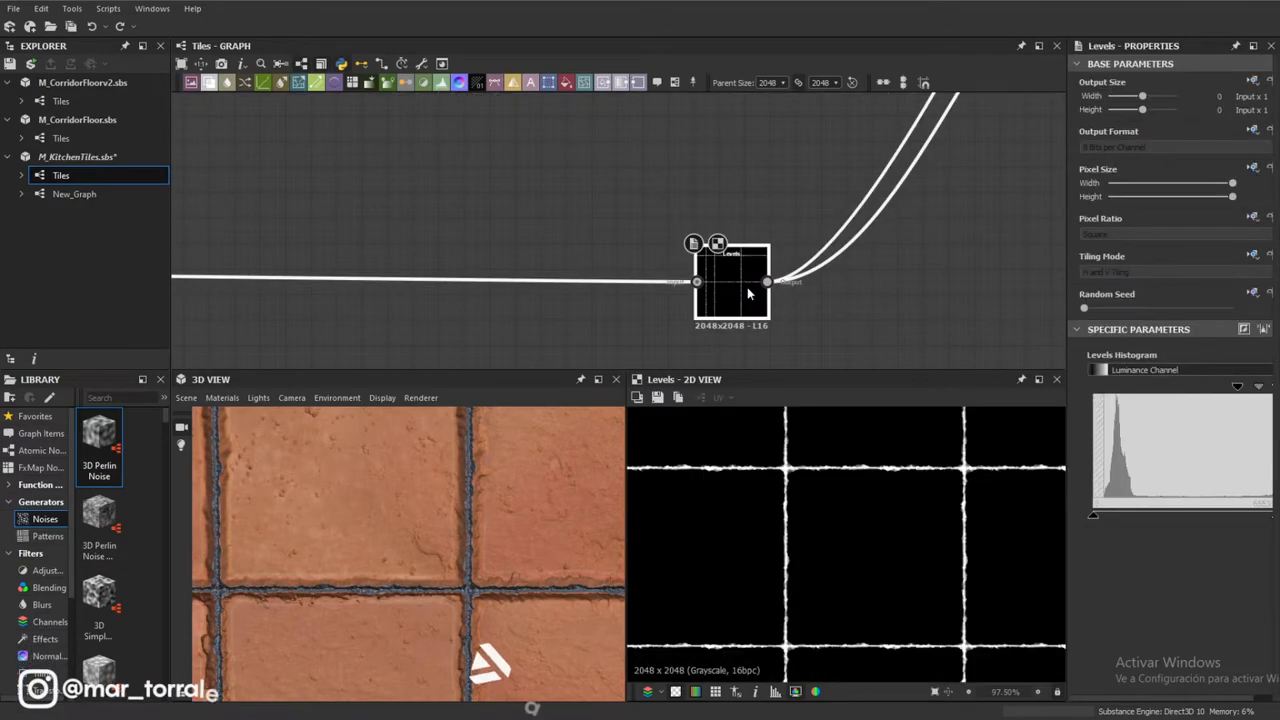
{"action": "scroll", "coordinate": [800, 495], "scroll_direction": "up", "scroll_amount": 4}
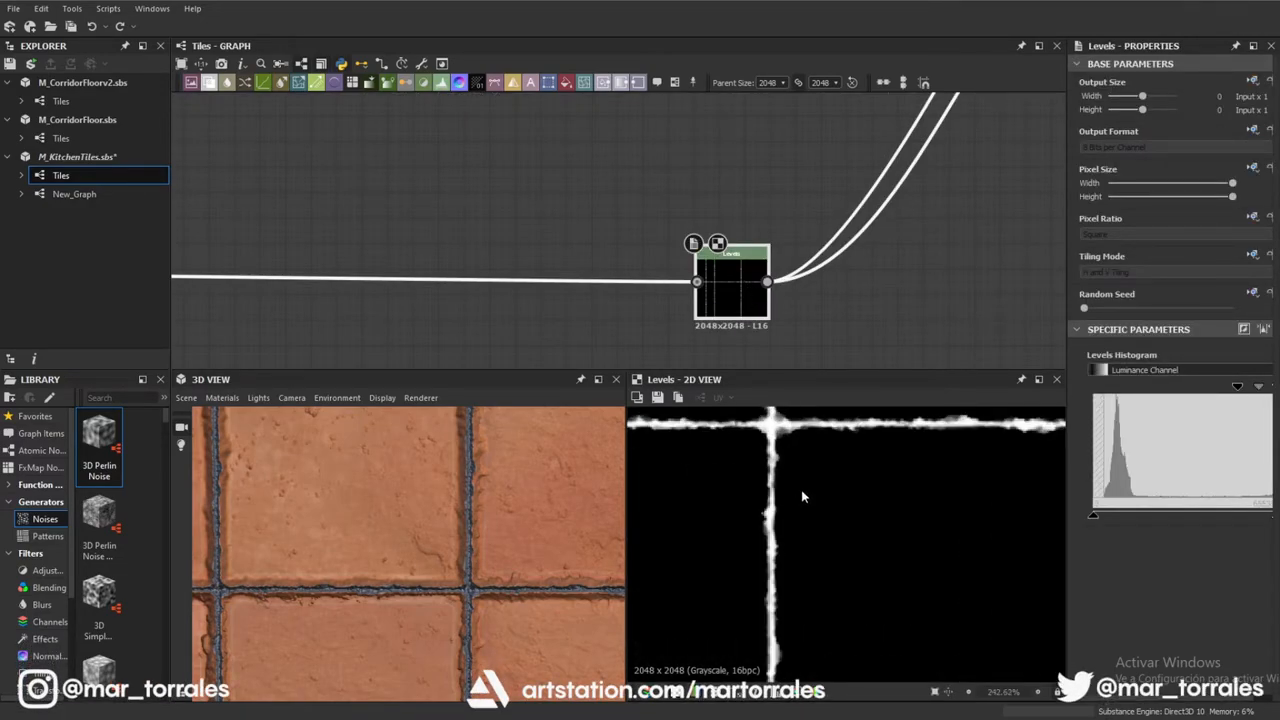
{"action": "scroll", "coordinate": [812, 516], "scroll_direction": "down", "scroll_amount": 3}
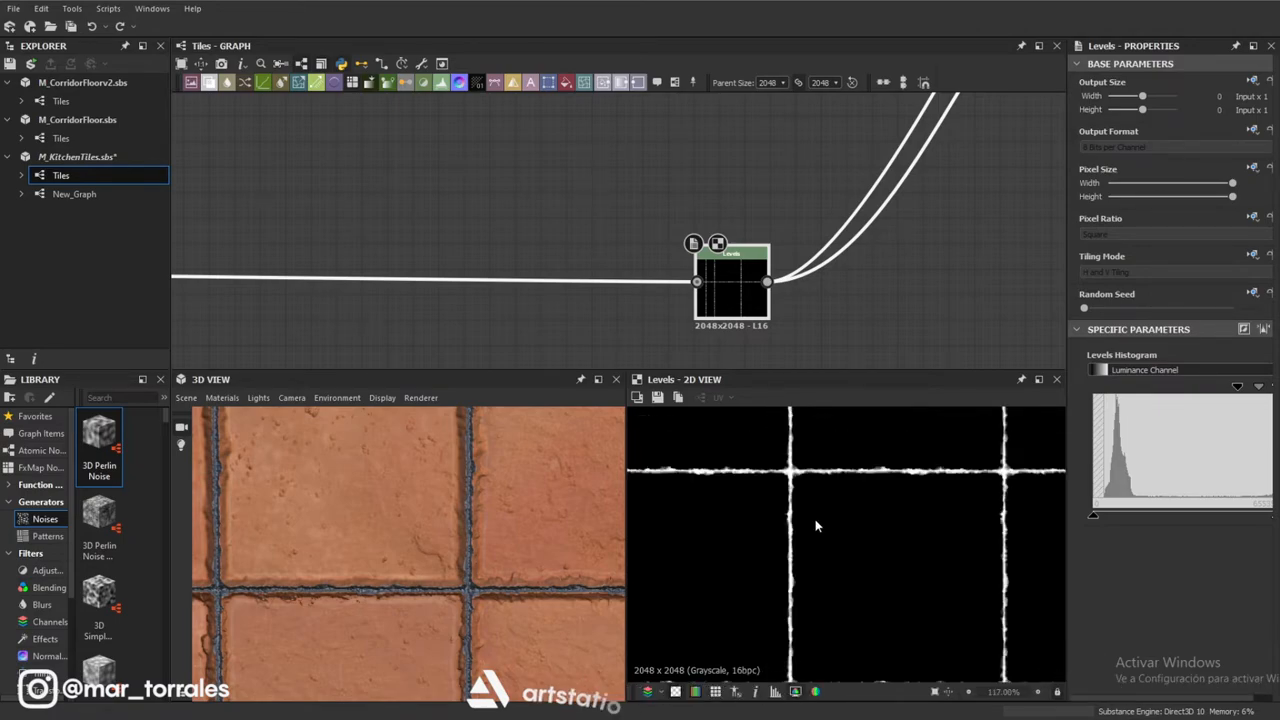
Follow the mask link back to the Switch-mode Blend and preview its combined output
{"action": "scroll", "coordinate": [772, 226], "scroll_direction": "down", "scroll_amount": 4}
{"action": "middle_click_drag", "start_coordinate": [1045, 105], "coordinate": [800, 268]}
{"action": "scroll", "coordinate": [698, 240], "scroll_direction": "up", "scroll_amount": 7}
{"action": "double_click", "coordinate": [703, 247]}
{"action": "scroll", "coordinate": [760, 255], "scroll_direction": "down", "scroll_amount": 6}
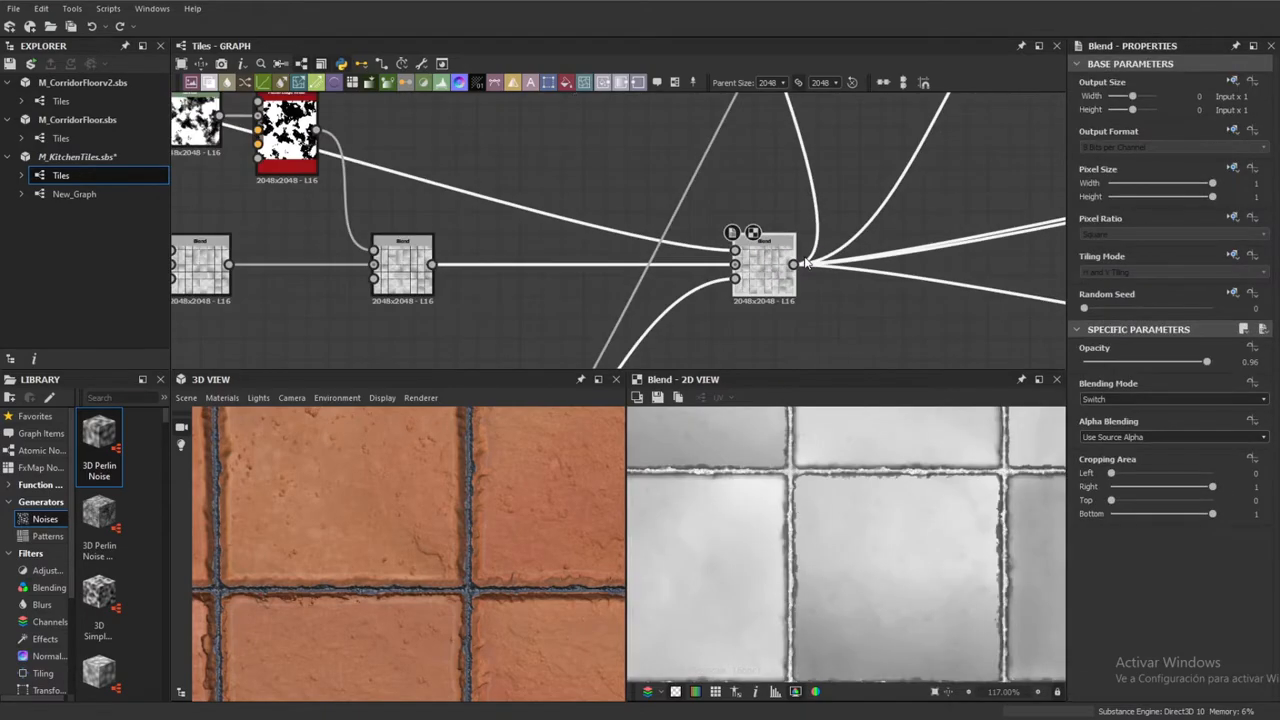
{"action": "scroll", "coordinate": [787, 283], "scroll_direction": "up", "scroll_amount": 5}
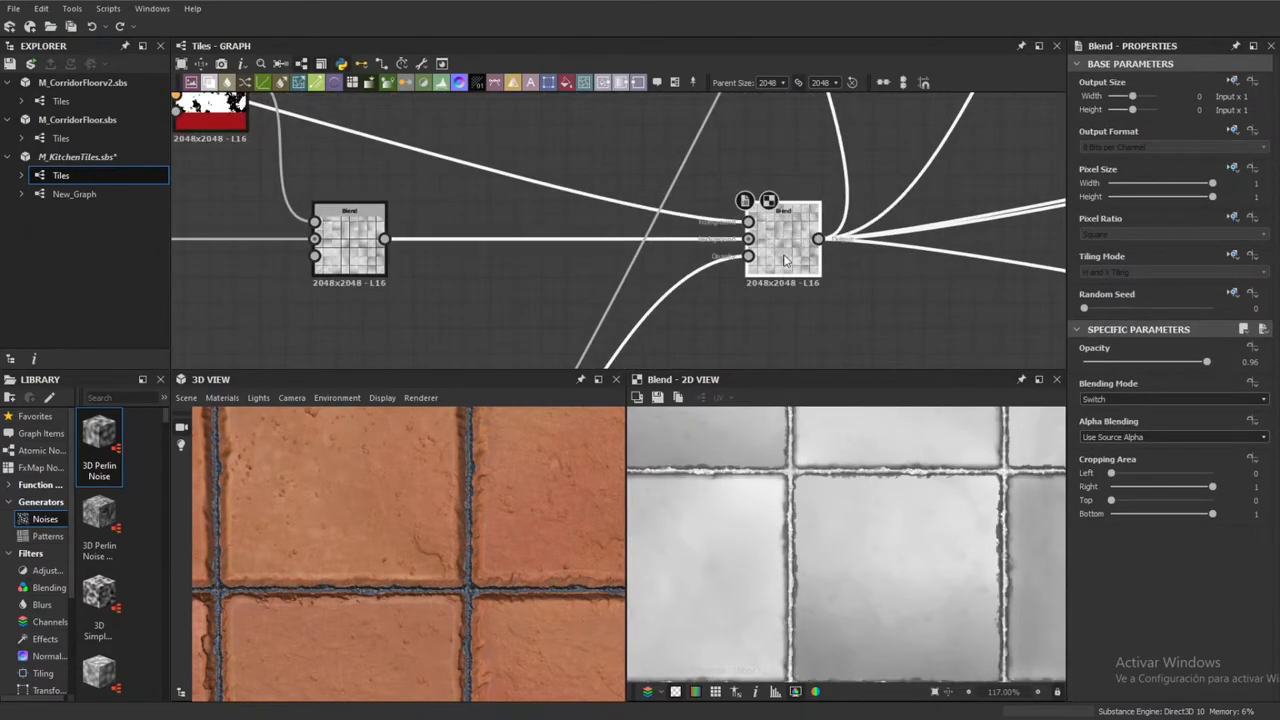
Preview the Normal node fed by the Blend and review the whole tiled surface in the 3D view
{"action": "middle_click_drag", "start_coordinate": [1040, 218], "coordinate": [634, 243]}
{"action": "scroll", "coordinate": [700, 258], "scroll_direction": "down", "scroll_amount": 2}
{"action": "double_click", "coordinate": [834, 270]}
{"action": "scroll", "coordinate": [843, 270], "scroll_direction": "down", "scroll_amount": 3}
{"action": "scroll", "coordinate": [851, 316], "scroll_direction": "up", "scroll_amount": 2}
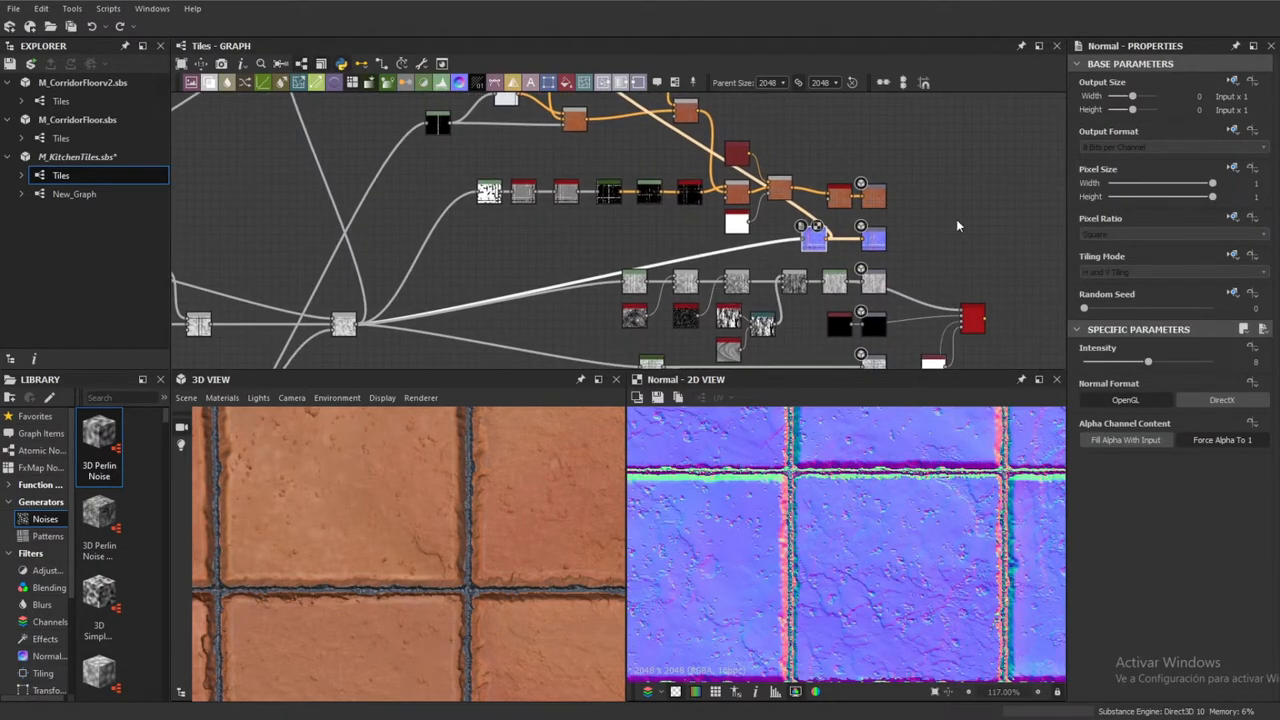
{"action": "scroll", "coordinate": [921, 275], "scroll_direction": "up", "scroll_amount": 1}
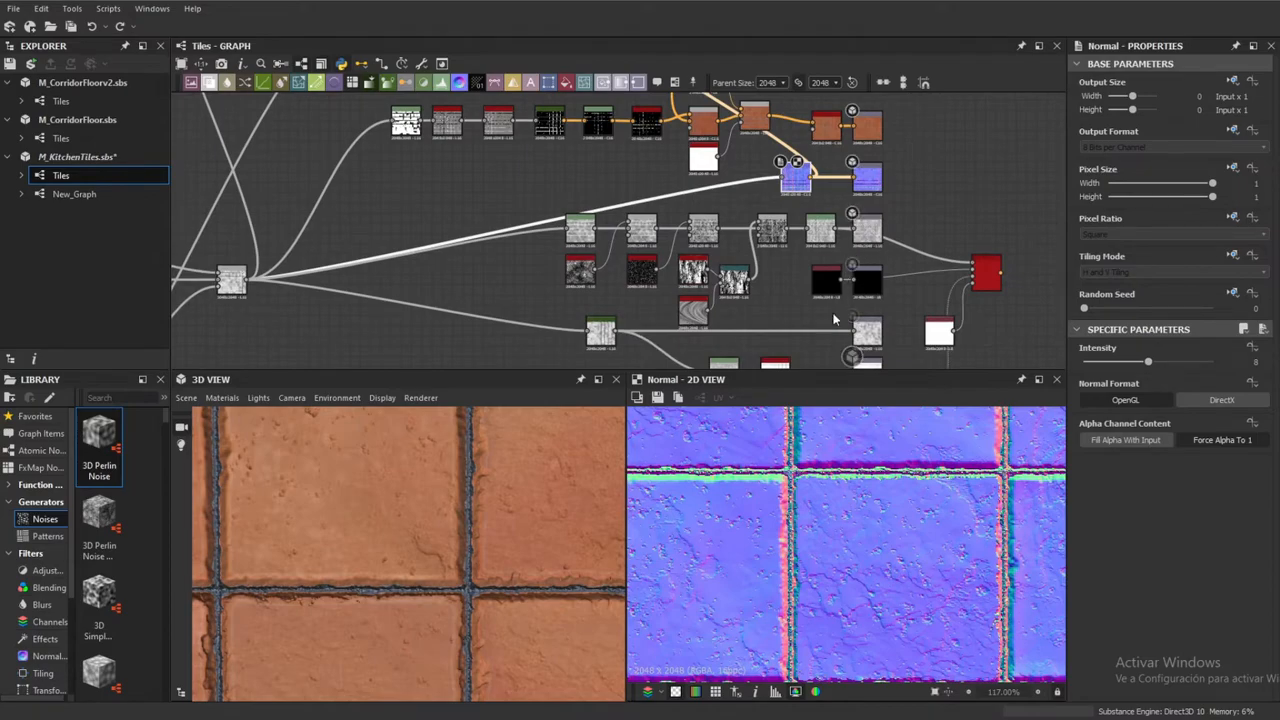
{"action": "scroll", "coordinate": [478, 432], "scroll_direction": "down", "scroll_amount": 2}
{"action": "scroll", "coordinate": [479, 432], "scroll_direction": "down", "scroll_amount": 5}
{"action": "middle_click_drag", "start_coordinate": [440, 488], "coordinate": [327, 519]}
{"action": "left_click_drag", "start_coordinate": [326, 519], "coordinate": [384, 536]}
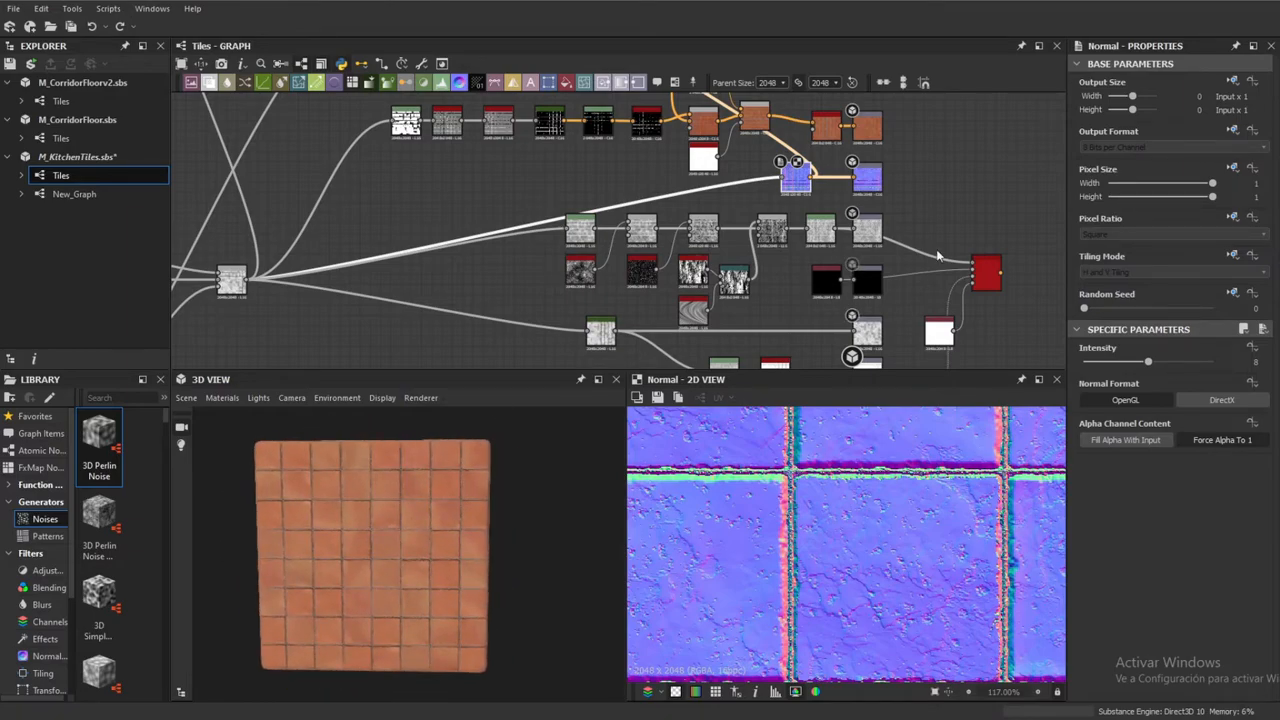
Inspect the Metallic output node's attributes and the Uniform Color node that feeds it
{"action": "scroll", "coordinate": [850, 275], "scroll_direction": "up", "scroll_amount": 5}
{"action": "middle_click_drag", "start_coordinate": [848, 290], "coordinate": [893, 205]}
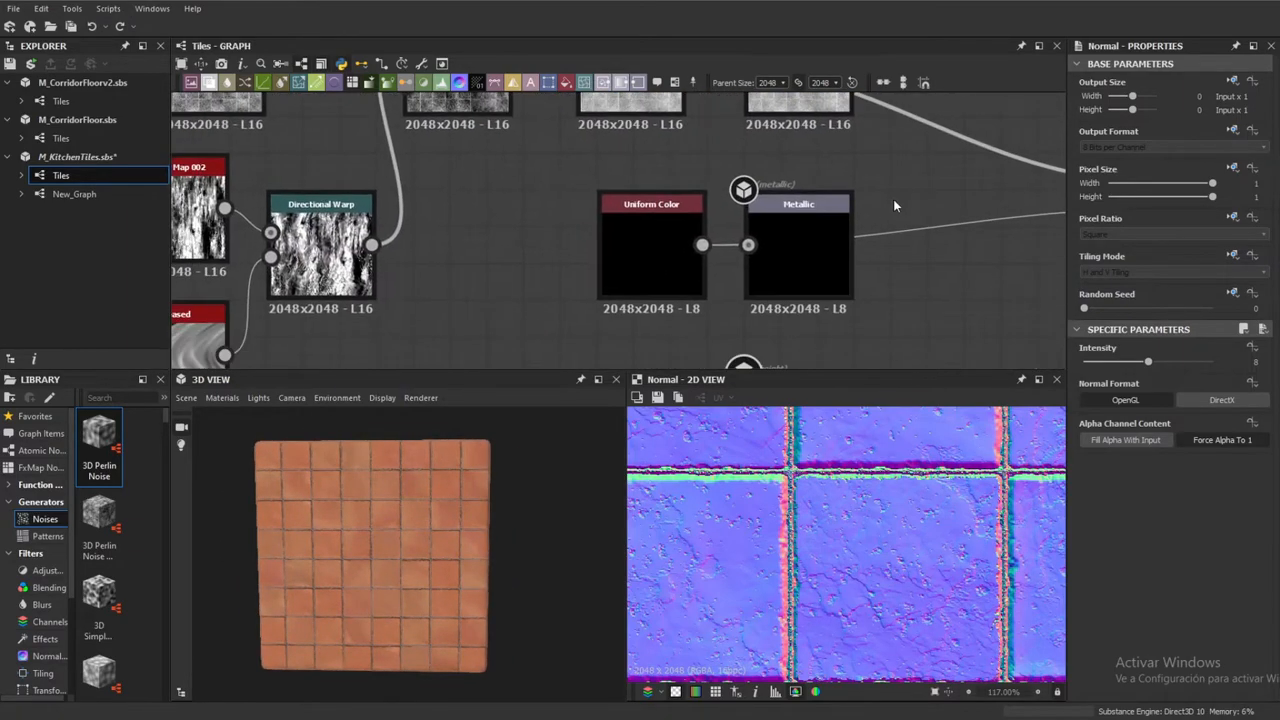
{"action": "left_click", "coordinate": [800, 255]}
{"action": "left_click", "coordinate": [637, 272]}
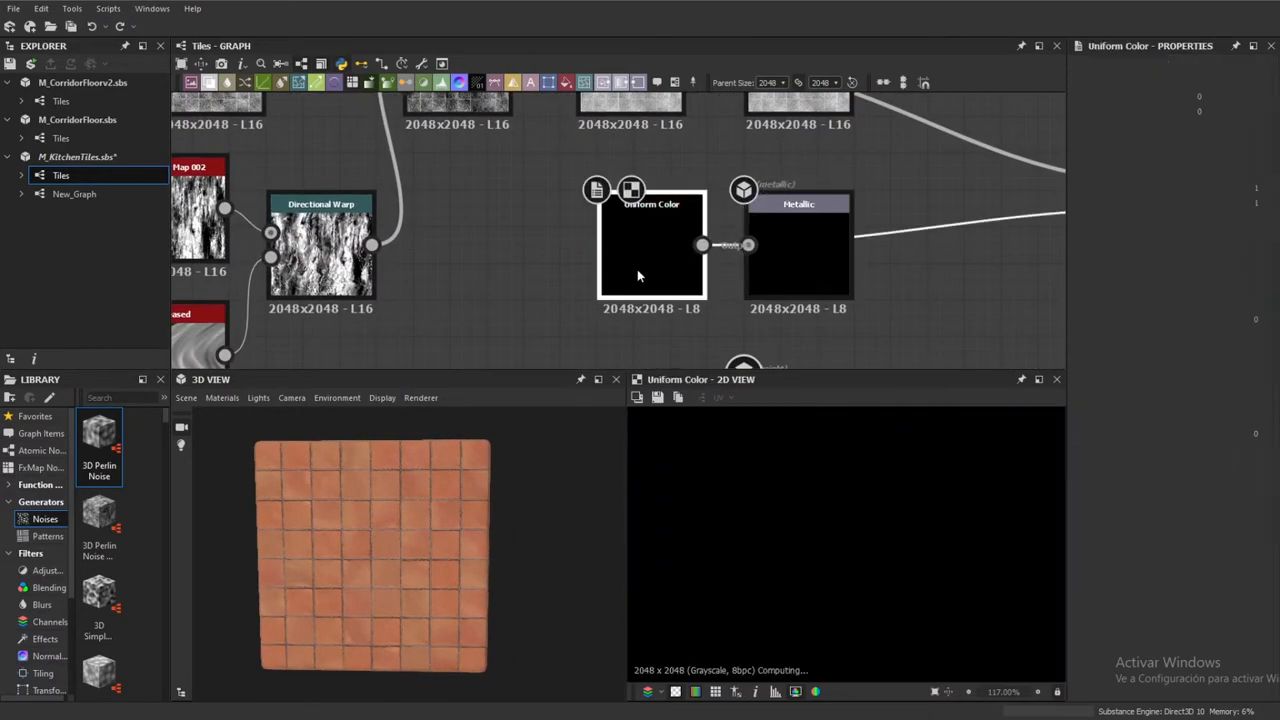
{"action": "left_click", "coordinate": [795, 265]}
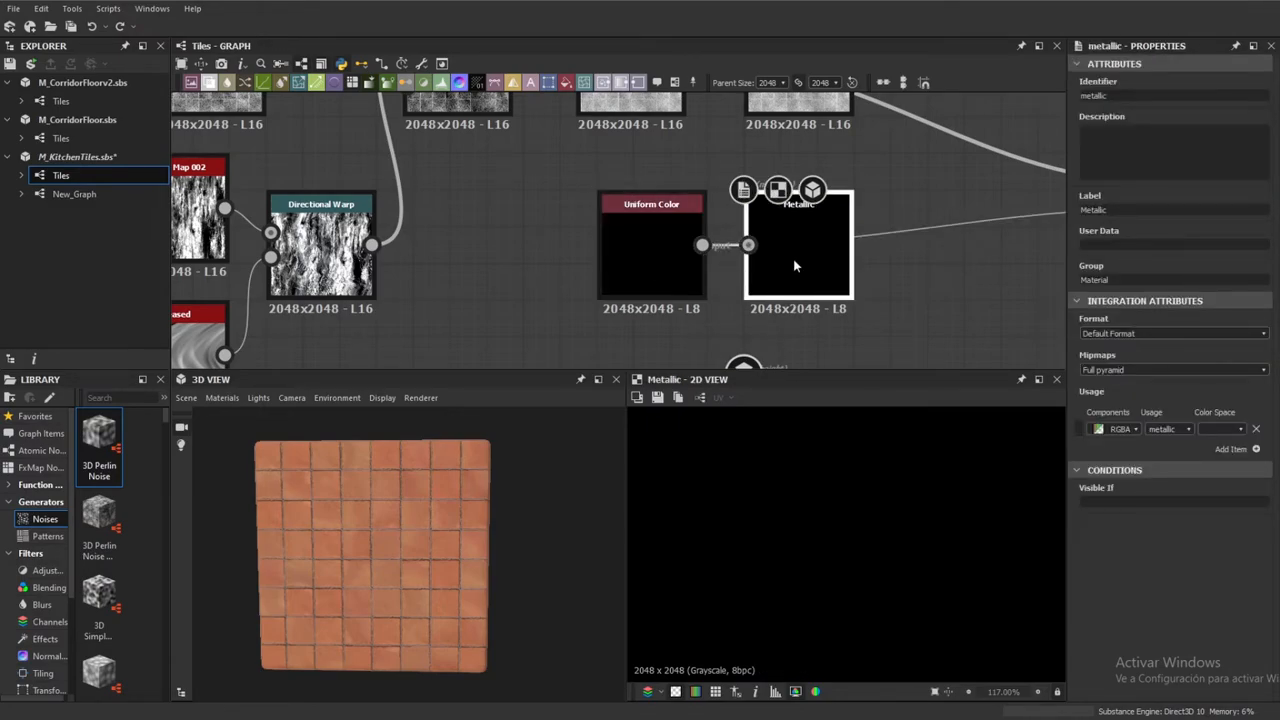
Return to the Uniform Color node feeding Metallic and review its color mode and output color
{"action": "scroll", "coordinate": [780, 195], "scroll_direction": "down", "scroll_amount": 5}
{"action": "middle_click_drag", "start_coordinate": [624, 193], "coordinate": [657, 252]}
{"action": "scroll", "coordinate": [688, 208], "scroll_direction": "up", "scroll_amount": 6}
{"action": "left_click", "coordinate": [657, 252]}
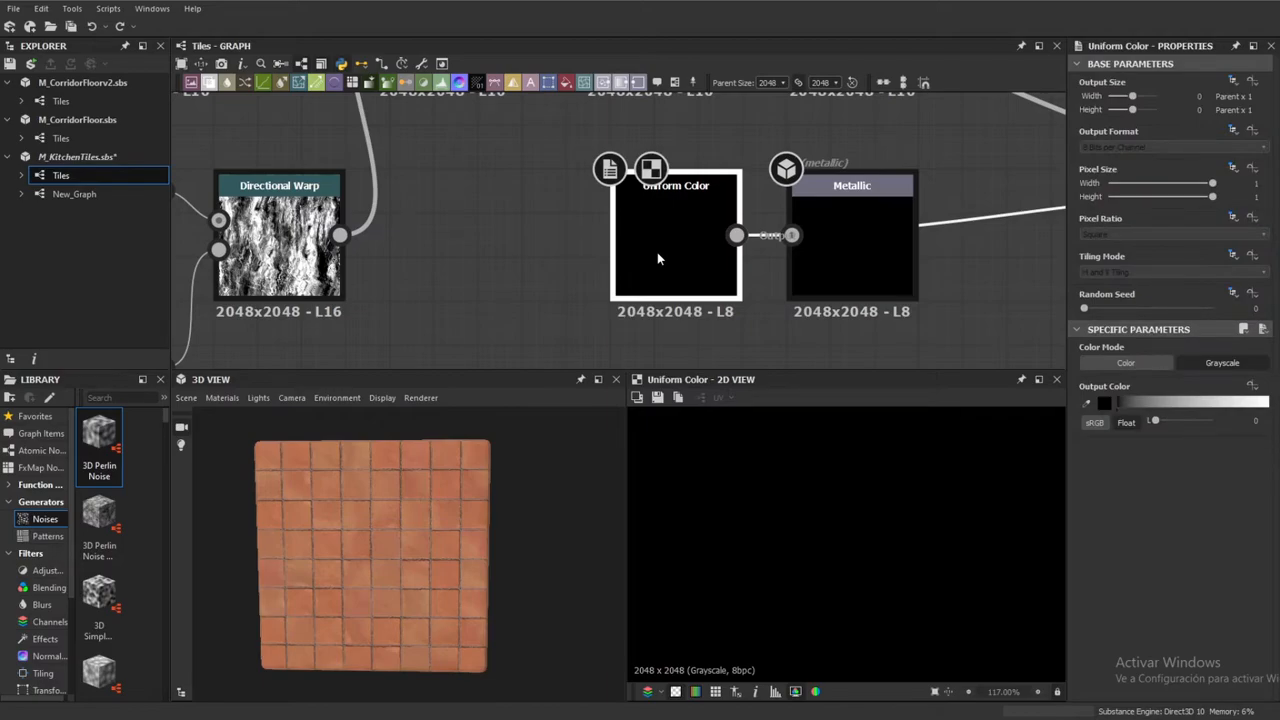
{"action": "scroll", "coordinate": [576, 192], "scroll_direction": "down", "scroll_amount": 3}
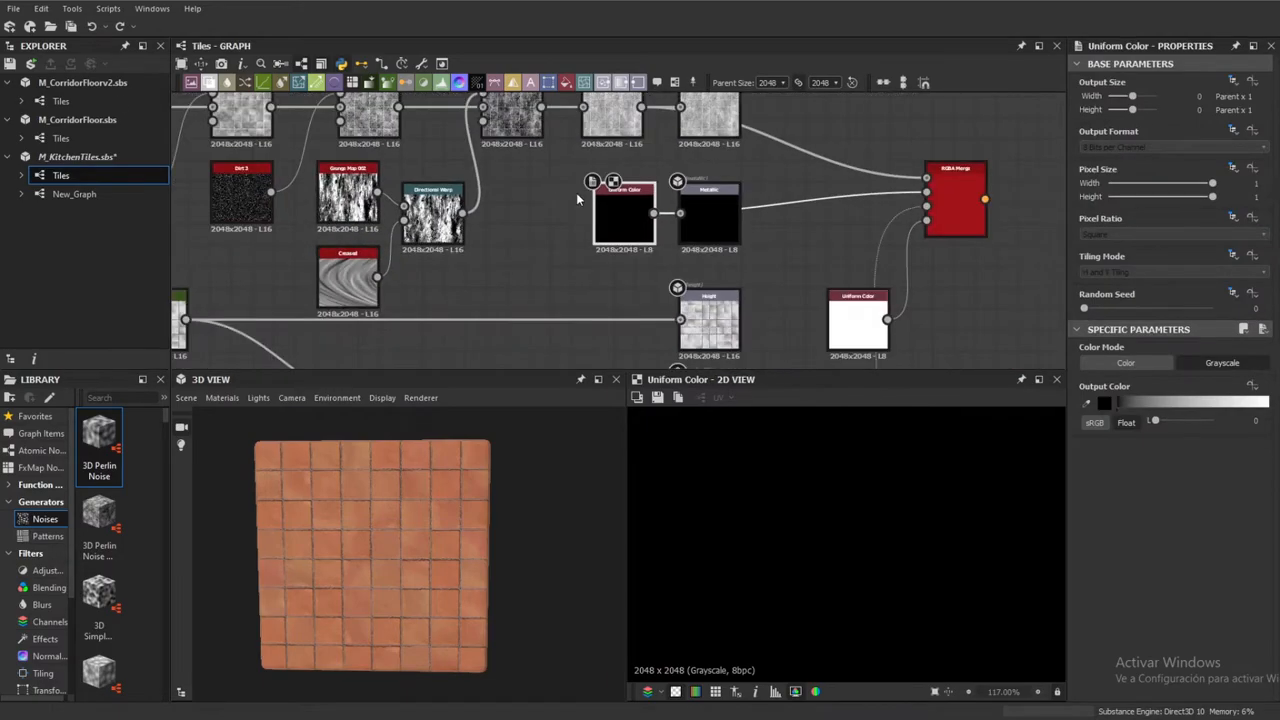
Trace the roughness branch from the Roughness output back to its first Levels node
{"action": "scroll", "coordinate": [576, 197], "scroll_direction": "down", "scroll_amount": 3}
{"action": "middle_click_drag", "start_coordinate": [443, 188], "coordinate": [614, 290]}
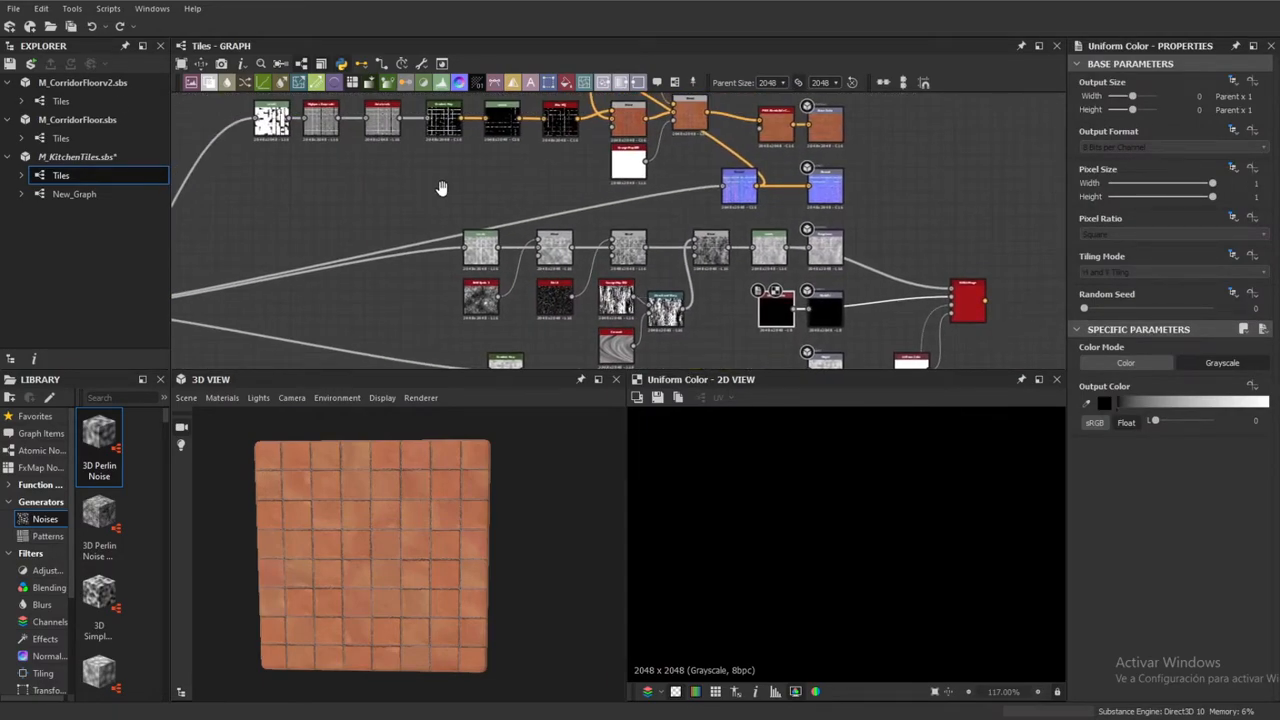
{"action": "scroll", "coordinate": [840, 245], "scroll_direction": "up", "scroll_amount": 5}
{"action": "scroll", "coordinate": [845, 237], "scroll_direction": "down", "scroll_amount": 6}
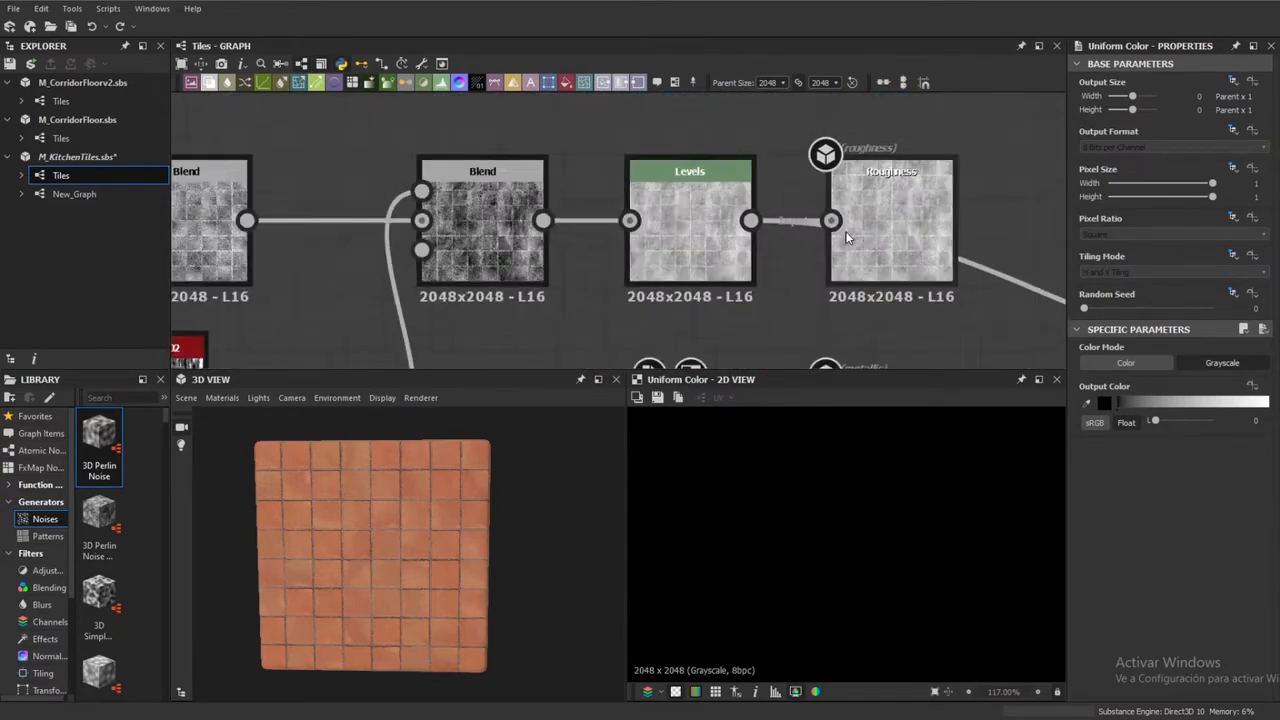
{"action": "scroll", "coordinate": [437, 192], "scroll_direction": "up", "scroll_amount": 3}
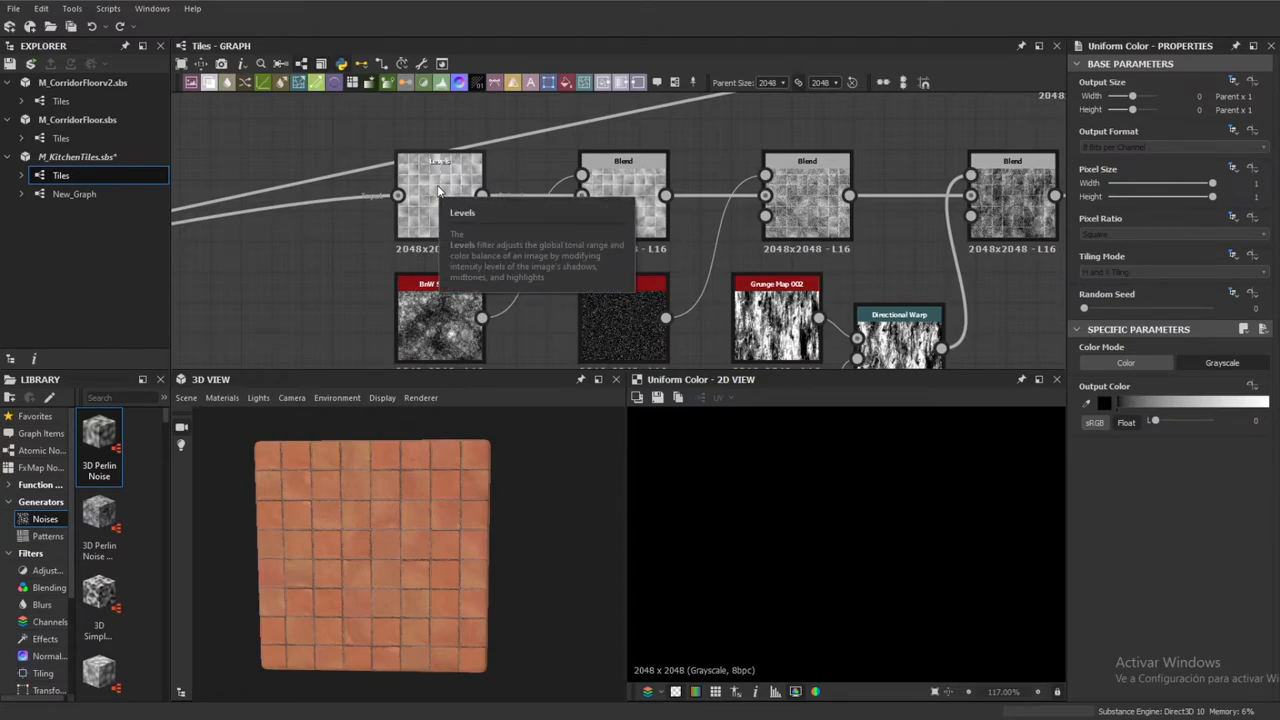
{"action": "left_click", "coordinate": [437, 190]}
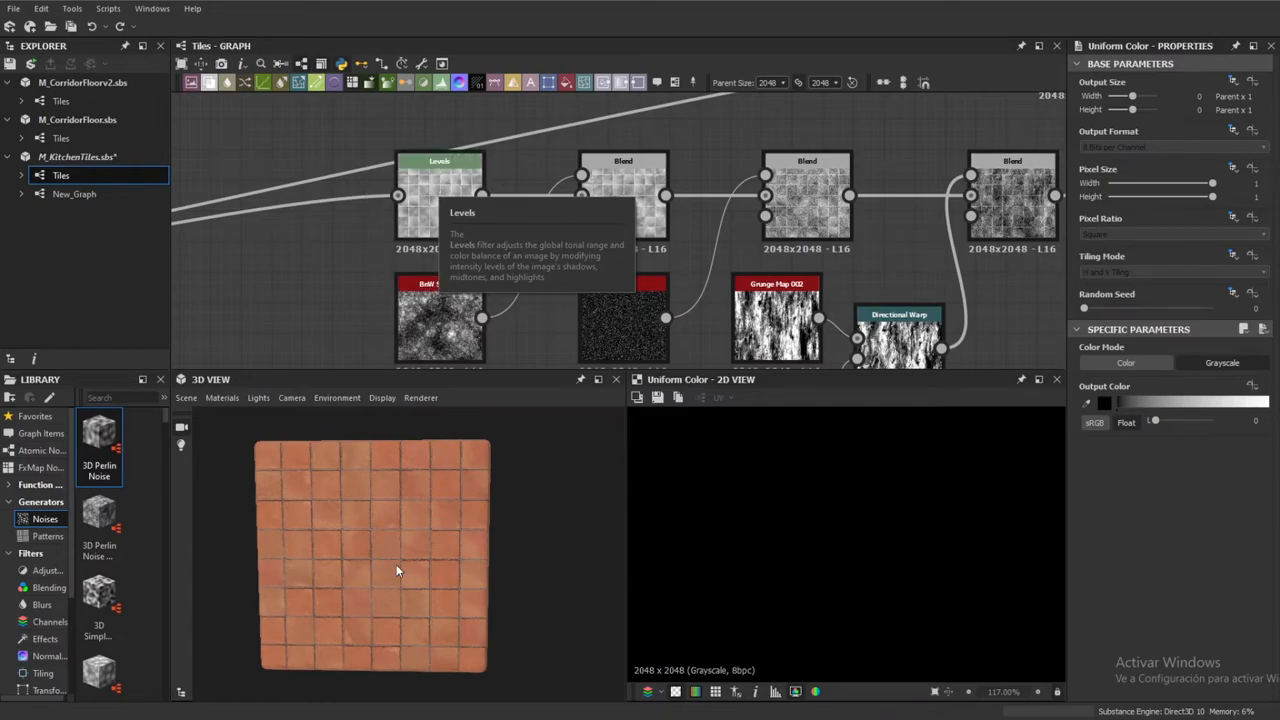
Orbit the tiled cube in the 3D view and examine how its surface reflects light up close
{"action": "mouse_move", "coordinate": [532, 567]}
{"action": "left_mouse_down"}
{"action": "mouse_move", "coordinate": [515, 575]}
{"action": "mouse_move", "coordinate": [534, 577]}
{"action": "left_mouse_up"}
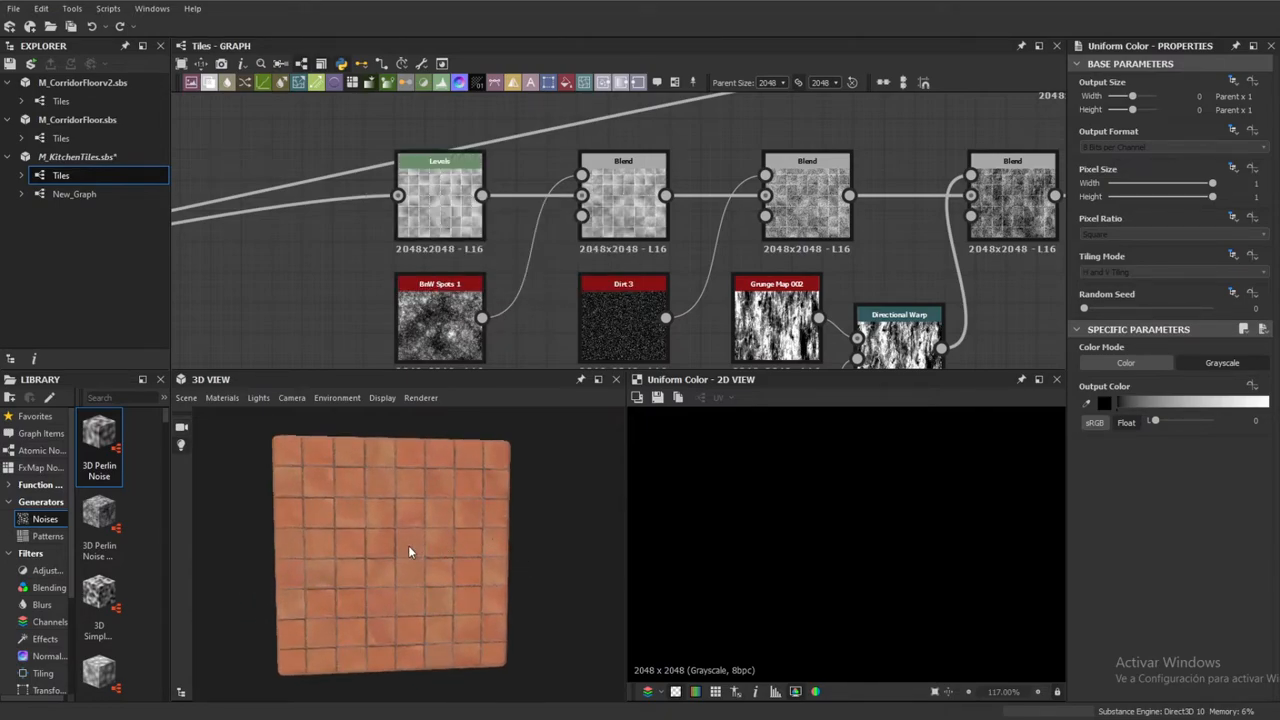
{"action": "left_click_drag", "start_coordinate": [375, 550], "coordinate": [406, 628]}
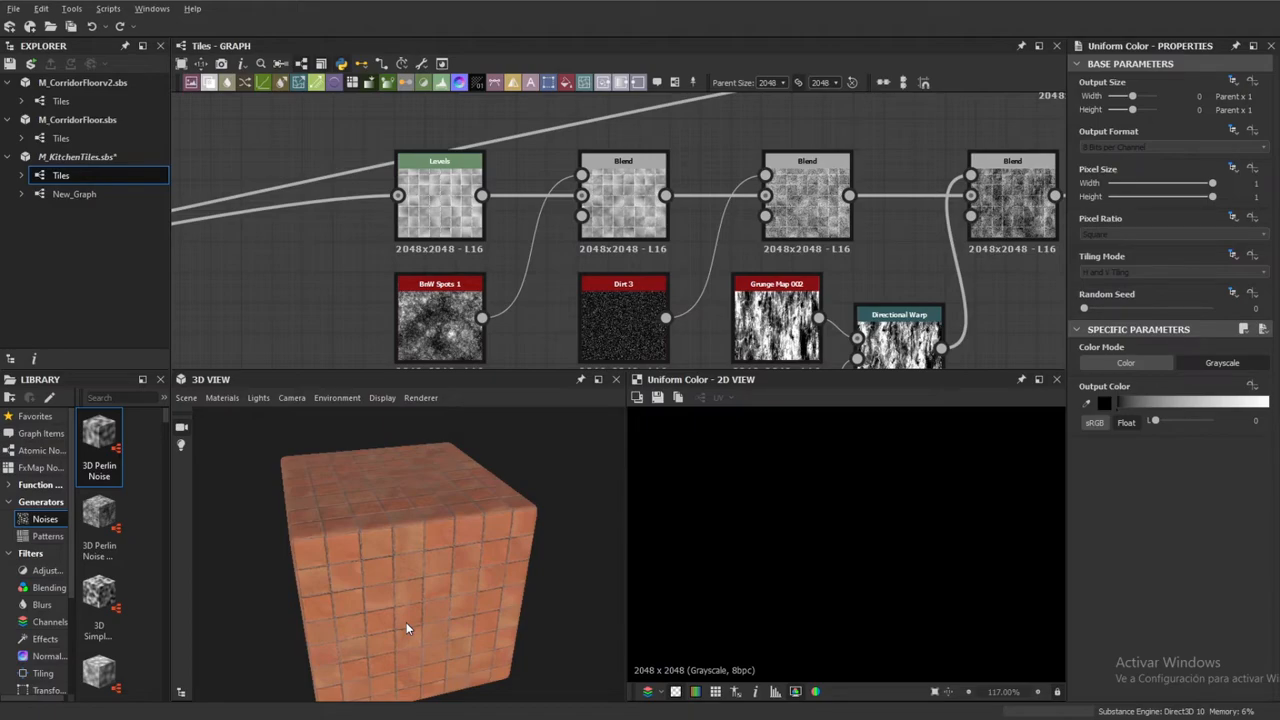
{"action": "left_click_drag", "start_coordinate": [406, 622], "coordinate": [404, 564]}
{"action": "scroll", "coordinate": [406, 557], "scroll_direction": "up", "scroll_amount": 10}
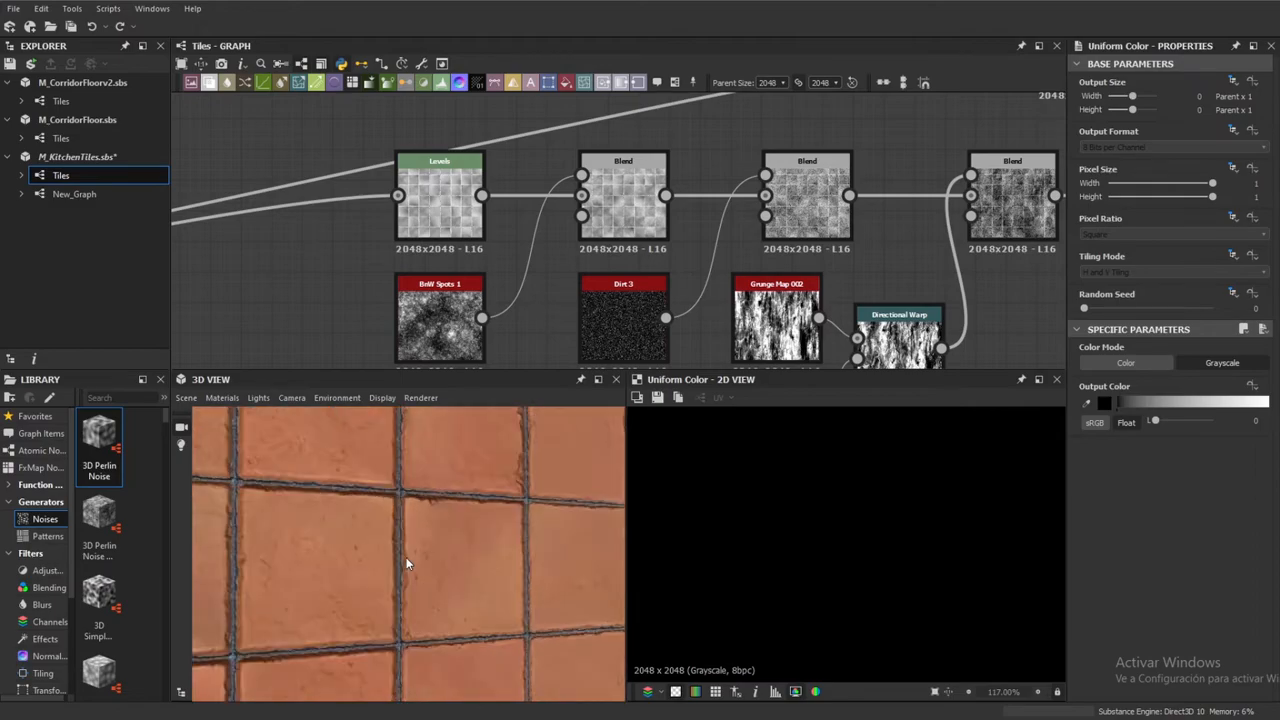
{"action": "scroll", "coordinate": [406, 557], "scroll_direction": "down", "scroll_amount": 6}
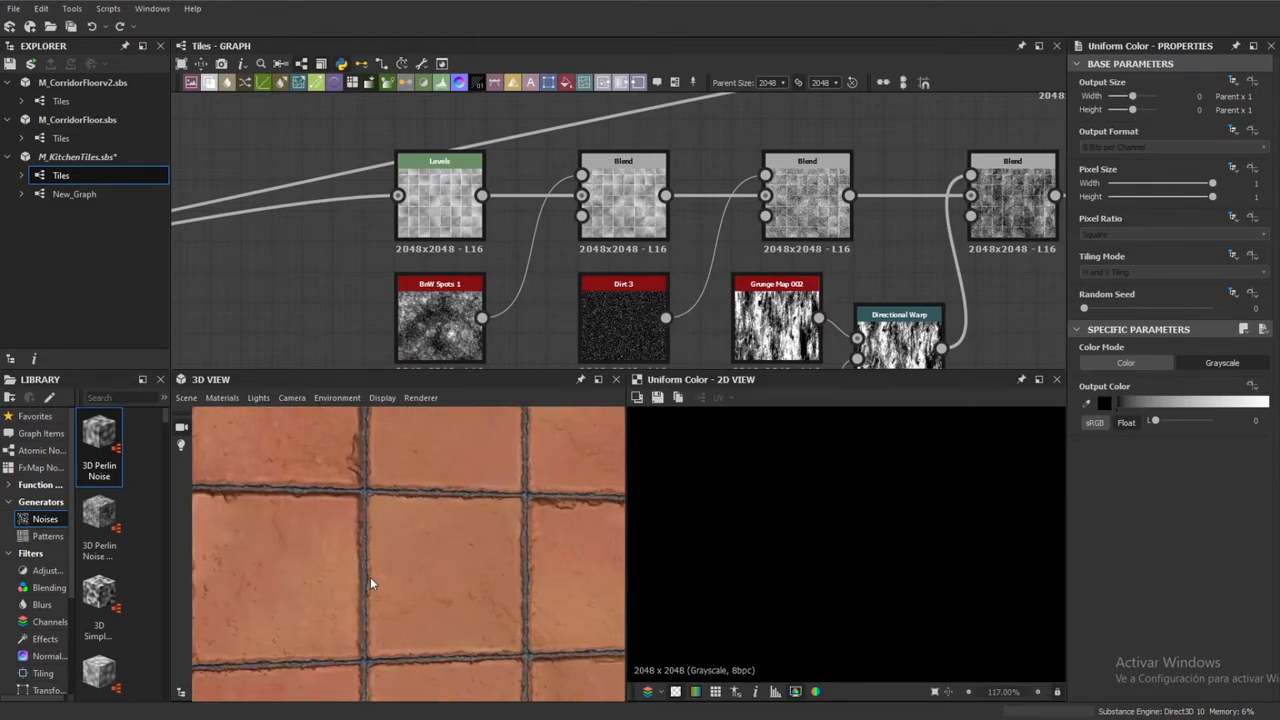
{"action": "scroll", "coordinate": [368, 577], "scroll_direction": "down", "scroll_amount": 5}
Review the chain of roughness nodes between the final Blend and the Roughness output
{"action": "scroll", "coordinate": [649, 240], "scroll_direction": "down", "scroll_amount": 3}
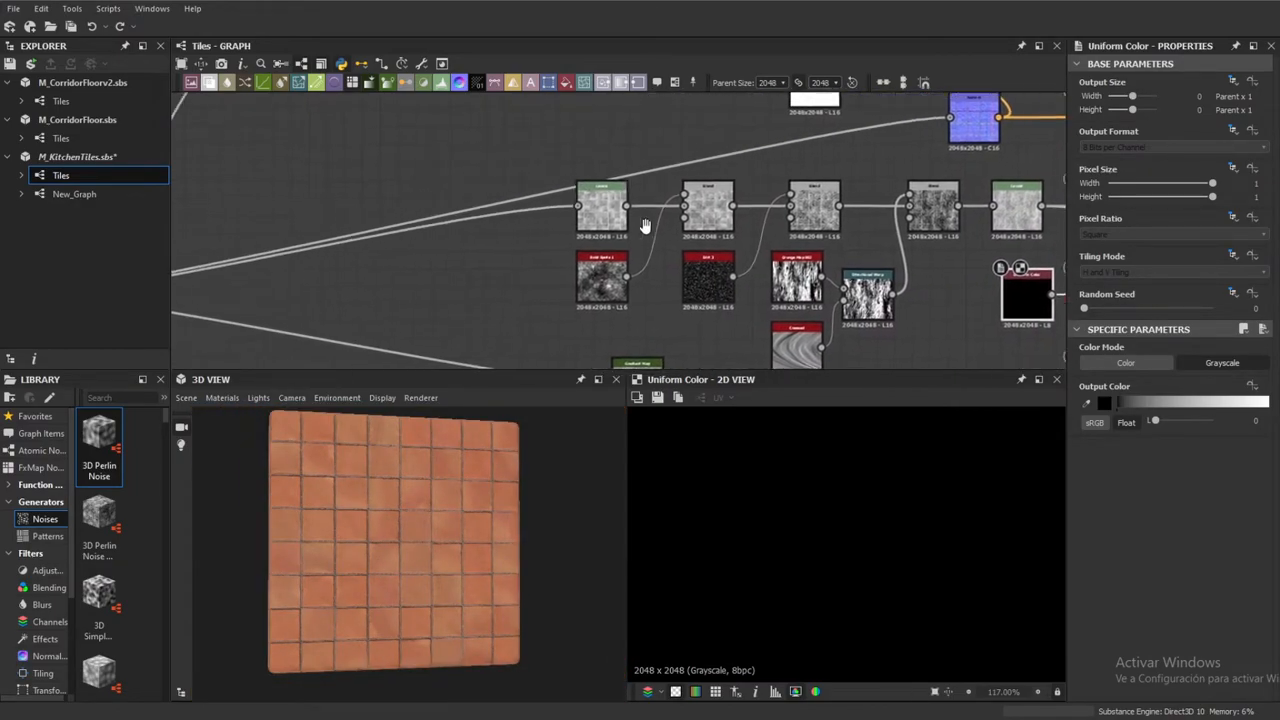
{"action": "middle_click_drag", "start_coordinate": [794, 210], "coordinate": [541, 225]}
{"action": "middle_click_drag", "start_coordinate": [452, 254], "coordinate": [749, 247]}
{"action": "middle_click_drag", "start_coordinate": [569, 281], "coordinate": [769, 267]}
{"action": "middle_click_drag", "start_coordinate": [958, 259], "coordinate": [621, 276]}
{"action": "middle_click_drag", "start_coordinate": [477, 270], "coordinate": [727, 268]}
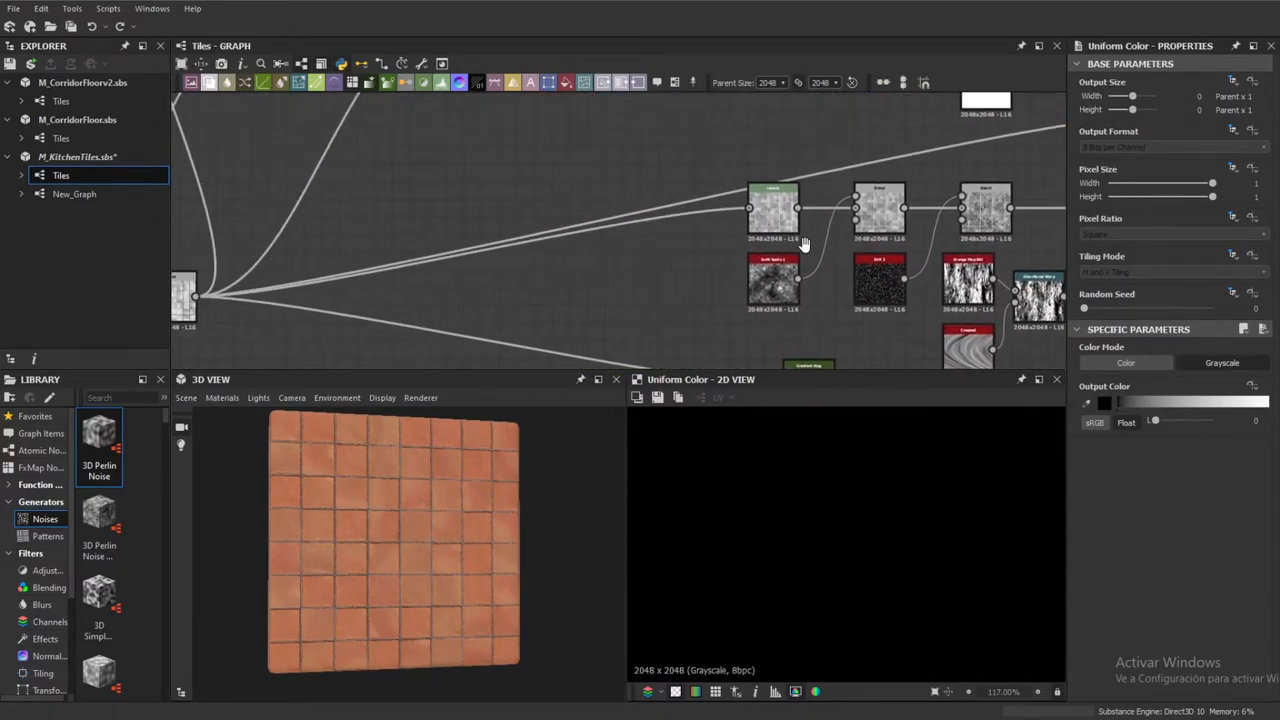
{"action": "middle_click_drag", "start_coordinate": [709, 318], "coordinate": [734, 339]}
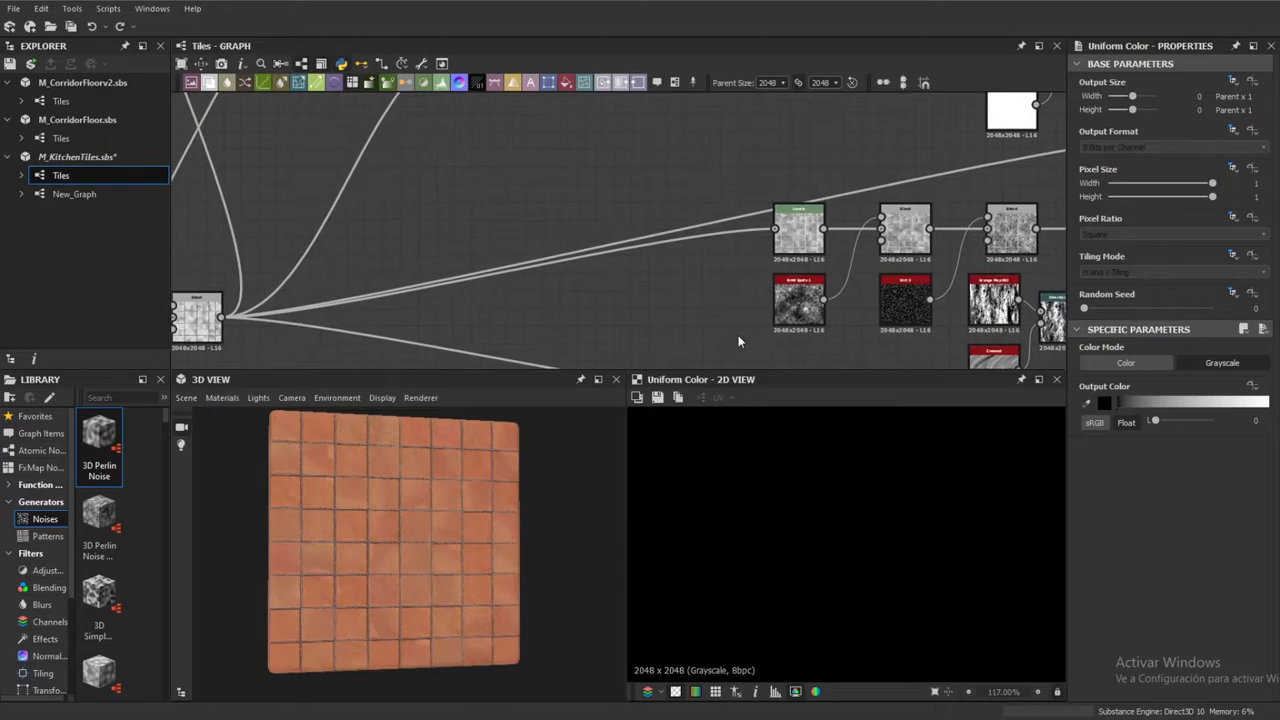
Preview the Switch-mode Blend that feeds the roughness branch and examine its full tile pattern and details
{"action": "left_click", "coordinate": [198, 318]}
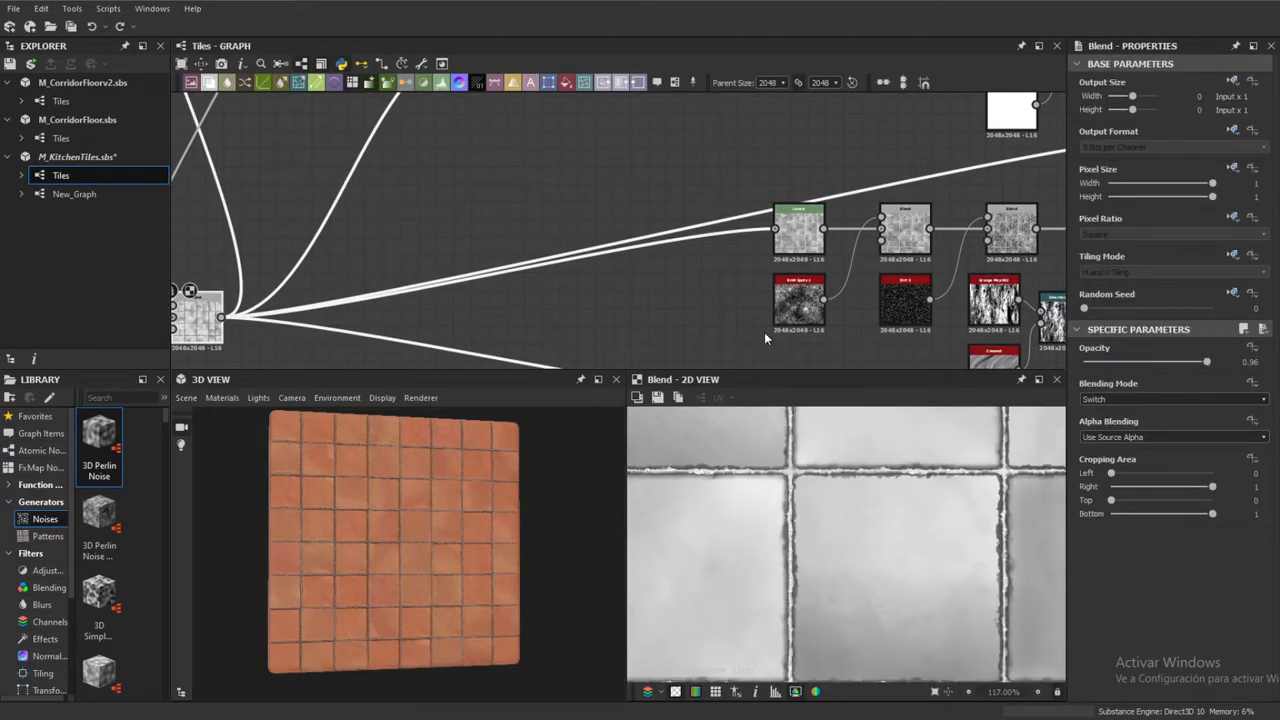
{"action": "middle_click_drag", "start_coordinate": [345, 270], "coordinate": [468, 243]}
{"action": "scroll", "coordinate": [308, 290], "scroll_direction": "up", "scroll_amount": 2}
{"action": "scroll", "coordinate": [306, 290], "scroll_direction": "down", "scroll_amount": 2}
{"action": "scroll", "coordinate": [306, 288], "scroll_direction": "up", "scroll_amount": 6}
{"action": "scroll", "coordinate": [776, 473], "scroll_direction": "down", "scroll_amount": 5}
{"action": "scroll", "coordinate": [778, 472], "scroll_direction": "down", "scroll_amount": 5}
{"action": "scroll", "coordinate": [778, 472], "scroll_direction": "up", "scroll_amount": 2}
{"action": "scroll", "coordinate": [365, 292], "scroll_direction": "up", "scroll_amount": 2}
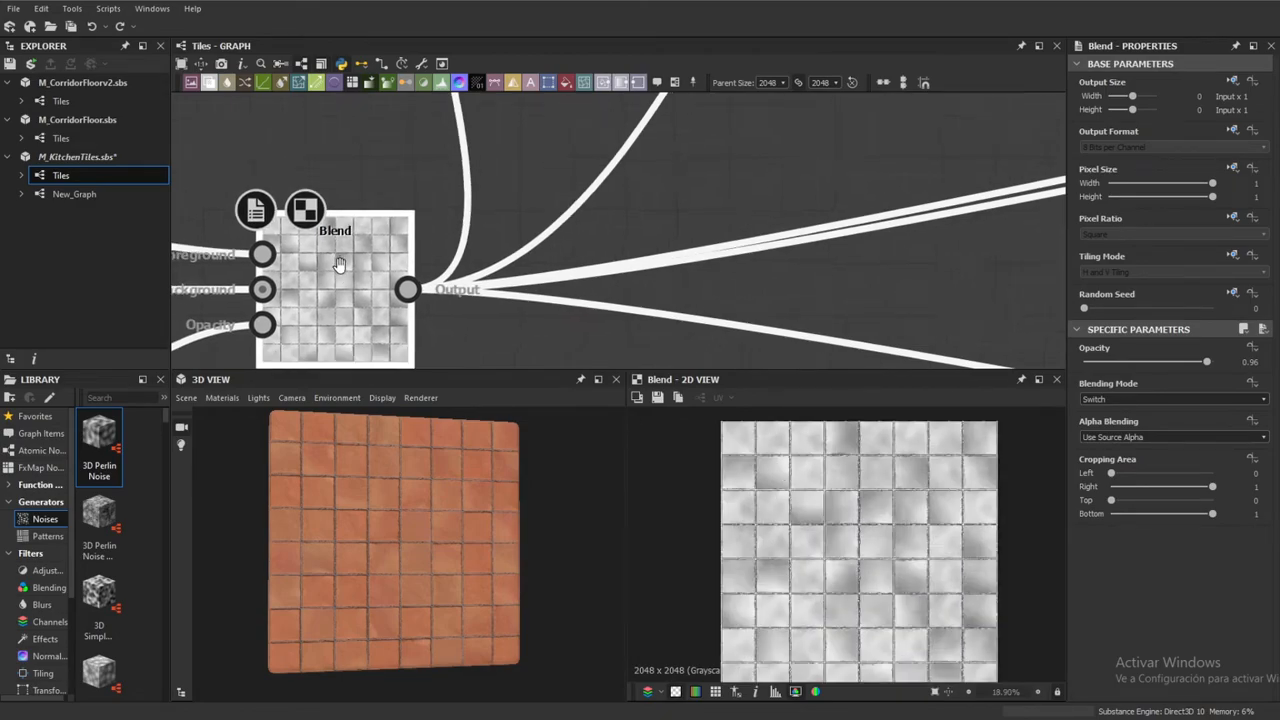
{"action": "scroll", "coordinate": [780, 549], "scroll_direction": "up", "scroll_amount": 4}
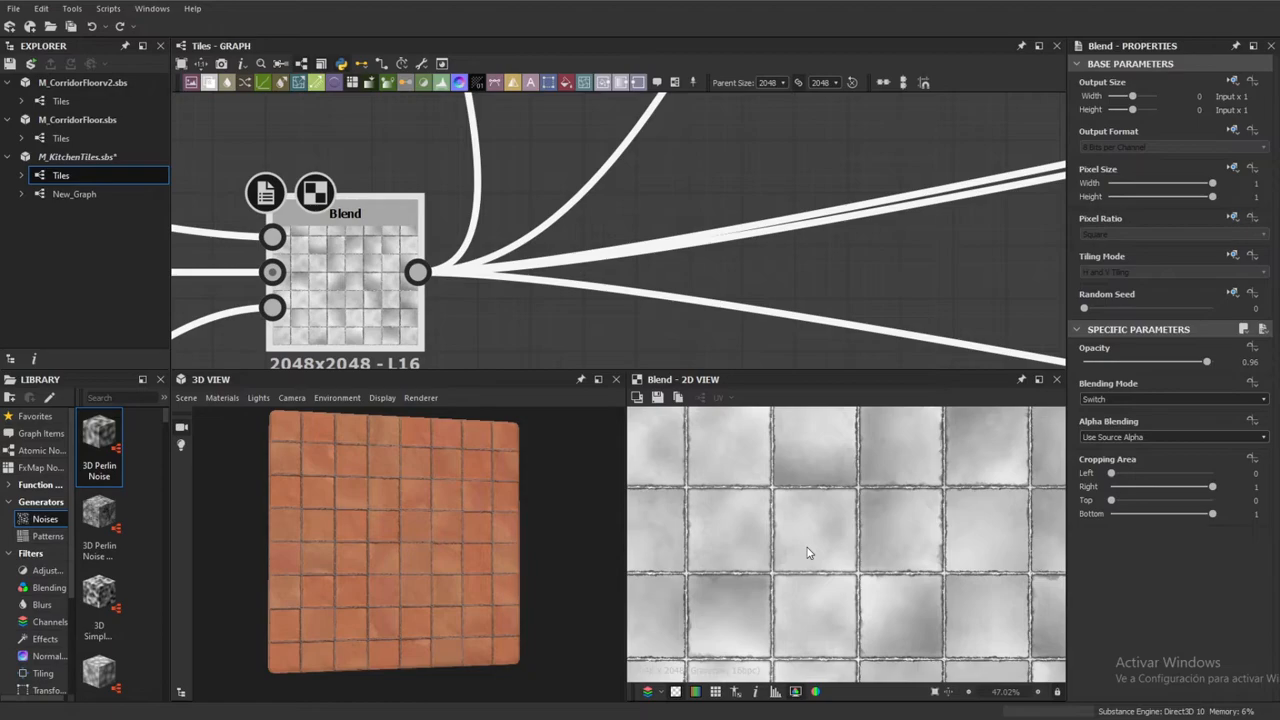
Examine the Switch-mode Blend's tile shading and joint edges up close against the tiled surface in the 3D view
{"action": "scroll", "coordinate": [843, 546], "scroll_direction": "up", "scroll_amount": 4}
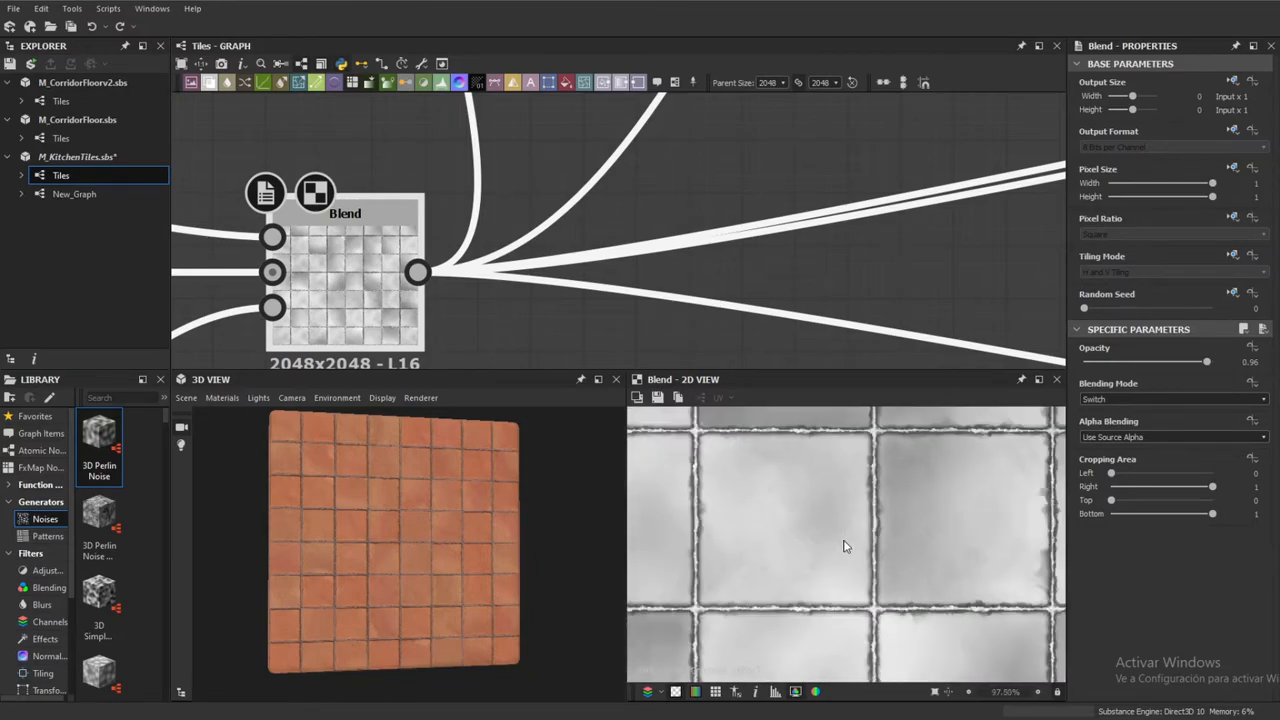
{"action": "scroll", "coordinate": [843, 546], "scroll_direction": "down", "scroll_amount": 6}
{"action": "scroll", "coordinate": [413, 483], "scroll_direction": "up", "scroll_amount": 6}
{"action": "scroll", "coordinate": [405, 485], "scroll_direction": "down", "scroll_amount": 3}
{"action": "scroll", "coordinate": [403, 467], "scroll_direction": "up", "scroll_amount": 3}
{"action": "scroll", "coordinate": [451, 520], "scroll_direction": "down", "scroll_amount": 5}
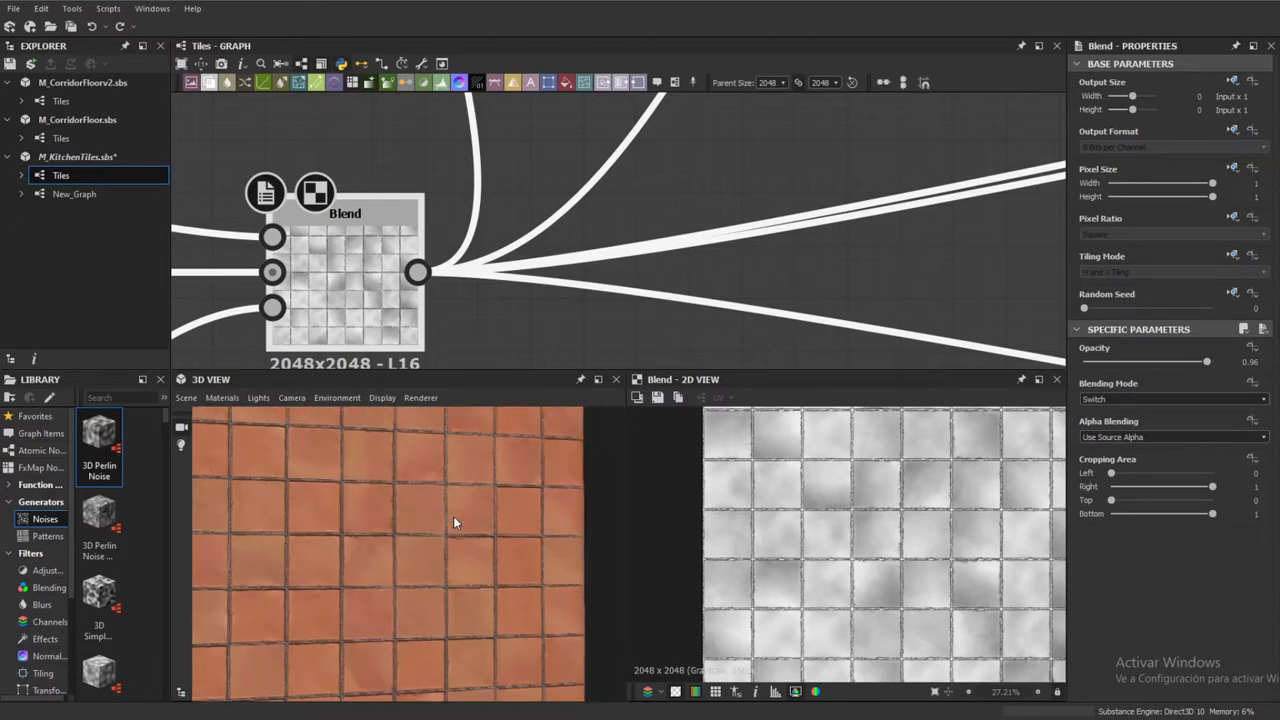
Preview the first Levels node of the roughness branch and examine its tile and joint values up close
{"action": "scroll", "coordinate": [663, 276], "scroll_direction": "down", "scroll_amount": 2}
{"action": "middle_click_drag", "start_coordinate": [814, 194], "coordinate": [588, 280]}
{"action": "double_click", "coordinate": [588, 280]}
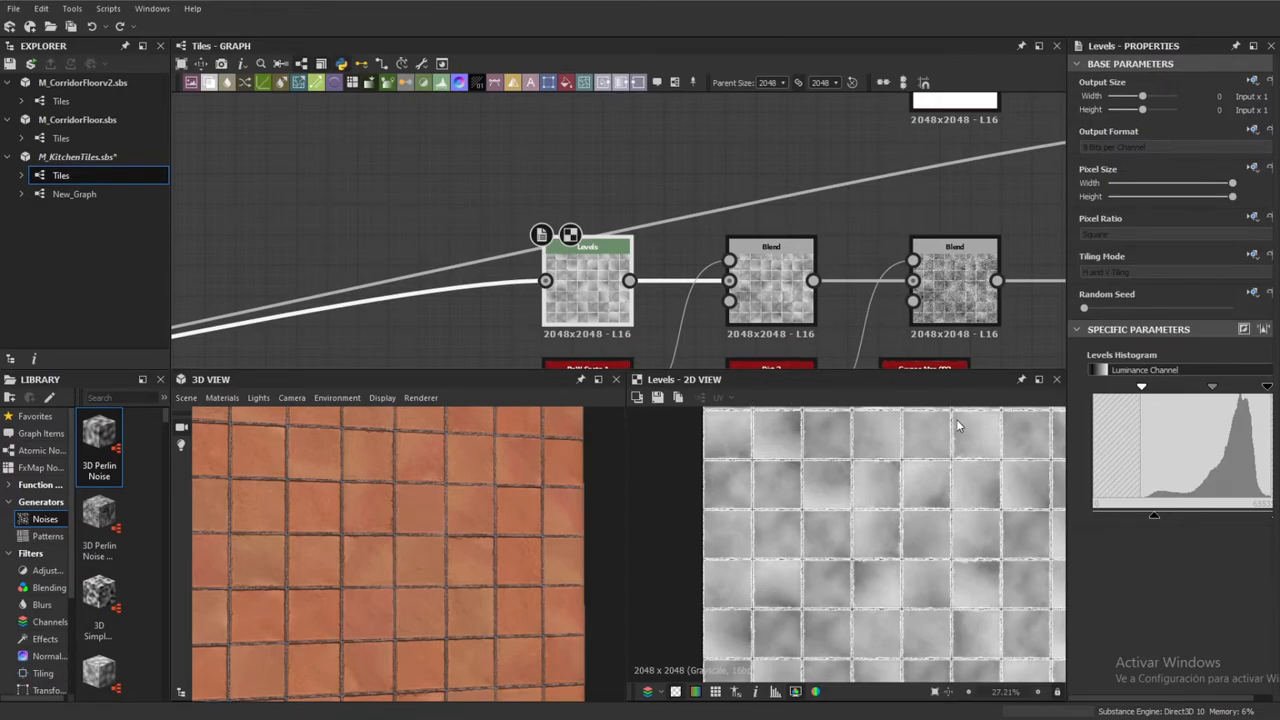
{"action": "scroll", "coordinate": [925, 484], "scroll_direction": "up", "scroll_amount": 5}
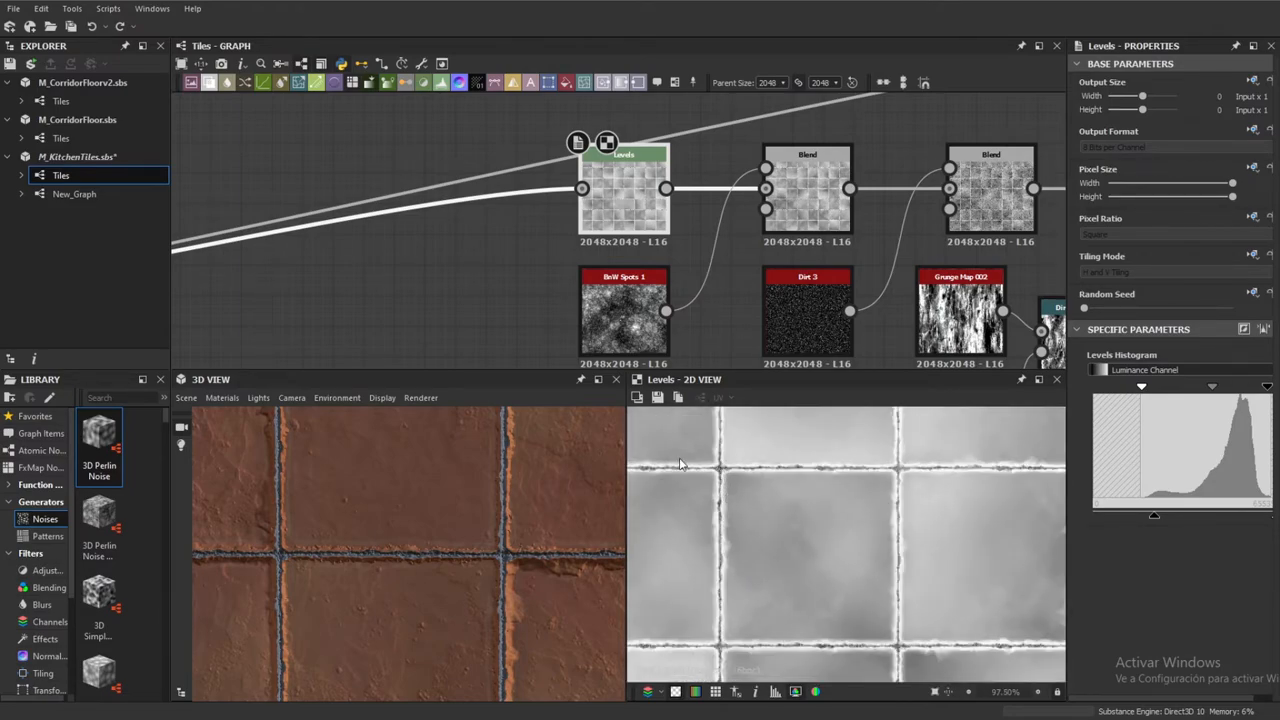
{"action": "scroll", "coordinate": [597, 278], "scroll_direction": "down", "scroll_amount": 2}
{"action": "scroll", "coordinate": [597, 278], "scroll_direction": "down", "scroll_amount": 1}
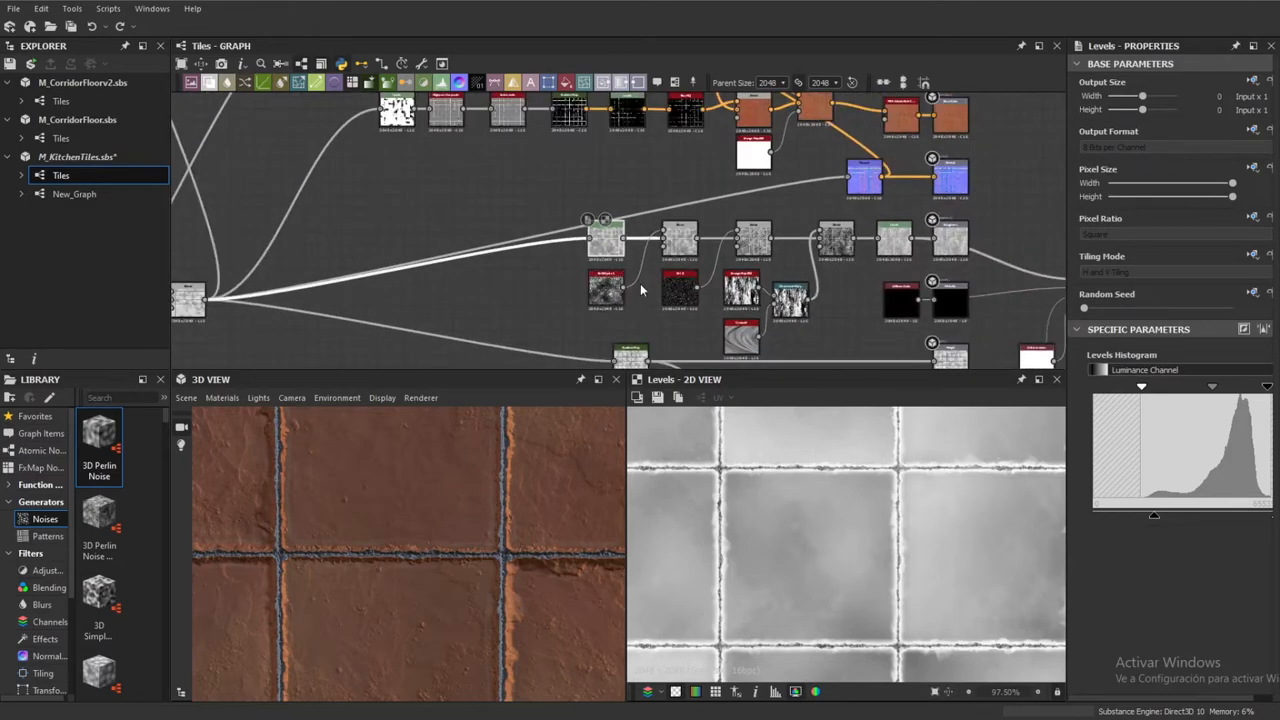
{"action": "scroll", "coordinate": [640, 283], "scroll_direction": "up", "scroll_amount": 3}
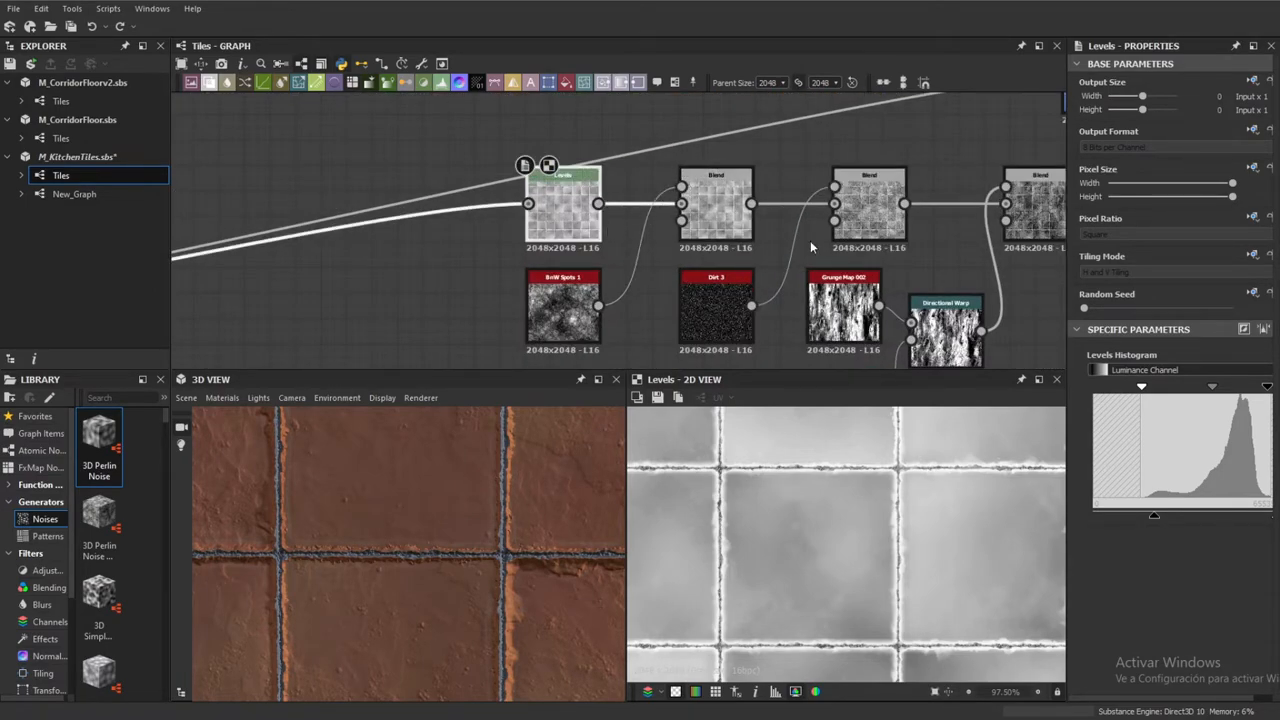
Preview the BnW Spots 1 noise that feeds the first Blend of the roughness branch
{"action": "middle_click_drag", "start_coordinate": [810, 240], "coordinate": [628, 252]}
{"action": "scroll", "coordinate": [628, 252], "scroll_direction": "down", "scroll_amount": 1}
{"action": "scroll", "coordinate": [526, 263], "scroll_direction": "up", "scroll_amount": 2}
{"action": "middle_click_drag", "start_coordinate": [526, 263], "coordinate": [486, 224]}
{"action": "middle_click_drag", "start_coordinate": [569, 254], "coordinate": [743, 217]}
{"action": "left_click", "coordinate": [443, 256]}
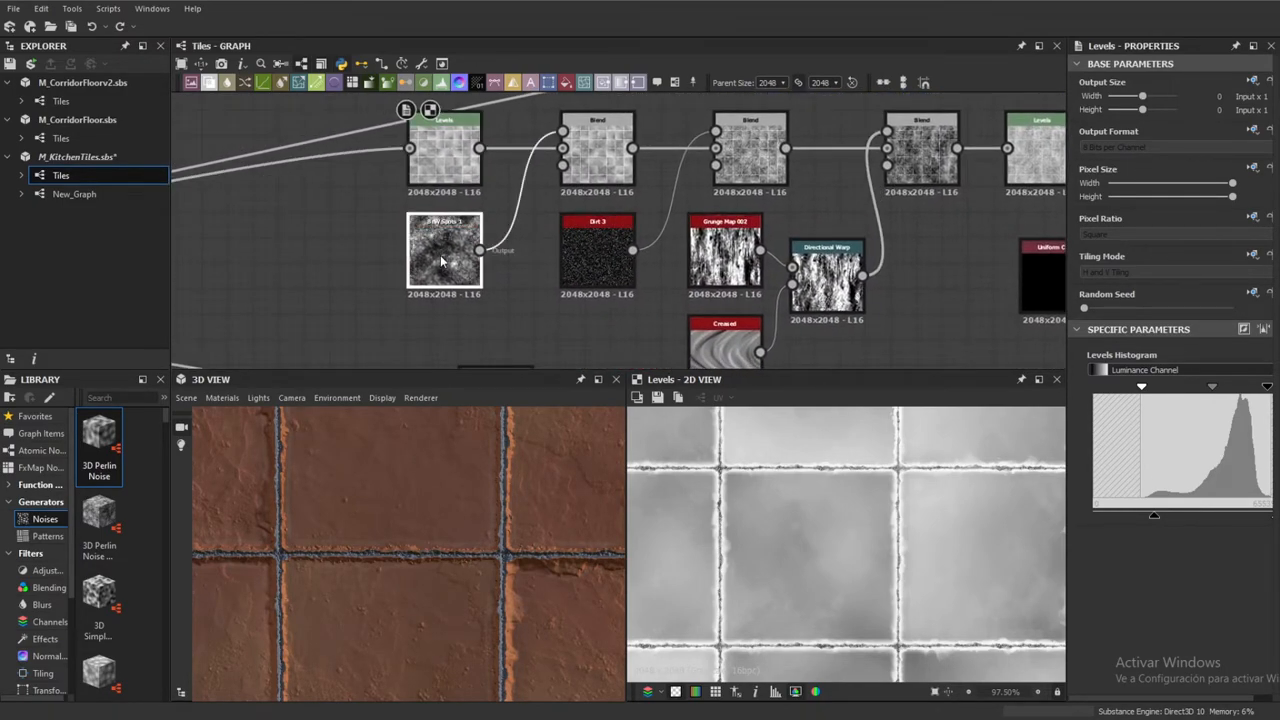
{"action": "scroll", "coordinate": [441, 250], "scroll_direction": "up", "scroll_amount": 1}
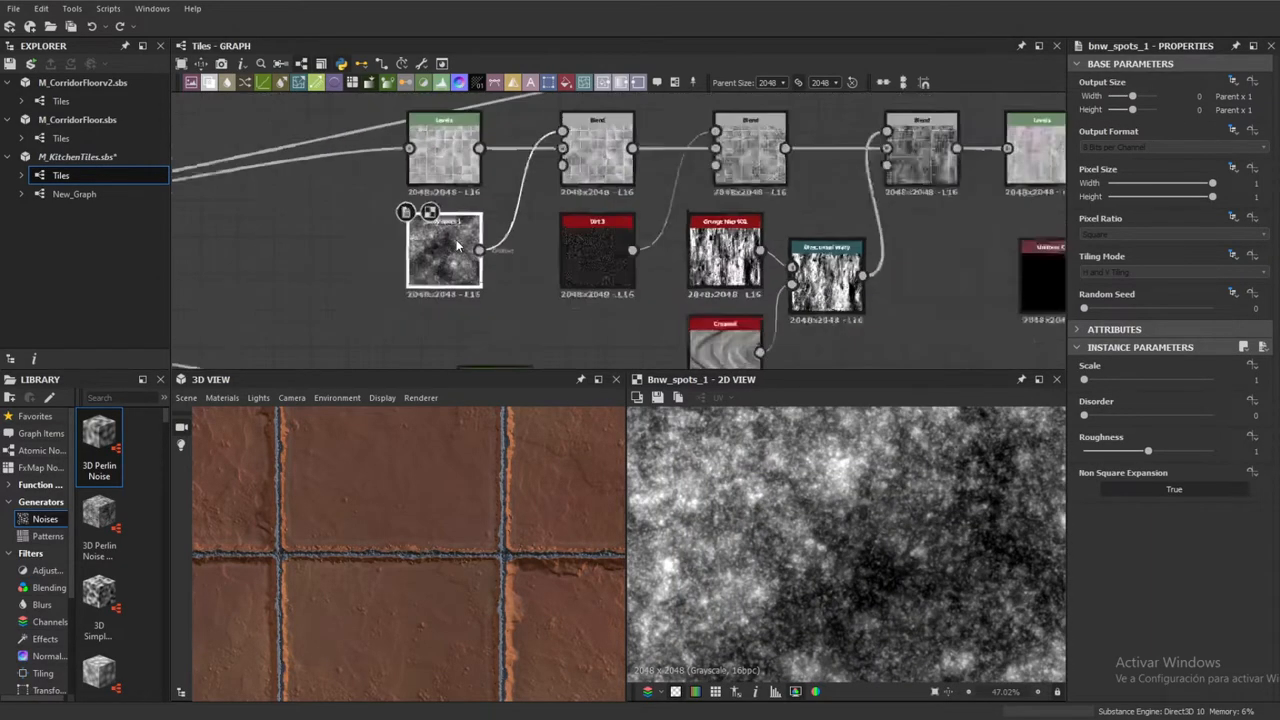
{"action": "middle_click_drag", "start_coordinate": [567, 235], "coordinate": [560, 265]}
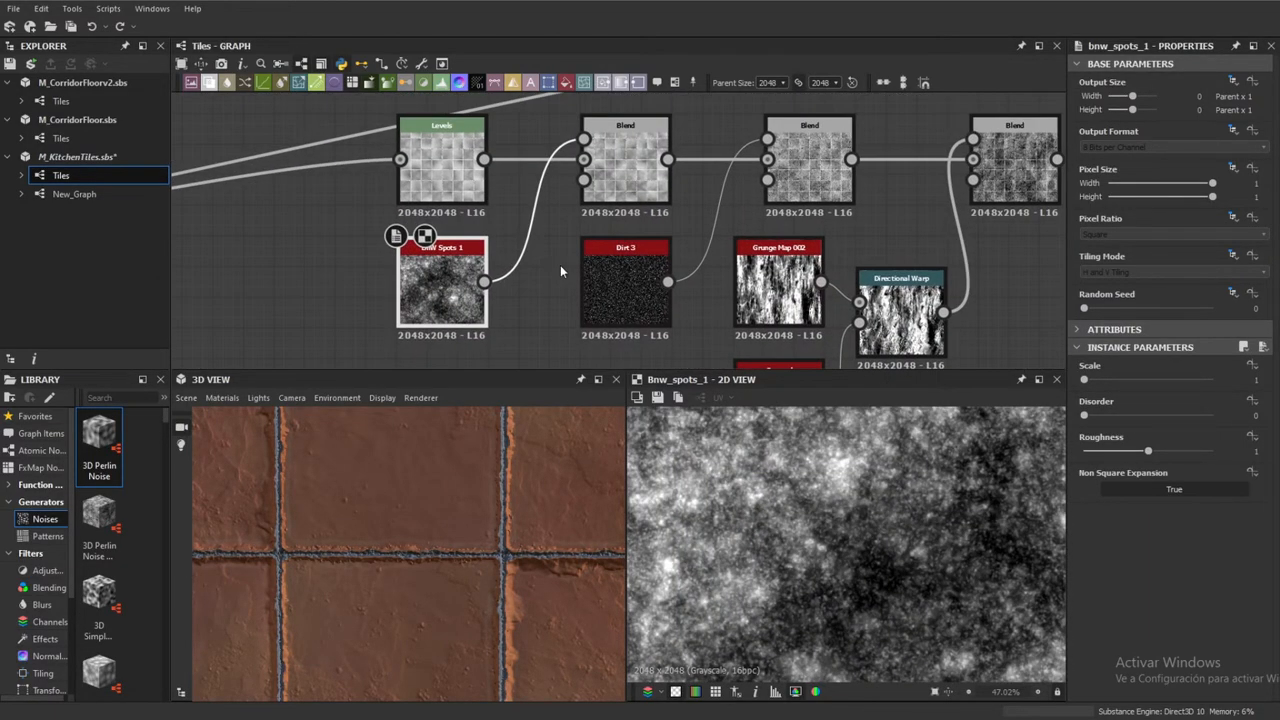
Inspect the Add Sub Blend that mixes in BnW Spots 1, and preview the Dirt 3 noise
{"action": "left_click", "coordinate": [630, 184]}
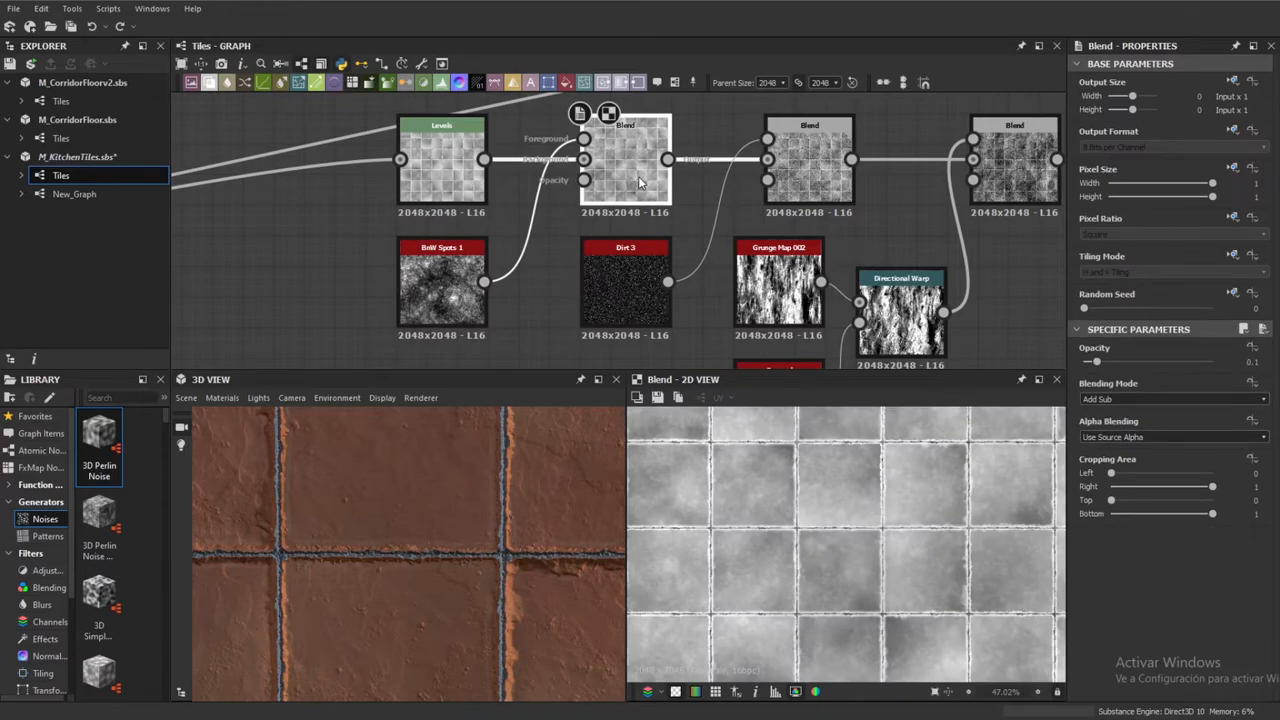
{"action": "scroll", "coordinate": [794, 517], "scroll_direction": "up", "scroll_amount": 2}
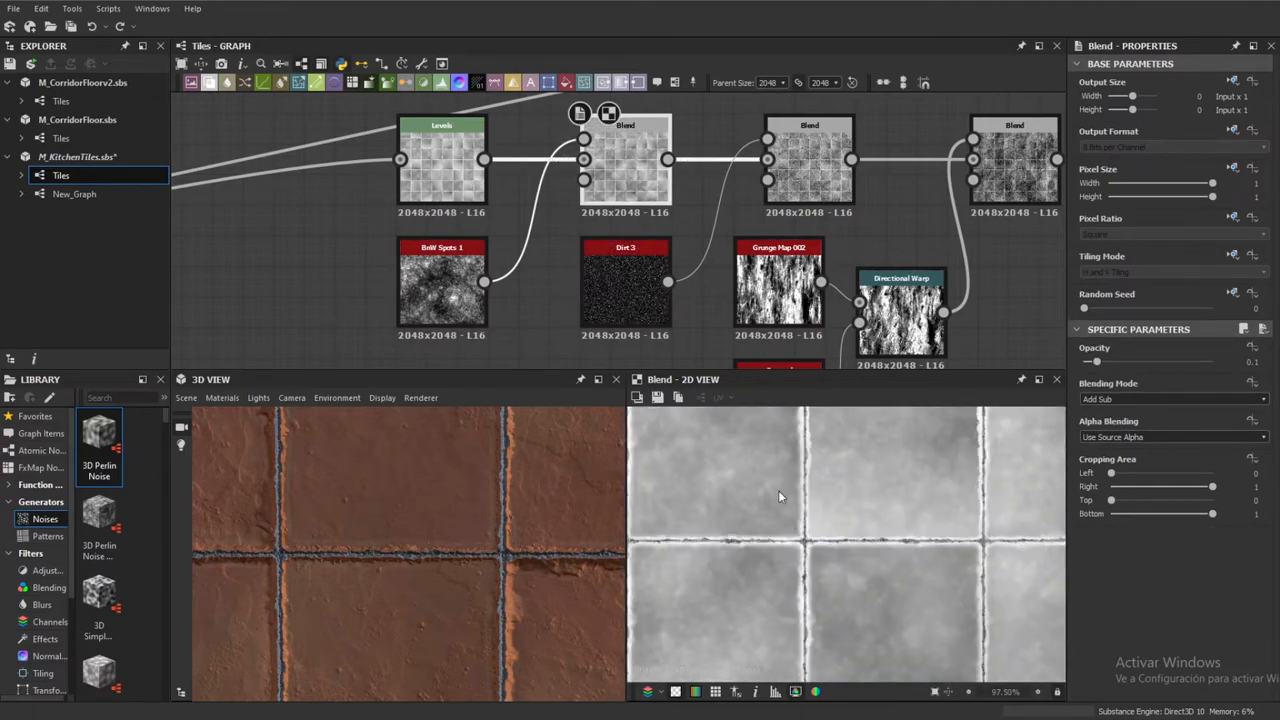
{"action": "scroll", "coordinate": [767, 485], "scroll_direction": "down", "scroll_amount": 3}
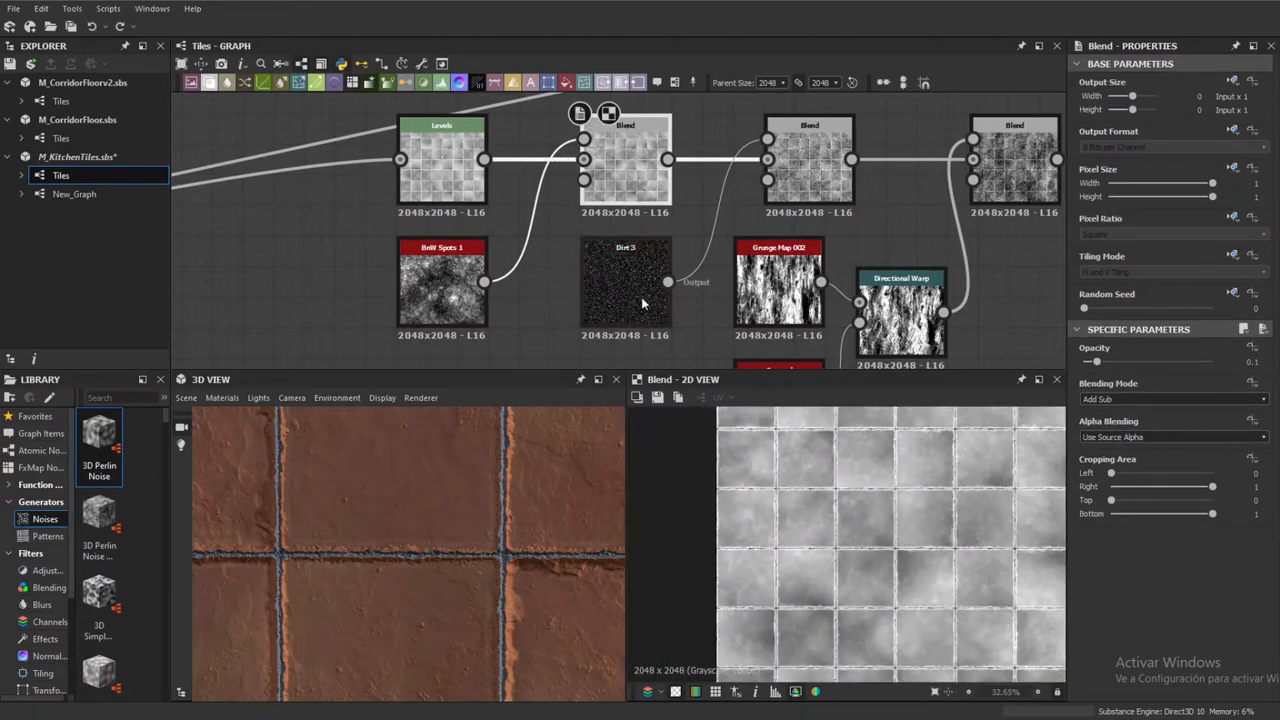
{"action": "left_click", "coordinate": [645, 300]}
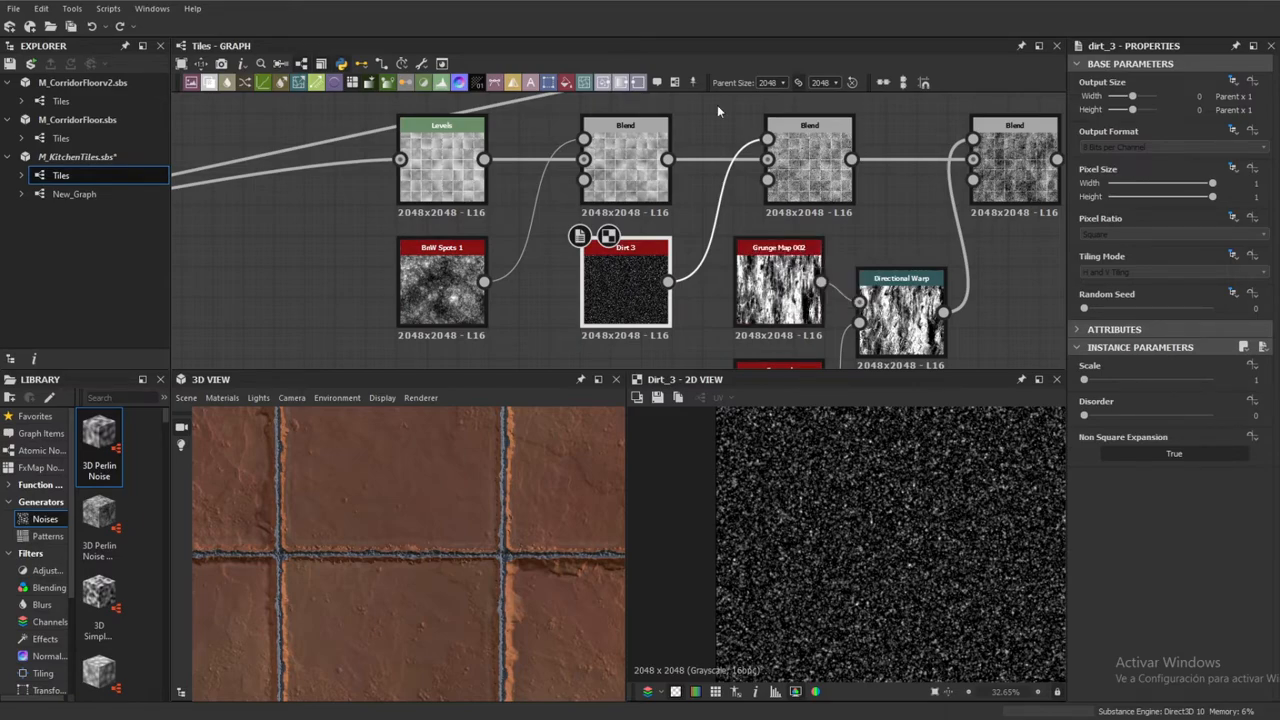
Try feeding the main tile Blend directly into the Roughness output, and undo that connection after checking the 3D surface
{"action": "scroll", "coordinate": [748, 176], "scroll_direction": "down", "scroll_amount": 5}
{"action": "middle_click_drag", "start_coordinate": [638, 213], "coordinate": [614, 211]}
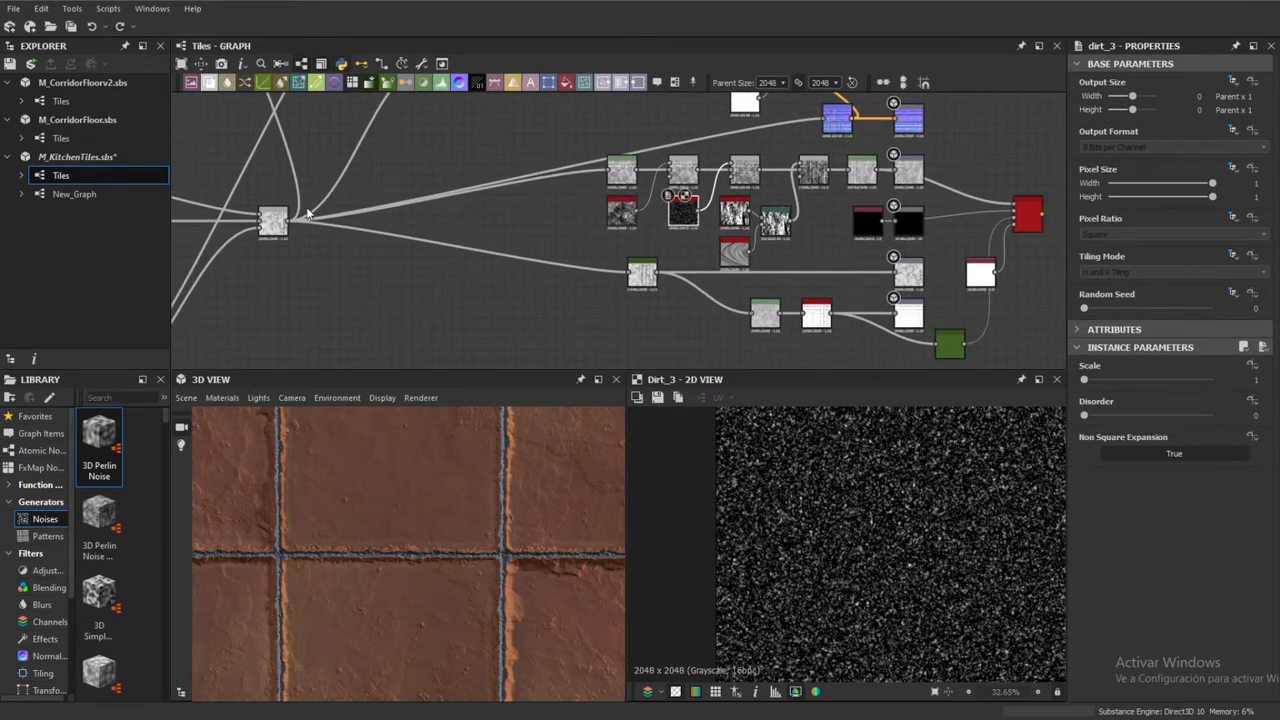
{"action": "left_click_drag", "start_coordinate": [289, 221], "coordinate": [903, 180]}
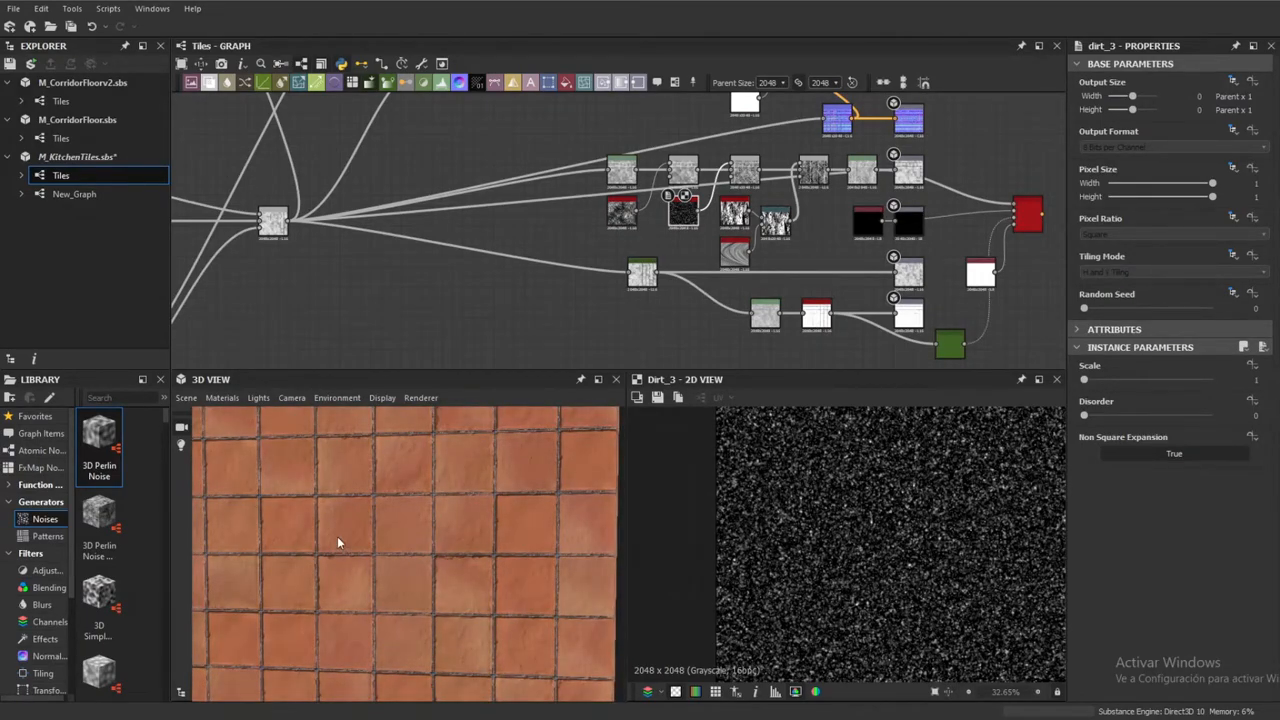
{"action": "key", "text": "ctrl+z"}
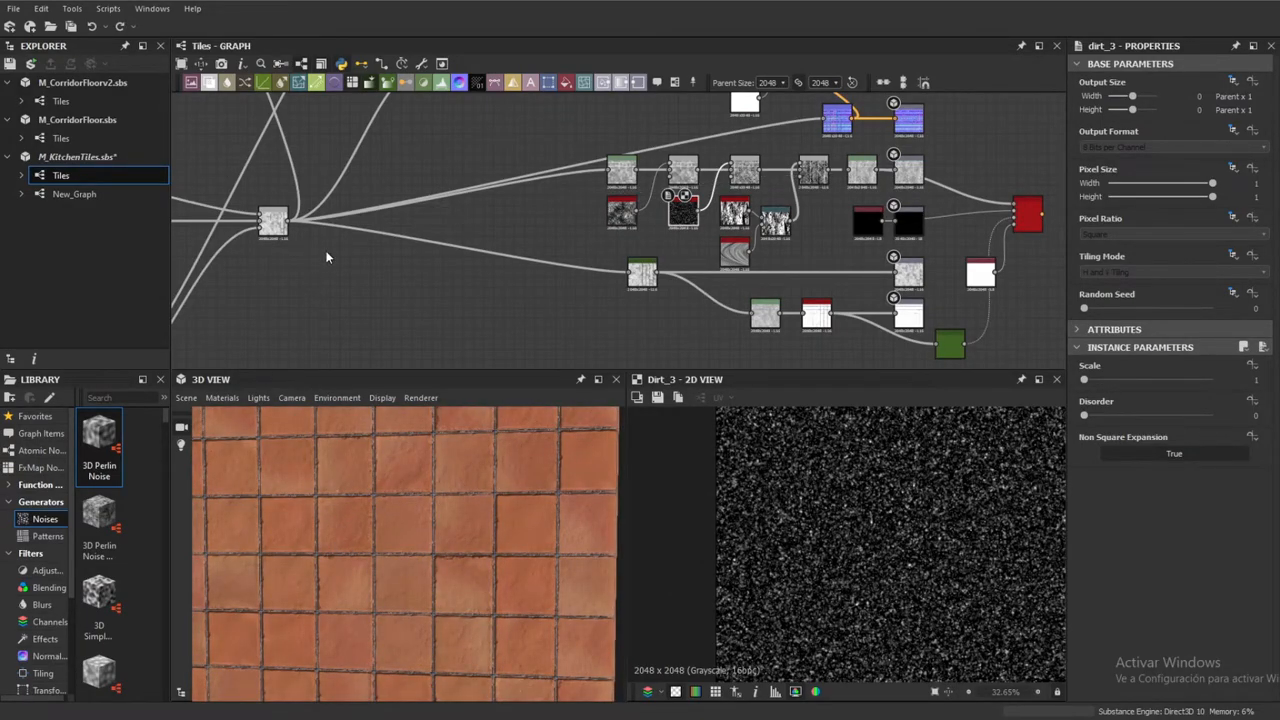
{"action": "middle_click_drag", "start_coordinate": [557, 264], "coordinate": [530, 273]}
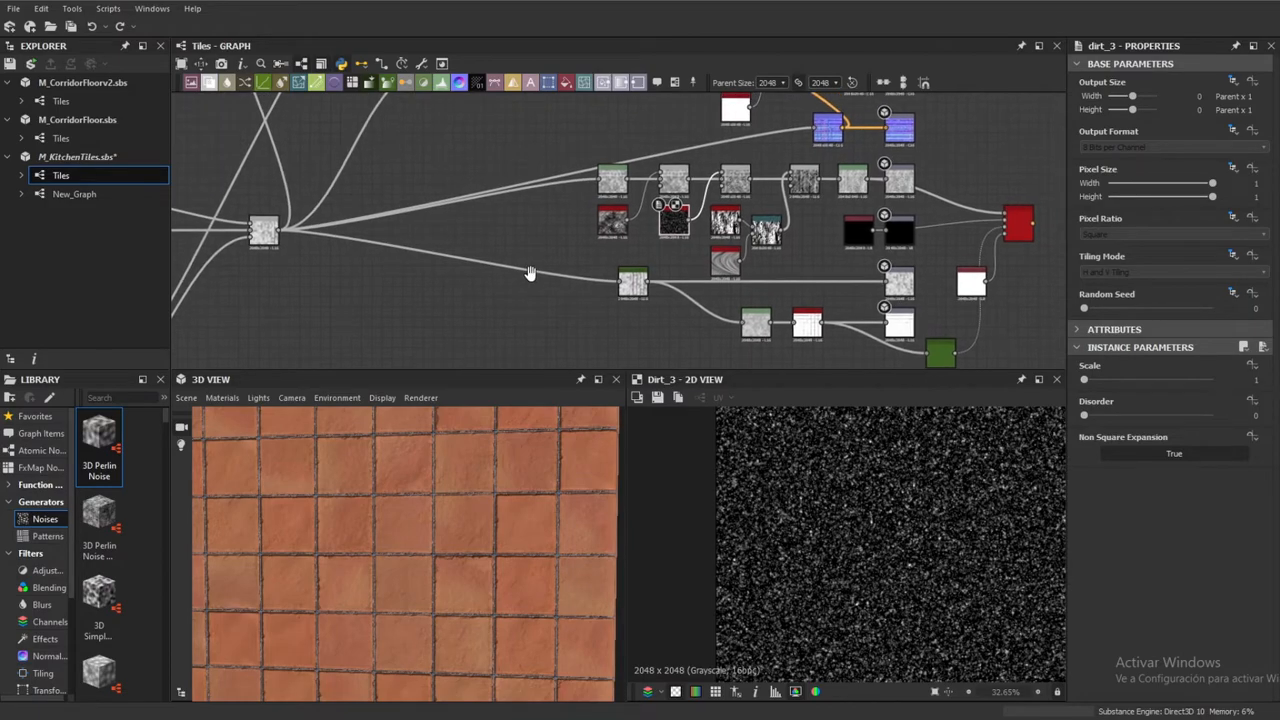
{"action": "scroll", "coordinate": [415, 554], "scroll_direction": "down", "scroll_amount": 5}
{"action": "scroll", "coordinate": [415, 554], "scroll_direction": "up", "scroll_amount": 2}
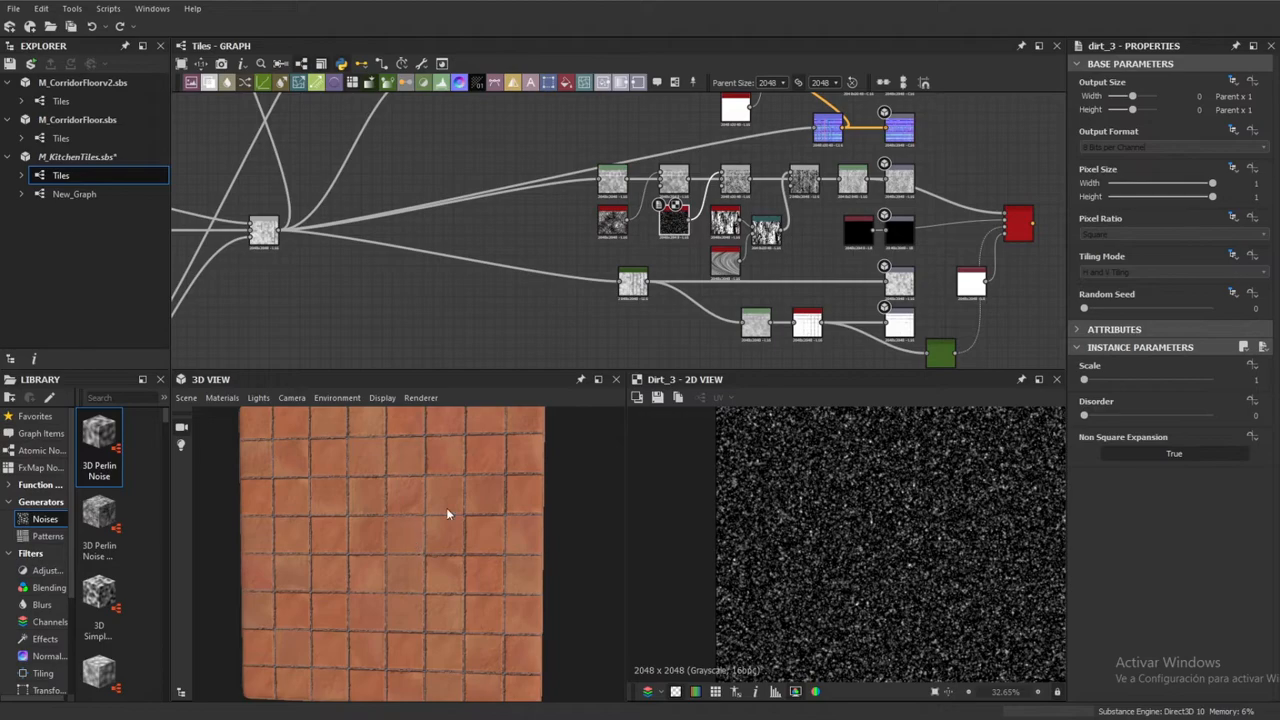
Examine the roughness node chain from the main tile Blend to the Roughness output alongside the 3D tile surface
{"action": "middle_click_drag", "start_coordinate": [493, 229], "coordinate": [437, 261]}
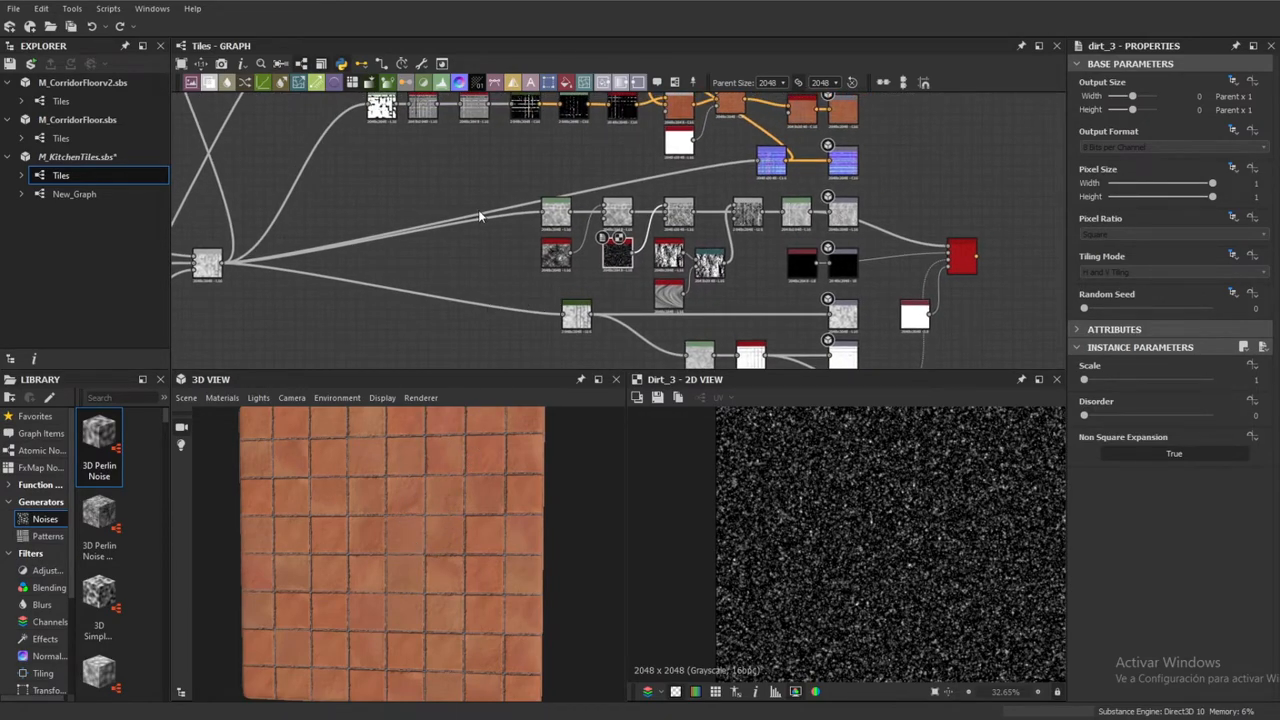
{"action": "scroll", "coordinate": [660, 195], "scroll_direction": "up", "scroll_amount": 5}
{"action": "middle_click_drag", "start_coordinate": [685, 283], "coordinate": [460, 285]}
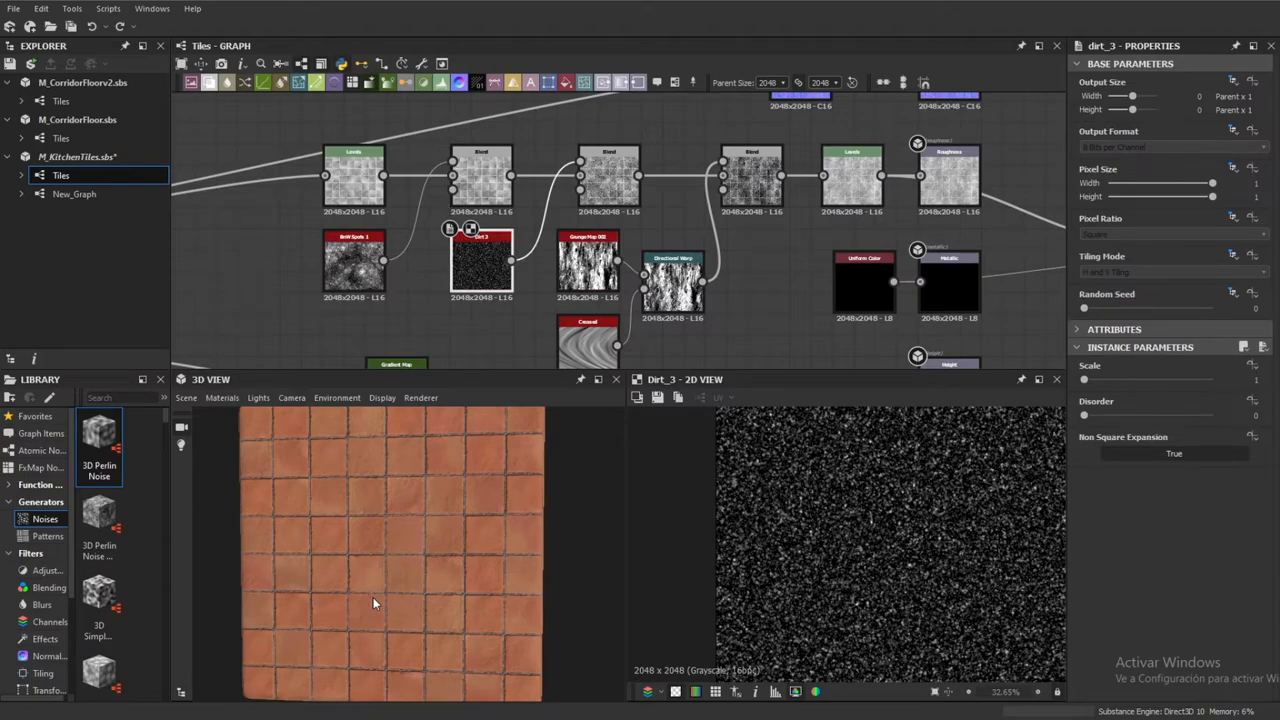
{"action": "left_click_drag", "start_coordinate": [366, 590], "coordinate": [371, 537]}
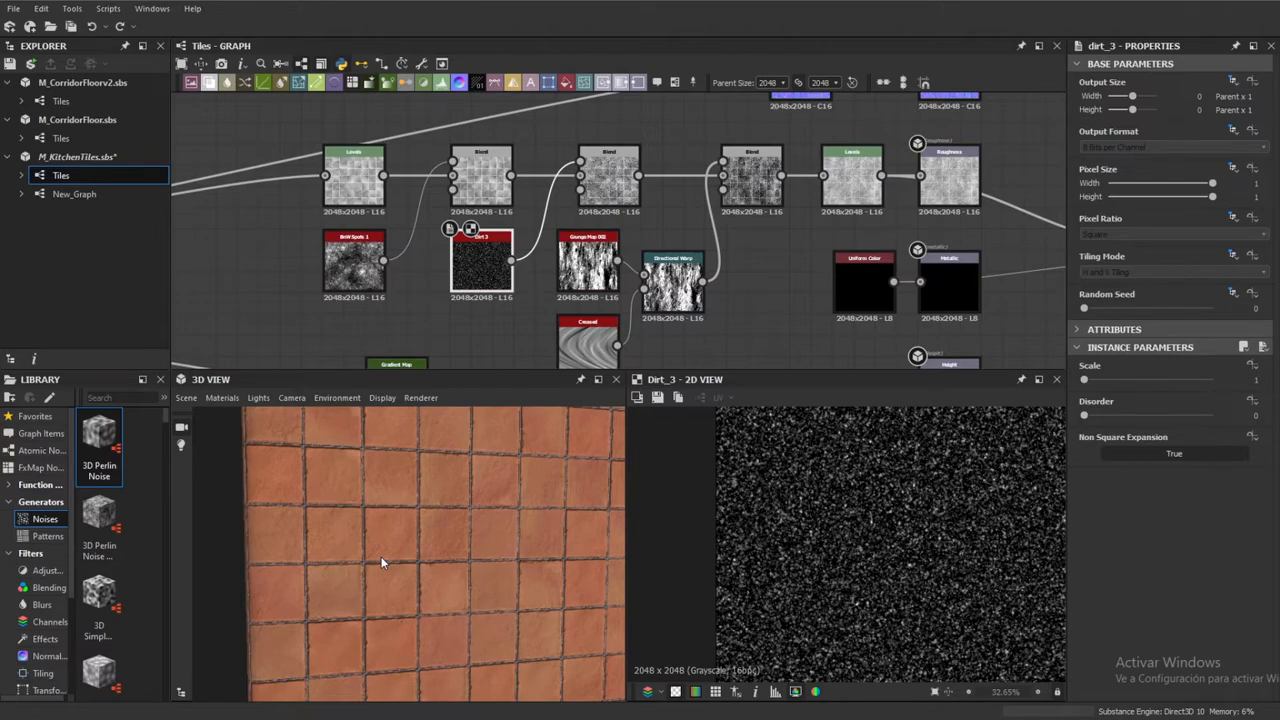
{"action": "middle_click_drag", "start_coordinate": [463, 257], "coordinate": [425, 279]}
{"action": "middle_click_drag", "start_coordinate": [491, 216], "coordinate": [557, 223]}
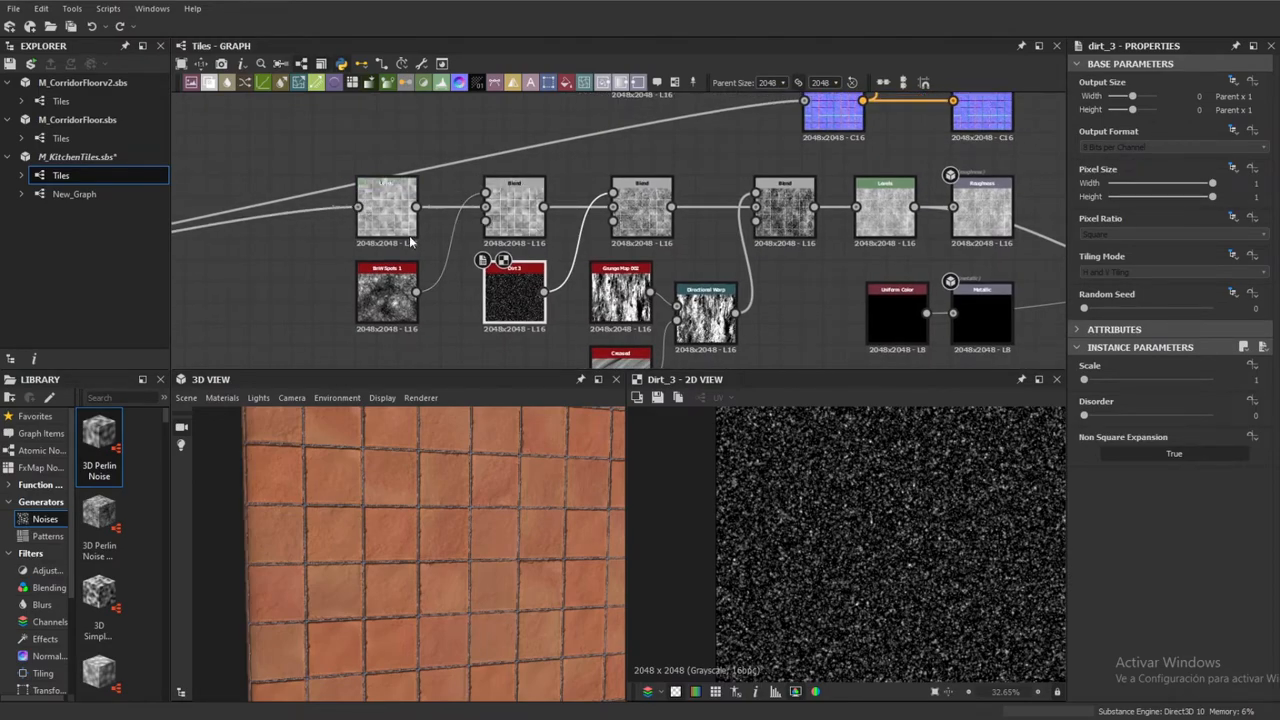
{"action": "middle_click_drag", "start_coordinate": [436, 272], "coordinate": [635, 252]}
{"action": "middle_click_drag", "start_coordinate": [796, 261], "coordinate": [455, 245]}
{"action": "scroll", "coordinate": [455, 245], "scroll_direction": "down", "scroll_amount": 2}
{"action": "middle_click_drag", "start_coordinate": [240, 241], "coordinate": [645, 226]}
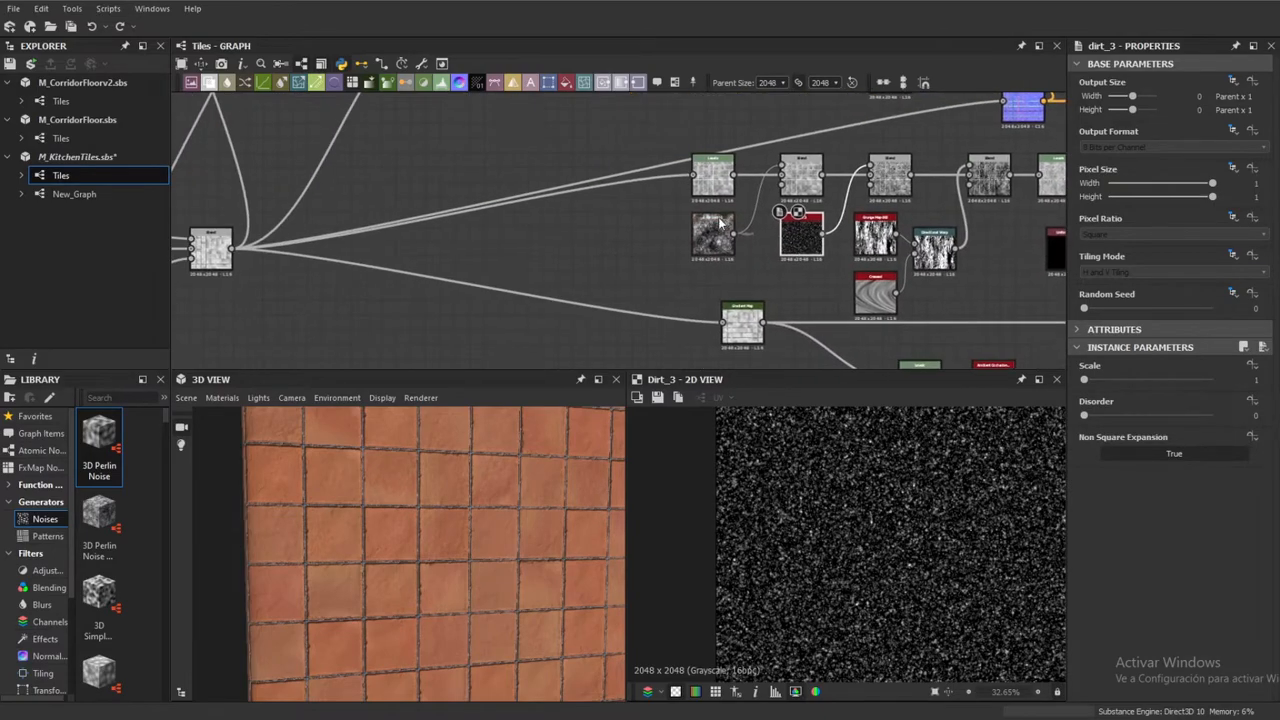
Preview the Grunge Map 002 noise and compare it with the tiled surface in the 3D view
{"action": "middle_click_drag", "start_coordinate": [956, 226], "coordinate": [702, 237]}
{"action": "scroll", "coordinate": [491, 248], "scroll_direction": "up", "scroll_amount": 2}
{"action": "scroll", "coordinate": [491, 248], "scroll_direction": "up", "scroll_amount": 3}
{"action": "middle_click_drag", "start_coordinate": [980, 162], "coordinate": [623, 231]}
{"action": "scroll", "coordinate": [600, 280], "scroll_direction": "down", "scroll_amount": 1}
{"action": "double_click", "coordinate": [555, 322]}
{"action": "middle_click_drag", "start_coordinate": [666, 290], "coordinate": [642, 268]}
{"action": "scroll", "coordinate": [503, 517], "scroll_direction": "down", "scroll_amount": 3}
{"action": "scroll", "coordinate": [503, 515], "scroll_direction": "up", "scroll_amount": 3}
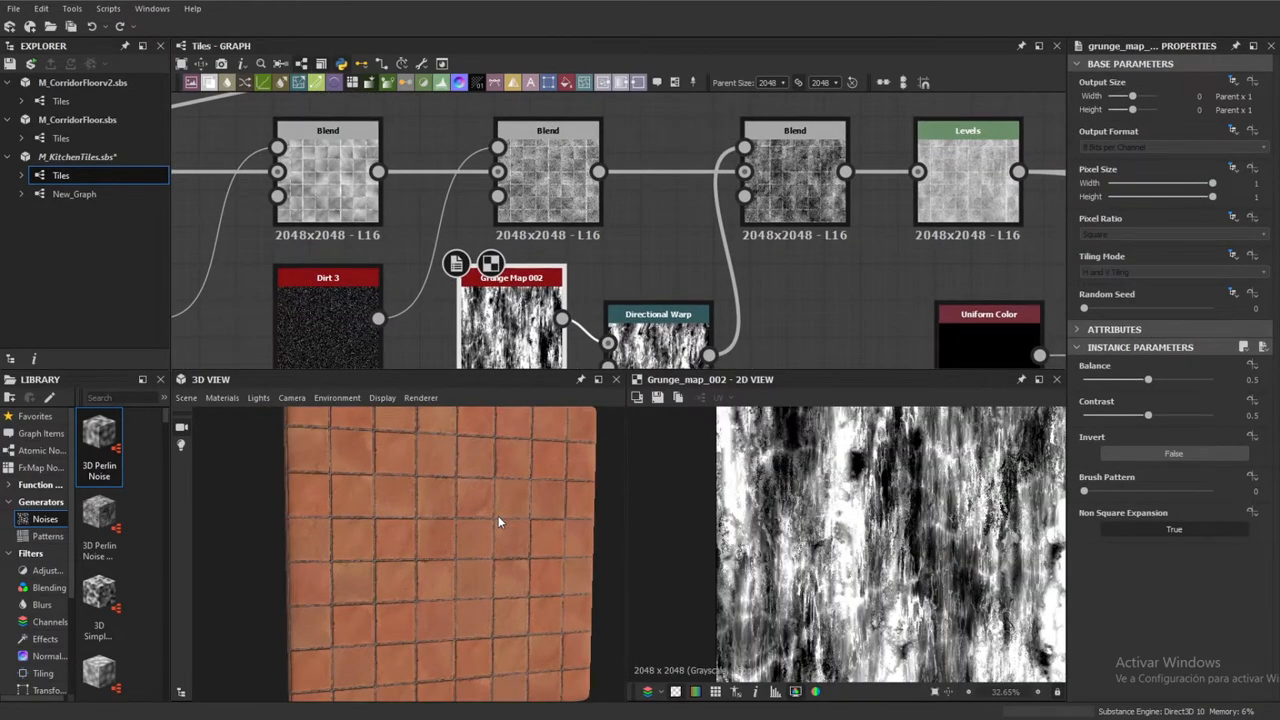
{"action": "left_click_drag", "start_coordinate": [522, 528], "coordinate": [491, 539]}
{"action": "scroll", "coordinate": [428, 525], "scroll_direction": "down", "scroll_amount": 1}
{"action": "scroll", "coordinate": [428, 528], "scroll_direction": "up", "scroll_amount": 1}
Preview the whole Directional Warp result and inspect its intensity and warp angle
{"action": "middle_click_drag", "start_coordinate": [649, 362], "coordinate": [661, 246]}
{"action": "double_click", "coordinate": [632, 336]}
{"action": "scroll", "coordinate": [653, 279], "scroll_direction": "down", "scroll_amount": 2}
{"action": "scroll", "coordinate": [654, 282], "scroll_direction": "down", "scroll_amount": 1}
{"action": "scroll", "coordinate": [828, 497], "scroll_direction": "down", "scroll_amount": 2}
{"action": "scroll", "coordinate": [828, 497], "scroll_direction": "down", "scroll_amount": 1}
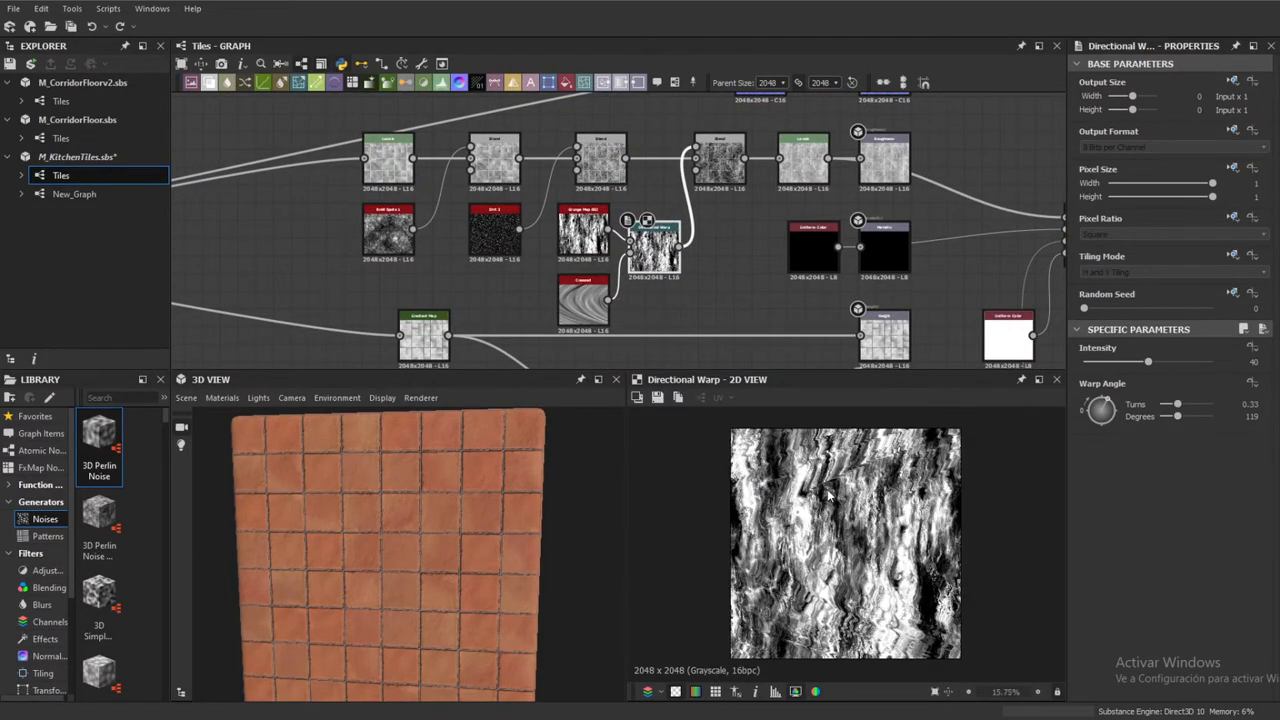
Preview the two Directional Warp inputs, Creased and Grunge Map 002
{"action": "double_click", "coordinate": [592, 322]}
{"action": "left_click", "coordinate": [590, 255]}
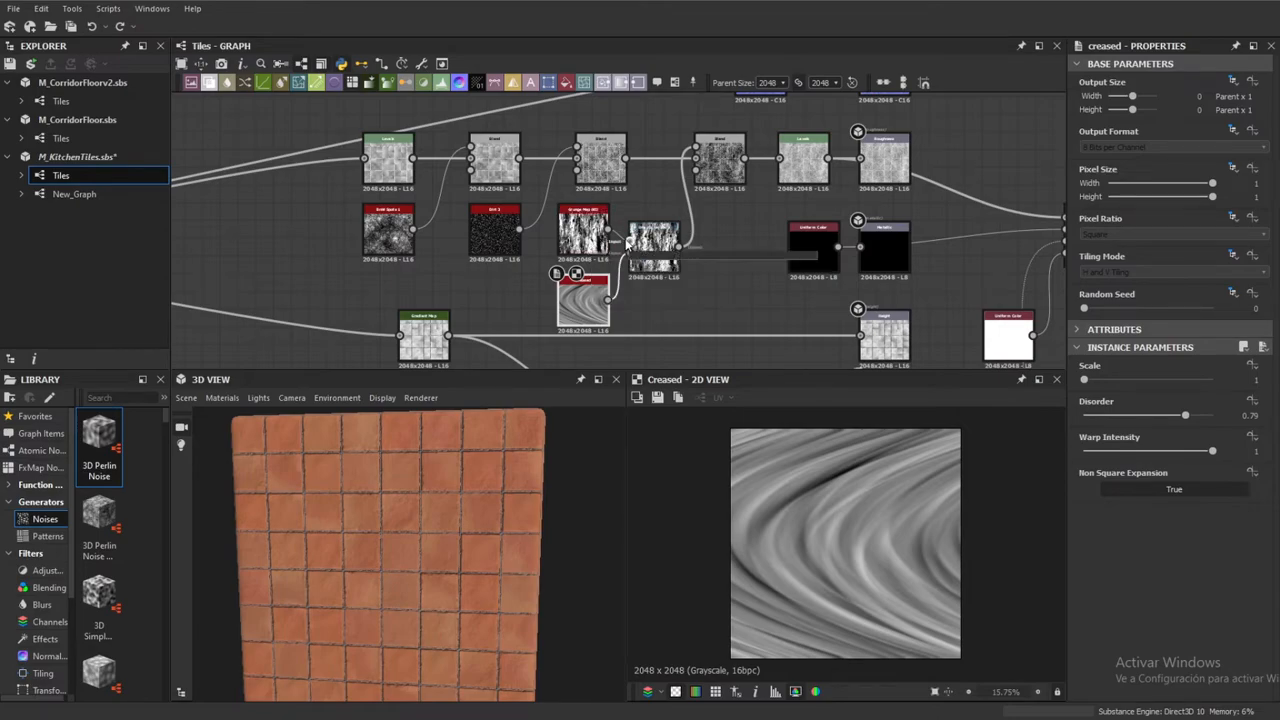
{"action": "double_click", "coordinate": [575, 243]}
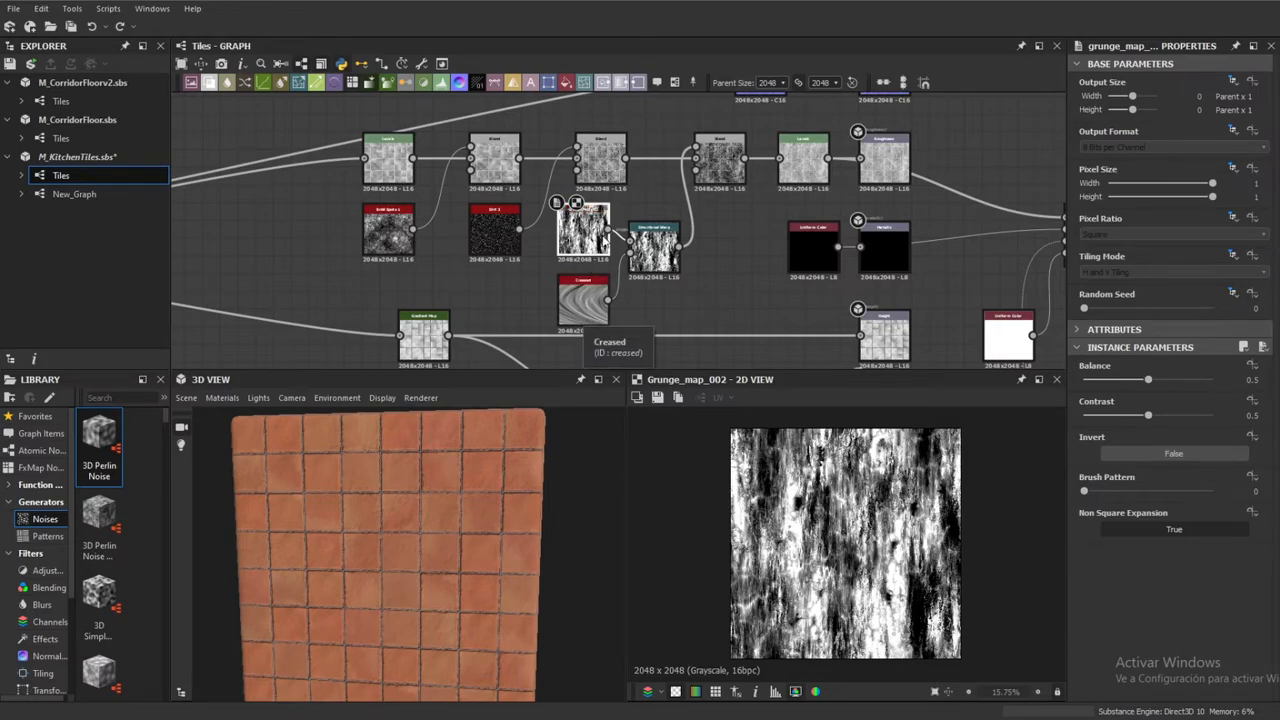
{"action": "scroll", "coordinate": [600, 230], "scroll_direction": "up", "scroll_amount": 5}
{"action": "scroll", "coordinate": [605, 222], "scroll_direction": "down", "scroll_amount": 3}
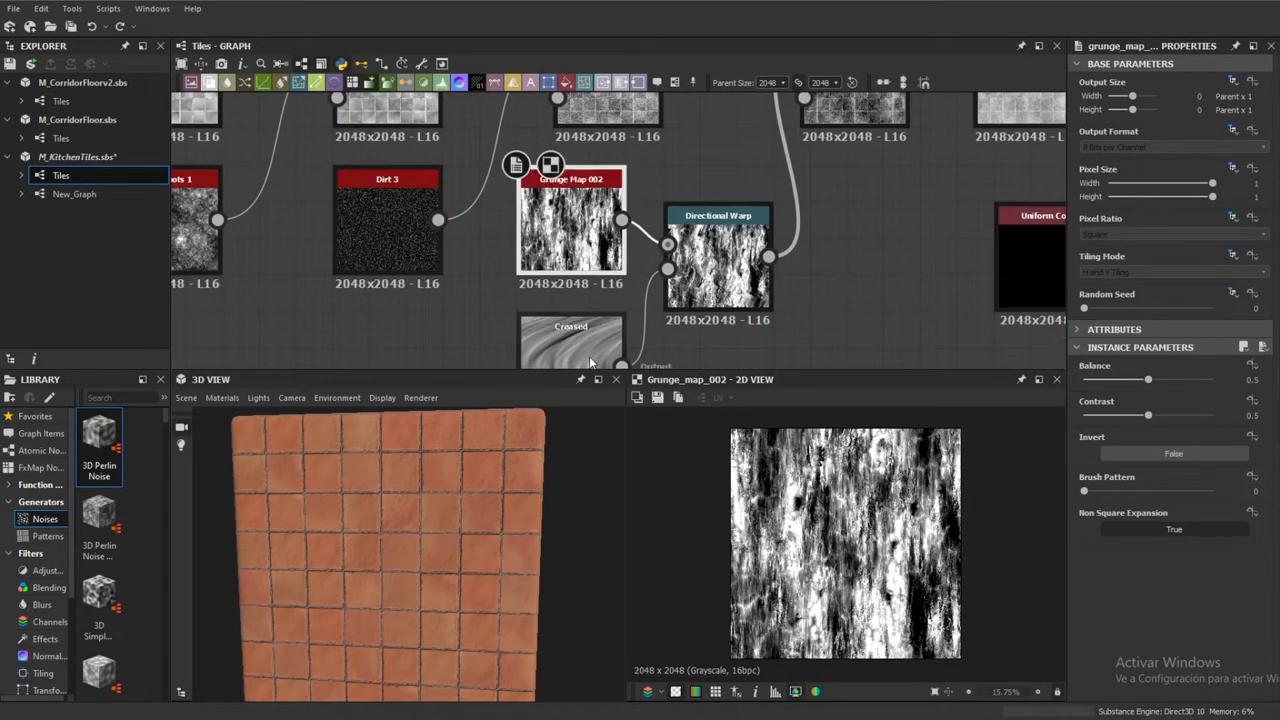
Compare the Creased intensity input with the grunge pattern distorted by the Directional Warp
{"action": "double_click", "coordinate": [575, 320]}
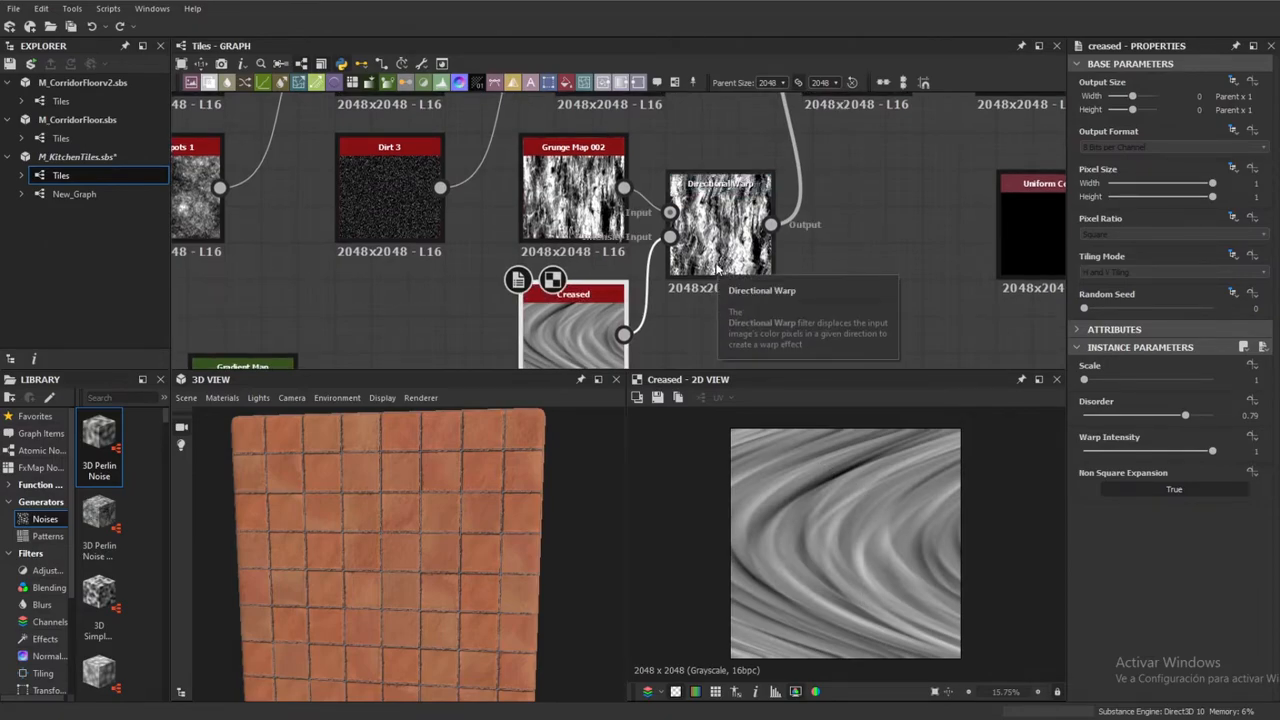
{"action": "left_click", "coordinate": [716, 266]}
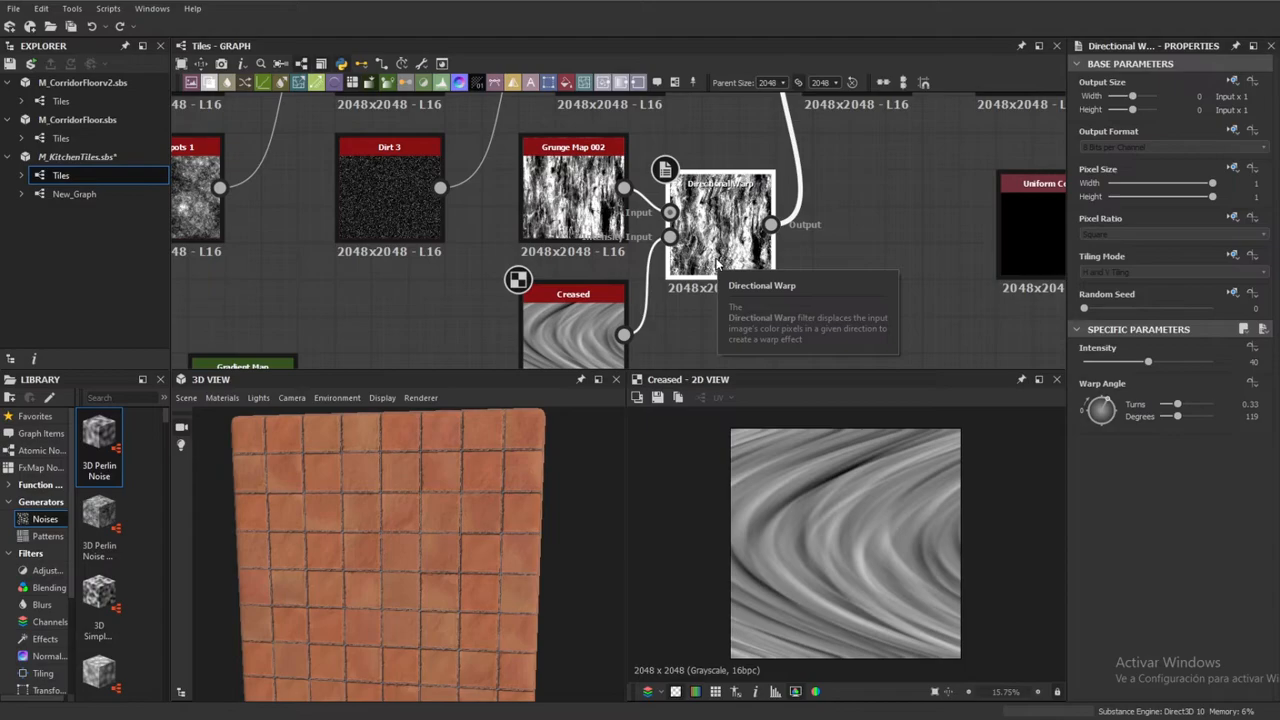
{"action": "double_click", "coordinate": [745, 240]}
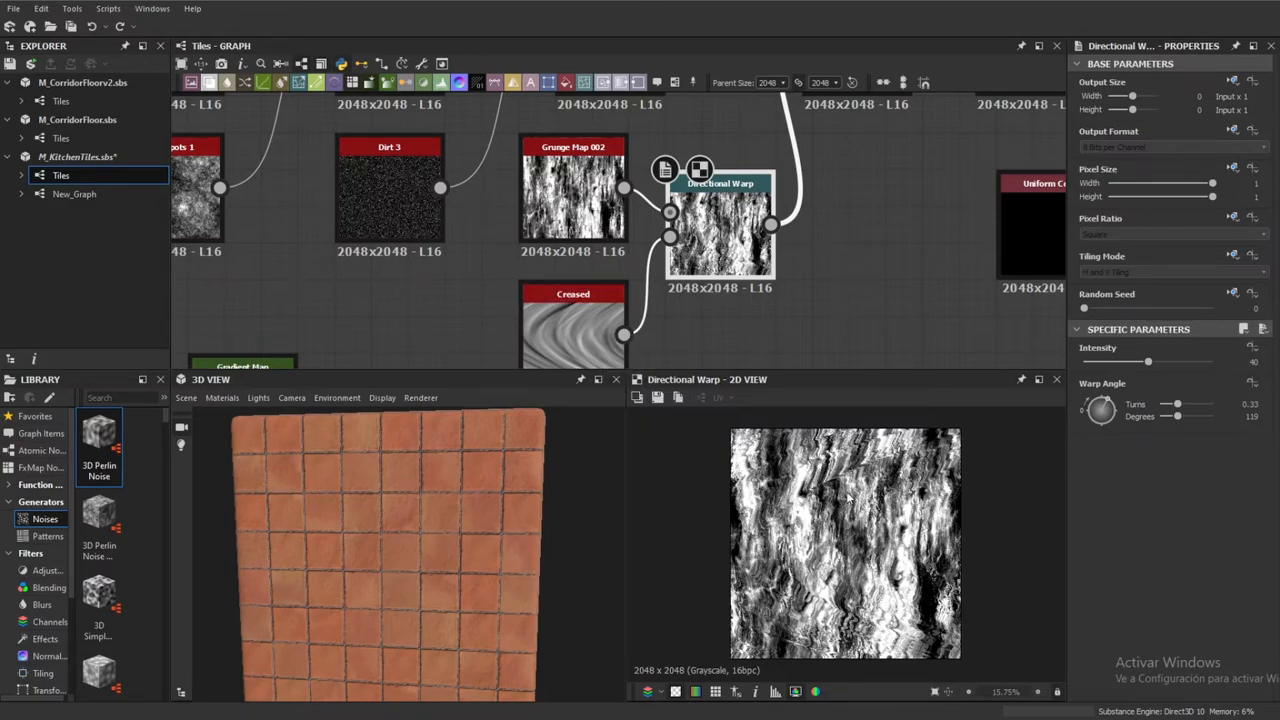
Preview the final Levels node before the Roughness output and review the chain of nodes leading into it
{"action": "middle_click_drag", "start_coordinate": [885, 237], "coordinate": [801, 424]}
{"action": "middle_click_drag", "start_coordinate": [801, 340], "coordinate": [837, 240]}
{"action": "middle_click_drag", "start_coordinate": [841, 192], "coordinate": [692, 247]}
{"action": "double_click", "coordinate": [777, 229]}
{"action": "double_click", "coordinate": [795, 225]}
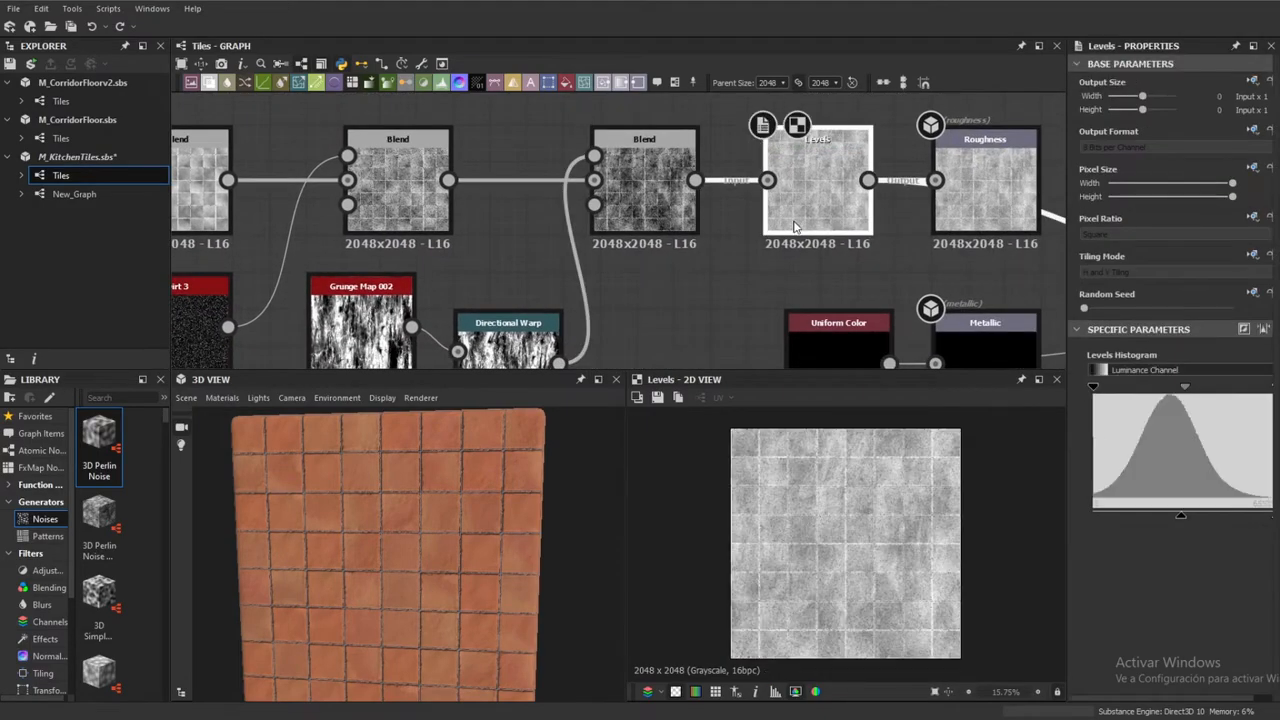
{"action": "scroll", "coordinate": [795, 225], "scroll_direction": "down", "scroll_amount": 4}
{"action": "middle_click_drag", "start_coordinate": [739, 288], "coordinate": [738, 284]}
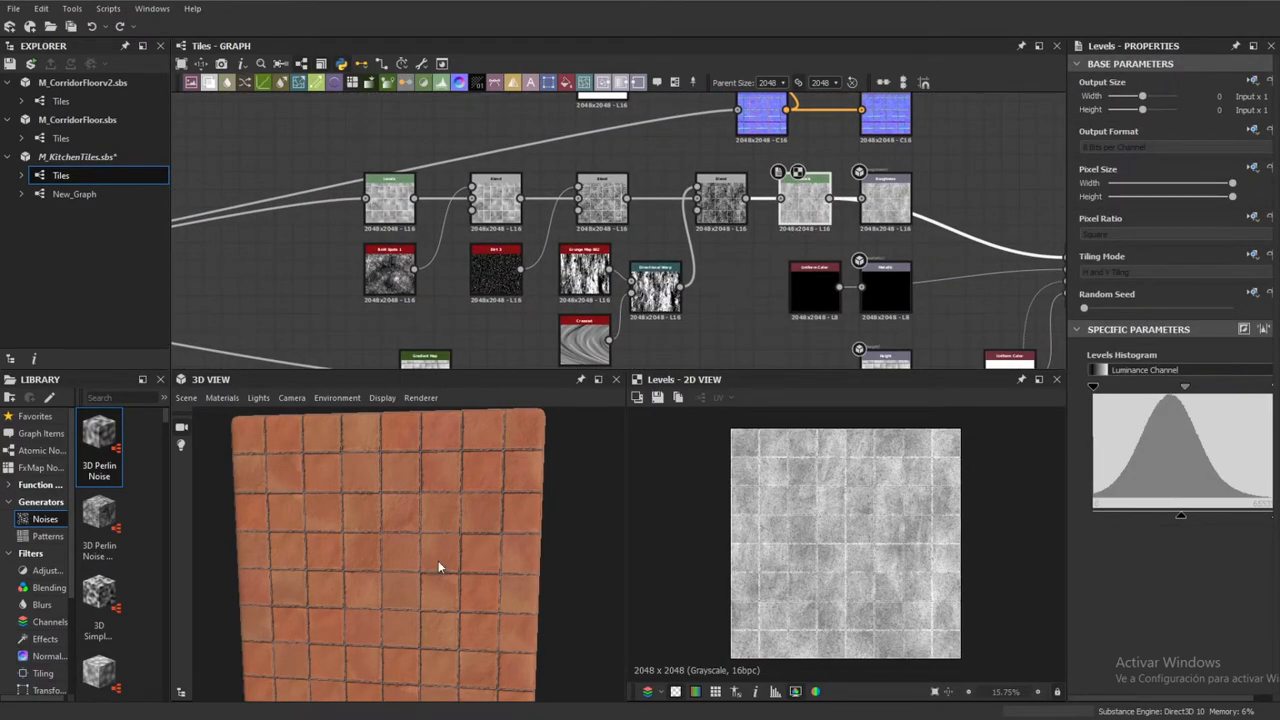
{"action": "scroll", "coordinate": [724, 241], "scroll_direction": "up", "scroll_amount": 1}
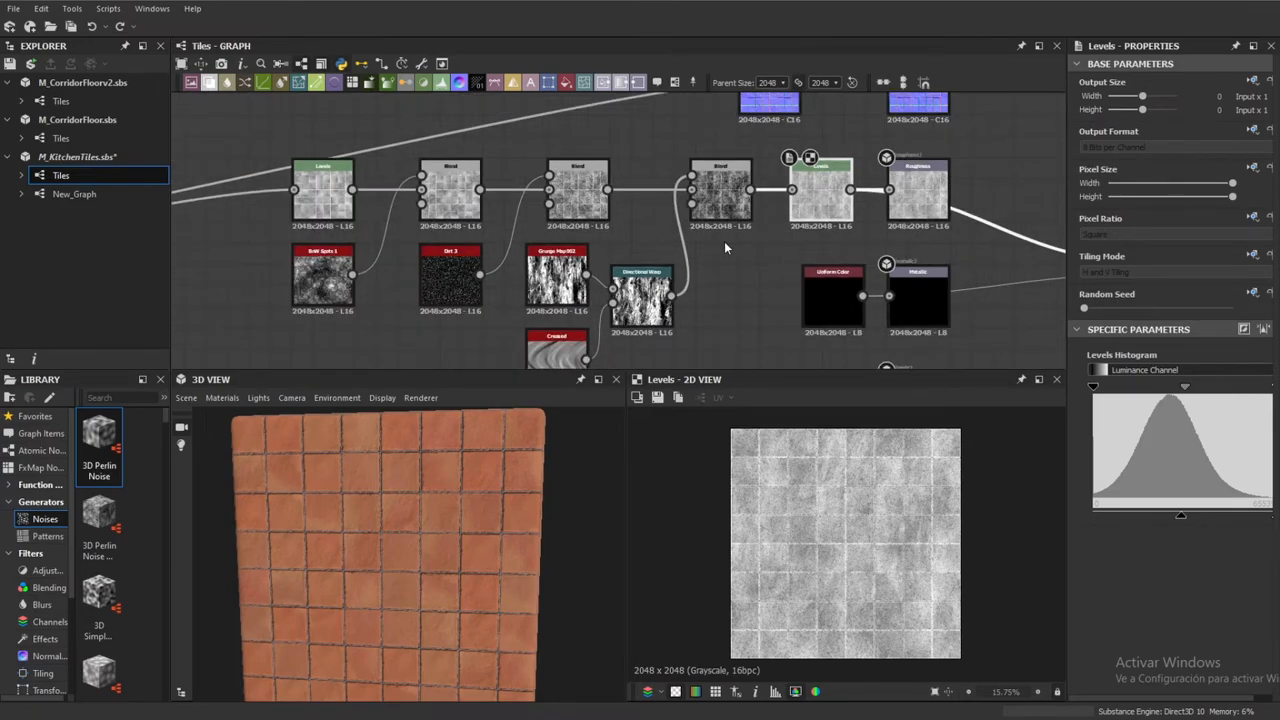
{"action": "middle_click_drag", "start_coordinate": [738, 250], "coordinate": [677, 253]}
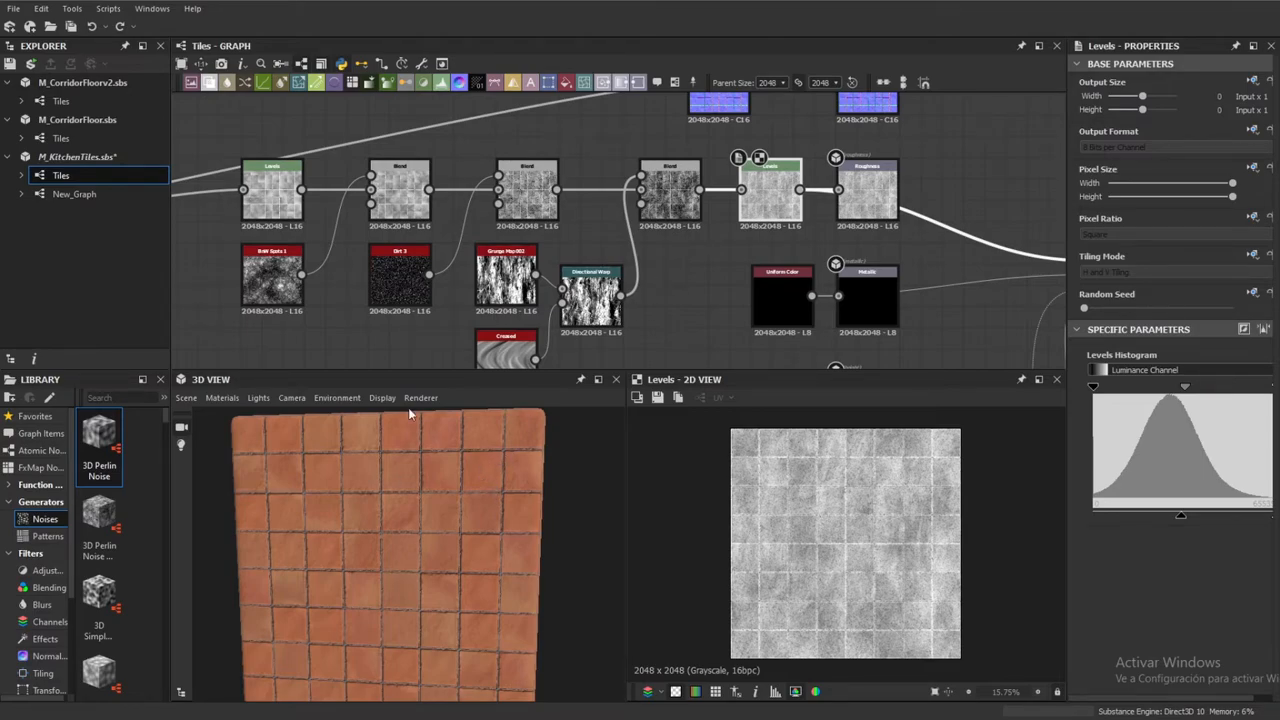
Examine the final Levels result of the roughness branch close up and as a whole
{"action": "middle_click_drag", "start_coordinate": [766, 283], "coordinate": [752, 291]}
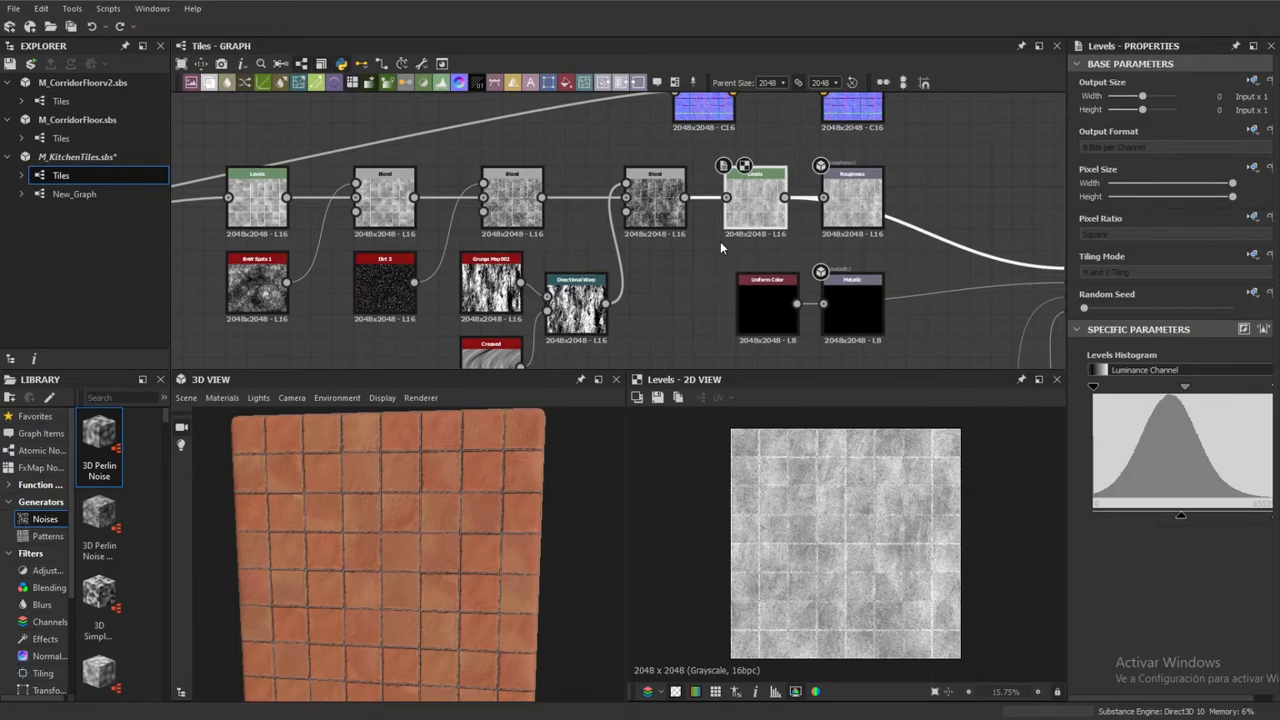
{"action": "scroll", "coordinate": [867, 546], "scroll_direction": "down", "scroll_amount": 2}
{"action": "scroll", "coordinate": [867, 546], "scroll_direction": "up", "scroll_amount": 5}
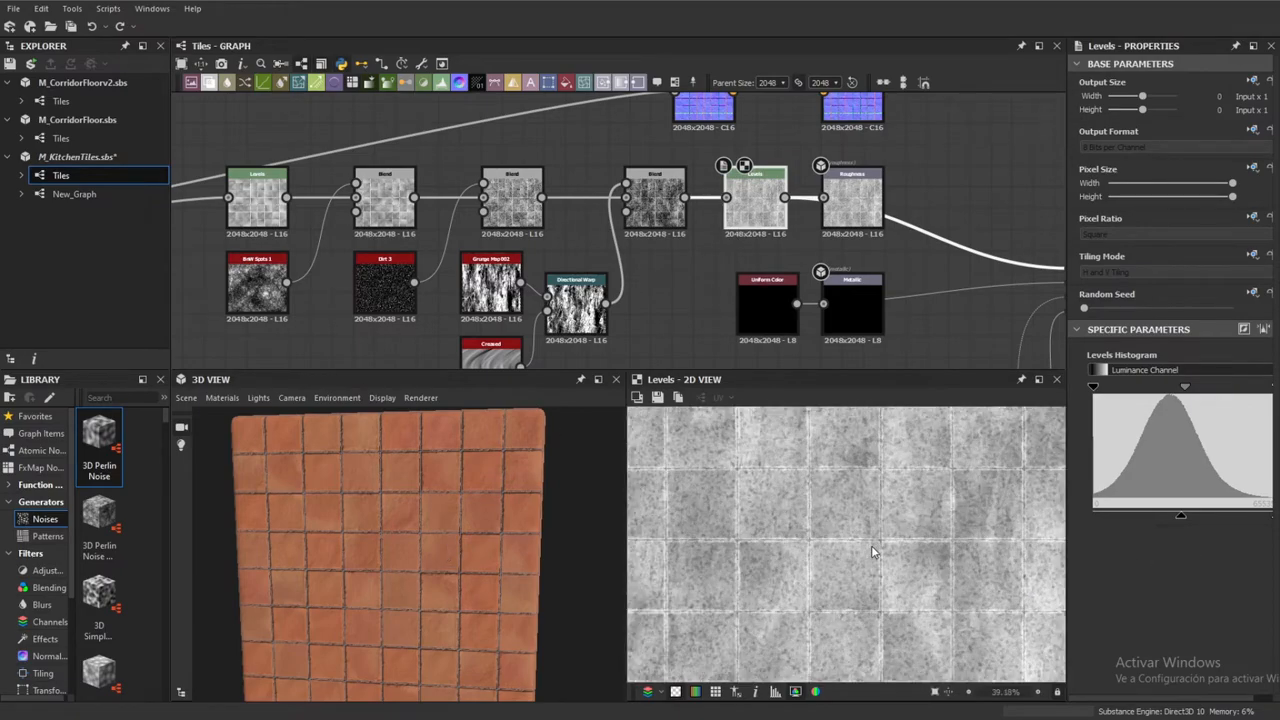
{"action": "scroll", "coordinate": [862, 552], "scroll_direction": "down", "scroll_amount": 3}
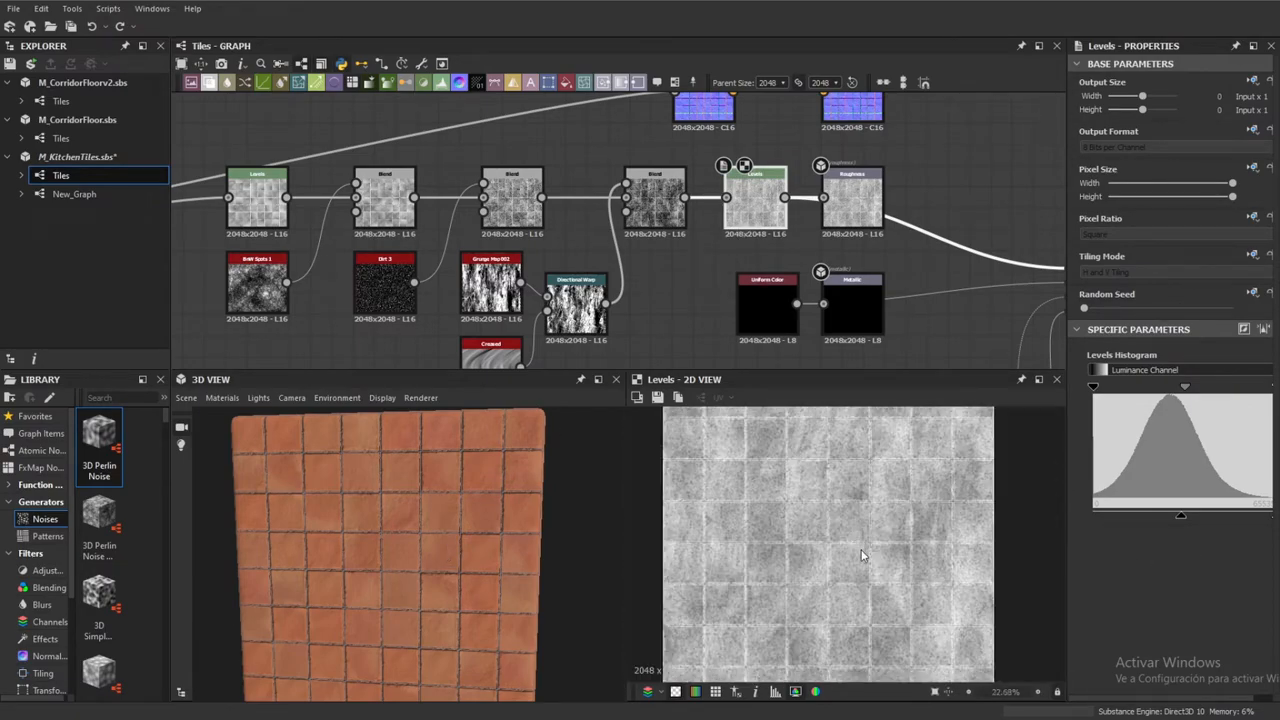
{"action": "scroll", "coordinate": [862, 555], "scroll_direction": "up", "scroll_amount": 2}
Preview the Roughness output and check its link from the final Levels node
{"action": "double_click", "coordinate": [850, 197]}
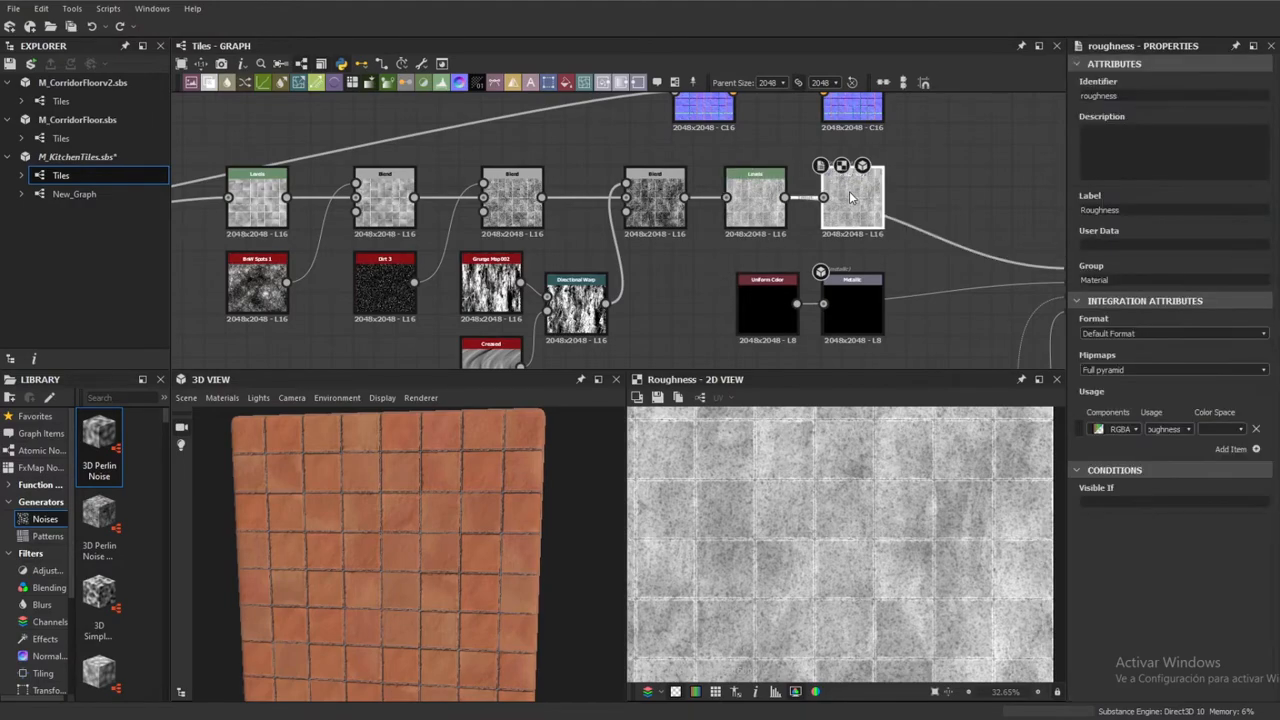
{"action": "scroll", "coordinate": [849, 186], "scroll_direction": "up", "scroll_amount": 5}
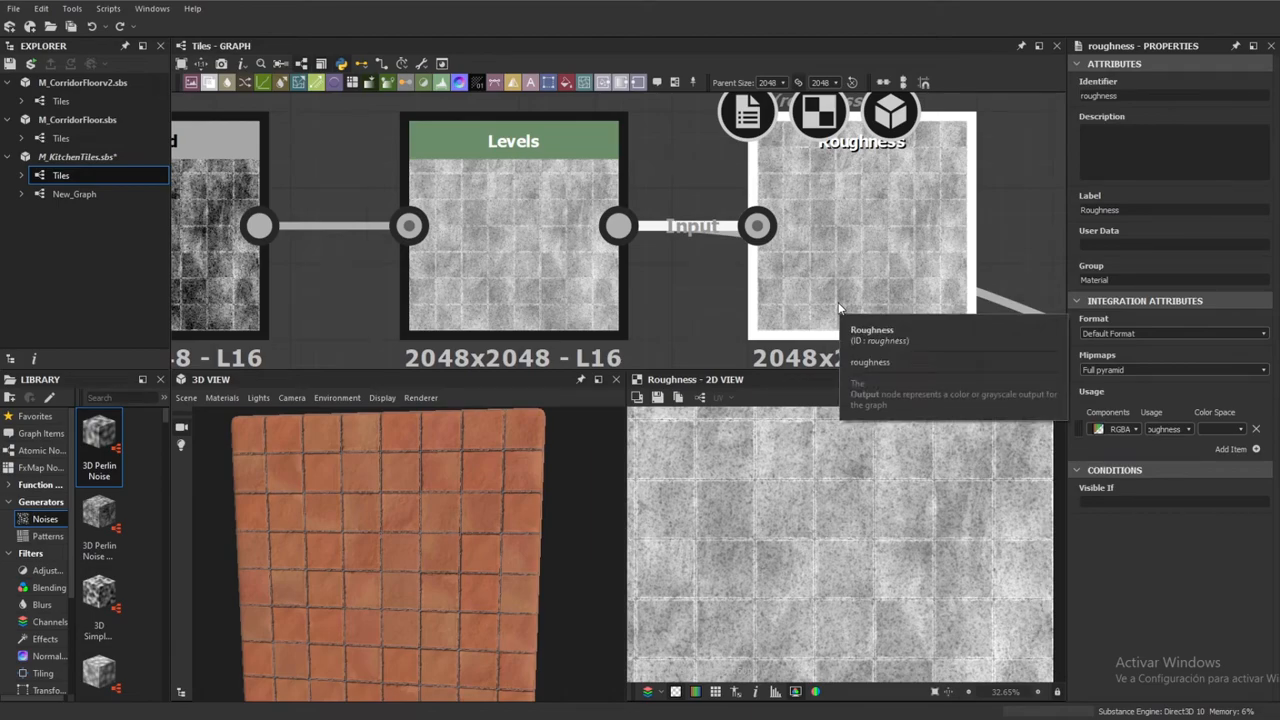
{"action": "scroll", "coordinate": [838, 308], "scroll_direction": "down", "scroll_amount": 6}
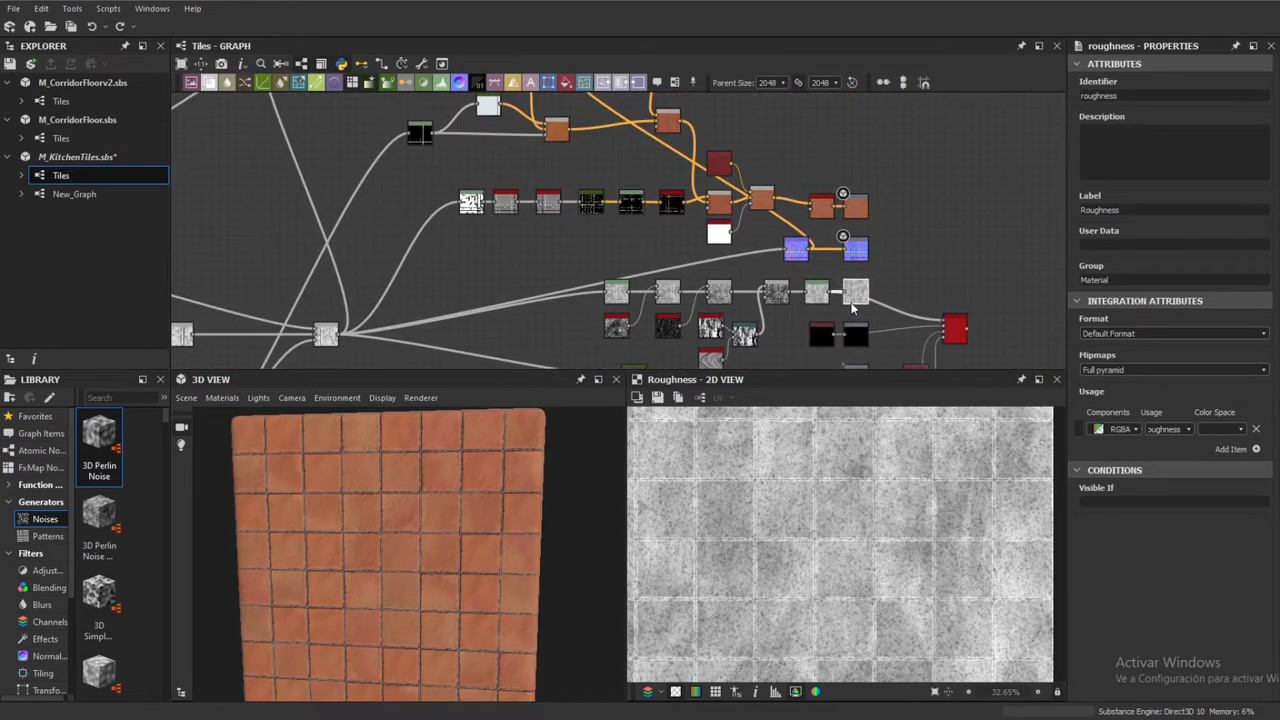
Look over the base colour branch and its connections, then return to the output nodes below the roughness branch
{"action": "middle_click_drag", "start_coordinate": [738, 209], "coordinate": [796, 272]}
{"action": "middle_click_drag", "start_coordinate": [688, 172], "coordinate": [520, 250]}
{"action": "scroll", "coordinate": [520, 250], "scroll_direction": "down", "scroll_amount": 3}
{"action": "scroll", "coordinate": [811, 285], "scroll_direction": "up", "scroll_amount": 5}
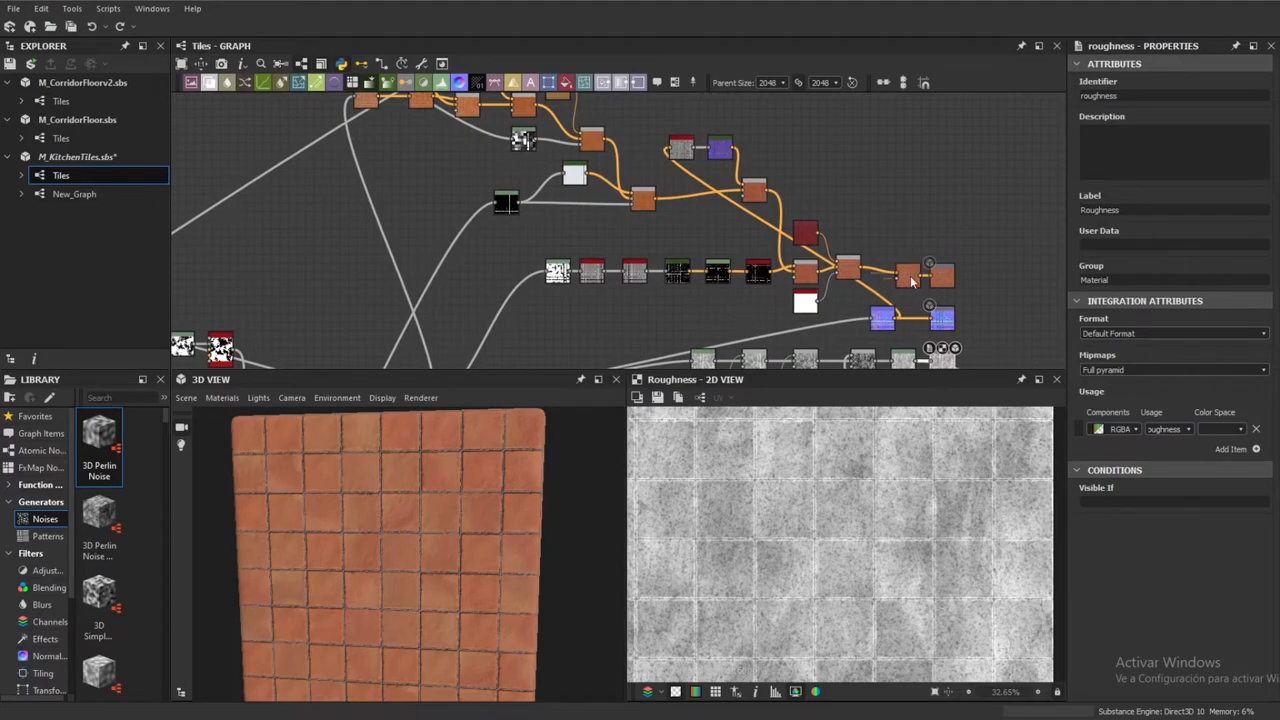
{"action": "scroll", "coordinate": [950, 275], "scroll_direction": "down", "scroll_amount": 2}
{"action": "middle_click_drag", "start_coordinate": [950, 275], "coordinate": [700, 250]}
{"action": "scroll", "coordinate": [657, 250], "scroll_direction": "up", "scroll_amount": 2}
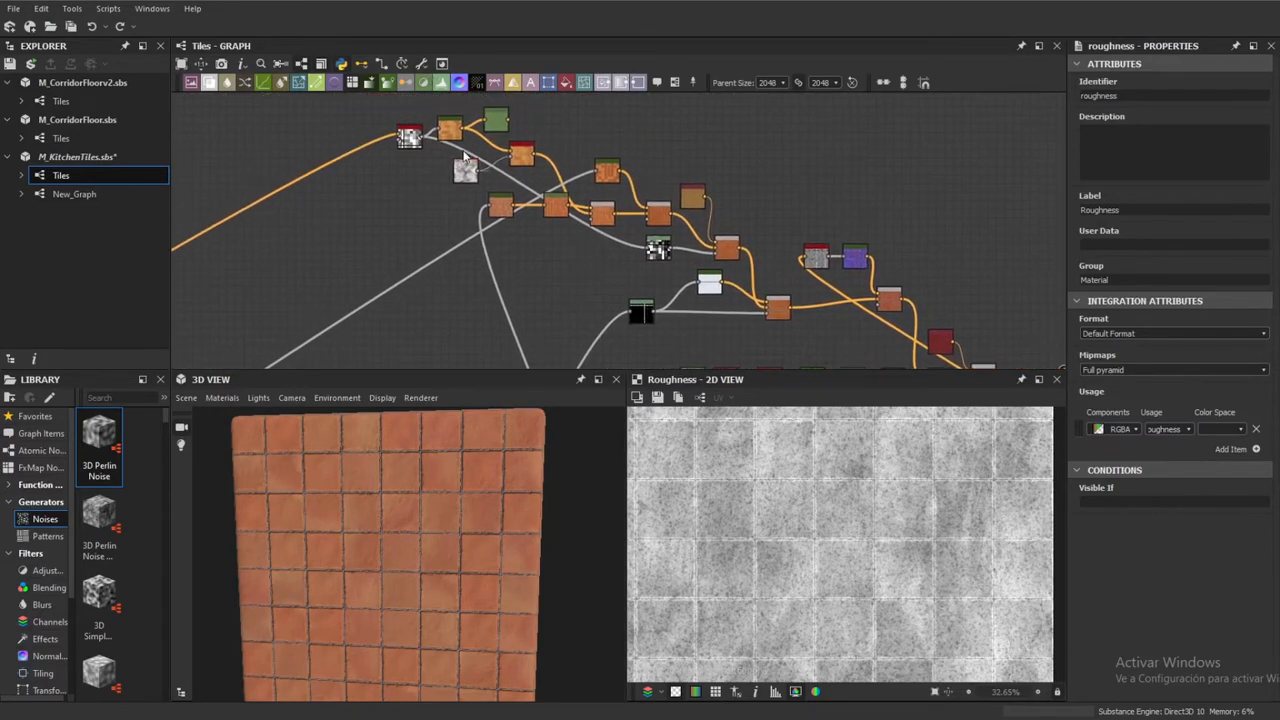
{"action": "scroll", "coordinate": [657, 250], "scroll_direction": "down", "scroll_amount": 2}
{"action": "middle_click_drag", "start_coordinate": [735, 205], "coordinate": [797, 244]}
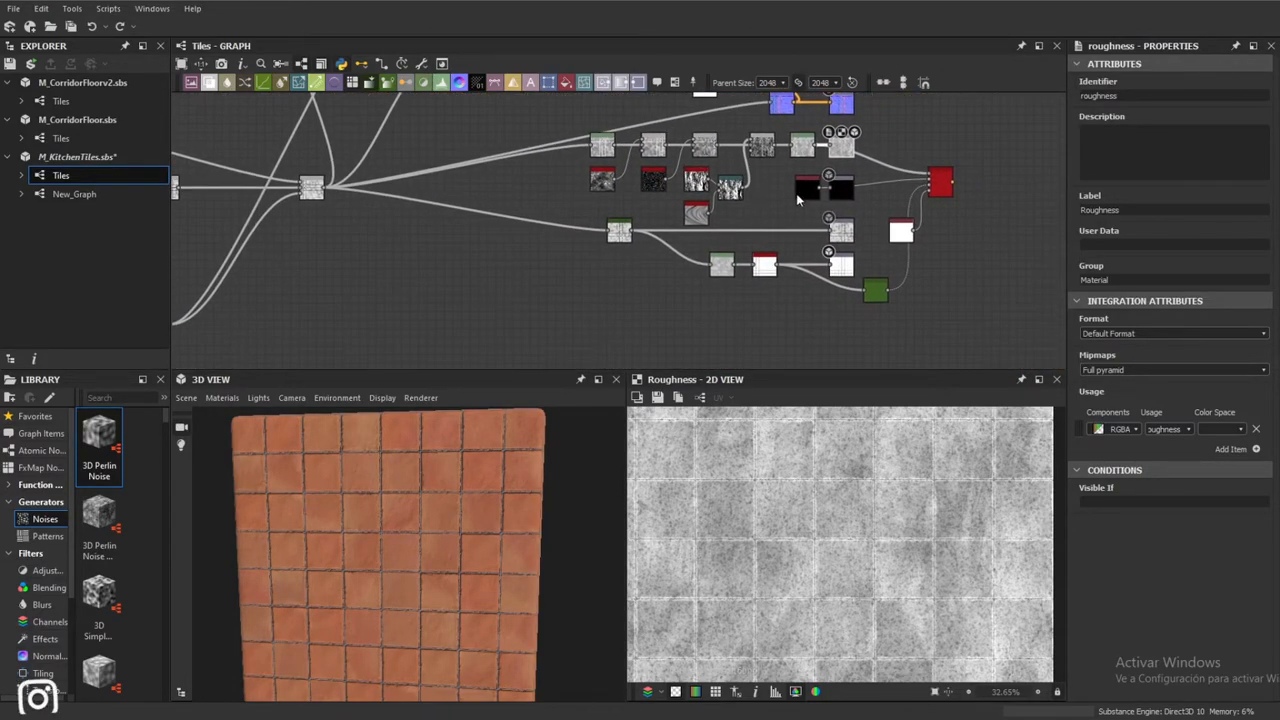
Preview the Height output and examine its connection from the Gradient Map
{"action": "scroll", "coordinate": [797, 244], "scroll_direction": "up", "scroll_amount": 3}
{"action": "double_click", "coordinate": [890, 240]}
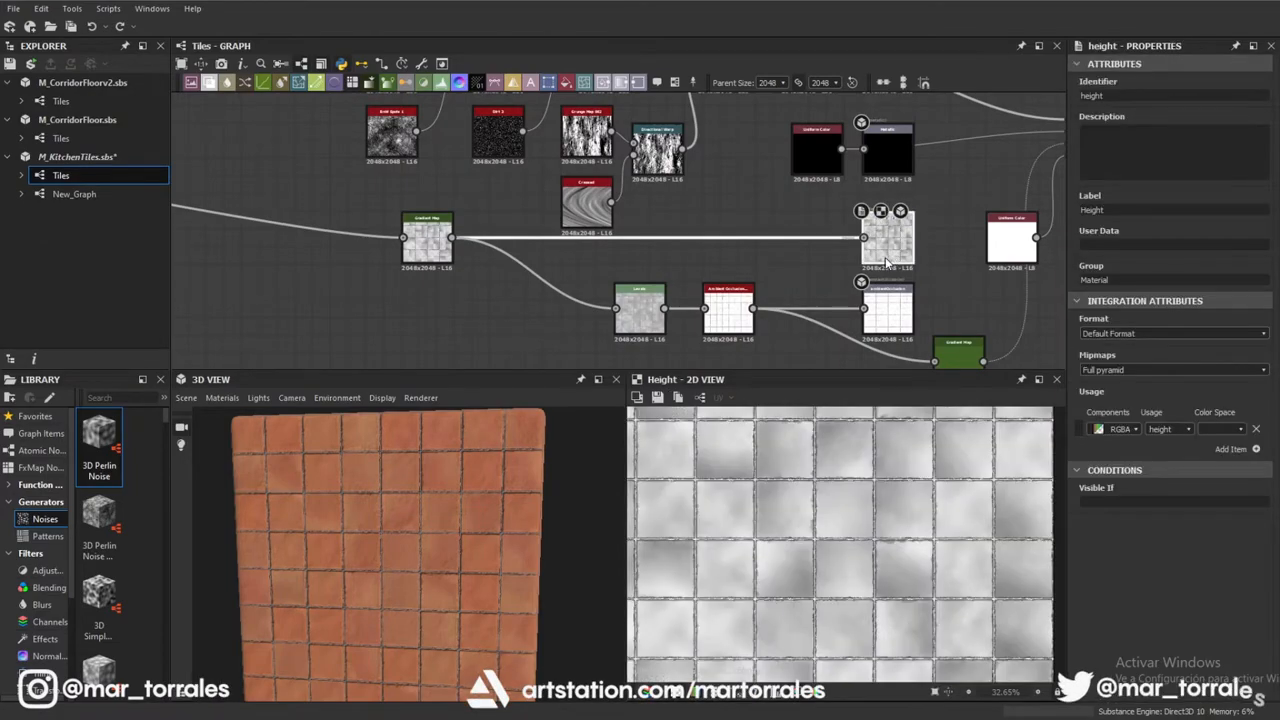
{"action": "scroll", "coordinate": [896, 242], "scroll_direction": "up", "scroll_amount": 5}
{"action": "scroll", "coordinate": [912, 228], "scroll_direction": "down", "scroll_amount": 5}
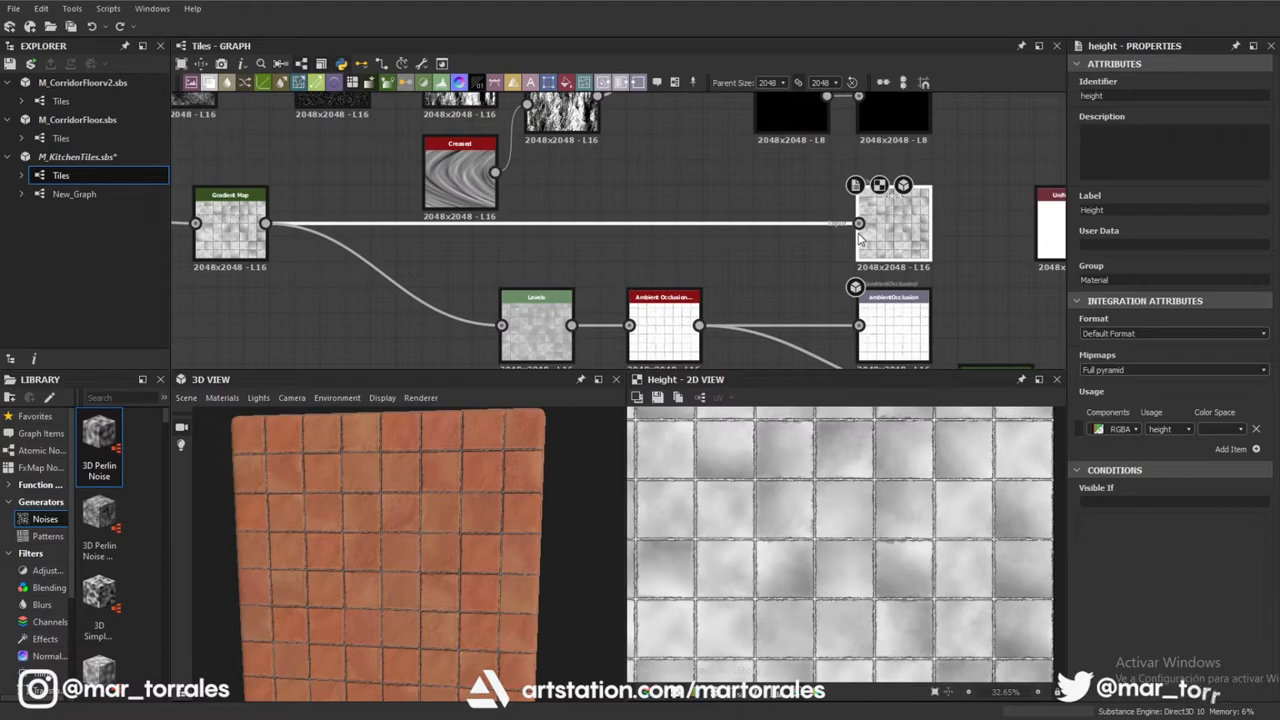
{"action": "scroll", "coordinate": [452, 521], "scroll_direction": "up", "scroll_amount": 5}
{"action": "scroll", "coordinate": [545, 578], "scroll_direction": "down", "scroll_amount": 2}
{"action": "scroll", "coordinate": [384, 549], "scroll_direction": "down", "scroll_amount": 4}
{"action": "scroll", "coordinate": [400, 450], "scroll_direction": "up", "scroll_amount": 4}
Preview the Gradient Map feeding the Height output and review its greyscale gradient and outgoing connections
{"action": "middle_click_drag", "start_coordinate": [402, 295], "coordinate": [533, 298]}
{"action": "double_click", "coordinate": [361, 248]}
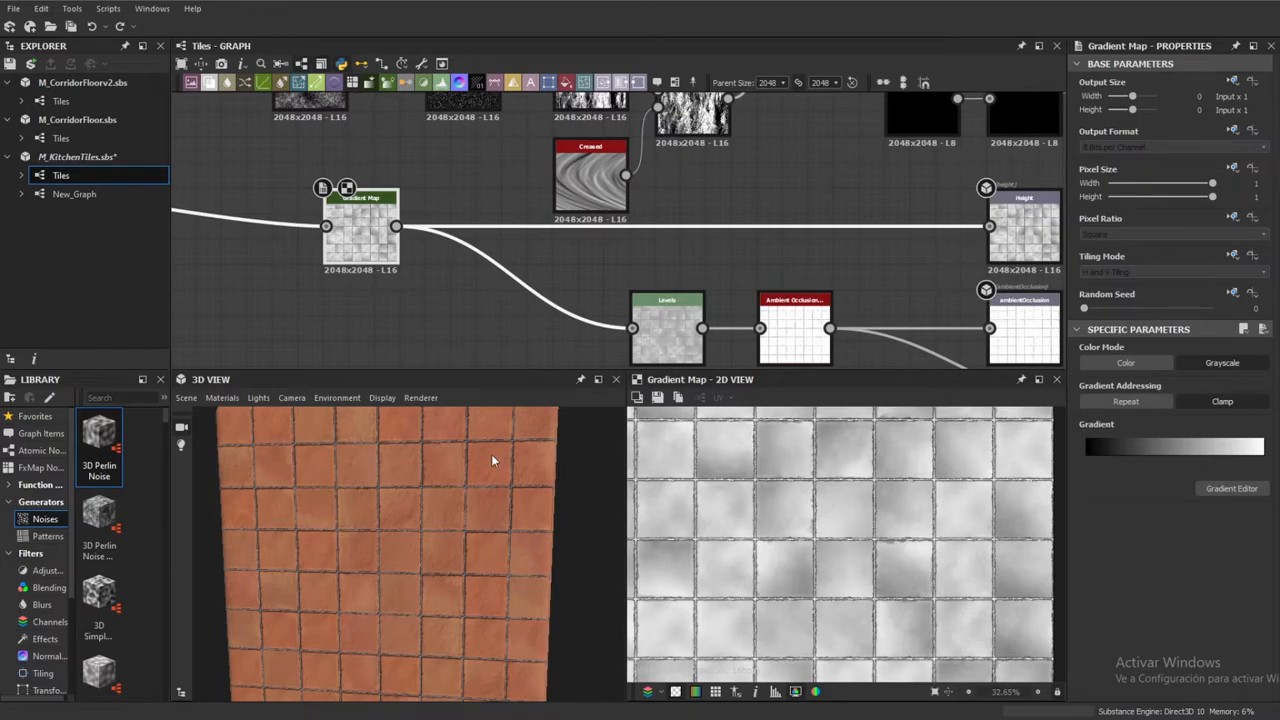
{"action": "scroll", "coordinate": [458, 316], "scroll_direction": "down", "scroll_amount": 3}
{"action": "scroll", "coordinate": [432, 300], "scroll_direction": "up", "scroll_amount": 4}
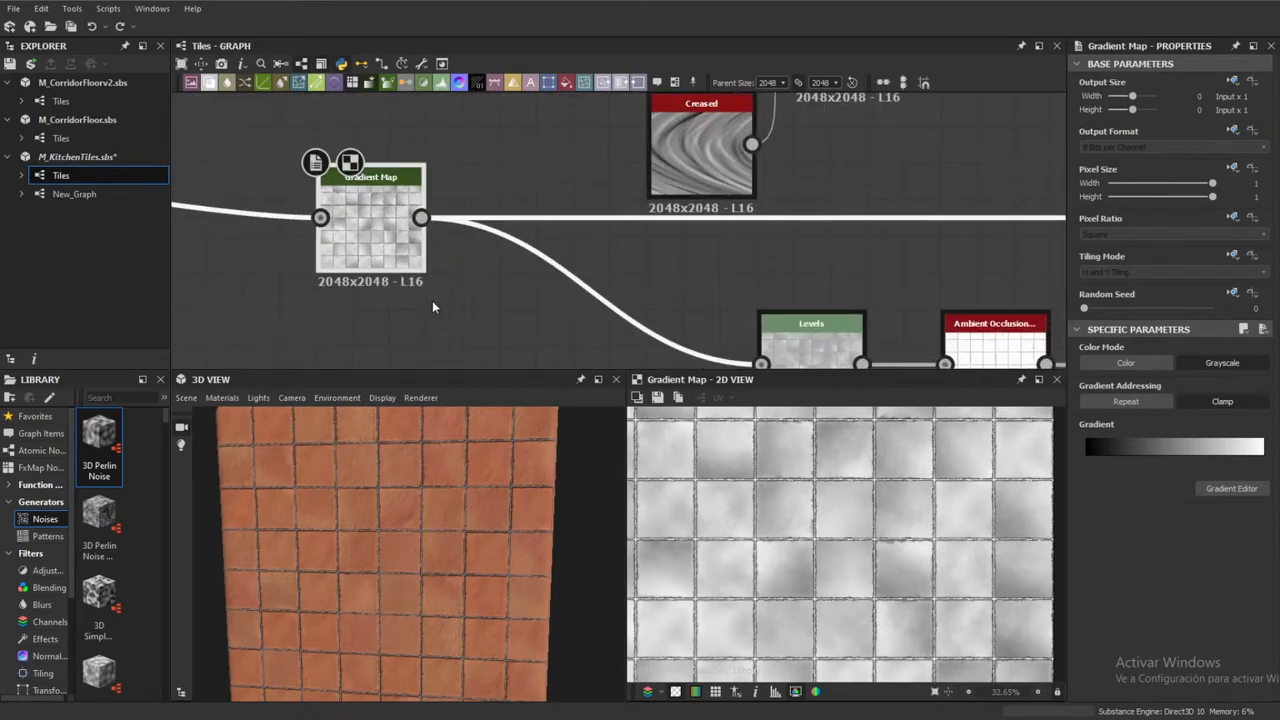
{"action": "scroll", "coordinate": [432, 307], "scroll_direction": "down", "scroll_amount": 2}
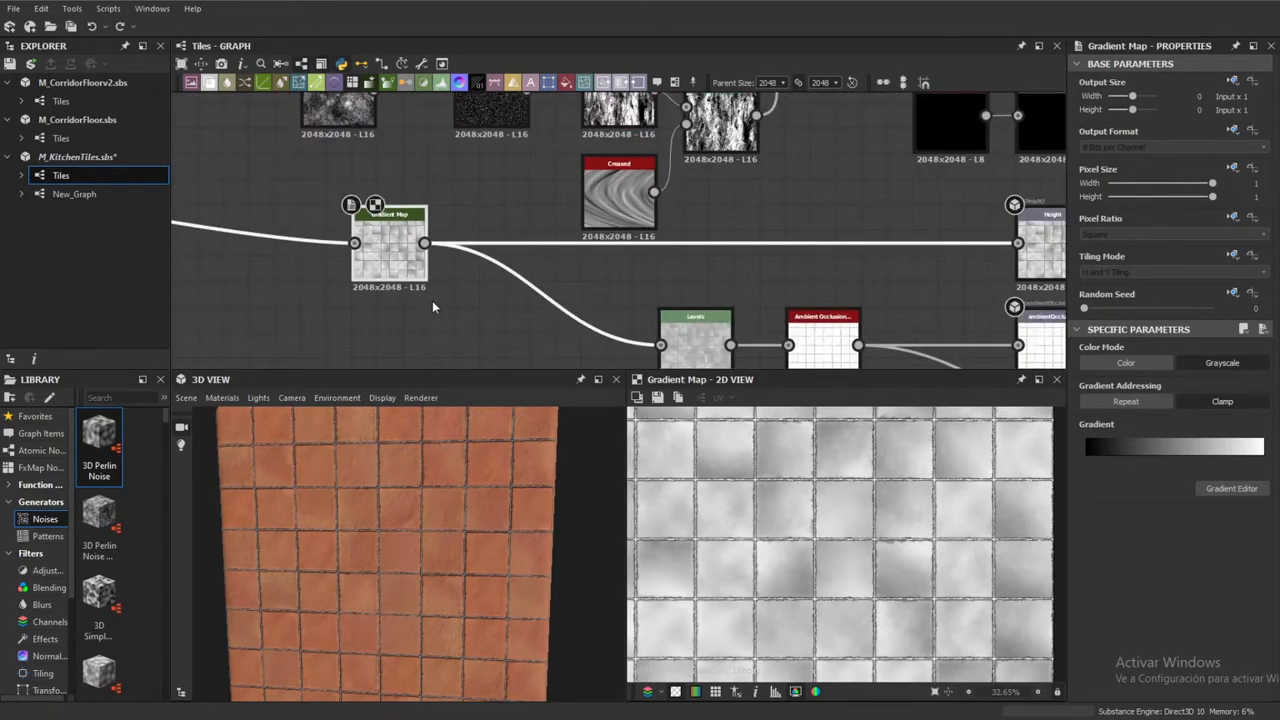
{"action": "scroll", "coordinate": [432, 307], "scroll_direction": "down", "scroll_amount": 2}
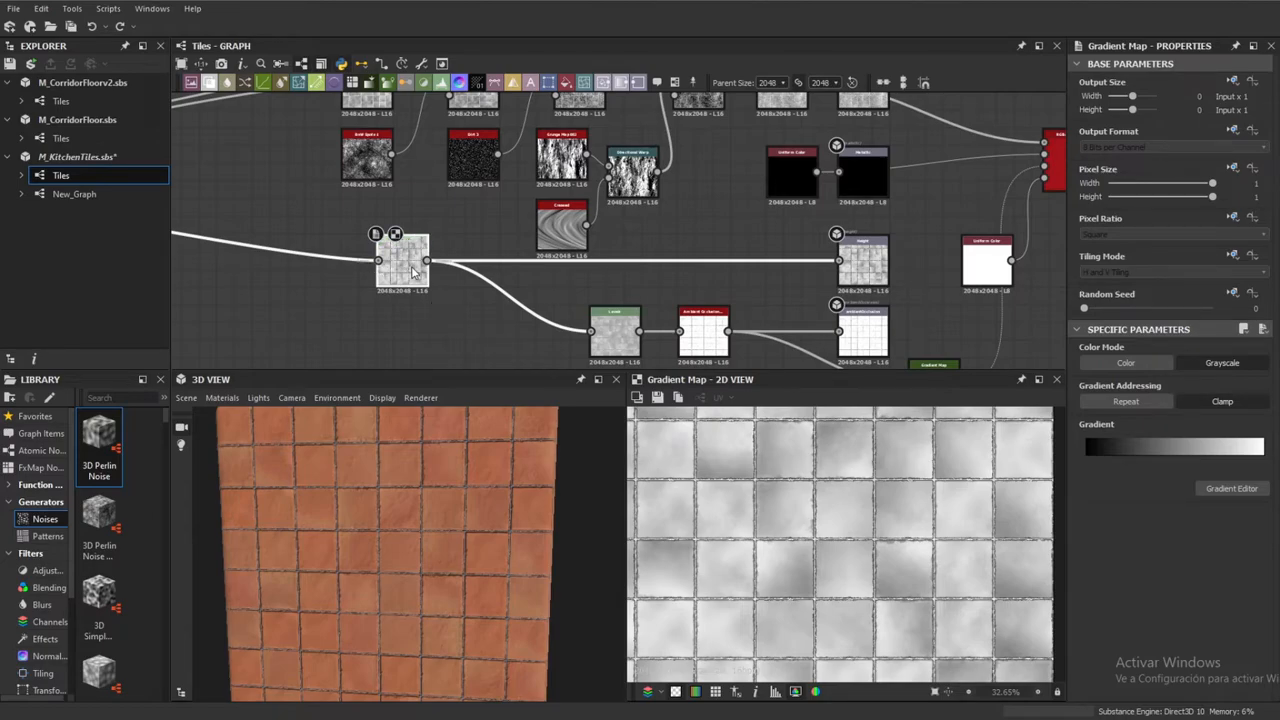
{"action": "scroll", "coordinate": [440, 230], "scroll_direction": "up", "scroll_amount": 2}
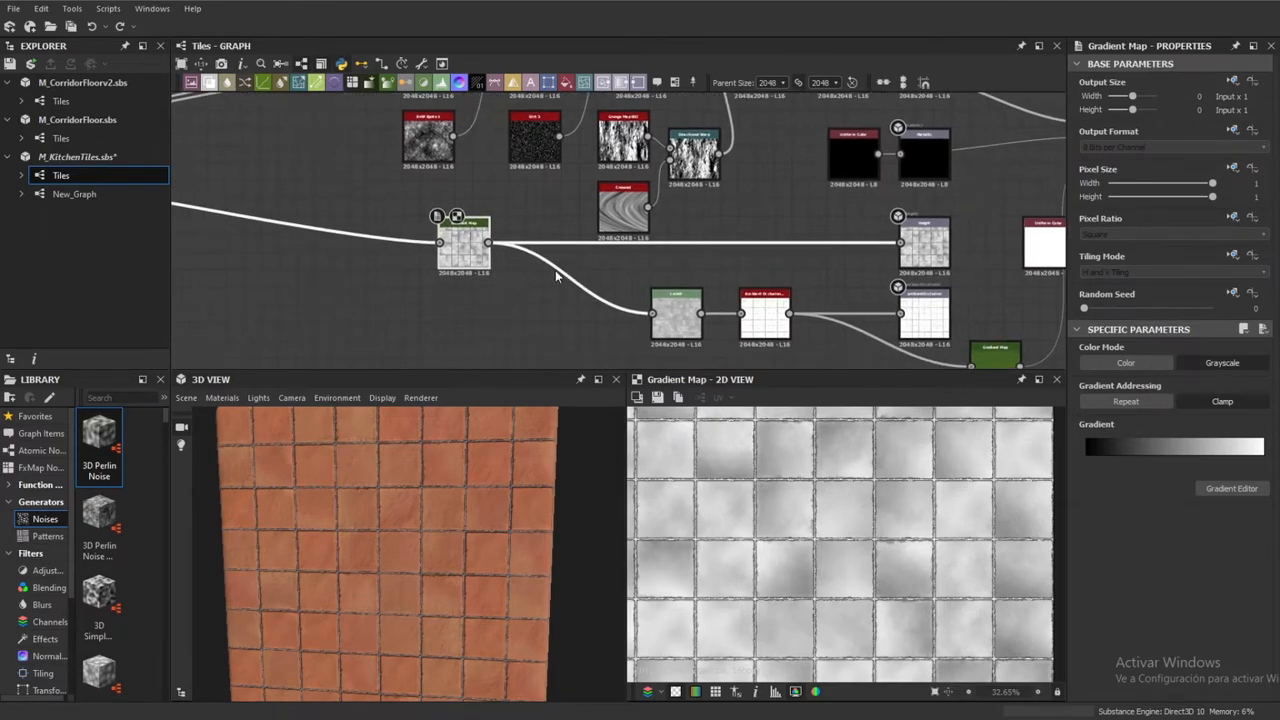
{"action": "scroll", "coordinate": [445, 222], "scroll_direction": "up", "scroll_amount": 3}
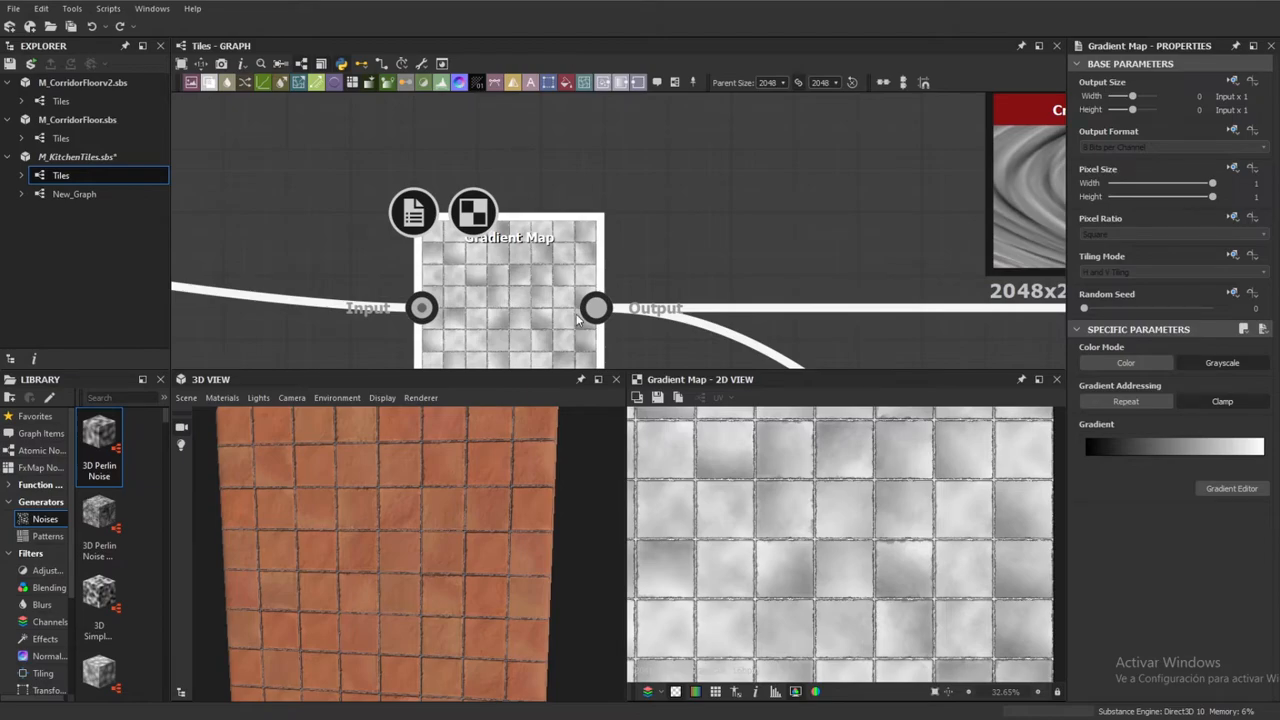
Preview the Height output again and compare it with the tiles on the 3D model
{"action": "scroll", "coordinate": [642, 276], "scroll_direction": "down", "scroll_amount": 5}
{"action": "middle_click_drag", "start_coordinate": [716, 299], "coordinate": [604, 284]}
{"action": "left_click", "coordinate": [884, 268]}
{"action": "scroll", "coordinate": [860, 272], "scroll_direction": "up", "scroll_amount": 4}
{"action": "scroll", "coordinate": [810, 298], "scroll_direction": "down", "scroll_amount": 3}
{"action": "middle_click_drag", "start_coordinate": [810, 298], "coordinate": [826, 261]}
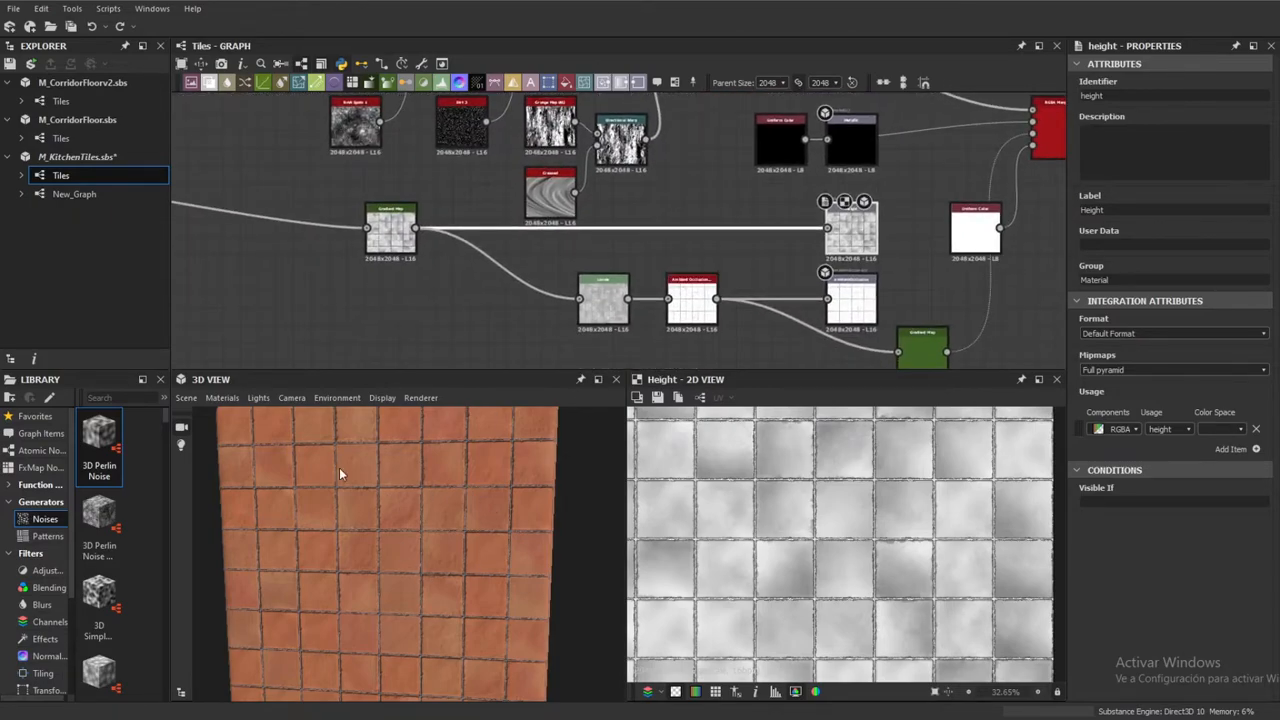
{"action": "scroll", "coordinate": [397, 557], "scroll_direction": "down", "scroll_amount": 3}
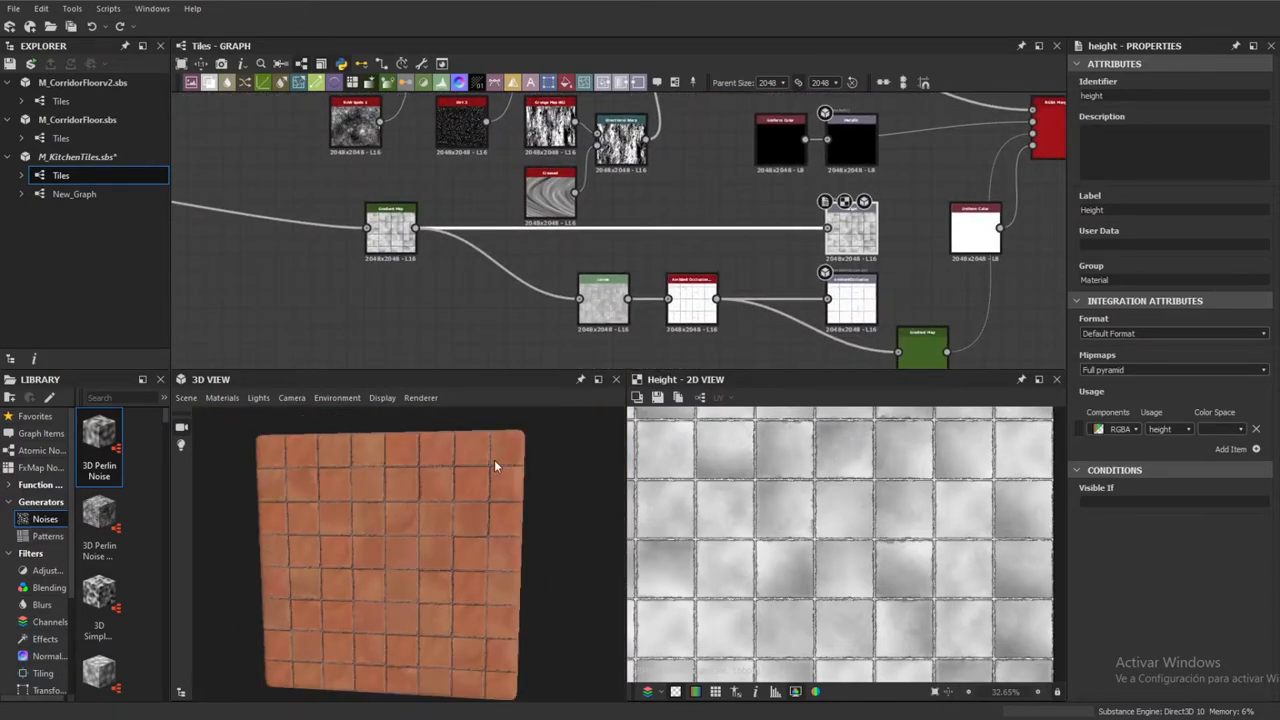
Preview the Gradient Map before the Height output again and trace its incoming connection
{"action": "middle_click_drag", "start_coordinate": [670, 288], "coordinate": [661, 267]}
{"action": "scroll", "coordinate": [400, 198], "scroll_direction": "up", "scroll_amount": 2}
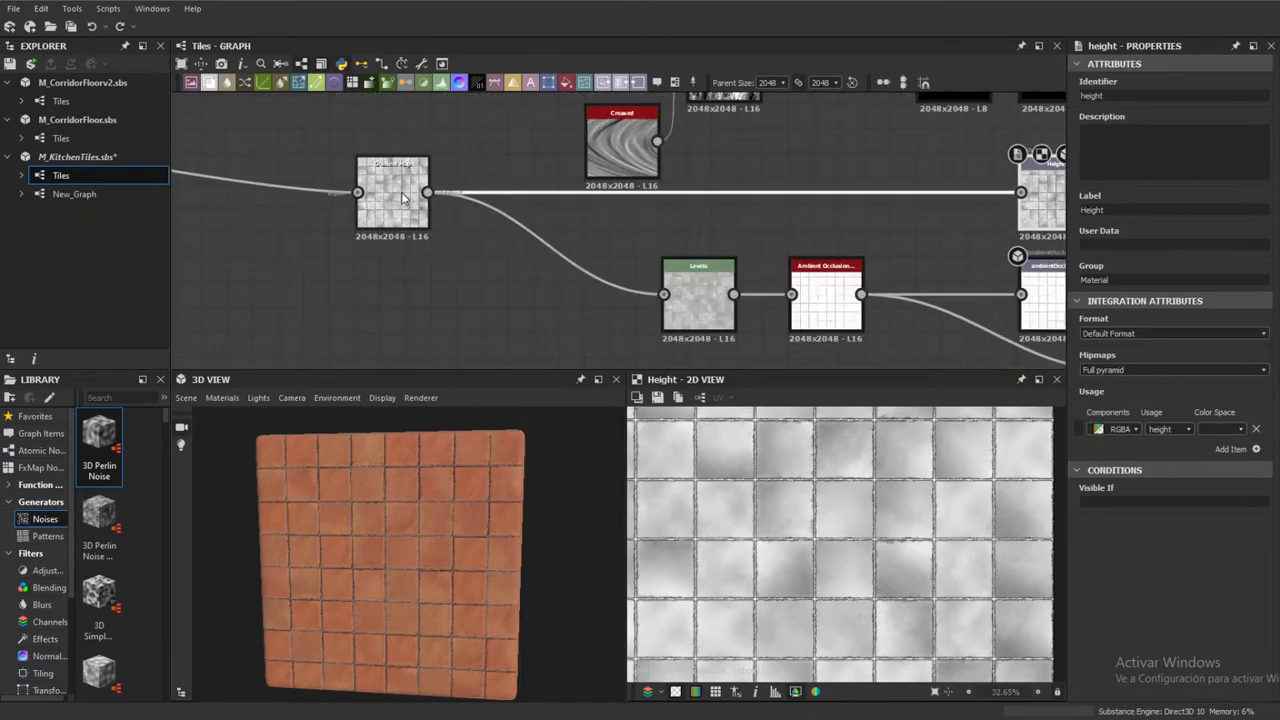
{"action": "left_click", "coordinate": [402, 198]}
{"action": "middle_click_drag", "start_coordinate": [402, 198], "coordinate": [970, 358]}
{"action": "scroll", "coordinate": [660, 314], "scroll_direction": "down", "scroll_amount": 1}
{"action": "left_click", "coordinate": [394, 318]}
{"action": "middle_click_drag", "start_coordinate": [637, 346], "coordinate": [256, 222]}
{"action": "left_click", "coordinate": [766, 290]}
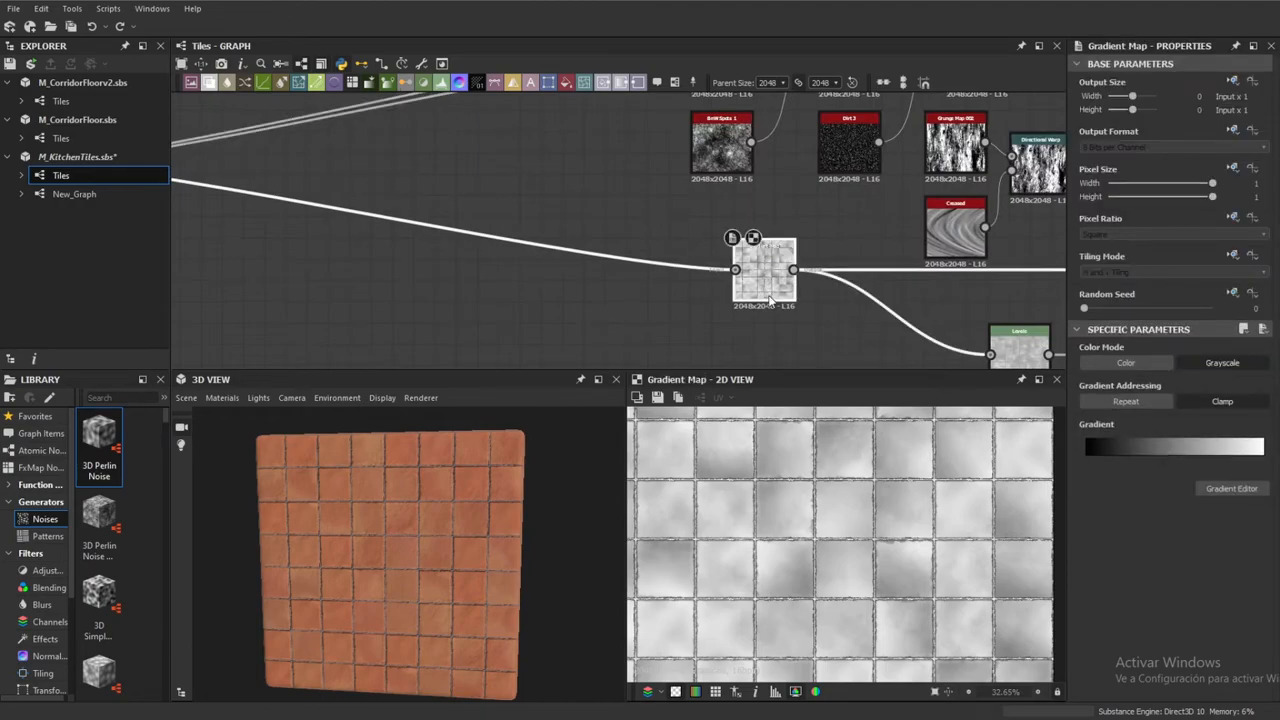
{"action": "middle_click_drag", "start_coordinate": [800, 326], "coordinate": [720, 308]}
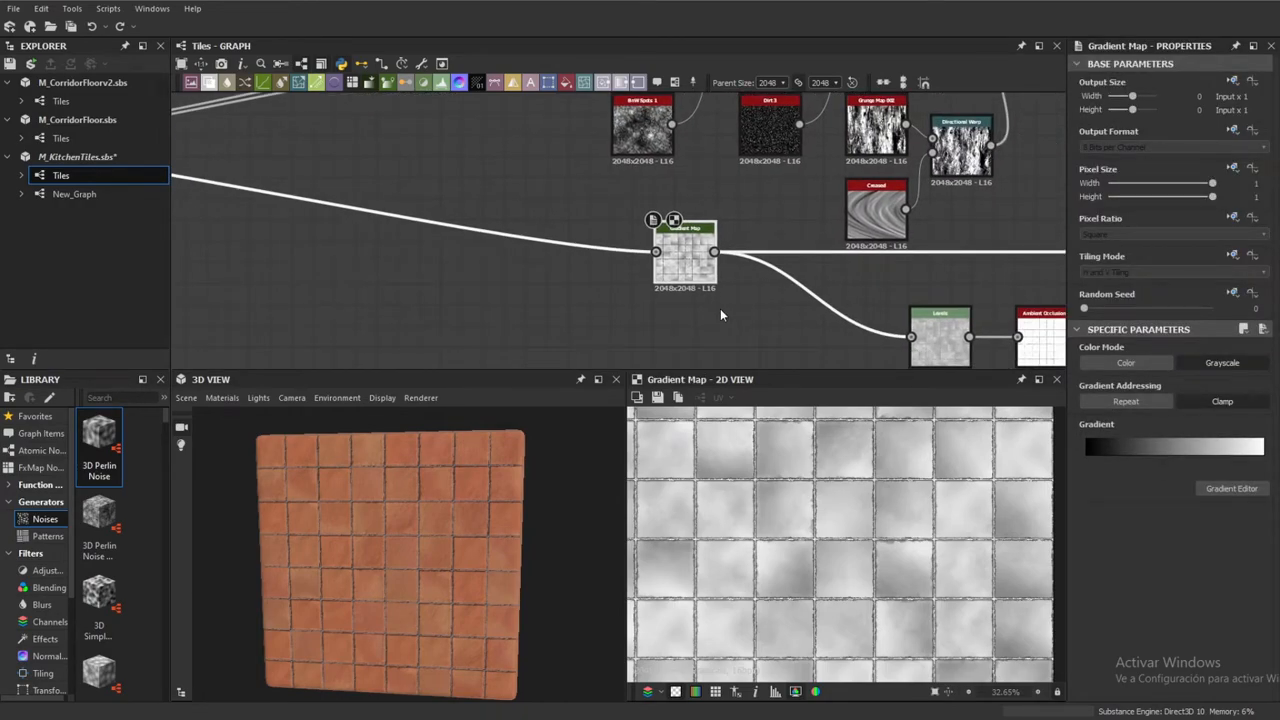
Follow the Gradient Map's second branch and preview the Levels node ahead of the Ambient Occlusion node
{"action": "middle_click_drag", "start_coordinate": [747, 287], "coordinate": [484, 185]}
{"action": "scroll", "coordinate": [808, 543], "scroll_direction": "down", "scroll_amount": 3}
{"action": "scroll", "coordinate": [810, 545], "scroll_direction": "up", "scroll_amount": 2}
{"action": "scroll", "coordinate": [840, 552], "scroll_direction": "down", "scroll_amount": 1}
{"action": "scroll", "coordinate": [846, 556], "scroll_direction": "up", "scroll_amount": 4}
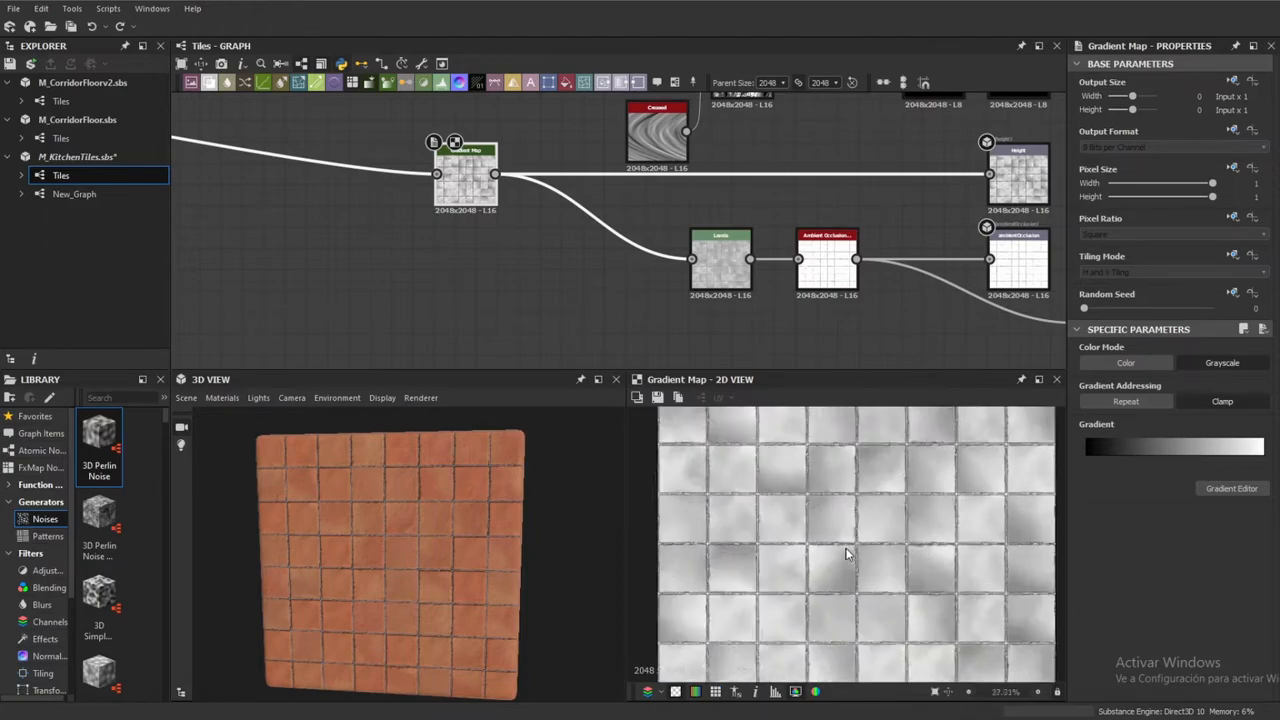
{"action": "double_click", "coordinate": [708, 291]}
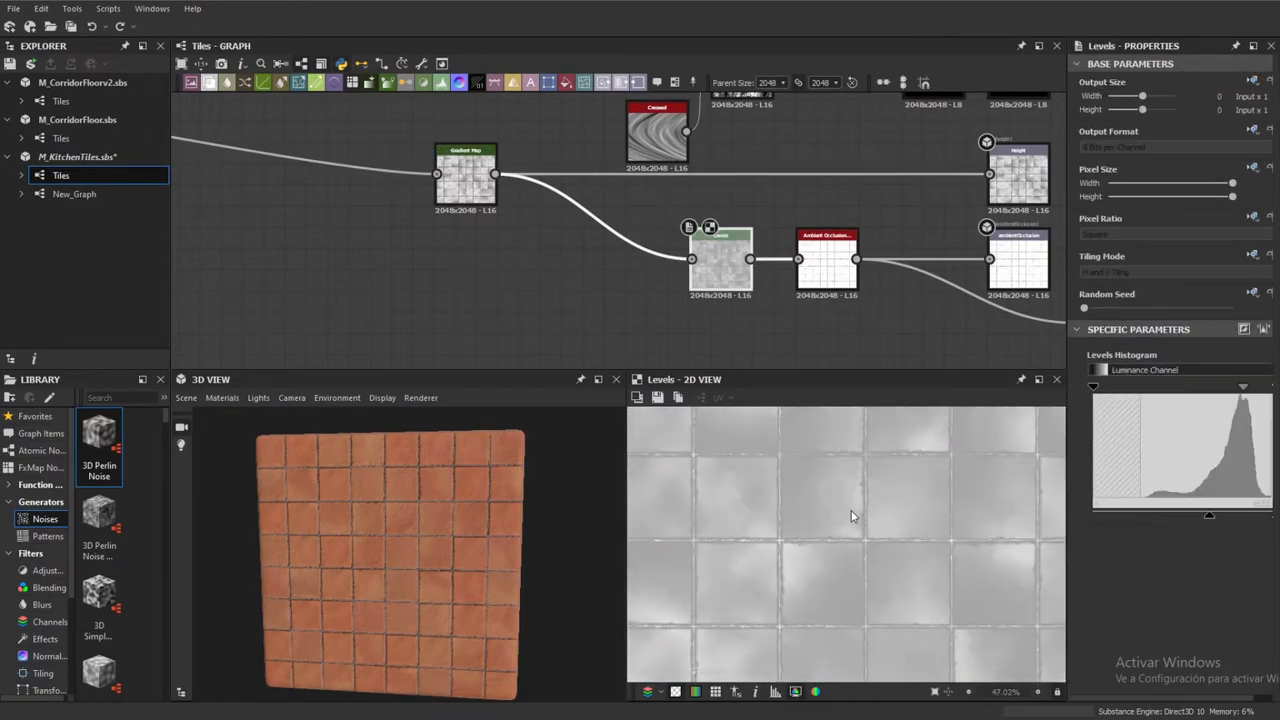
Preview the Ambient Occlusion node, inspecting its parameters and the shading along the tile joints
{"action": "left_click", "coordinate": [832, 282]}
{"action": "double_click", "coordinate": [832, 282]}
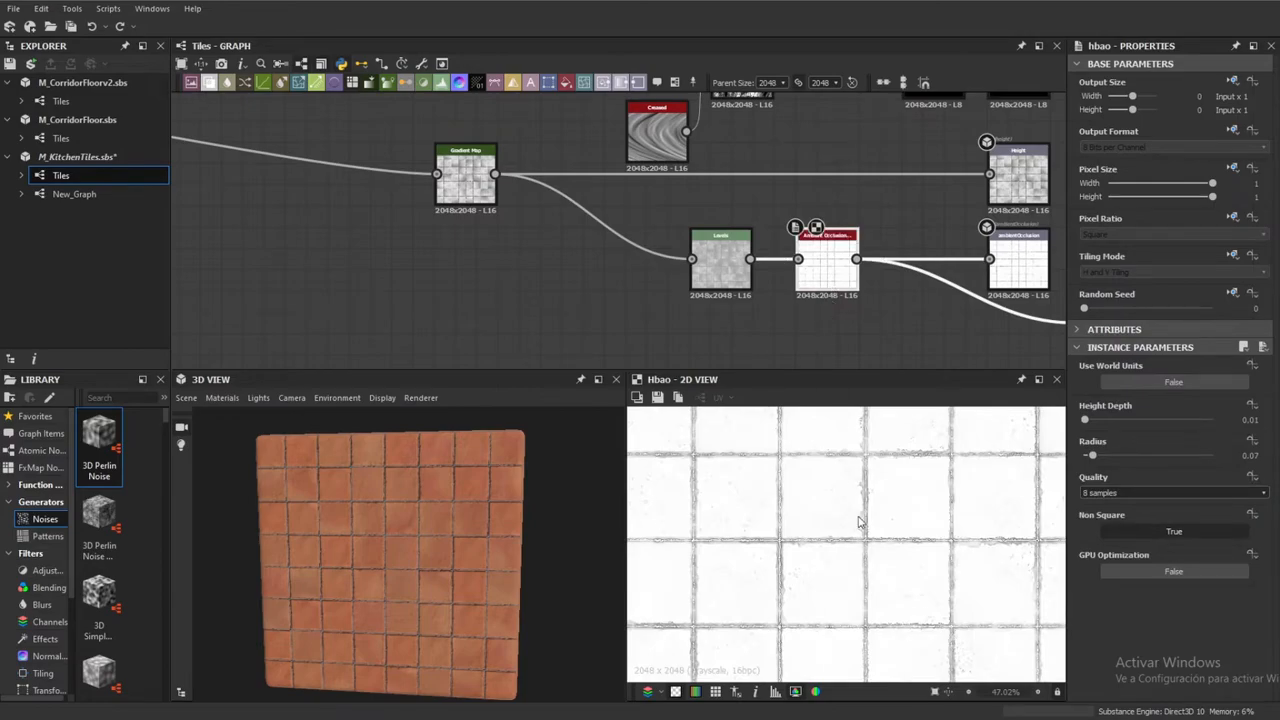
{"action": "scroll", "coordinate": [820, 522], "scroll_direction": "down", "scroll_amount": 3}
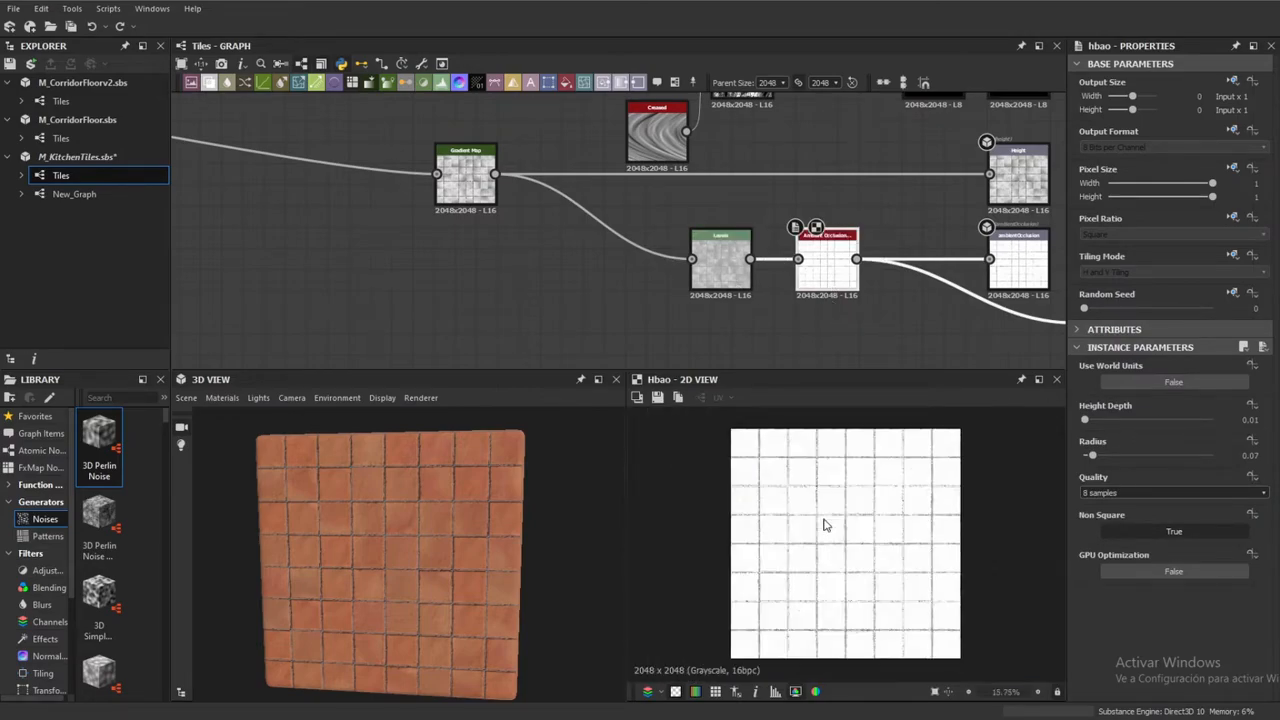
{"action": "scroll", "coordinate": [845, 556], "scroll_direction": "up", "scroll_amount": 3}
{"action": "middle_click_drag", "start_coordinate": [975, 255], "coordinate": [790, 213]}
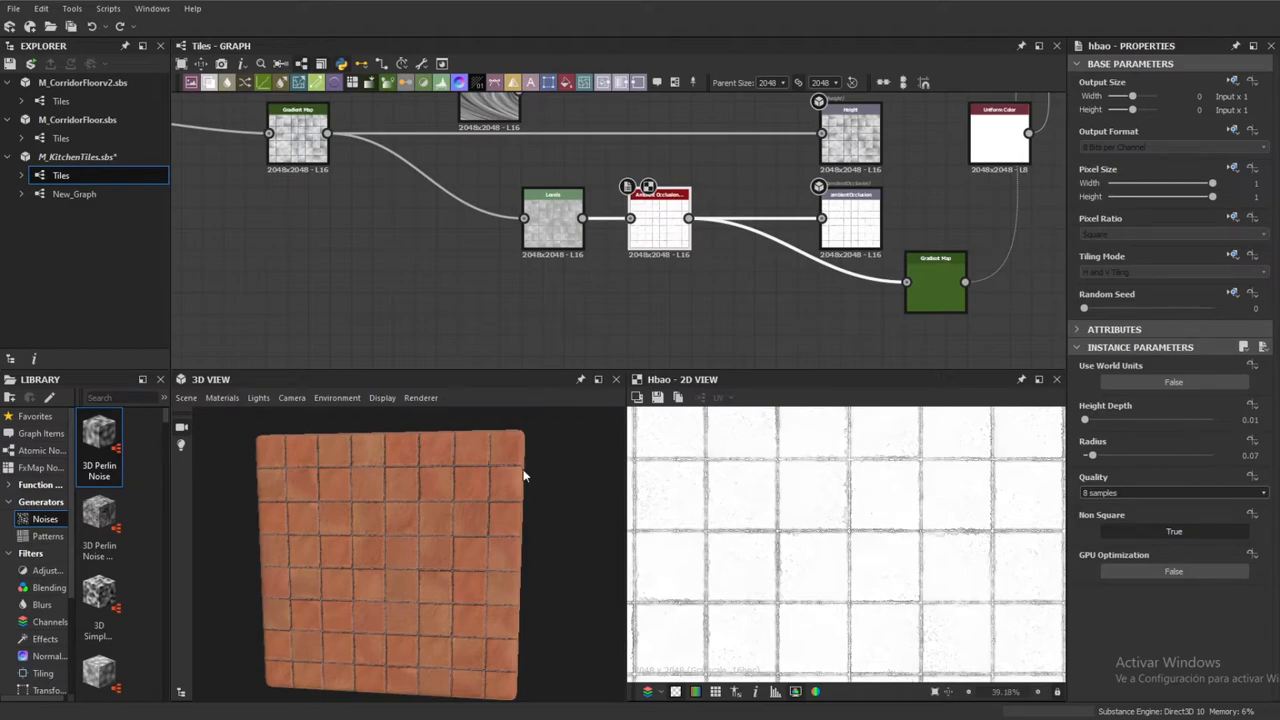
{"action": "scroll", "coordinate": [524, 476], "scroll_direction": "up", "scroll_amount": 2}
Preview the ambientOcclusion output and examine the tile edges and joints in close-up and as a whole
{"action": "left_click", "coordinate": [850, 218]}
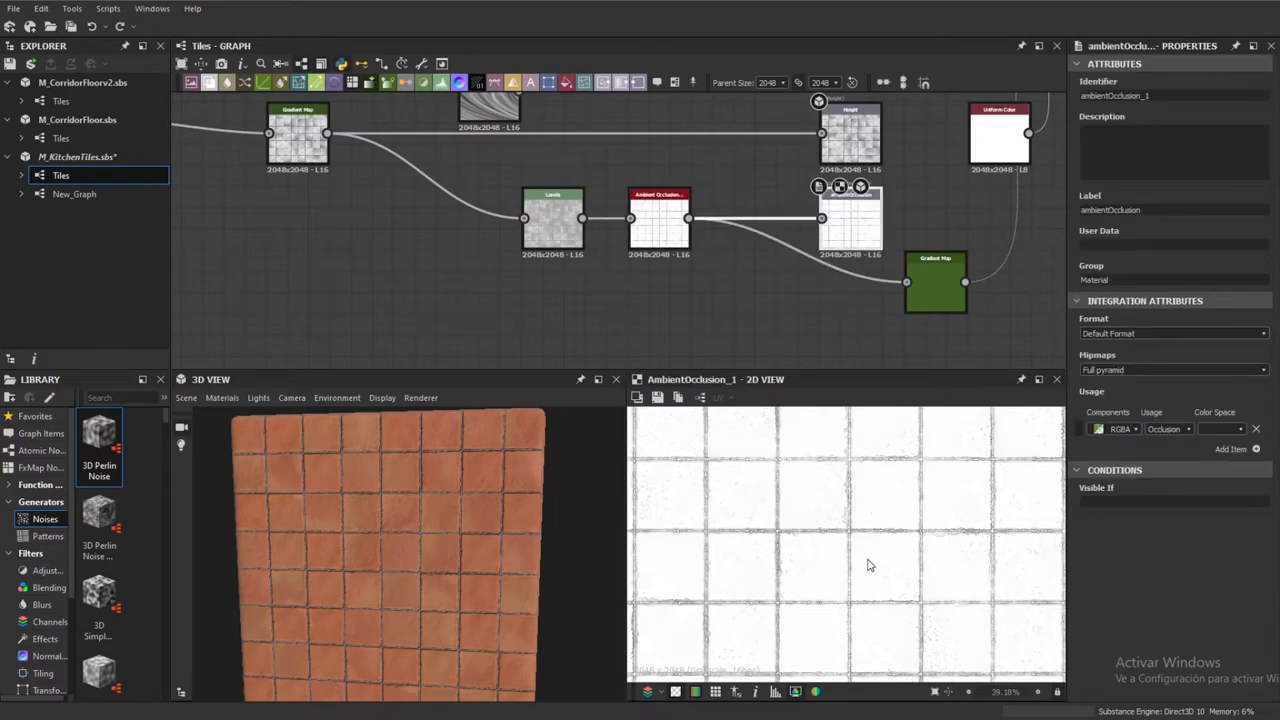
{"action": "scroll", "coordinate": [850, 564], "scroll_direction": "up", "scroll_amount": 5}
{"action": "middle_click_drag", "start_coordinate": [732, 521], "coordinate": [756, 489]}
{"action": "middle_click_drag", "start_coordinate": [829, 594], "coordinate": [726, 584]}
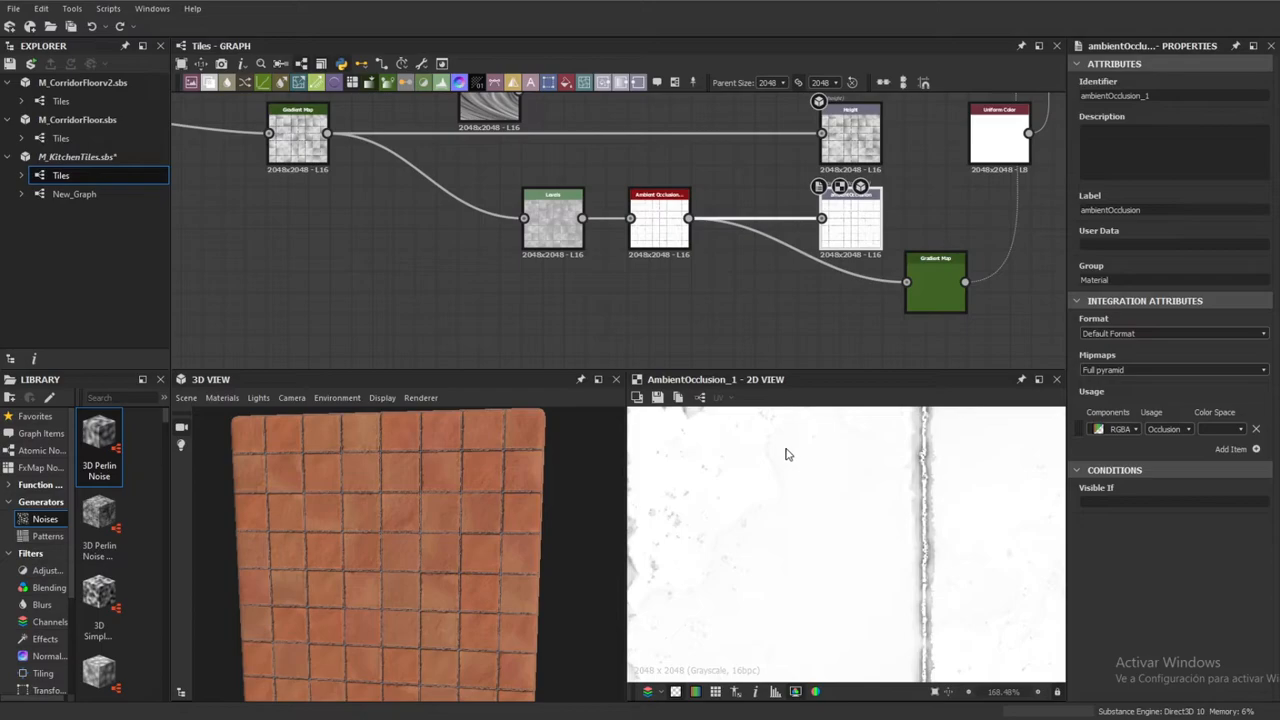
{"action": "middle_click_drag", "start_coordinate": [865, 550], "coordinate": [686, 543]}
{"action": "scroll", "coordinate": [947, 577], "scroll_direction": "down", "scroll_amount": 1}
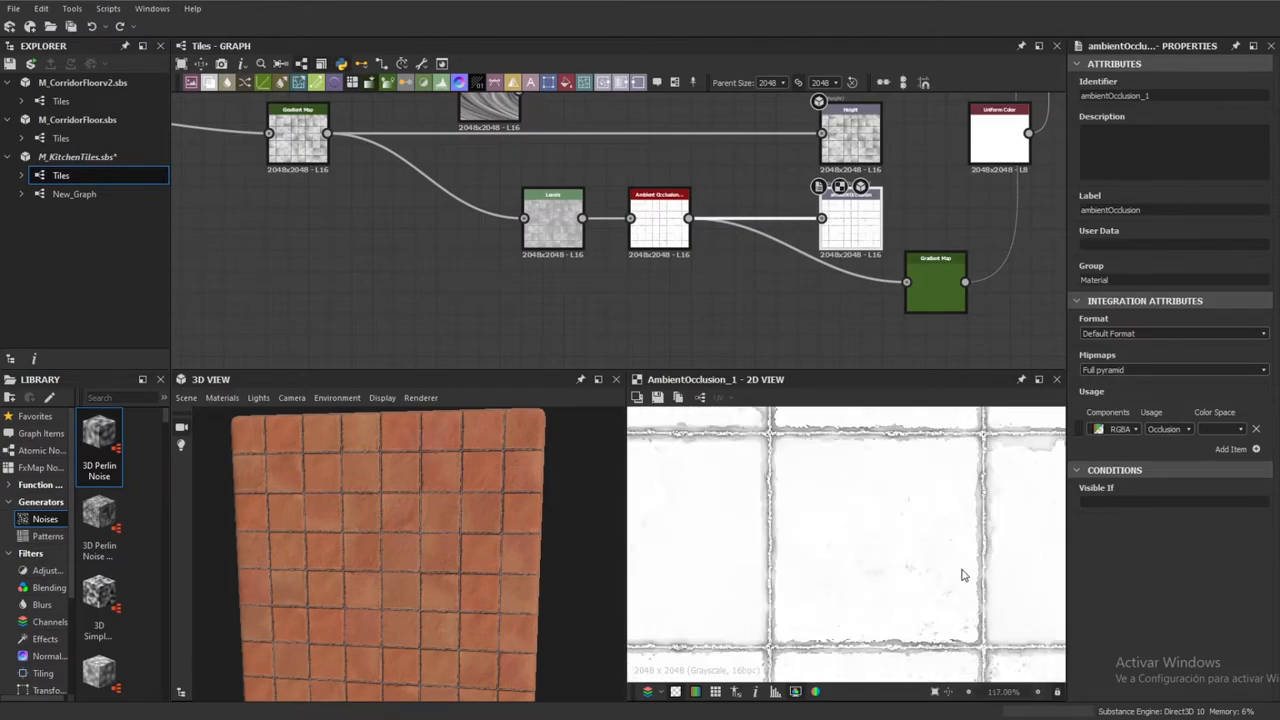
{"action": "scroll", "coordinate": [925, 518], "scroll_direction": "down", "scroll_amount": 2}
{"action": "middle_click_drag", "start_coordinate": [924, 496], "coordinate": [814, 516]}
{"action": "scroll", "coordinate": [874, 559], "scroll_direction": "down", "scroll_amount": 4}
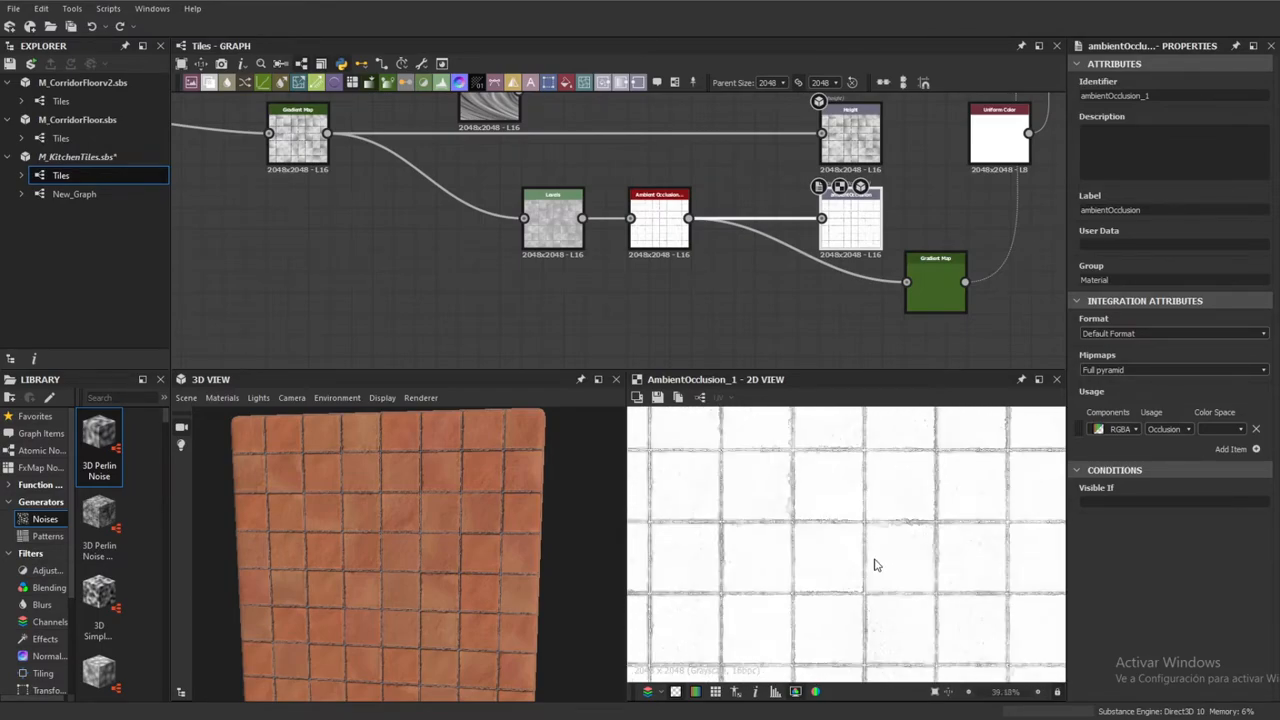
{"action": "scroll", "coordinate": [874, 560], "scroll_direction": "down", "scroll_amount": 4}
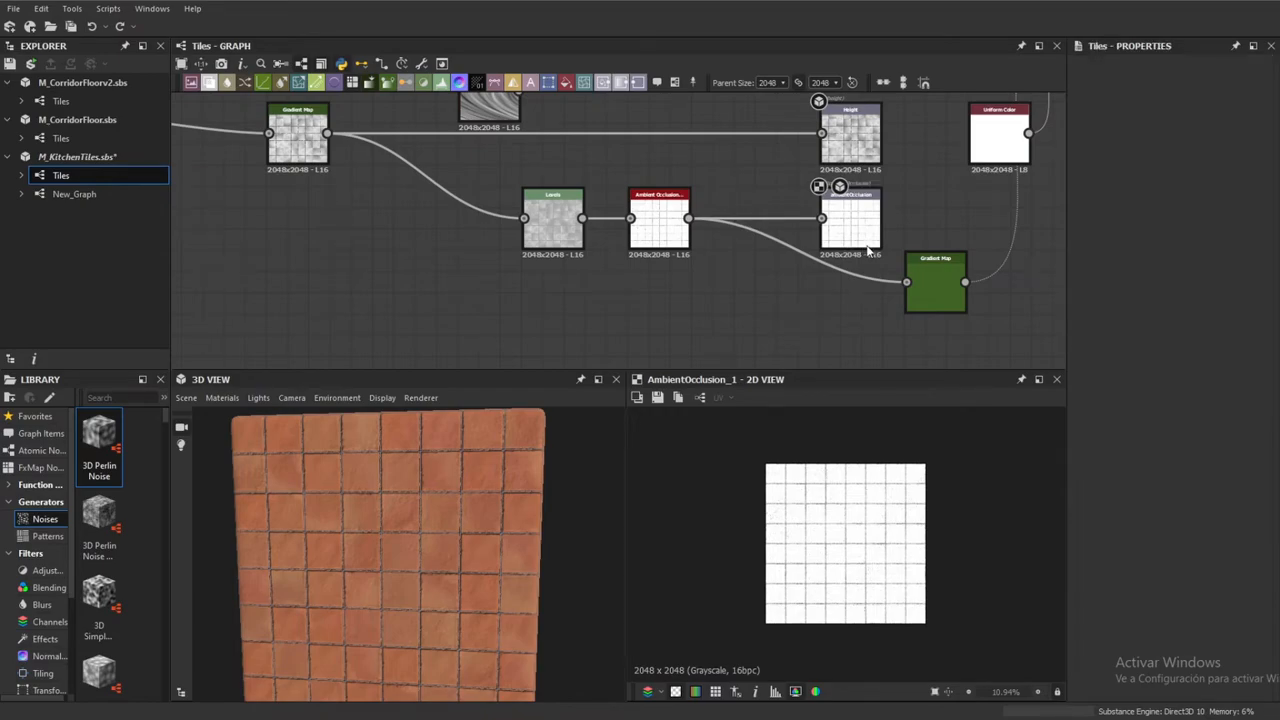
Review the output branches of the graph, from base colour to ambient occlusion, in an overall view
{"action": "scroll", "coordinate": [880, 260], "scroll_direction": "down", "scroll_amount": 6}
{"action": "scroll", "coordinate": [906, 212], "scroll_direction": "up", "scroll_amount": 4}
{"action": "scroll", "coordinate": [906, 220], "scroll_direction": "down", "scroll_amount": 1}
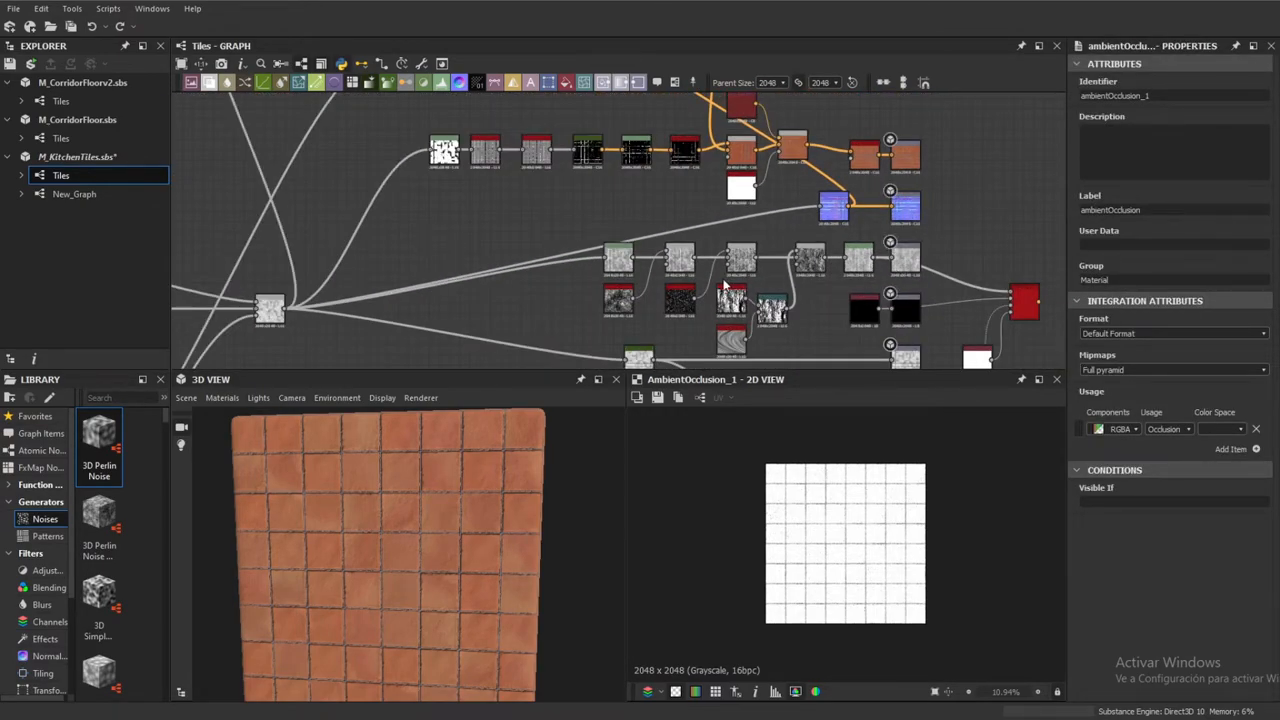
{"action": "scroll", "coordinate": [880, 236], "scroll_direction": "up", "scroll_amount": 3}
{"action": "scroll", "coordinate": [829, 243], "scroll_direction": "down", "scroll_amount": 3}
{"action": "middle_click_drag", "start_coordinate": [830, 243], "coordinate": [840, 199]}
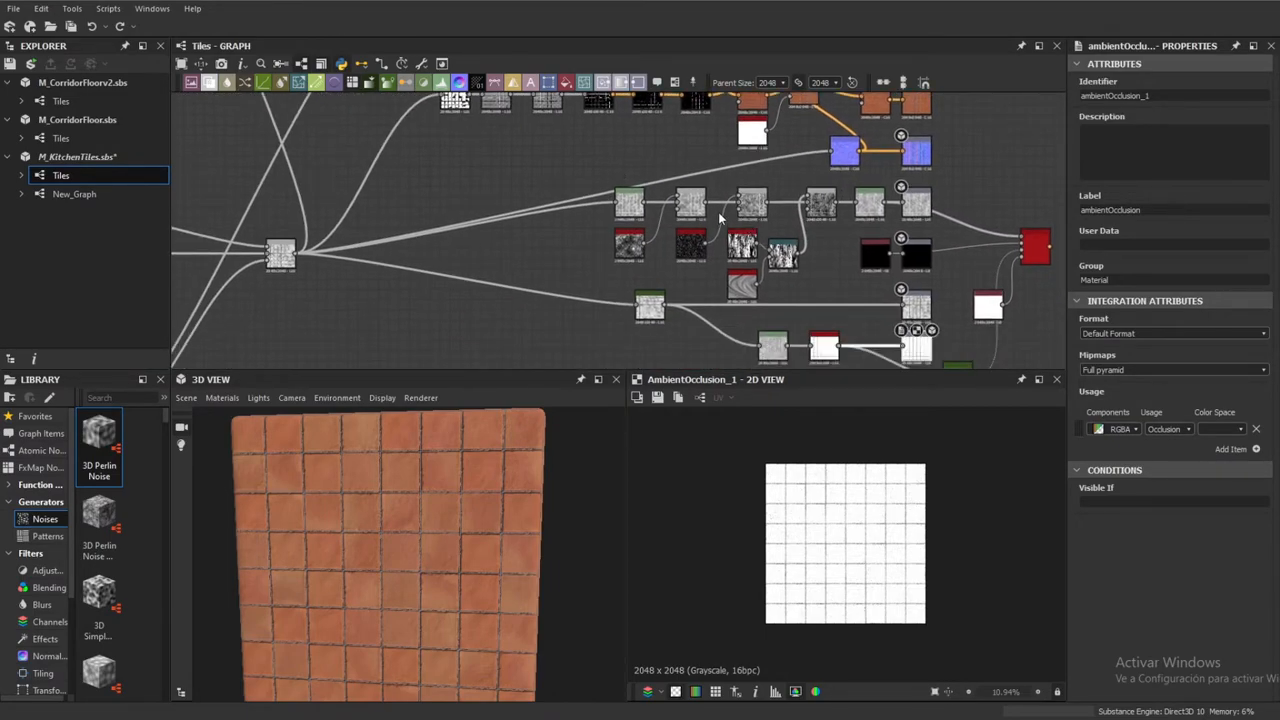
{"action": "scroll", "coordinate": [730, 267], "scroll_direction": "down", "scroll_amount": 3}
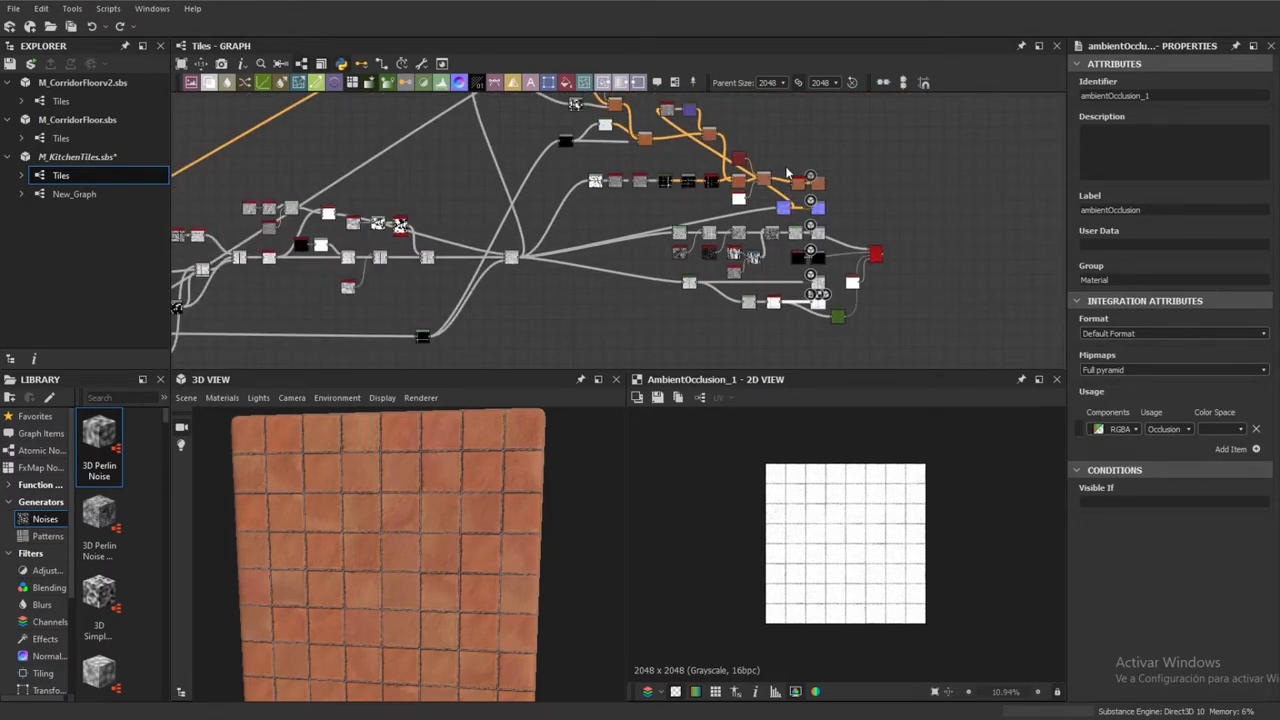
Trace the base colour branch back across the graph and preview the Flood Fill to Grayscale node that starts it
{"action": "middle_click_drag", "start_coordinate": [810, 206], "coordinate": [832, 254]}
{"action": "middle_click_drag", "start_coordinate": [617, 209], "coordinate": [707, 277]}
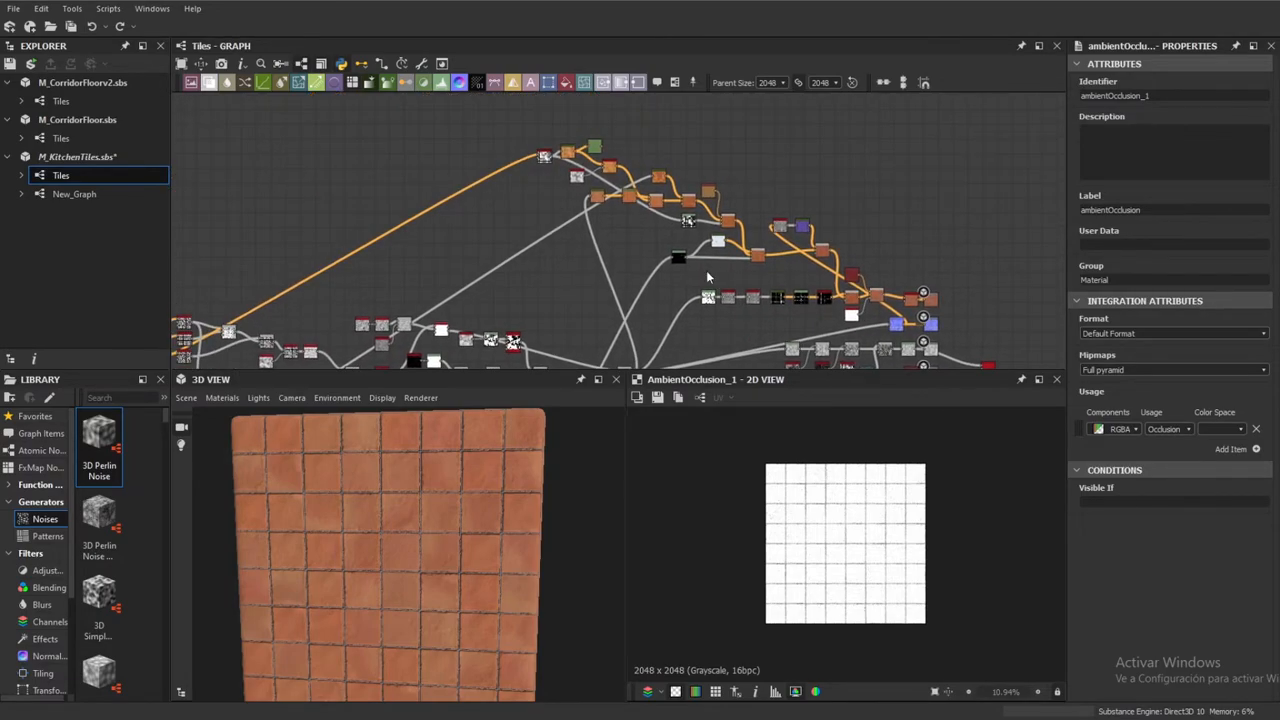
{"action": "middle_click_drag", "start_coordinate": [598, 150], "coordinate": [592, 143]}
{"action": "scroll", "coordinate": [850, 300], "scroll_direction": "up", "scroll_amount": 5}
{"action": "left_click", "coordinate": [803, 293]}
{"action": "scroll", "coordinate": [803, 293], "scroll_direction": "down", "scroll_amount": 2}
{"action": "scroll", "coordinate": [805, 299], "scroll_direction": "down", "scroll_amount": 2}
{"action": "middle_click_drag", "start_coordinate": [681, 251], "coordinate": [1071, 243]}
{"action": "middle_click_drag", "start_coordinate": [521, 205], "coordinate": [793, 133]}
{"action": "scroll", "coordinate": [683, 187], "scroll_direction": "down", "scroll_amount": 3}
{"action": "scroll", "coordinate": [696, 283], "scroll_direction": "down", "scroll_amount": 2}
{"action": "double_click", "coordinate": [698, 250]}
{"action": "double_click", "coordinate": [701, 179]}
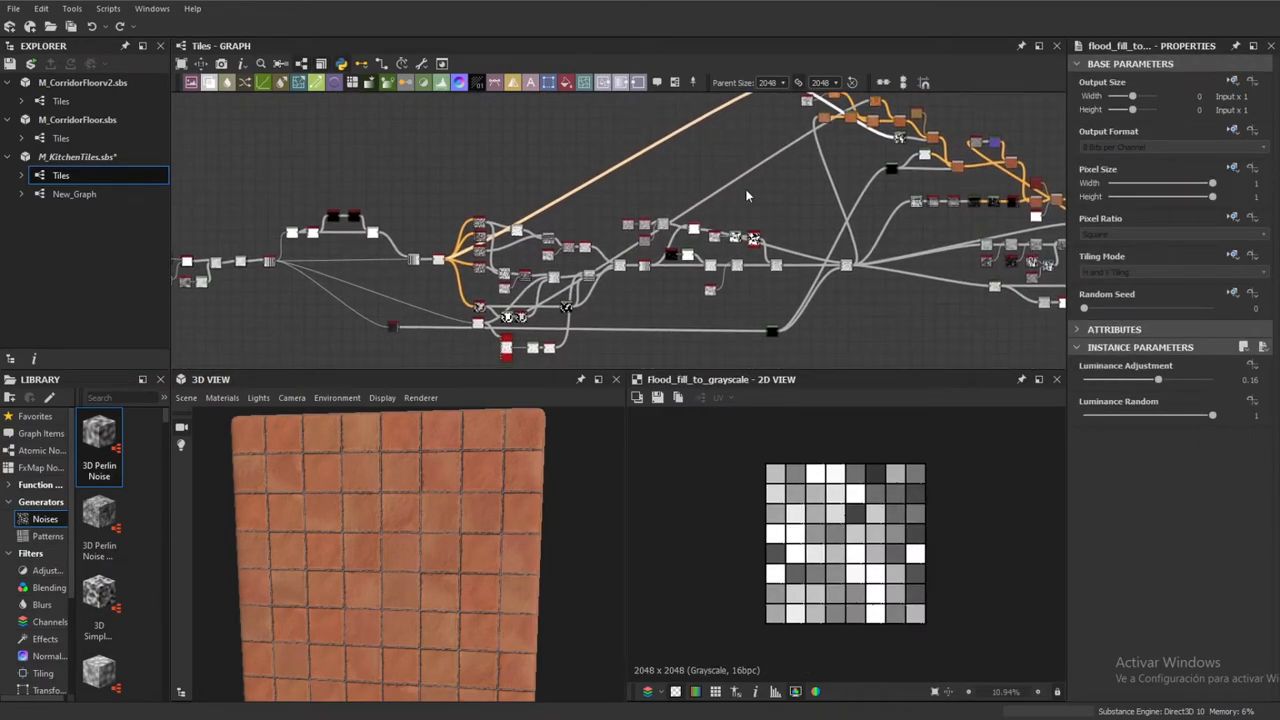
Preview the Flood Fill to Random Grayscale node and the Flood Fill node that feeds the base colour branch
{"action": "scroll", "coordinate": [740, 195], "scroll_direction": "down", "scroll_amount": 1}
{"action": "middle_click_drag", "start_coordinate": [740, 195], "coordinate": [757, 235]}
{"action": "scroll", "coordinate": [822, 556], "scroll_direction": "up", "scroll_amount": 2}
{"action": "scroll", "coordinate": [822, 556], "scroll_direction": "down", "scroll_amount": 1}
{"action": "middle_click_drag", "start_coordinate": [637, 291], "coordinate": [673, 265]}
{"action": "scroll", "coordinate": [535, 309], "scroll_direction": "up", "scroll_amount": 1}
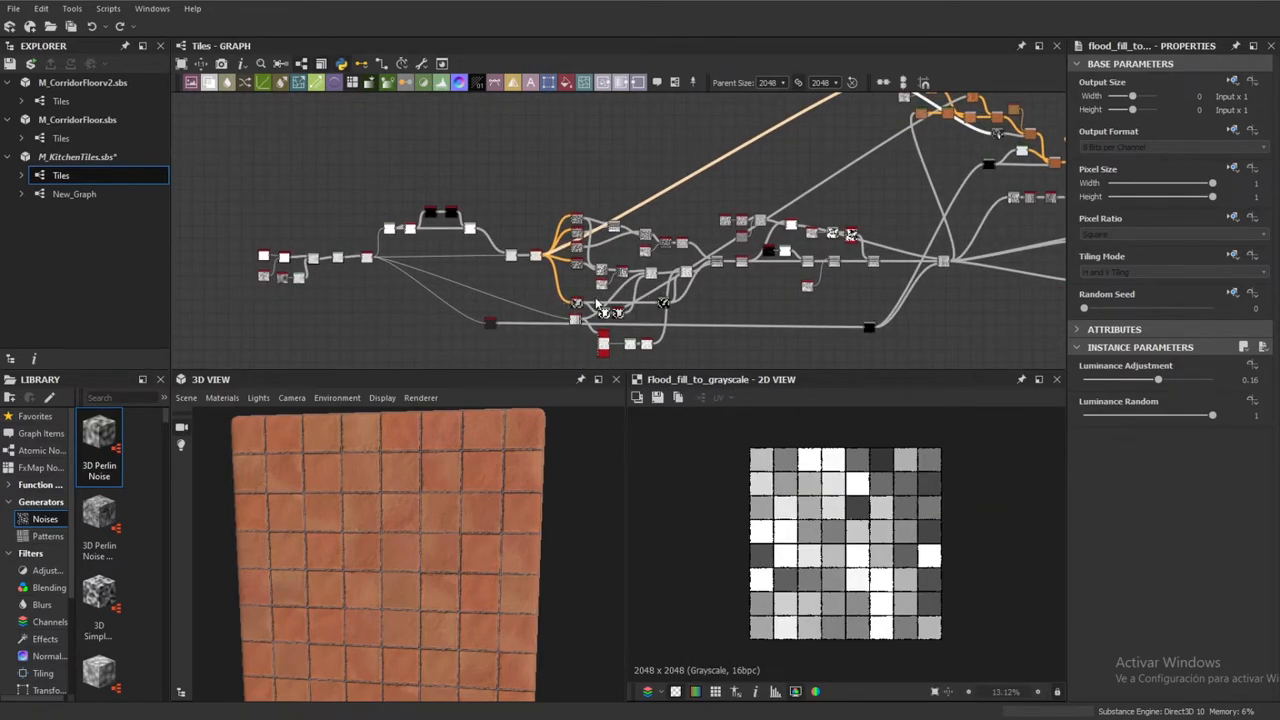
{"action": "double_click", "coordinate": [577, 304]}
{"action": "middle_click_drag", "start_coordinate": [870, 215], "coordinate": [792, 295]}
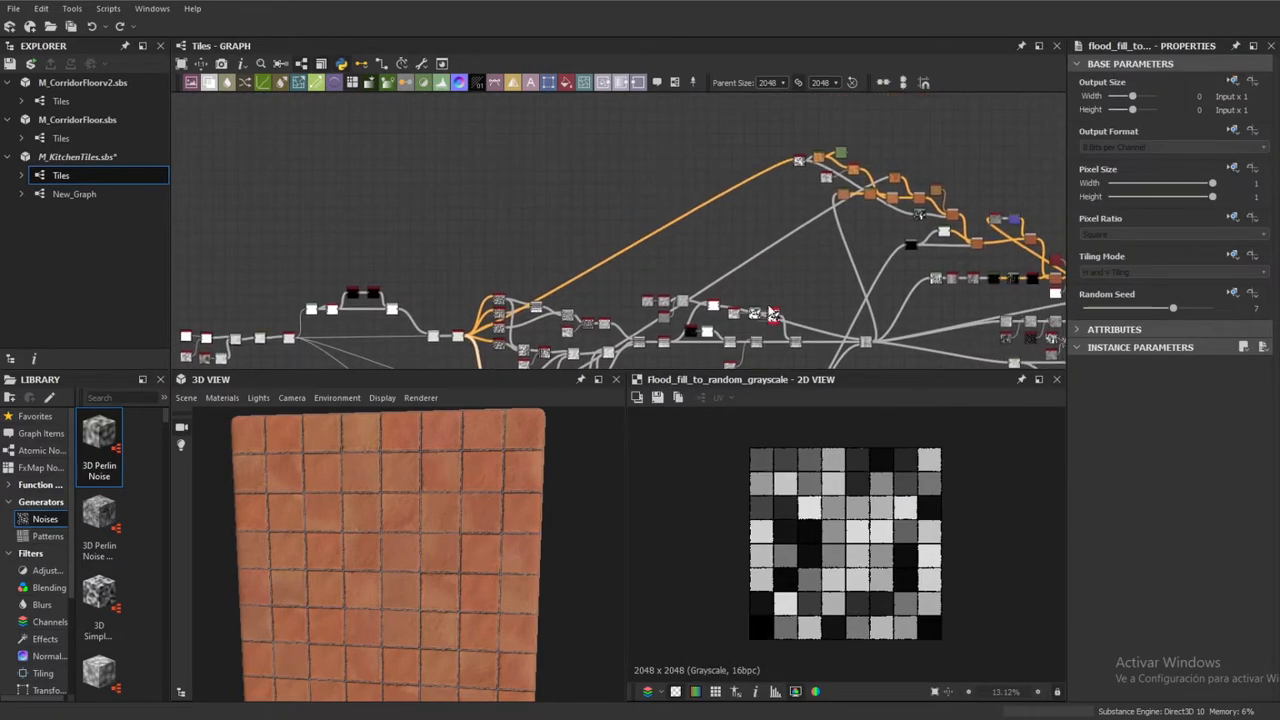
{"action": "double_click", "coordinate": [797, 162]}
{"action": "double_click", "coordinate": [458, 337]}
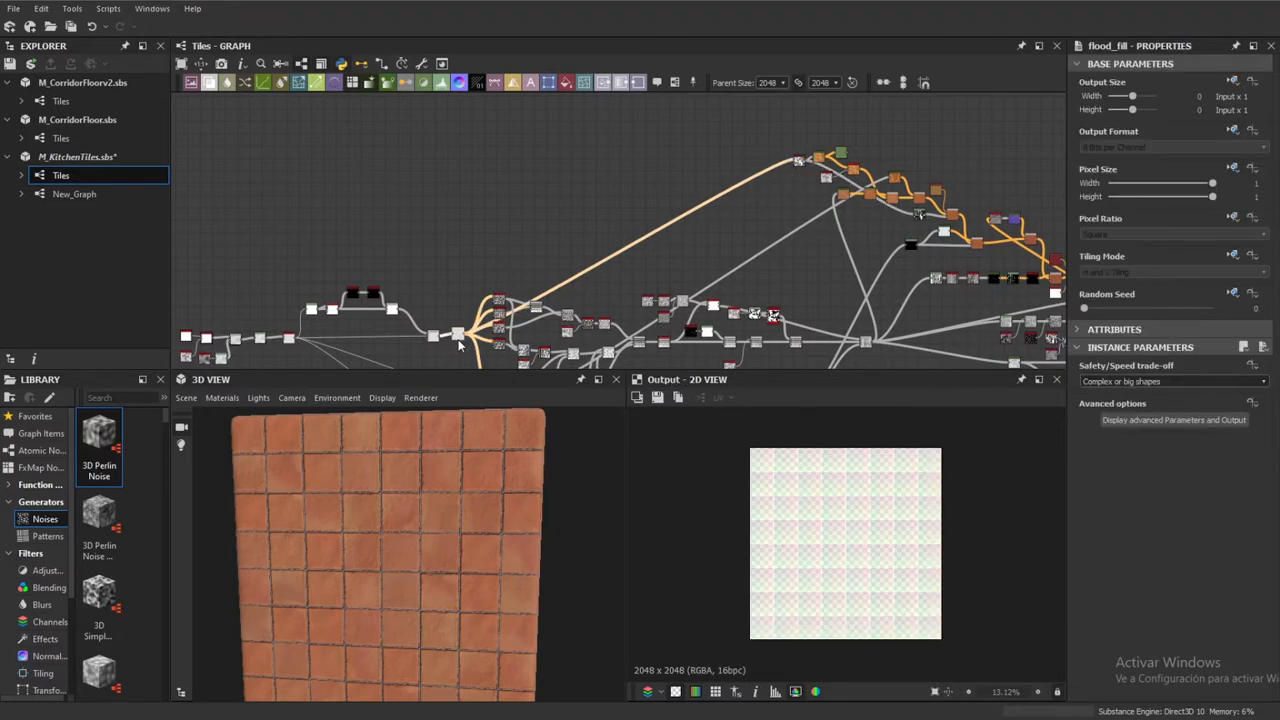
Preview the base colour branch's Flood Fill to Grayscale node and compare its tile values with the 3D tile surface
{"action": "scroll", "coordinate": [458, 337], "scroll_direction": "up", "scroll_amount": 2}
{"action": "middle_click_drag", "start_coordinate": [930, 222], "coordinate": [480, 468]}
{"action": "scroll", "coordinate": [677, 228], "scroll_direction": "up", "scroll_amount": 5}
{"action": "double_click", "coordinate": [640, 267]}
{"action": "scroll", "coordinate": [640, 267], "scroll_direction": "down", "scroll_amount": 2}
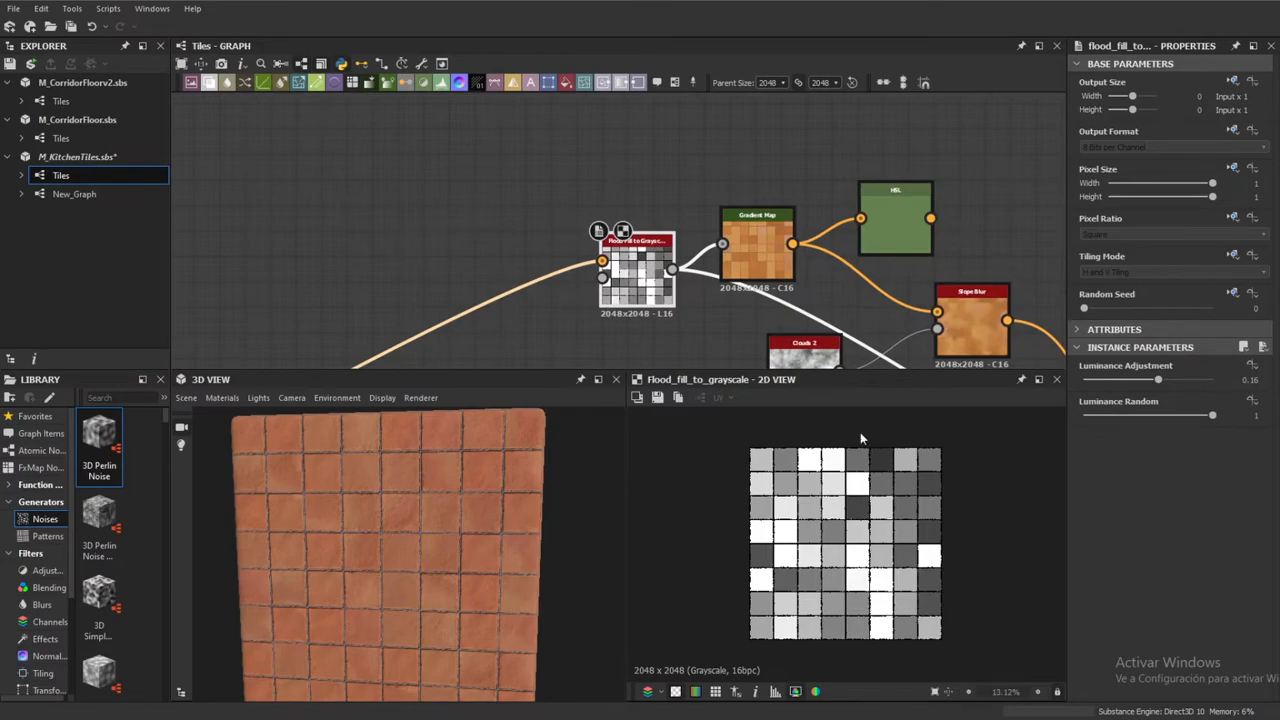
{"action": "middle_click_drag", "start_coordinate": [828, 270], "coordinate": [793, 227]}
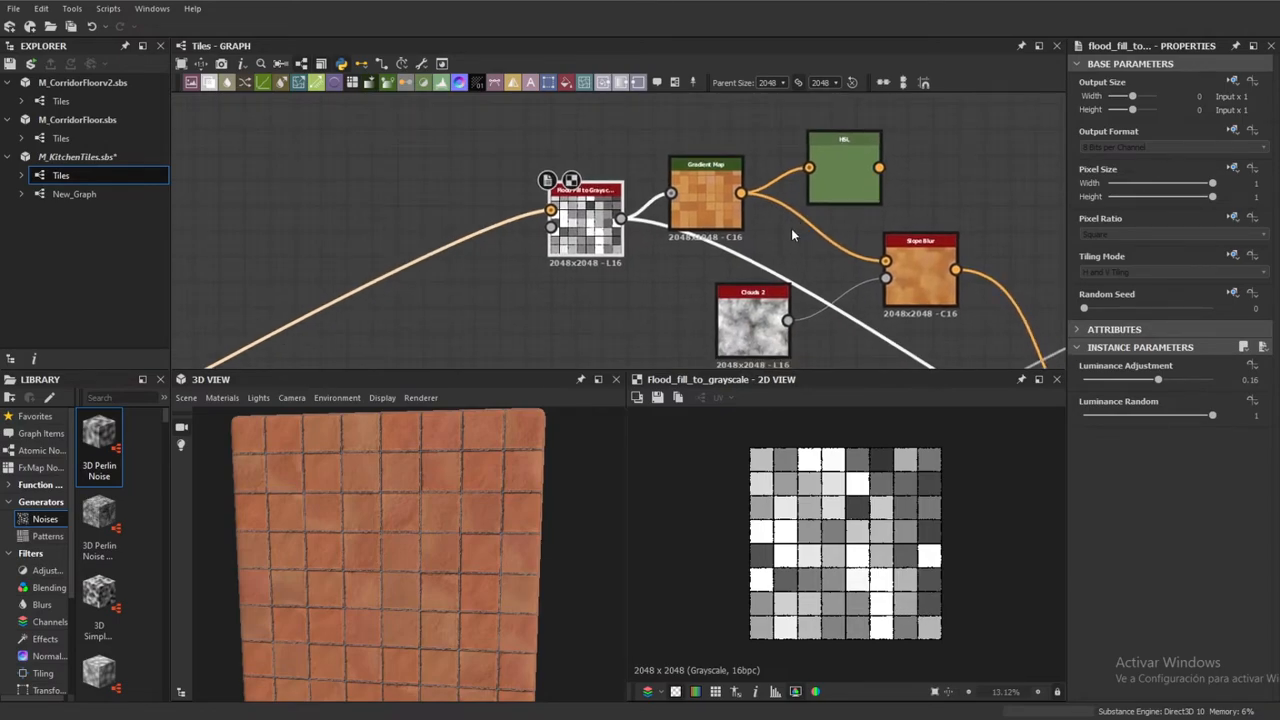
{"action": "left_click_drag", "start_coordinate": [490, 513], "coordinate": [440, 534]}
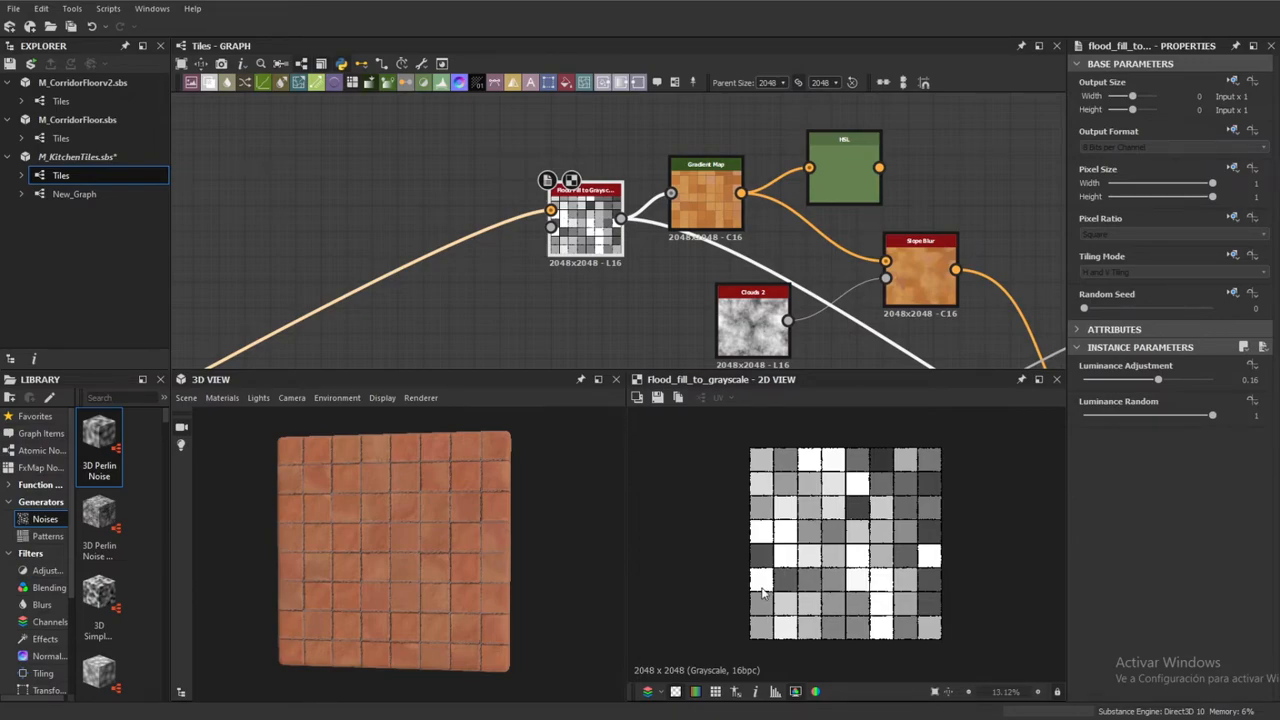
{"action": "scroll", "coordinate": [589, 233], "scroll_direction": "up", "scroll_amount": 3}
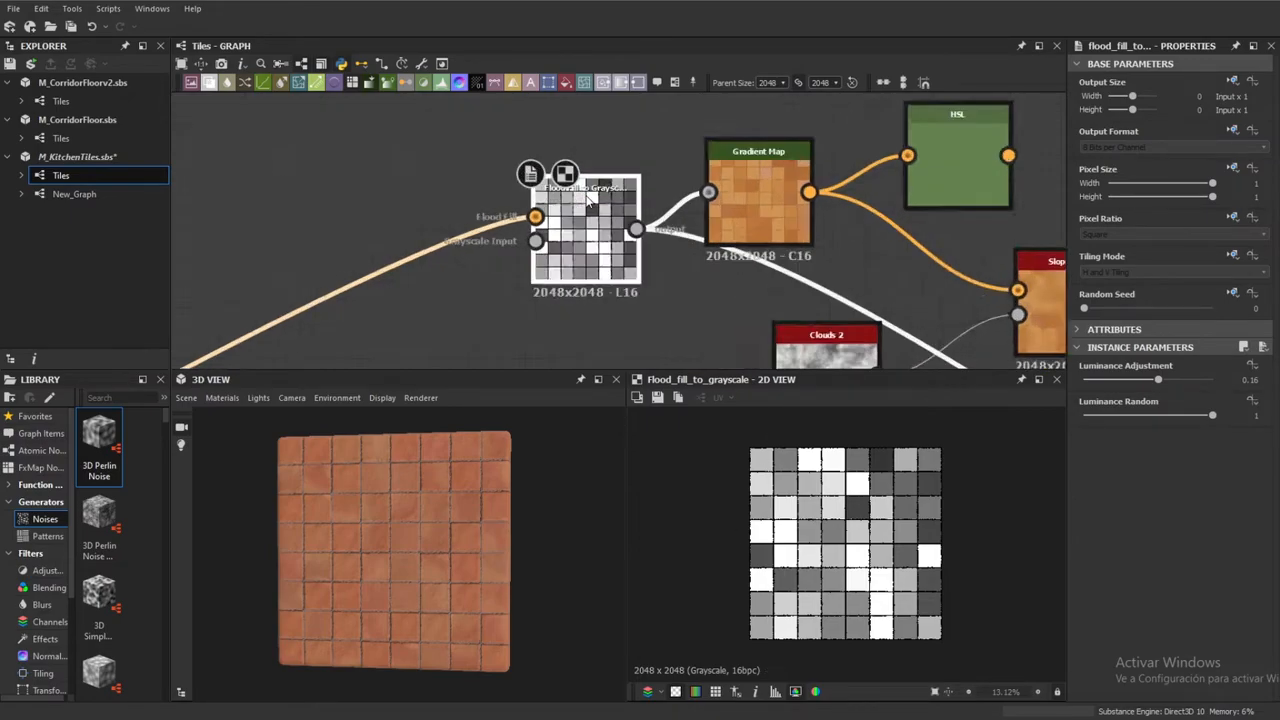
Preview the Gradient Map after Flood Fill to Grayscale and examine the colours it assigns to the individual tiles
{"action": "left_click", "coordinate": [833, 213]}
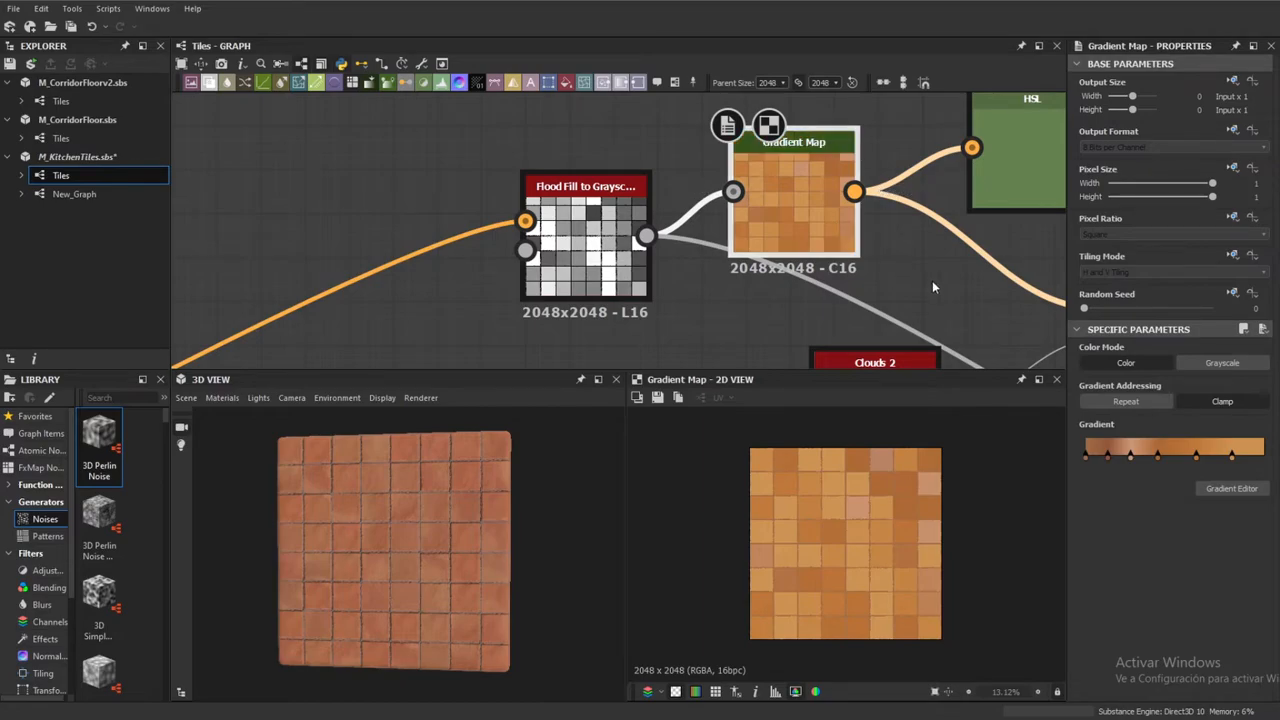
{"action": "middle_click_drag", "start_coordinate": [932, 280], "coordinate": [832, 263]}
{"action": "scroll", "coordinate": [700, 260], "scroll_direction": "down", "scroll_amount": 2}
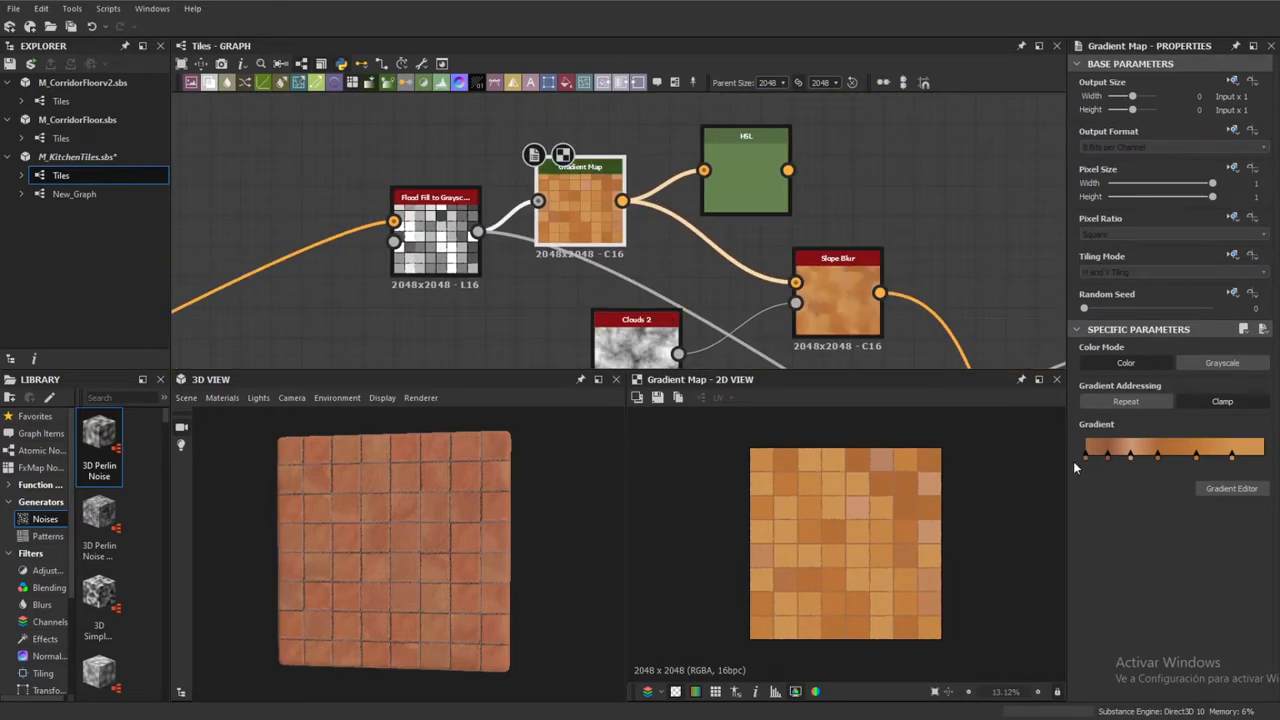
{"action": "scroll", "coordinate": [476, 494], "scroll_direction": "up", "scroll_amount": 3}
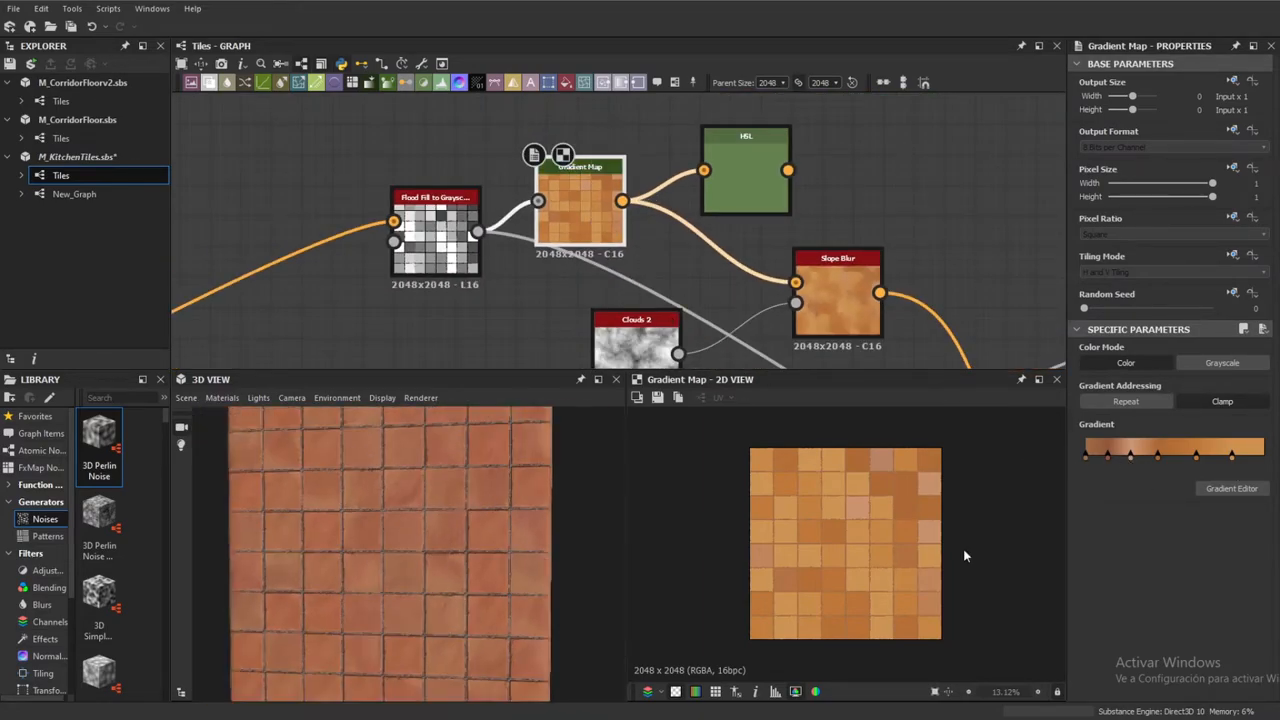
{"action": "scroll", "coordinate": [849, 545], "scroll_direction": "up", "scroll_amount": 2}
{"action": "scroll", "coordinate": [849, 545], "scroll_direction": "down", "scroll_amount": 2}
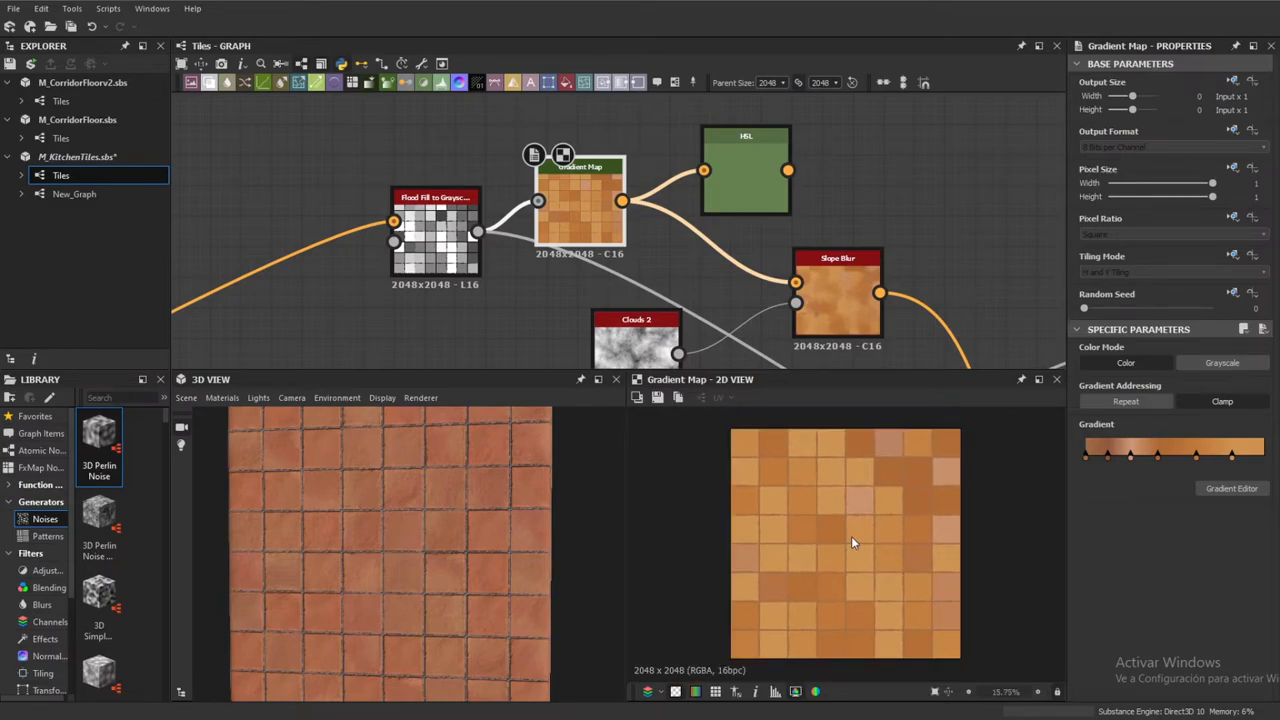
Delete the unused HSL node connected to the first Gradient Map
{"action": "scroll", "coordinate": [713, 268], "scroll_direction": "down", "scroll_amount": 1}
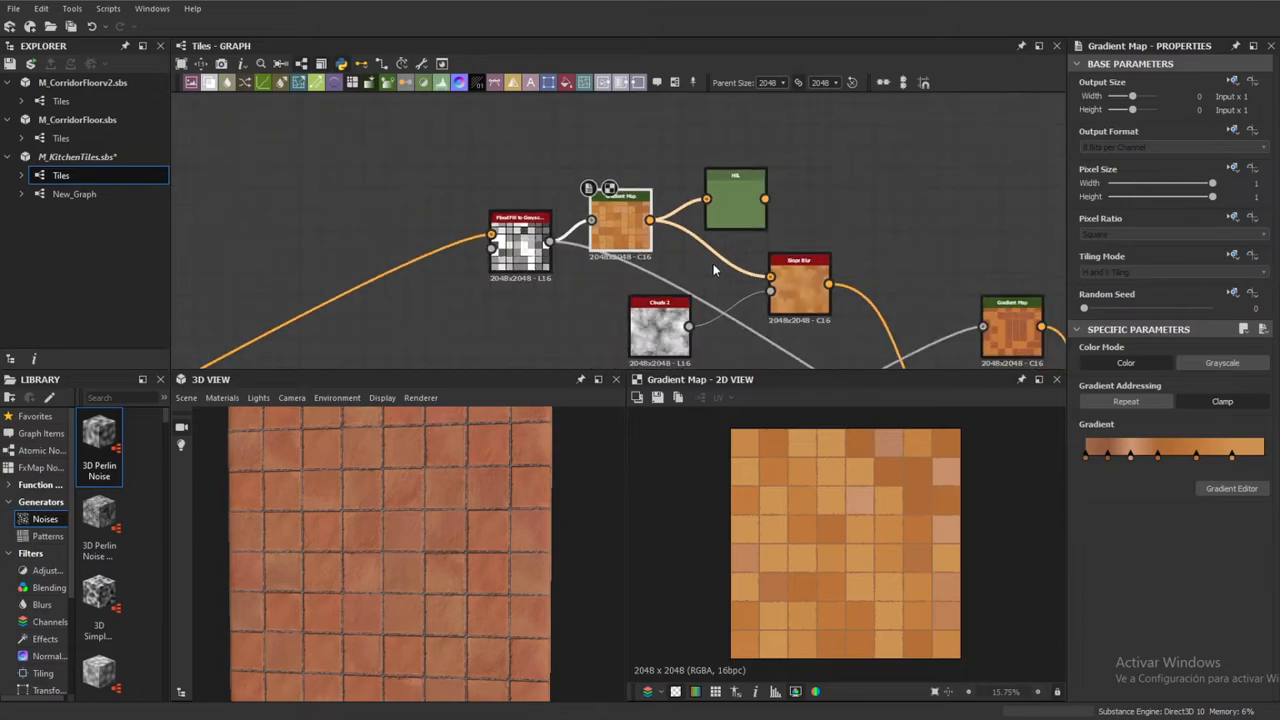
{"action": "middle_click_drag", "start_coordinate": [713, 270], "coordinate": [699, 272]}
{"action": "left_click", "coordinate": [717, 210]}
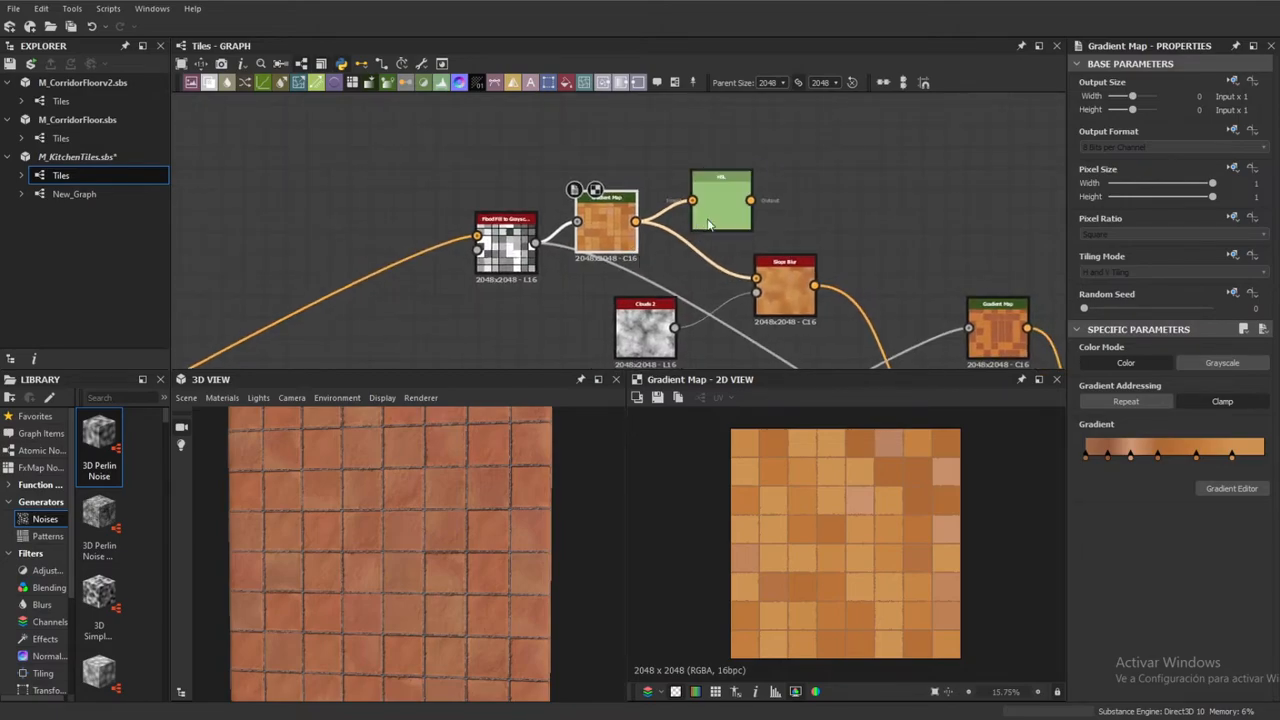
{"action": "key", "text": "Delete"}
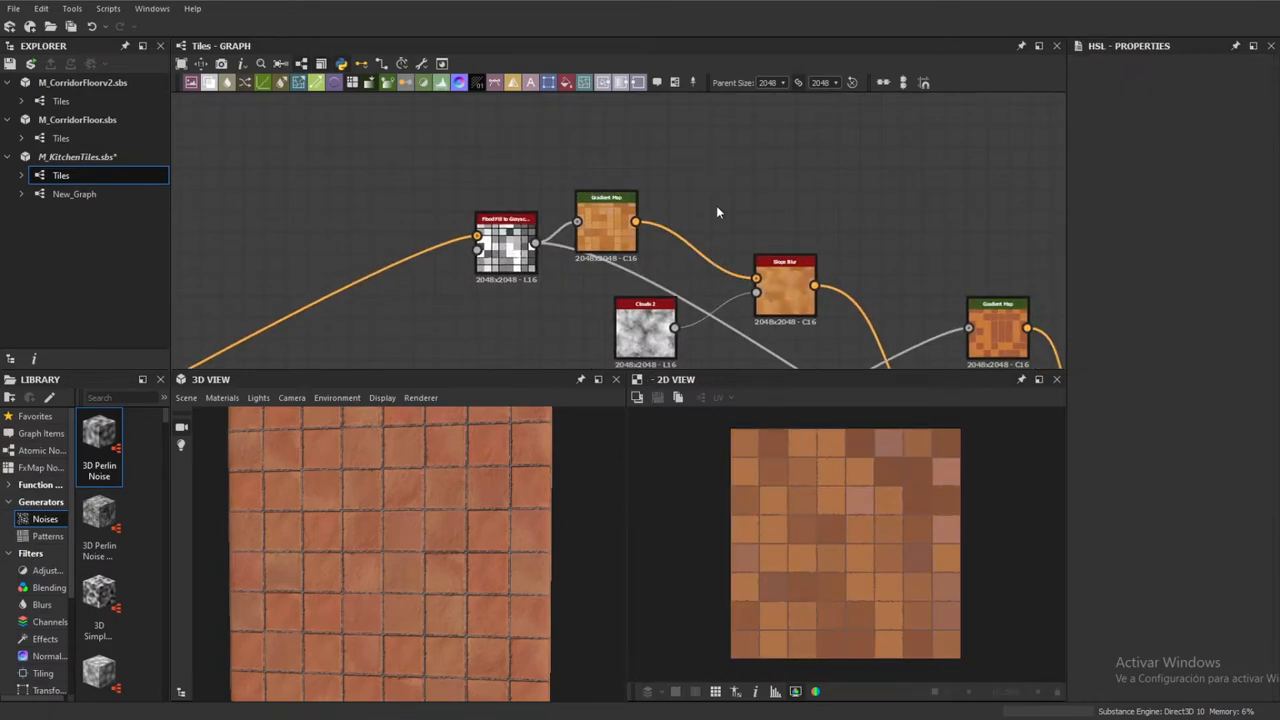
Preview the Slope Blur node after the first Gradient Map and the Clouds 2 noise driving its slope
{"action": "middle_click_drag", "start_coordinate": [788, 321], "coordinate": [776, 283]}
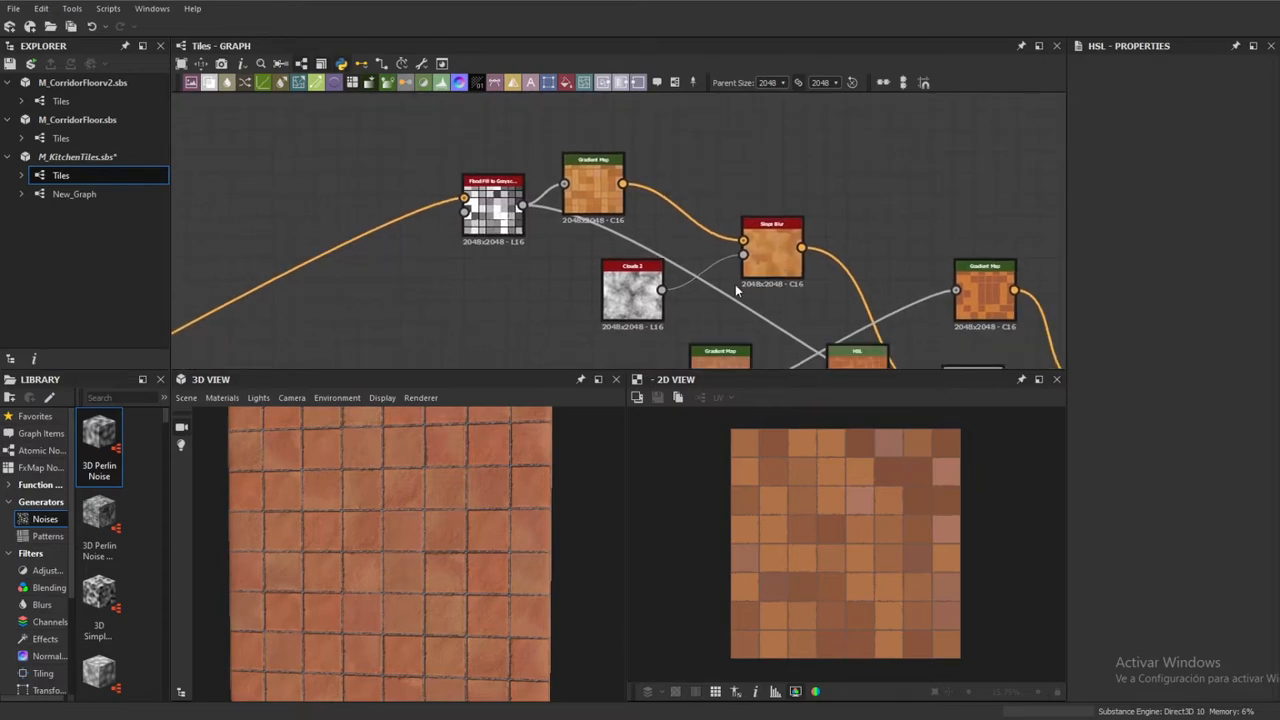
{"action": "scroll", "coordinate": [625, 235], "scroll_direction": "up", "scroll_amount": 3}
{"action": "left_click", "coordinate": [554, 146]}
{"action": "middle_click_drag", "start_coordinate": [630, 202], "coordinate": [586, 184]}
{"action": "left_click", "coordinate": [808, 247]}
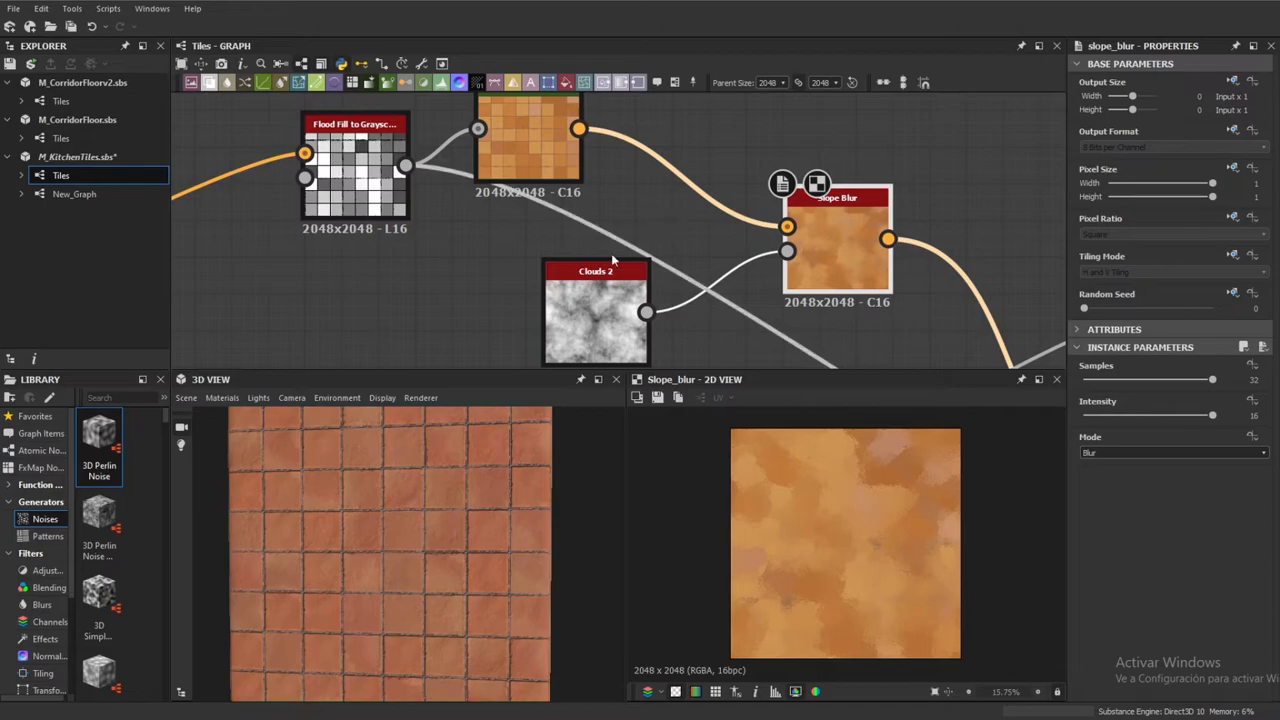
{"action": "left_click", "coordinate": [590, 296]}
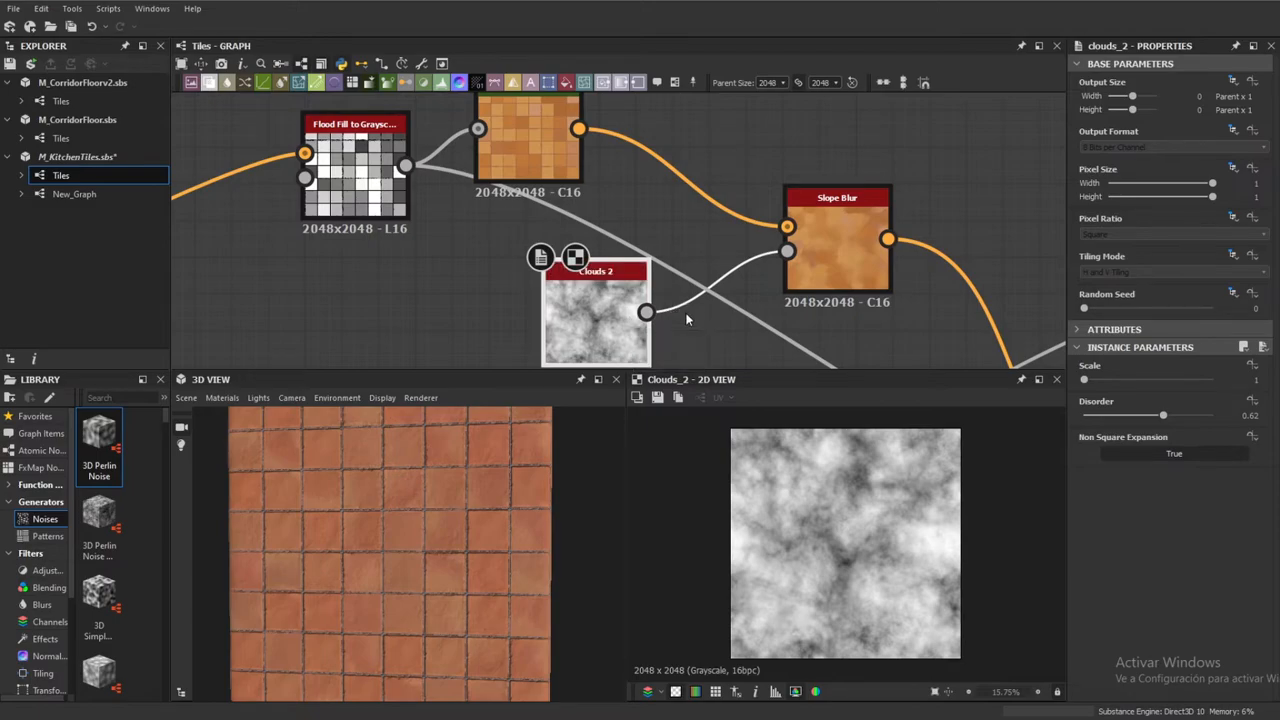
{"action": "middle_click_drag", "start_coordinate": [687, 319], "coordinate": [551, 304]}
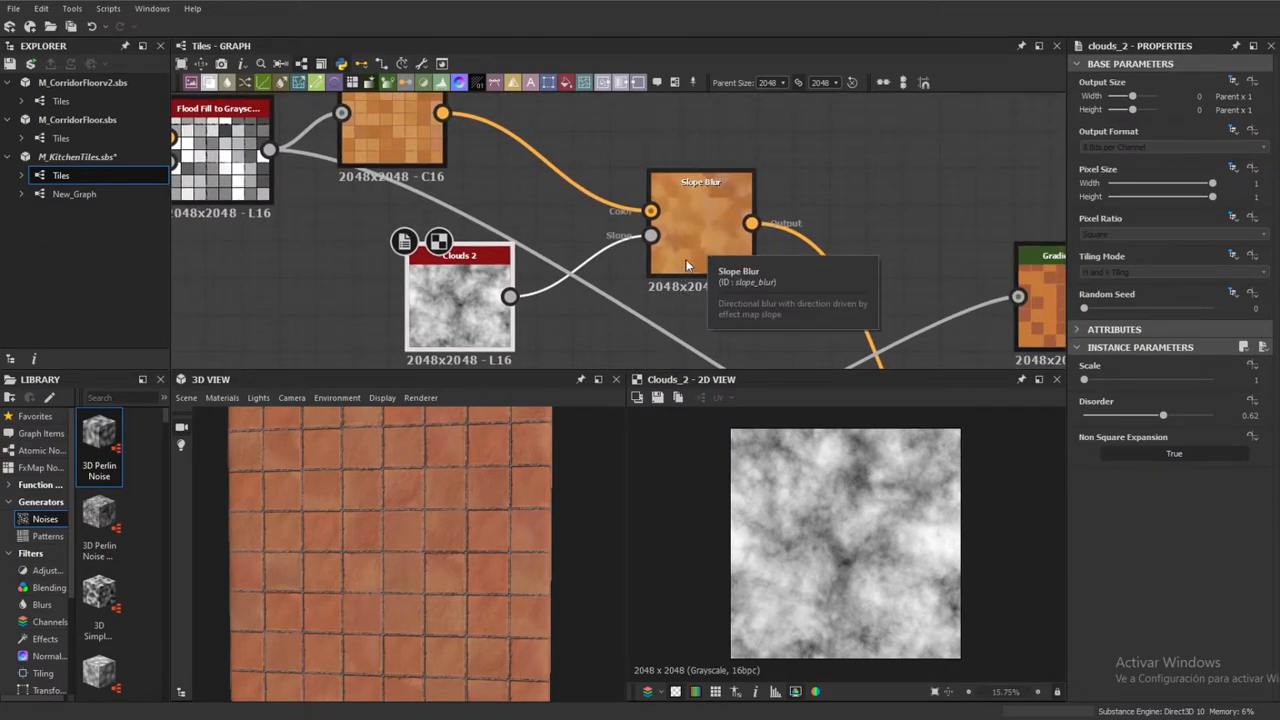
Compare the Slope Blur result with the unblurred Gradient Map colours that feed it
{"action": "double_click", "coordinate": [688, 254]}
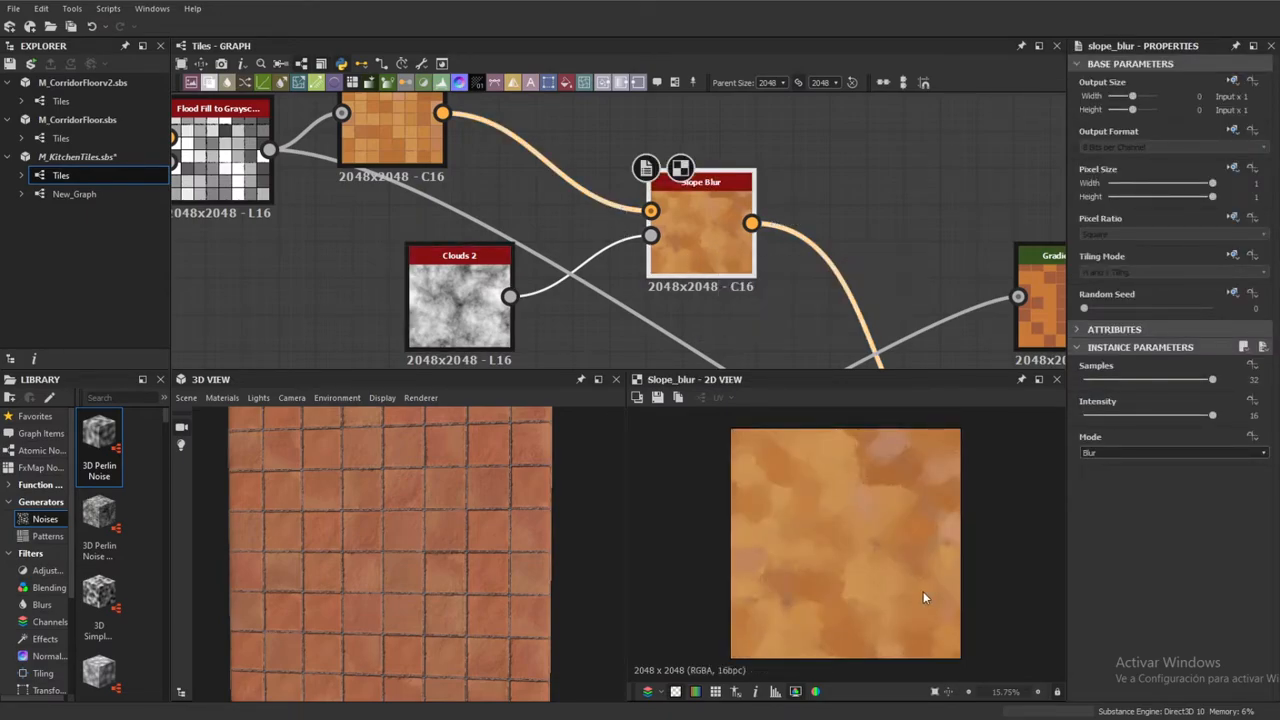
{"action": "scroll", "coordinate": [775, 522], "scroll_direction": "up", "scroll_amount": 4}
{"action": "scroll", "coordinate": [781, 513], "scroll_direction": "down", "scroll_amount": 3}
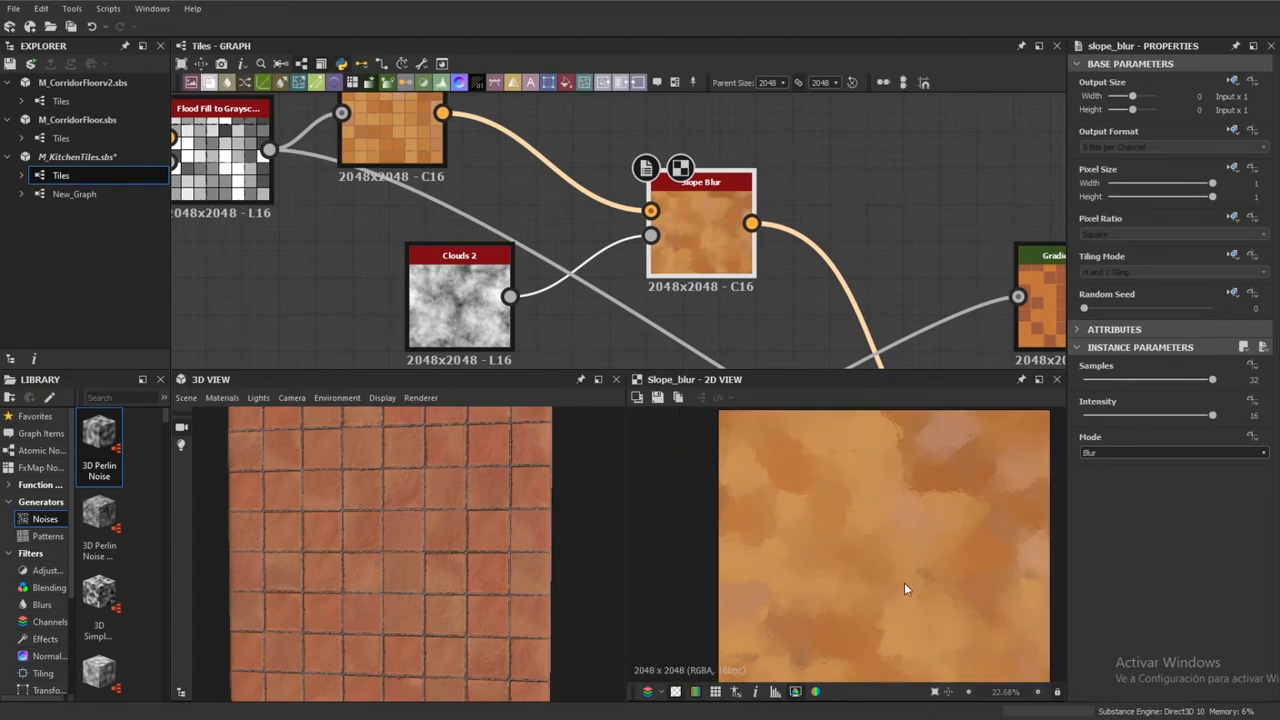
{"action": "double_click", "coordinate": [416, 154]}
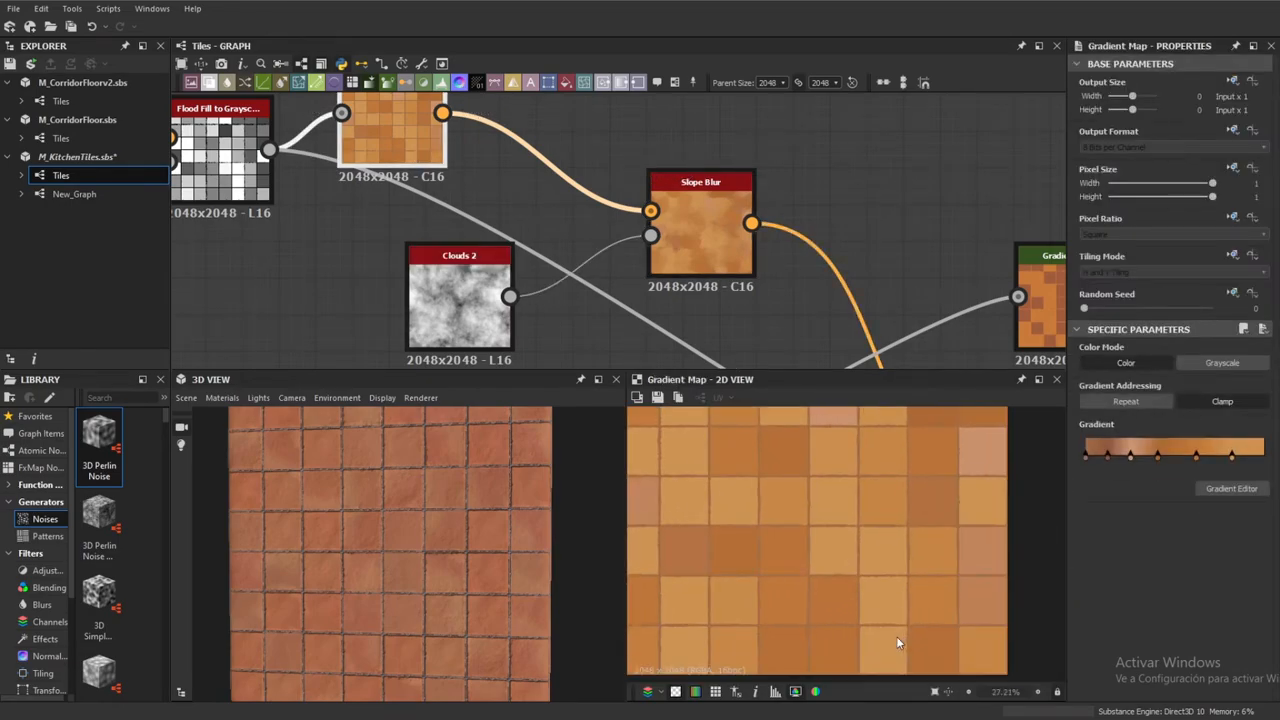
{"action": "double_click", "coordinate": [721, 256]}
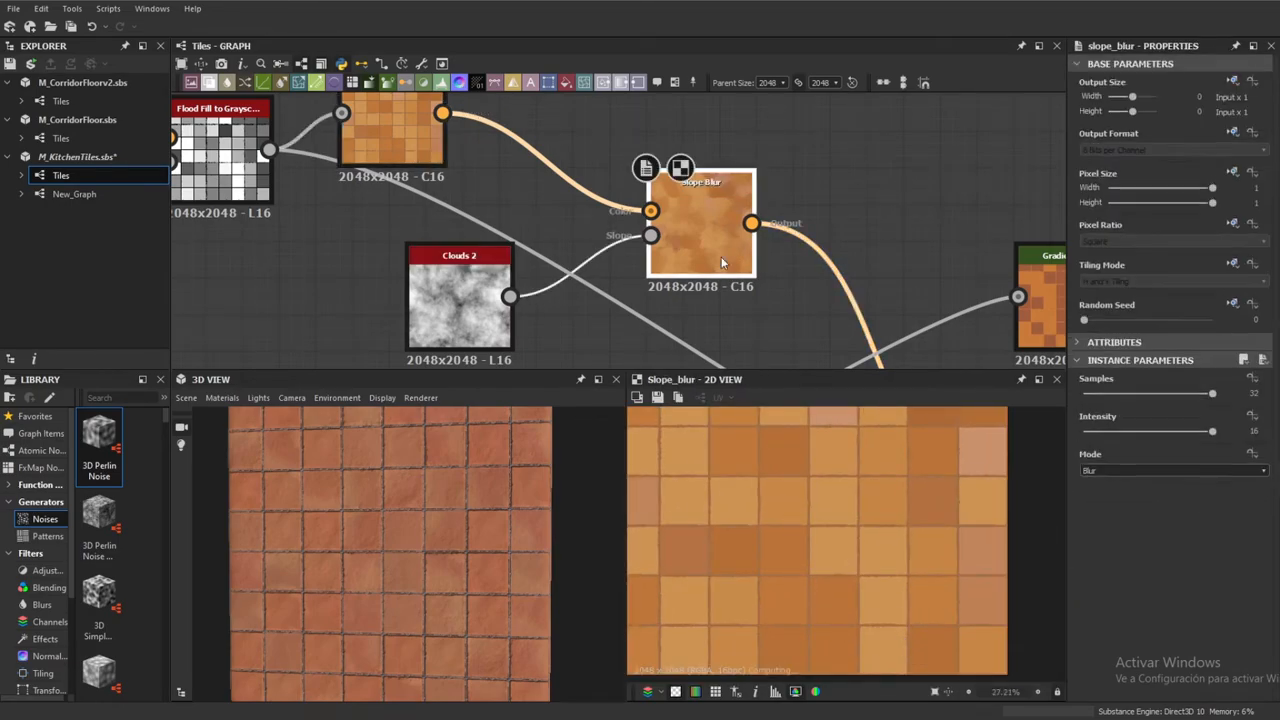
{"action": "scroll", "coordinate": [778, 565], "scroll_direction": "down", "scroll_amount": 2}
{"action": "middle_click_drag", "start_coordinate": [809, 276], "coordinate": [707, 131]}
{"action": "scroll", "coordinate": [715, 180], "scroll_direction": "down", "scroll_amount": 5}
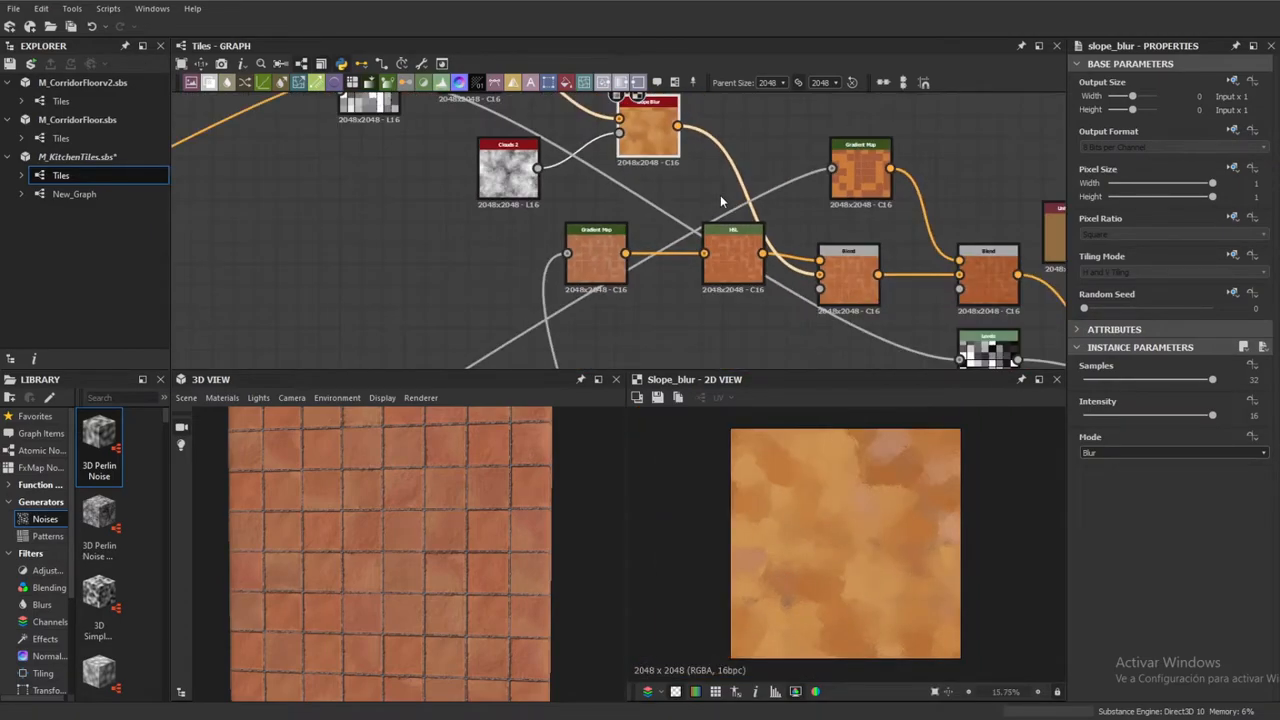
Preview the Gradient Map ahead of the HSL node and trace its input back to the final height Blend node
{"action": "middle_click_drag", "start_coordinate": [658, 157], "coordinate": [664, 199]}
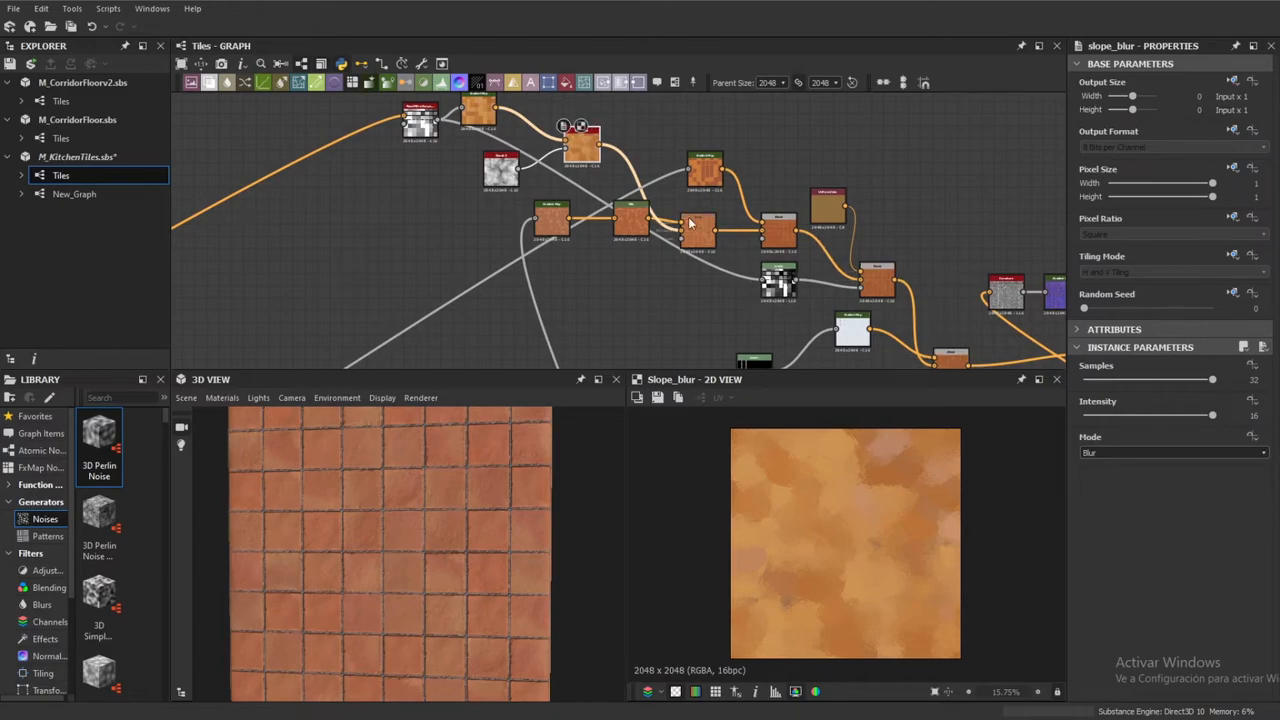
{"action": "scroll", "coordinate": [713, 229], "scroll_direction": "up", "scroll_amount": 4}
{"action": "double_click", "coordinate": [586, 275]}
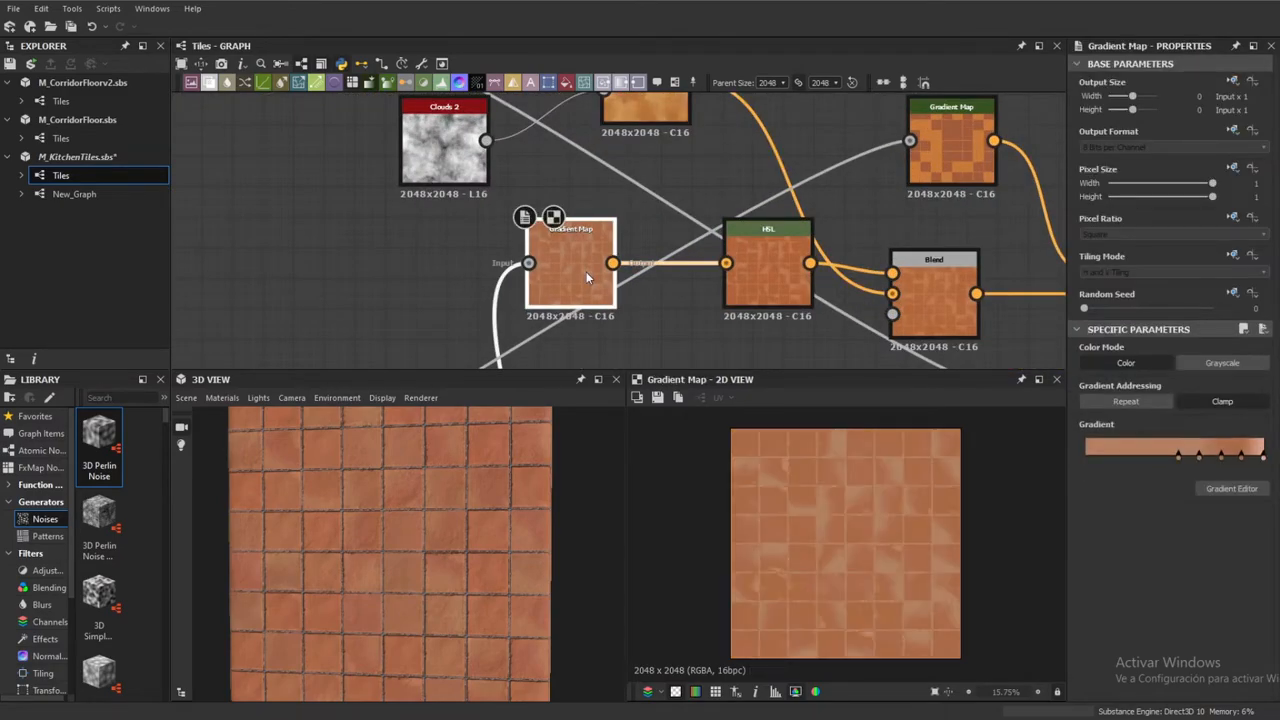
{"action": "scroll", "coordinate": [586, 271], "scroll_direction": "down", "scroll_amount": 3}
{"action": "middle_click_drag", "start_coordinate": [642, 205], "coordinate": [834, 144]}
{"action": "middle_click_drag", "start_coordinate": [776, 320], "coordinate": [734, 171]}
{"action": "scroll", "coordinate": [734, 171], "scroll_direction": "down", "scroll_amount": 4}
{"action": "scroll", "coordinate": [765, 326], "scroll_direction": "up", "scroll_amount": 6}
{"action": "left_click", "coordinate": [713, 248]}
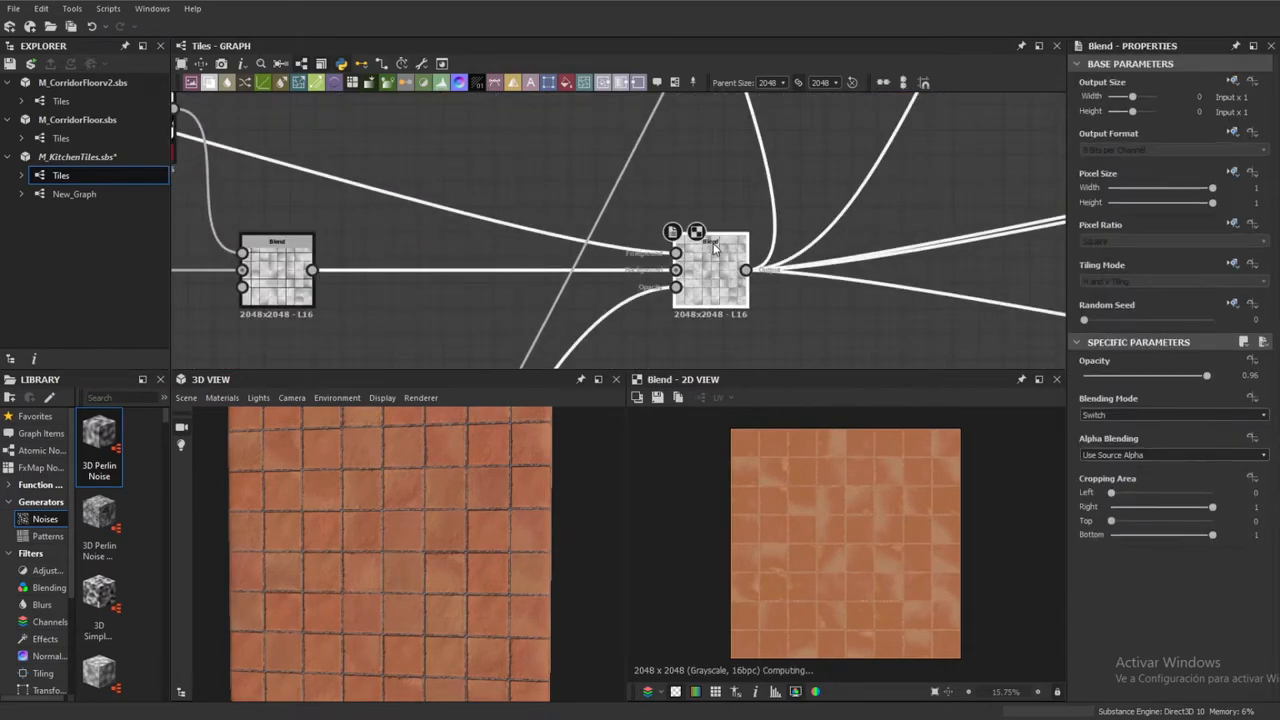
{"action": "double_click", "coordinate": [713, 248]}
{"action": "scroll", "coordinate": [803, 506], "scroll_direction": "up", "scroll_amount": 3}
{"action": "scroll", "coordinate": [829, 586], "scroll_direction": "down", "scroll_amount": 4}
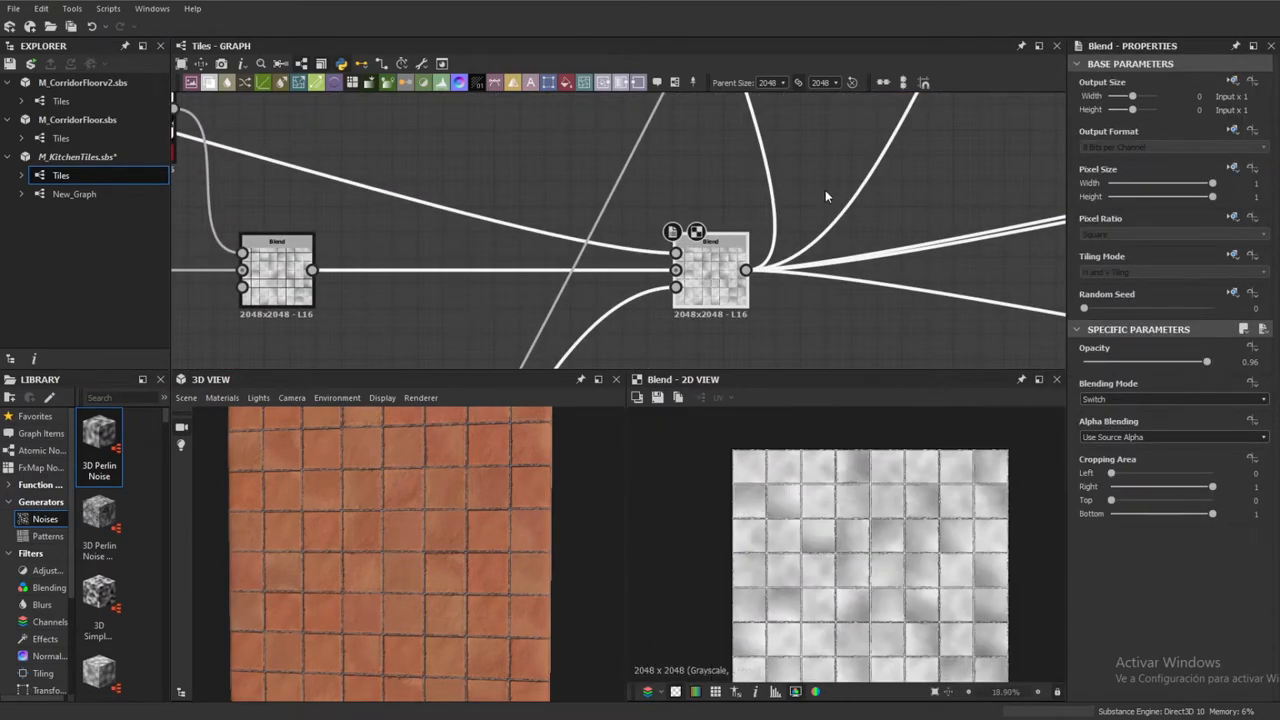
Preview the Gradient Map fed by the height Blend, and inspect the hue, saturation and lightness of the HSL node following it
{"action": "scroll", "coordinate": [825, 190], "scroll_direction": "down", "scroll_amount": 4}
{"action": "middle_click_drag", "start_coordinate": [825, 190], "coordinate": [794, 367]}
{"action": "middle_click_drag", "start_coordinate": [673, 177], "coordinate": [665, 226]}
{"action": "scroll", "coordinate": [656, 221], "scroll_direction": "up", "scroll_amount": 6}
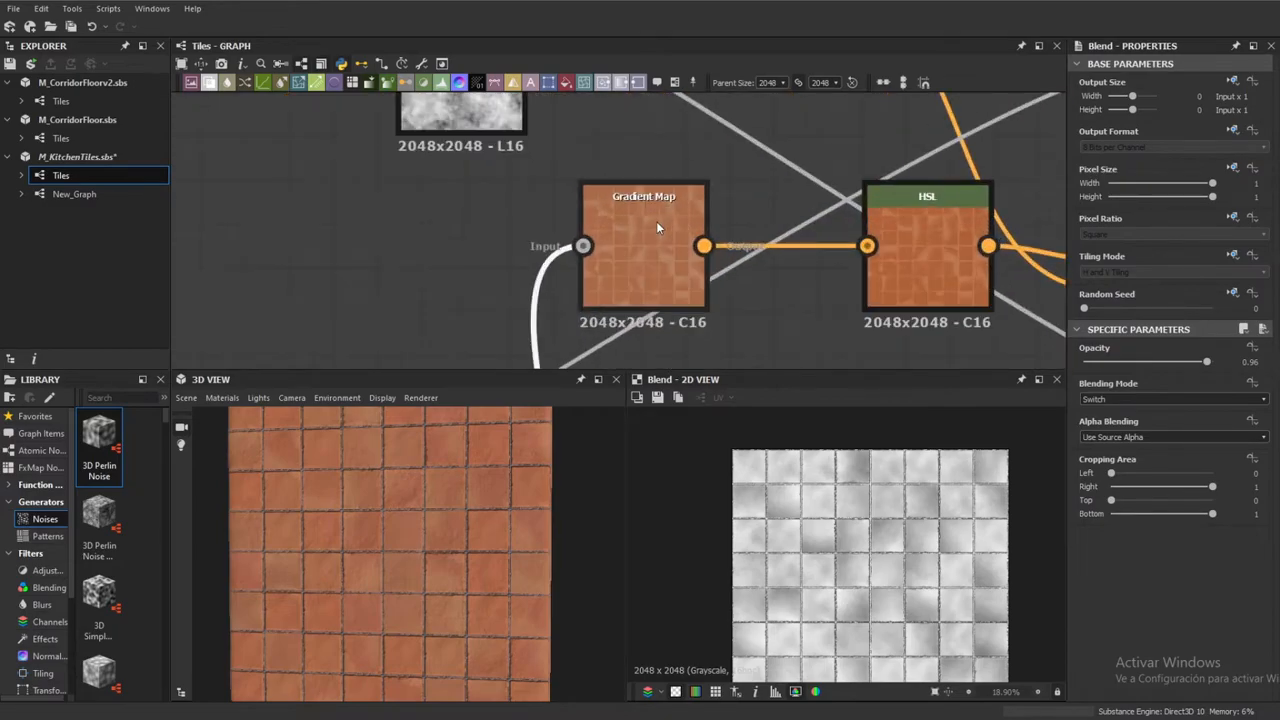
{"action": "double_click", "coordinate": [656, 221]}
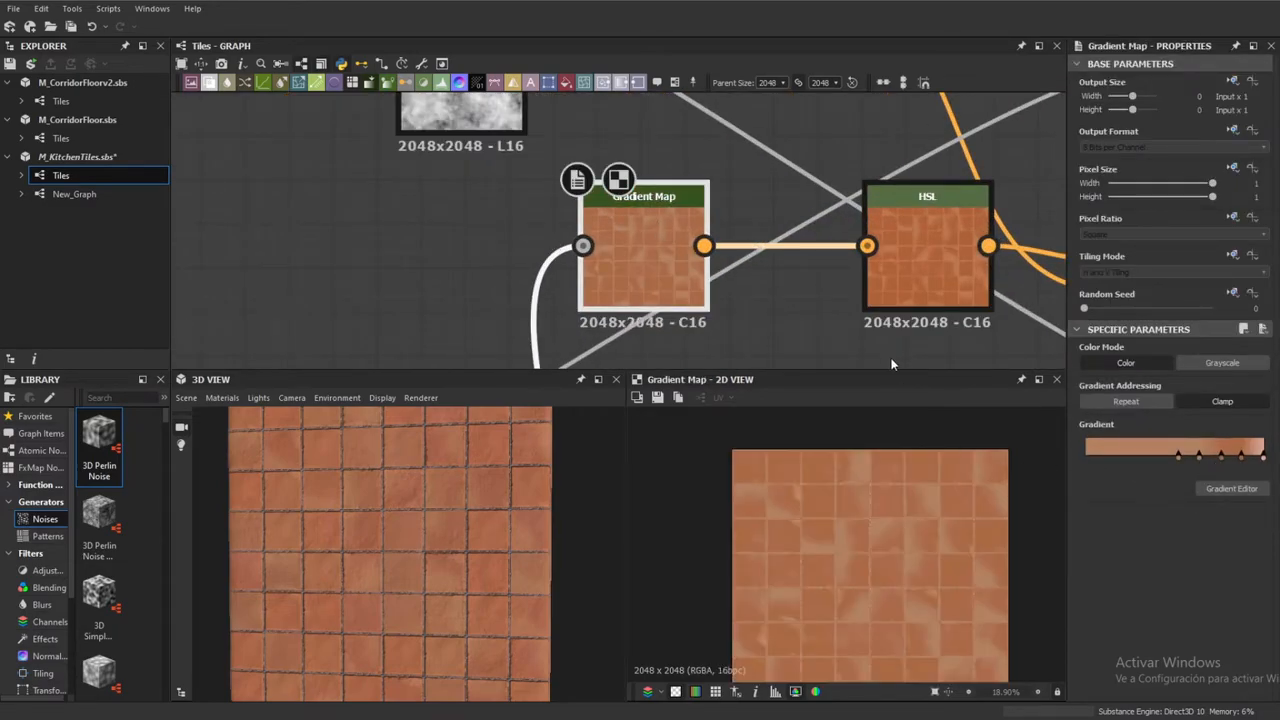
{"action": "middle_click_drag", "start_coordinate": [894, 369], "coordinate": [876, 319]}
{"action": "double_click", "coordinate": [903, 232]}
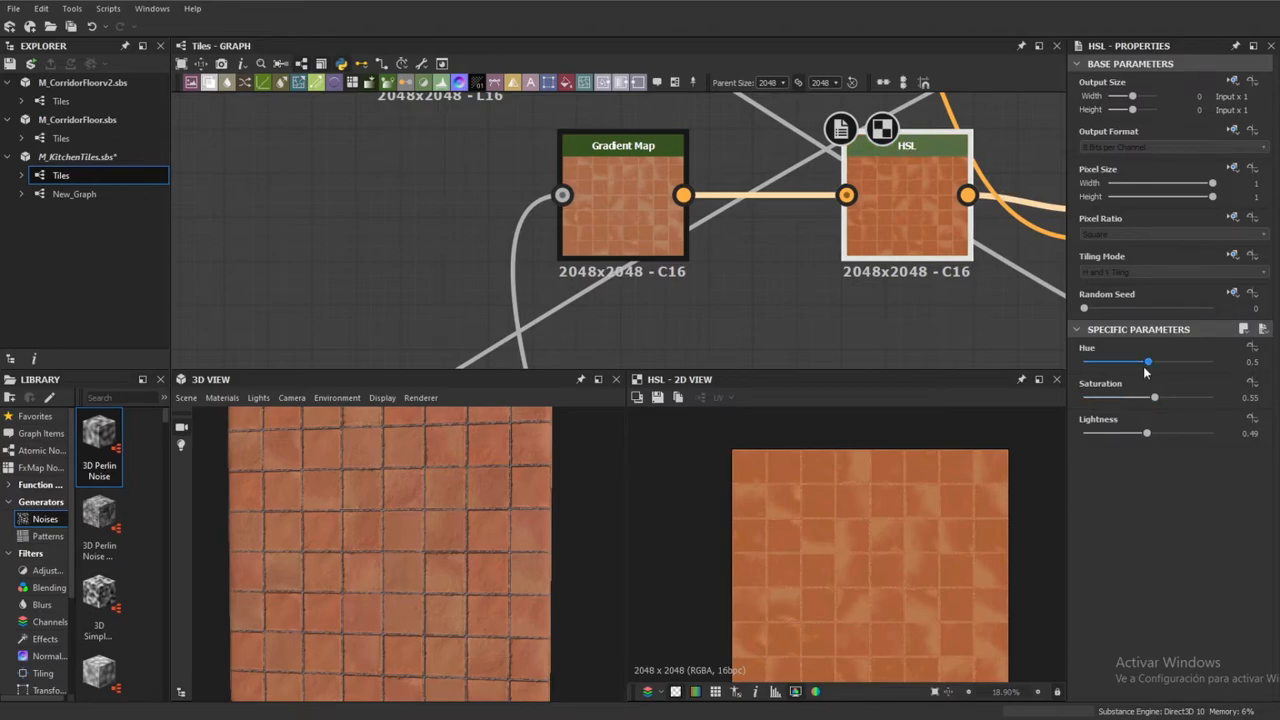
Compare the tile colours of the height-driven Gradient Map with the output of the adjoining HSL node
{"action": "scroll", "coordinate": [890, 256], "scroll_direction": "down", "scroll_amount": 5}
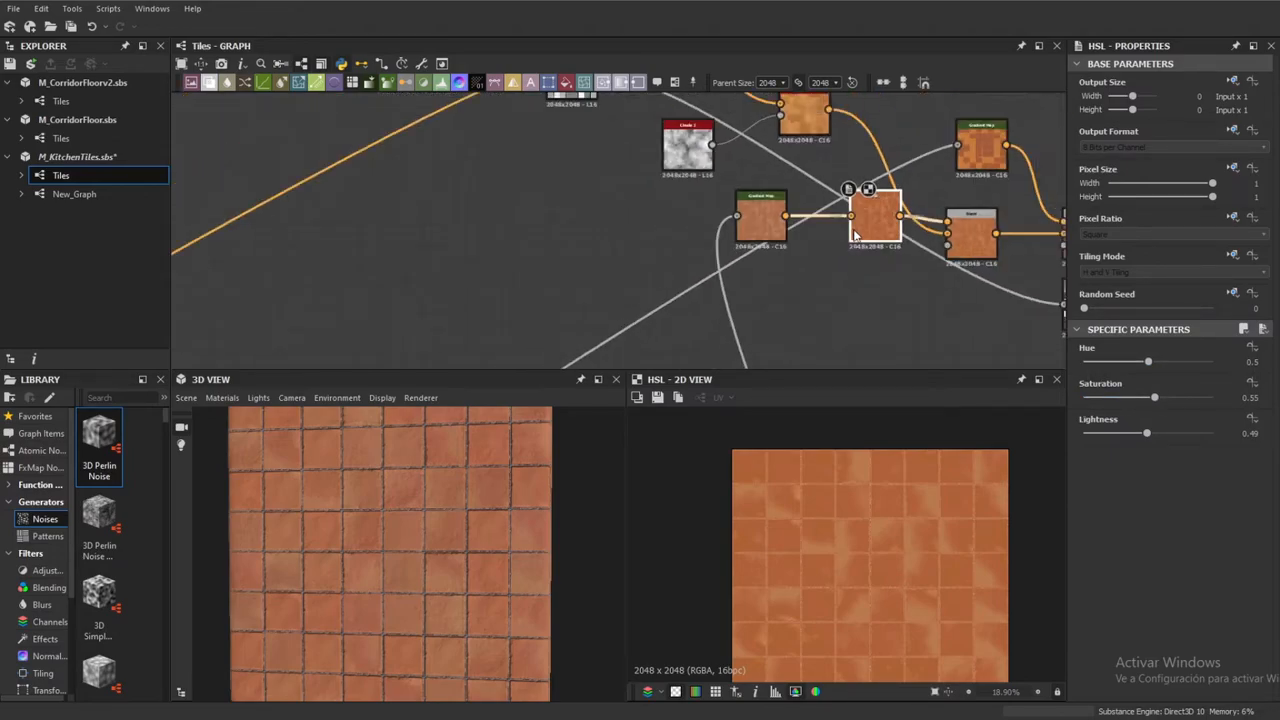
{"action": "scroll", "coordinate": [890, 256], "scroll_direction": "up", "scroll_amount": 5}
{"action": "left_click", "coordinate": [686, 270]}
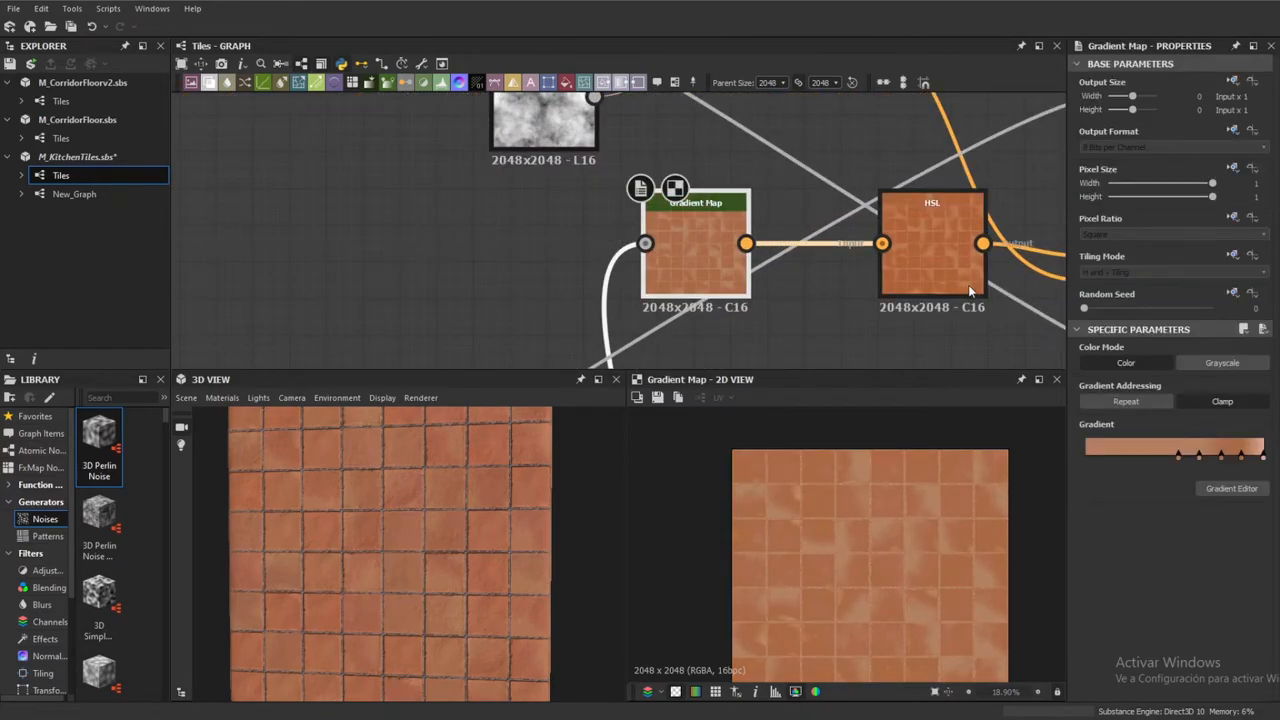
{"action": "middle_click_drag", "start_coordinate": [941, 262], "coordinate": [602, 209]}
{"action": "left_click", "coordinate": [600, 208]}
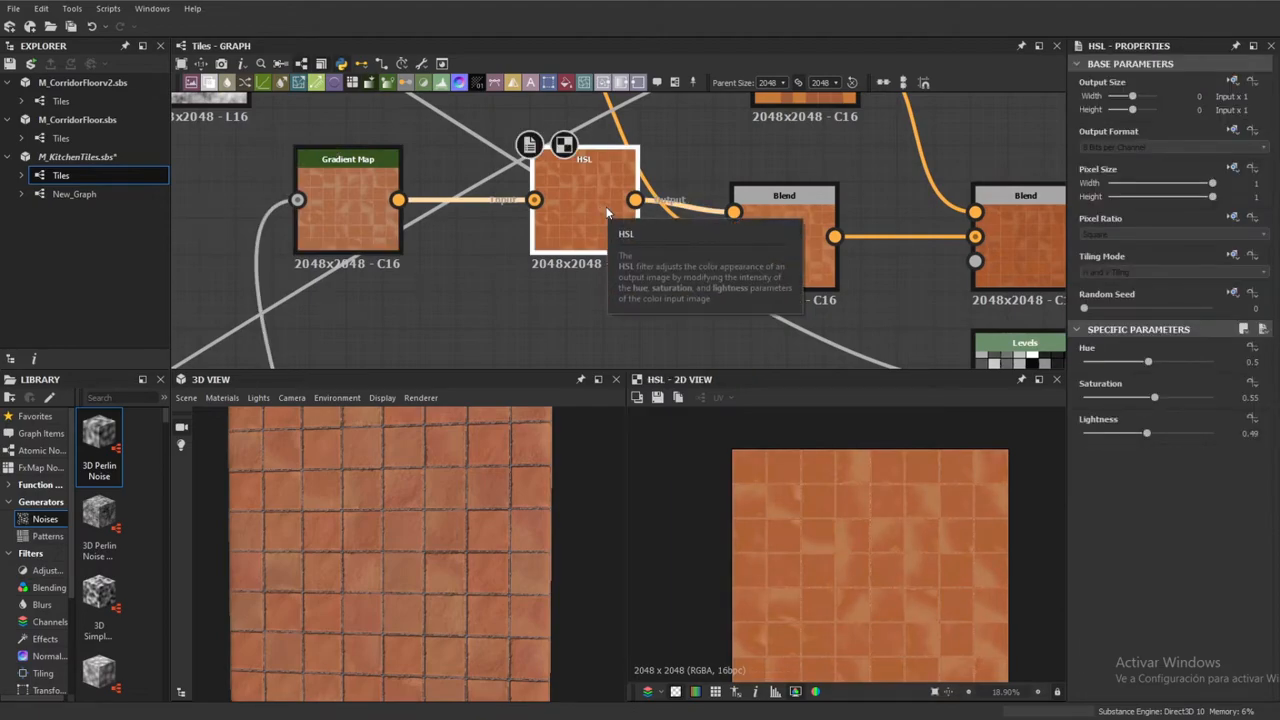
Preview the Slope Blur node and the Blend that combines it with the HSL output, examining the blended tile colours
{"action": "scroll", "coordinate": [606, 212], "scroll_direction": "down", "scroll_amount": 2}
{"action": "middle_click_drag", "start_coordinate": [632, 247], "coordinate": [640, 307]}
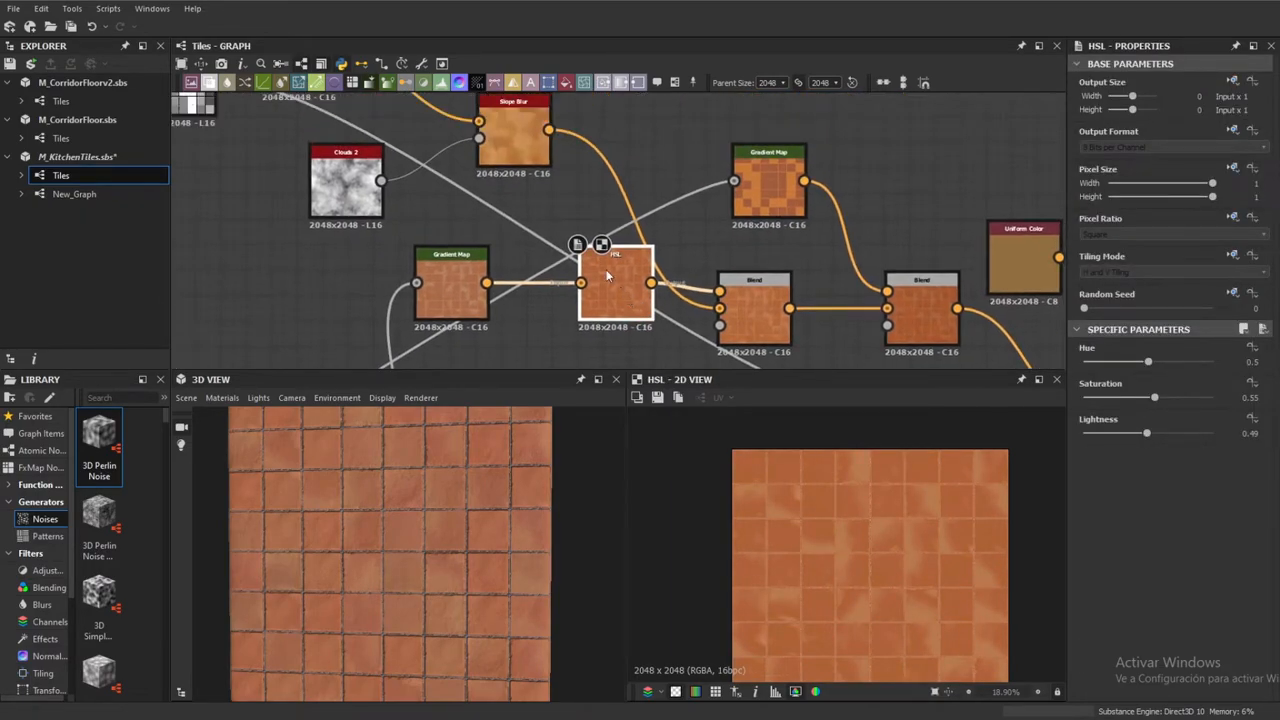
{"action": "left_click", "coordinate": [538, 114]}
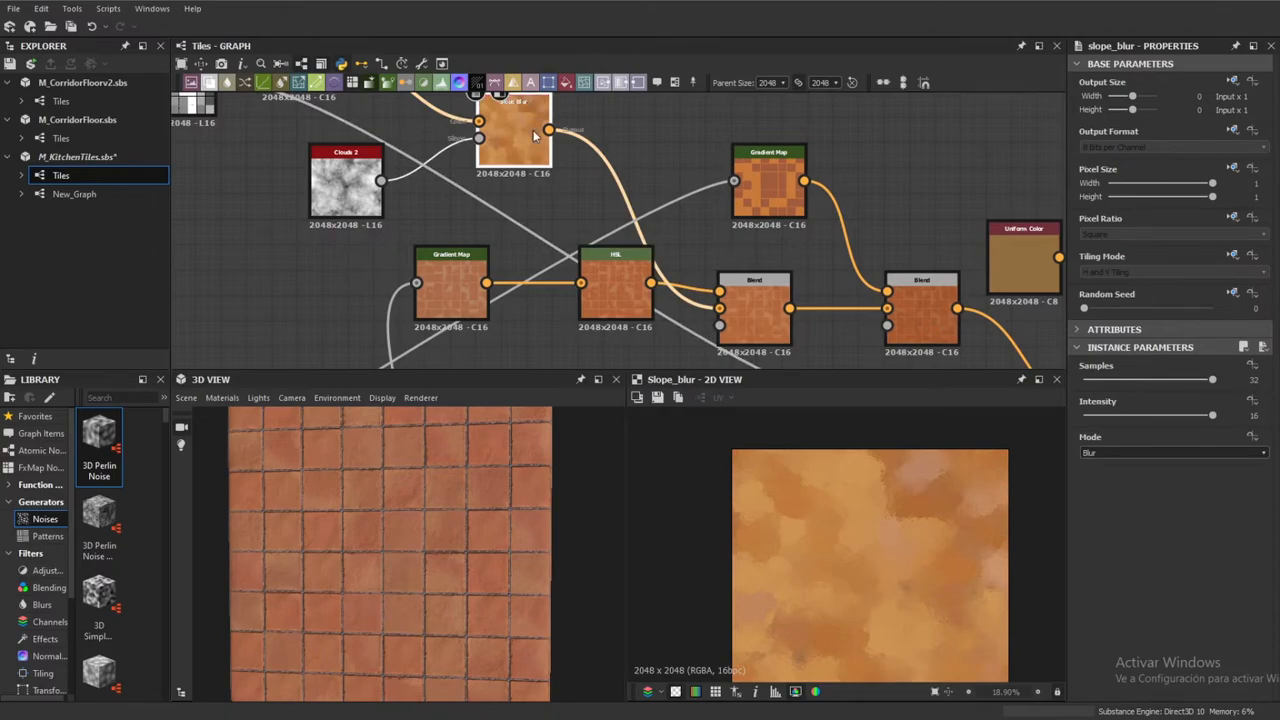
{"action": "left_click", "coordinate": [767, 328]}
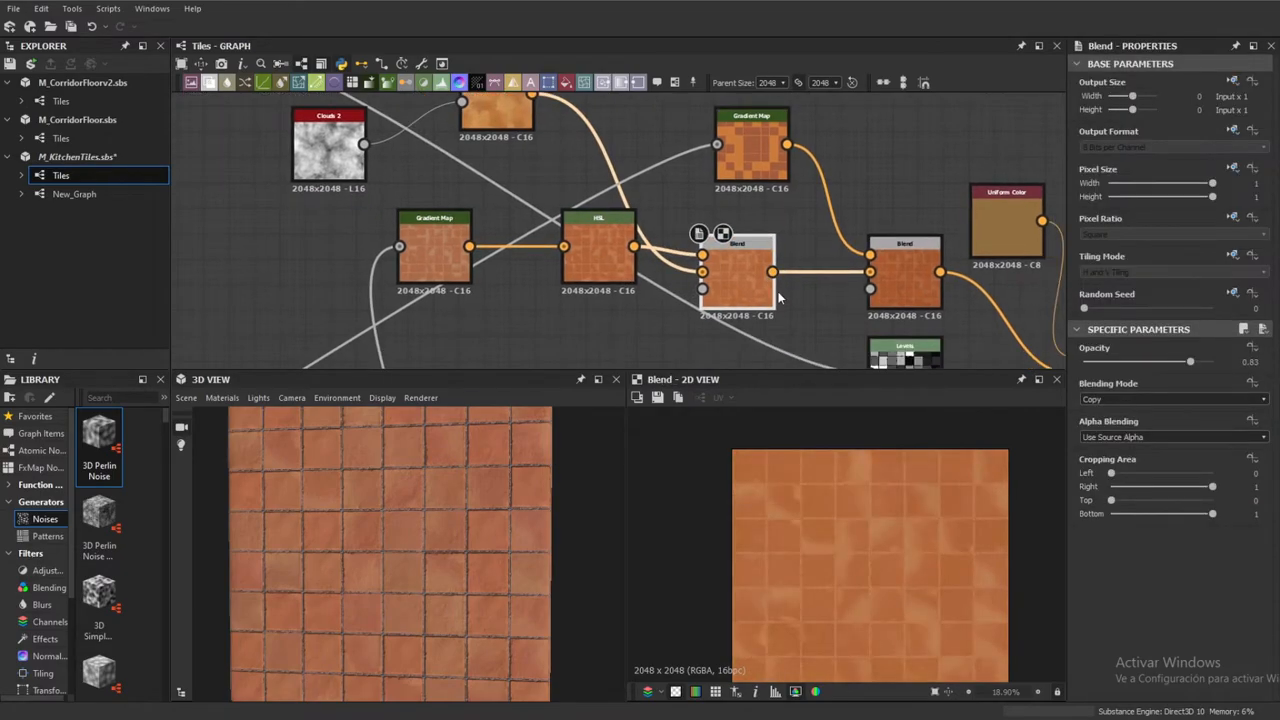
{"action": "scroll", "coordinate": [815, 532], "scroll_direction": "up", "scroll_amount": 4}
{"action": "scroll", "coordinate": [815, 532], "scroll_direction": "down", "scroll_amount": 5}
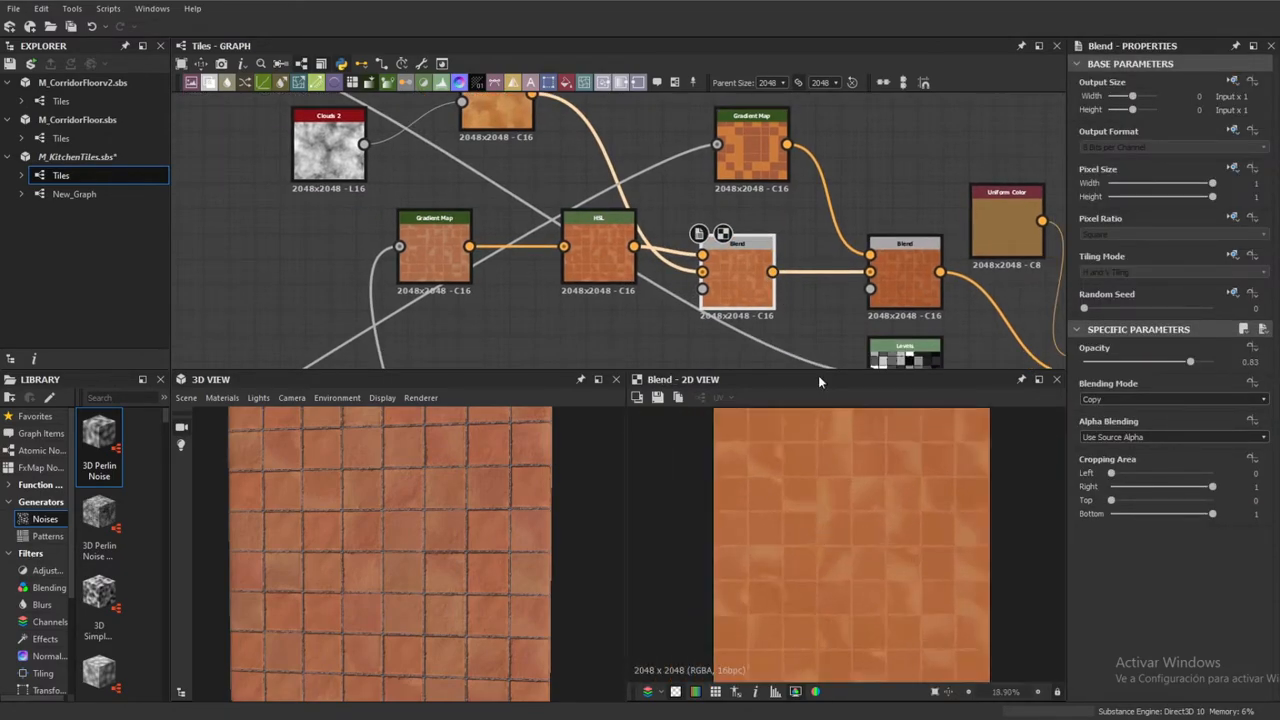
{"action": "scroll", "coordinate": [960, 179], "scroll_direction": "down", "scroll_amount": 4}
{"action": "scroll", "coordinate": [855, 160], "scroll_direction": "up", "scroll_amount": 5}
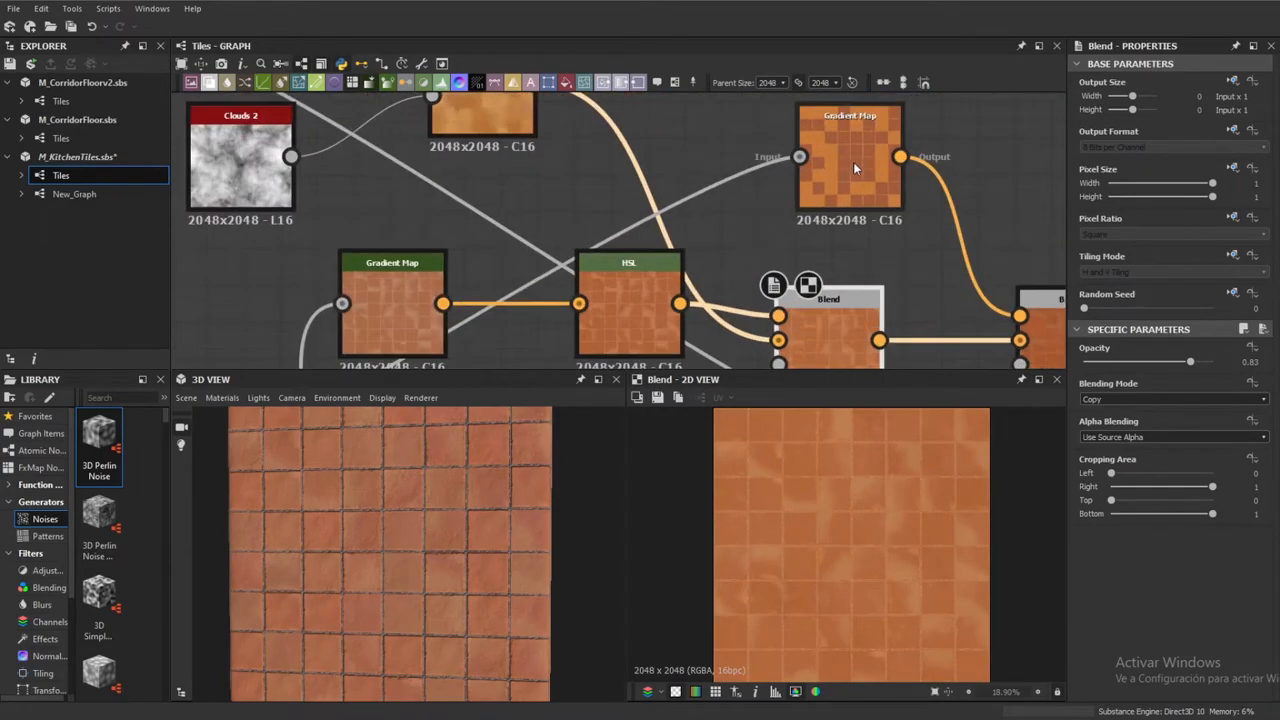
Preview the two-tone Gradient Map feeding the next Blend and trace its input back to the Levels tile mask
{"action": "left_click", "coordinate": [849, 167]}
{"action": "scroll", "coordinate": [852, 226], "scroll_direction": "down", "scroll_amount": 5}
{"action": "middle_click_drag", "start_coordinate": [665, 350], "coordinate": [837, 237]}
{"action": "middle_click_drag", "start_coordinate": [510, 362], "coordinate": [714, 214]}
{"action": "middle_click_drag", "start_coordinate": [648, 241], "coordinate": [765, 135]}
{"action": "scroll", "coordinate": [534, 273], "scroll_direction": "up", "scroll_amount": 5}
{"action": "left_click", "coordinate": [512, 275]}
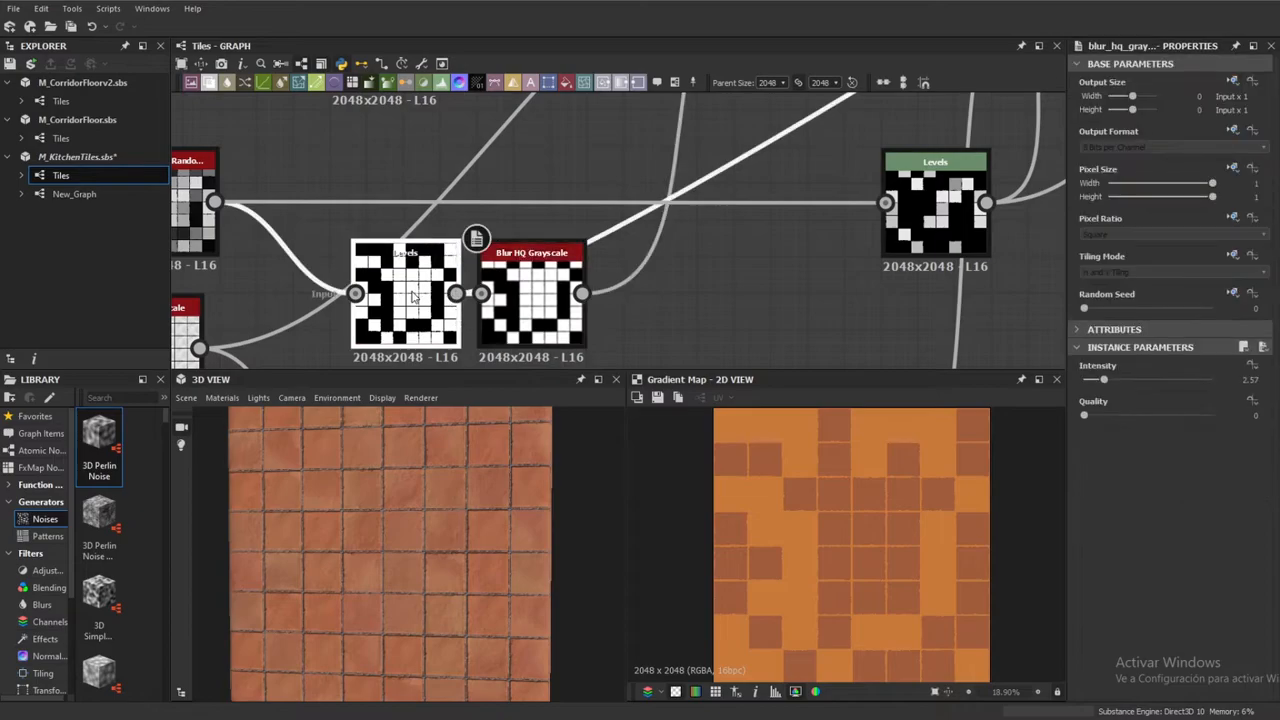
{"action": "double_click", "coordinate": [410, 295]}
Preview the Switch-mode Blend in the height branch to see how the tile mask is used there
{"action": "scroll", "coordinate": [440, 305], "scroll_direction": "down", "scroll_amount": 1}
{"action": "scroll", "coordinate": [793, 537], "scroll_direction": "down", "scroll_amount": 2}
{"action": "scroll", "coordinate": [712, 261], "scroll_direction": "down", "scroll_amount": 4}
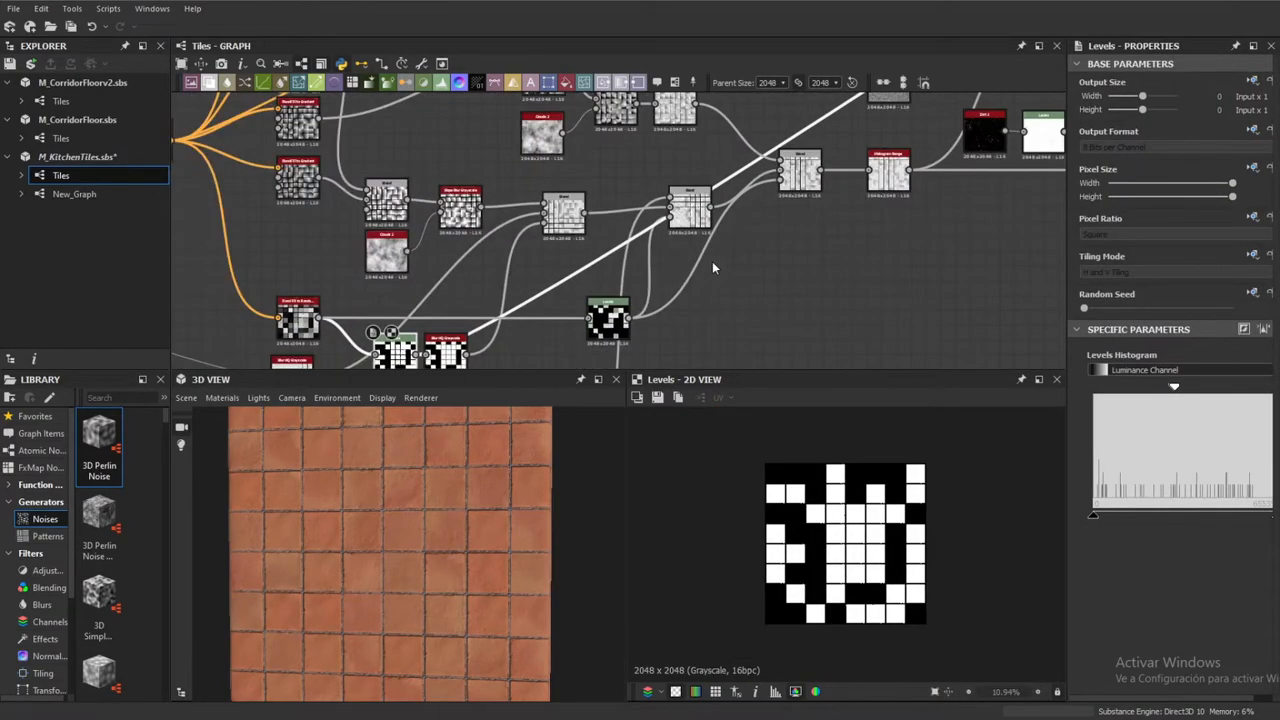
{"action": "scroll", "coordinate": [712, 261], "scroll_direction": "down", "scroll_amount": 1}
{"action": "scroll", "coordinate": [692, 167], "scroll_direction": "up", "scroll_amount": 2}
{"action": "scroll", "coordinate": [638, 227], "scroll_direction": "down", "scroll_amount": 1}
{"action": "double_click", "coordinate": [684, 258]}
Compare the two-tone Gradient Map with the Multiply Blend that applies it over the tile colours
{"action": "scroll", "coordinate": [753, 272], "scroll_direction": "down", "scroll_amount": 1}
{"action": "scroll", "coordinate": [755, 273], "scroll_direction": "down", "scroll_amount": 2}
{"action": "middle_click_drag", "start_coordinate": [880, 165], "coordinate": [535, 354]}
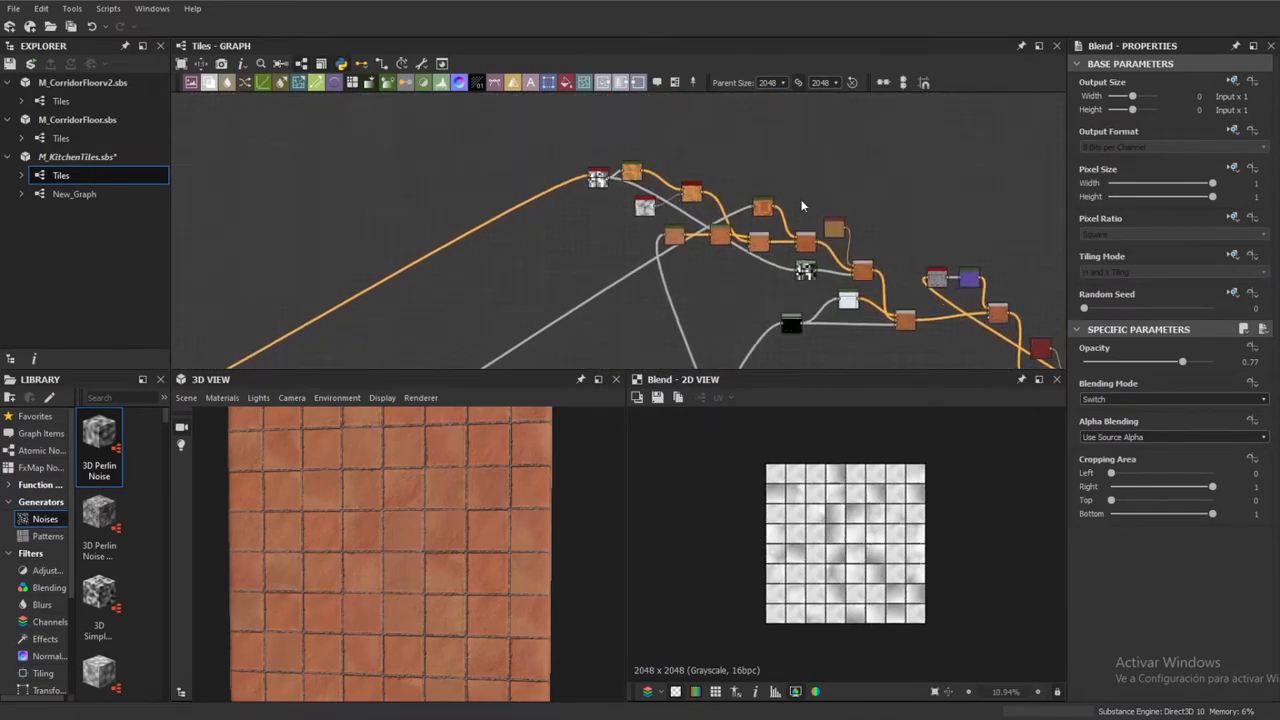
{"action": "scroll", "coordinate": [777, 235], "scroll_direction": "up", "scroll_amount": 5}
{"action": "left_click", "coordinate": [688, 208]}
{"action": "double_click", "coordinate": [686, 207]}
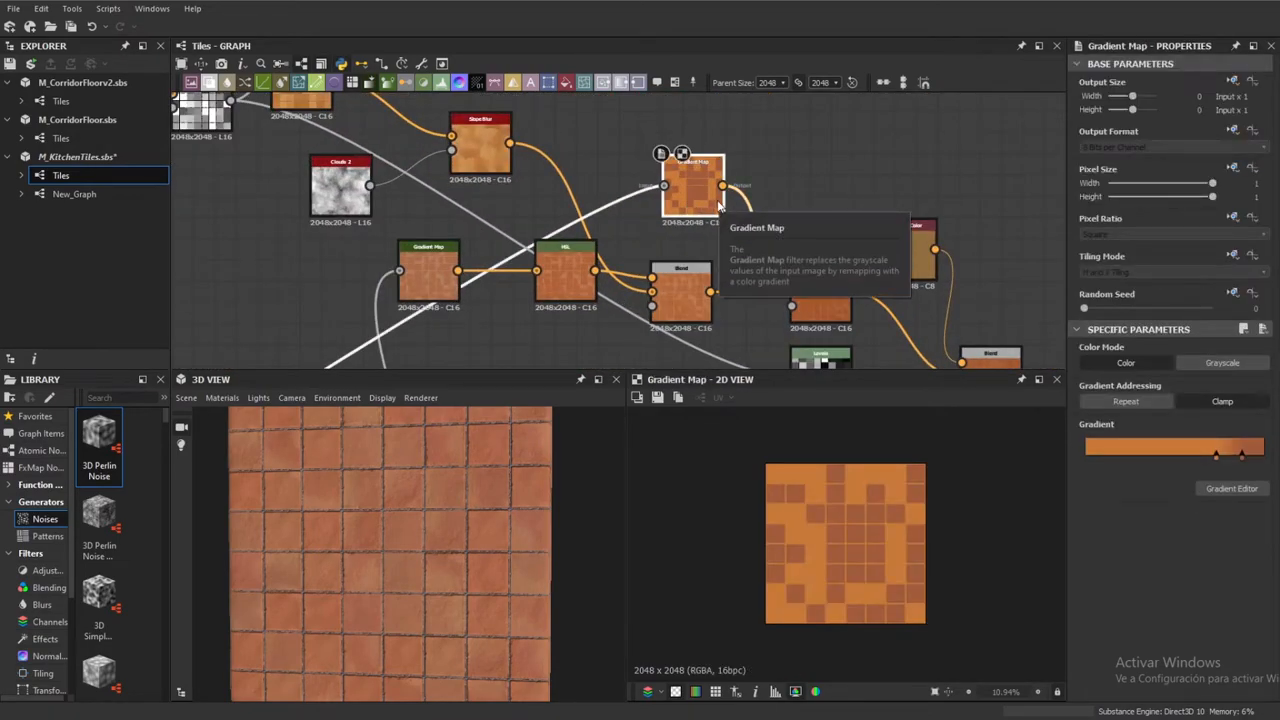
{"action": "middle_click_drag", "start_coordinate": [842, 292], "coordinate": [788, 236]}
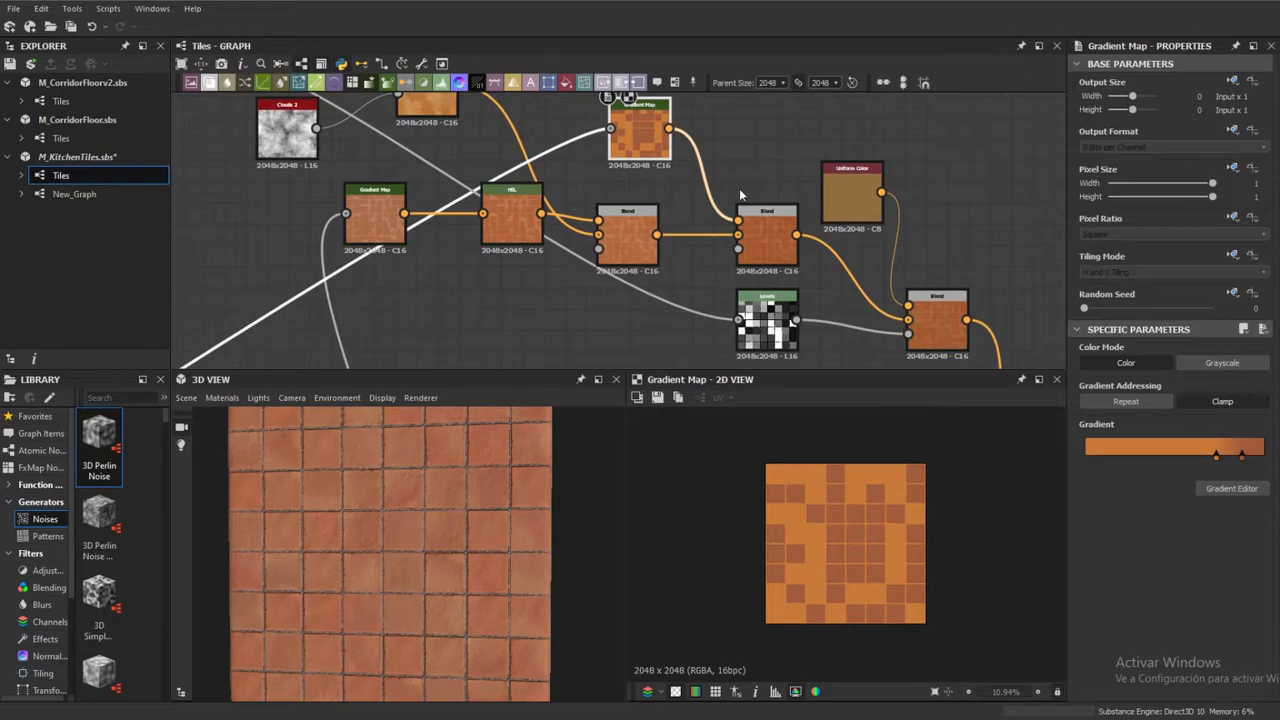
{"action": "double_click", "coordinate": [768, 250]}
{"action": "scroll", "coordinate": [934, 487], "scroll_direction": "up", "scroll_amount": 3}
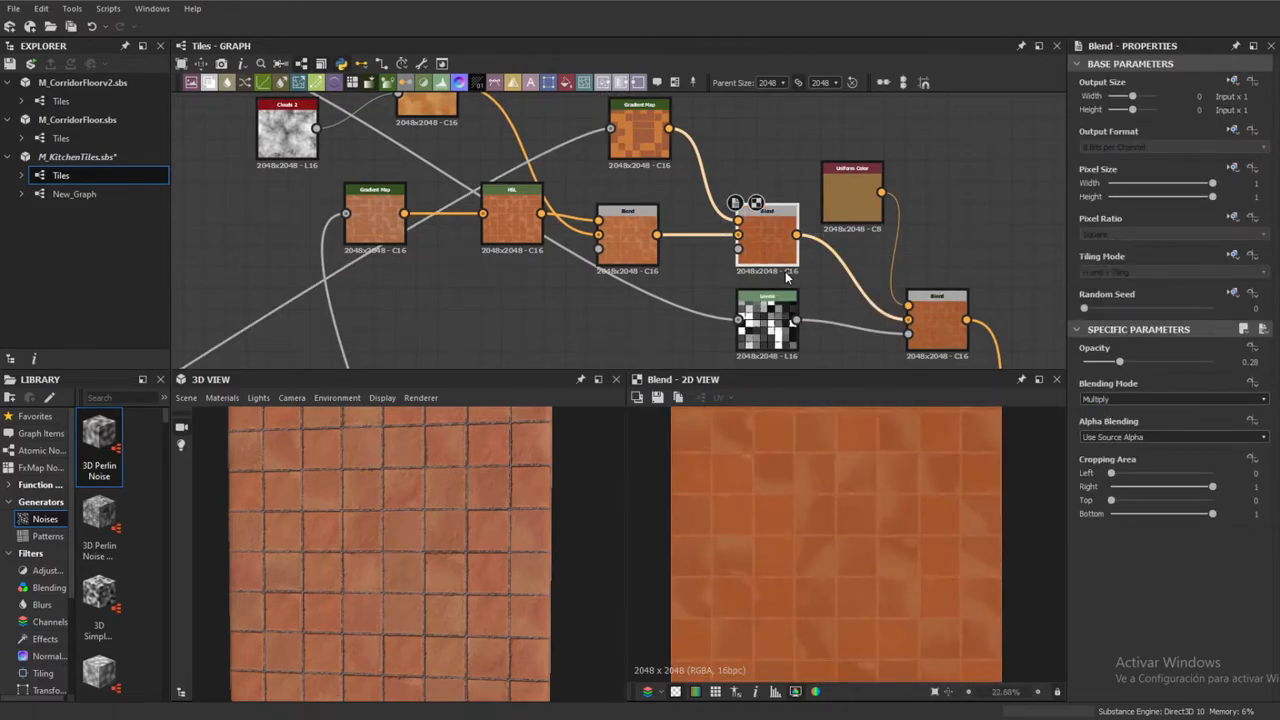
Preview the Flood Fill to Grayscale node that feeds the first colour Gradient Map and the Levels mask
{"action": "scroll", "coordinate": [781, 258], "scroll_direction": "down", "scroll_amount": 2}
{"action": "middle_click_drag", "start_coordinate": [805, 268], "coordinate": [775, 216]}
{"action": "middle_click_drag", "start_coordinate": [712, 150], "coordinate": [859, 249]}
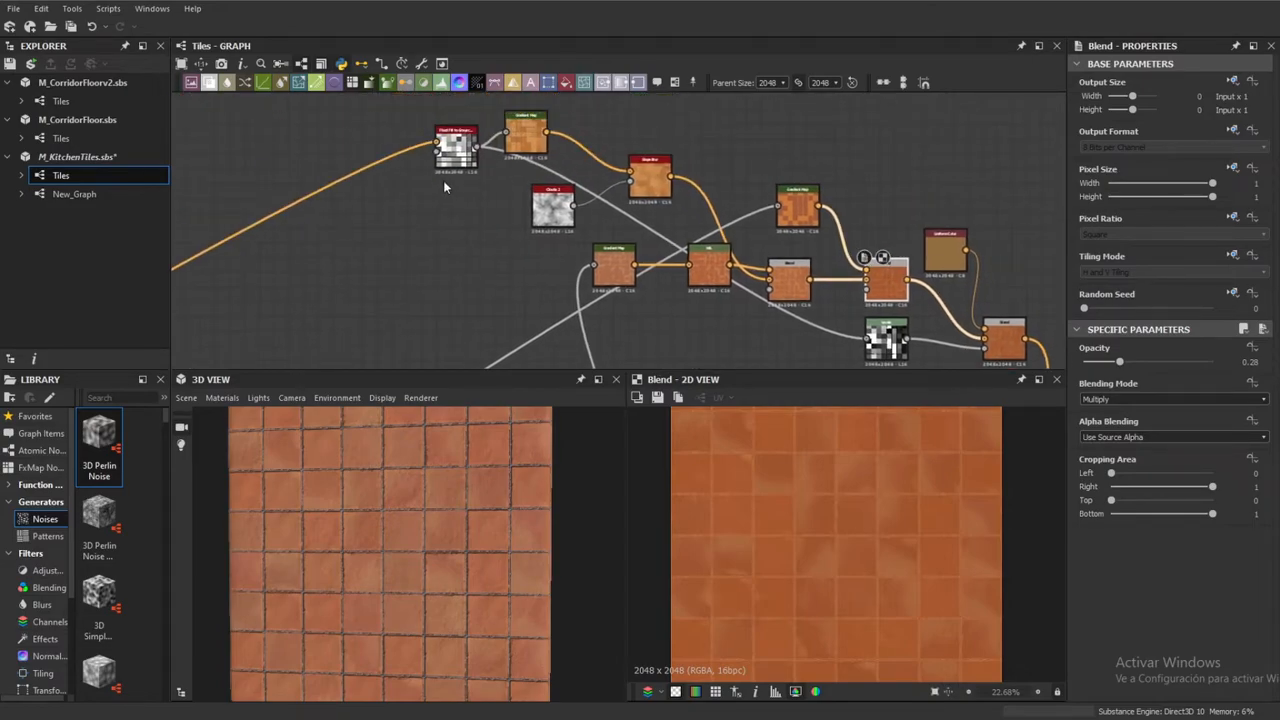
{"action": "double_click", "coordinate": [458, 145]}
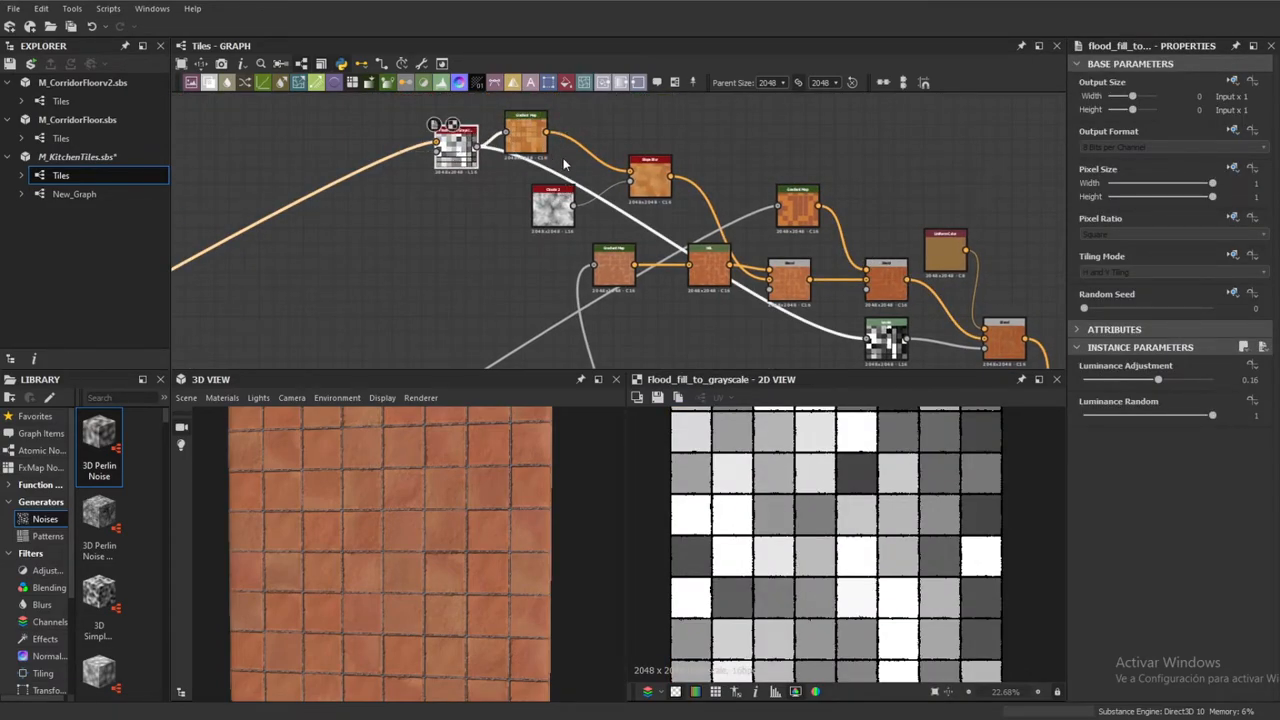
{"action": "middle_click_drag", "start_coordinate": [553, 158], "coordinate": [531, 153]}
{"action": "double_click", "coordinate": [505, 128]}
{"action": "double_click", "coordinate": [435, 140]}
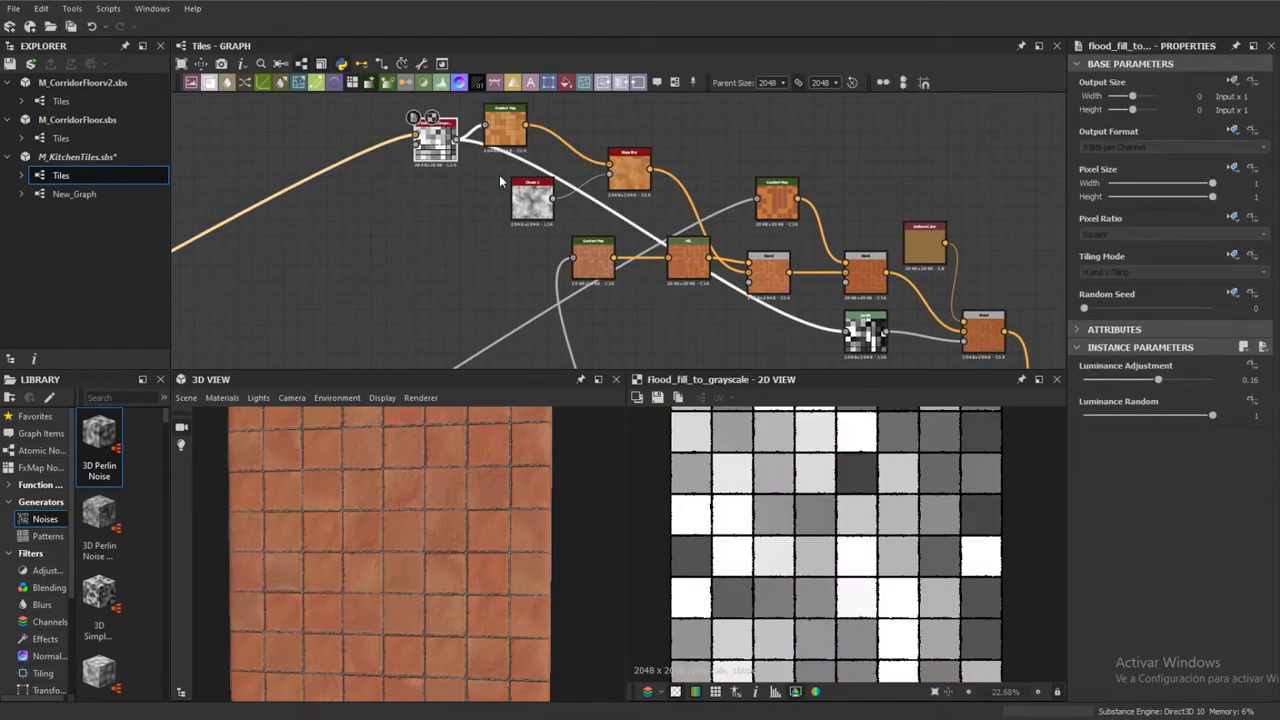
Preview the Levels node fed by Flood Fill to Grayscale and examine its tile mask
{"action": "middle_click_drag", "start_coordinate": [662, 234], "coordinate": [610, 218]}
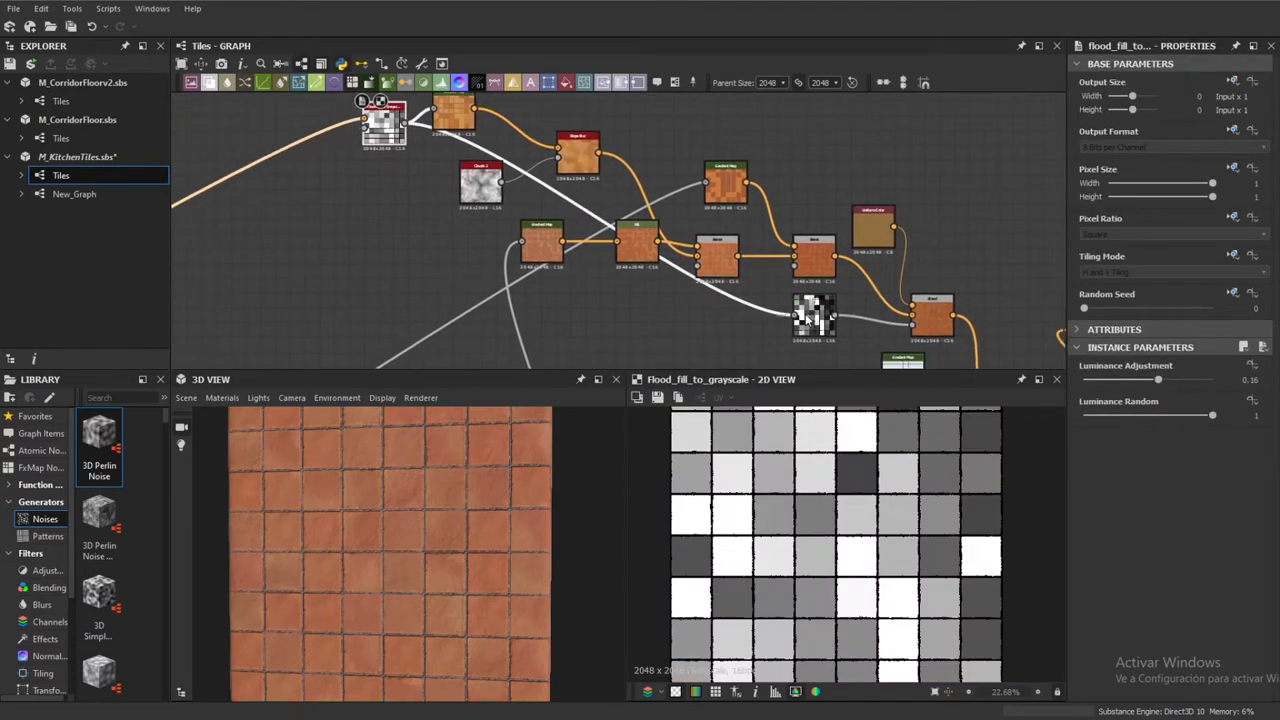
{"action": "double_click", "coordinate": [798, 316]}
{"action": "middle_click_drag", "start_coordinate": [821, 333], "coordinate": [778, 323]}
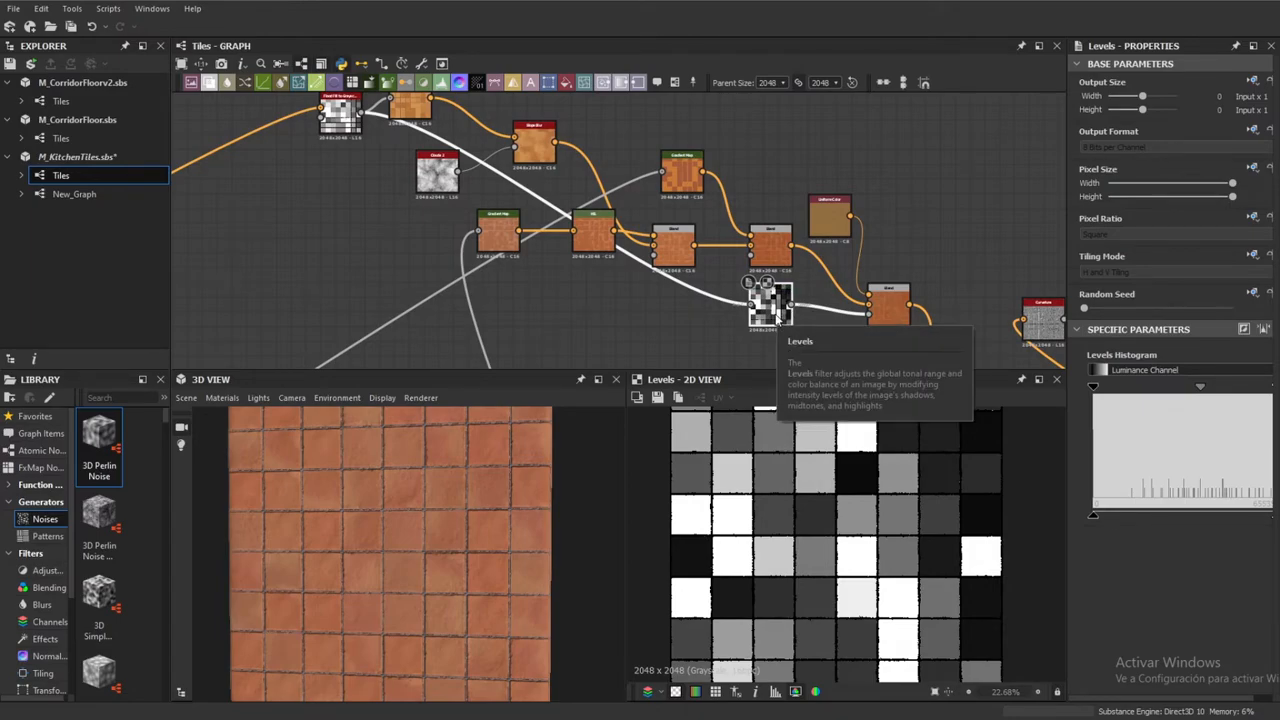
{"action": "scroll", "coordinate": [777, 318], "scroll_direction": "up", "scroll_amount": 5}
{"action": "middle_click_drag", "start_coordinate": [770, 305], "coordinate": [620, 268]}
Preview the brown Uniform Color node and check its tint on the tiles of the 3D model
{"action": "scroll", "coordinate": [924, 285], "scroll_direction": "down", "scroll_amount": 2}
{"action": "middle_click_drag", "start_coordinate": [774, 143], "coordinate": [705, 173]}
{"action": "middle_click_drag", "start_coordinate": [814, 131], "coordinate": [795, 189]}
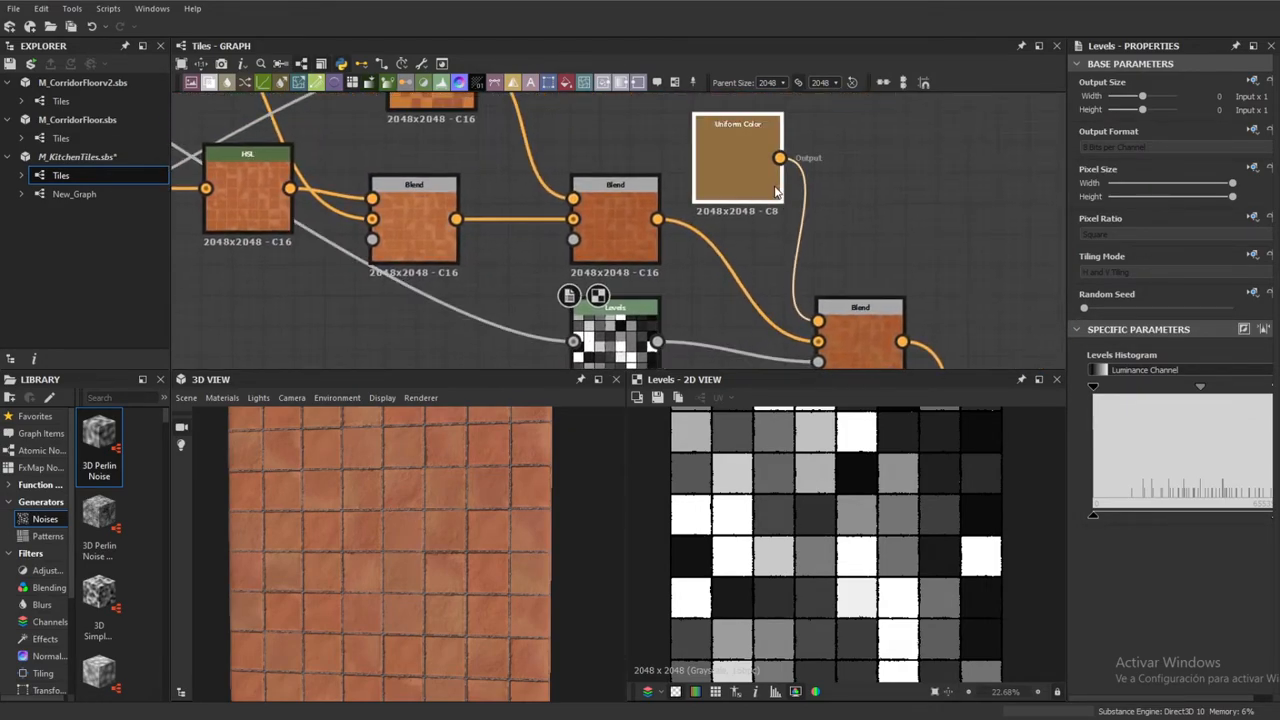
{"action": "left_click", "coordinate": [776, 190]}
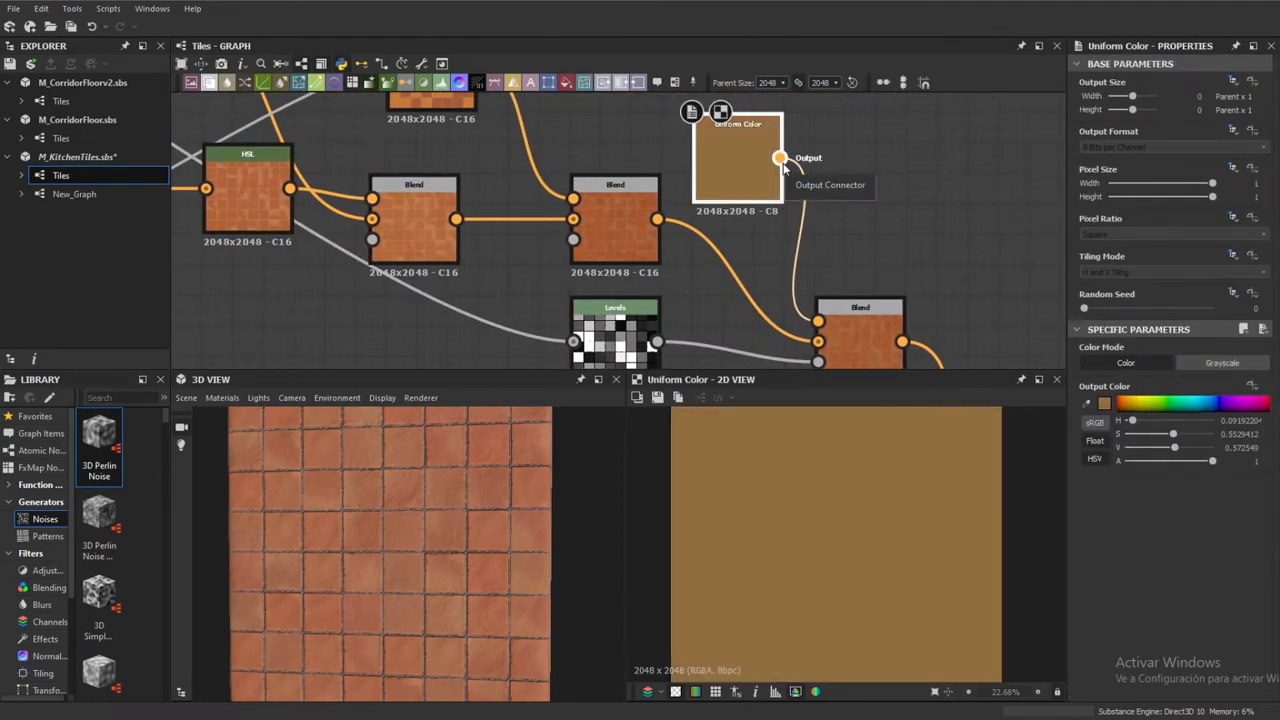
{"action": "scroll", "coordinate": [751, 167], "scroll_direction": "down", "scroll_amount": 2}
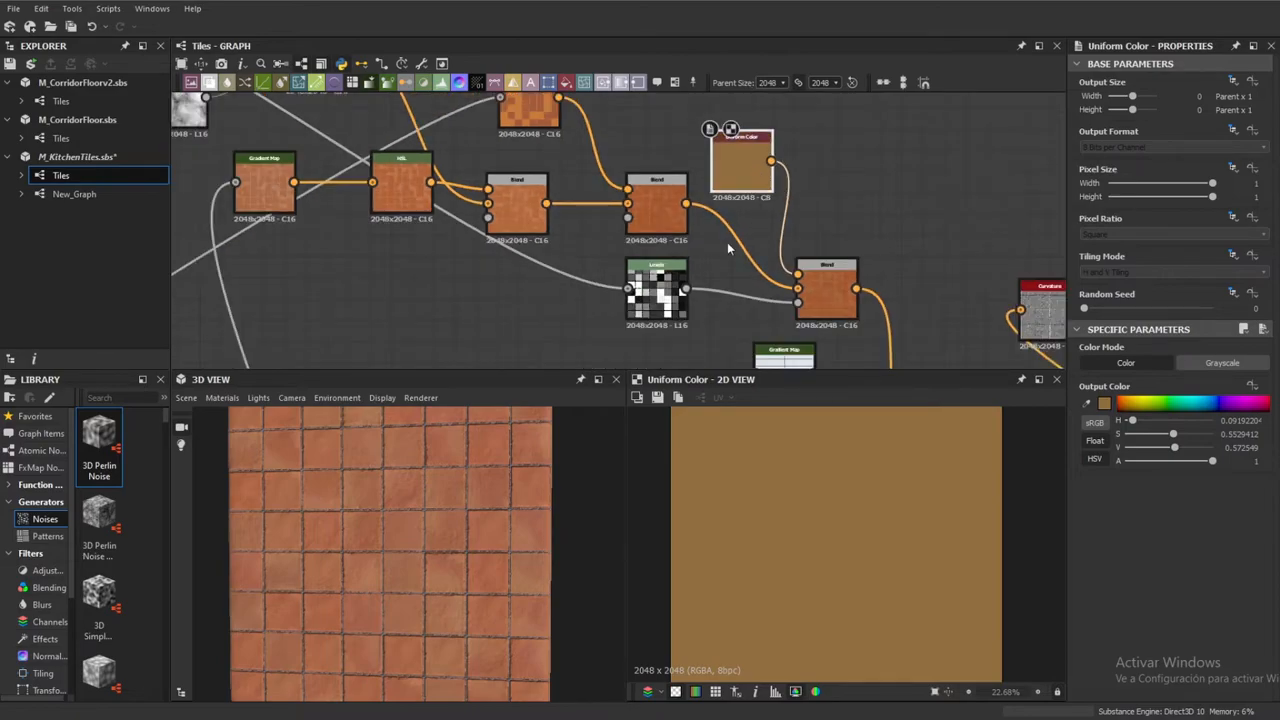
{"action": "mouse_move", "coordinate": [475, 532]}
{"action": "left_mouse_down"}
{"action": "mouse_move", "coordinate": [420, 507]}
{"action": "mouse_move", "coordinate": [433, 652]}
{"action": "mouse_move", "coordinate": [398, 507]}
{"action": "mouse_move", "coordinate": [376, 526]}
{"action": "mouse_move", "coordinate": [462, 552]}
{"action": "mouse_move", "coordinate": [486, 540]}
{"action": "left_mouse_up"}
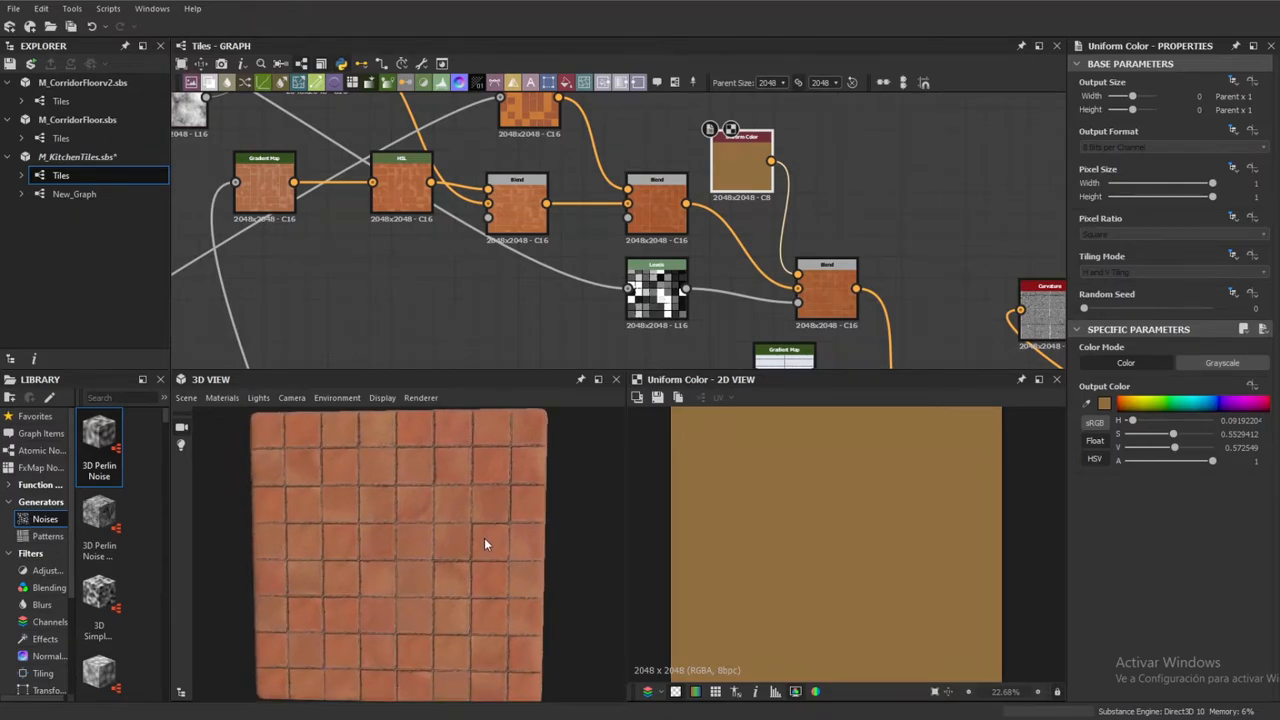
Compare the Multiply Blend with the following Copy Blend that adds the Uniform Color through the Levels mask
{"action": "left_click", "coordinate": [680, 216]}
{"action": "scroll", "coordinate": [680, 216], "scroll_direction": "up", "scroll_amount": 3}
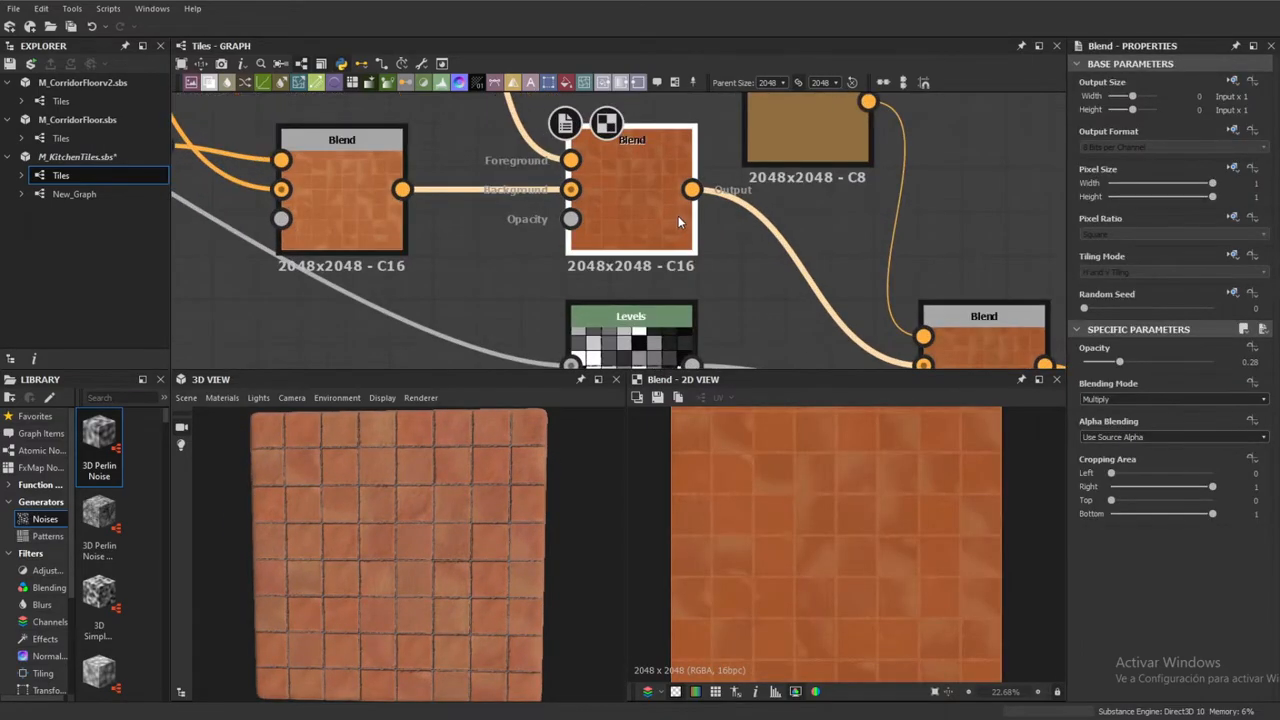
{"action": "scroll", "coordinate": [679, 216], "scroll_direction": "down", "scroll_amount": 2}
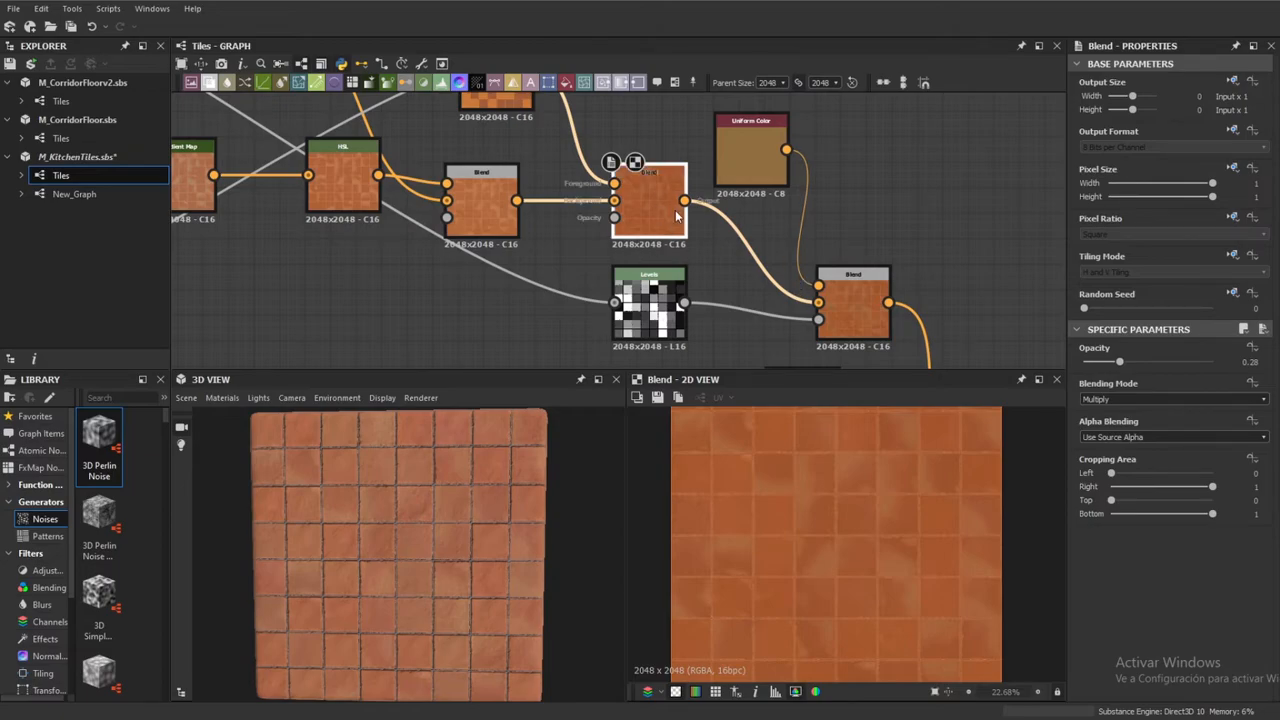
{"action": "middle_click_drag", "start_coordinate": [689, 250], "coordinate": [611, 235]}
{"action": "left_click", "coordinate": [775, 300]}
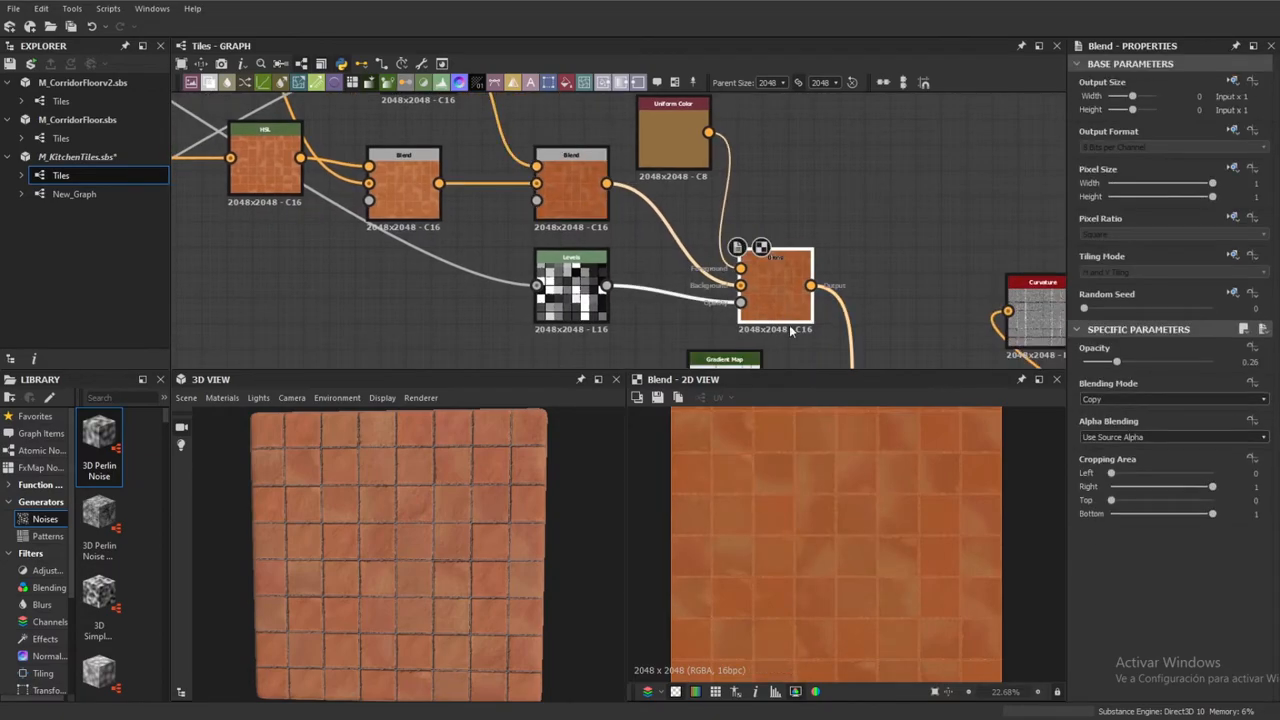
{"action": "scroll", "coordinate": [848, 575], "scroll_direction": "down", "scroll_amount": 3}
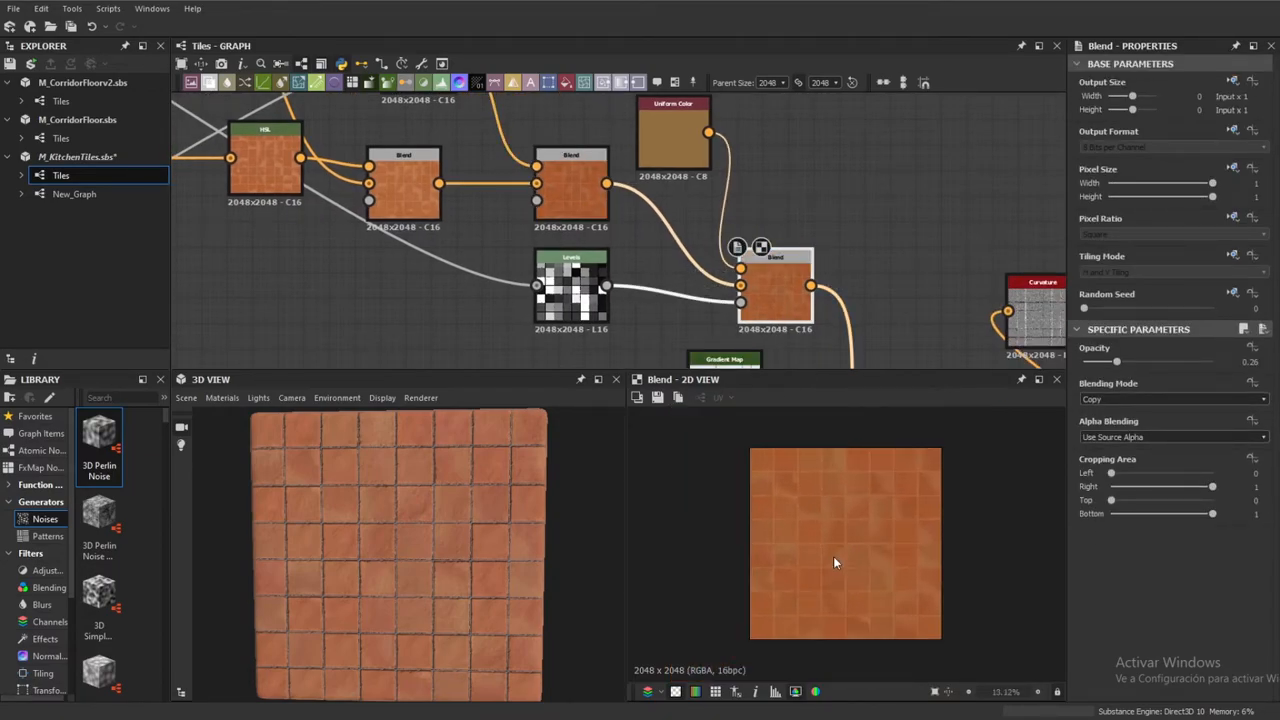
{"action": "scroll", "coordinate": [833, 556], "scroll_direction": "up", "scroll_amount": 1}
{"action": "left_click", "coordinate": [588, 212]}
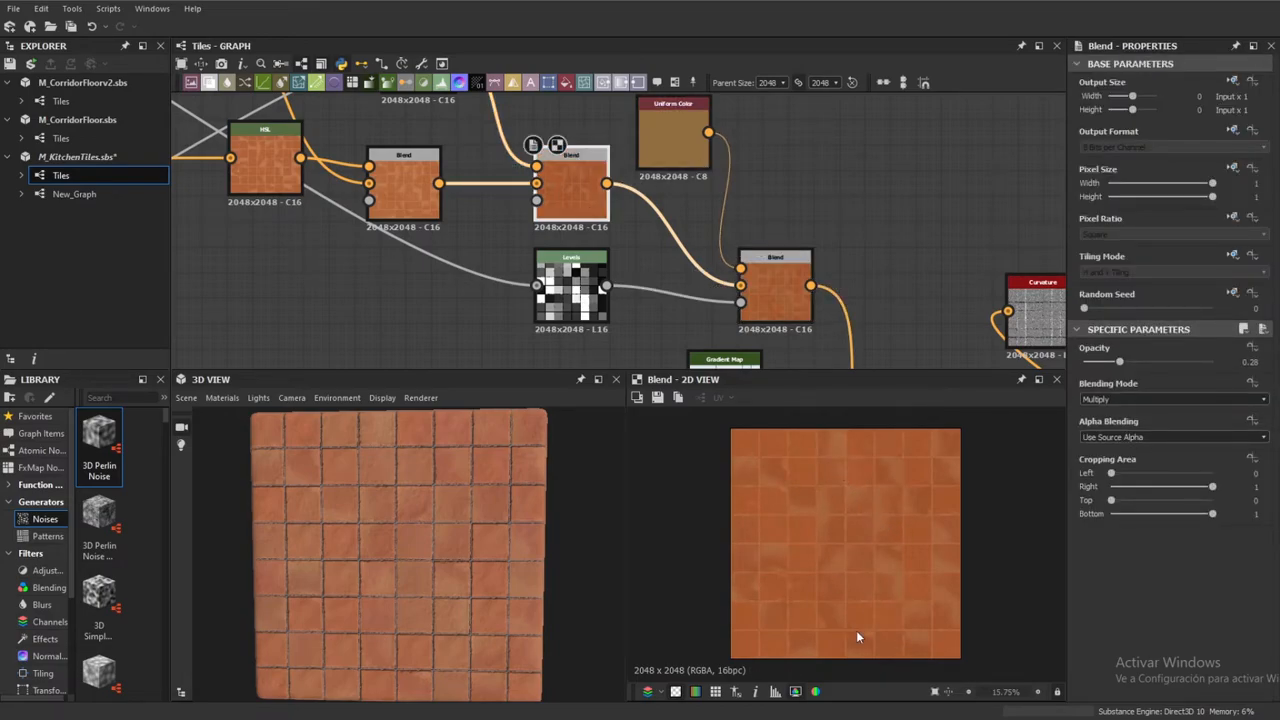
{"action": "left_click", "coordinate": [778, 292]}
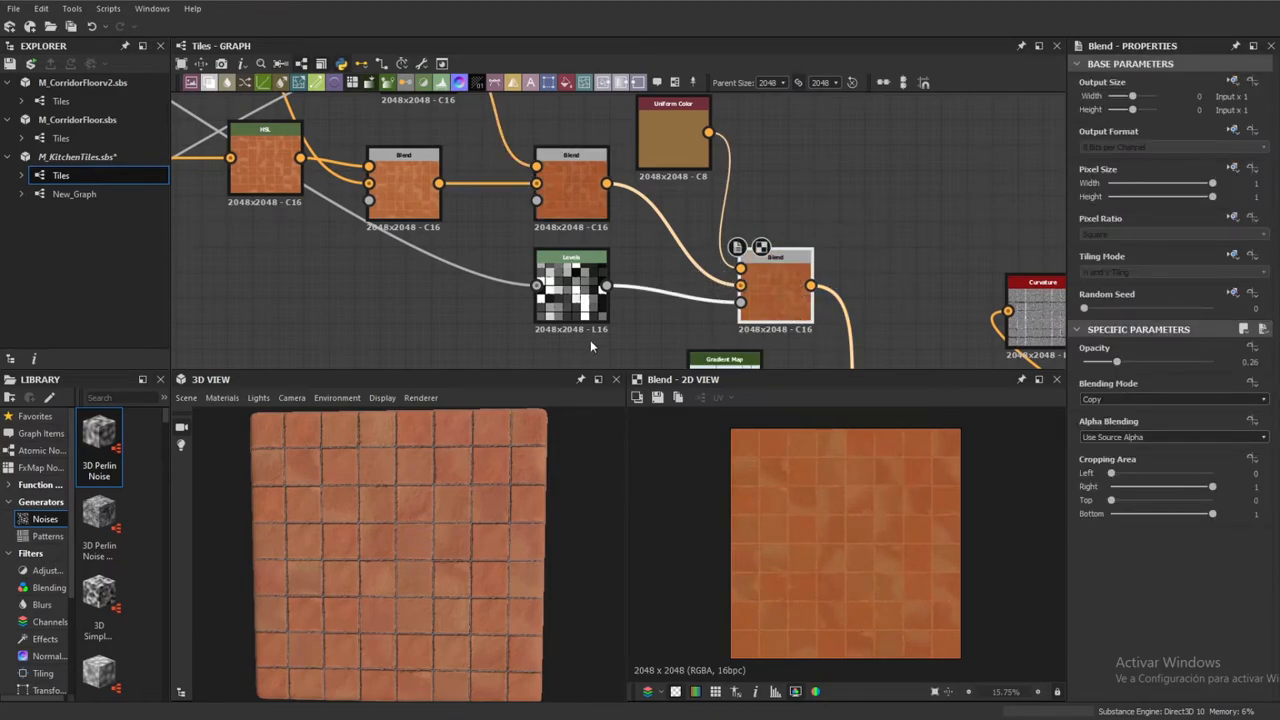
Preview the Levels mask isolating the grout lines and inspect a grout joint closely on the 3D model
{"action": "scroll", "coordinate": [1001, 210], "scroll_direction": "down", "scroll_amount": 4}
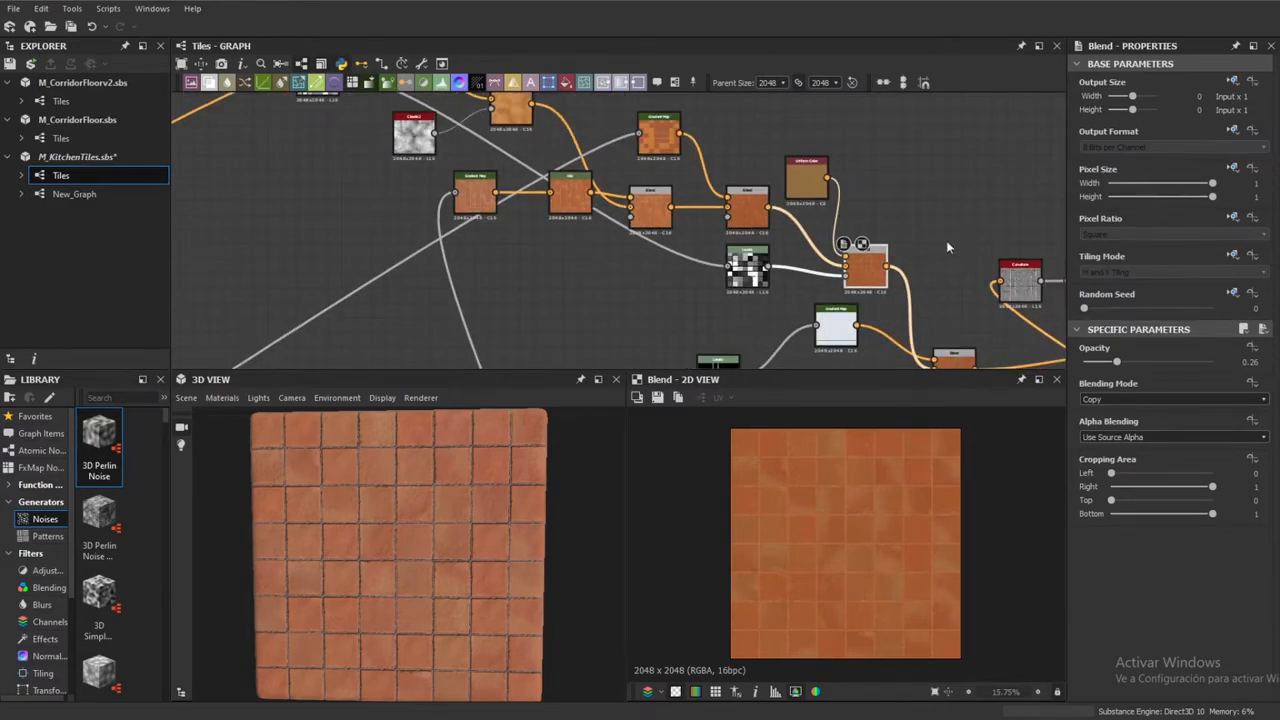
{"action": "middle_click_drag", "start_coordinate": [958, 258], "coordinate": [722, 200]}
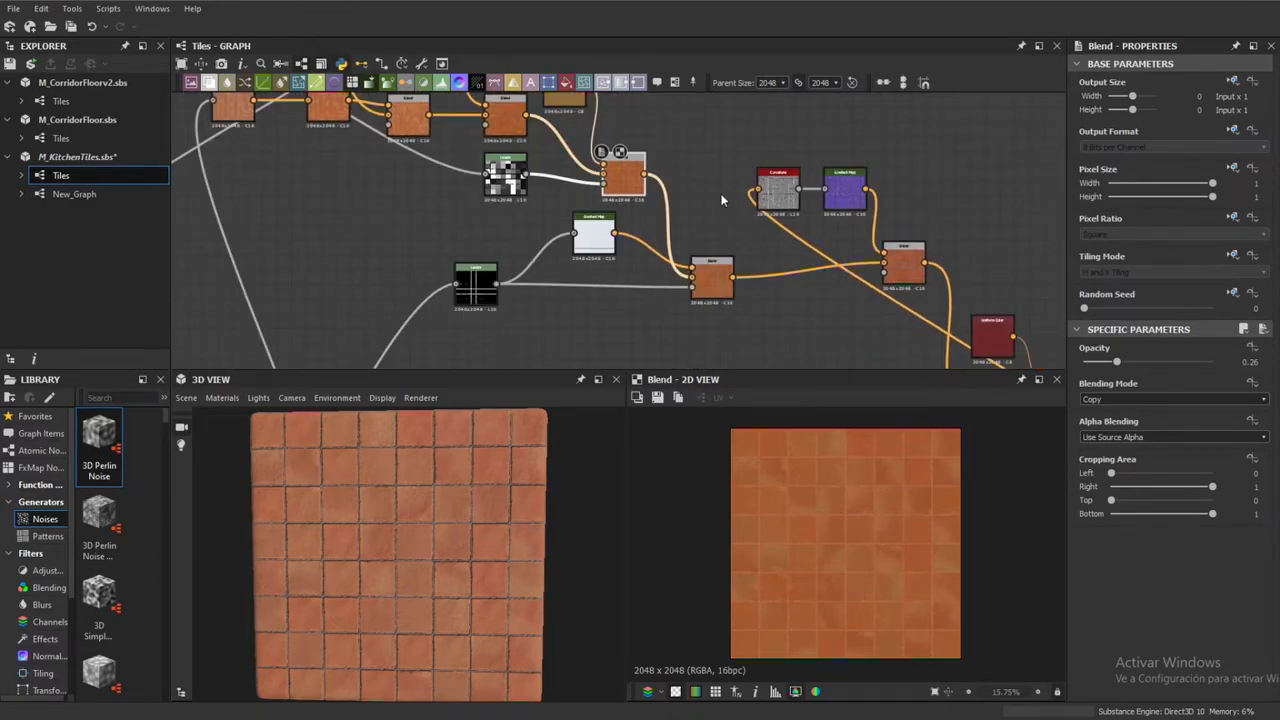
{"action": "double_click", "coordinate": [475, 285]}
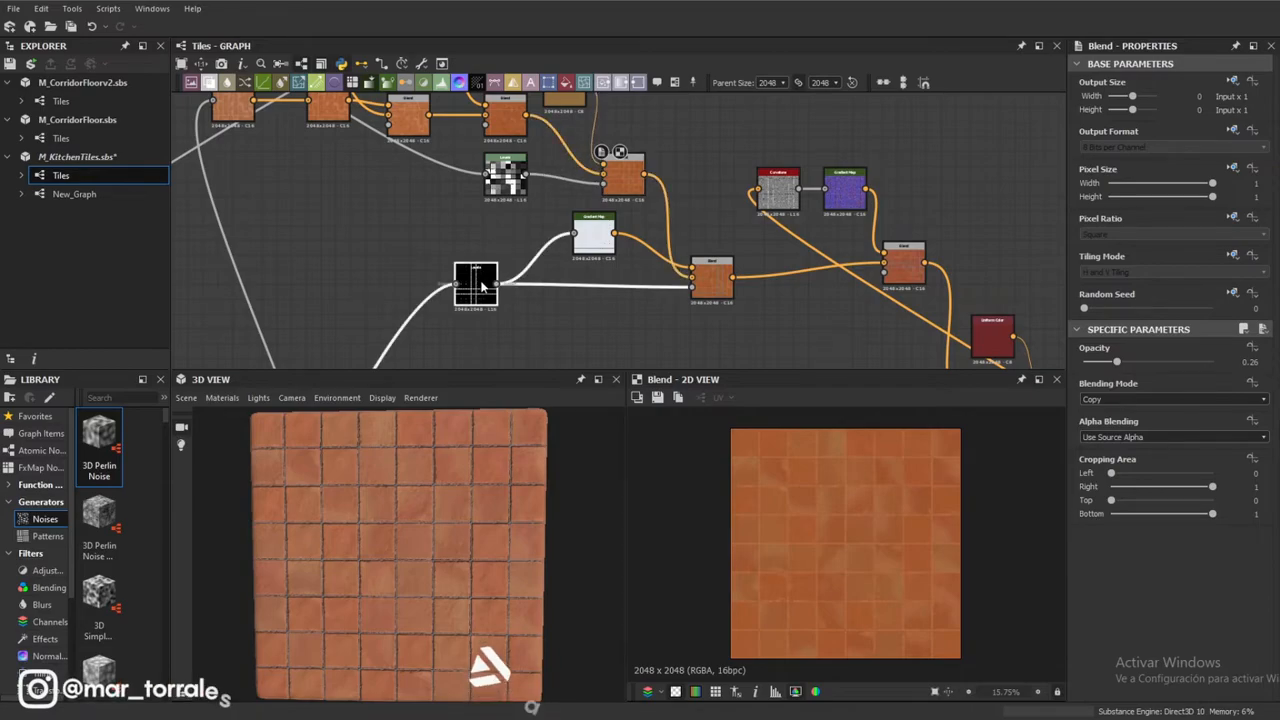
{"action": "scroll", "coordinate": [418, 547], "scroll_direction": "up", "scroll_amount": 4}
{"action": "scroll", "coordinate": [337, 596], "scroll_direction": "up", "scroll_amount": 3}
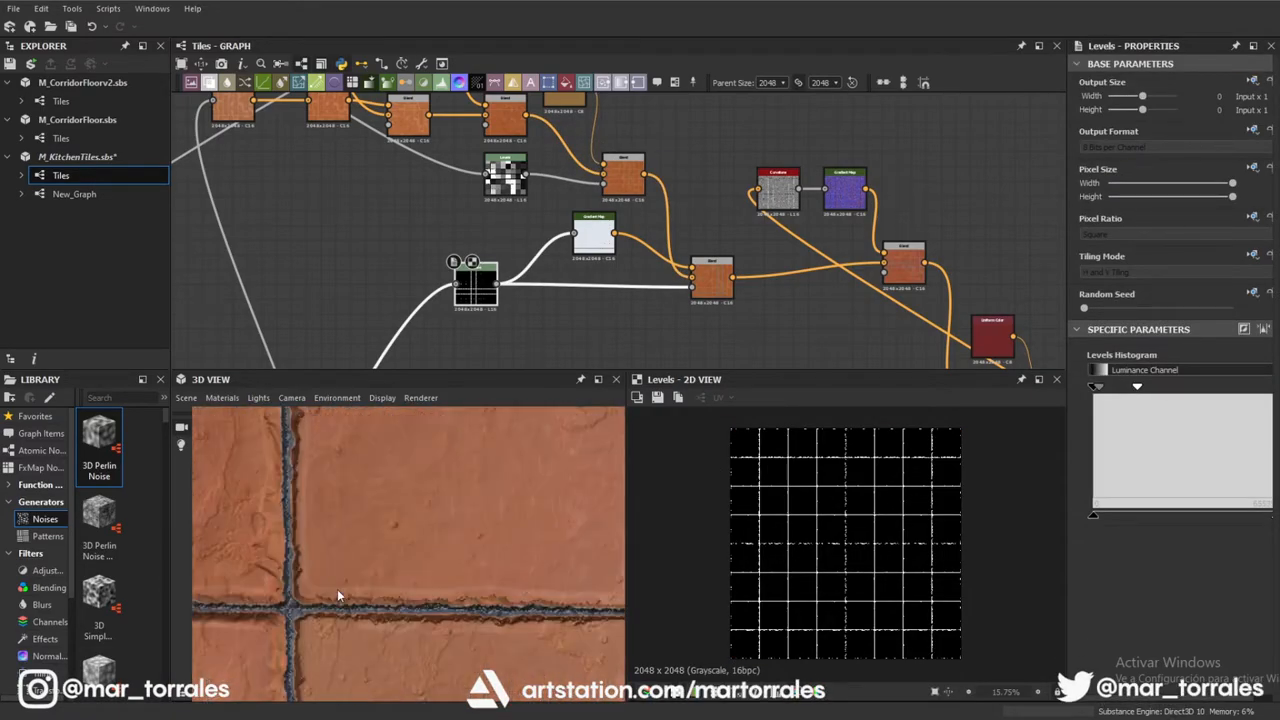
Preview the grey Gradient Map fed by the grout mask and examine its grout lines against the 3D tiles
{"action": "scroll", "coordinate": [550, 247], "scroll_direction": "down", "scroll_amount": 2}
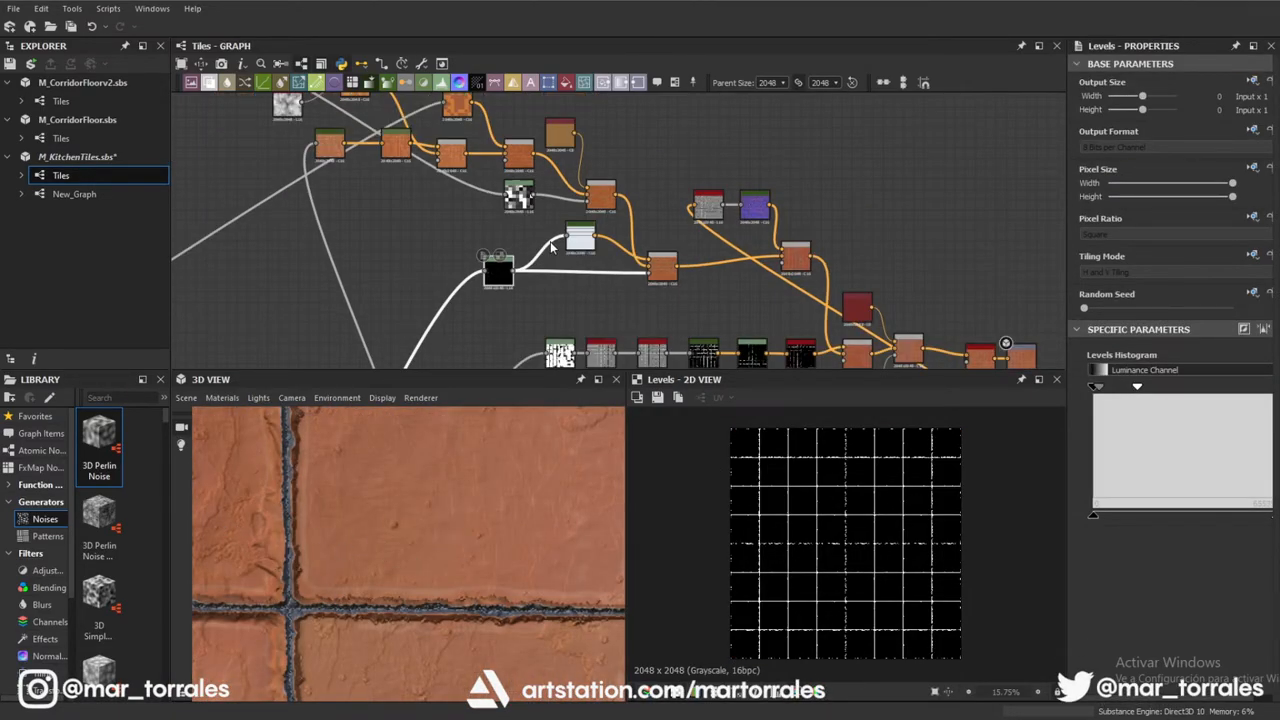
{"action": "scroll", "coordinate": [550, 243], "scroll_direction": "up", "scroll_amount": 5}
{"action": "scroll", "coordinate": [605, 251], "scroll_direction": "down", "scroll_amount": 1}
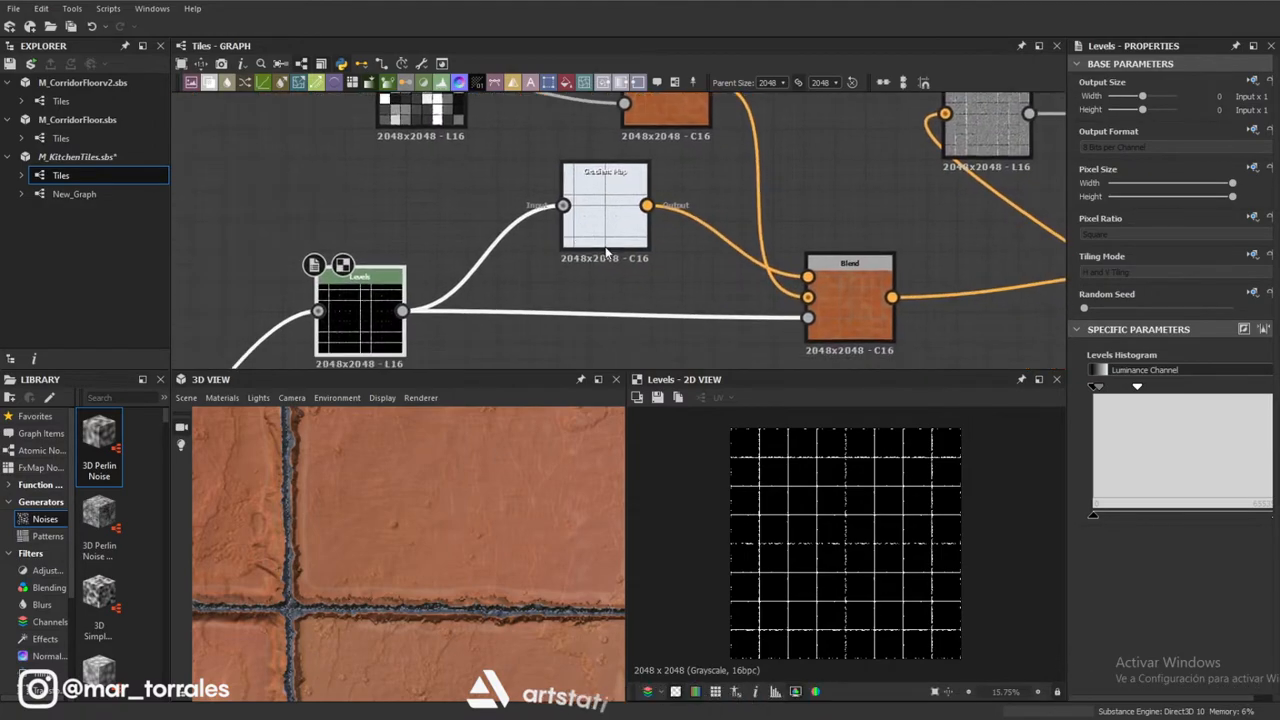
{"action": "double_click", "coordinate": [605, 244]}
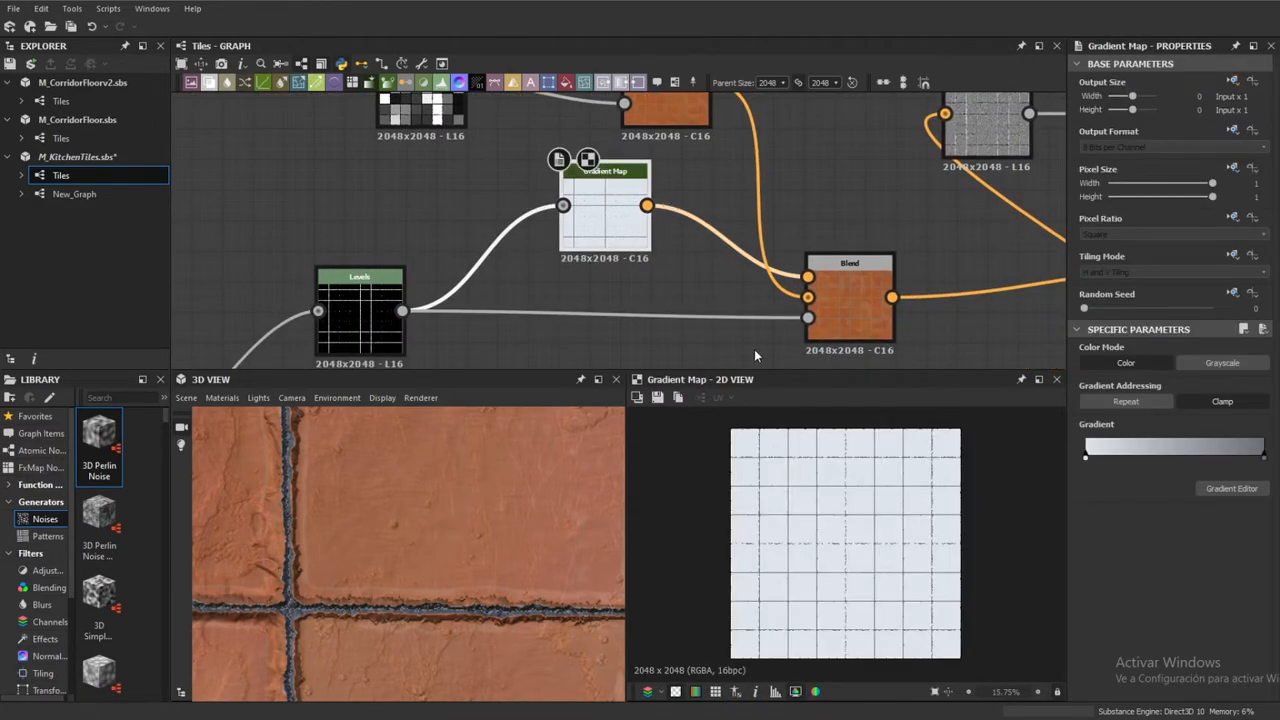
{"action": "scroll", "coordinate": [782, 510], "scroll_direction": "up", "scroll_amount": 4}
{"action": "scroll", "coordinate": [782, 510], "scroll_direction": "up", "scroll_amount": 3}
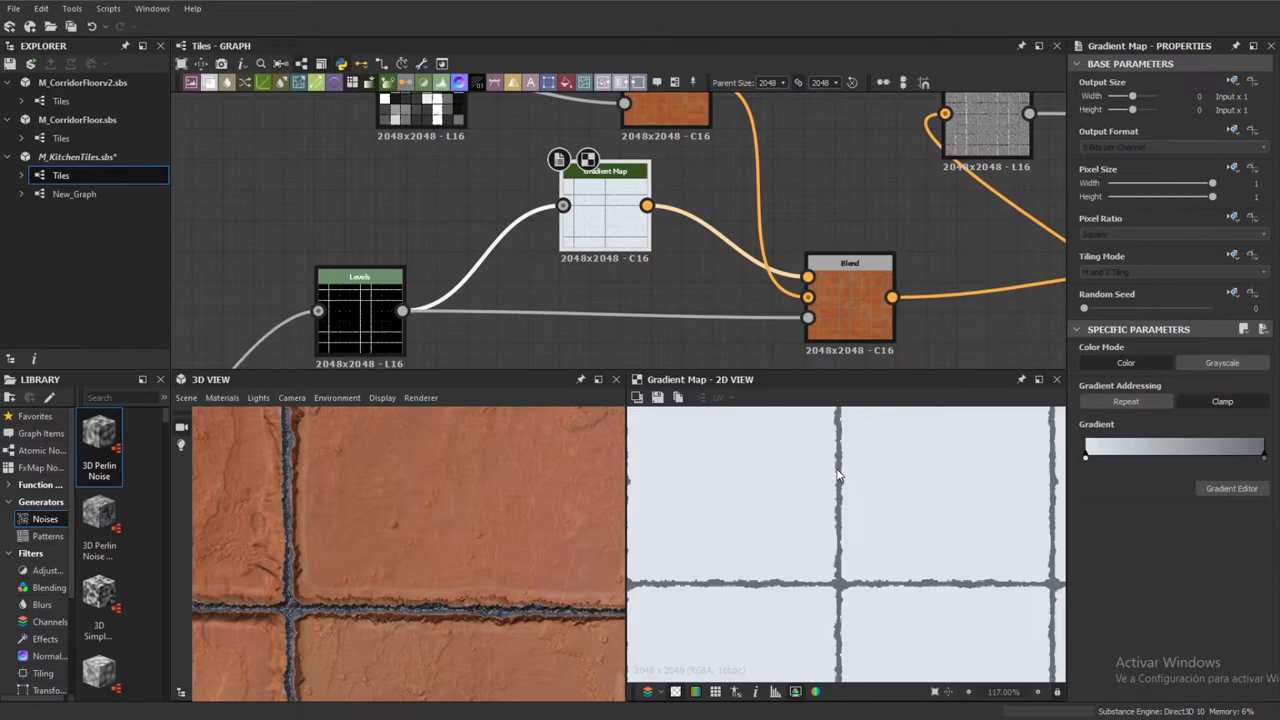
{"action": "scroll", "coordinate": [371, 527], "scroll_direction": "down", "scroll_amount": 6}
{"action": "scroll", "coordinate": [376, 524], "scroll_direction": "up", "scroll_amount": 2}
{"action": "scroll", "coordinate": [383, 521], "scroll_direction": "down", "scroll_amount": 3}
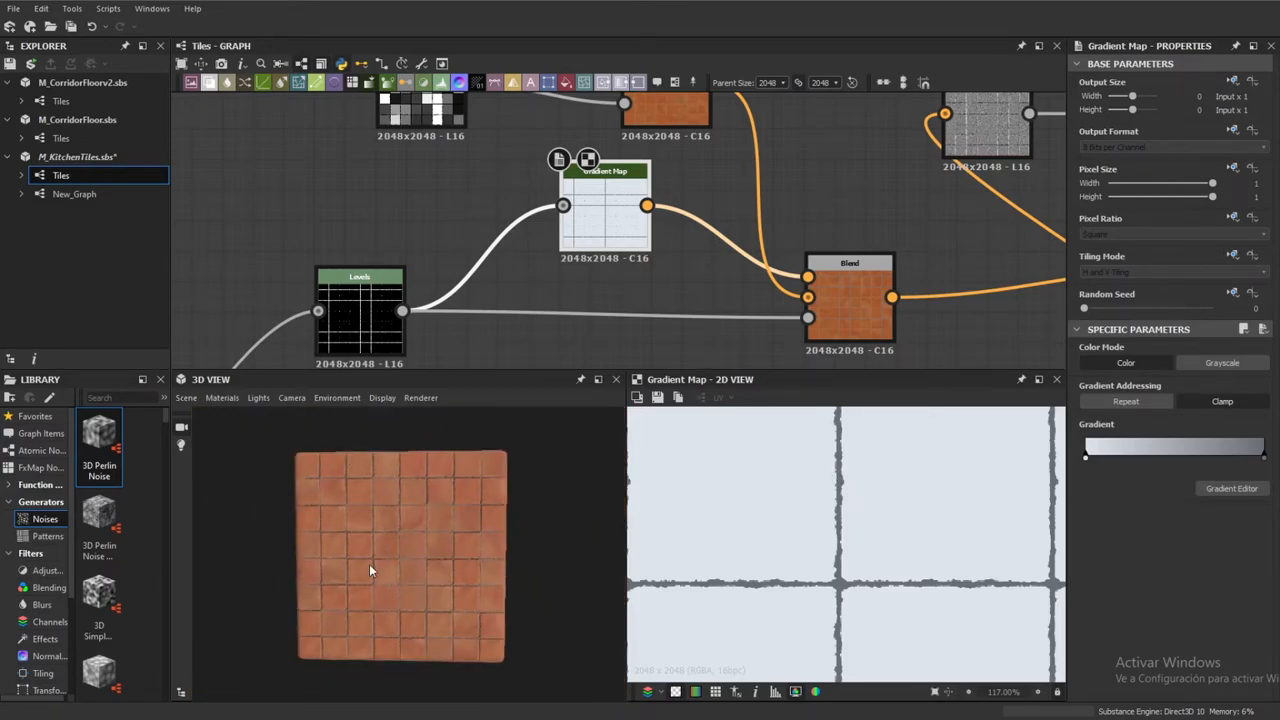
Preview the Copy Blend that lays the grey grout colour over the tiles and inspect its grout joints
{"action": "scroll", "coordinate": [345, 528], "scroll_direction": "up", "scroll_amount": 3}
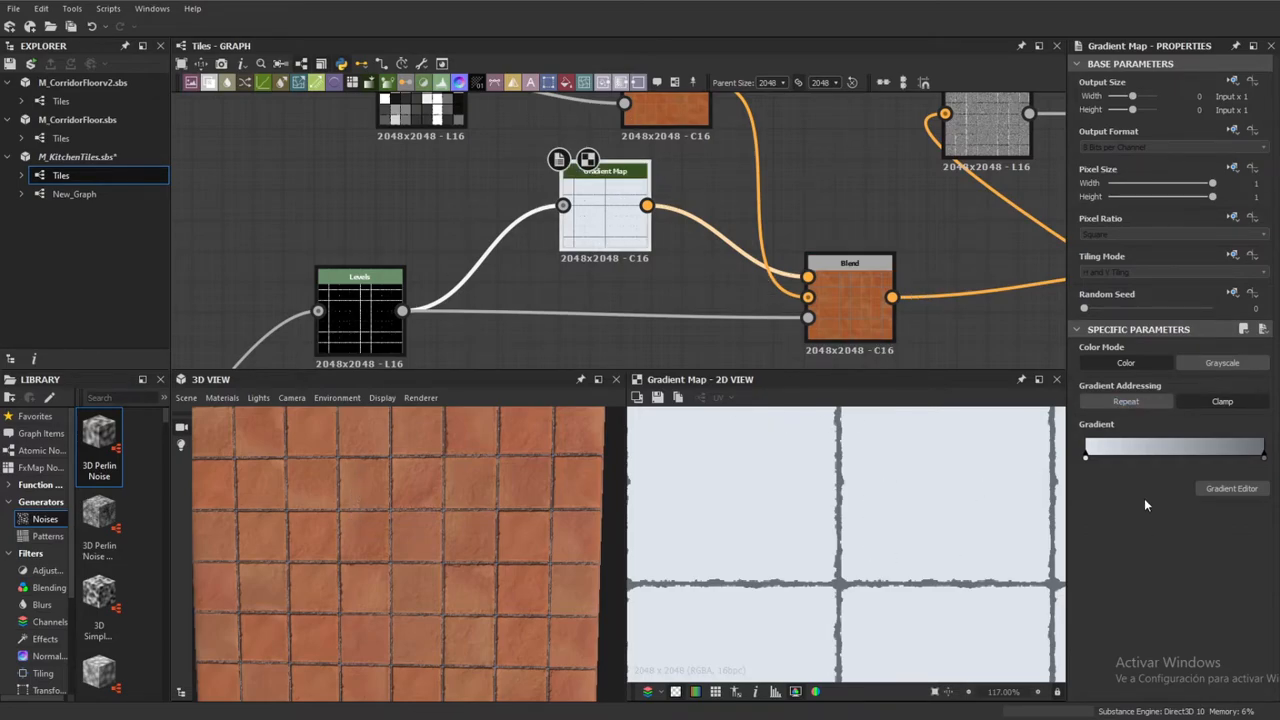
{"action": "scroll", "coordinate": [930, 461], "scroll_direction": "up", "scroll_amount": 3}
{"action": "left_click", "coordinate": [850, 285]}
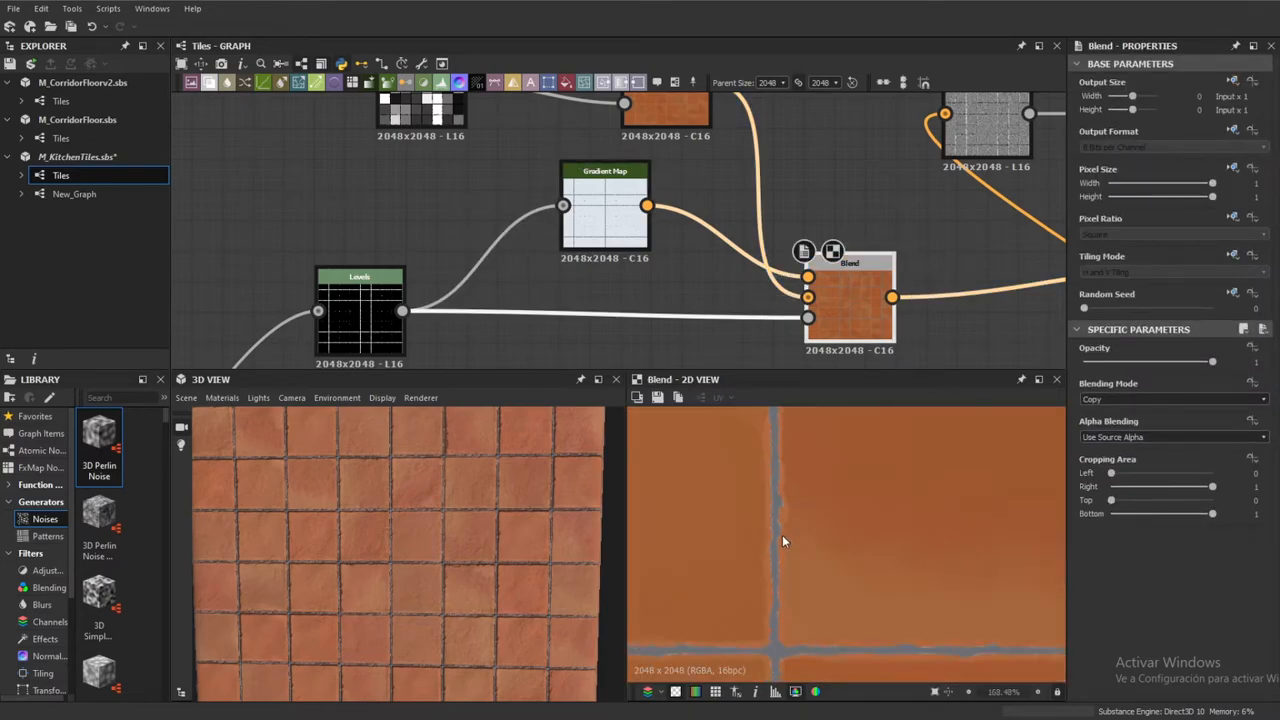
{"action": "scroll", "coordinate": [782, 541], "scroll_direction": "down", "scroll_amount": 3}
{"action": "scroll", "coordinate": [871, 184], "scroll_direction": "down", "scroll_amount": 4}
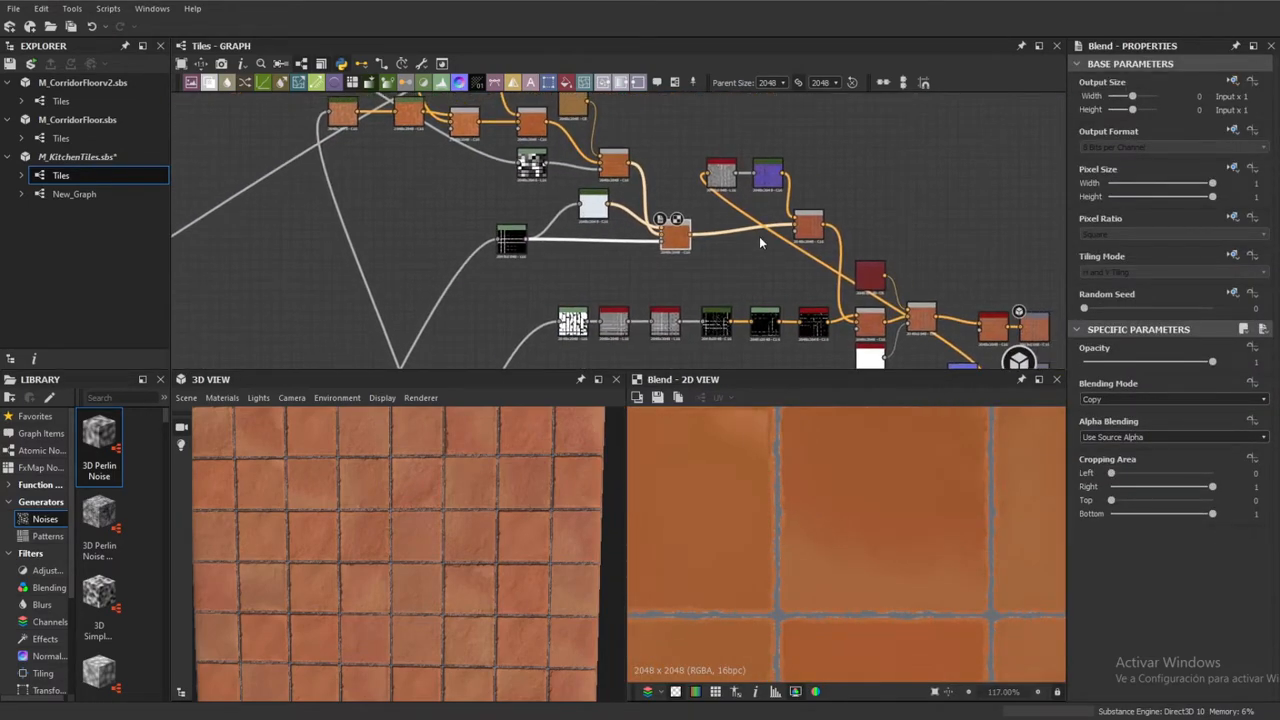
{"action": "middle_click_drag", "start_coordinate": [759, 235], "coordinate": [677, 185]}
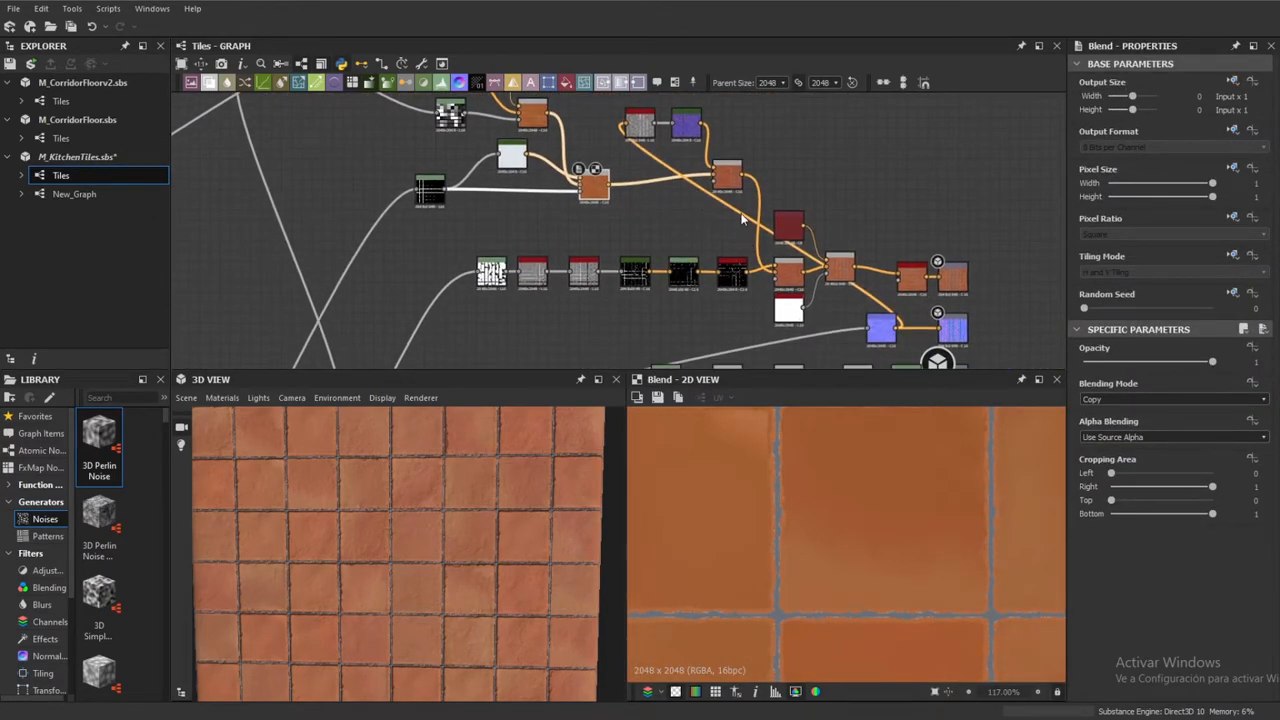
{"action": "middle_click_drag", "start_coordinate": [742, 219], "coordinate": [691, 232]}
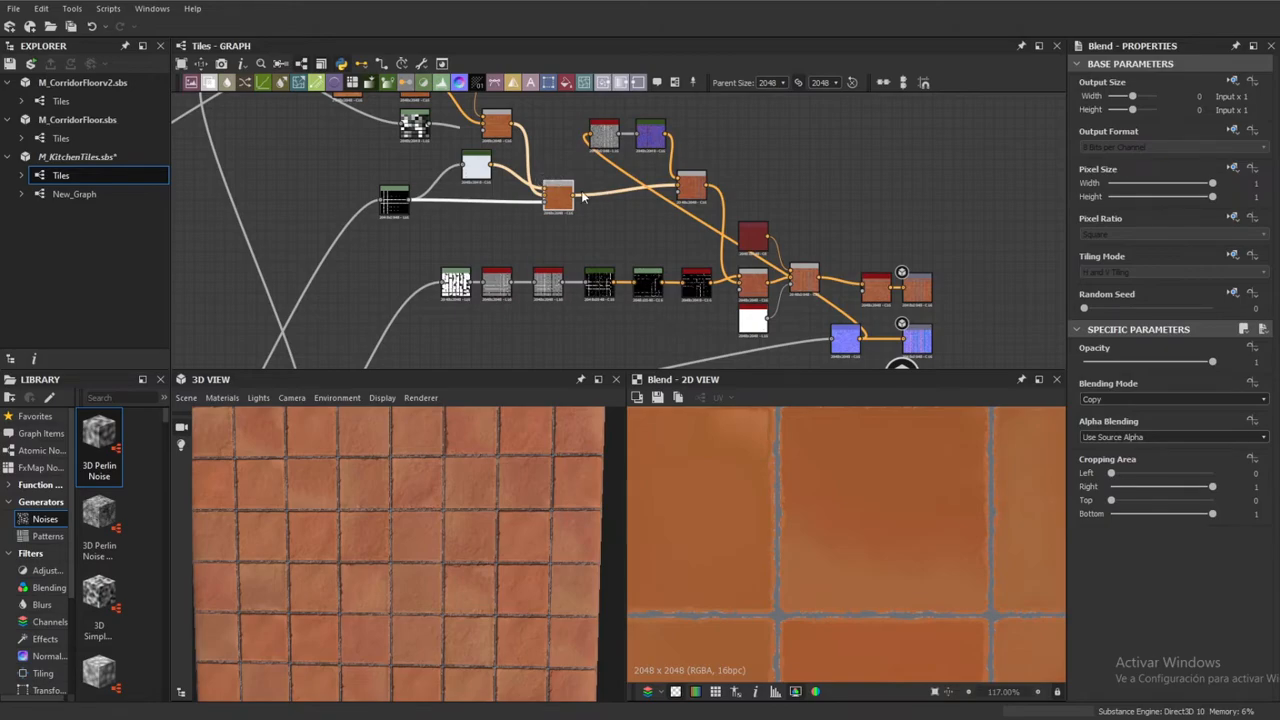
Preview the Normal node and the Curvature node it feeds, examining the curvature detail at different magnifications
{"action": "double_click", "coordinate": [838, 340]}
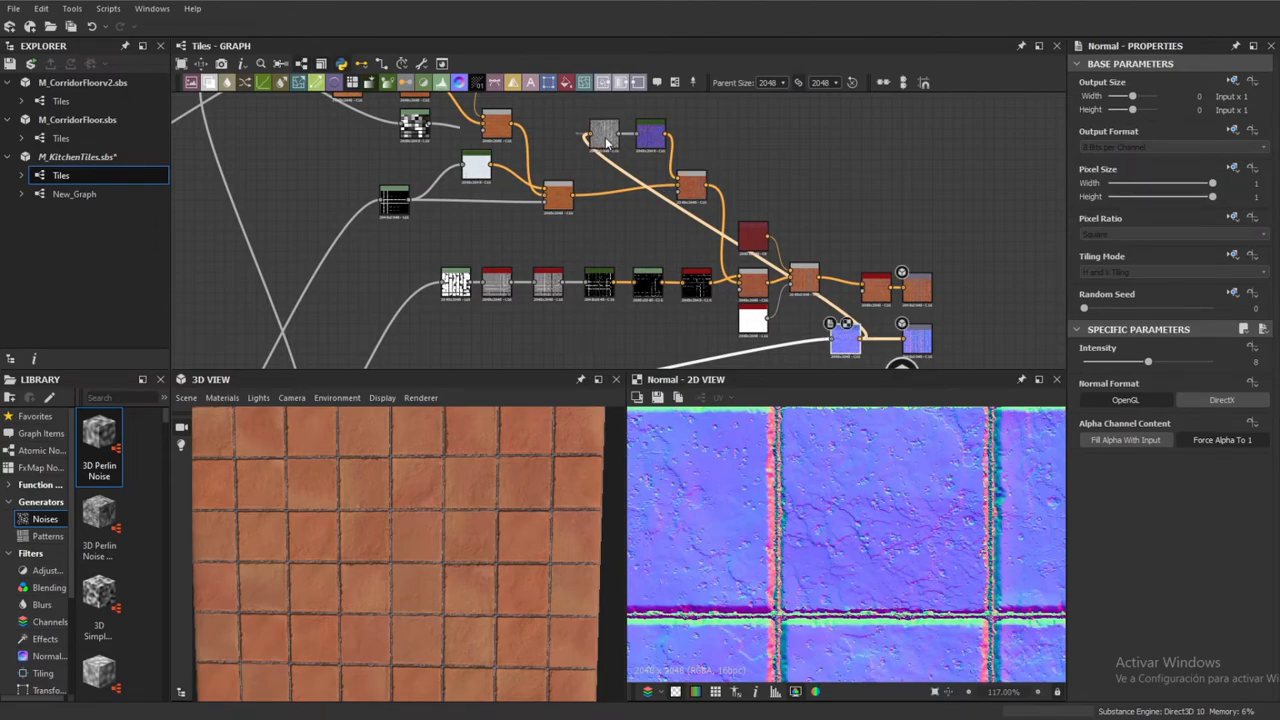
{"action": "double_click", "coordinate": [606, 138]}
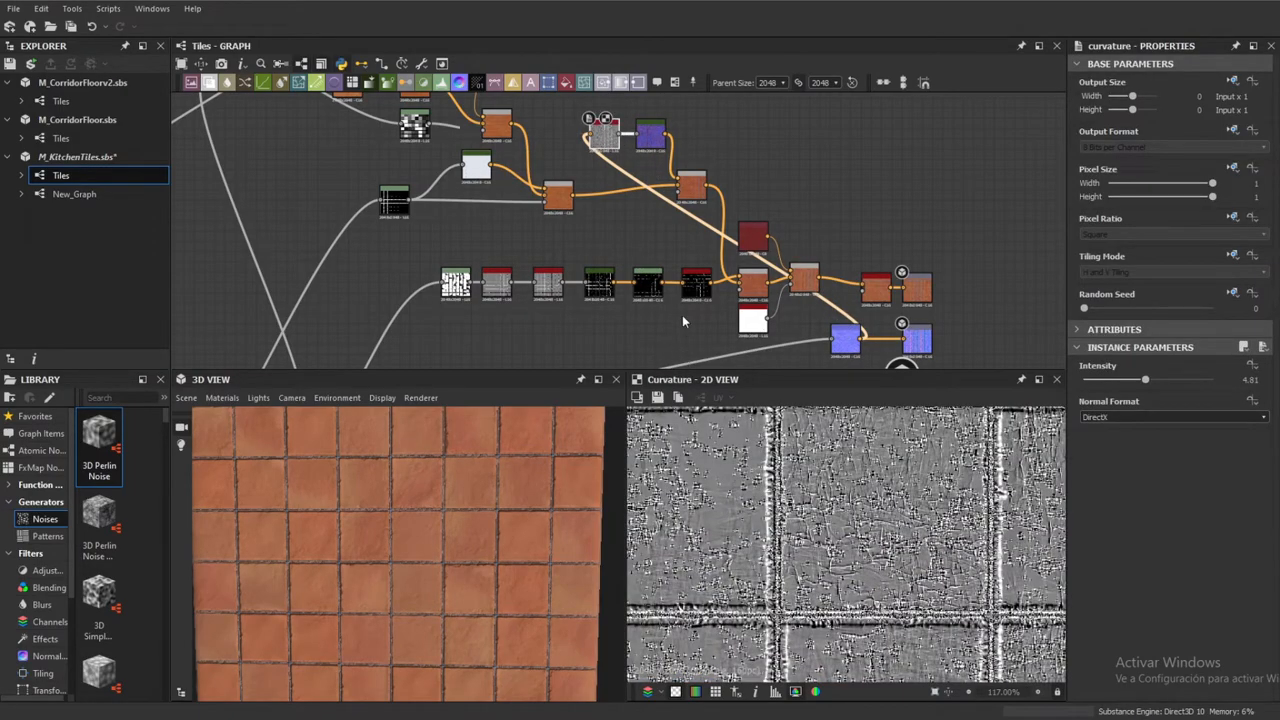
{"action": "scroll", "coordinate": [608, 132], "scroll_direction": "up", "scroll_amount": 5}
{"action": "scroll", "coordinate": [612, 124], "scroll_direction": "down", "scroll_amount": 2}
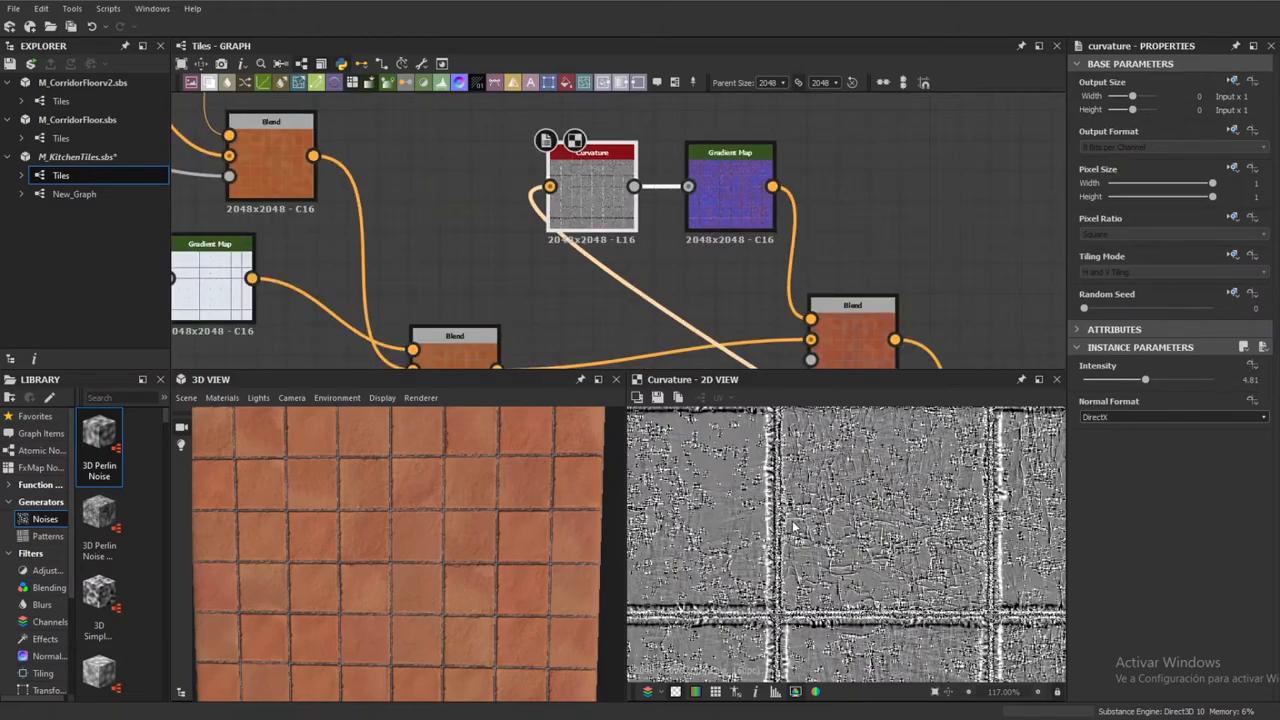
{"action": "scroll", "coordinate": [797, 530], "scroll_direction": "down", "scroll_amount": 6}
{"action": "scroll", "coordinate": [810, 565], "scroll_direction": "up", "scroll_amount": 4}
{"action": "scroll", "coordinate": [815, 545], "scroll_direction": "up", "scroll_amount": 2}
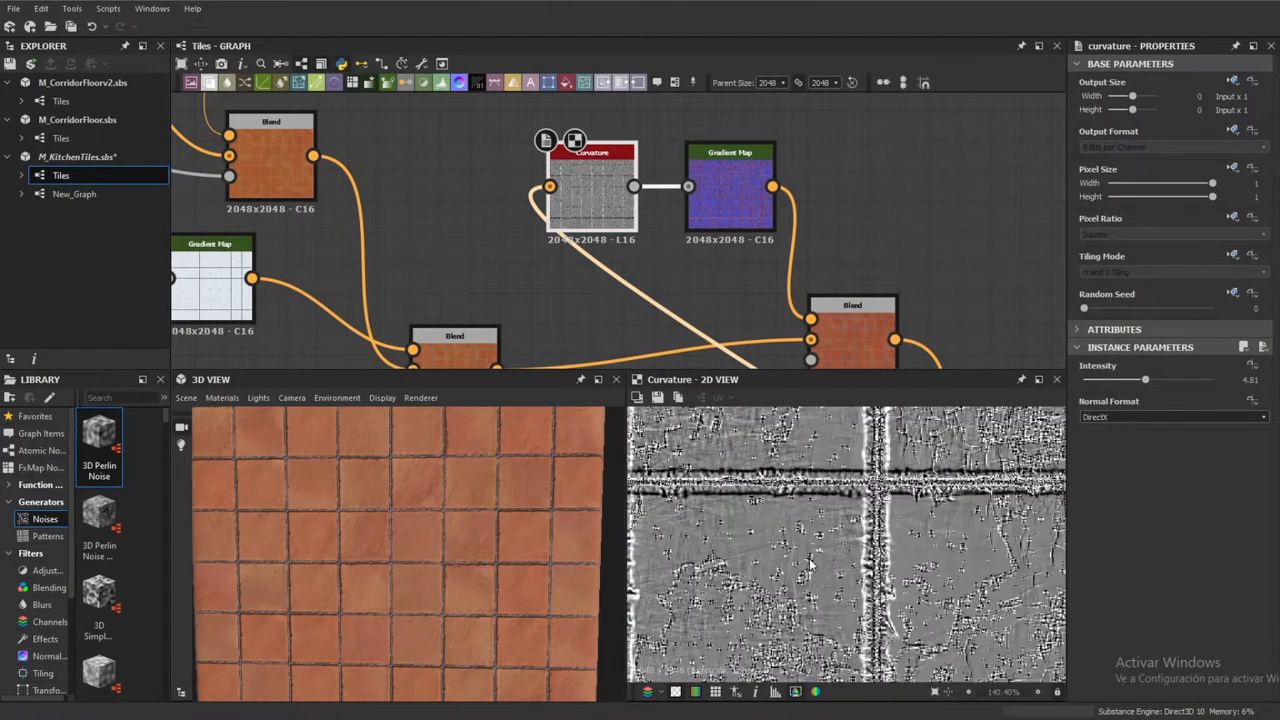
{"action": "scroll", "coordinate": [815, 550], "scroll_direction": "down", "scroll_amount": 2}
{"action": "middle_click_drag", "start_coordinate": [825, 558], "coordinate": [783, 520]}
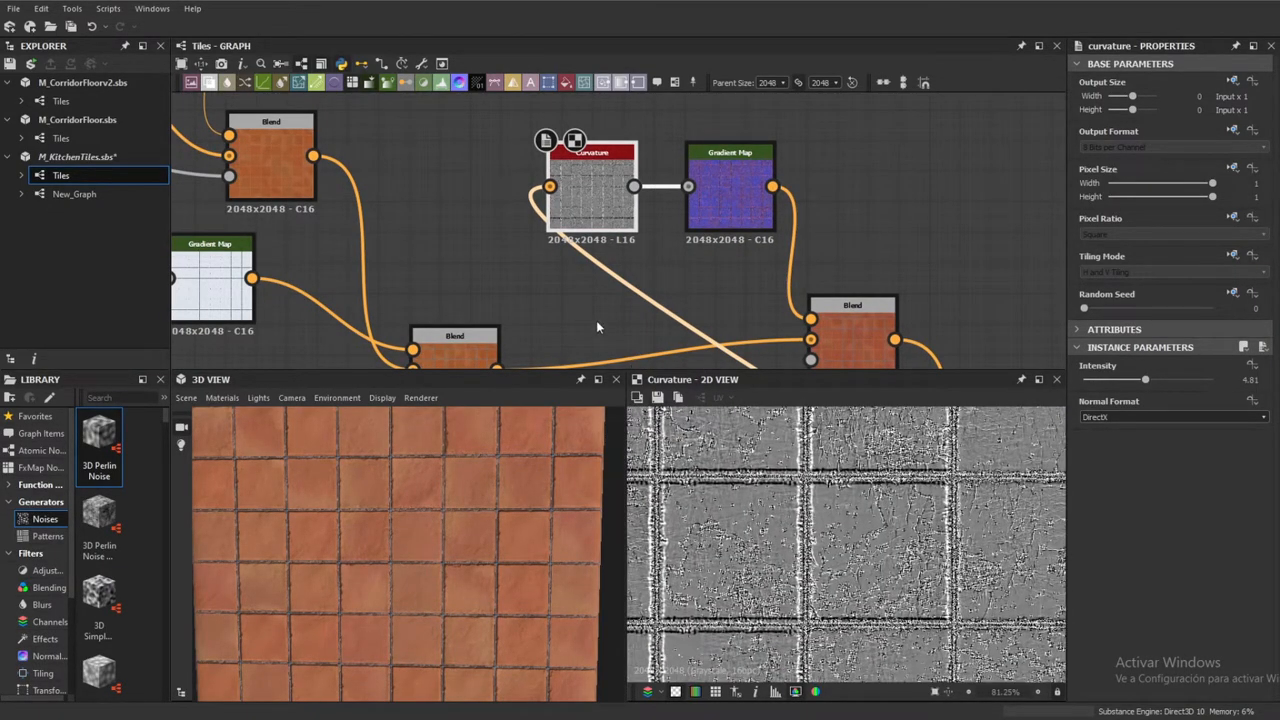
Preview the Copy Blend and the purple Gradient Map fed by Curvature, inspecting the gradient's surface detail up close
{"action": "middle_click_drag", "start_coordinate": [596, 320], "coordinate": [568, 283]}
{"action": "left_click", "coordinate": [441, 319]}
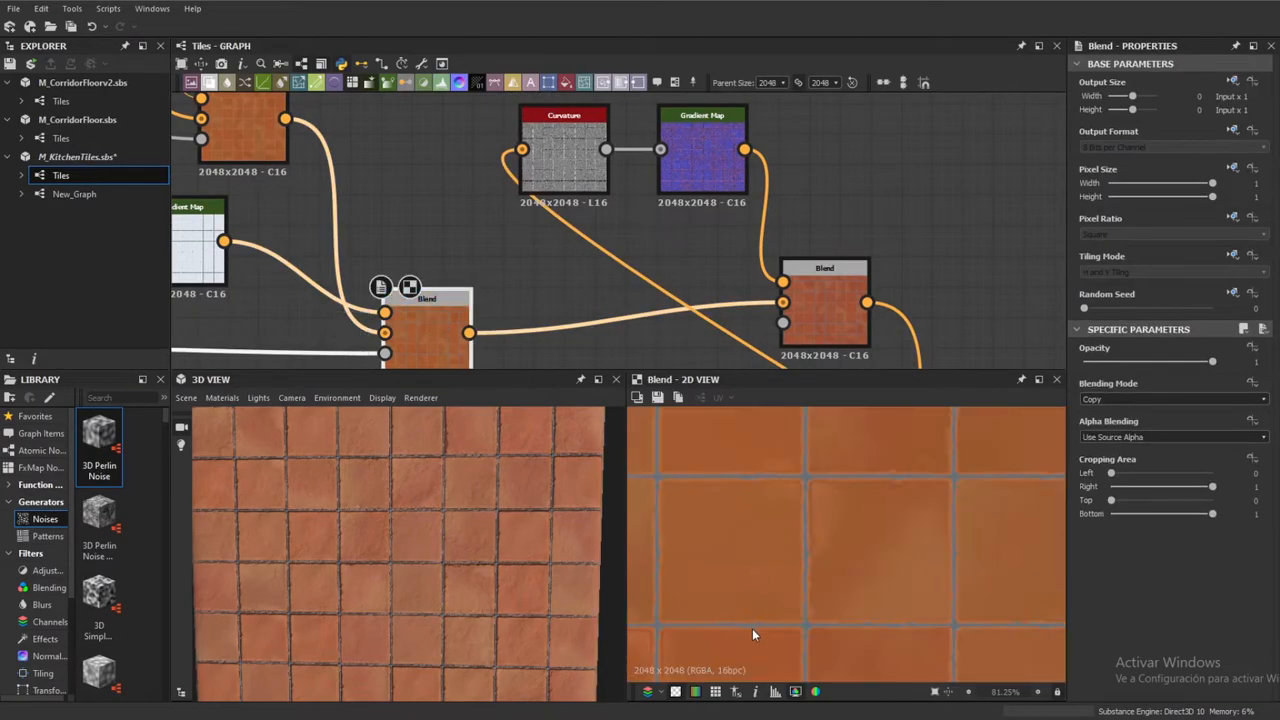
{"action": "left_click", "coordinate": [575, 150]}
{"action": "left_click", "coordinate": [701, 155]}
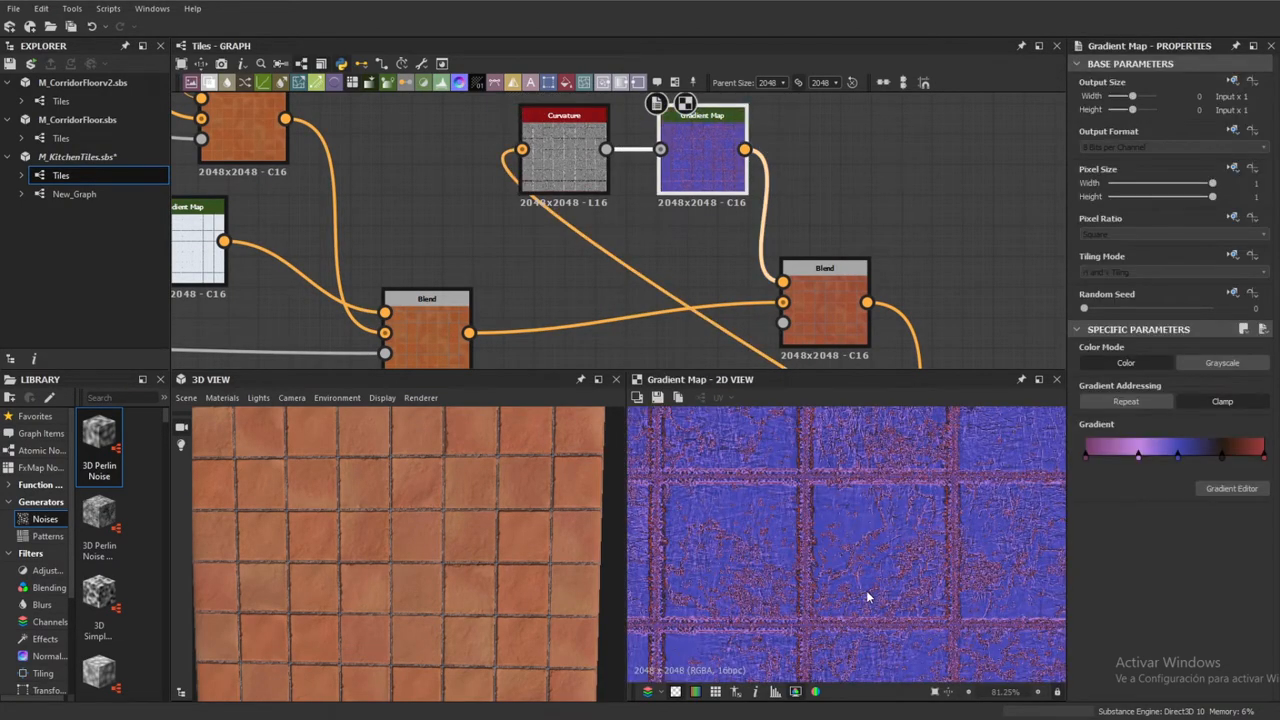
{"action": "scroll", "coordinate": [777, 486], "scroll_direction": "down", "scroll_amount": 3}
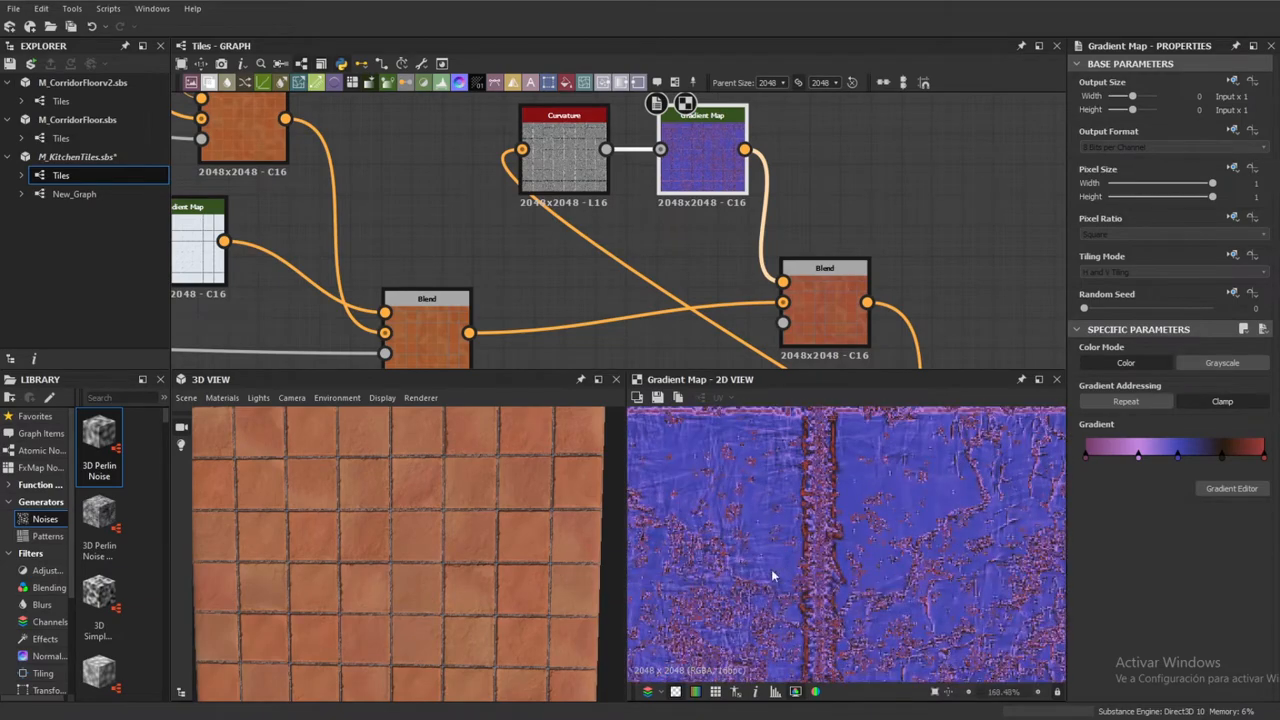
{"action": "scroll", "coordinate": [801, 595], "scroll_direction": "up", "scroll_amount": 5}
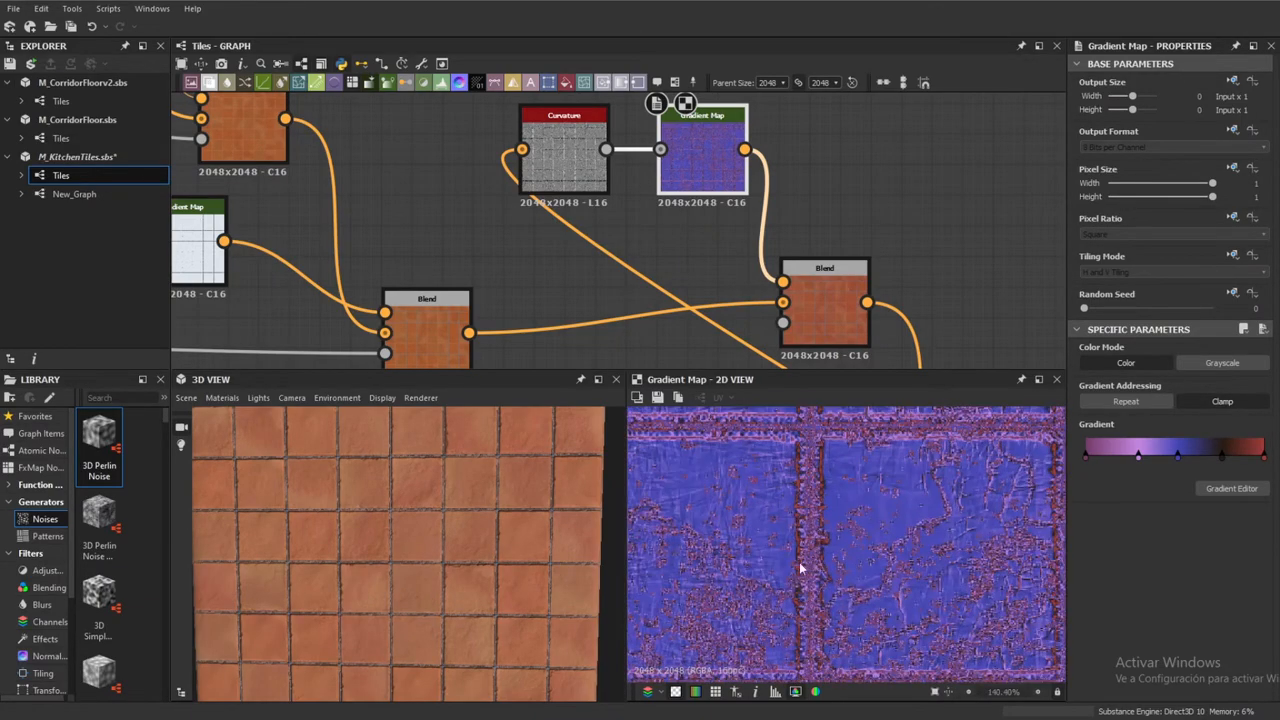
Preview the Soft Light Blend that adds the curvature gradient and examine its tile edges and grout up close
{"action": "middle_click_drag", "start_coordinate": [494, 252], "coordinate": [441, 226]}
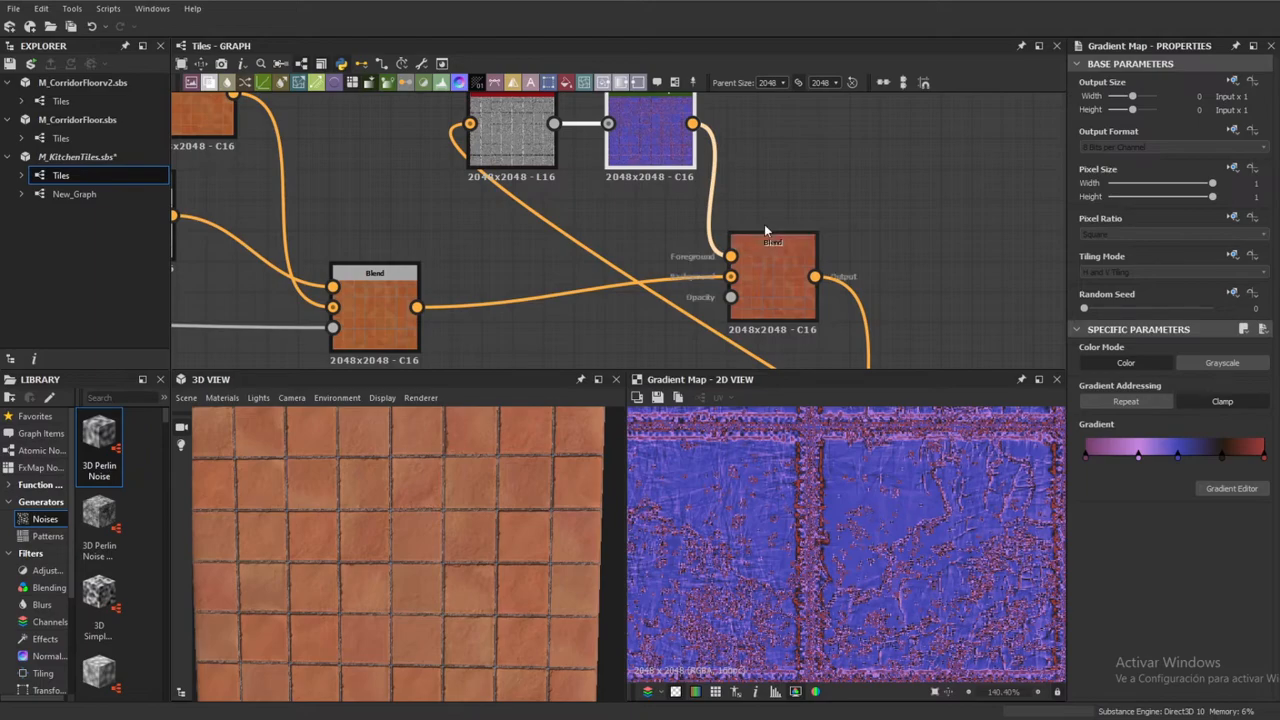
{"action": "left_click", "coordinate": [761, 285]}
{"action": "scroll", "coordinate": [767, 468], "scroll_direction": "down", "scroll_amount": 5}
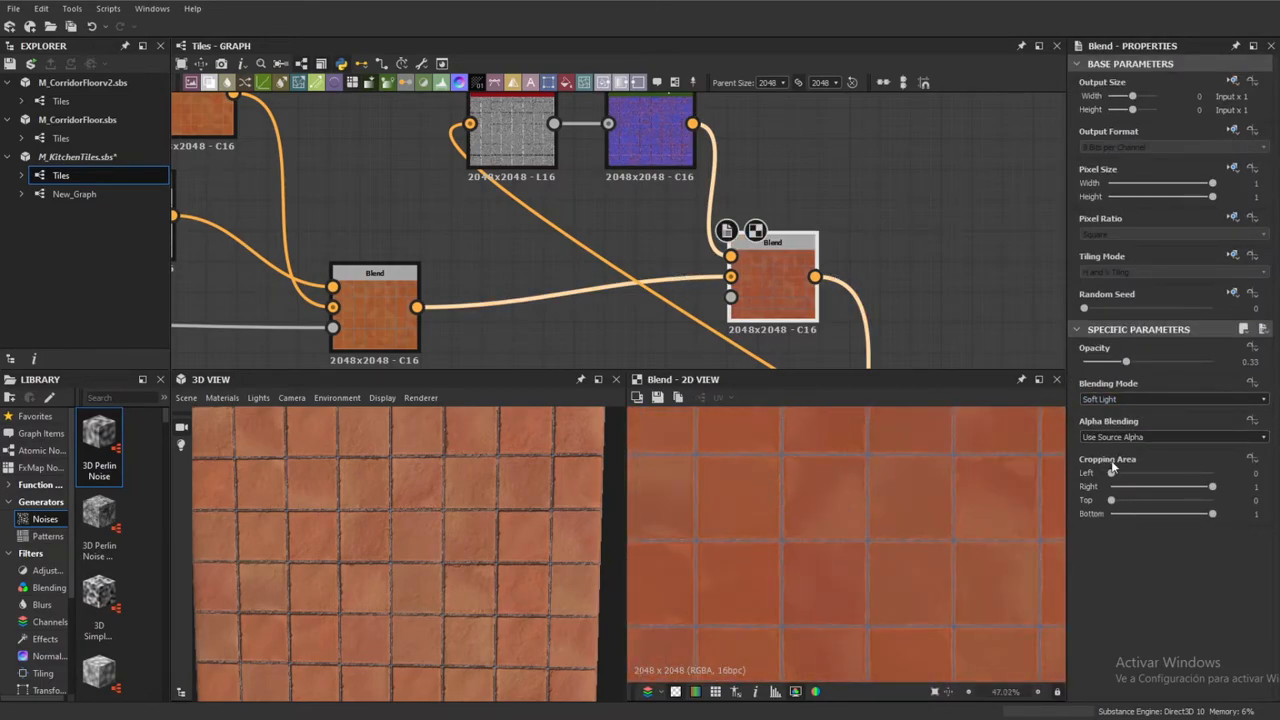
{"action": "scroll", "coordinate": [782, 540], "scroll_direction": "up", "scroll_amount": 3}
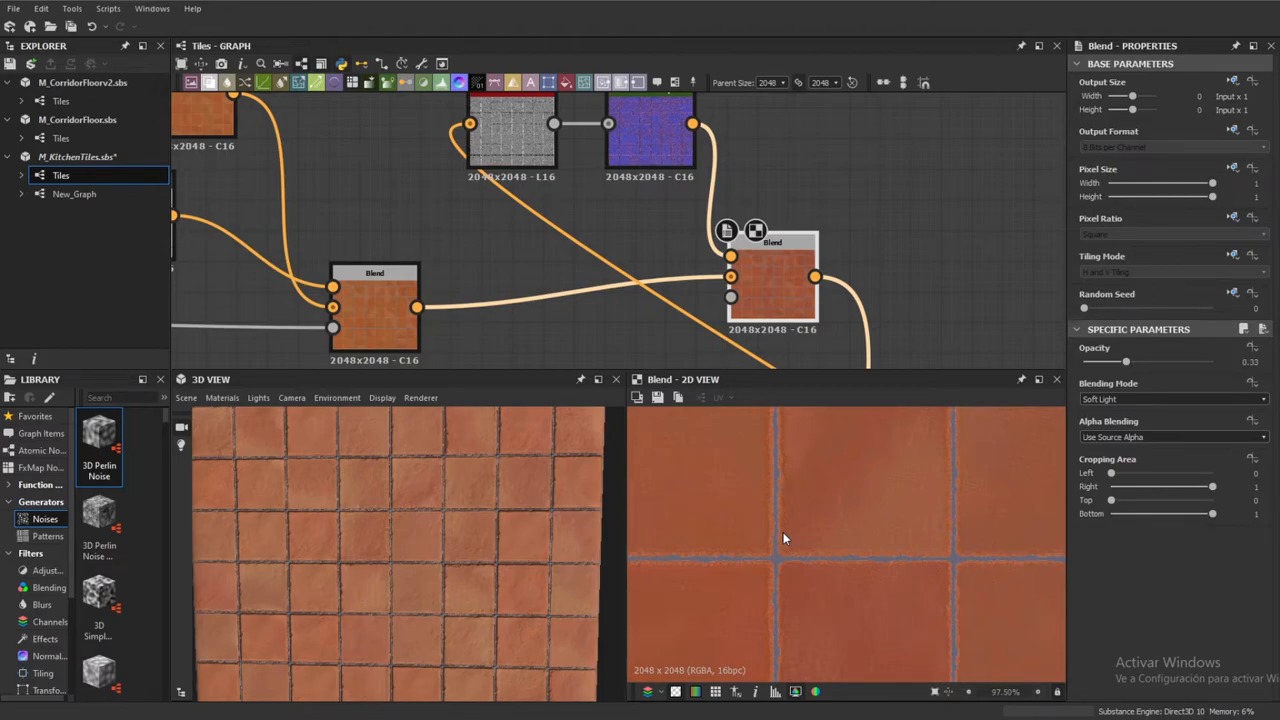
{"action": "scroll", "coordinate": [795, 560], "scroll_direction": "up", "scroll_amount": 2}
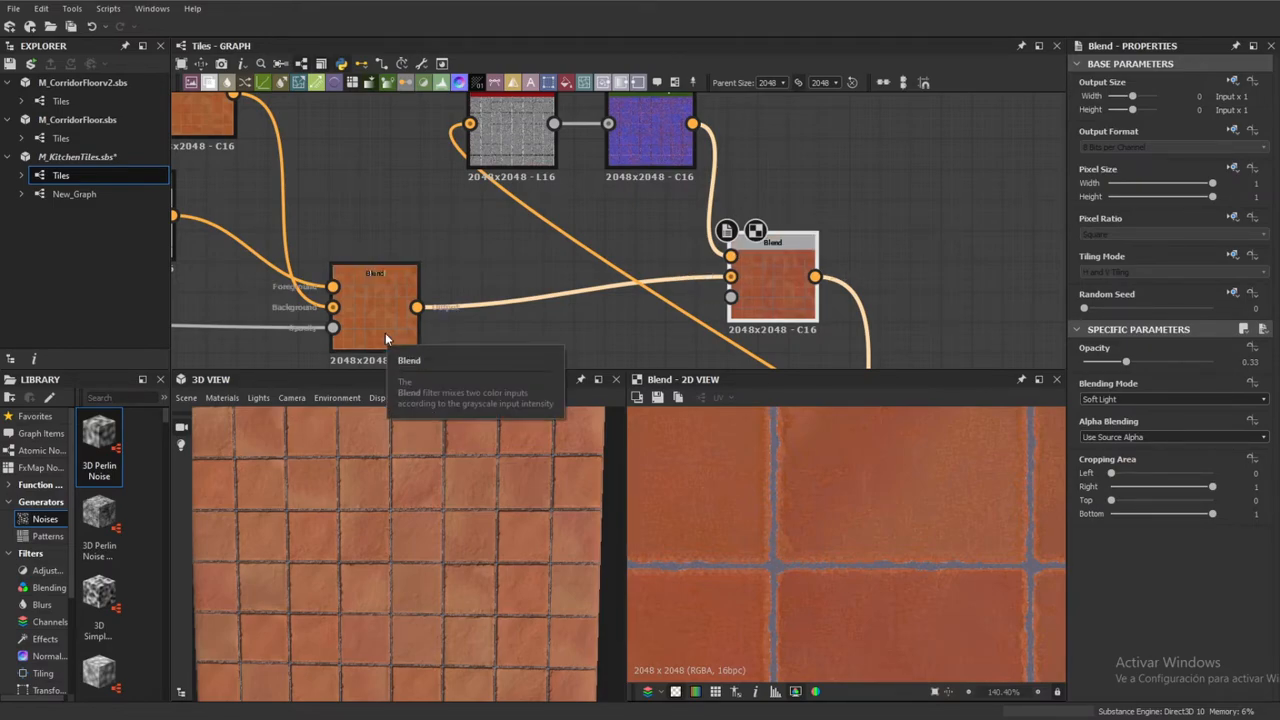
Compare the Copy Blend with the Soft Light Blend to judge the curvature overlay's effect on the tile colour
{"action": "middle_click_drag", "start_coordinate": [574, 220], "coordinate": [621, 251]}
{"action": "scroll", "coordinate": [575, 268], "scroll_direction": "up", "scroll_amount": 1}
{"action": "middle_click_drag", "start_coordinate": [537, 212], "coordinate": [547, 178]}
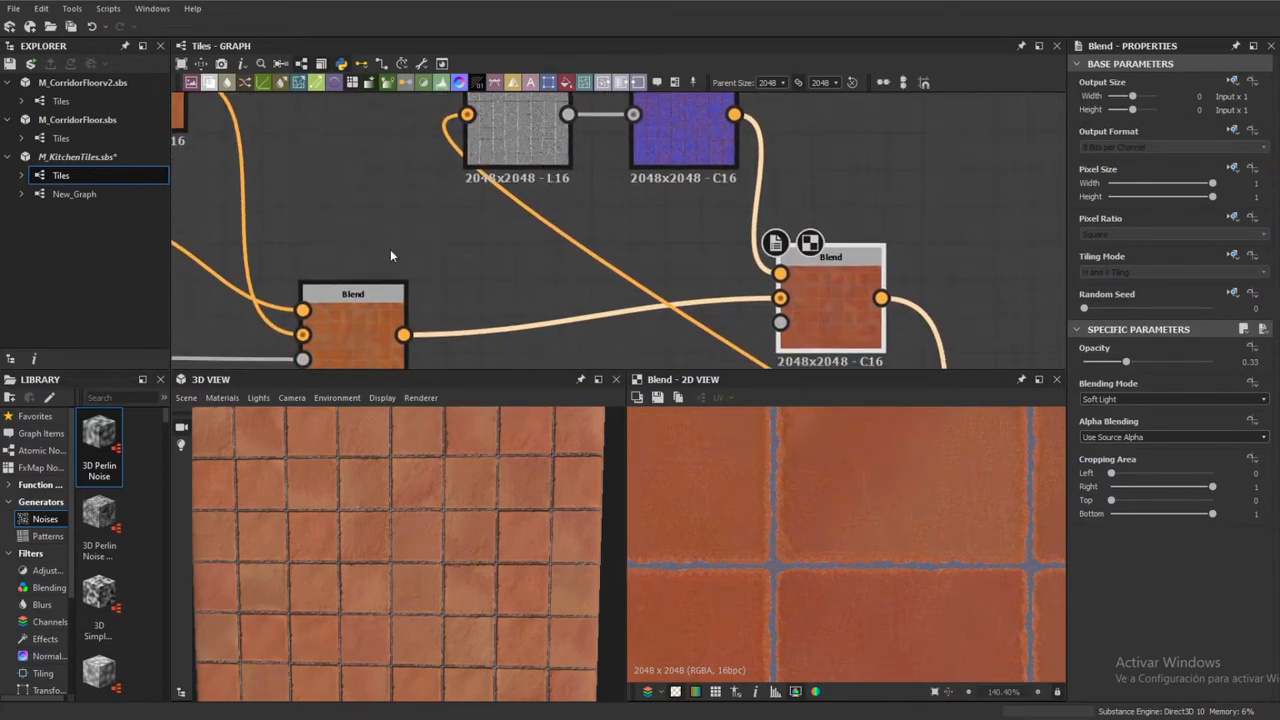
{"action": "double_click", "coordinate": [361, 327]}
{"action": "left_click", "coordinate": [826, 325]}
{"action": "double_click", "coordinate": [826, 319]}
{"action": "double_click", "coordinate": [350, 333]}
{"action": "double_click", "coordinate": [815, 300]}
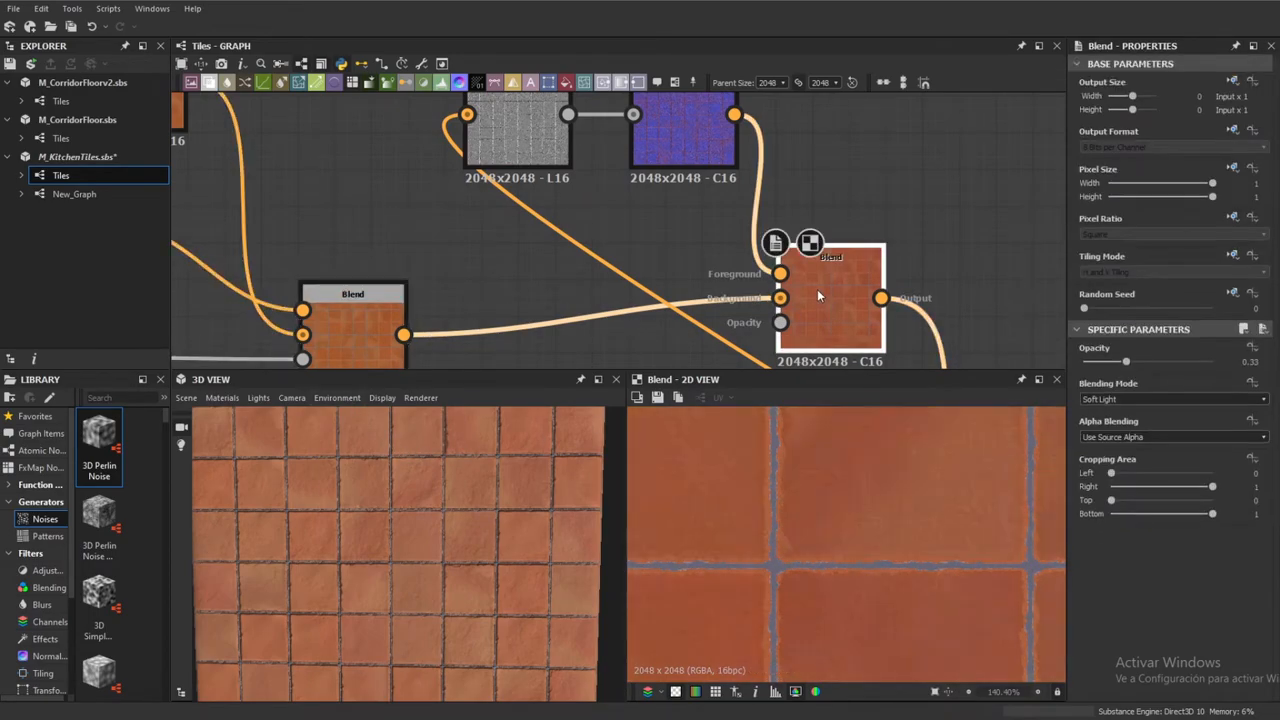
Preview the purple curvature Gradient Map again and check it against the Blends before and after the overlay
{"action": "middle_click_drag", "start_coordinate": [703, 156], "coordinate": [687, 200]}
{"action": "double_click", "coordinate": [690, 195]}
{"action": "middle_click_drag", "start_coordinate": [765, 308], "coordinate": [728, 273]}
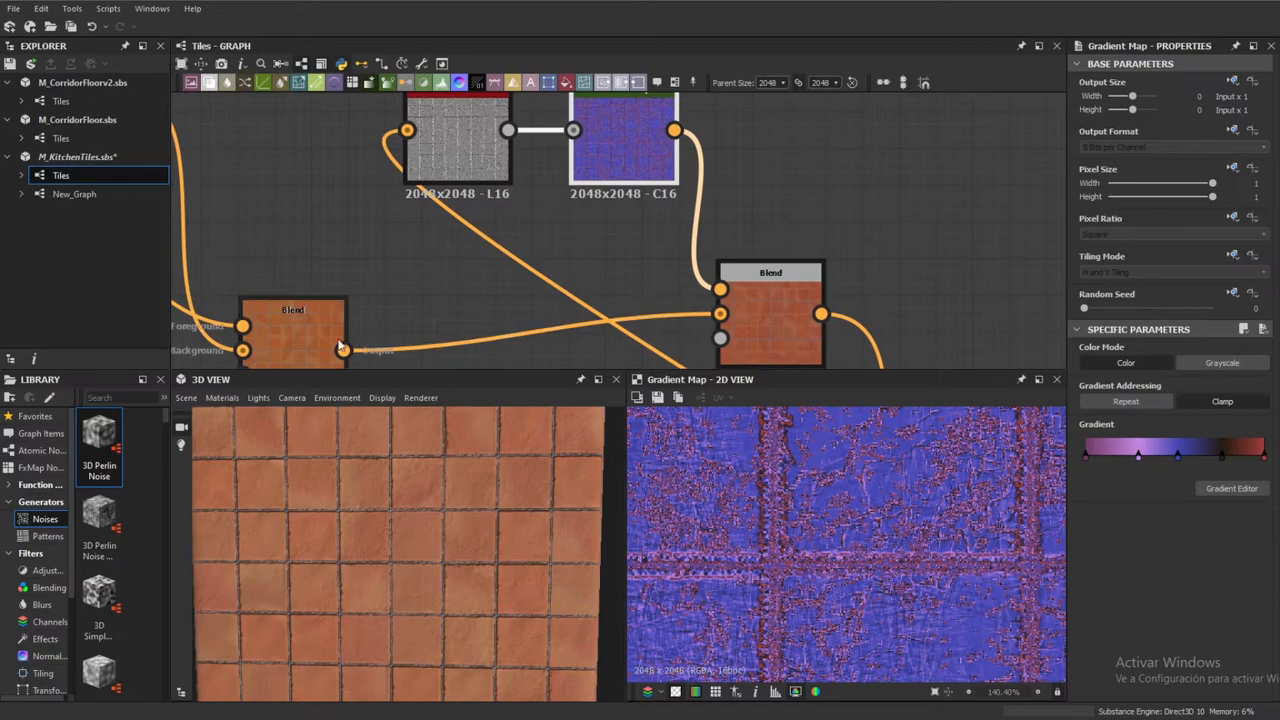
{"action": "double_click", "coordinate": [272, 323]}
{"action": "middle_click_drag", "start_coordinate": [443, 291], "coordinate": [485, 263]}
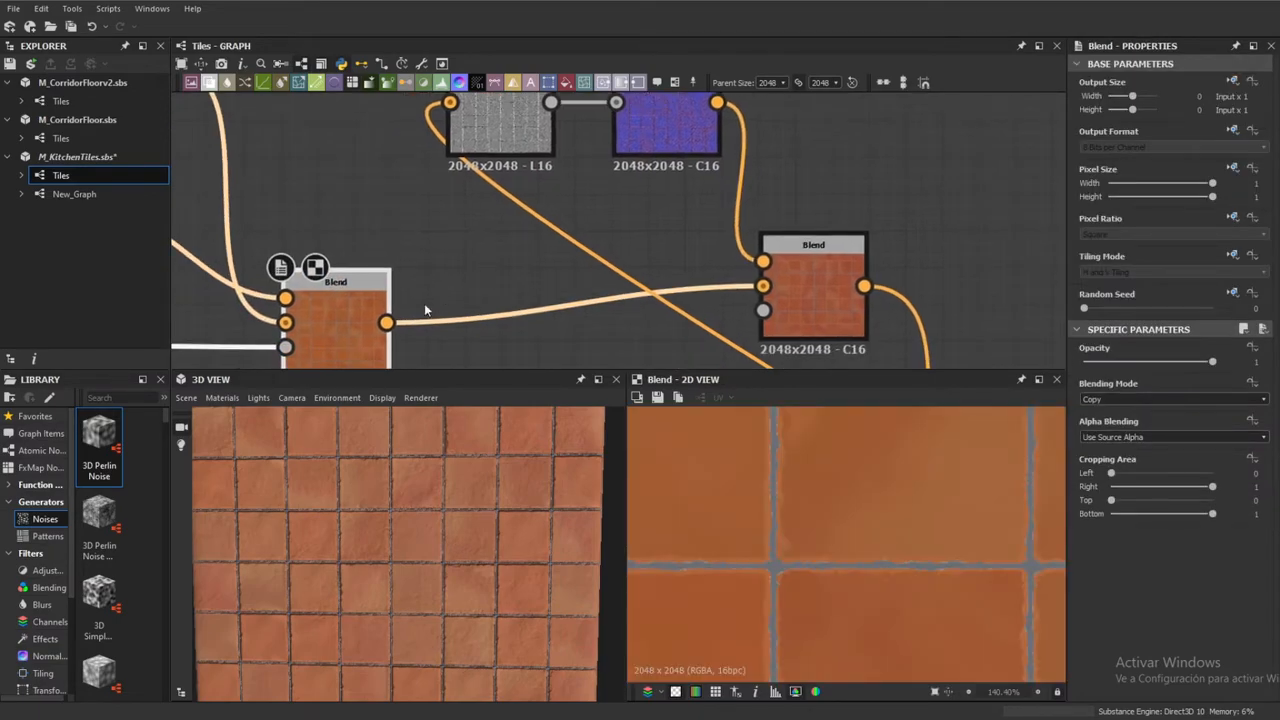
{"action": "left_click", "coordinate": [818, 295]}
{"action": "double_click", "coordinate": [818, 291]}
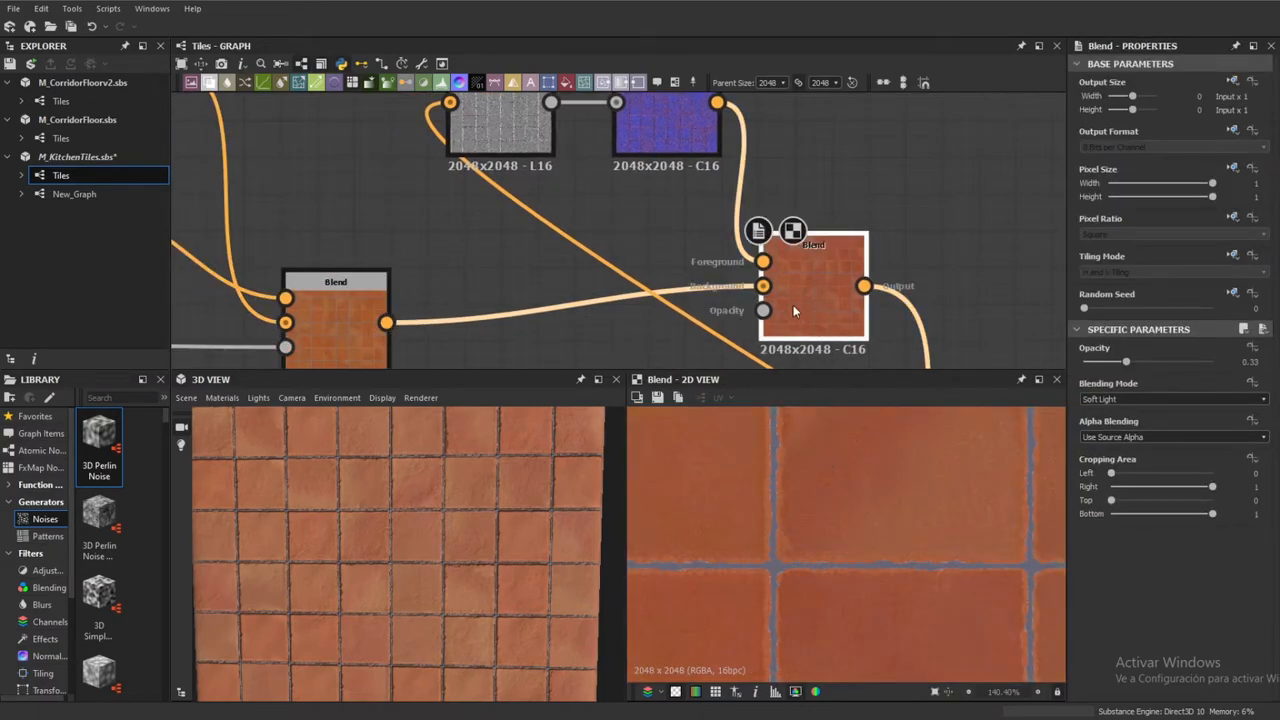
Locate the Highpass Grayscale branch of the base colour and preview the Levels node at its start
{"action": "scroll", "coordinate": [795, 310], "scroll_direction": "down", "scroll_amount": 4}
{"action": "scroll", "coordinate": [915, 561], "scroll_direction": "down", "scroll_amount": 5}
{"action": "middle_click_drag", "start_coordinate": [946, 341], "coordinate": [728, 221]}
{"action": "scroll", "coordinate": [735, 224], "scroll_direction": "down", "scroll_amount": 1}
{"action": "scroll", "coordinate": [436, 235], "scroll_direction": "up", "scroll_amount": 3}
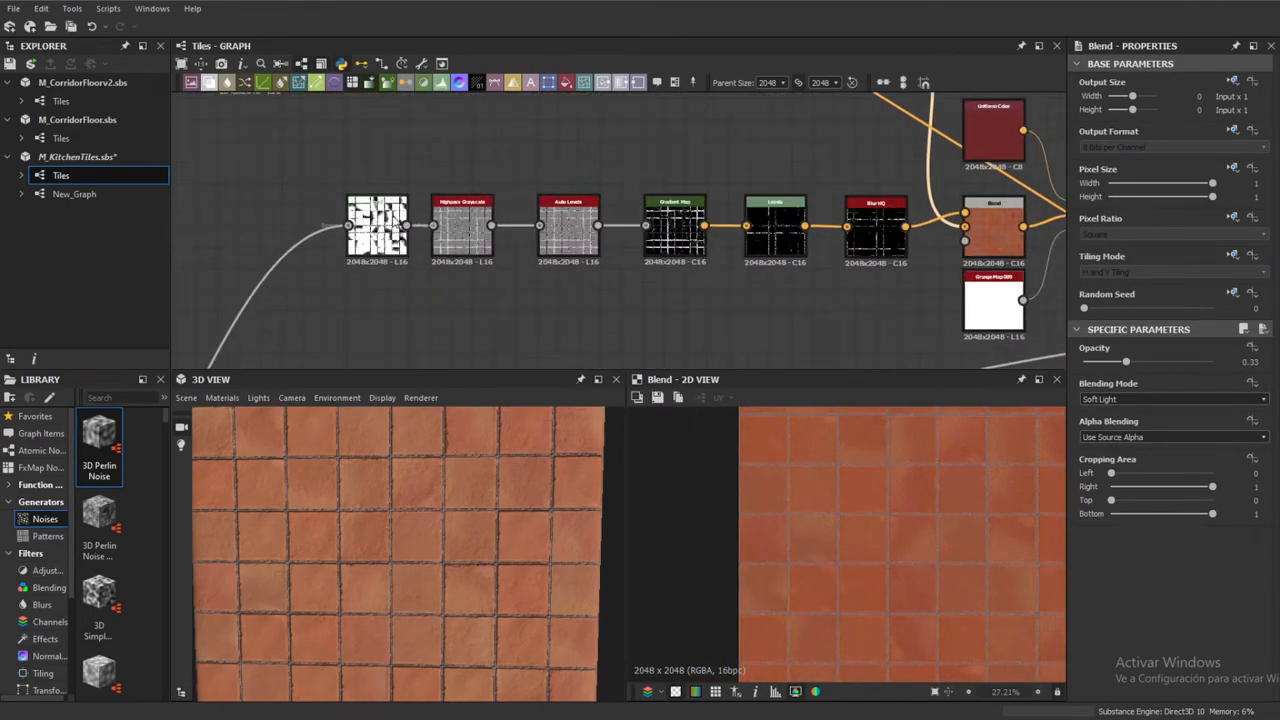
{"action": "double_click", "coordinate": [388, 222]}
Trace the Levels input back to the Switch Blend and inspect that Blend's grayscale tile pattern
{"action": "scroll", "coordinate": [473, 276], "scroll_direction": "down", "scroll_amount": 4}
{"action": "middle_click_drag", "start_coordinate": [392, 366], "coordinate": [489, 239]}
{"action": "scroll", "coordinate": [337, 254], "scroll_direction": "up", "scroll_amount": 4}
{"action": "scroll", "coordinate": [337, 254], "scroll_direction": "up", "scroll_amount": 2}
{"action": "double_click", "coordinate": [434, 302]}
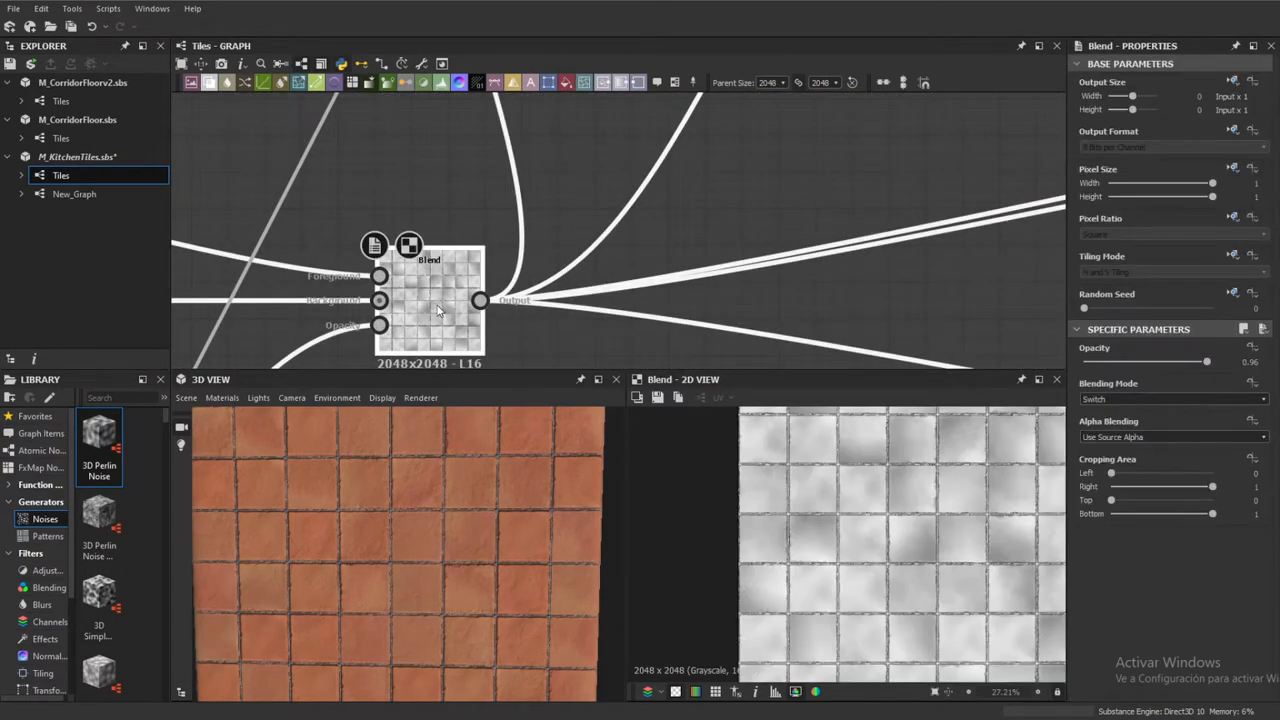
{"action": "scroll", "coordinate": [966, 528], "scroll_direction": "down", "scroll_amount": 5}
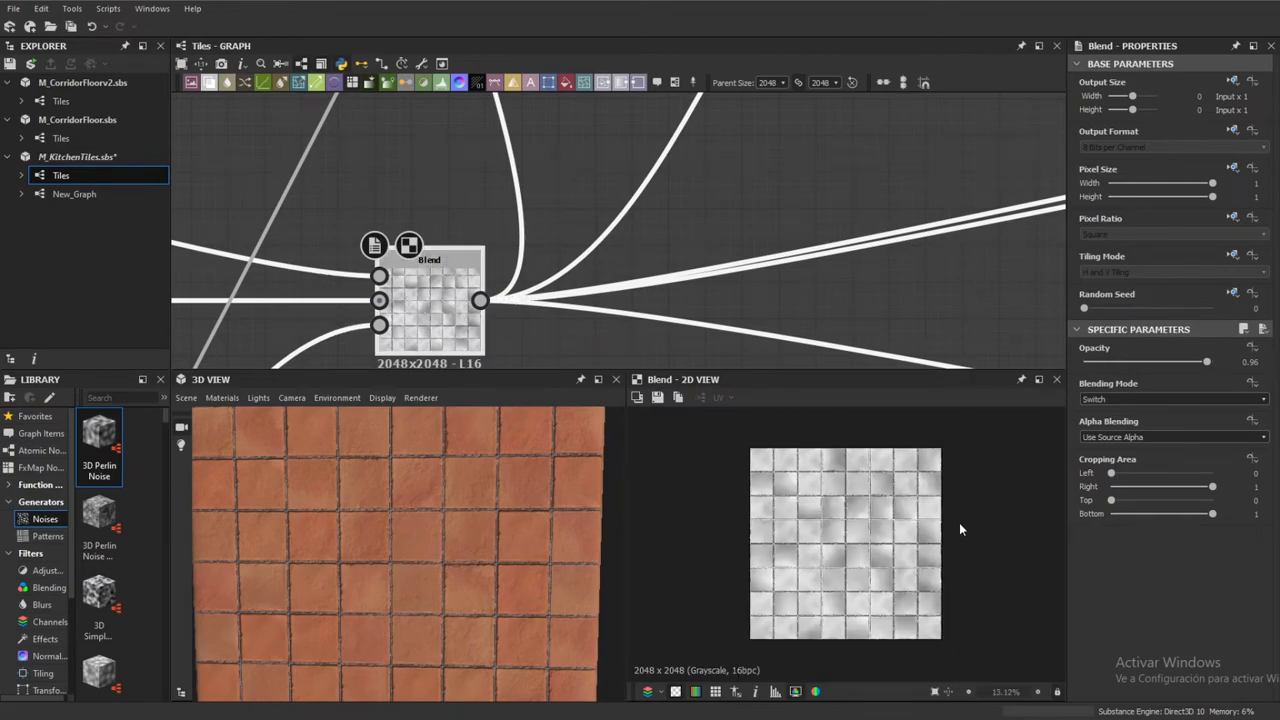
{"action": "scroll", "coordinate": [928, 528], "scroll_direction": "up", "scroll_amount": 6}
{"action": "scroll", "coordinate": [846, 515], "scroll_direction": "up", "scroll_amount": 3}
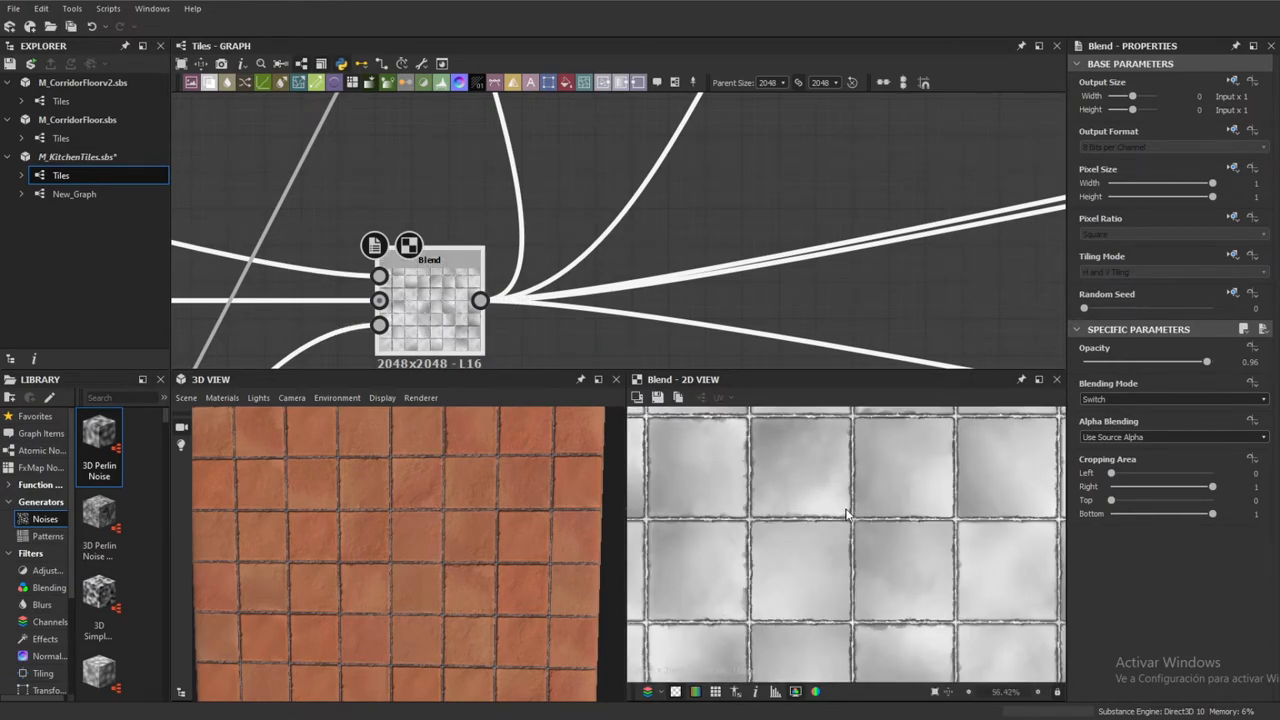
{"action": "scroll", "coordinate": [774, 507], "scroll_direction": "up", "scroll_amount": 3}
{"action": "scroll", "coordinate": [774, 507], "scroll_direction": "down", "scroll_amount": 4}
Preview the high-contrast Levels node at the start of the branch and the Highpass Grayscale node after it
{"action": "middle_click_drag", "start_coordinate": [854, 101], "coordinate": [462, 404]}
{"action": "middle_click_drag", "start_coordinate": [657, 130], "coordinate": [540, 226]}
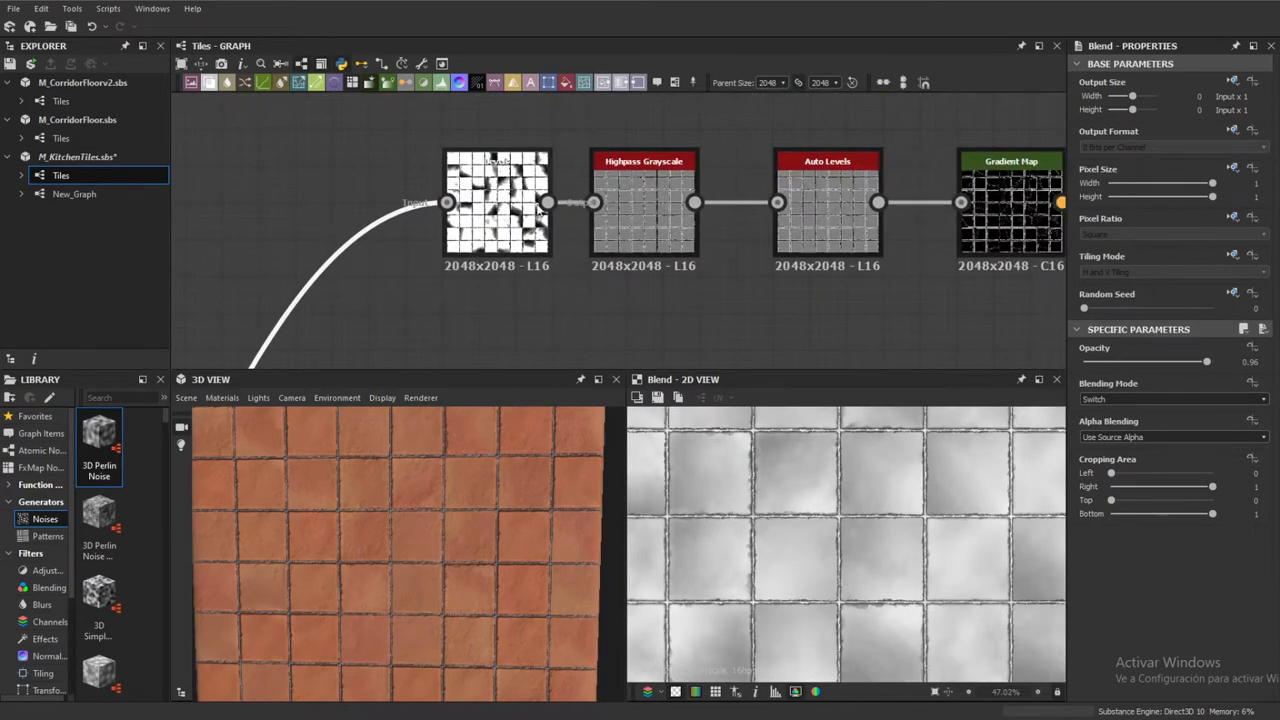
{"action": "double_click", "coordinate": [540, 225]}
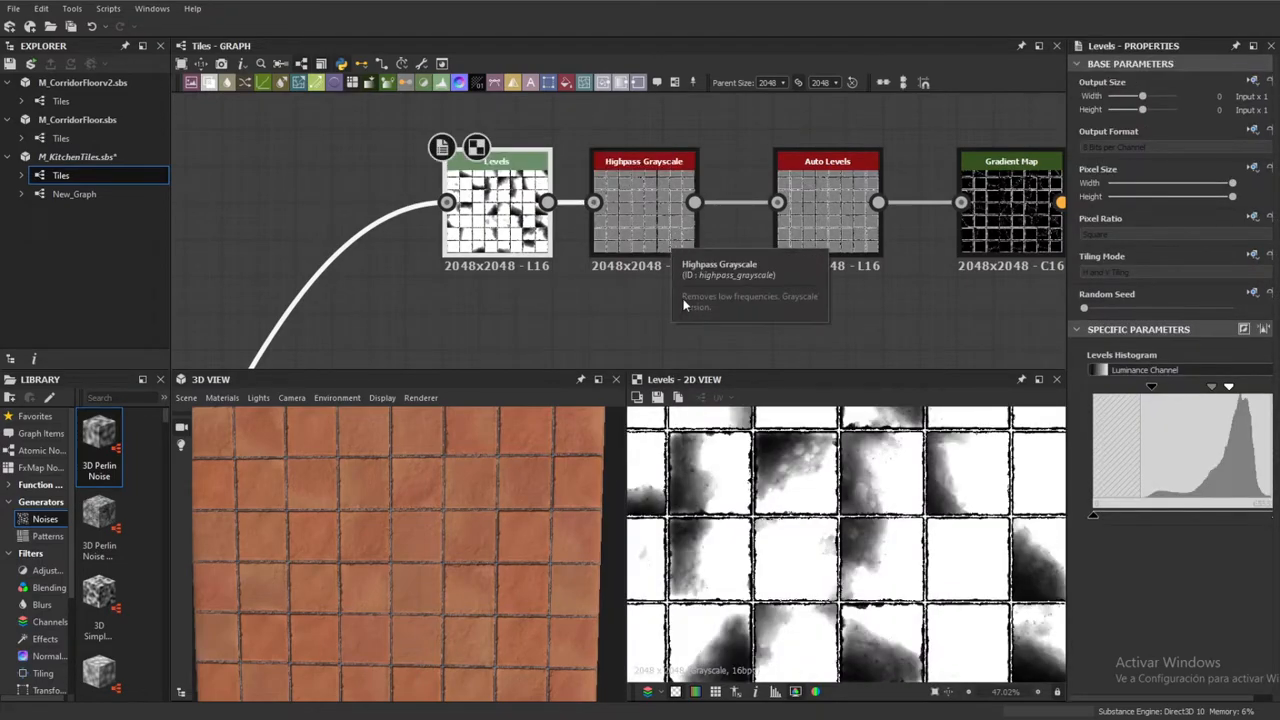
{"action": "middle_click_drag", "start_coordinate": [902, 268], "coordinate": [709, 271]}
{"action": "middle_click_drag", "start_coordinate": [882, 248], "coordinate": [985, 217]}
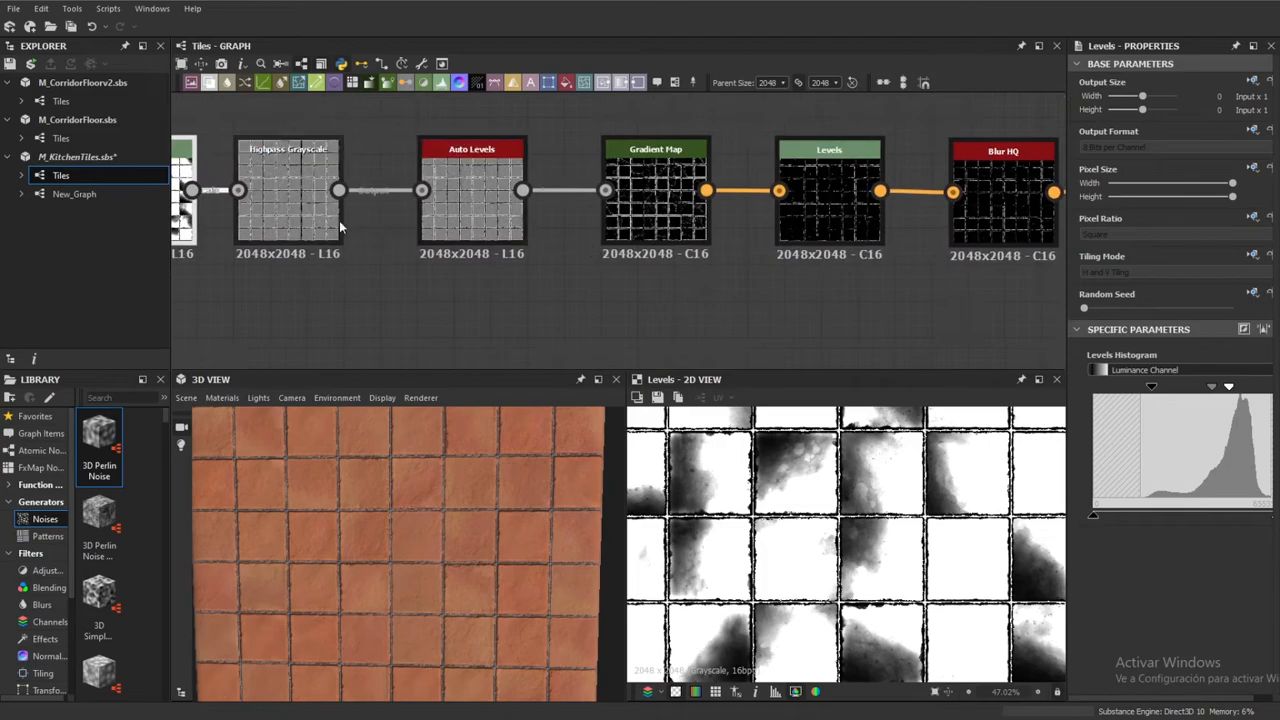
{"action": "double_click", "coordinate": [277, 197]}
{"action": "middle_click_drag", "start_coordinate": [353, 203], "coordinate": [381, 203]}
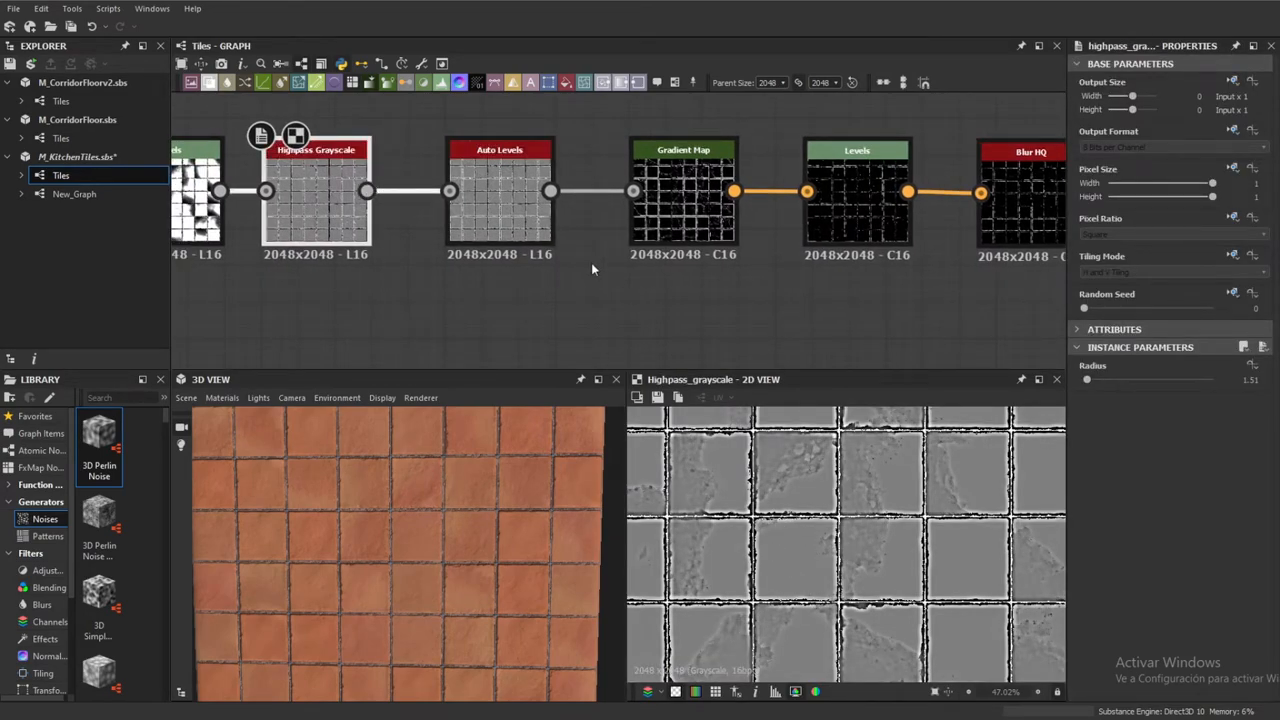
Compare the Highpass Grayscale output with the Auto Levels node that follows it
{"action": "double_click", "coordinate": [500, 200]}
{"action": "double_click", "coordinate": [334, 192]}
{"action": "double_click", "coordinate": [491, 205]}
{"action": "double_click", "coordinate": [335, 215]}
{"action": "left_click", "coordinate": [455, 208]}
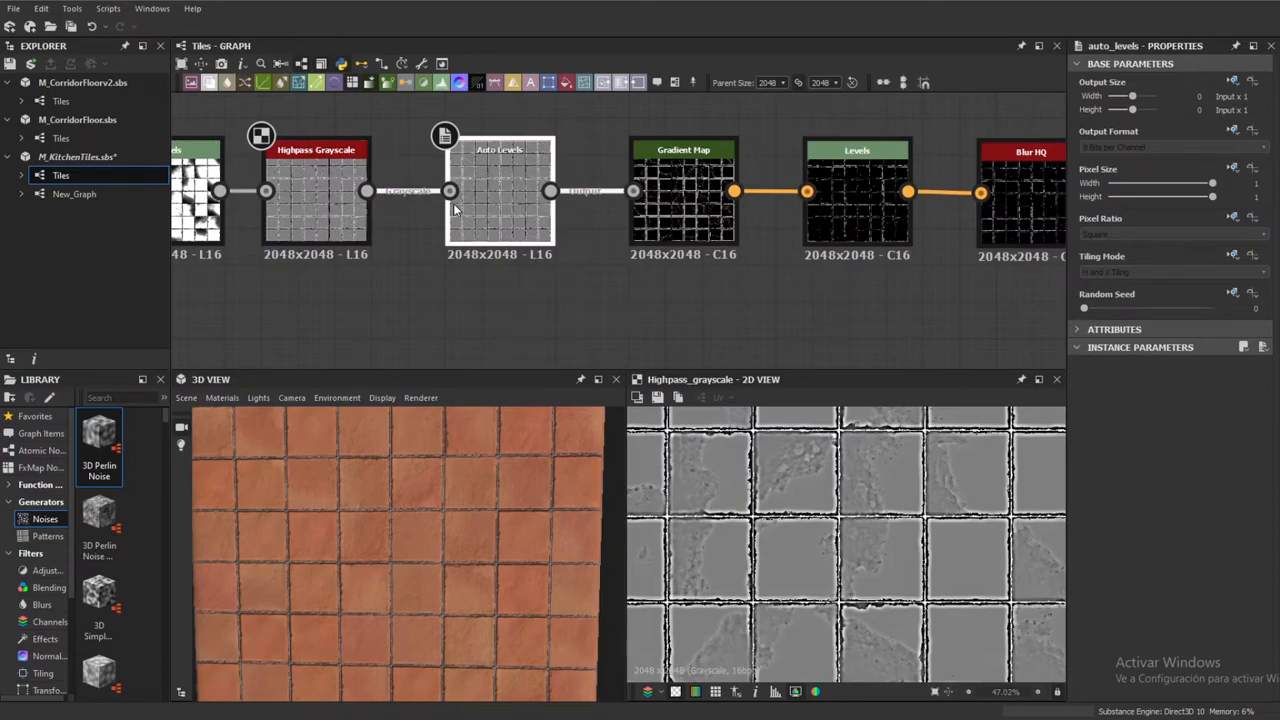
Preview the black-and-white Gradient Map, the second Levels node and the Blur HQ node of the edge mask in sequence
{"action": "middle_click_drag", "start_coordinate": [642, 270], "coordinate": [541, 289]}
{"action": "double_click", "coordinate": [604, 242]}
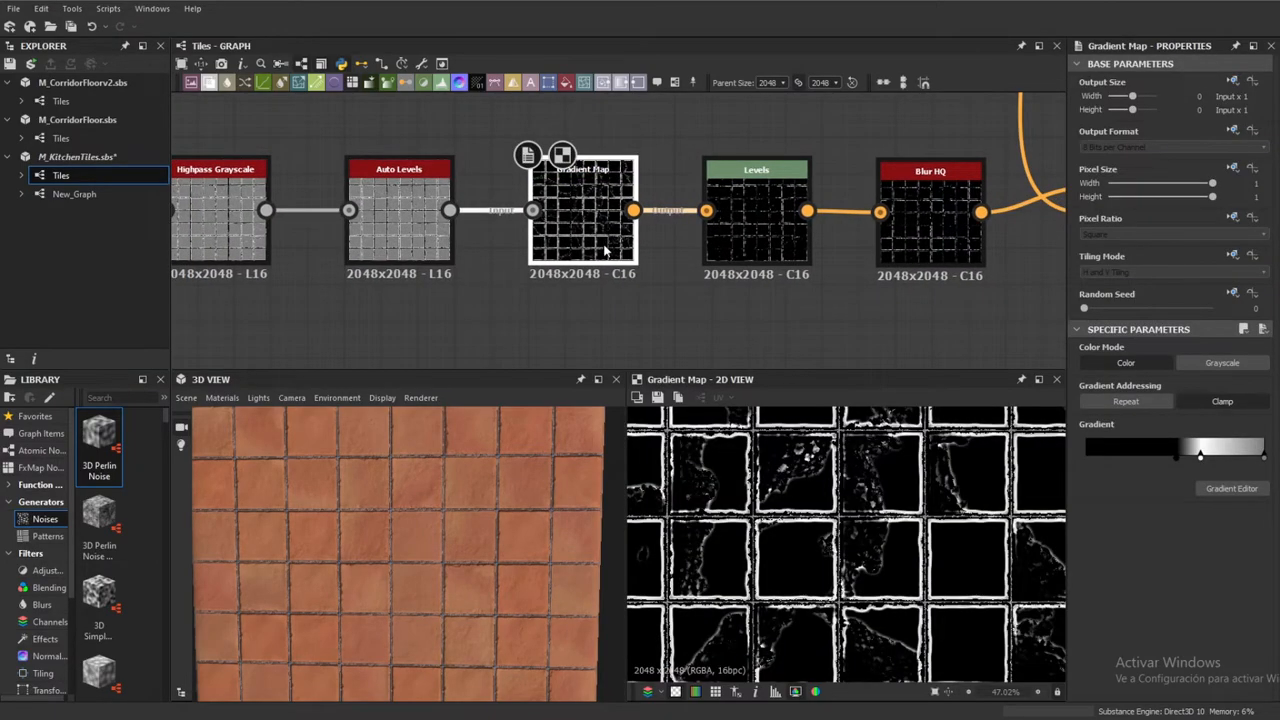
{"action": "double_click", "coordinate": [758, 222]}
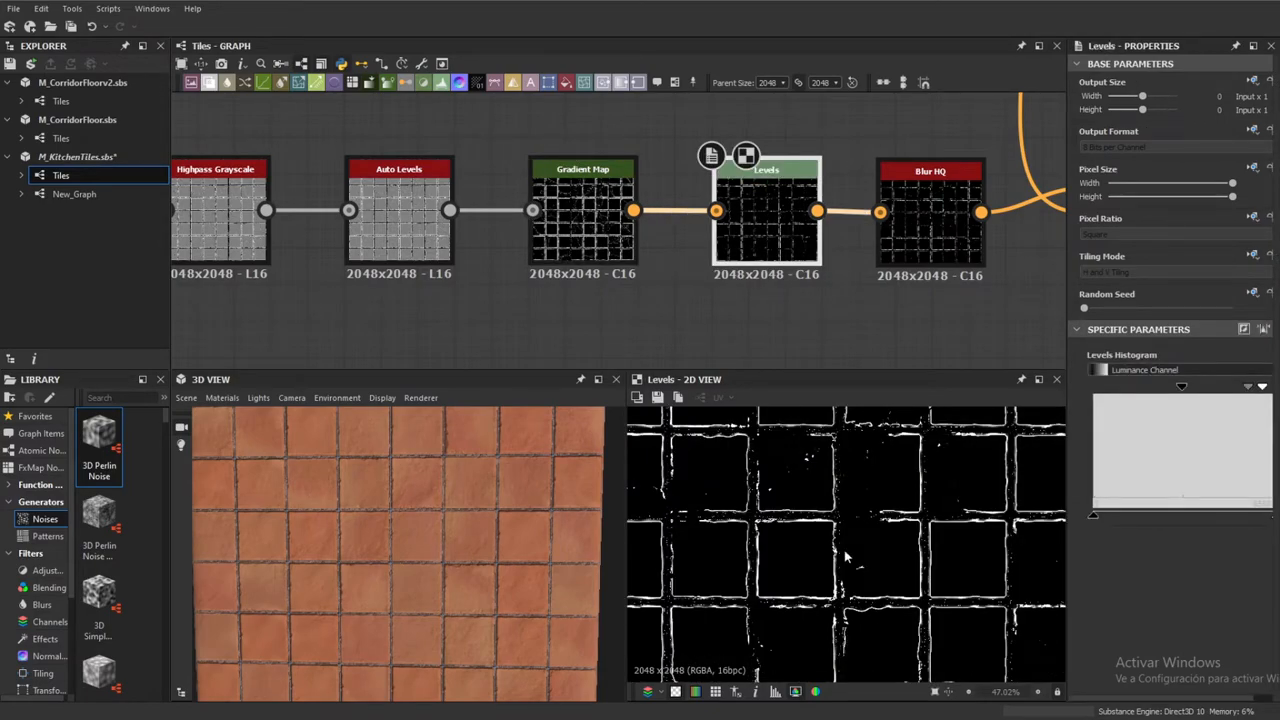
{"action": "double_click", "coordinate": [895, 235]}
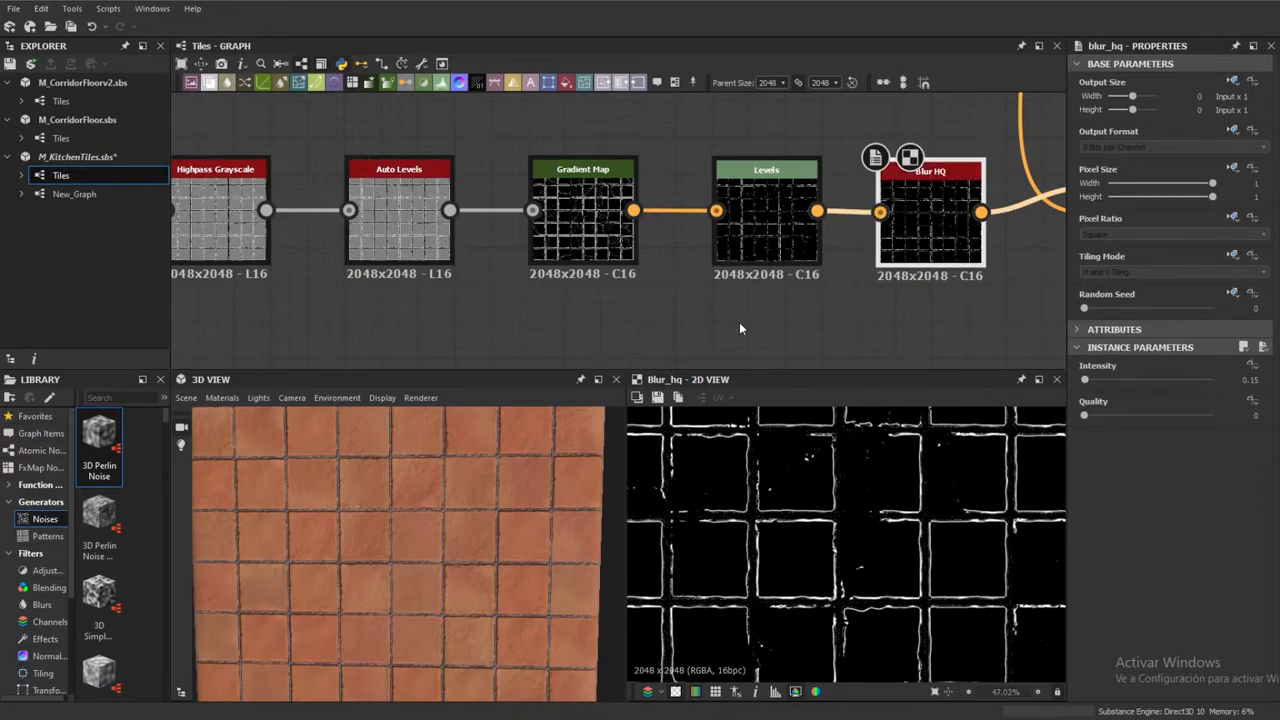
Compare the Blur HQ edge mask with the 3D tiles, and preview the Blend node that the mask feeds
{"action": "scroll", "coordinate": [508, 524], "scroll_direction": "up", "scroll_amount": 5}
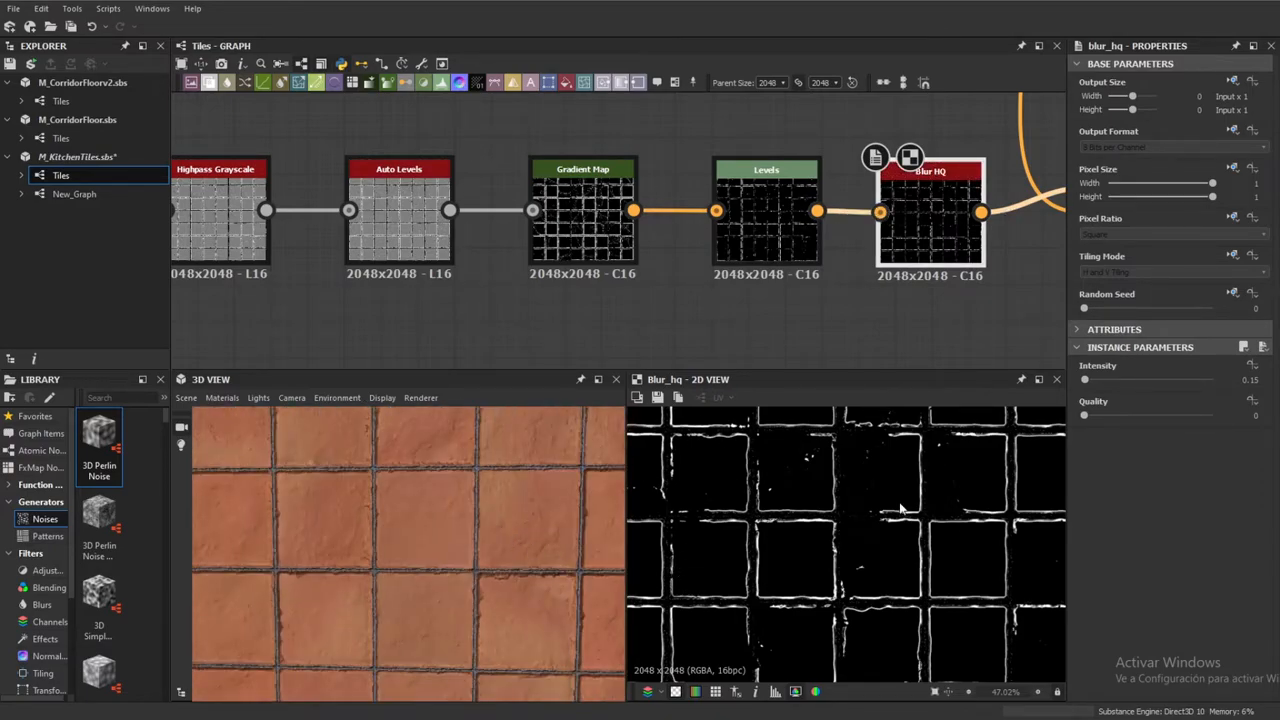
{"action": "scroll", "coordinate": [830, 590], "scroll_direction": "down", "scroll_amount": 4}
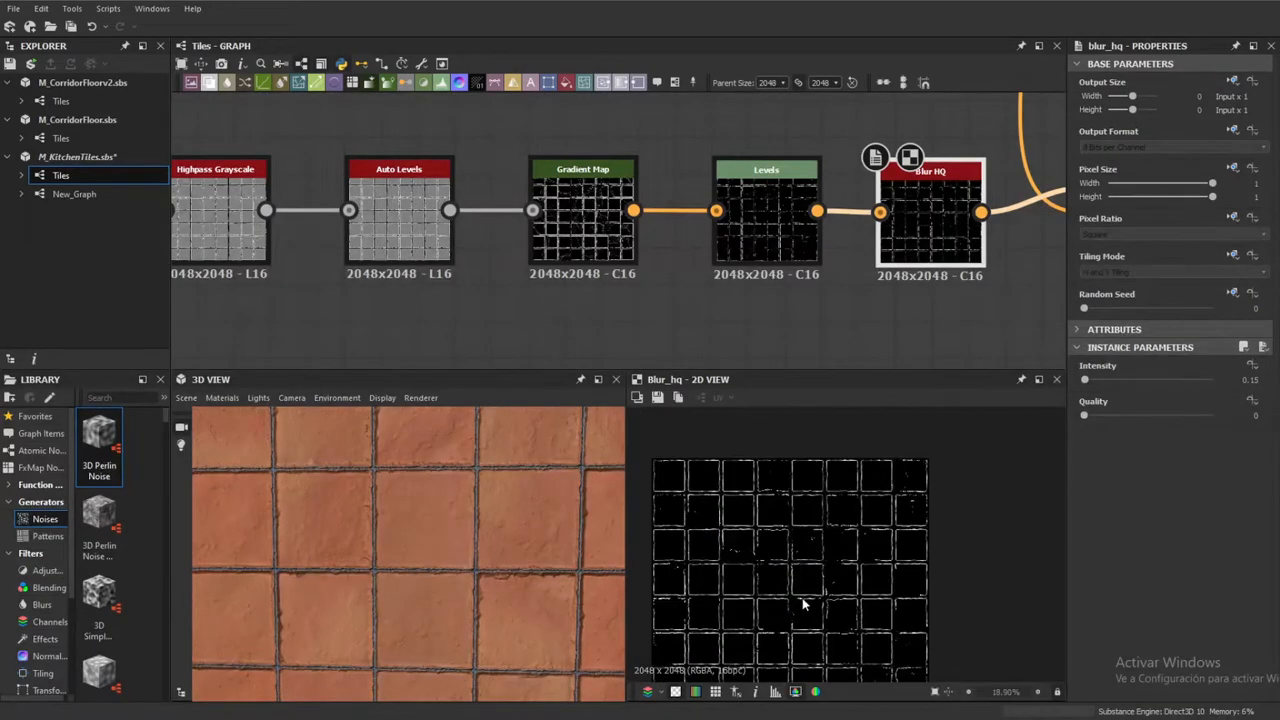
{"action": "middle_click_drag", "start_coordinate": [900, 318], "coordinate": [610, 316]}
{"action": "double_click", "coordinate": [858, 226]}
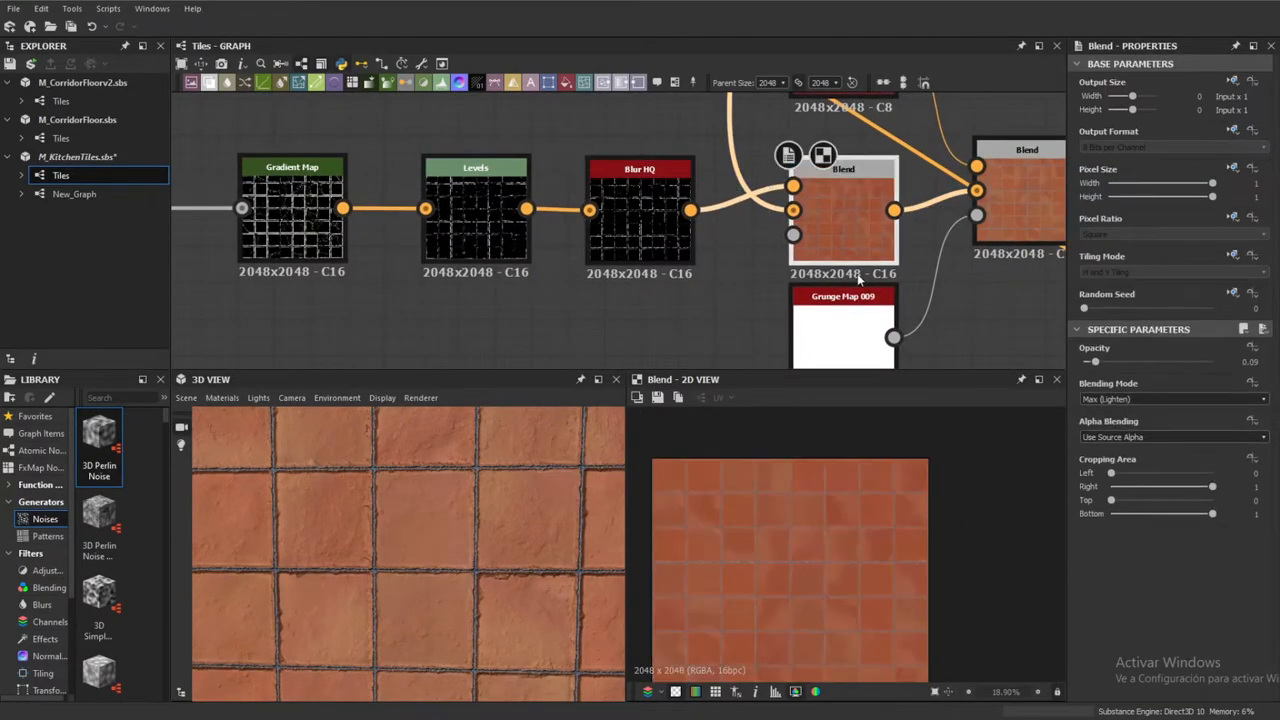
Compare the Max (Lighten) Blend's tile edges with the upstream node feeding it, ending on the Blend's own result
{"action": "scroll", "coordinate": [790, 575], "scroll_direction": "up", "scroll_amount": 1}
{"action": "scroll", "coordinate": [790, 581], "scroll_direction": "up", "scroll_amount": 4}
{"action": "middle_click_drag", "start_coordinate": [890, 211], "coordinate": [873, 331]}
{"action": "scroll", "coordinate": [795, 184], "scroll_direction": "down", "scroll_amount": 1}
{"action": "mouse_move", "coordinate": [795, 184]}
{"action": "middle_mouse_down"}
{"action": "mouse_move", "coordinate": [823, 295]}
{"action": "mouse_move", "coordinate": [815, 180]}
{"action": "middle_mouse_up"}
{"action": "left_click", "coordinate": [682, 166]}
{"action": "double_click", "coordinate": [682, 166]}
{"action": "middle_click_drag", "start_coordinate": [806, 248], "coordinate": [800, 192]}
{"action": "double_click", "coordinate": [827, 242]}
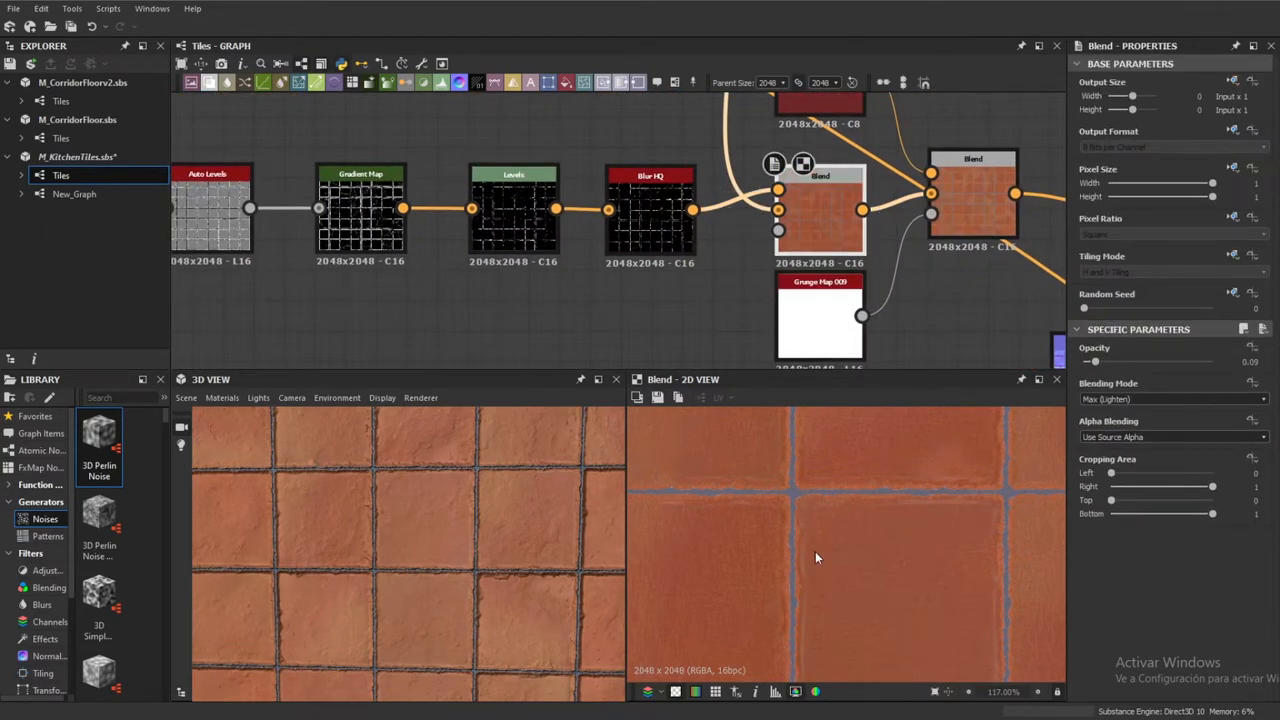
Examine the lightened tile edges up close and from afar in the Blend preview and on the 3D surface
{"action": "scroll", "coordinate": [452, 504], "scroll_direction": "up", "scroll_amount": 5}
{"action": "scroll", "coordinate": [452, 504], "scroll_direction": "down", "scroll_amount": 4}
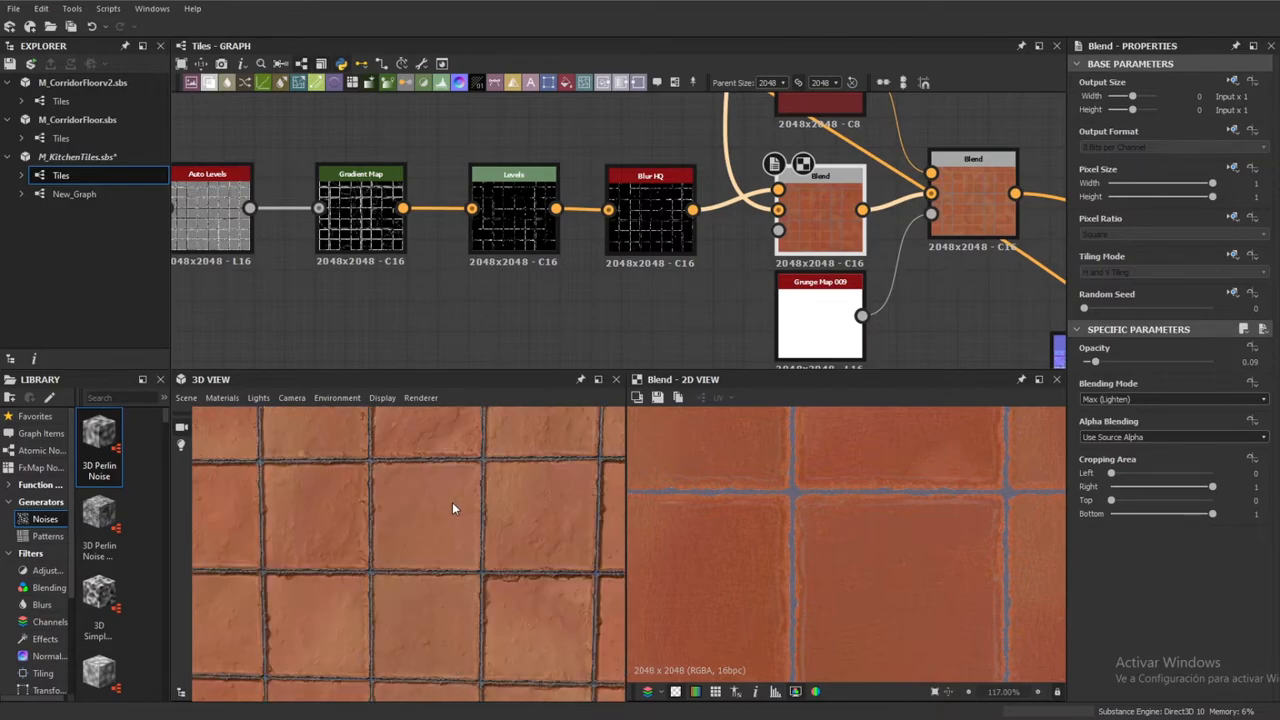
{"action": "scroll", "coordinate": [452, 504], "scroll_direction": "down", "scroll_amount": 3}
{"action": "scroll", "coordinate": [805, 540], "scroll_direction": "down", "scroll_amount": 4}
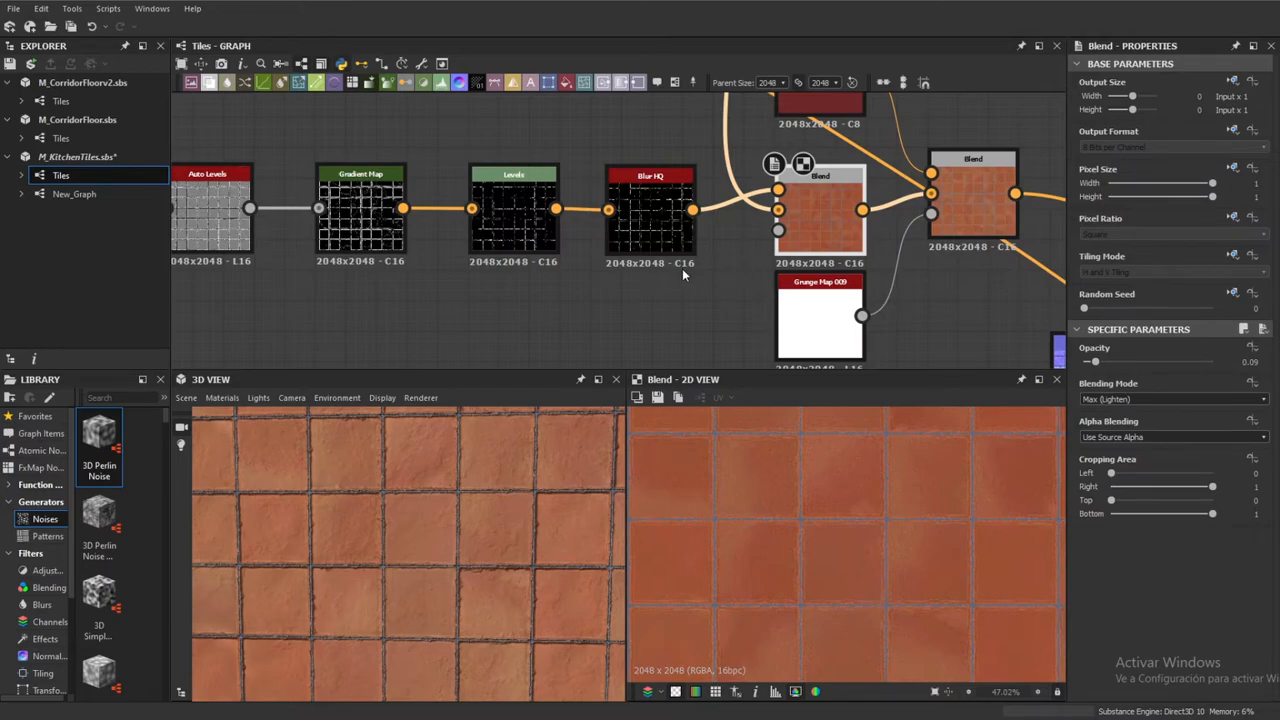
{"action": "scroll", "coordinate": [686, 278], "scroll_direction": "down", "scroll_amount": 3}
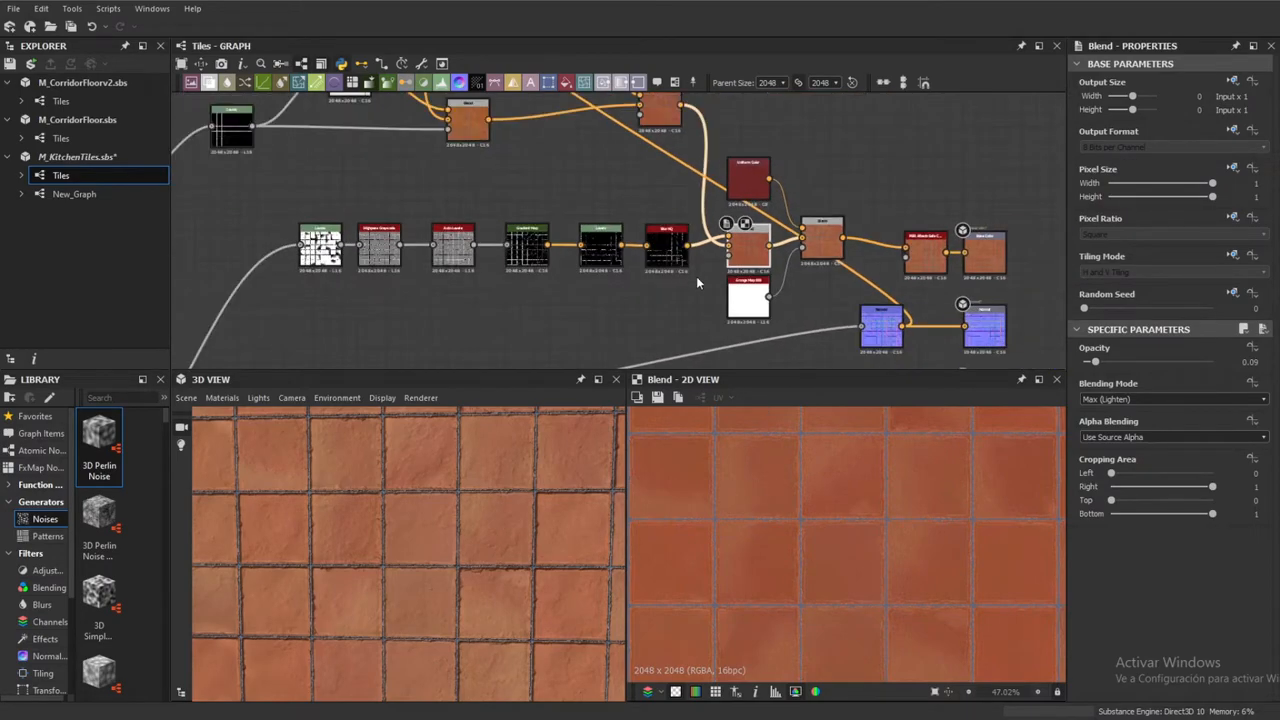
{"action": "scroll", "coordinate": [696, 276], "scroll_direction": "down", "scroll_amount": 4}
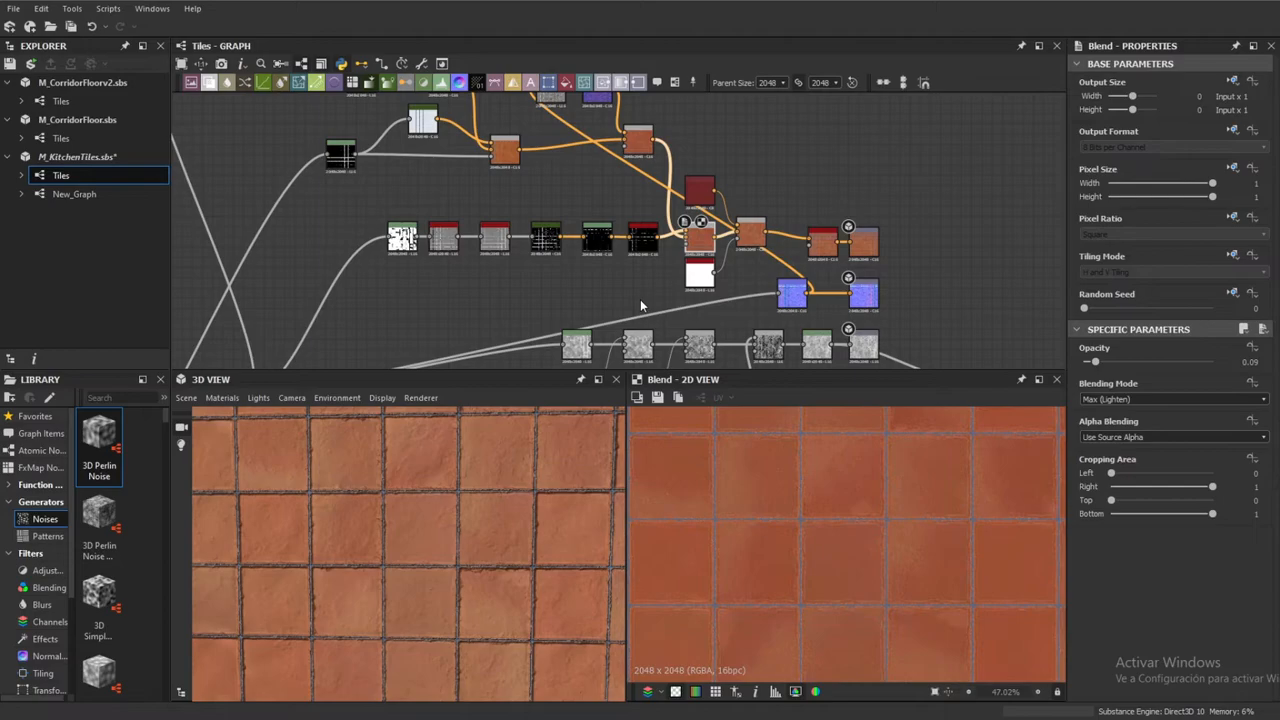
{"action": "scroll", "coordinate": [640, 301], "scroll_direction": "up", "scroll_amount": 5}
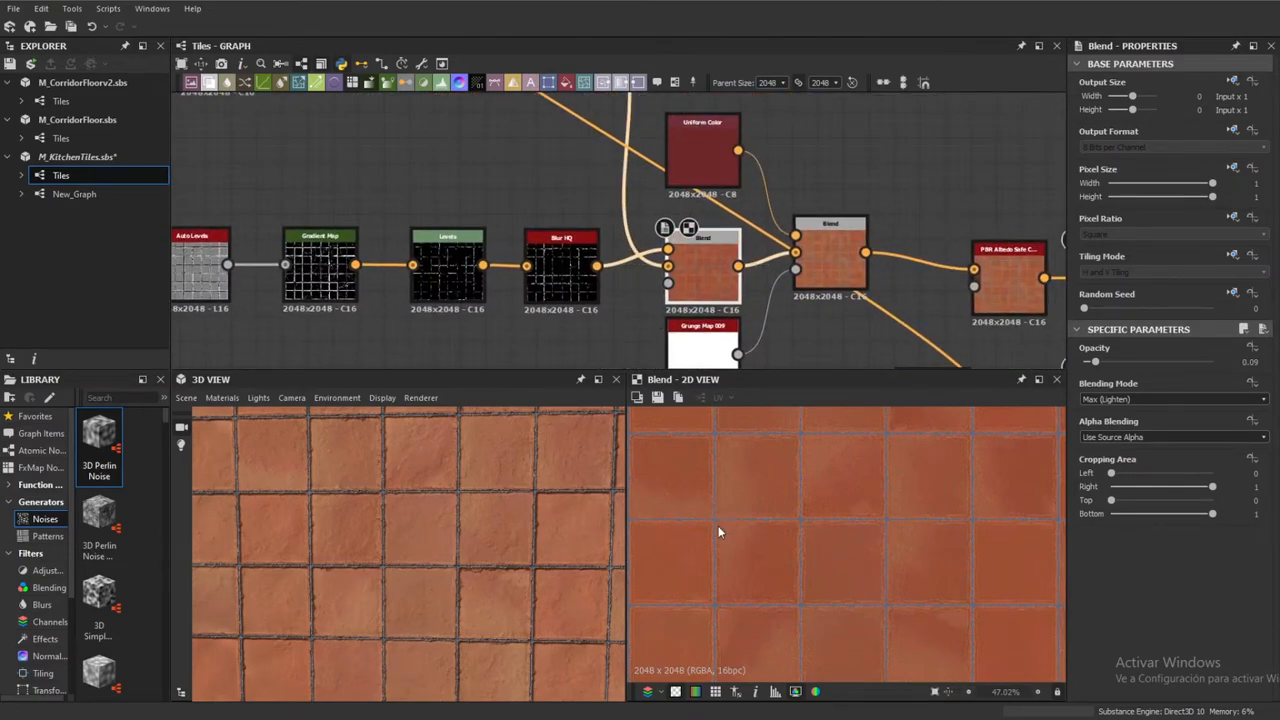
{"action": "scroll", "coordinate": [717, 530], "scroll_direction": "up", "scroll_amount": 4}
{"action": "scroll", "coordinate": [535, 441], "scroll_direction": "up", "scroll_amount": 3}
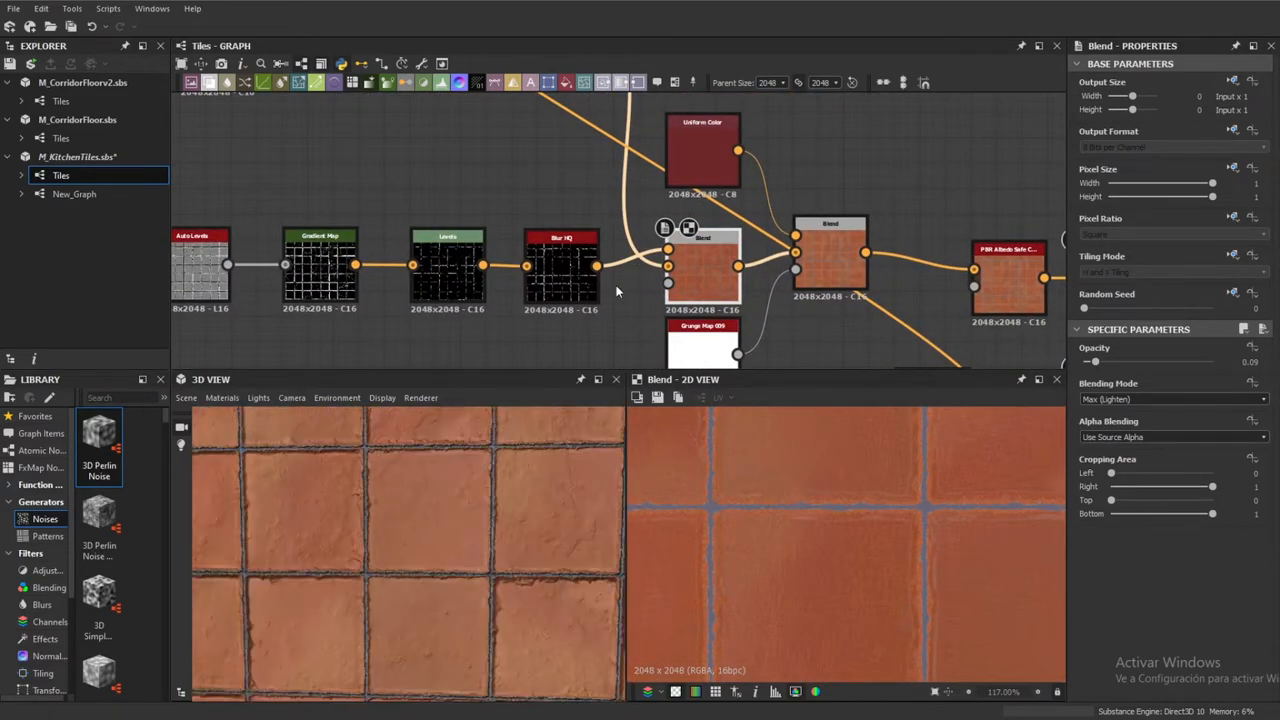
Preview the Divide Blend that follows and the dark red Uniform Color connected to it
{"action": "middle_click_drag", "start_coordinate": [704, 273], "coordinate": [609, 257]}
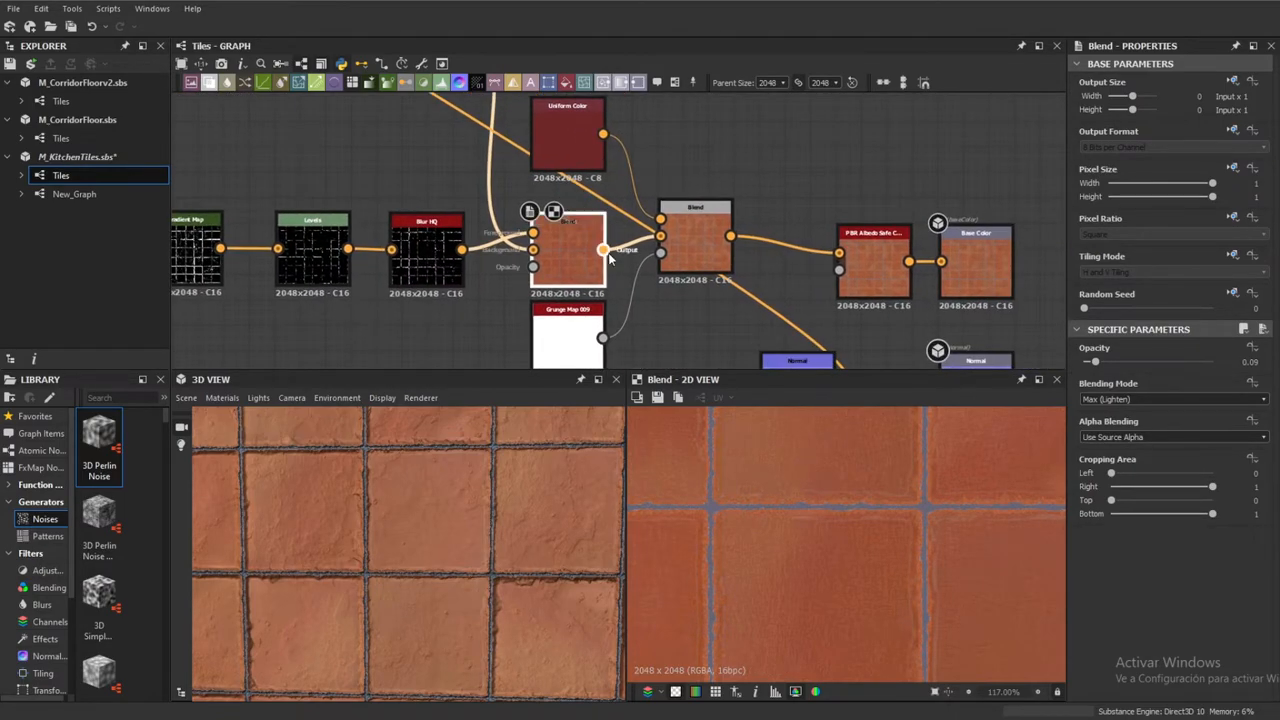
{"action": "left_click", "coordinate": [710, 255]}
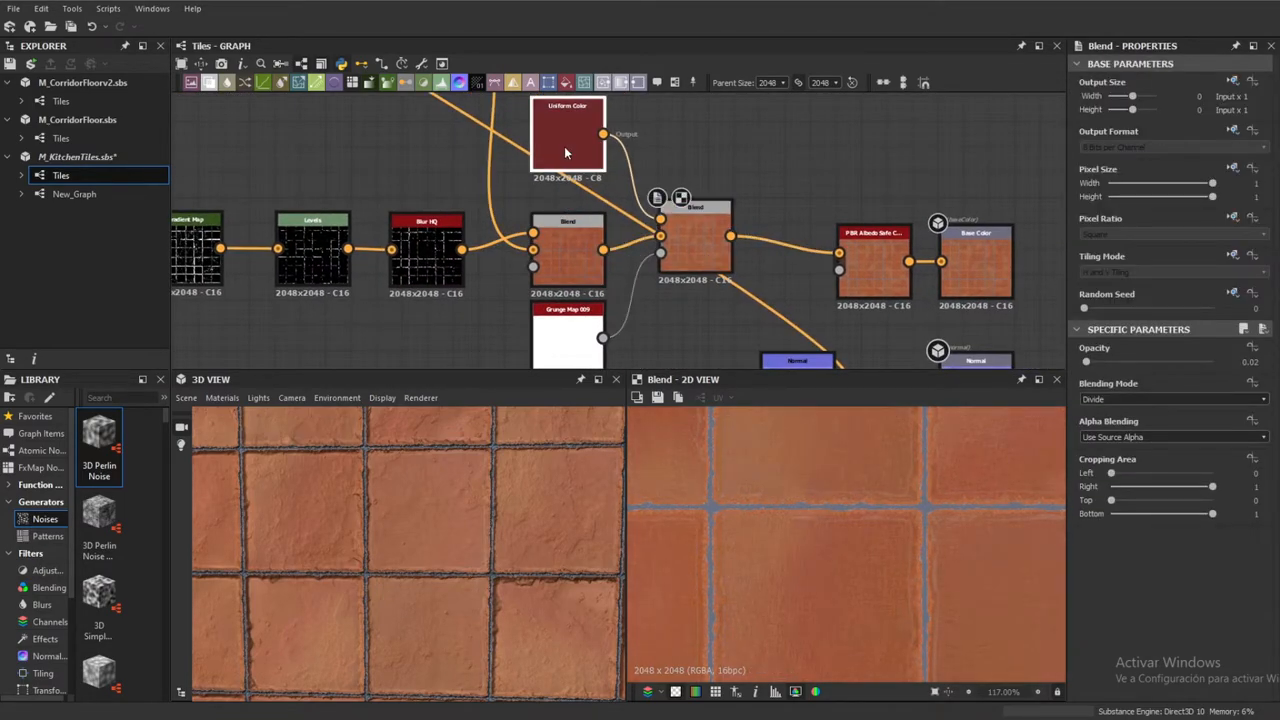
{"action": "double_click", "coordinate": [564, 152]}
{"action": "middle_click_drag", "start_coordinate": [736, 286], "coordinate": [602, 226]}
{"action": "scroll", "coordinate": [602, 226], "scroll_direction": "down", "scroll_amount": 5}
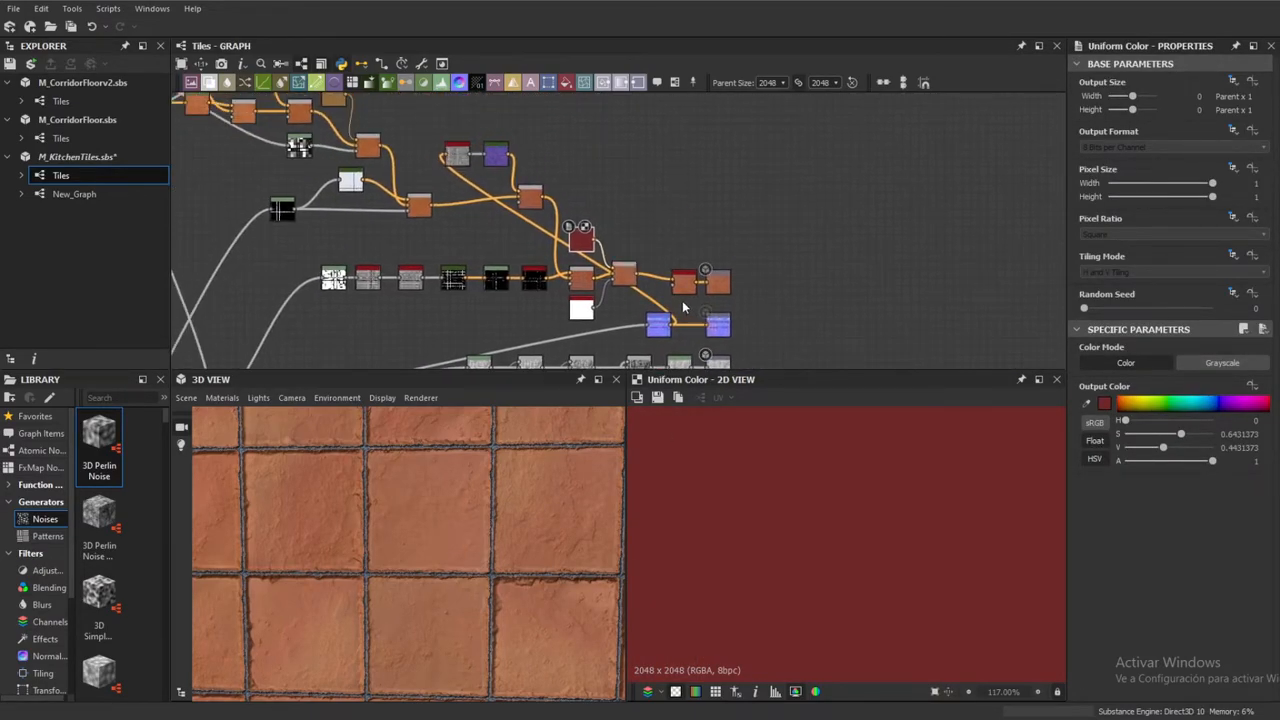
Preview the PBR Albedo Safe node and the Base Color output, and survey the whole graph leading to them
{"action": "double_click", "coordinate": [685, 288]}
{"action": "scroll", "coordinate": [690, 289], "scroll_direction": "up", "scroll_amount": 5}
{"action": "double_click", "coordinate": [818, 273]}
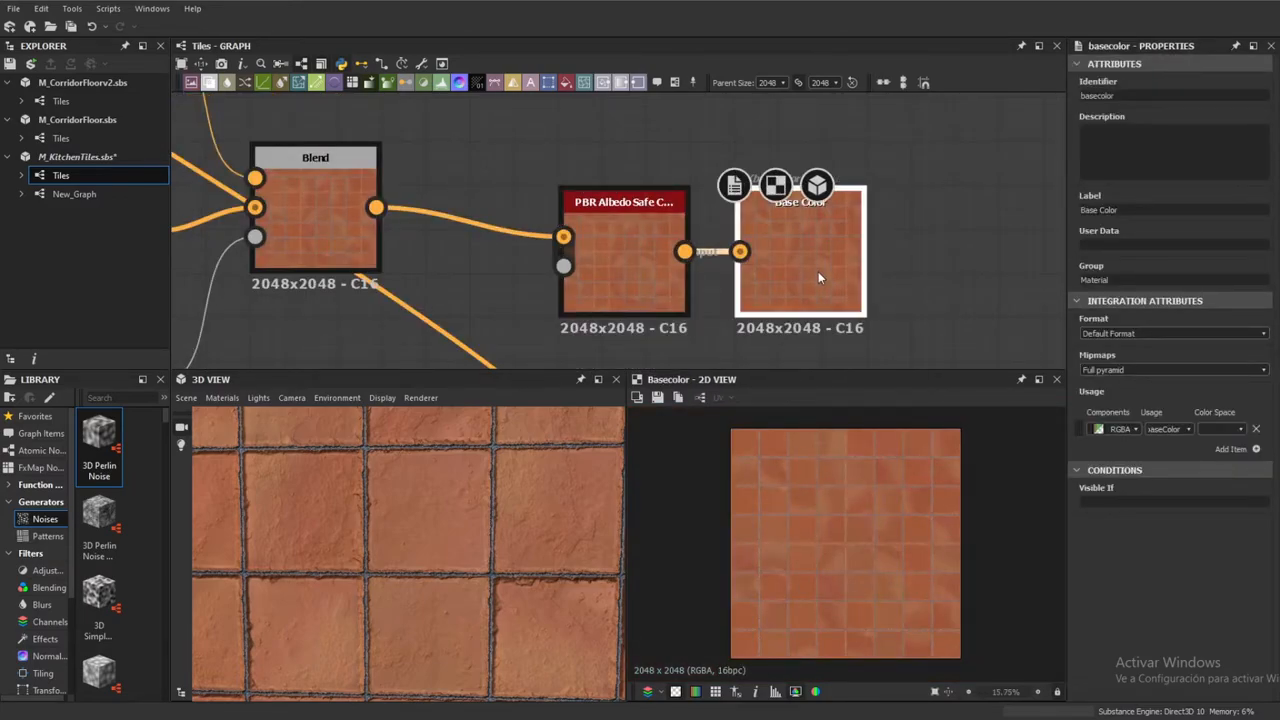
{"action": "scroll", "coordinate": [816, 266], "scroll_direction": "down", "scroll_amount": 5}
{"action": "scroll", "coordinate": [768, 194], "scroll_direction": "down", "scroll_amount": 5}
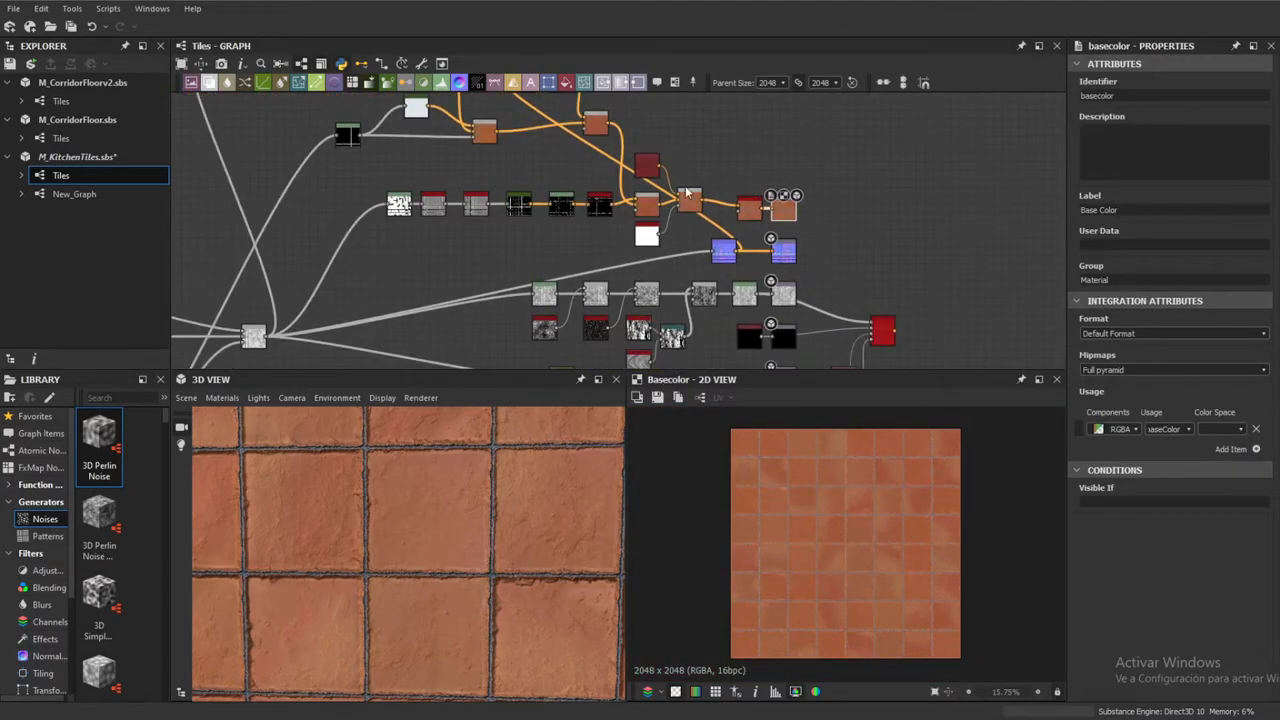
{"action": "middle_click_drag", "start_coordinate": [472, 220], "coordinate": [746, 230]}
{"action": "middle_click_drag", "start_coordinate": [474, 262], "coordinate": [622, 222]}
{"action": "scroll", "coordinate": [525, 225], "scroll_direction": "down", "scroll_amount": 2}
{"action": "middle_click_drag", "start_coordinate": [525, 225], "coordinate": [508, 282]}
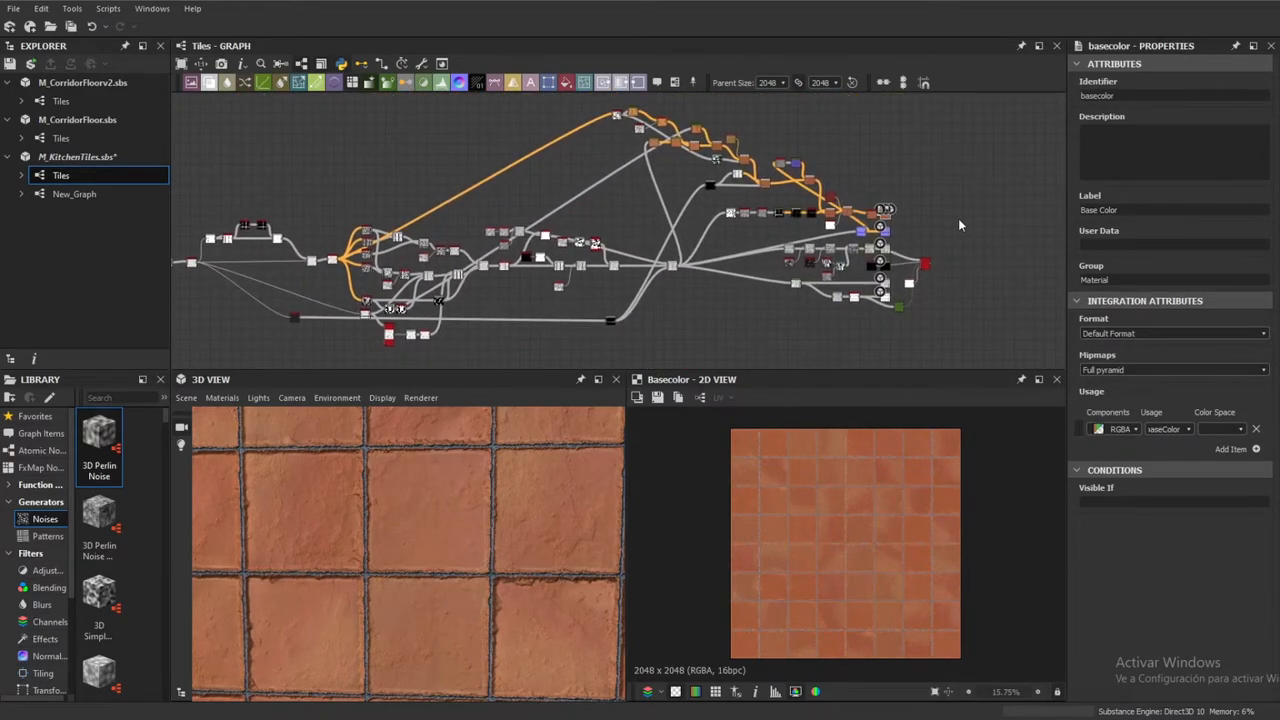
Preview the material's Normal, Roughness and Metallic output nodes in sequence
{"action": "scroll", "coordinate": [930, 222], "scroll_direction": "up", "scroll_amount": 5}
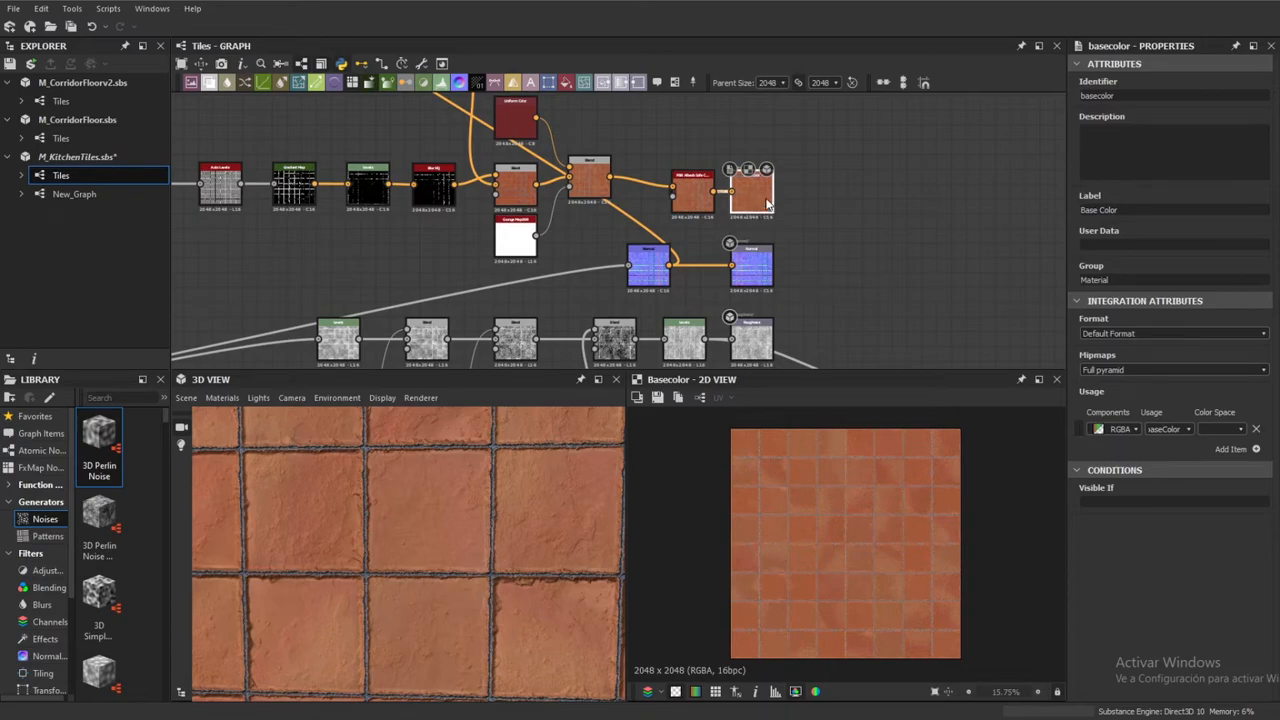
{"action": "scroll", "coordinate": [760, 210], "scroll_direction": "up", "scroll_amount": 5}
{"action": "middle_click_drag", "start_coordinate": [777, 228], "coordinate": [688, 5]}
{"action": "double_click", "coordinate": [735, 303]}
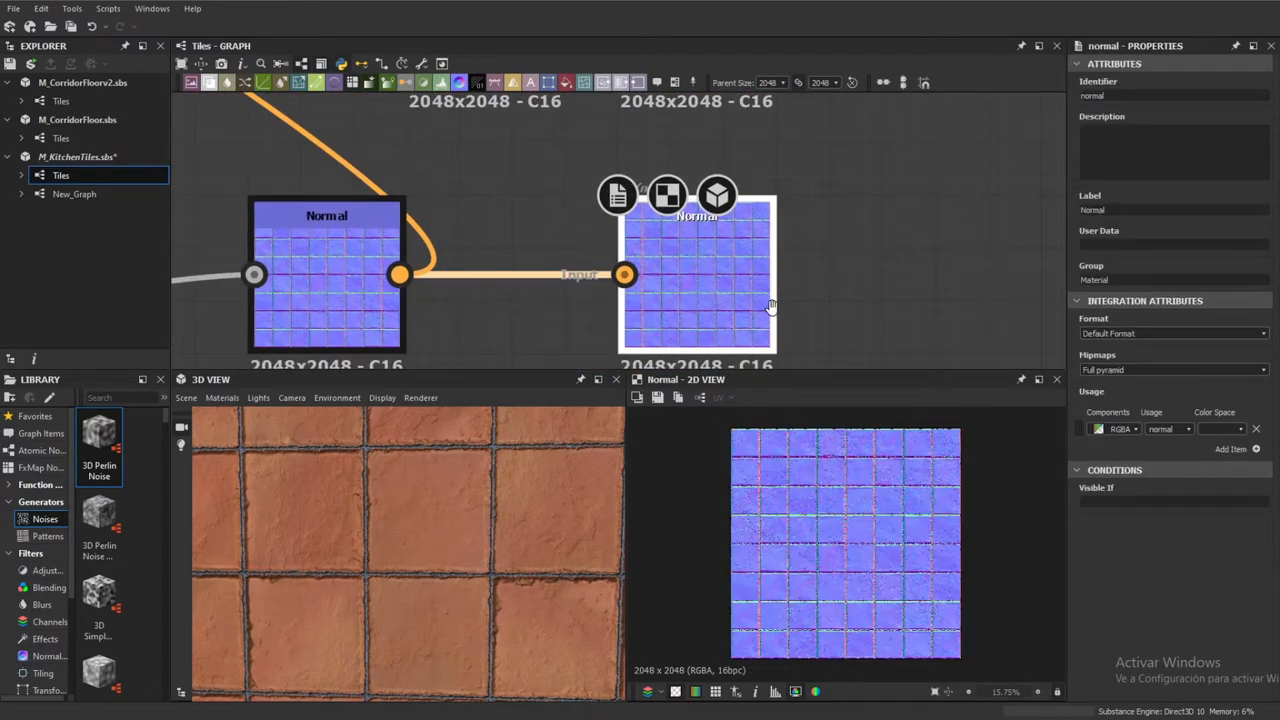
{"action": "middle_click_drag", "start_coordinate": [771, 306], "coordinate": [787, 188]}
{"action": "double_click", "coordinate": [758, 270]}
{"action": "middle_click_drag", "start_coordinate": [775, 290], "coordinate": [797, 125]}
{"action": "double_click", "coordinate": [731, 223]}
Preview the ambientOcclusion and Height output nodes and review where they sit among the other outputs
{"action": "middle_click_drag", "start_coordinate": [775, 242], "coordinate": [798, 5]}
{"action": "middle_click_drag", "start_coordinate": [845, 298], "coordinate": [827, 131]}
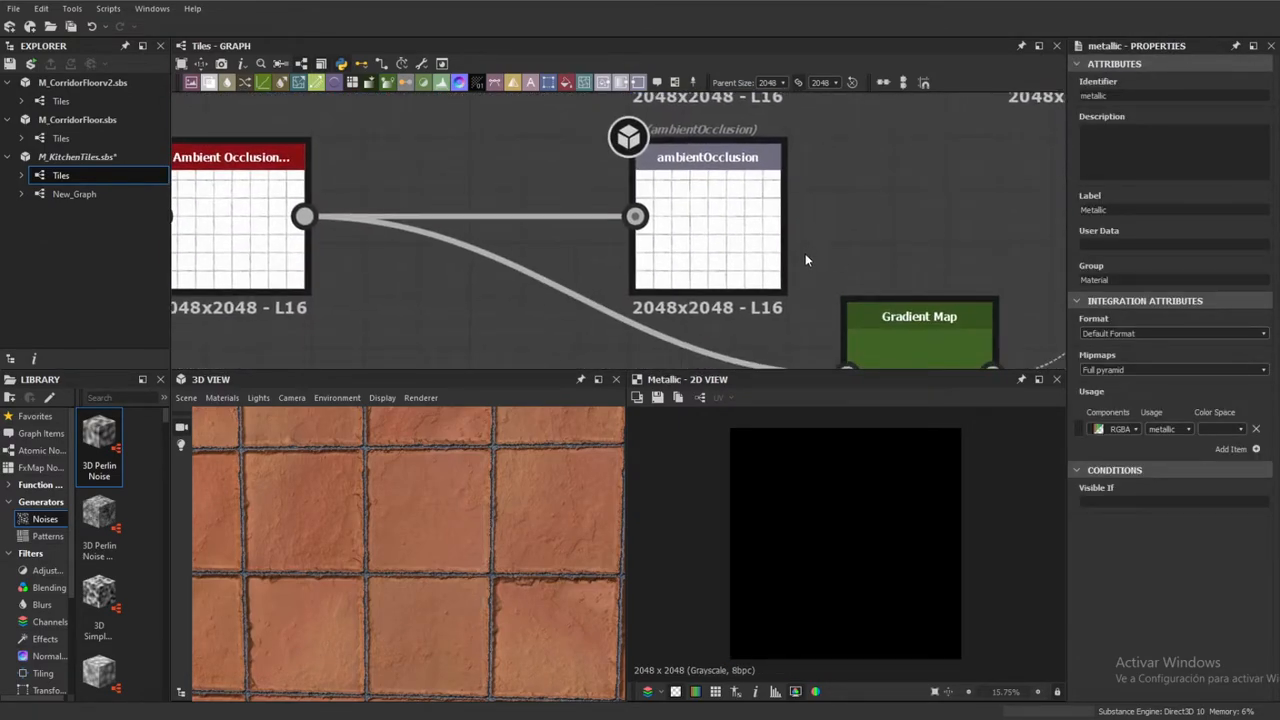
{"action": "double_click", "coordinate": [760, 256]}
{"action": "scroll", "coordinate": [755, 258], "scroll_direction": "down", "scroll_amount": 3}
{"action": "scroll", "coordinate": [755, 258], "scroll_direction": "down", "scroll_amount": 6}
{"action": "middle_click_drag", "start_coordinate": [784, 201], "coordinate": [824, 261]}
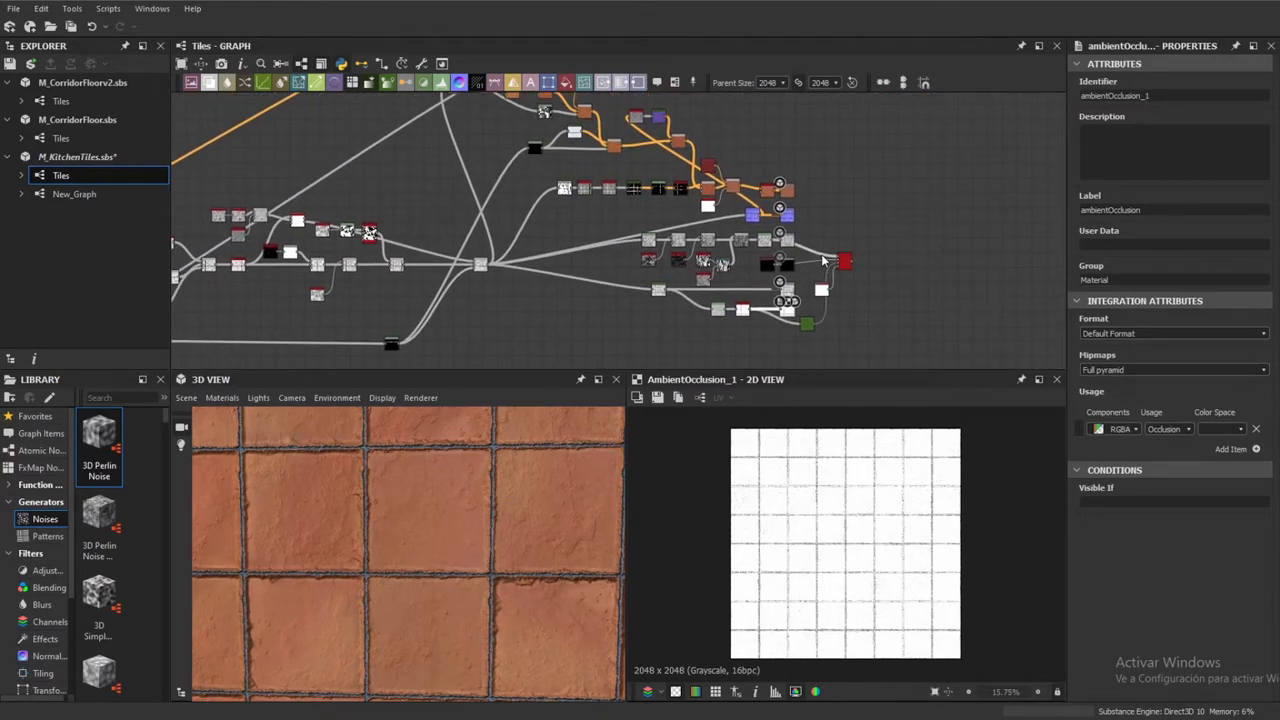
{"action": "scroll", "coordinate": [752, 268], "scroll_direction": "up", "scroll_amount": 8}
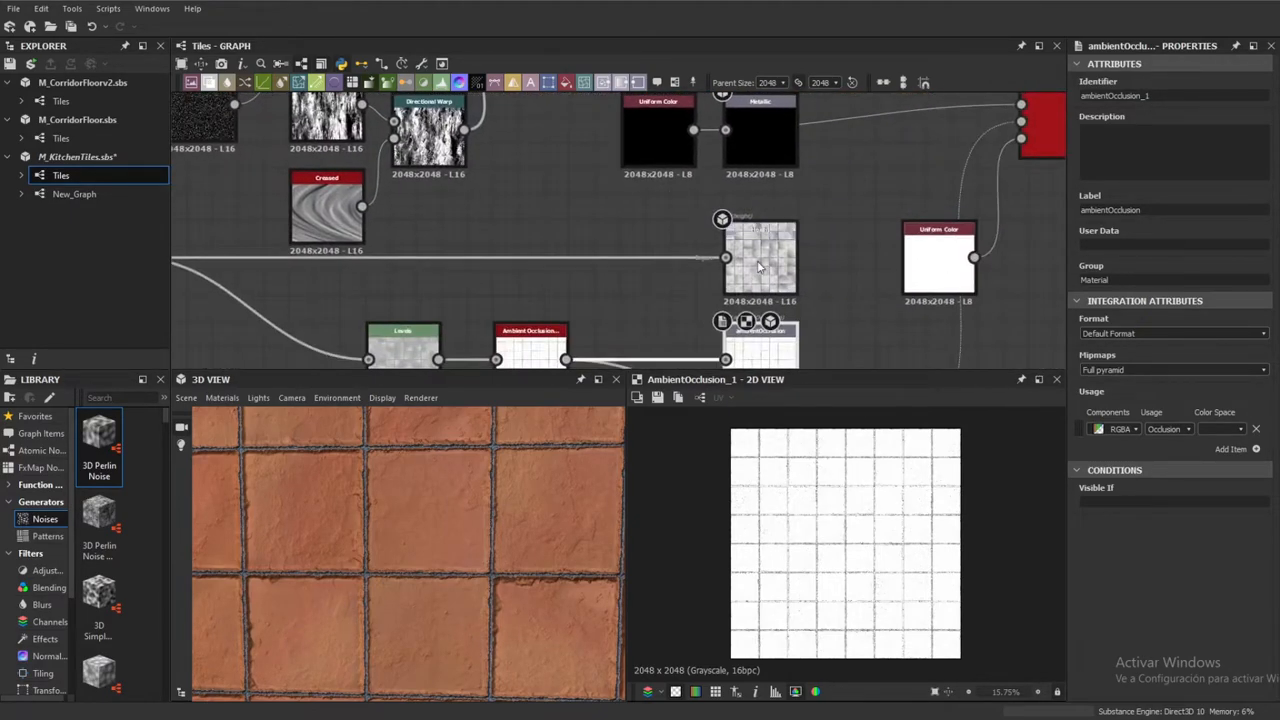
{"action": "double_click", "coordinate": [752, 268]}
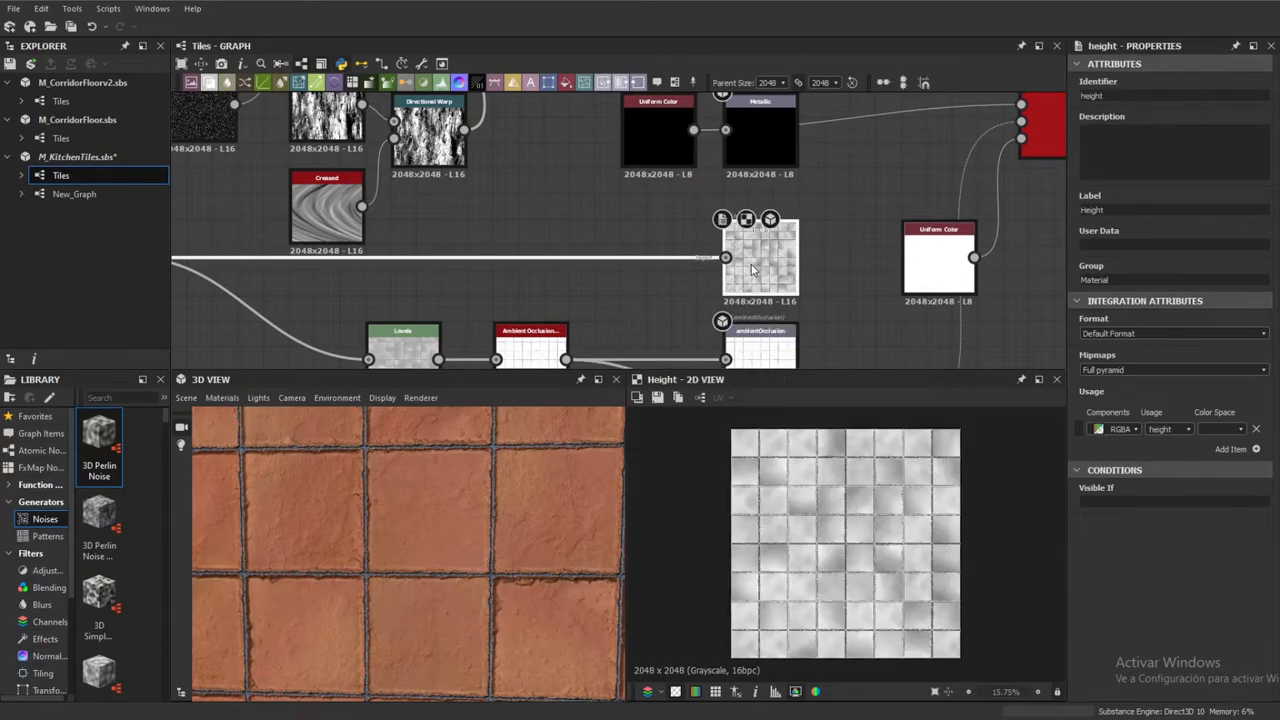
{"action": "scroll", "coordinate": [752, 268], "scroll_direction": "down", "scroll_amount": 5}
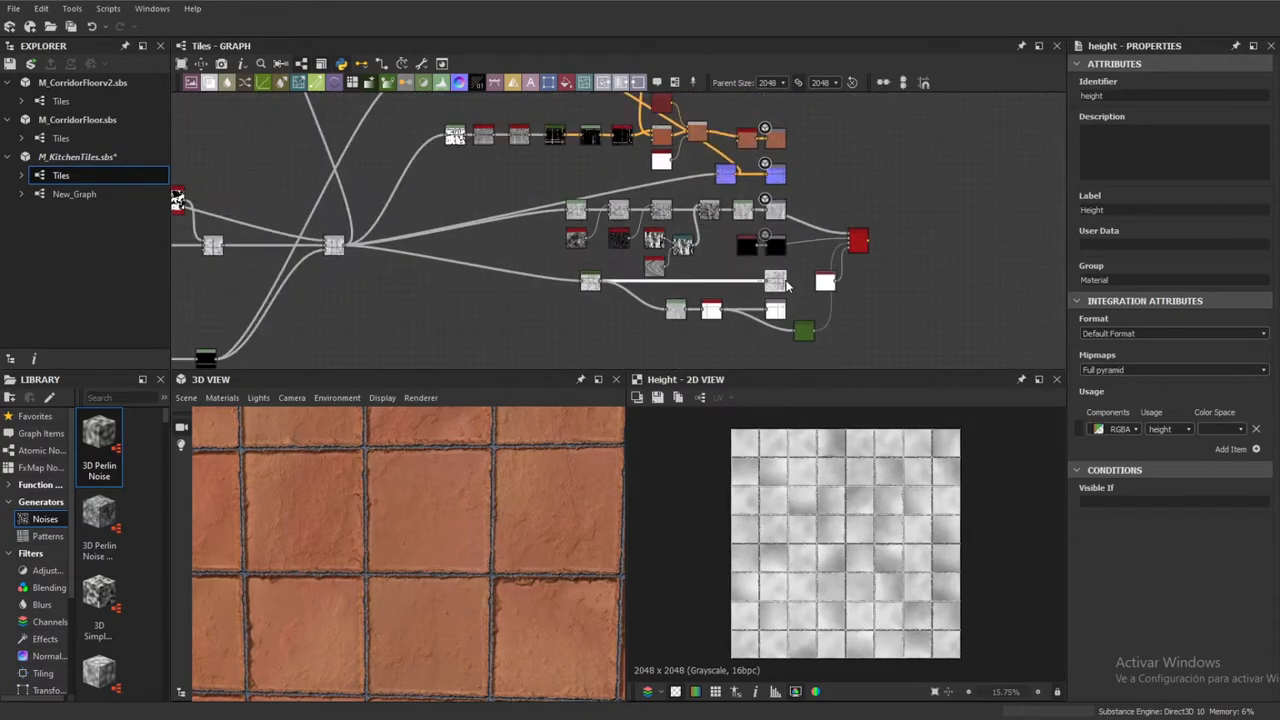